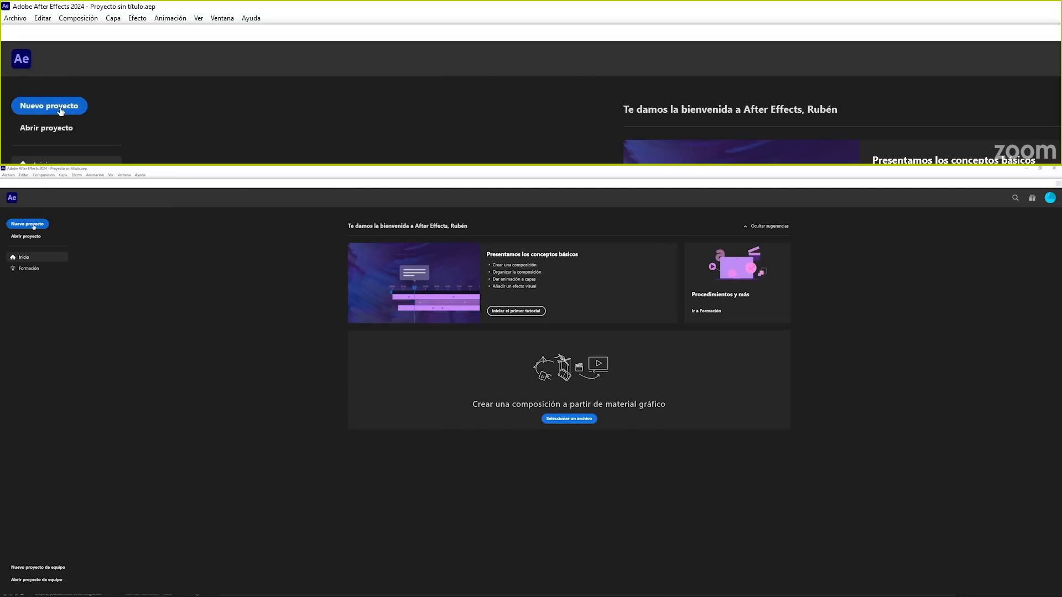
# Create a new project.
pyautogui.click(34, 227)
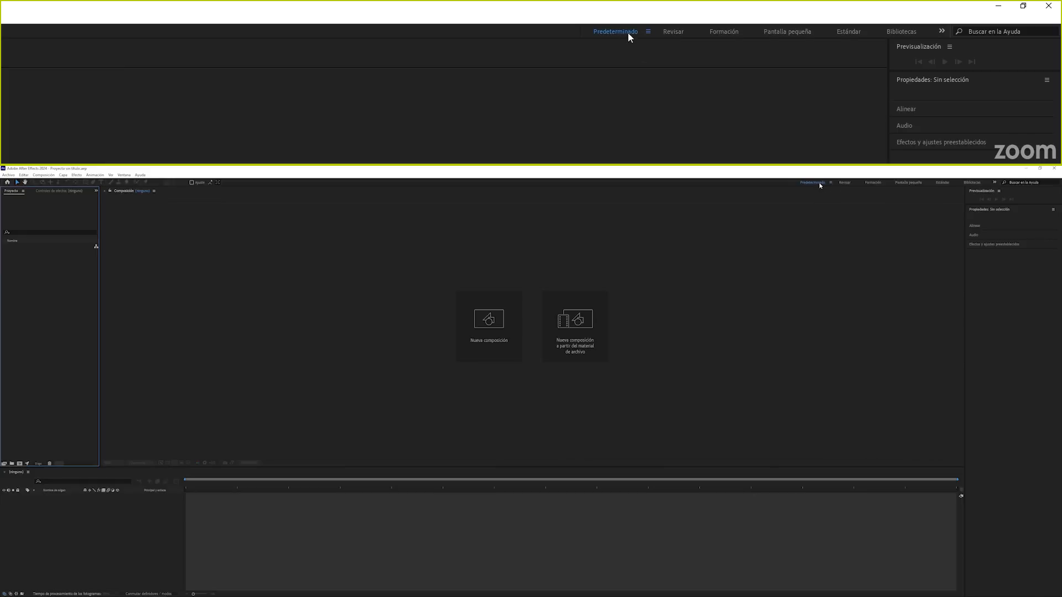
# Look at the Revisar, Formación, Pantalla pequeña and Estándar workspaces, and return to the Predeterminado workspace.
pyautogui.click(679, 31)
pyautogui.click(722, 32)
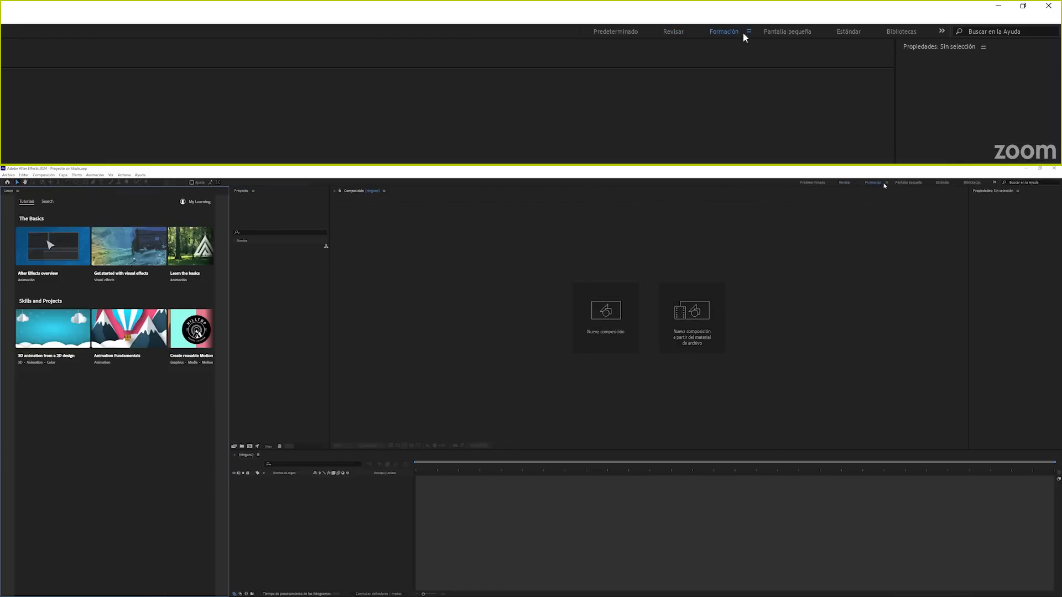
pyautogui.click(782, 31)
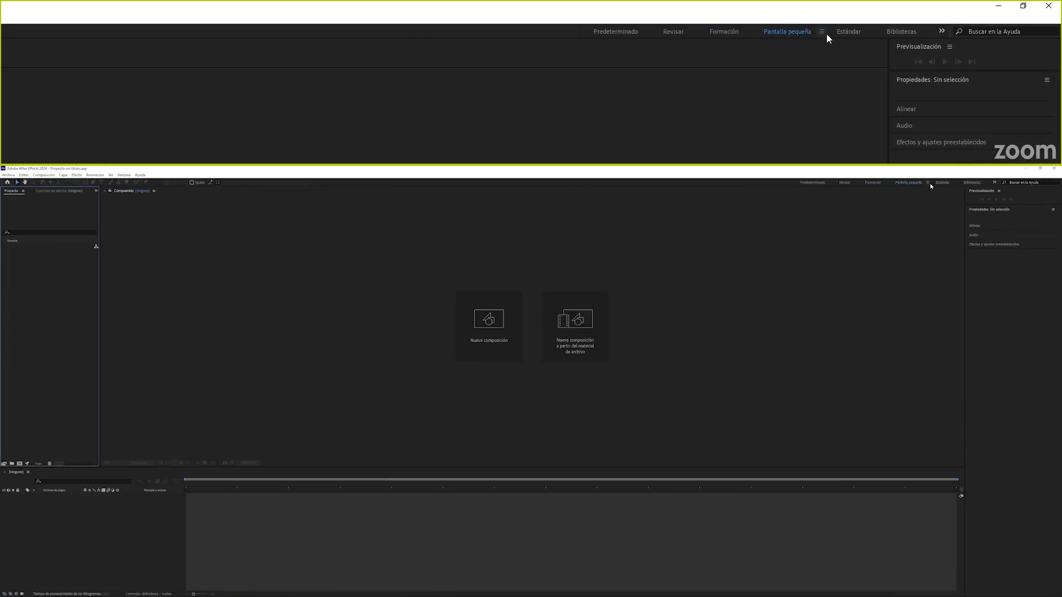
pyautogui.click(844, 32)
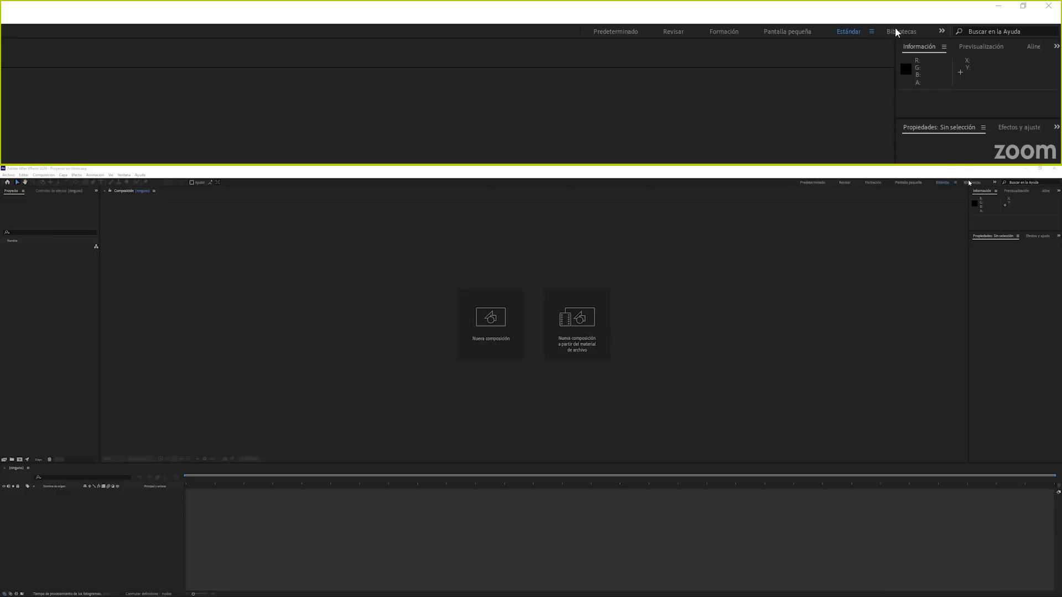
pyautogui.click(644, 32)
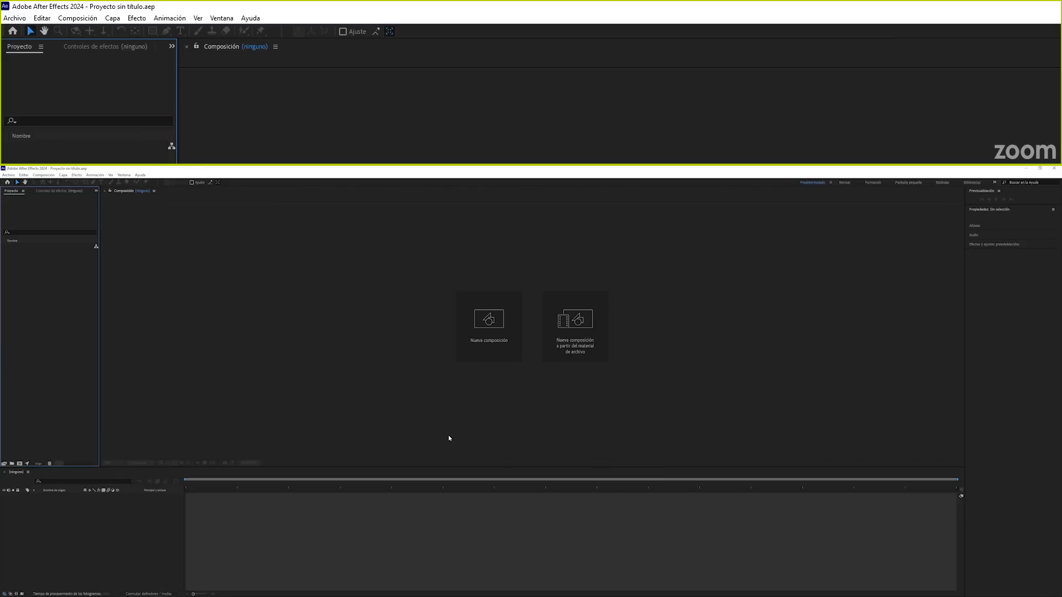
# Activate the Composición, timeline and Previsualización panels one after another to identify each area.
pyautogui.click(205, 49)
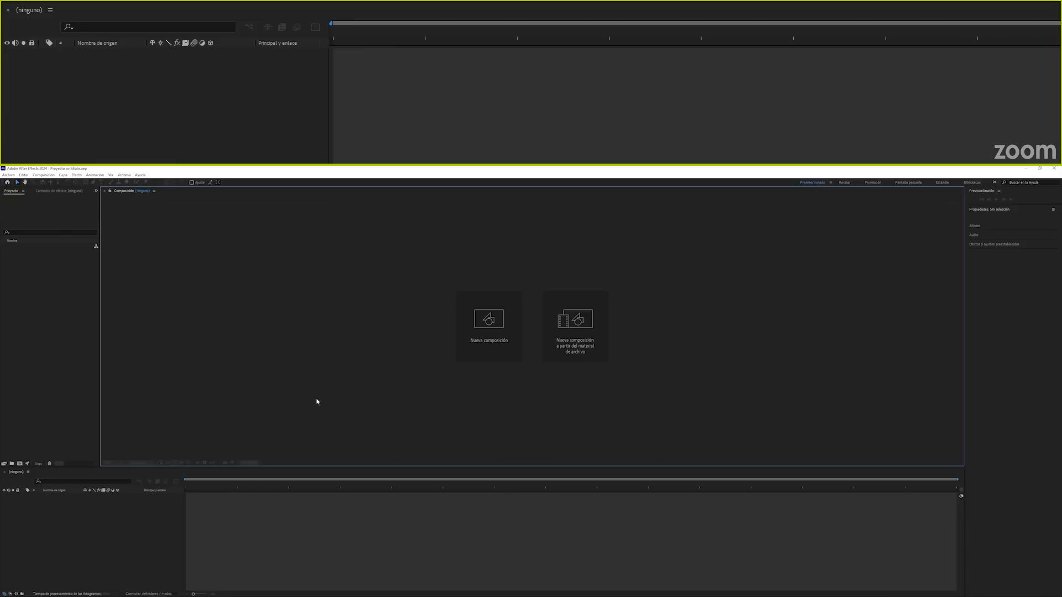
pyautogui.click(62, 523)
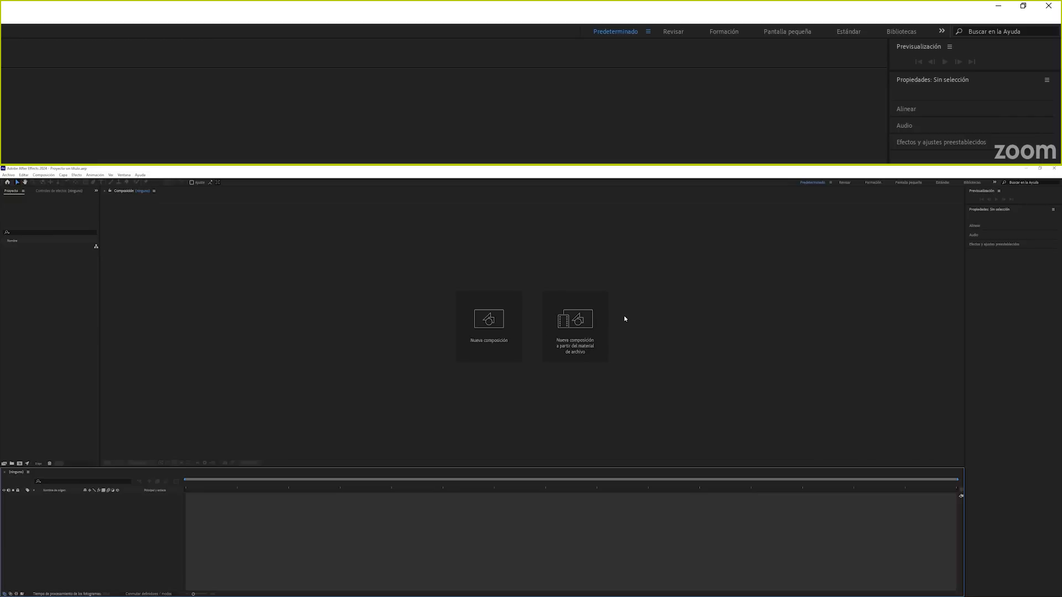
pyautogui.click(981, 194)
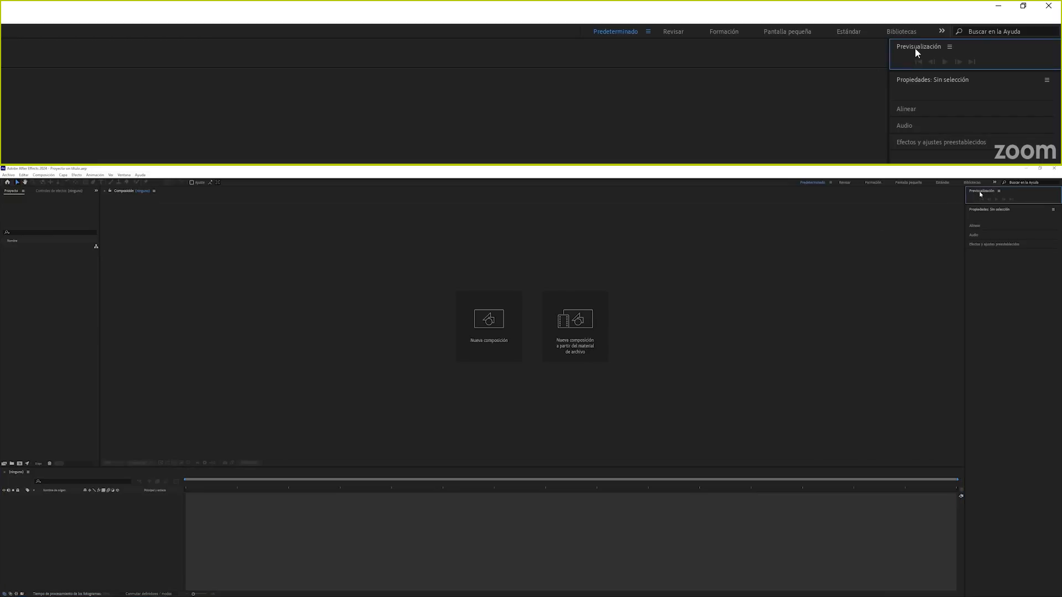
# Expand the Alinear, Audio and Efectos y ajustes preestablecidos panels to view their contents.
pyautogui.click(981, 226)
pyautogui.click(976, 267)
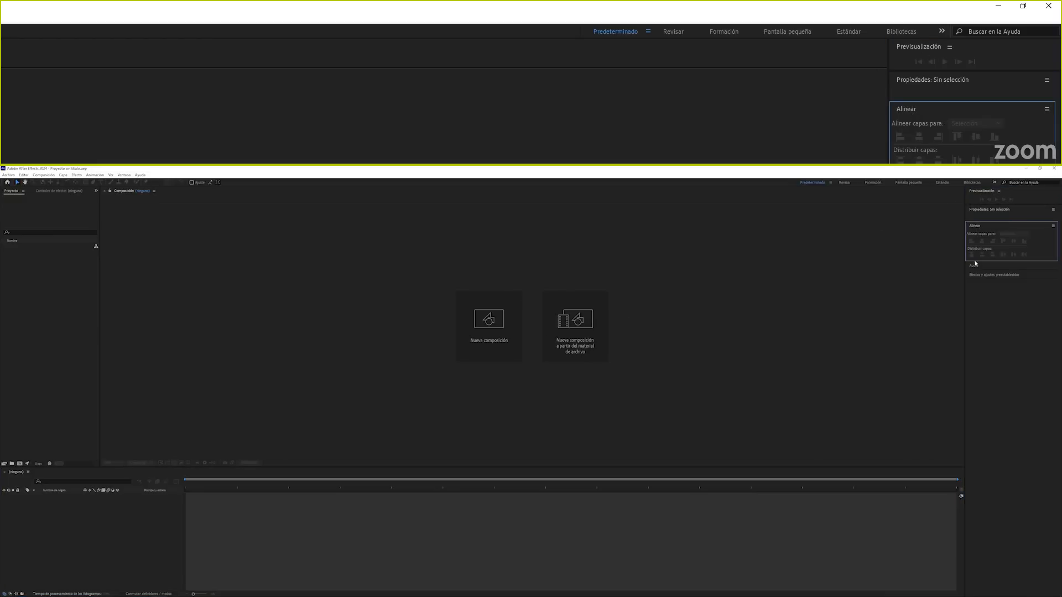
pyautogui.click(981, 331)
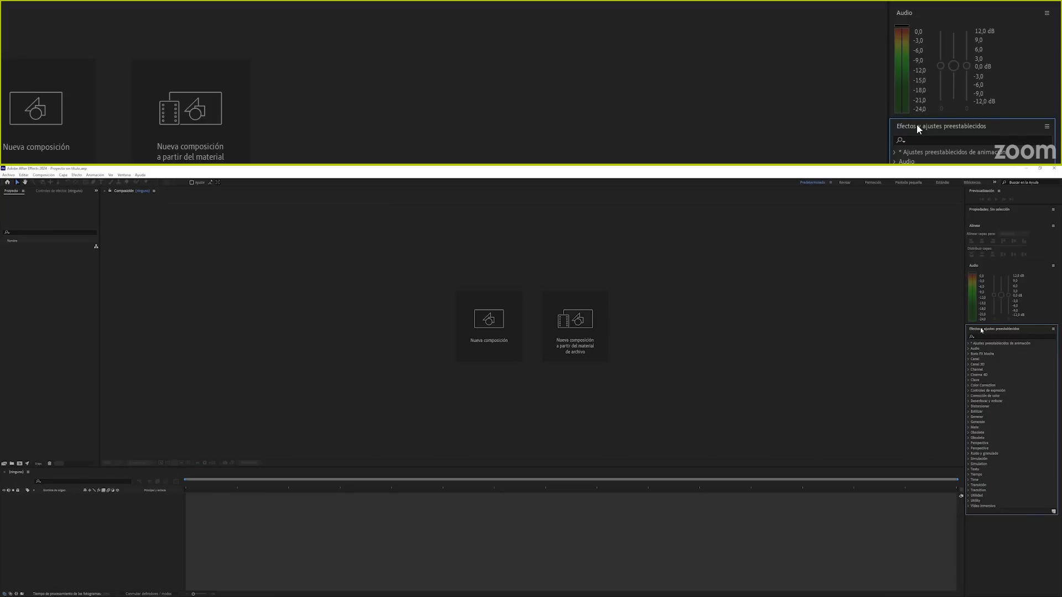
# Review the list of available panels and close the Audio panel.
pyautogui.click(124, 176)
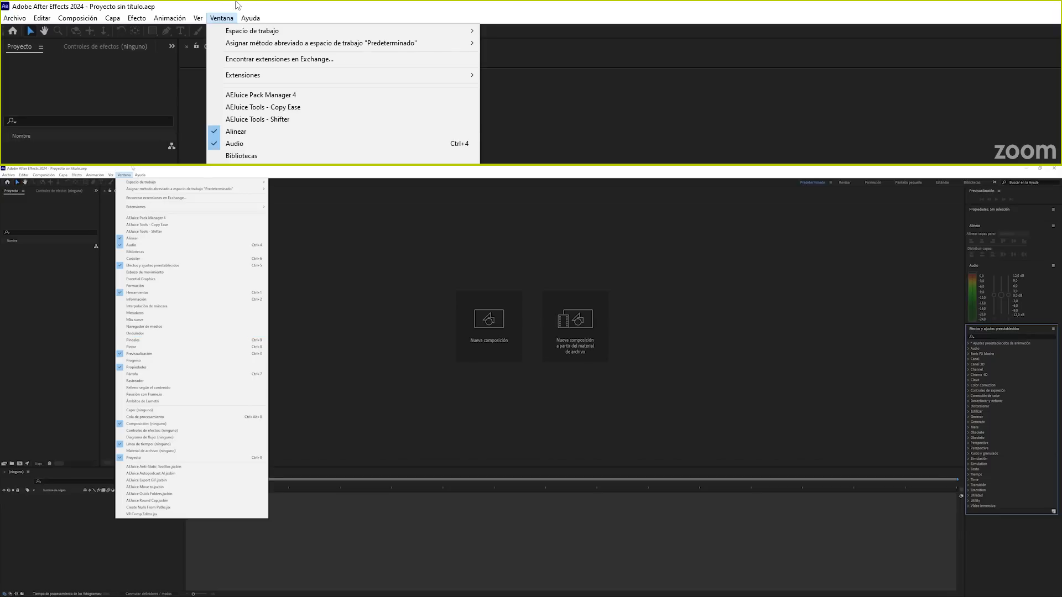
pyautogui.click(121, 177)
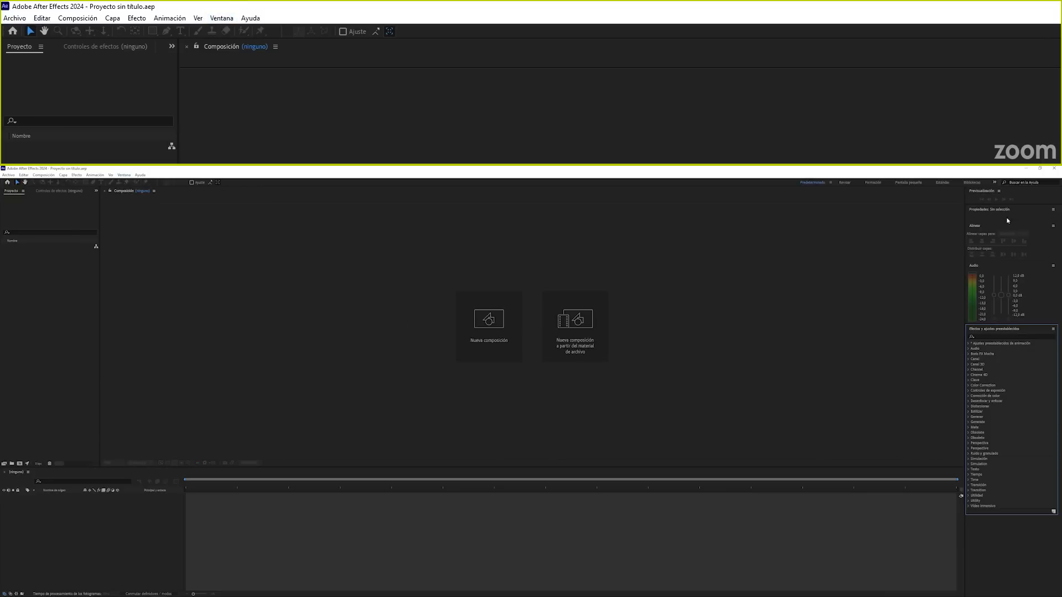
pyautogui.click(1054, 267)
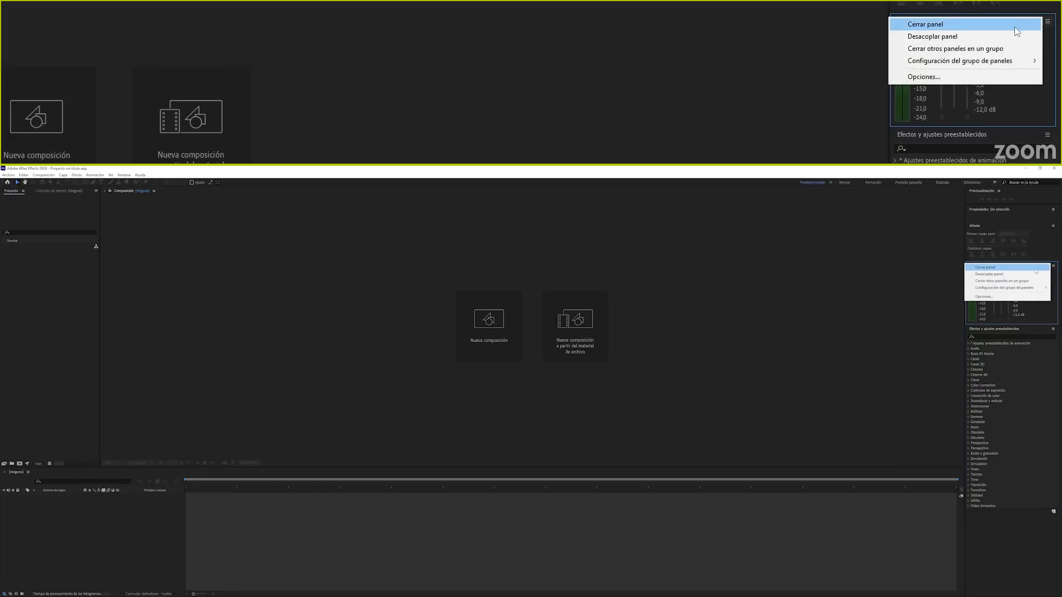
pyautogui.click(1036, 271)
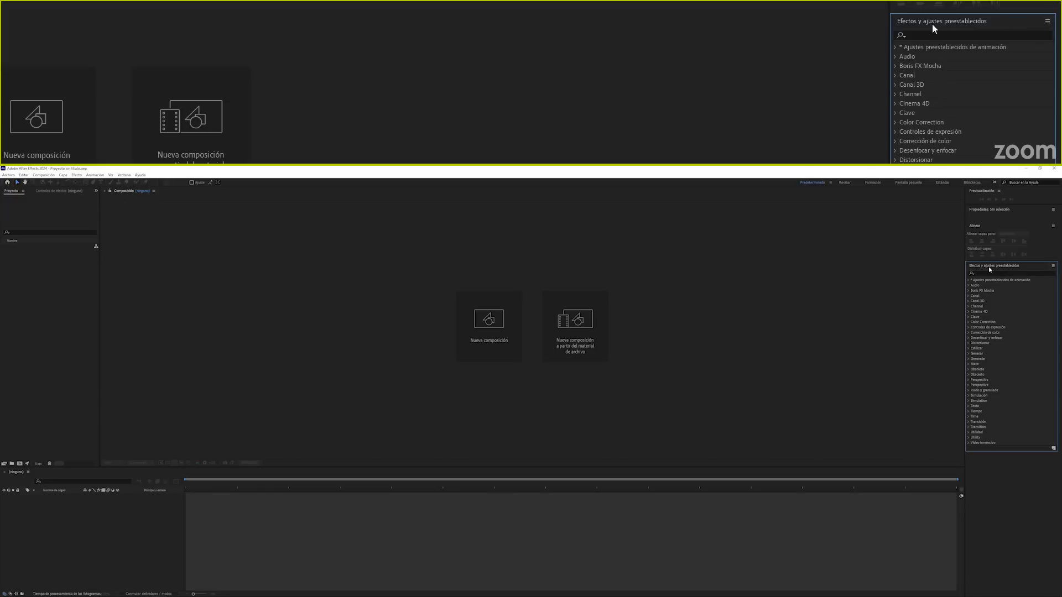
# Undock the Efectos y ajustes preestablecidos panel, move it over the composition area, and dock it back below Alinear.
pyautogui.click(1053, 268)
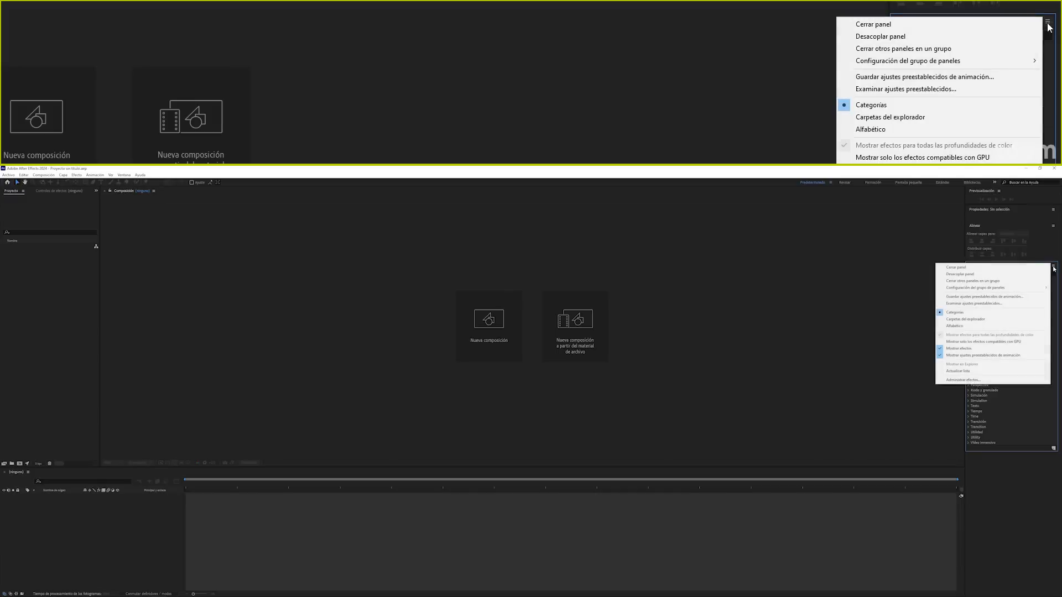
pyautogui.click(954, 276)
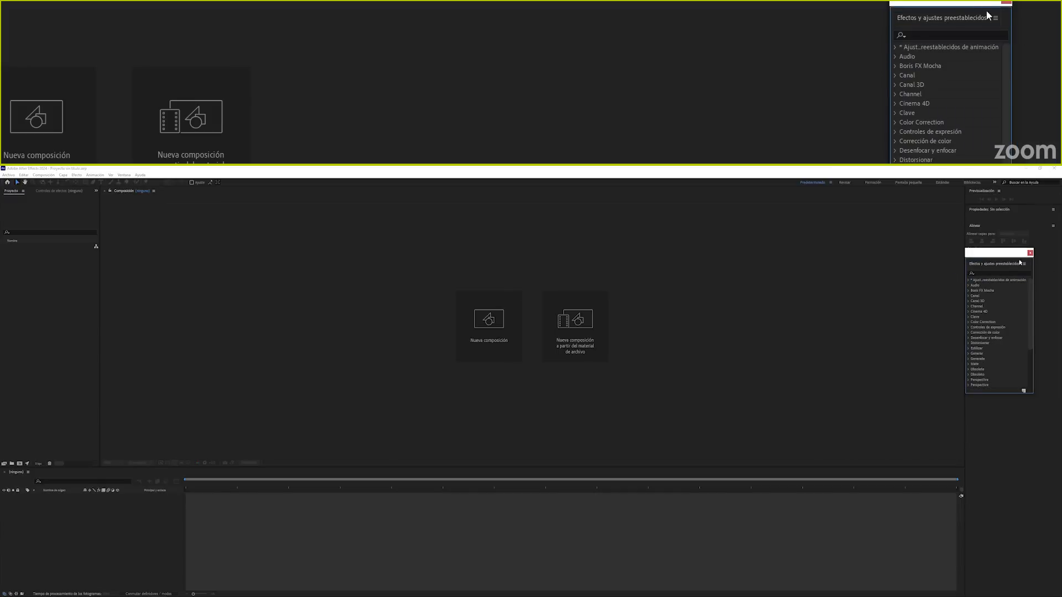
pyautogui.moveTo(1010, 253); pyautogui.dragTo(225, 249)
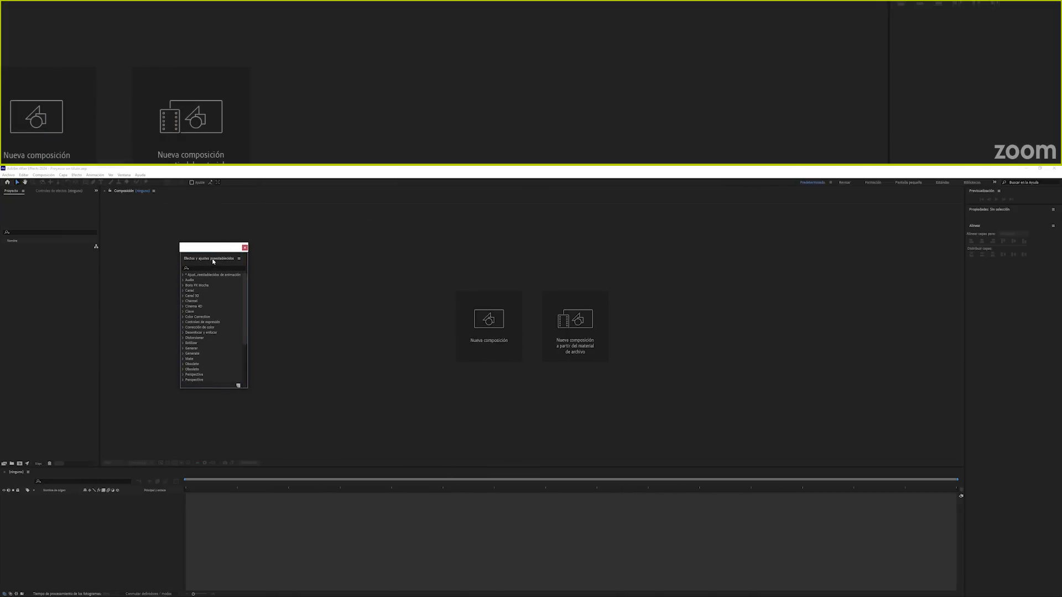
pyautogui.moveTo(213, 261); pyautogui.dragTo(1000, 286)
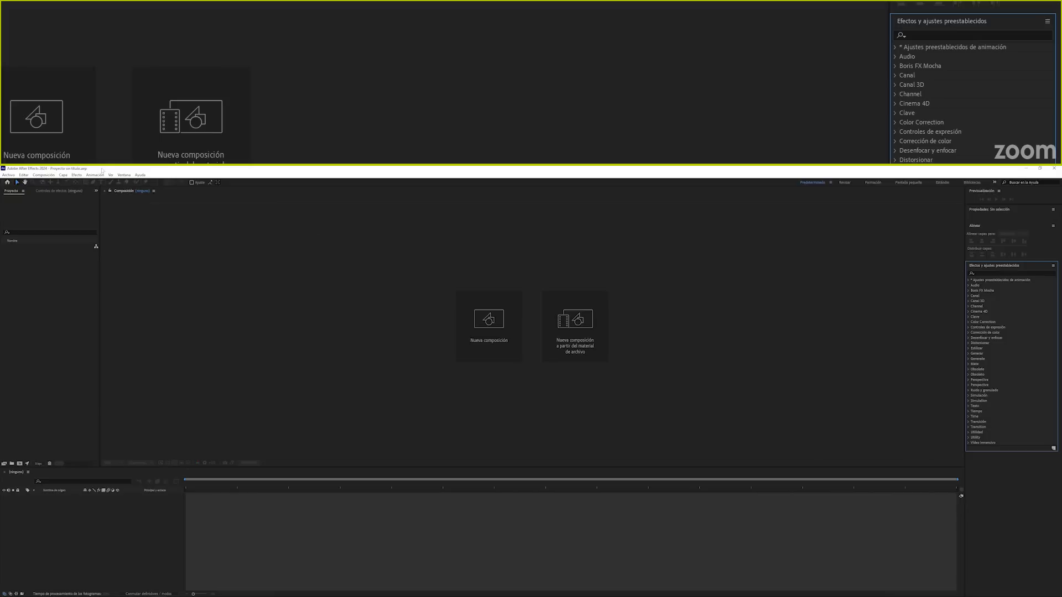
# Review the available panels again and collapse the Alinear and Efectos y ajustes preestablecidos panels.
pyautogui.click(124, 175)
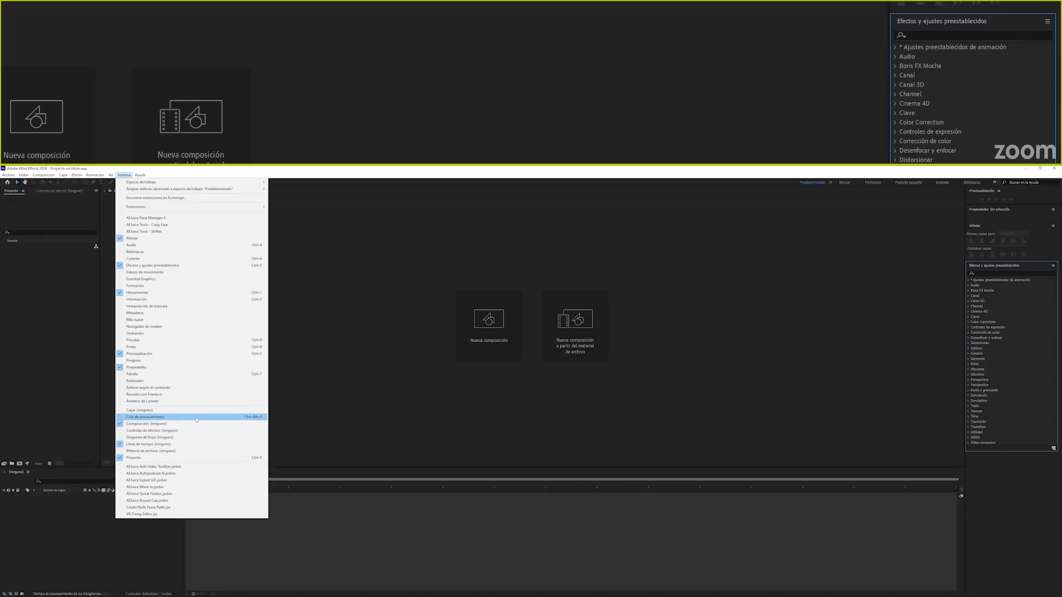
pyautogui.click(998, 266)
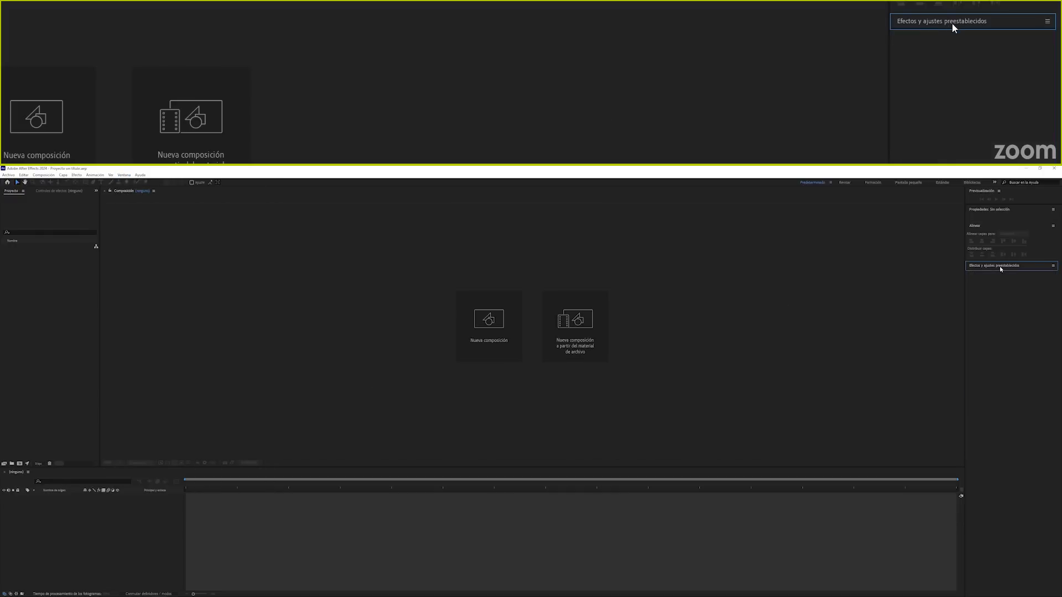
pyautogui.click(1000, 267)
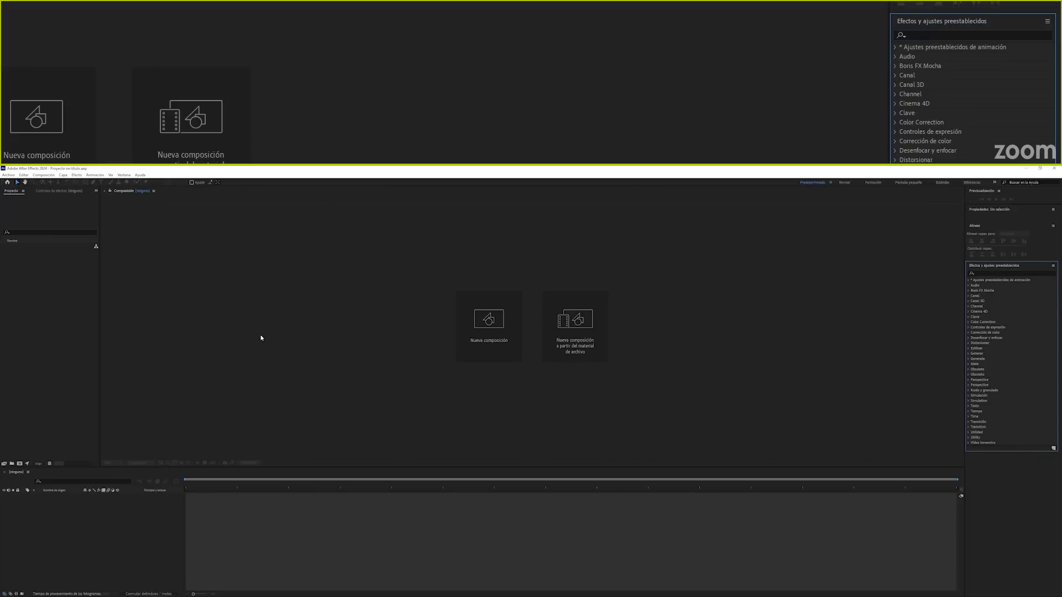
pyautogui.click(980, 268)
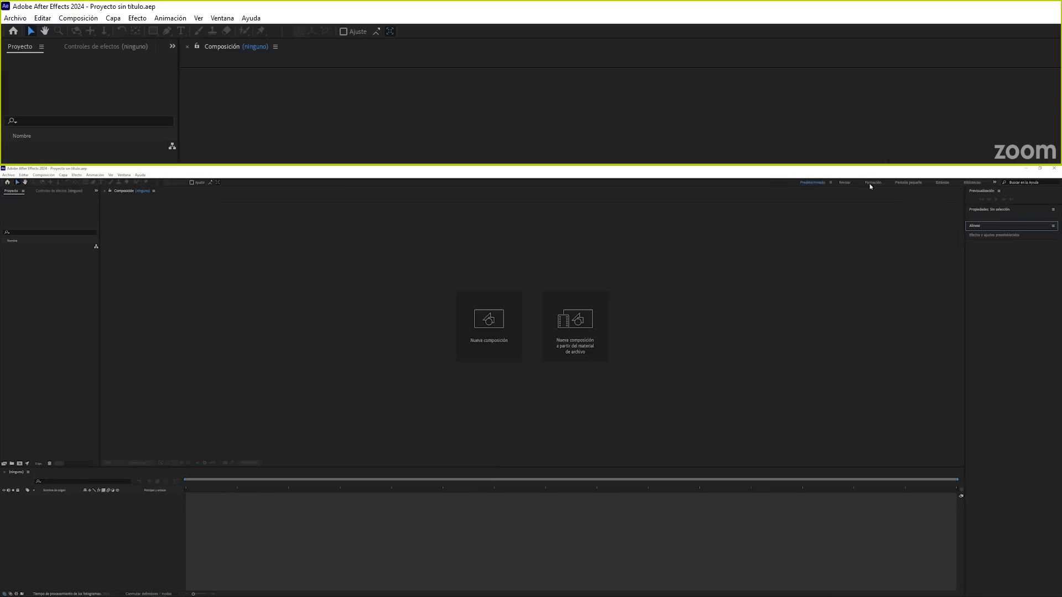
# Switch to the Estándar workspace.
pyautogui.click(123, 176)
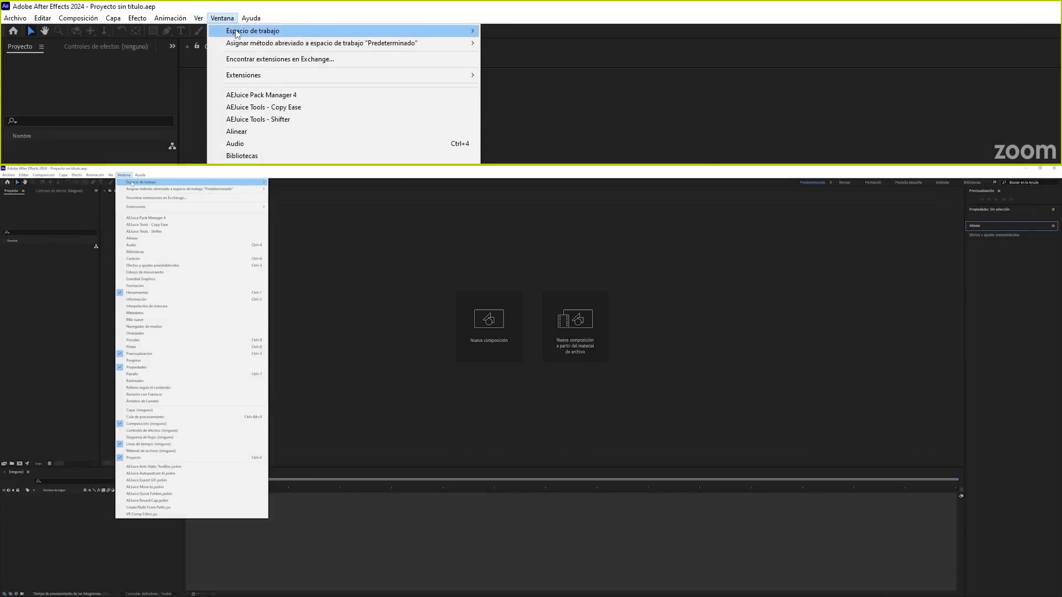
pyautogui.moveTo(133, 183)
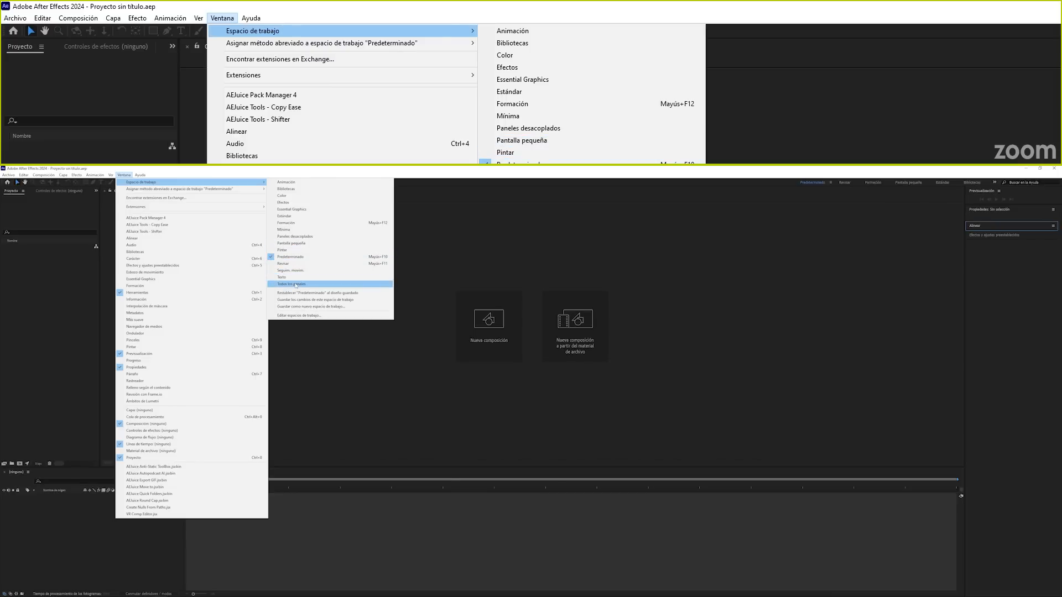
pyautogui.click(514, 95)
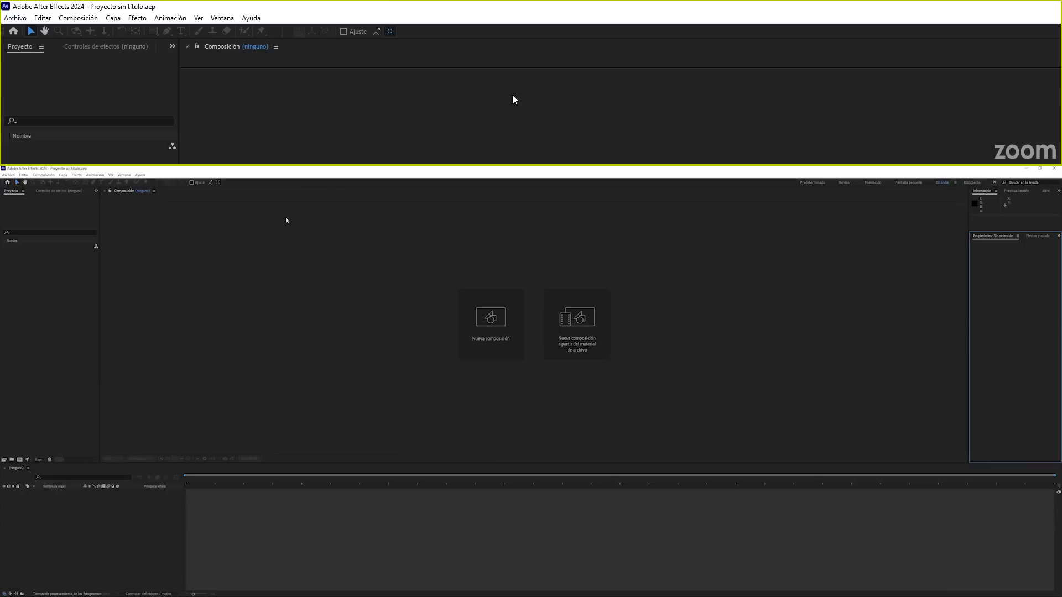
# Look through the Controles de efectos, Proyecto, Previsualización, Alinear, Audio and timeline panels of this workspace.
pyautogui.click(113, 49)
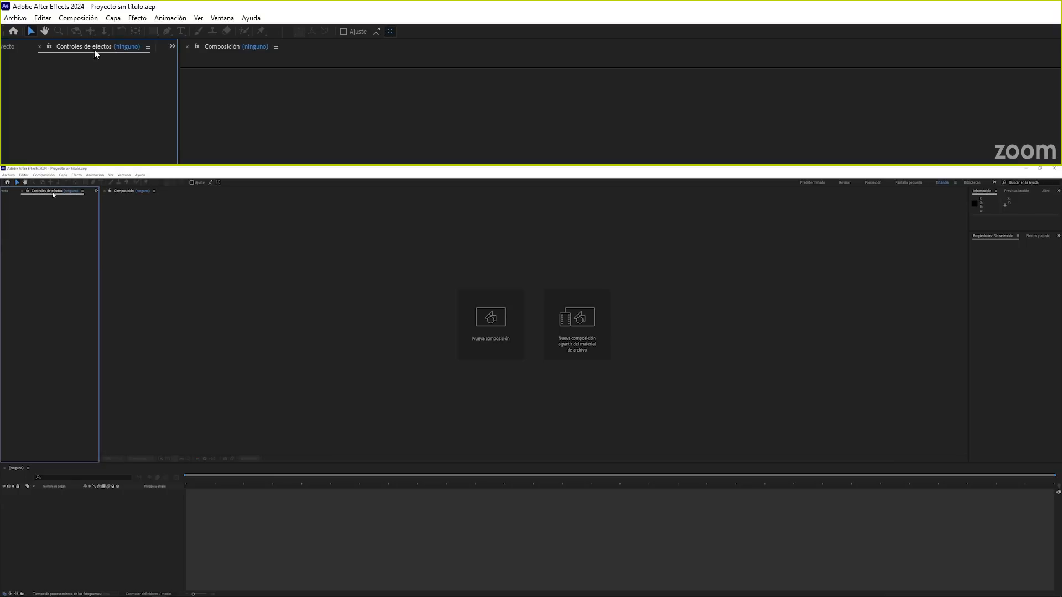
pyautogui.click(5, 50)
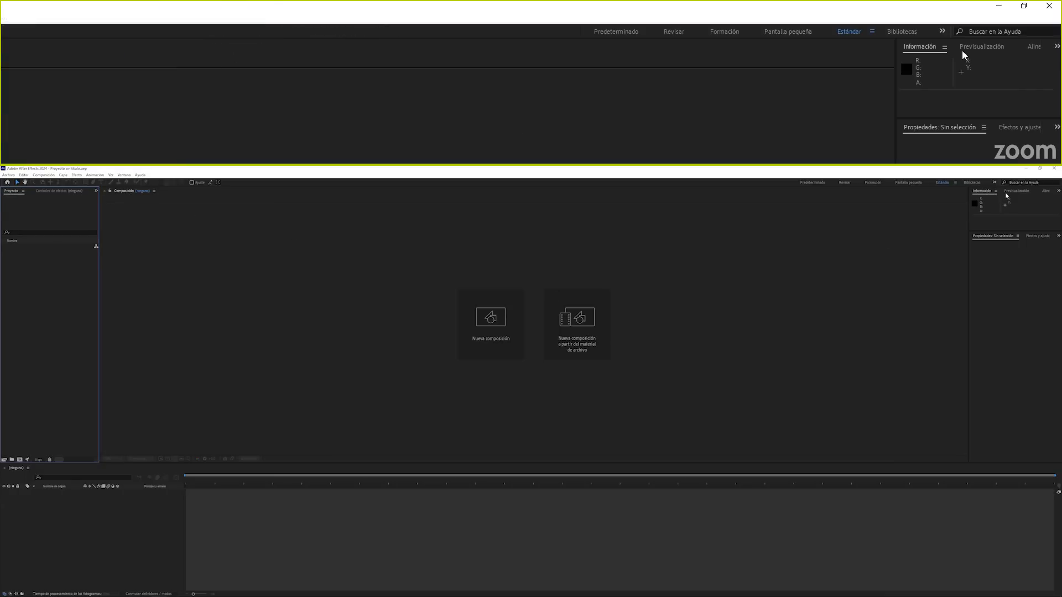
pyautogui.click(993, 49)
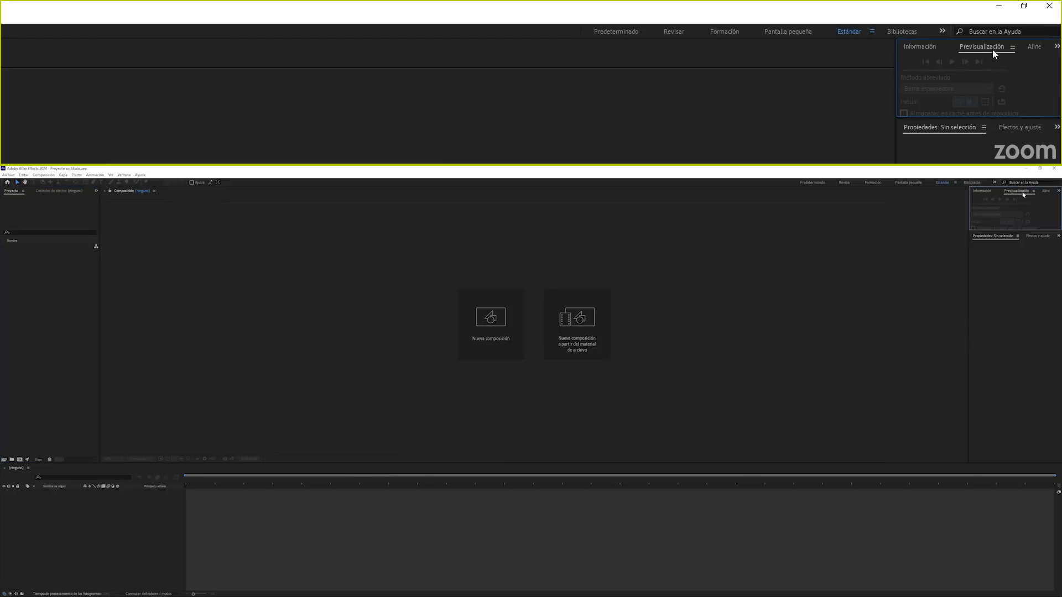
pyautogui.click(1030, 48)
pyautogui.click(1033, 49)
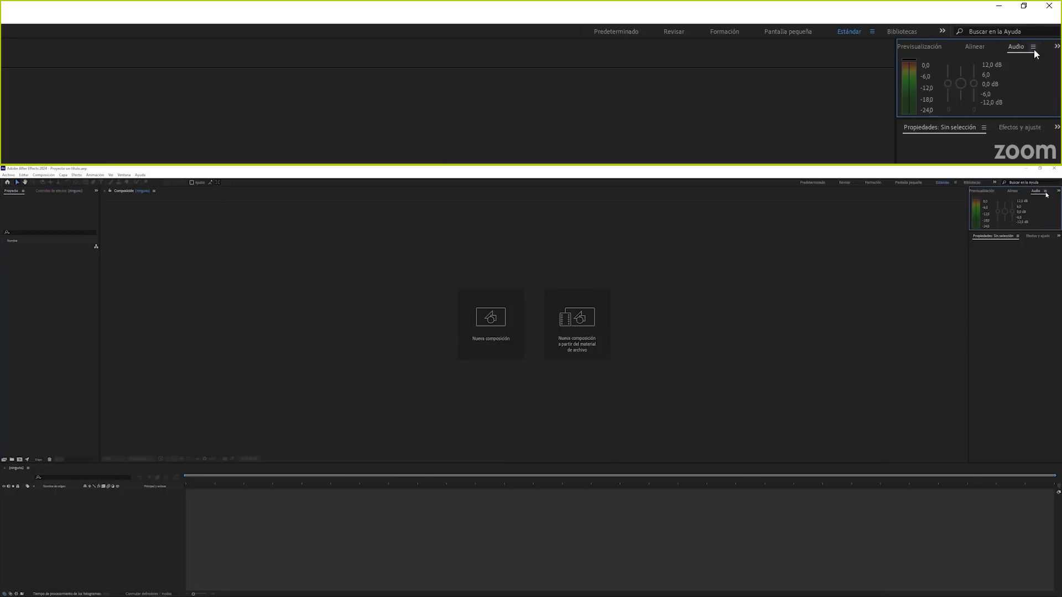
pyautogui.click(970, 45)
pyautogui.click(936, 46)
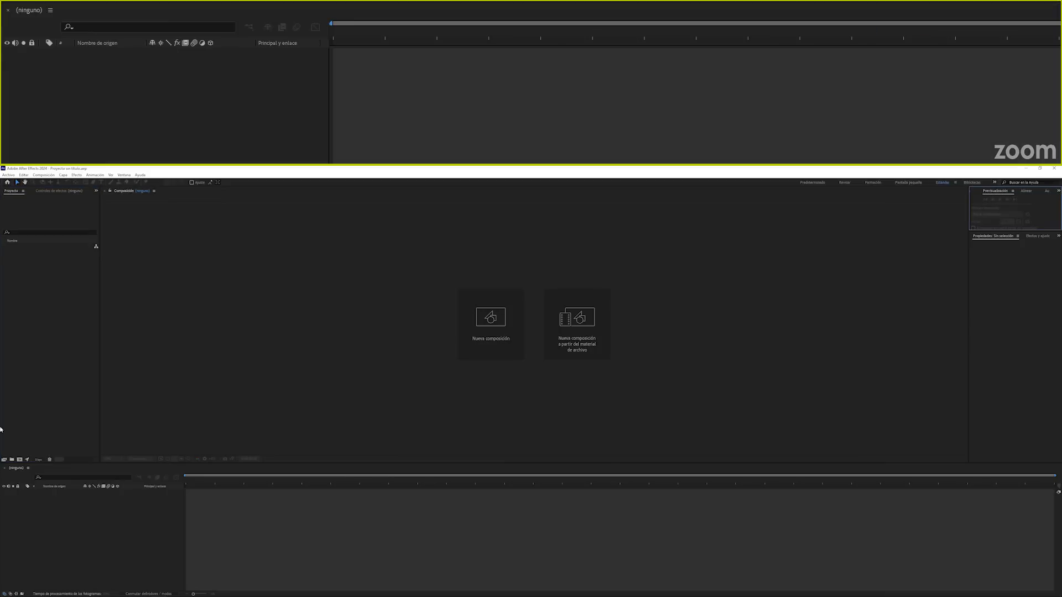
pyautogui.click(119, 552)
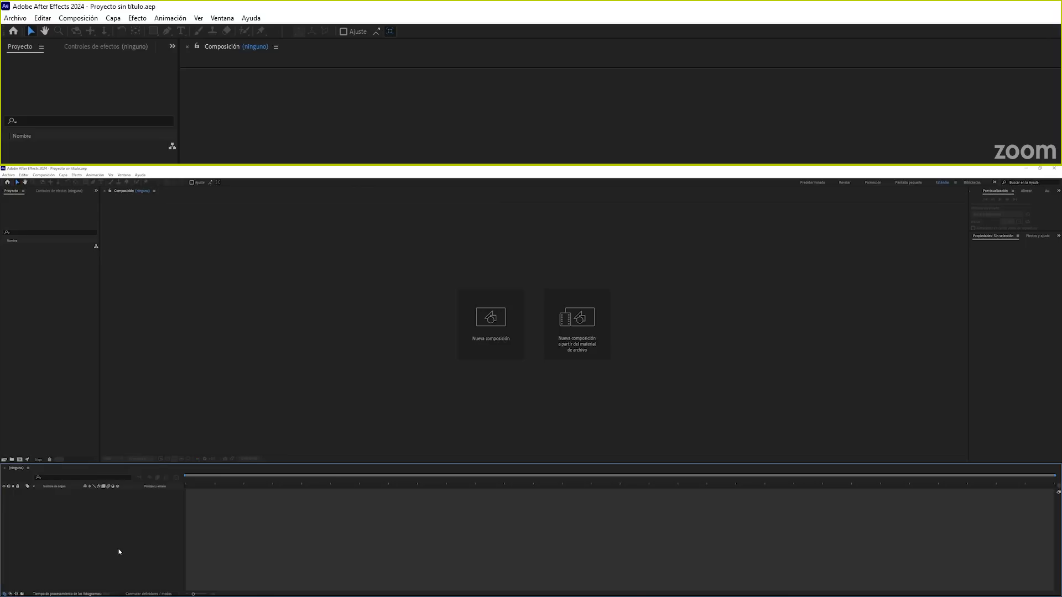
# Start a new composition and name it "Composición inicial".
pyautogui.click(44, 175)
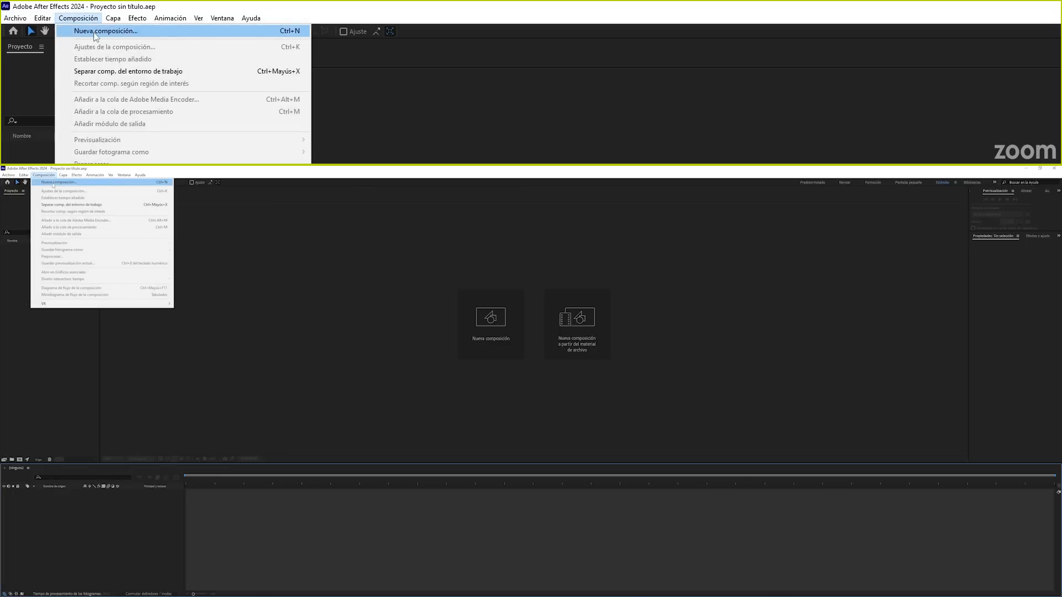
pyautogui.hotkey('ctrl', 'n')
pyautogui.click(92, 184)
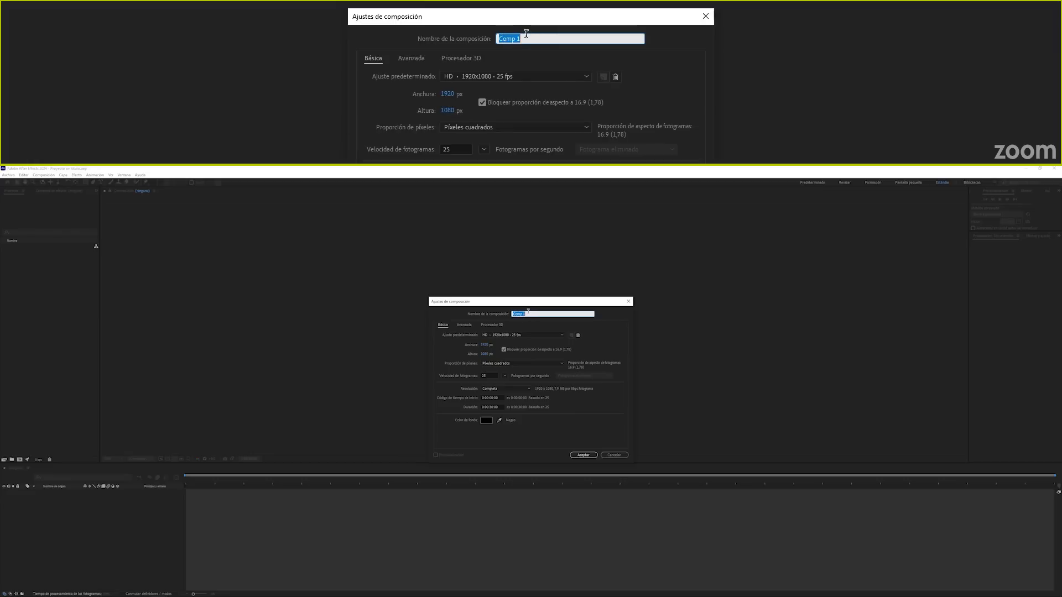
pyautogui.write('Composición incial')
pyautogui.press('BackSpace')
pyautogui.press('BackSpace')
pyautogui.press('BackSpace')
pyautogui.write('icial')
pyautogui.click(565, 328)
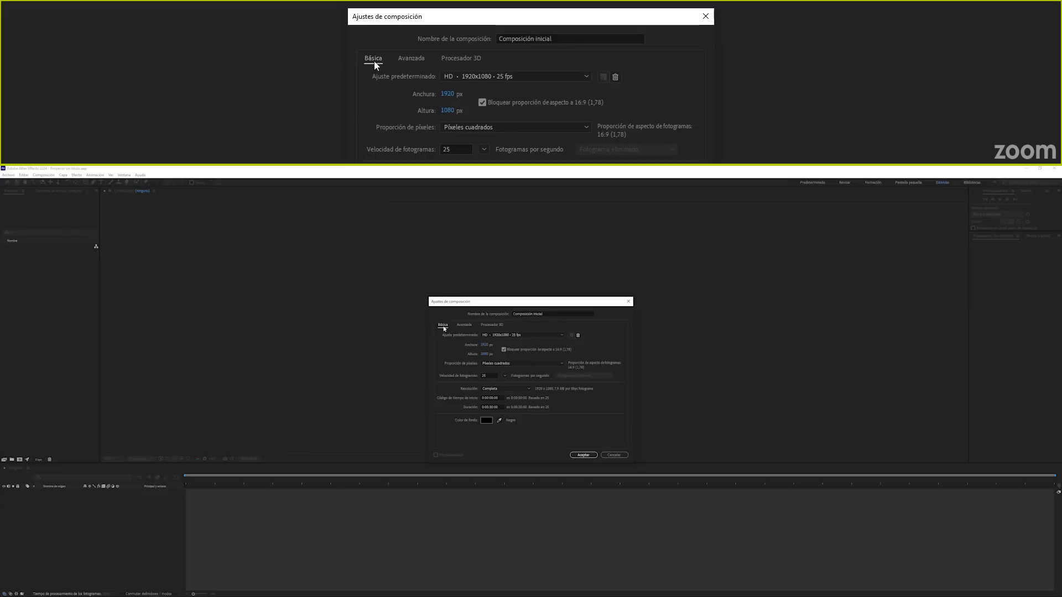
# Choose the HD 1920x1080 25 fps preset, keep the start timecode at 0:00:00:00 and set the duration to 0:00:10:00.
pyautogui.click(490, 80)
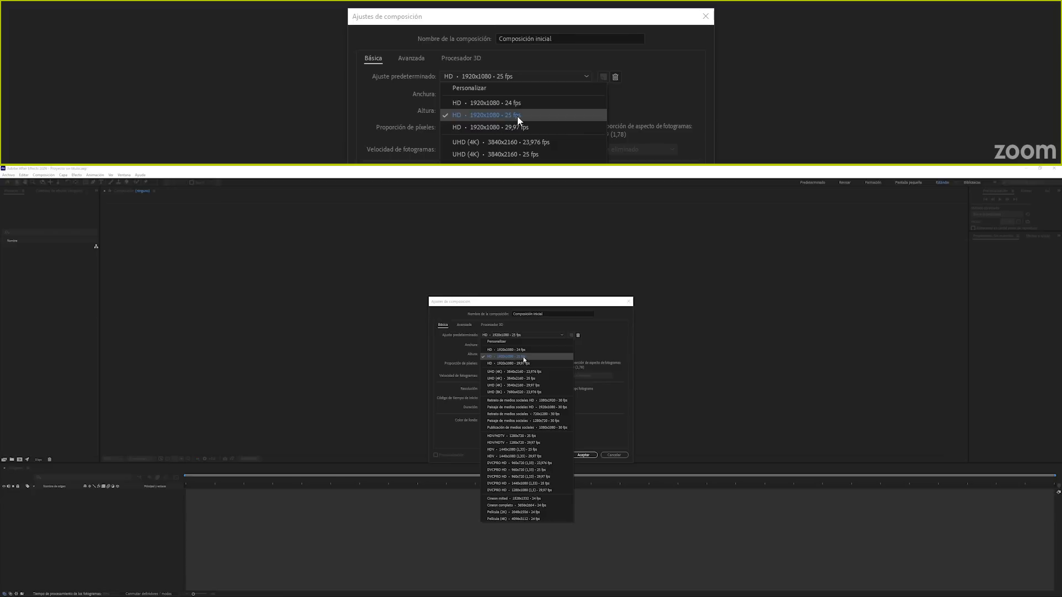
pyautogui.click(523, 358)
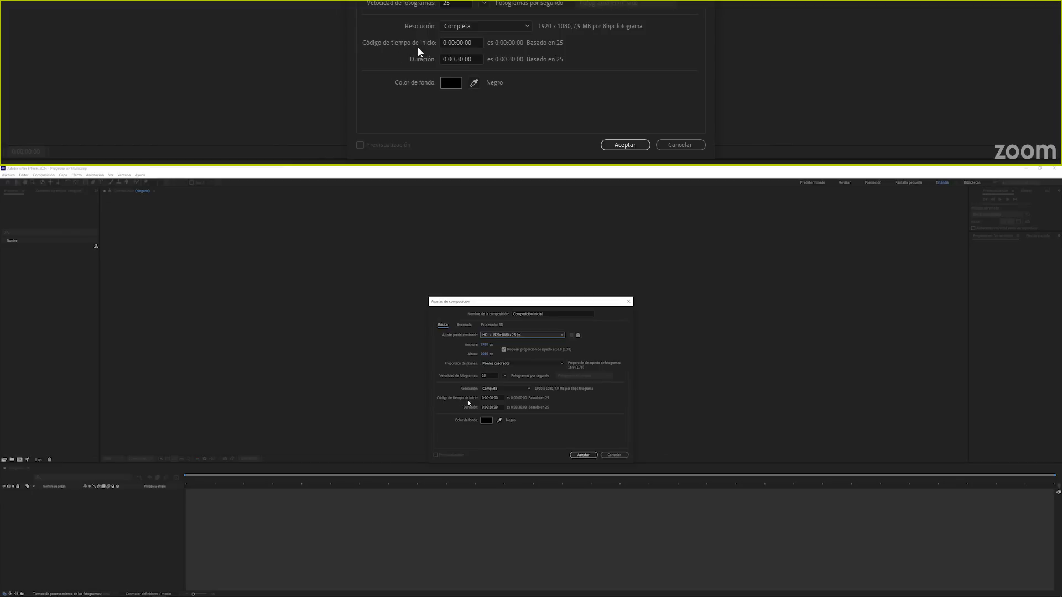
pyautogui.click(479, 42)
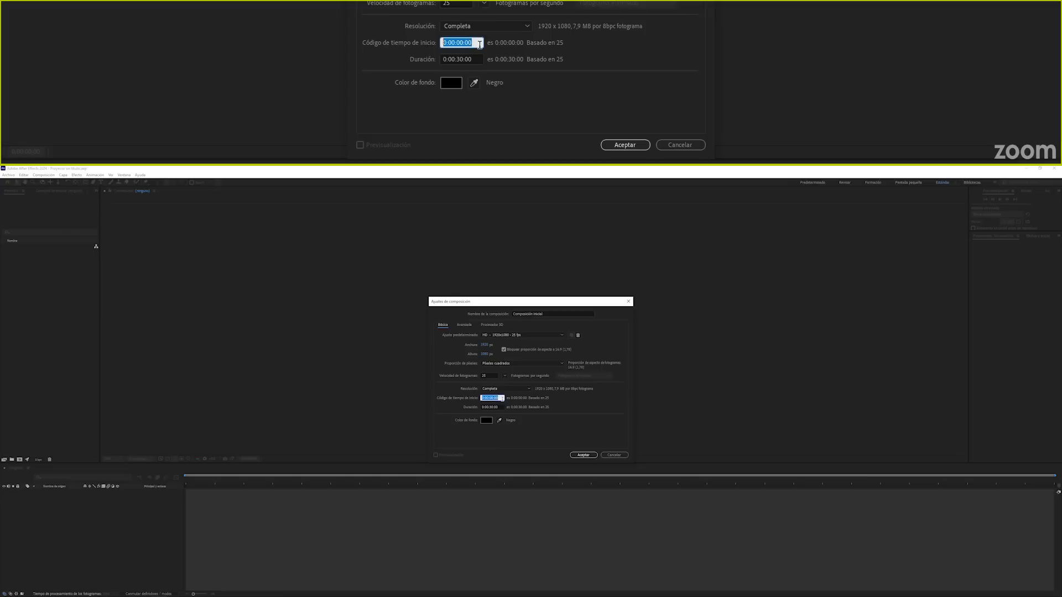
pyautogui.moveTo(475, 42); pyautogui.dragTo(441, 41)
pyautogui.click(426, 62)
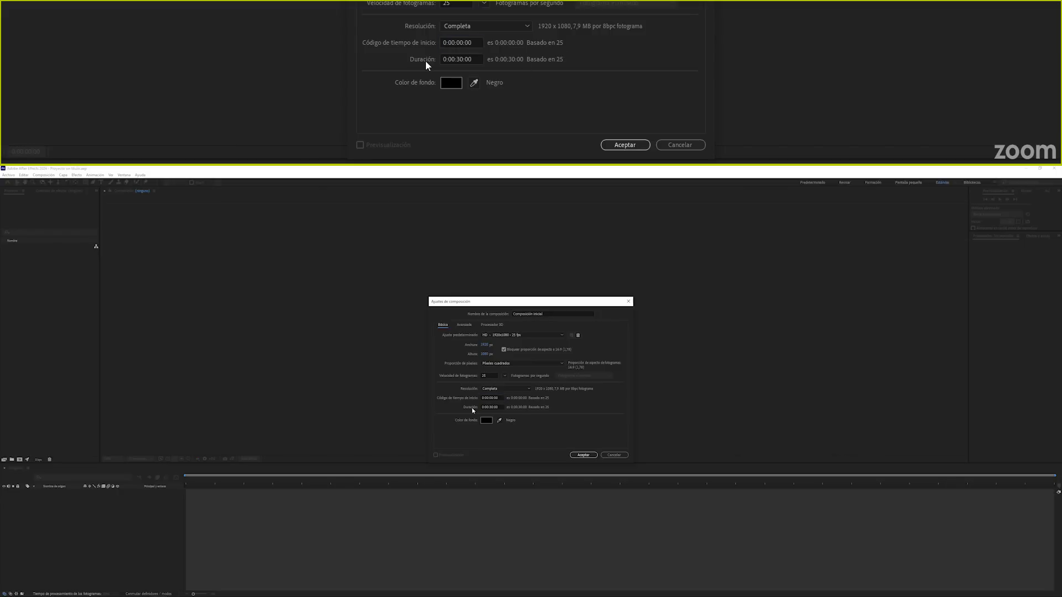
pyautogui.click(461, 59)
pyautogui.click(540, 62)
# Review the background colour, Avanzada and Procesador 3D settings without changing them, and create the composition.
pyautogui.click(489, 423)
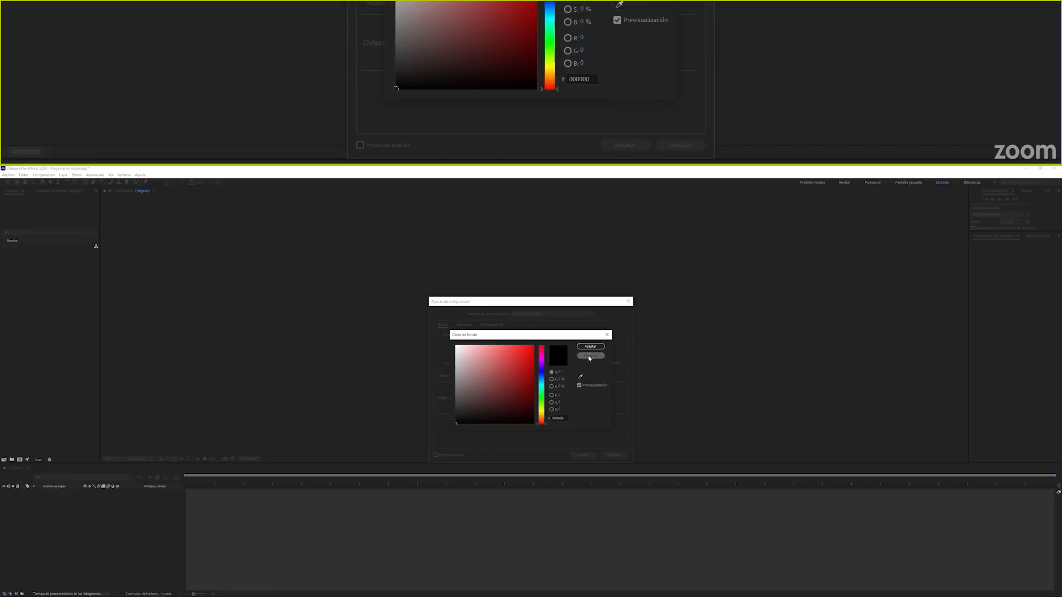
pyautogui.click(590, 357)
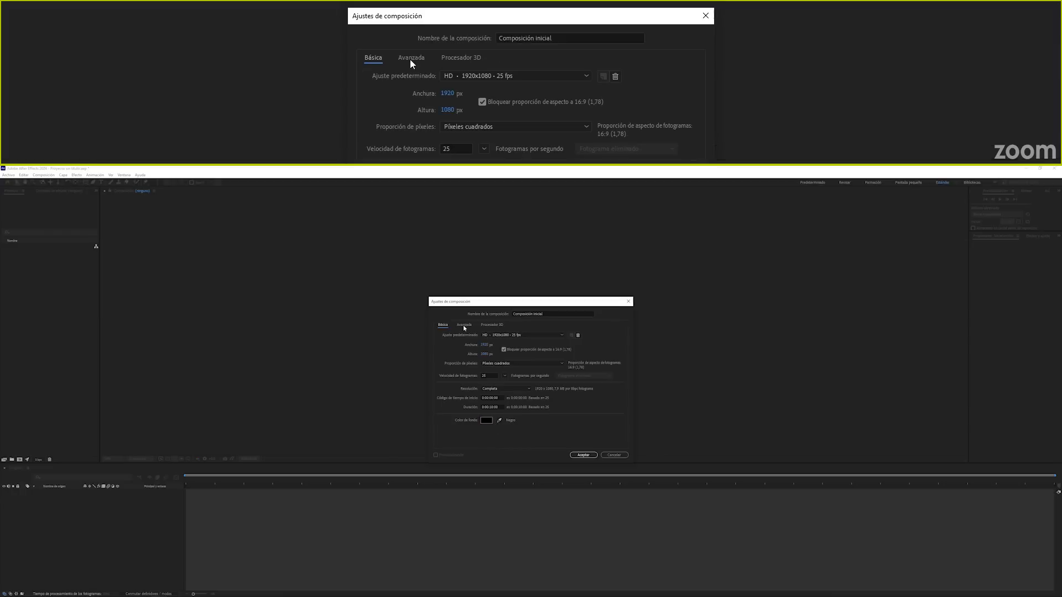
pyautogui.click(410, 59)
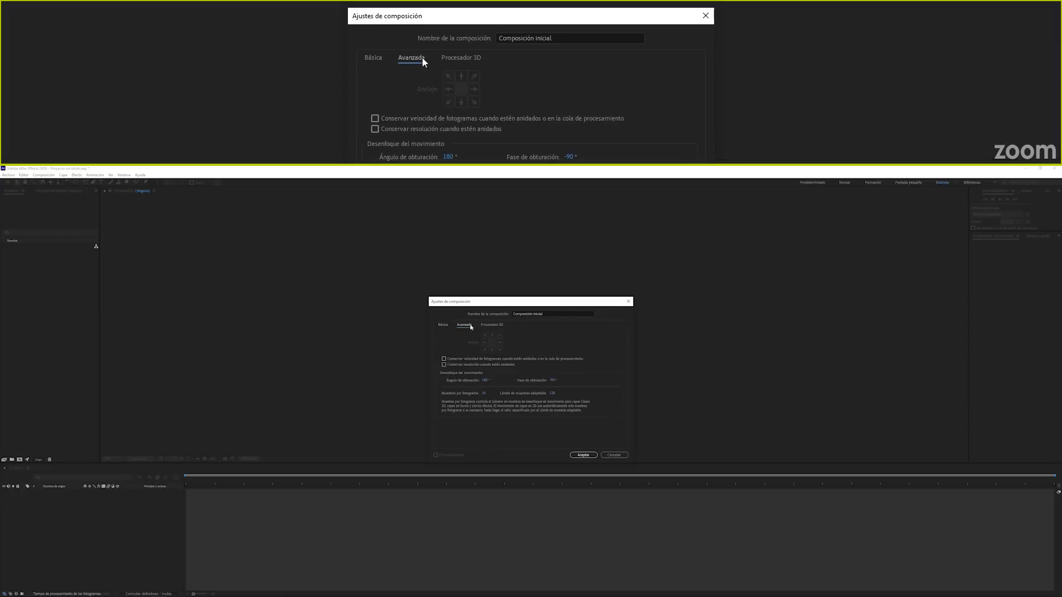
pyautogui.click(496, 326)
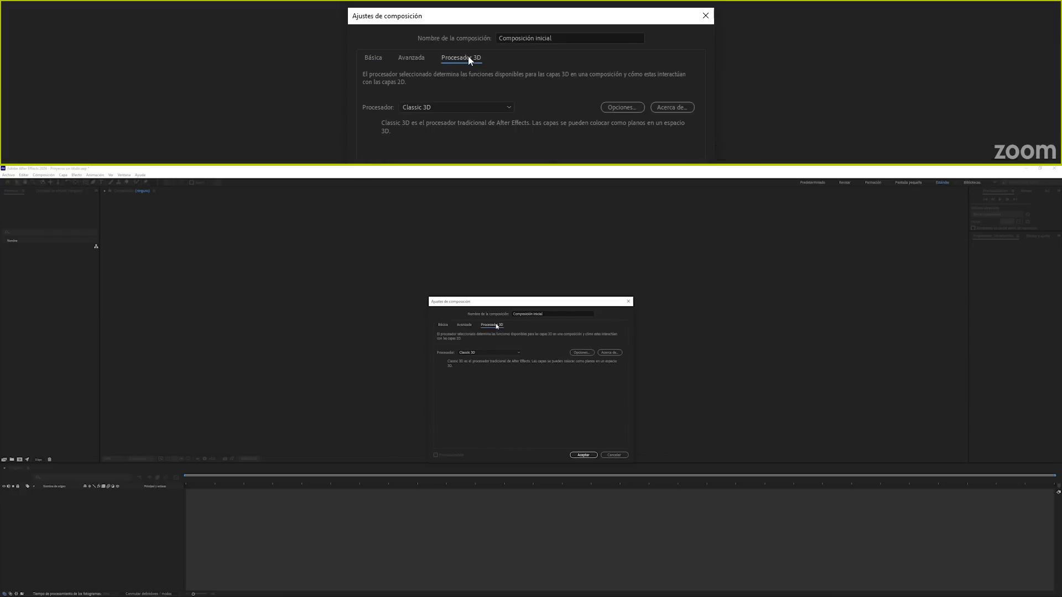
pyautogui.click(443, 325)
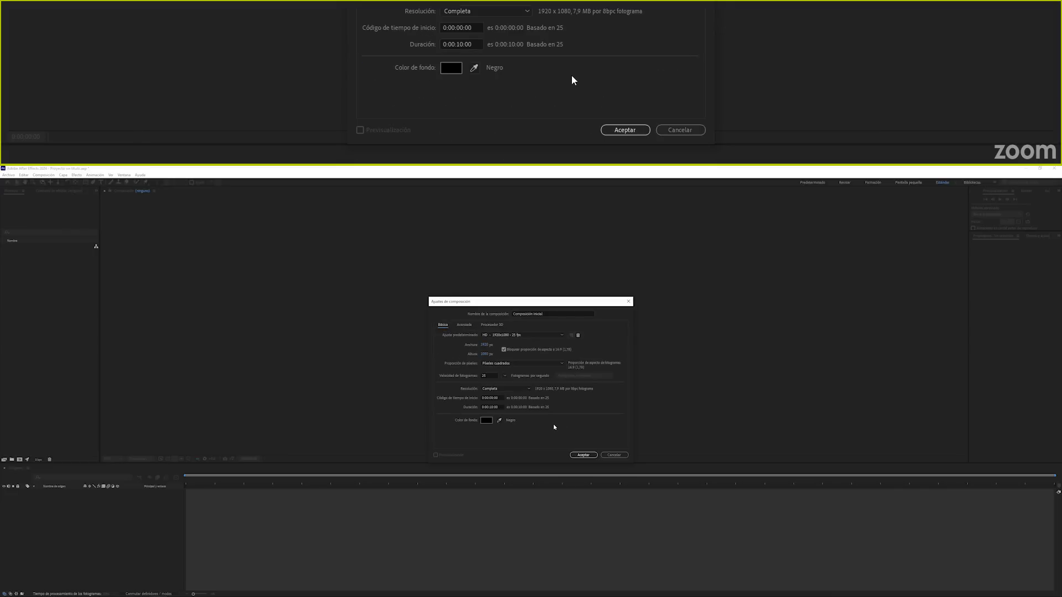
pyautogui.click(583, 457)
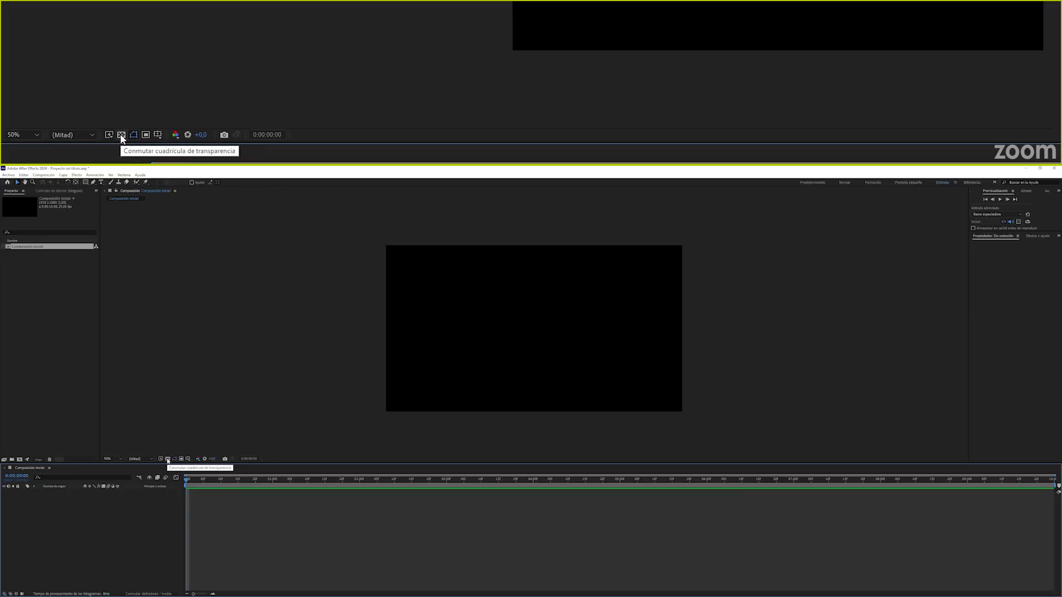
# Show the transparency grid in the composition viewer and turn it off again.
pyautogui.click(168, 459)
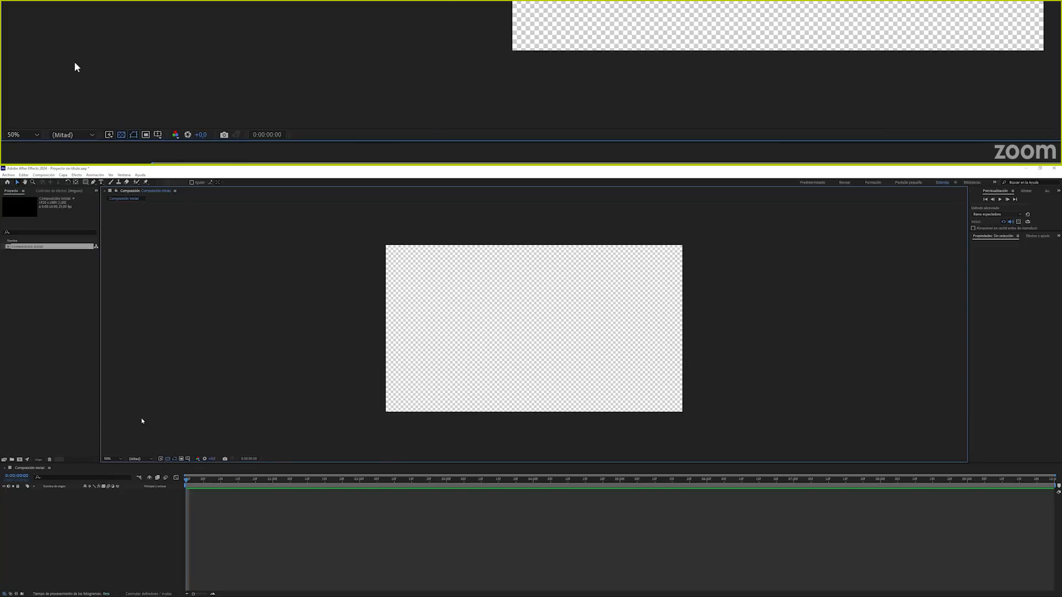
pyautogui.click(167, 459)
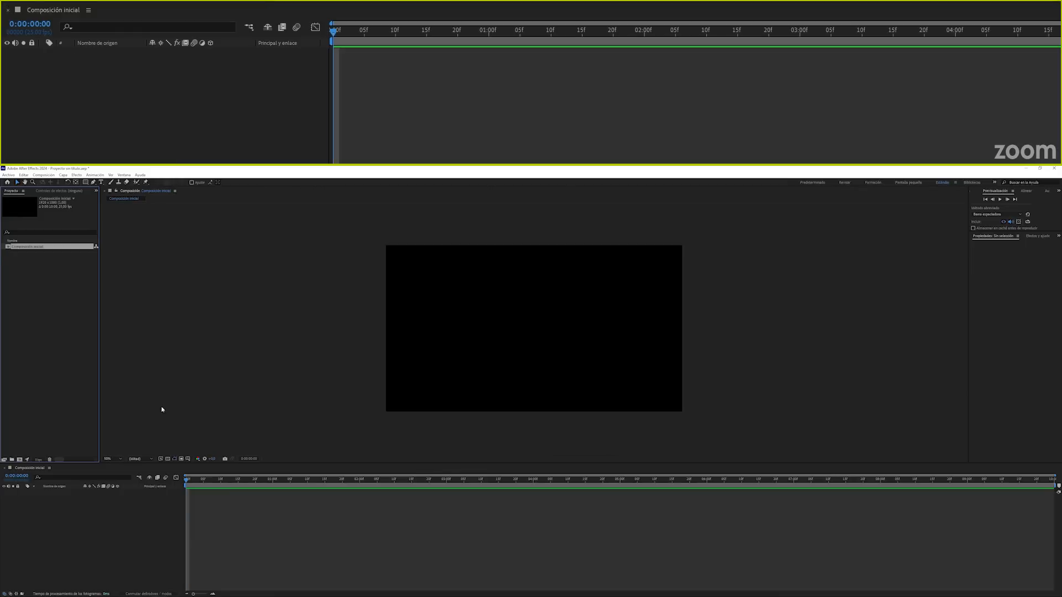
# Move the timeline playhead to 0:00:00:02 and return it to 0:00:00:00.
pyautogui.click(90, 538)
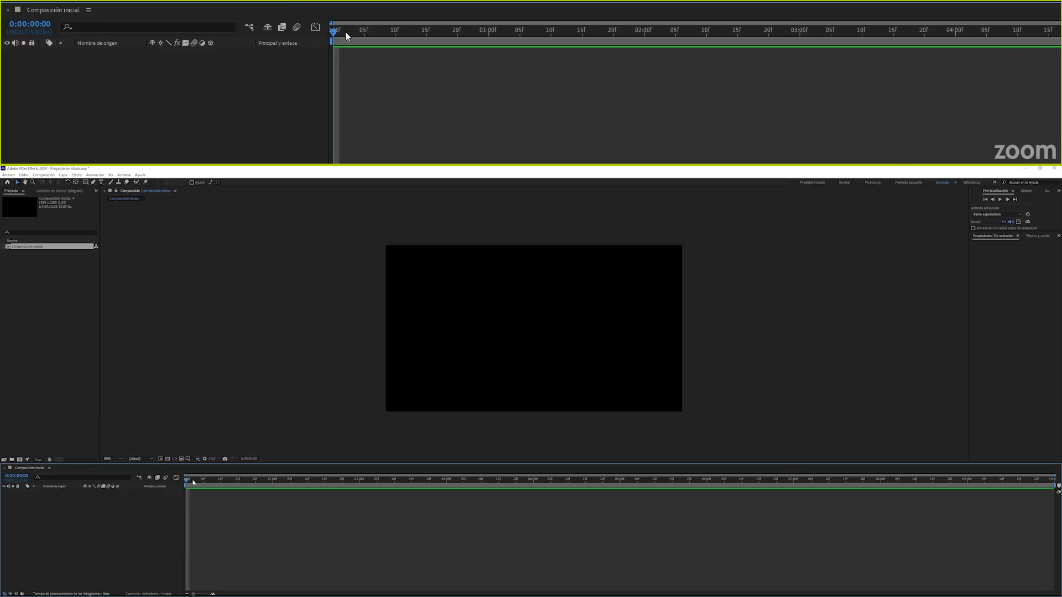
pyautogui.moveTo(187, 482)
pyautogui.mouseDown()
pyautogui.moveTo(1051, 481)
pyautogui.moveTo(193, 481)
pyautogui.mouseUp()
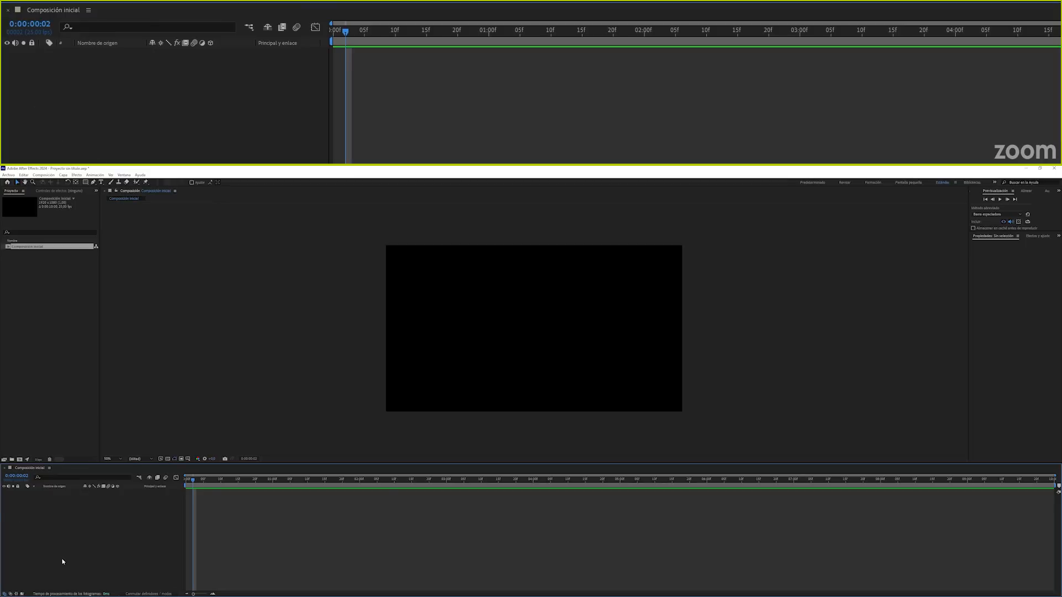
pyautogui.click(333, 31)
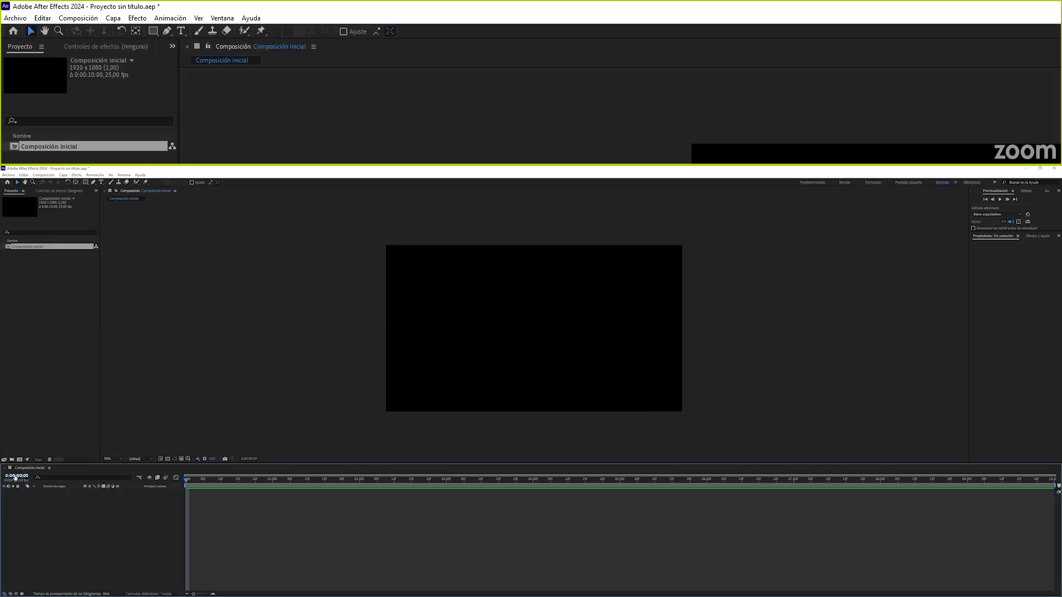
# Import the Mountains in the night JPG image from the Escritorio folder into the project.
pyautogui.click(49, 324)
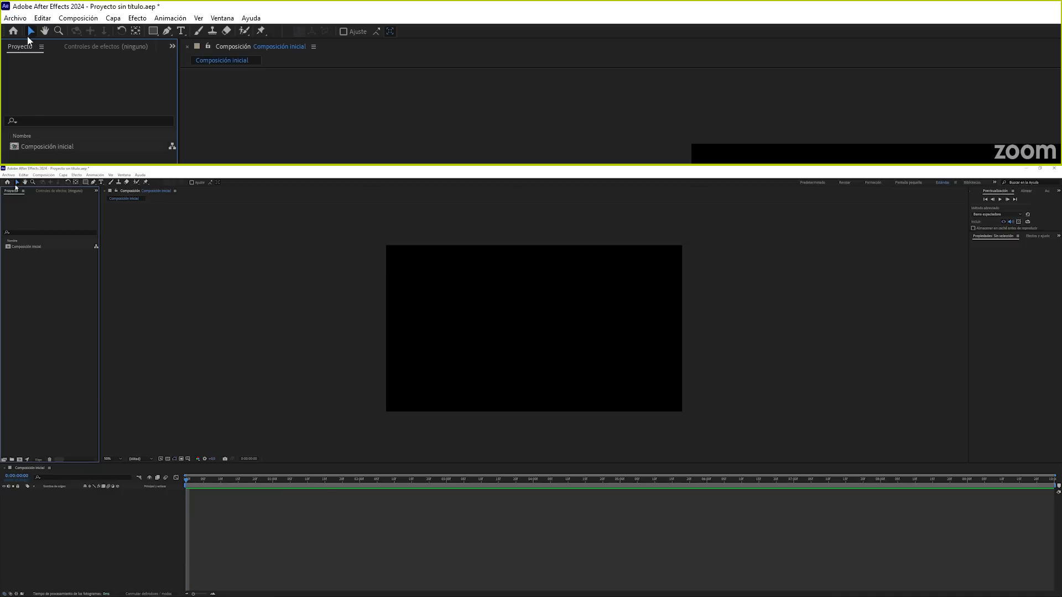
pyautogui.click(8, 175)
pyautogui.moveTo(41, 262)
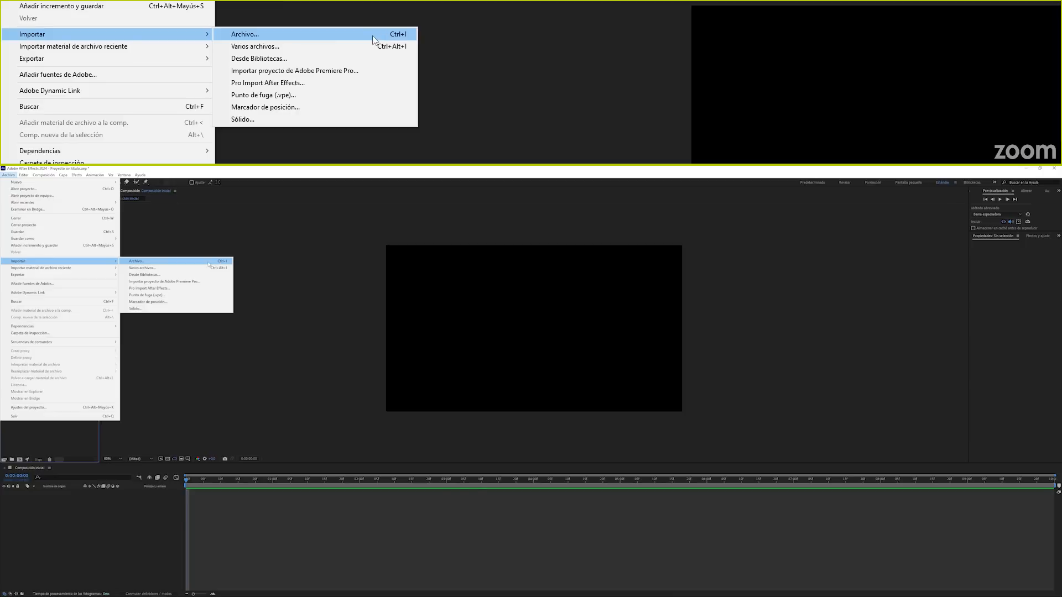
pyautogui.hotkey('ctrl', 'i')
pyautogui.click(201, 264)
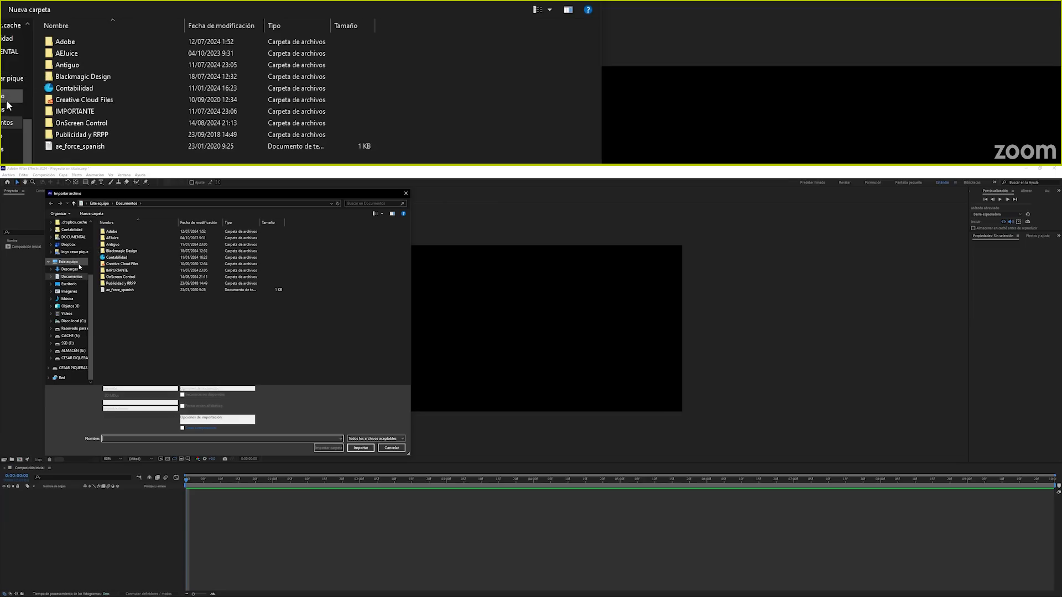
pyautogui.click(67, 316)
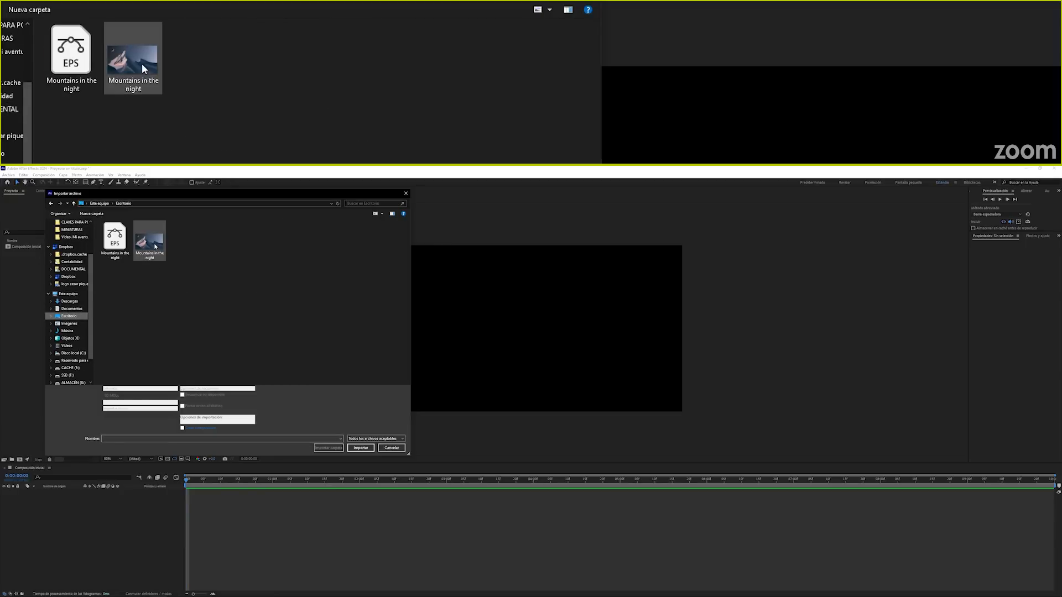
pyautogui.click(155, 246)
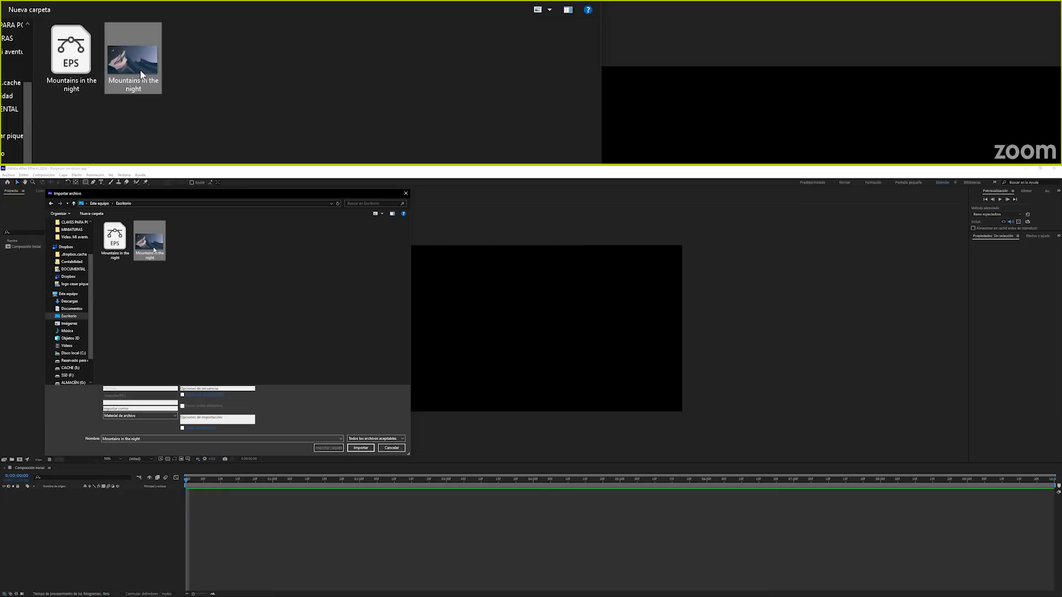
pyautogui.click(362, 447)
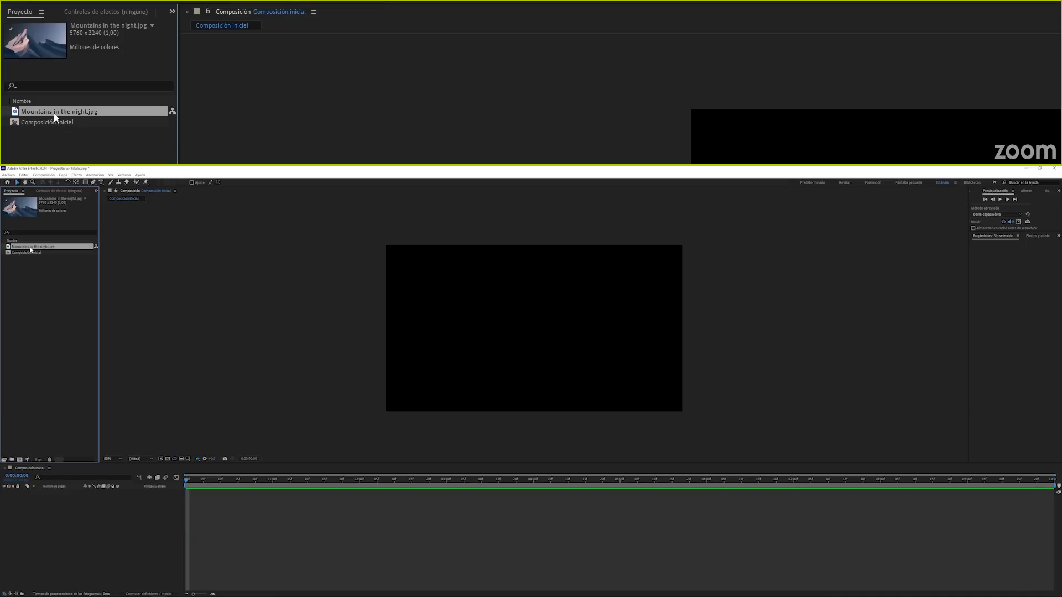
# Add Mountains in the night.jpg to the Composición inicial timeline as a layer and compare its full bounds with the composition frame.
pyautogui.moveTo(31, 250); pyautogui.dragTo(64, 541)
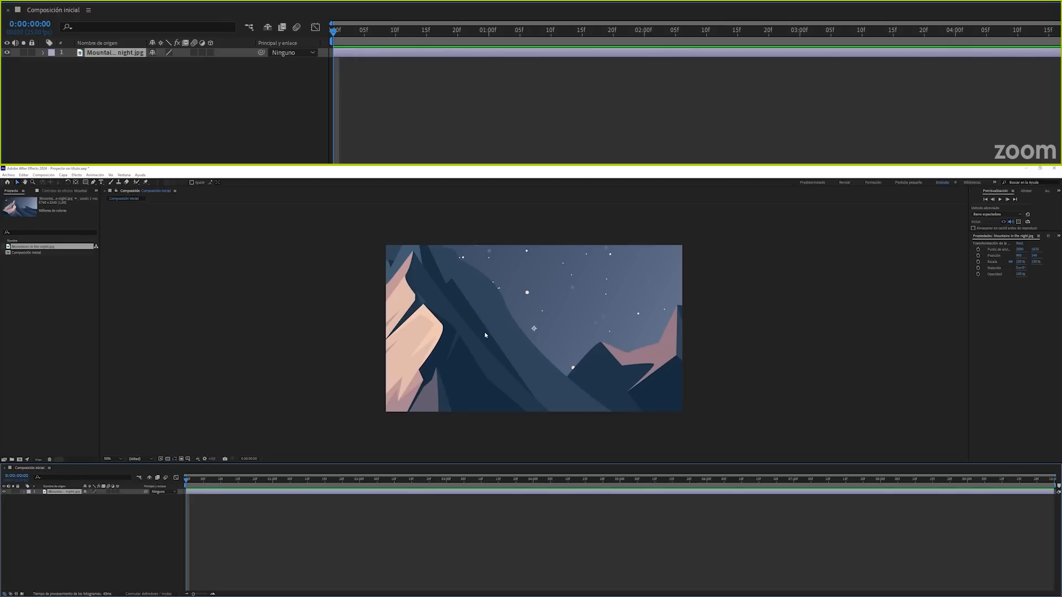
pyautogui.press(',')
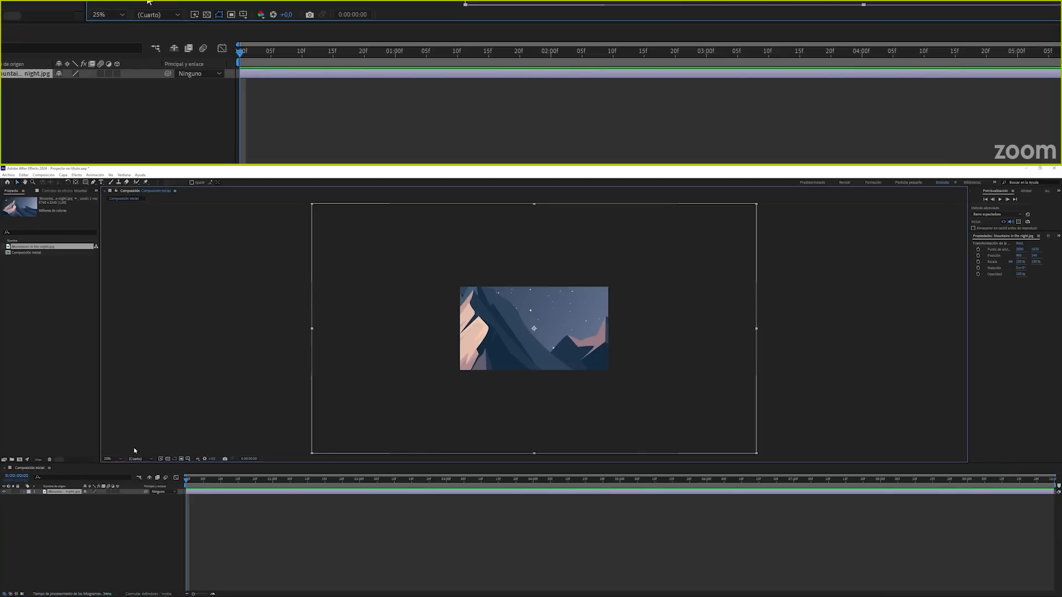
pyautogui.click(117, 460)
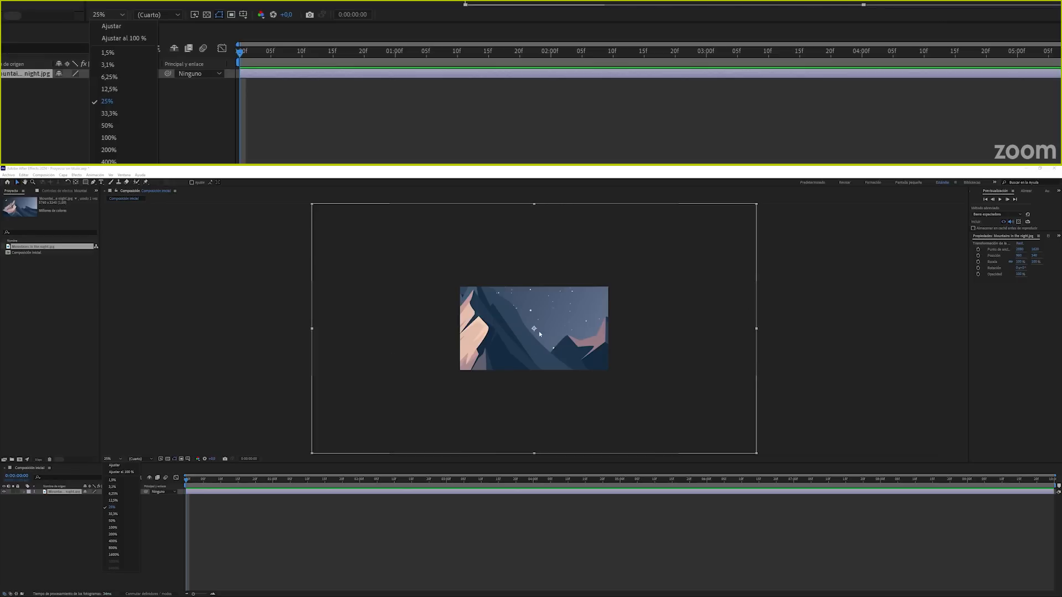
pyautogui.click(325, 429)
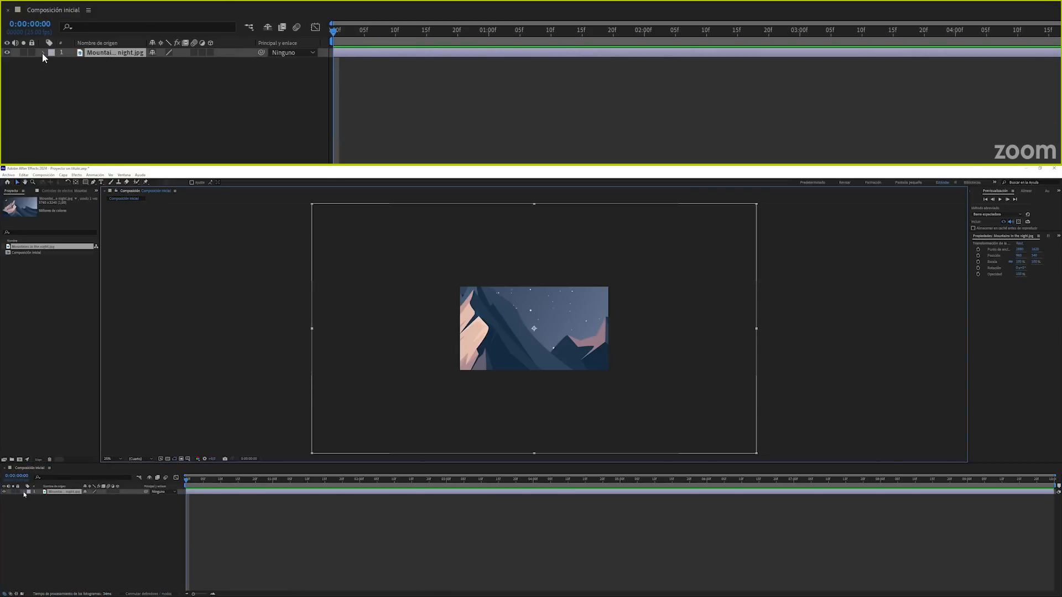
# Expand the mountain layer's Transformar properties and scale the image down to 34%.
pyautogui.click(24, 492)
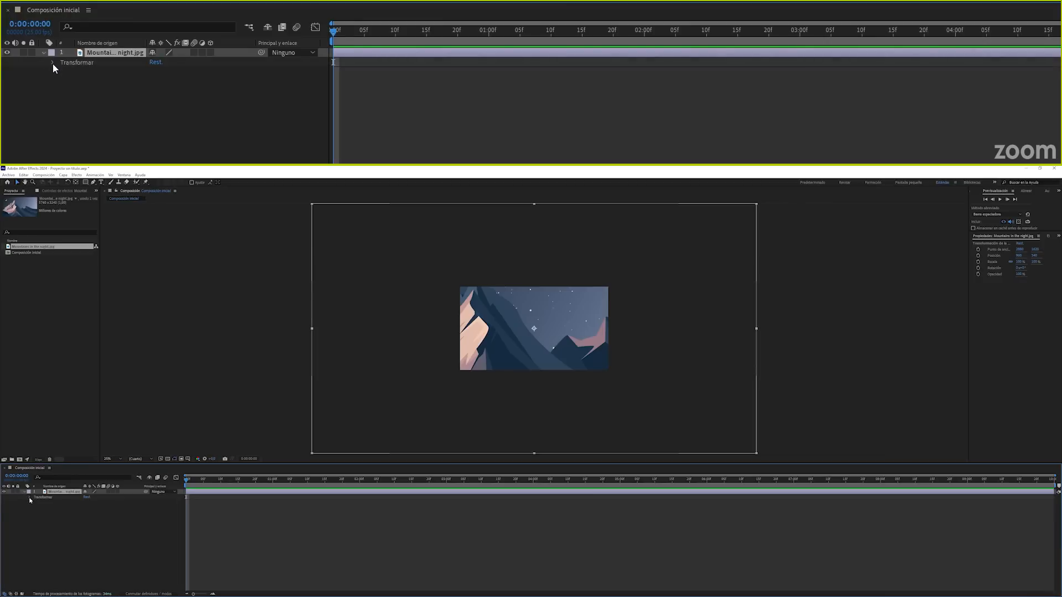
pyautogui.click(30, 499)
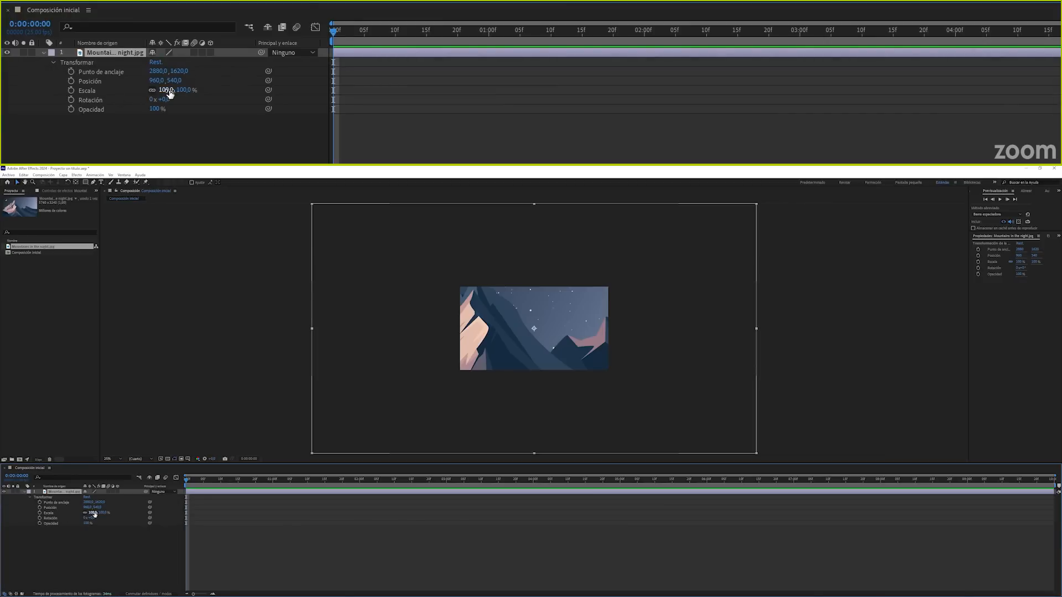
pyautogui.moveTo(96, 514); pyautogui.dragTo(83, 553)
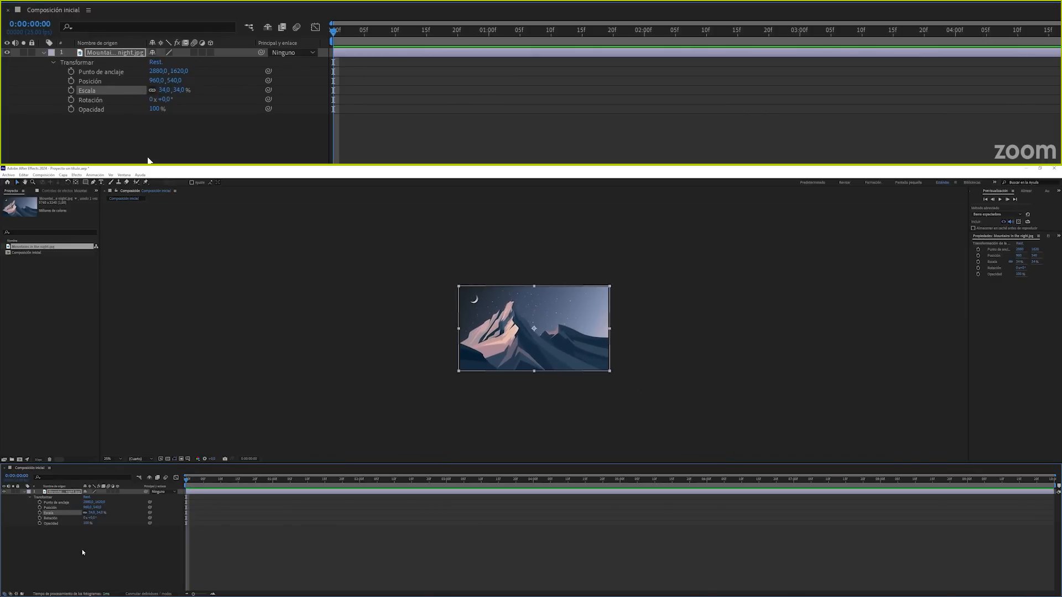
pyautogui.click(83, 553)
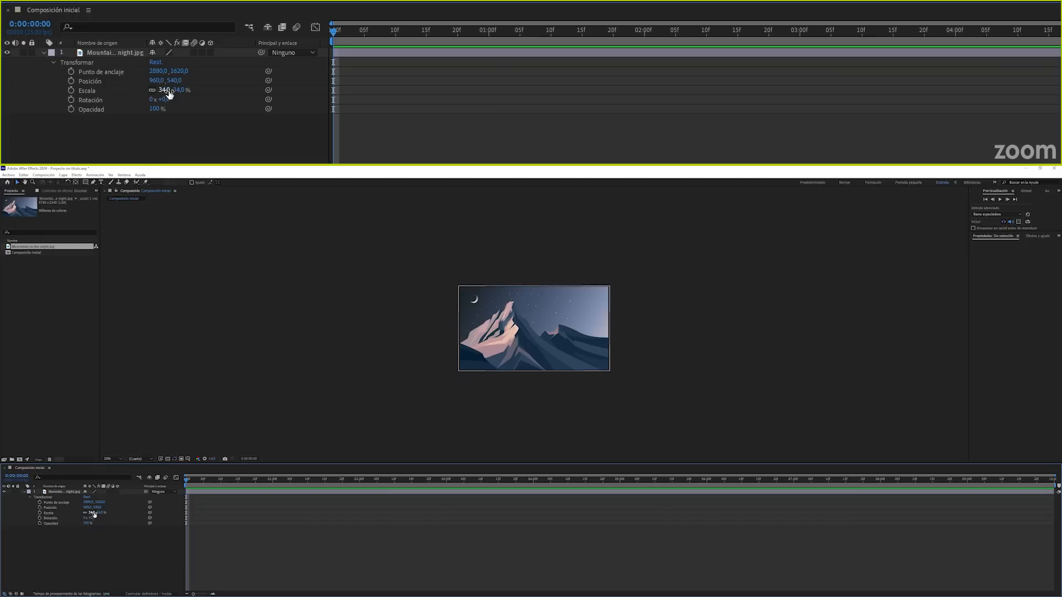
pyautogui.press('.')
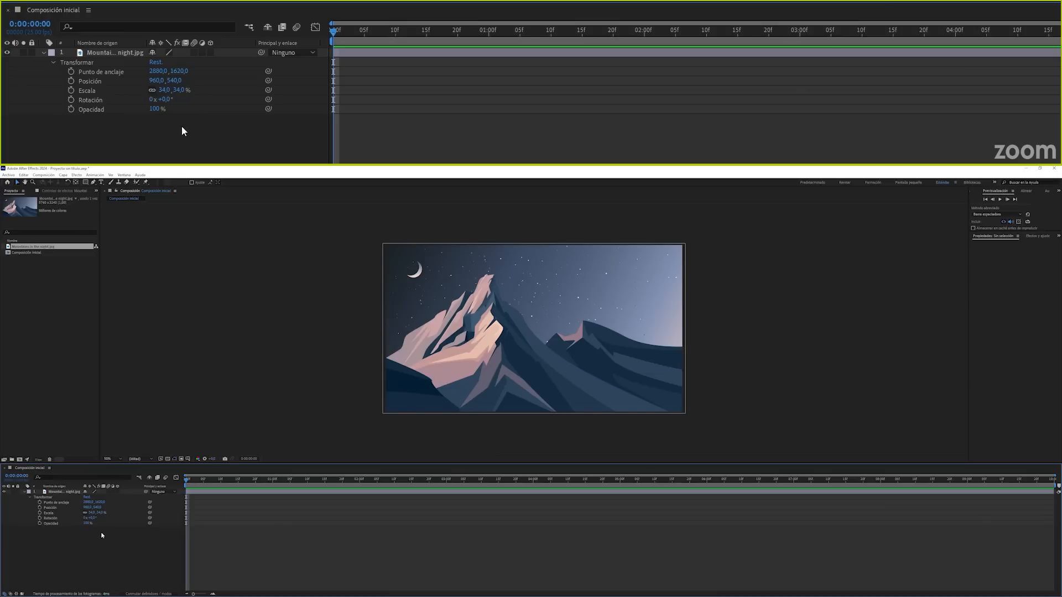
# Reset the mountain layer's transform and fit the layer to the composition with Ajustar a comp.
pyautogui.click(157, 62)
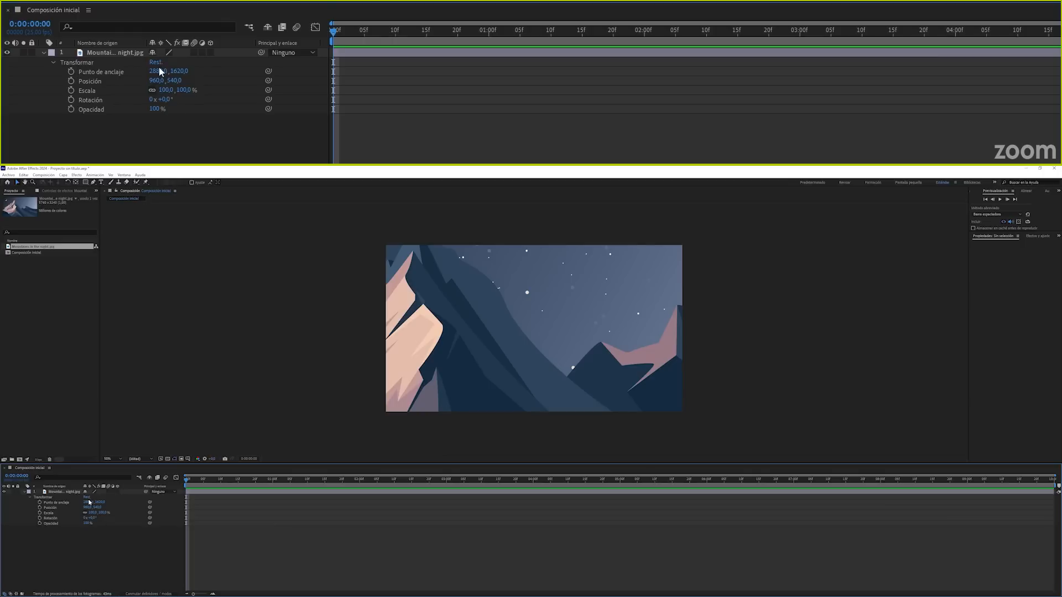
pyautogui.click(62, 492)
pyautogui.rightClick(62, 492)
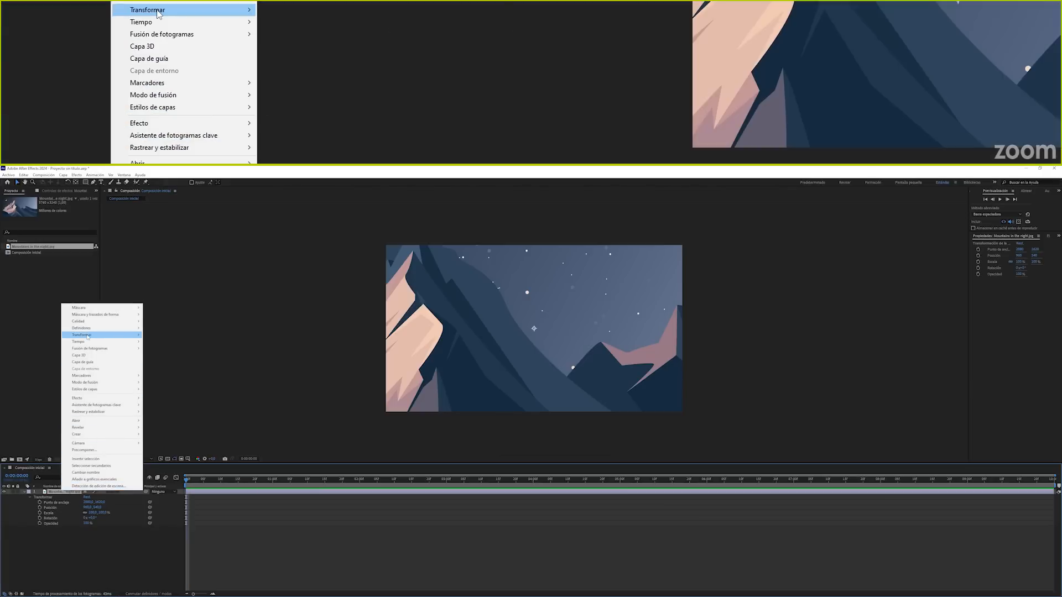
pyautogui.moveTo(89, 334)
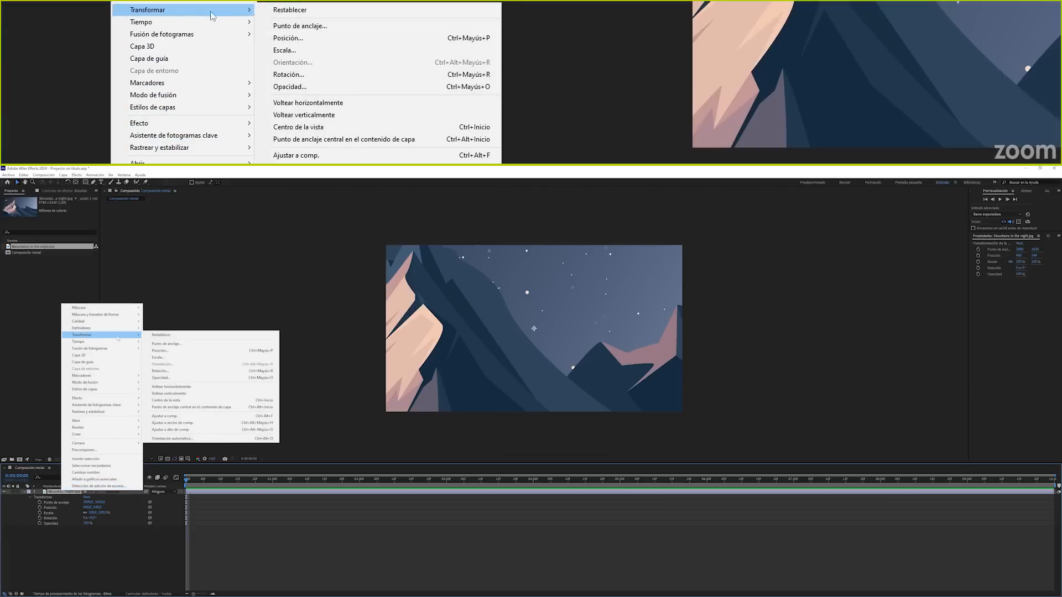
pyautogui.click(179, 419)
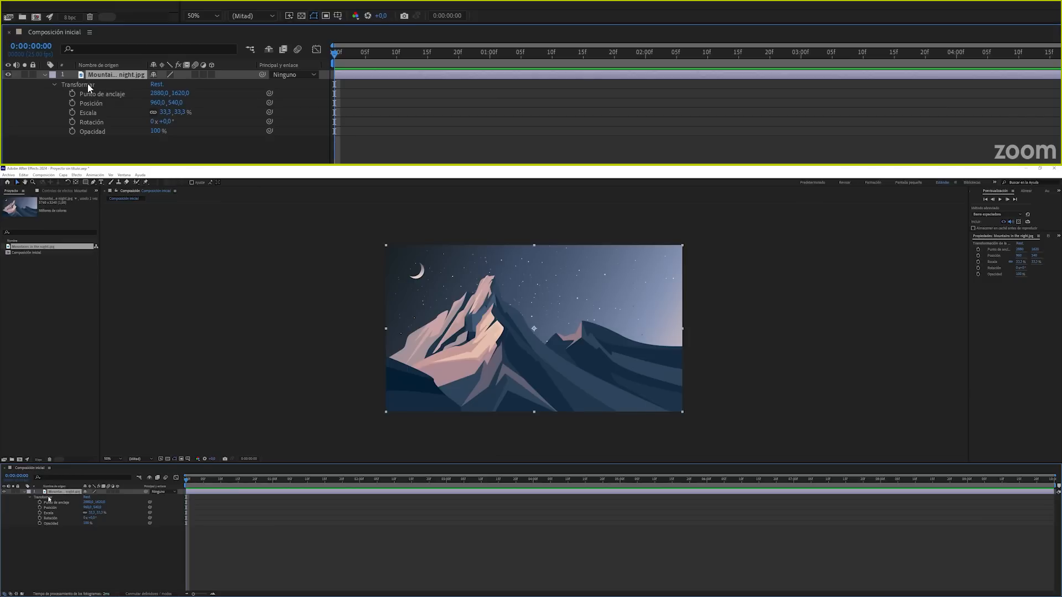
# Review the mountain layer's Punto de anclaje, Posición, Escala, Rotación and Opacidad properties one by one.
pyautogui.click(102, 95)
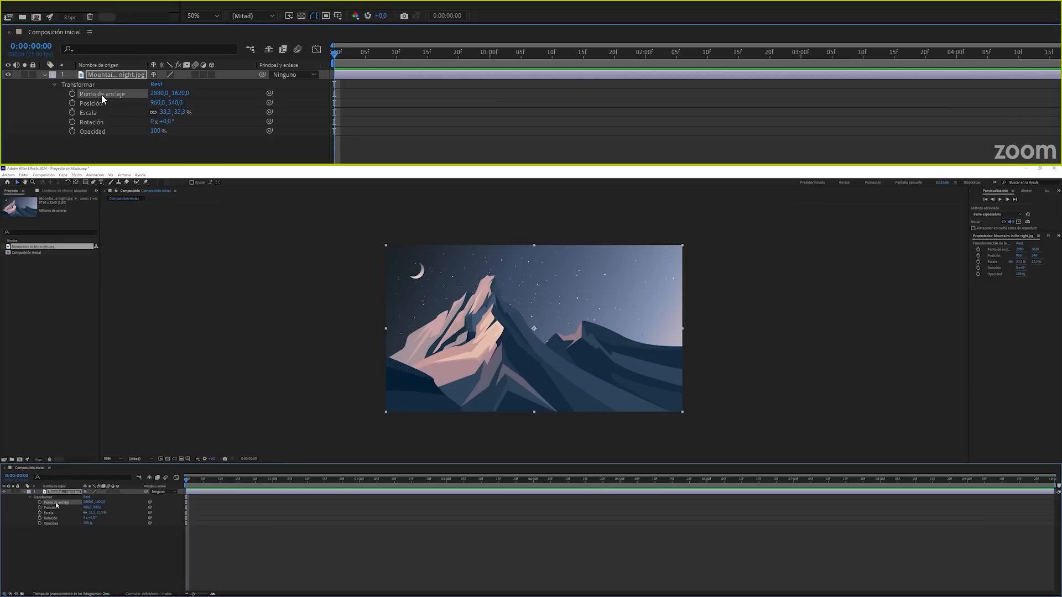
pyautogui.click(95, 104)
pyautogui.click(92, 115)
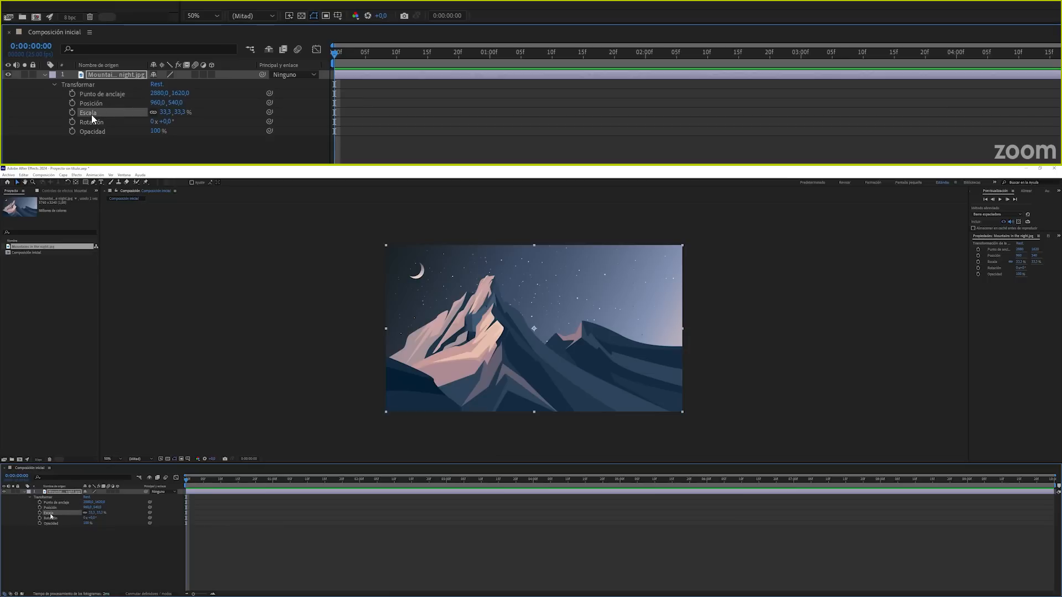
pyautogui.click(91, 122)
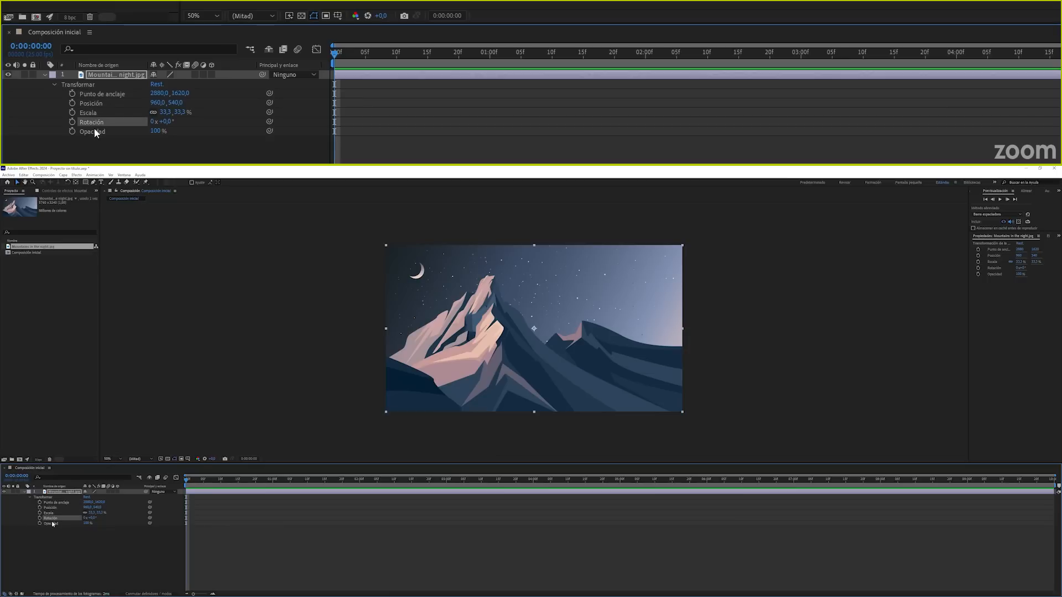
pyautogui.click(94, 129)
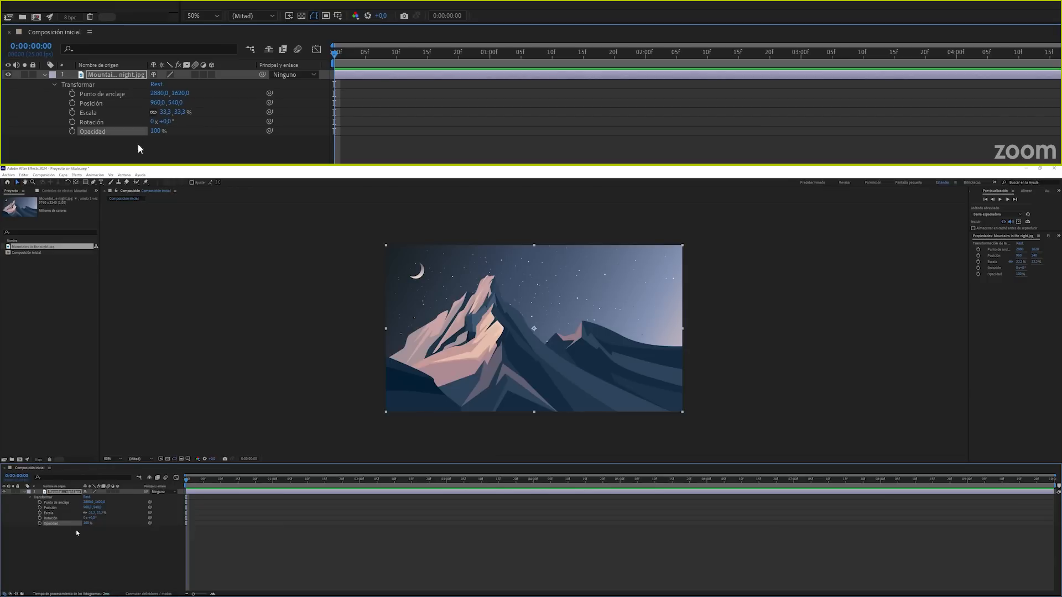
pyautogui.click(68, 493)
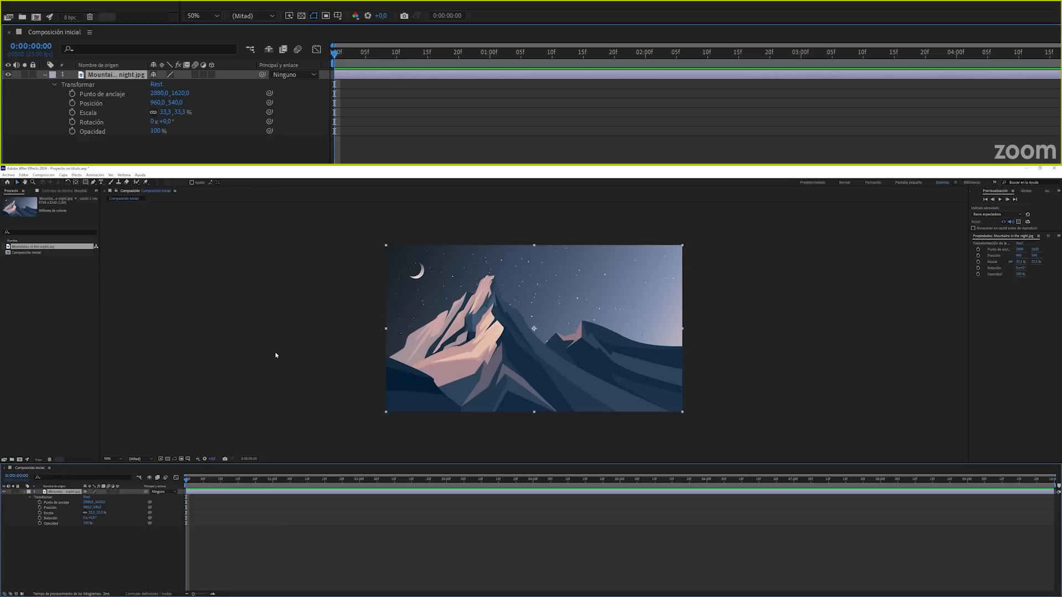
# Import cloud image 4 from the Escritorio nubes folder as Material de archivo with the PNG sequence option turned off.
pyautogui.hotkey('ctrl', 'i')
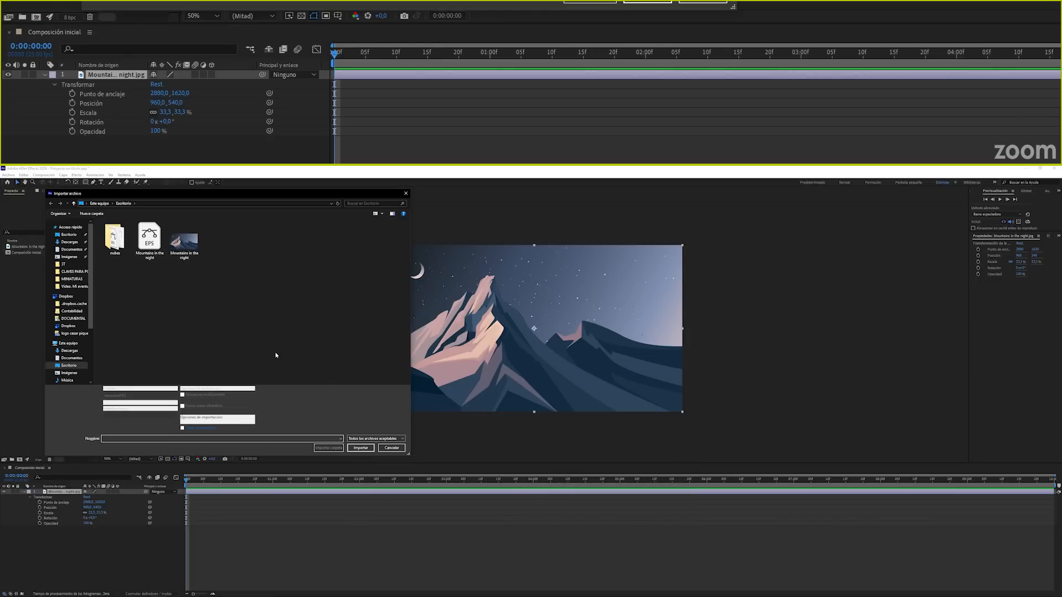
pyautogui.doubleClick(115, 238)
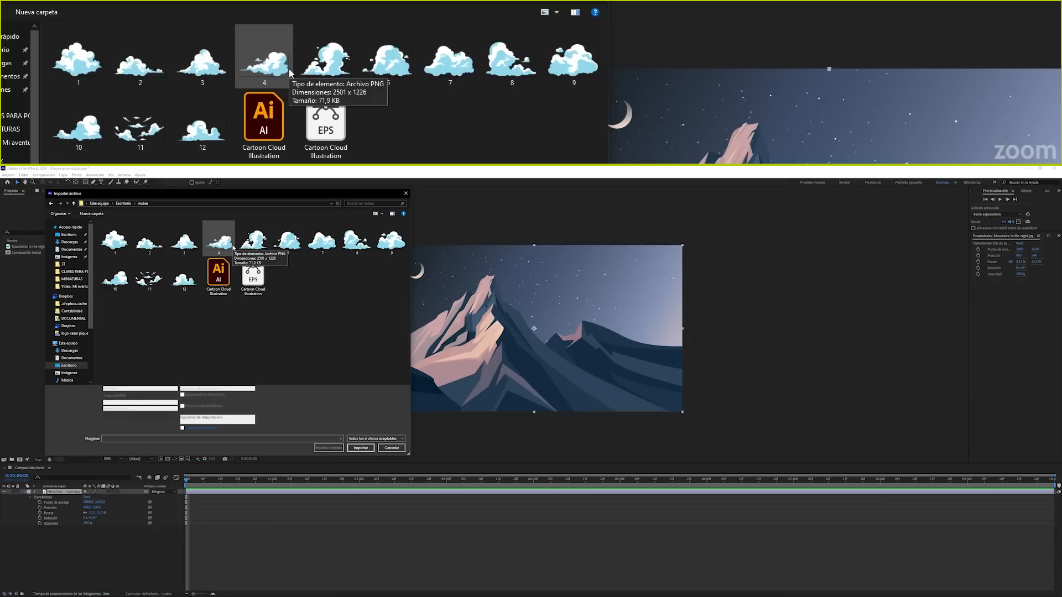
pyautogui.click(195, 72)
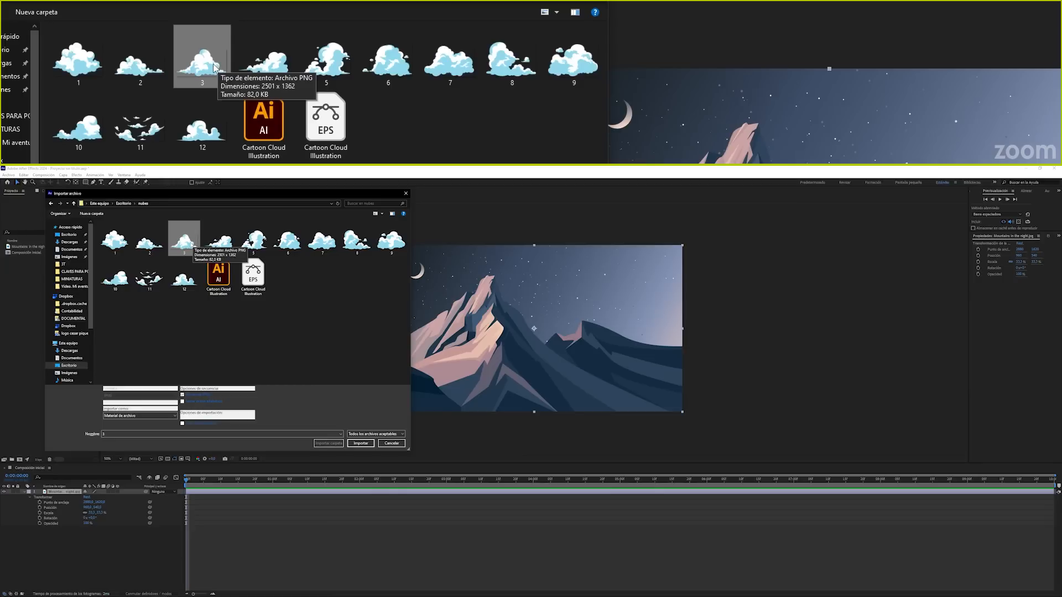
pyautogui.click(222, 249)
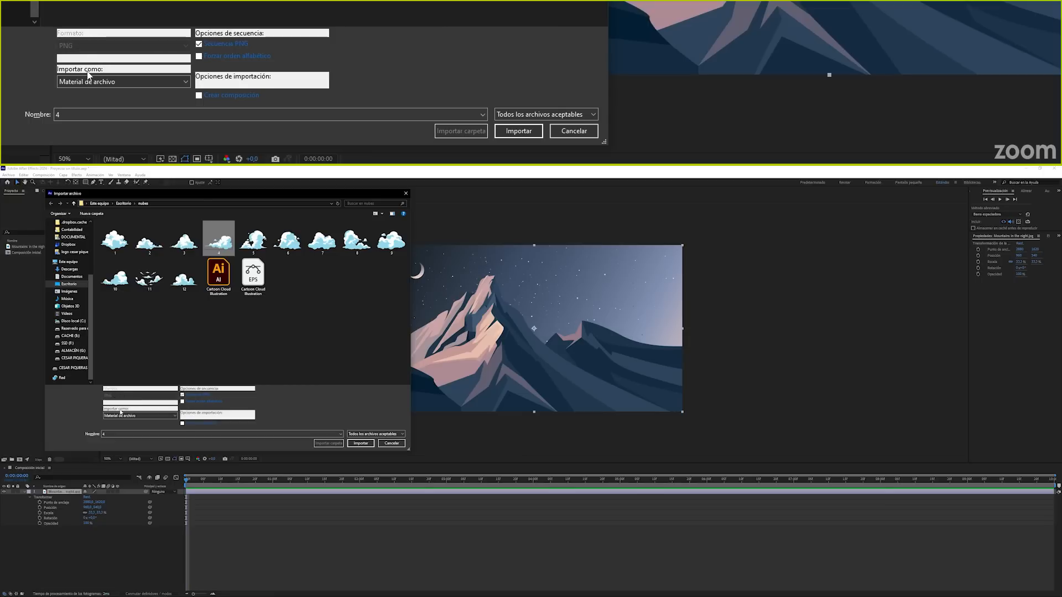
pyautogui.click(128, 418)
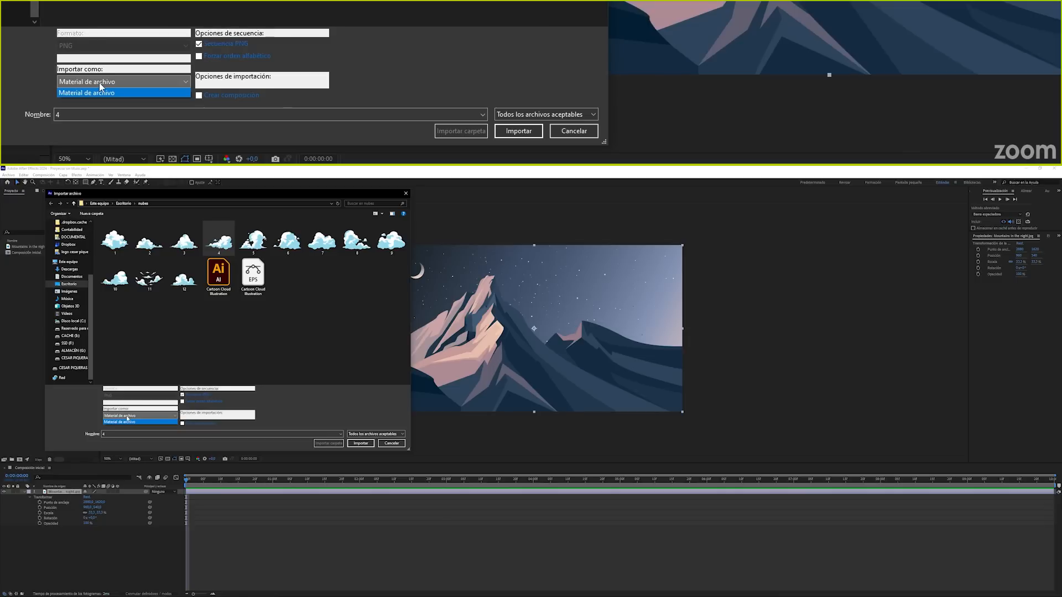
pyautogui.click(127, 420)
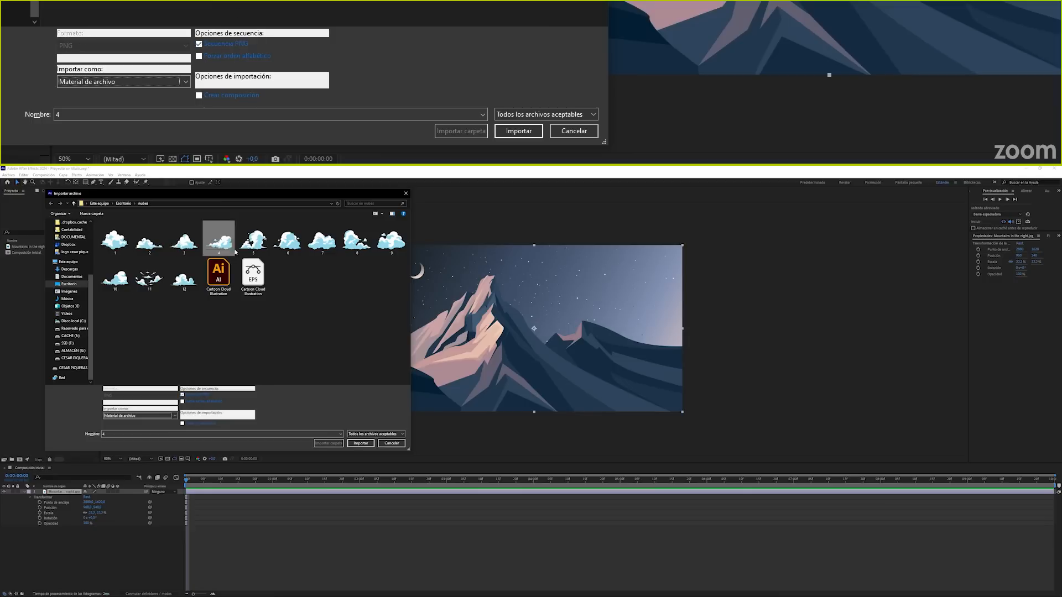
pyautogui.click(184, 395)
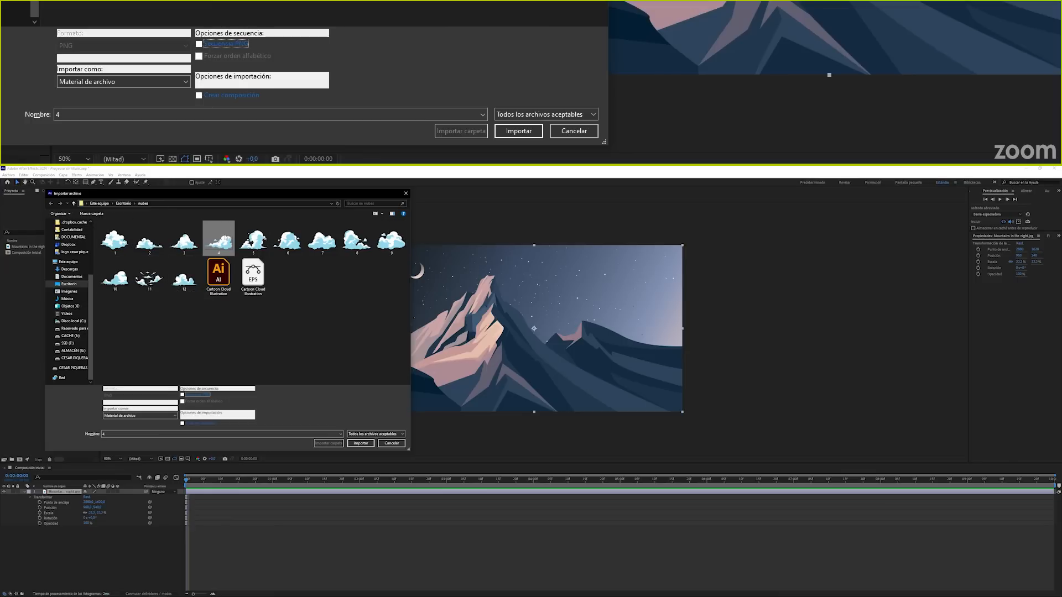
pyautogui.click(221, 239)
pyautogui.click(367, 444)
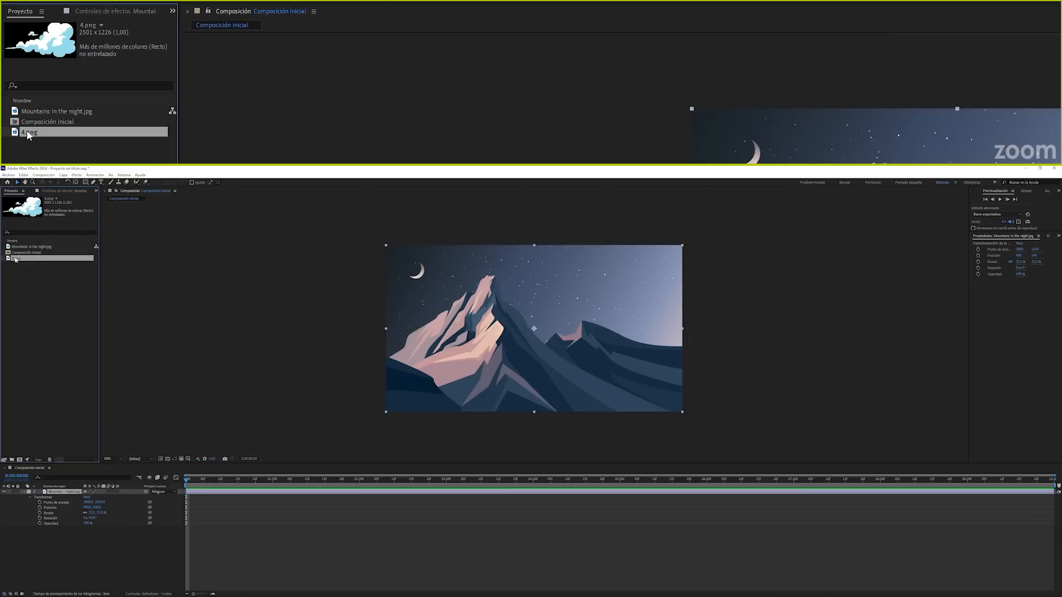
# Add 4.png to the composition above the mountain, scale it to 22%, and place it in the right-hand sky at about 1444, 274.
pyautogui.moveTo(330, 355); pyautogui.dragTo(598, 332)
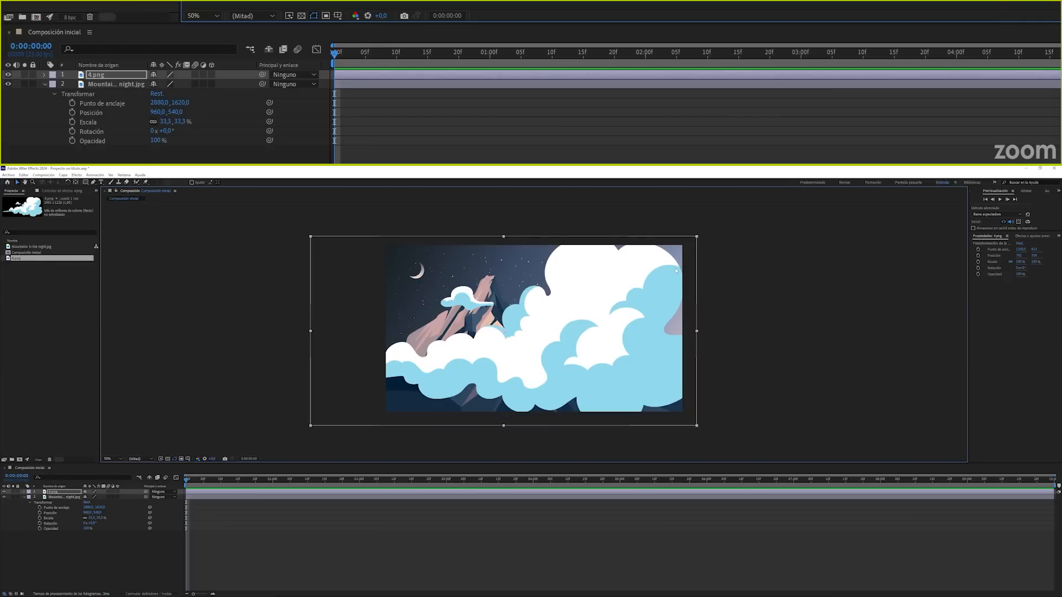
pyautogui.click(53, 492)
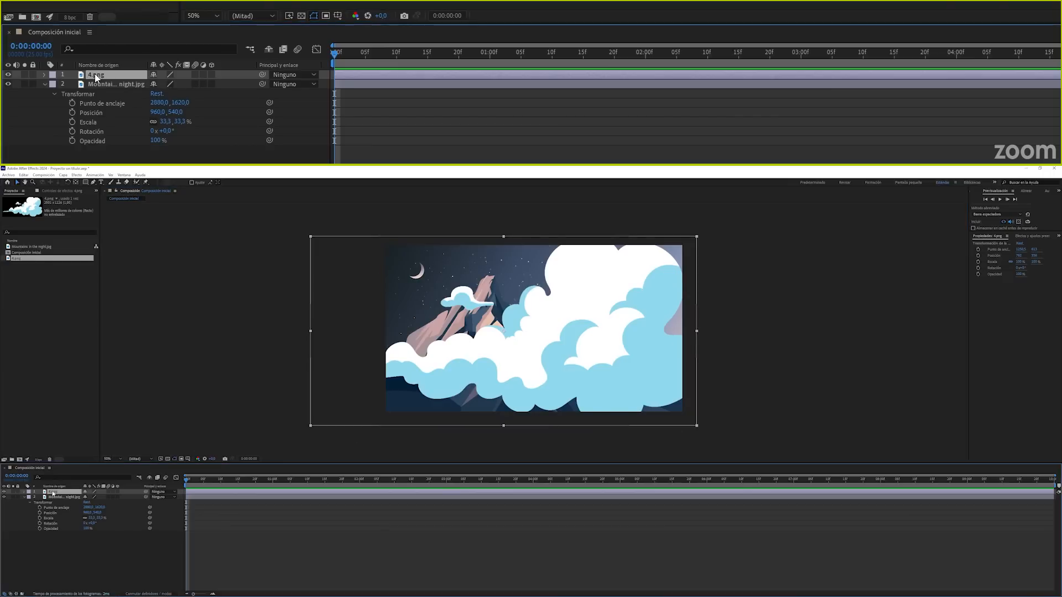
pyautogui.press('s')
pyautogui.moveTo(92, 497); pyautogui.dragTo(66, 498)
pyautogui.moveTo(518, 338); pyautogui.dragTo(624, 295)
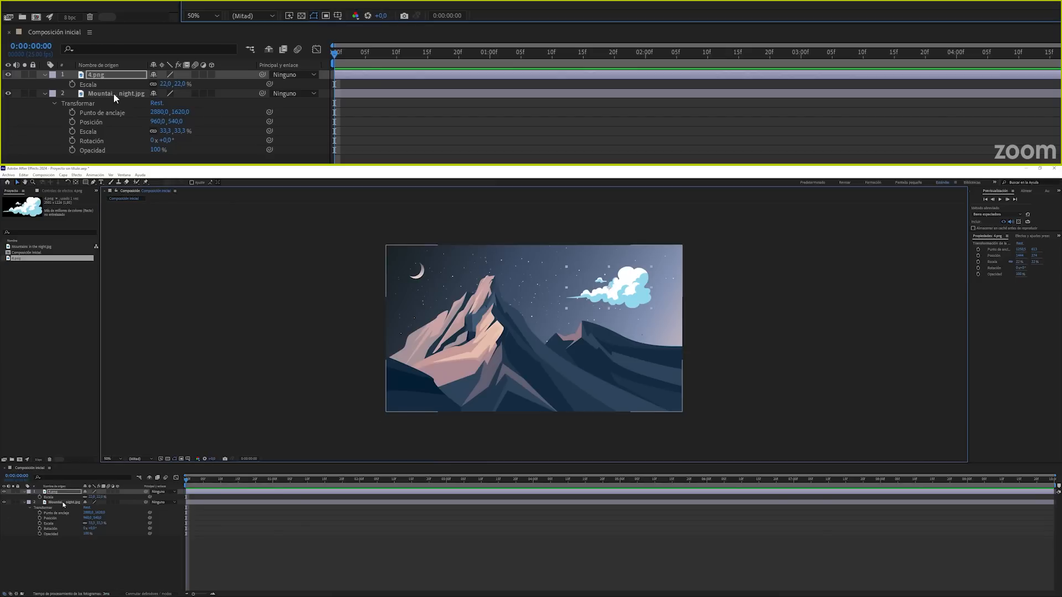
# Collapse the mountain layer's properties and rename the layer BG.
pyautogui.click(45, 94)
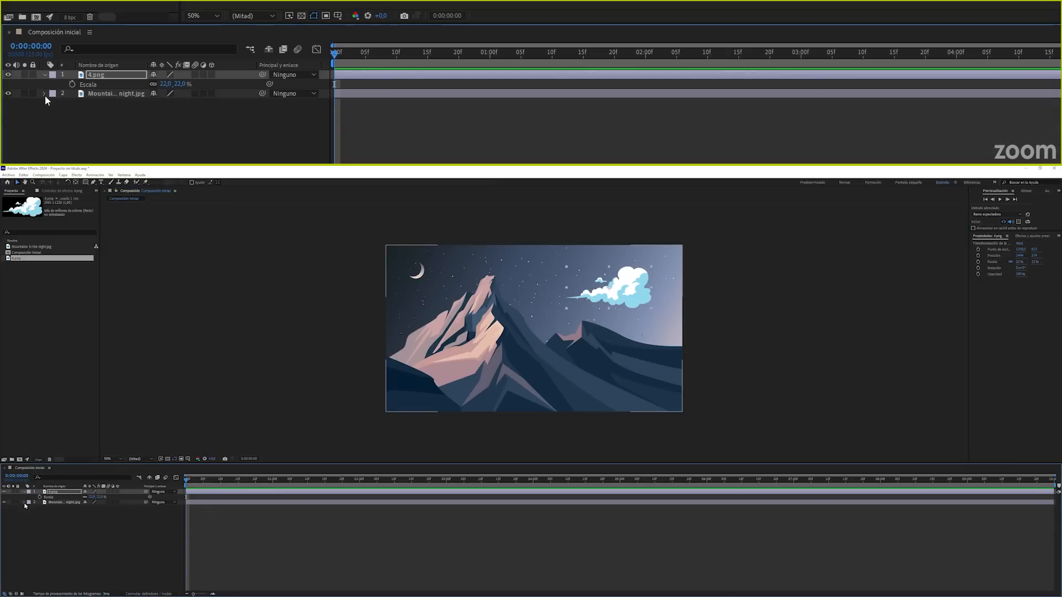
pyautogui.click(120, 94)
pyautogui.press('Return')
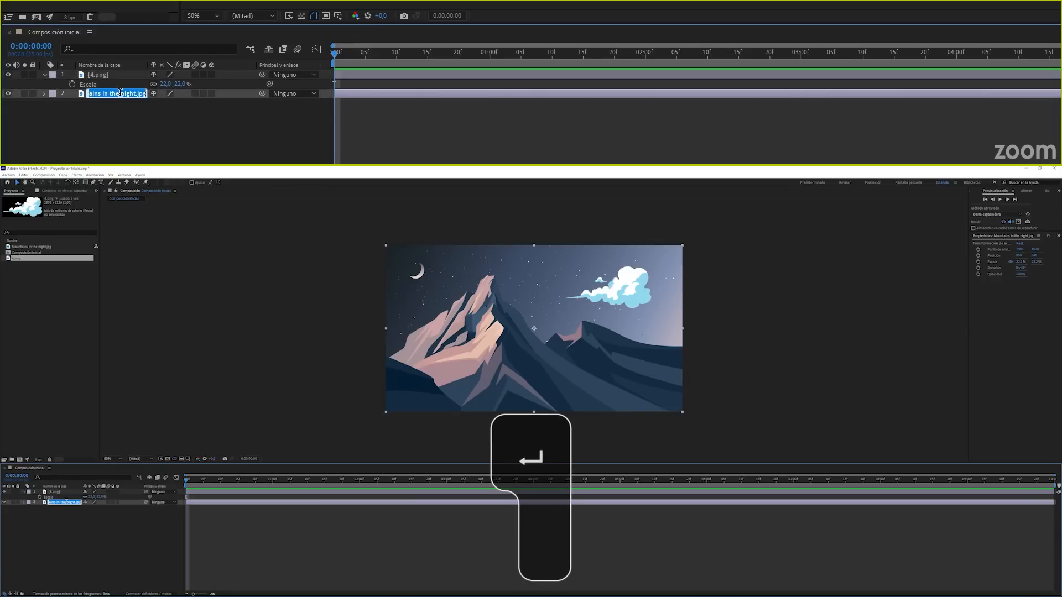
pyautogui.write('BG')
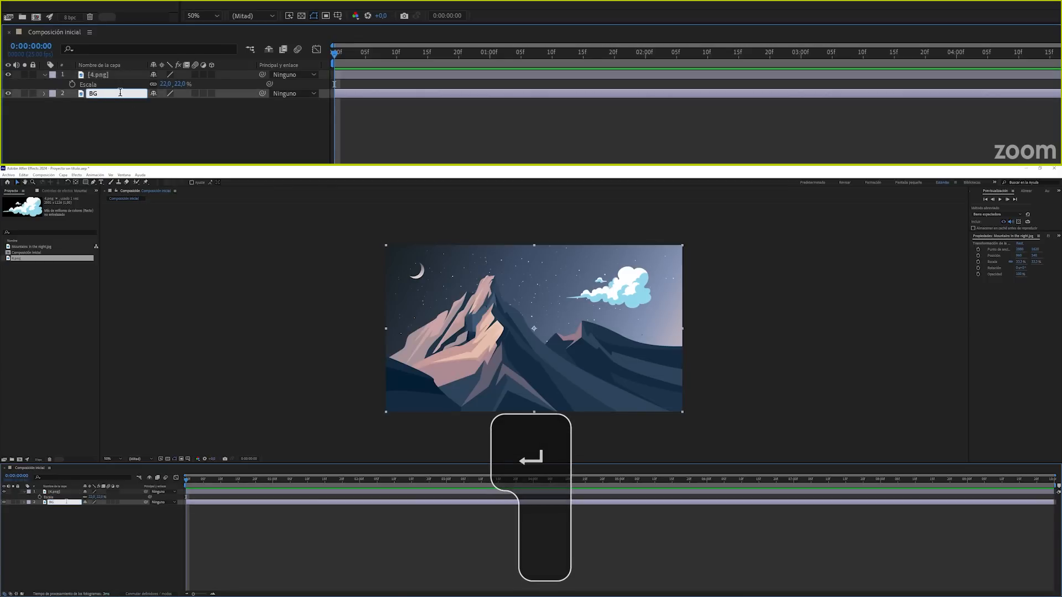
pyautogui.click(59, 511)
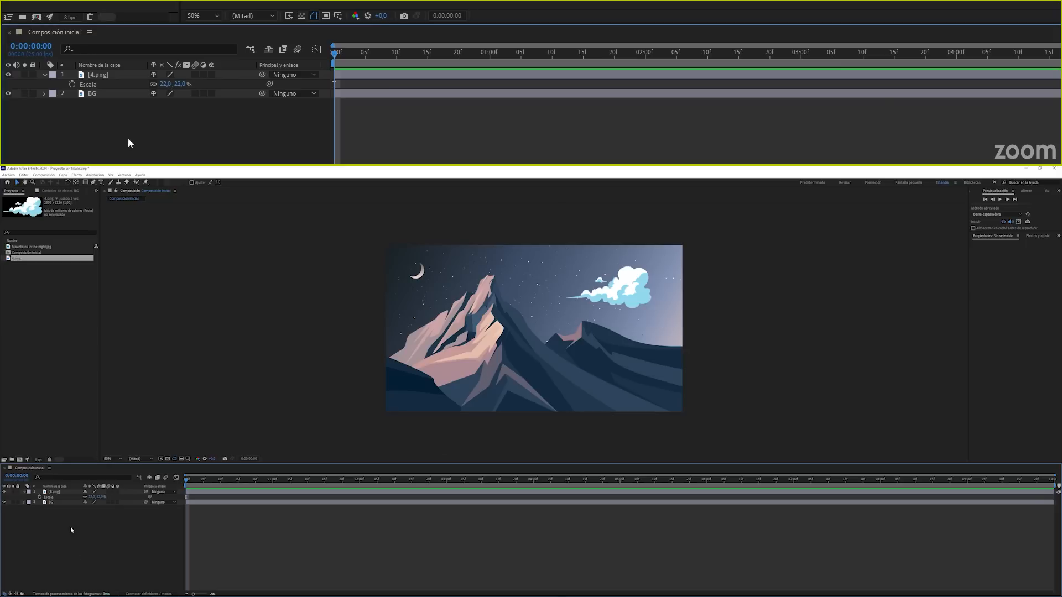
# Rename the 4.png layer Nube and collapse its properties.
pyautogui.click(55, 493)
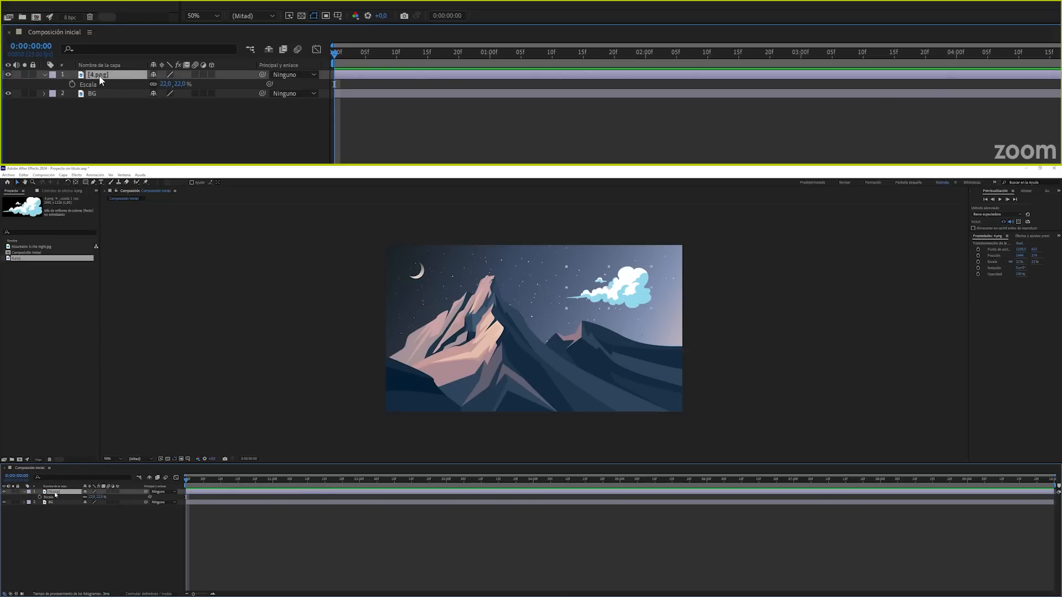
pyautogui.press('Return')
pyautogui.write('Nube')
pyautogui.press('Return')
pyautogui.click(45, 77)
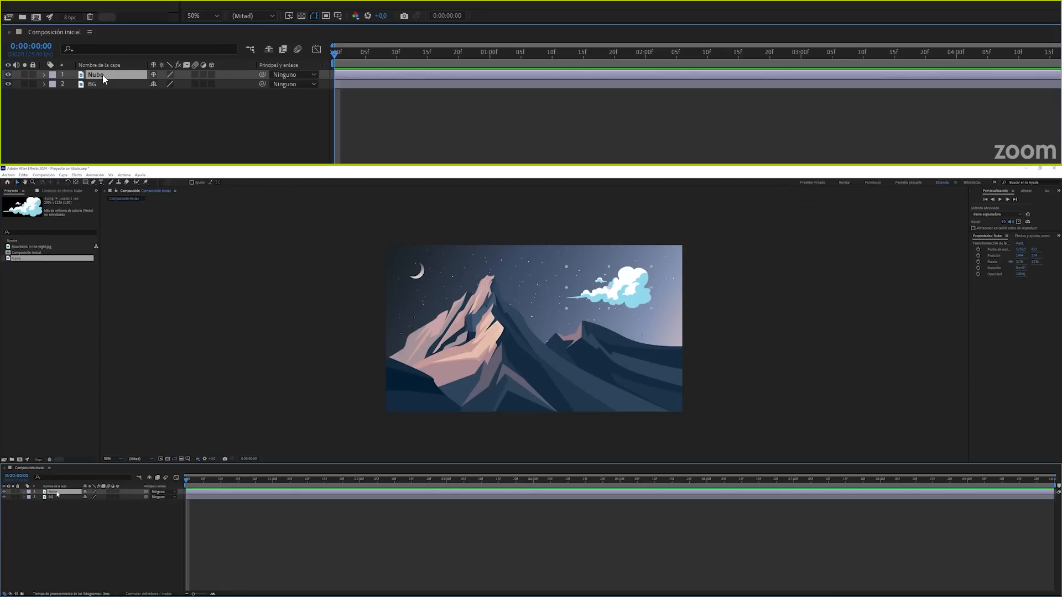
# Move the Nube layer below BG in the layer stack, and return it above BG.
pyautogui.moveTo(102, 75); pyautogui.dragTo(103, 100)
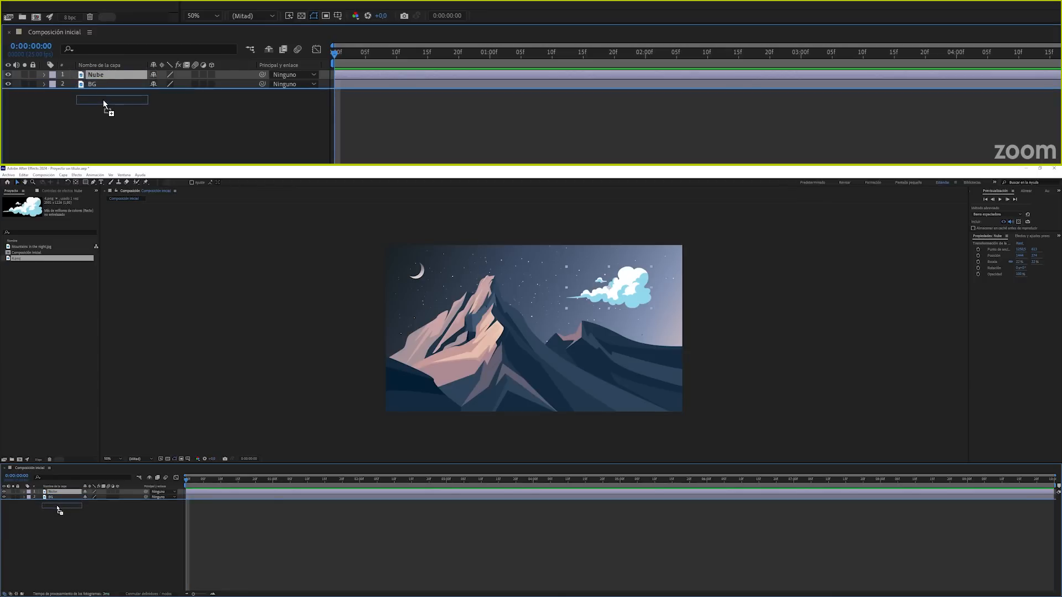
pyautogui.moveTo(103, 100); pyautogui.dragTo(103, 99)
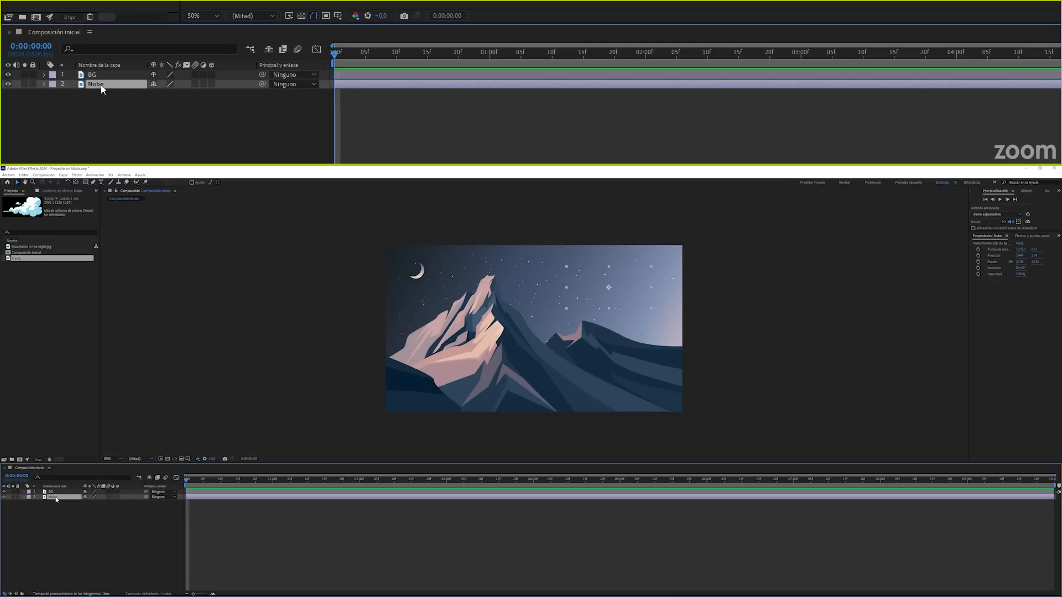
pyautogui.moveTo(101, 85); pyautogui.dragTo(100, 72)
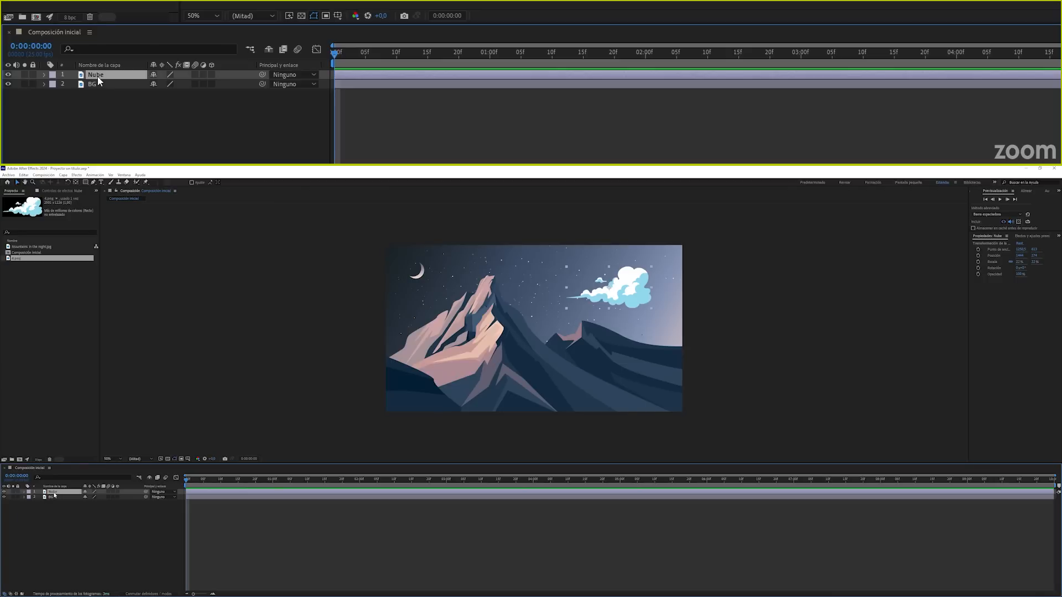
# Expand the Nube layer's Transformar properties and select Posición.
pyautogui.click(44, 77)
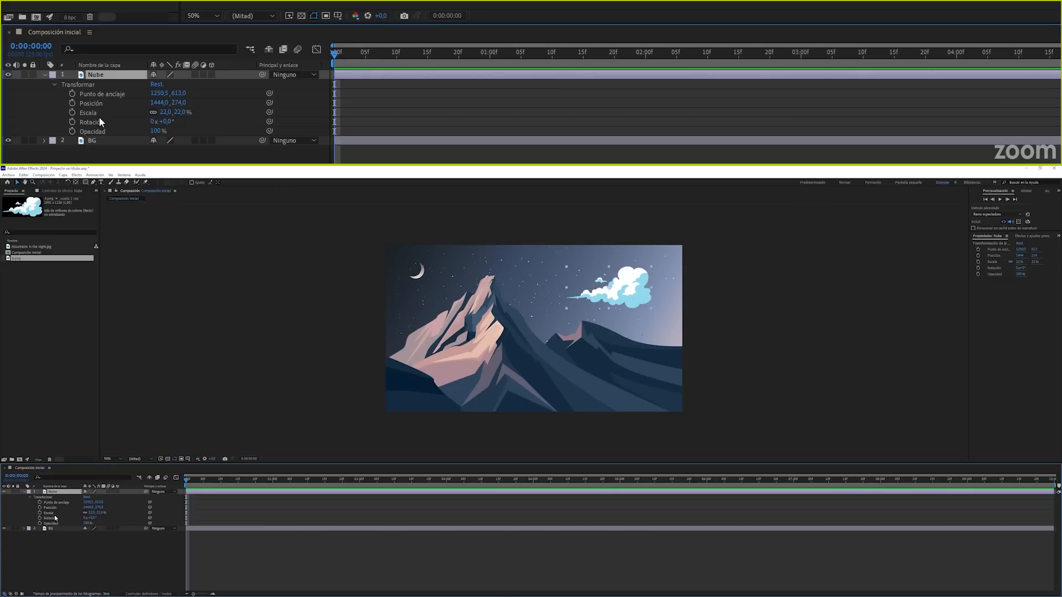
pyautogui.click(92, 86)
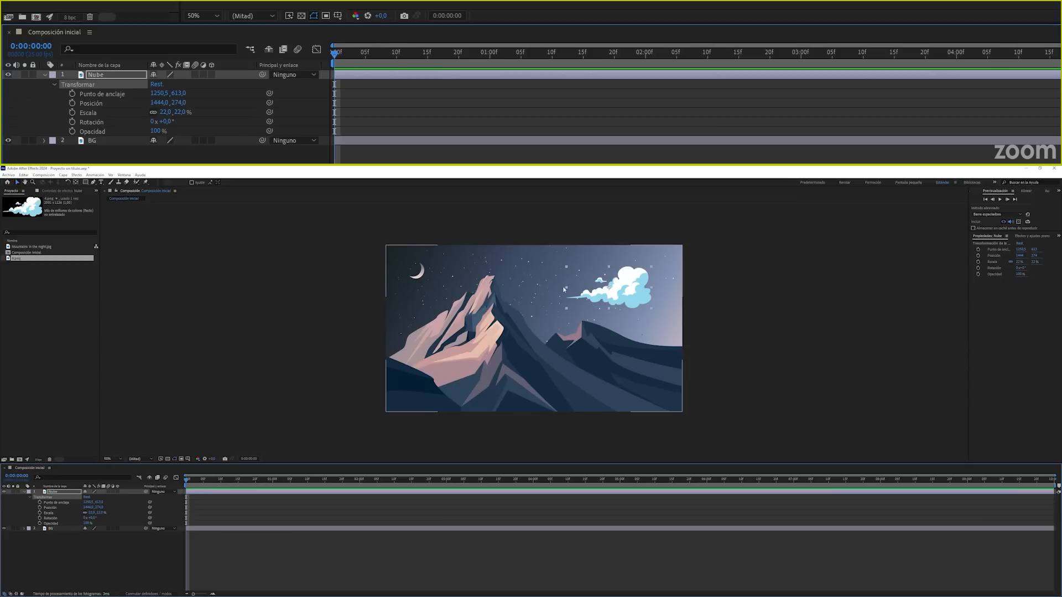
pyautogui.click(91, 105)
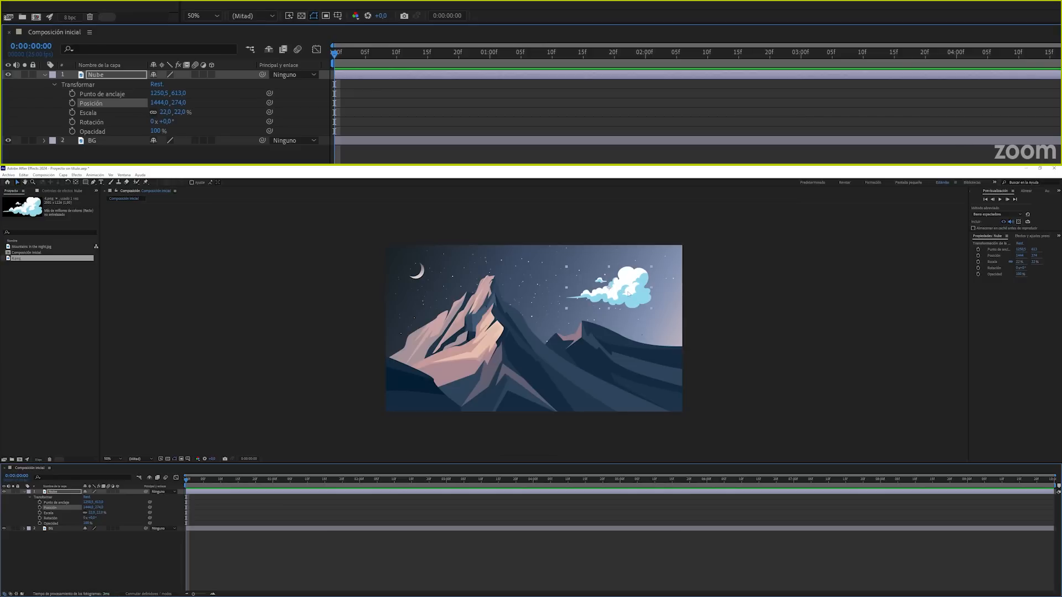
# Try moving the cloud freely in the frame, and set its Posición to 1325, 399.
pyautogui.moveTo(627, 293); pyautogui.dragTo(486, 345)
pyautogui.moveTo(157, 105); pyautogui.dragTo(92, 111)
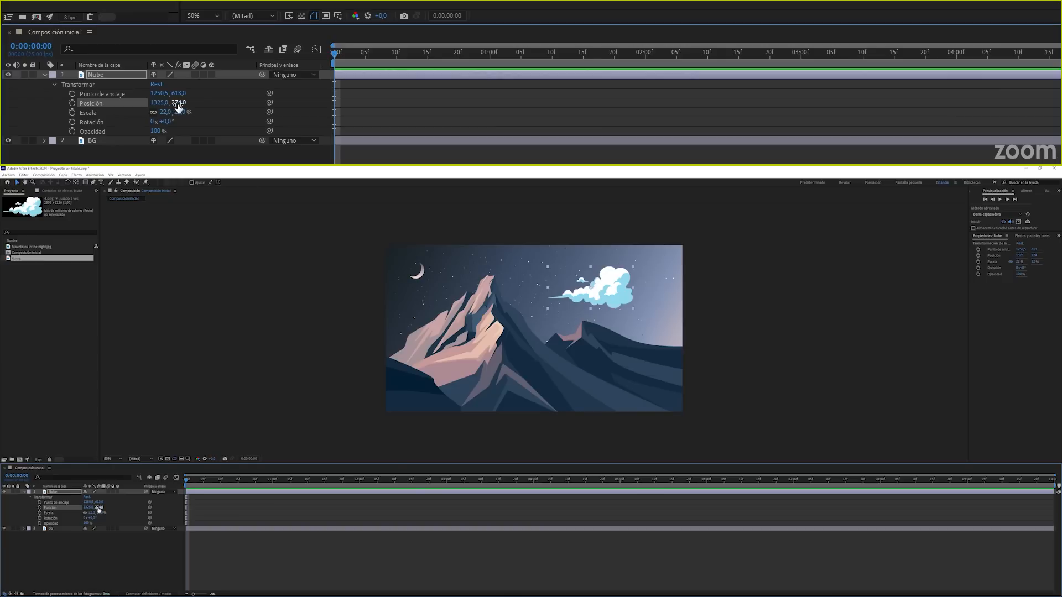
pyautogui.moveTo(178, 106); pyautogui.dragTo(249, 102)
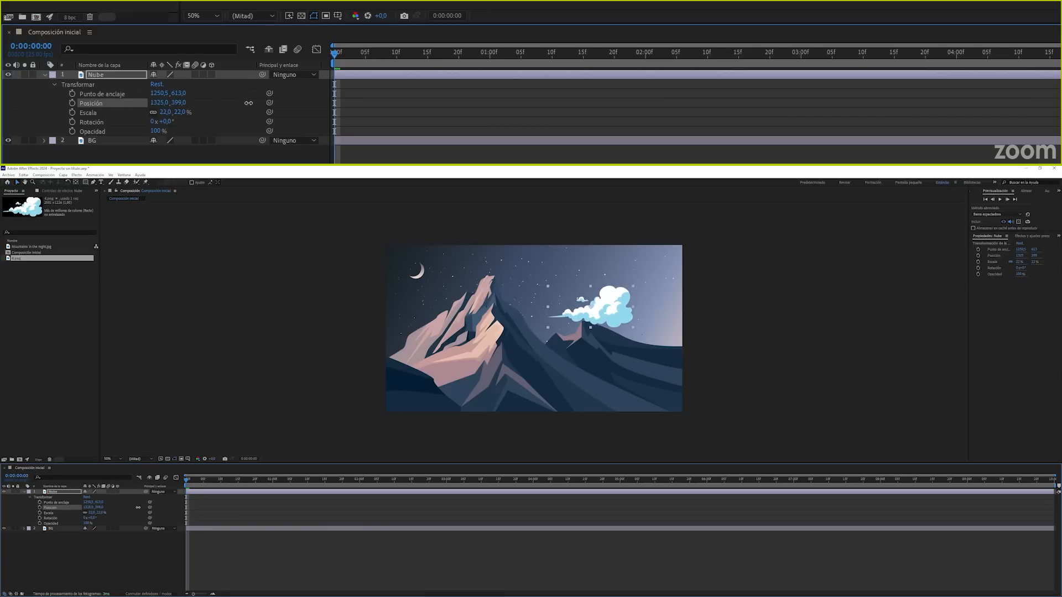
# Move the cloud to the left edge of the image at about 27, 359 and start a Posición keyframe at 0:00:00:00.
pyautogui.click(610, 317)
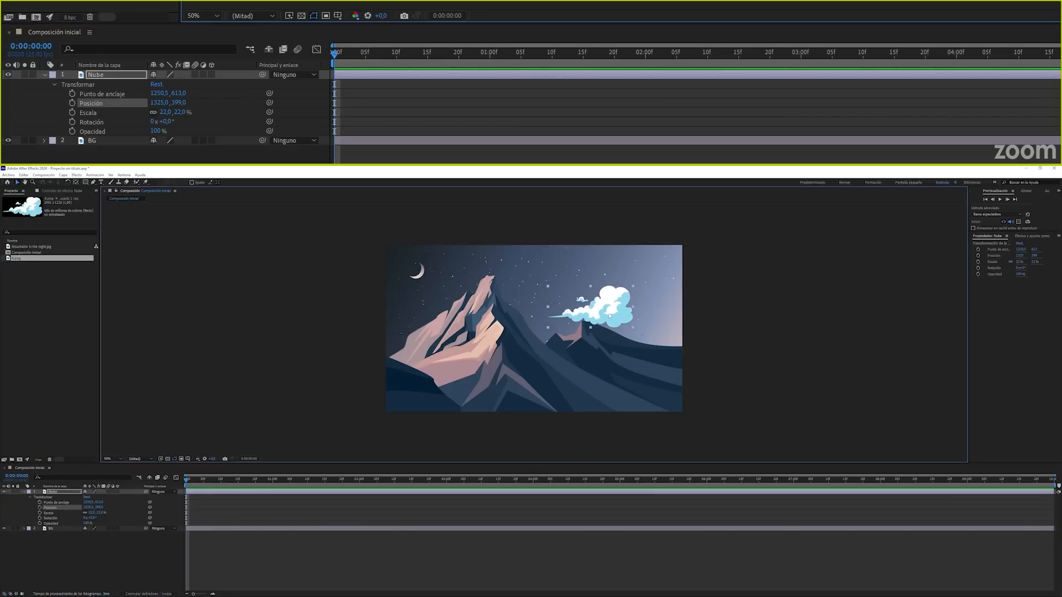
pyautogui.moveTo(607, 316); pyautogui.dragTo(410, 310)
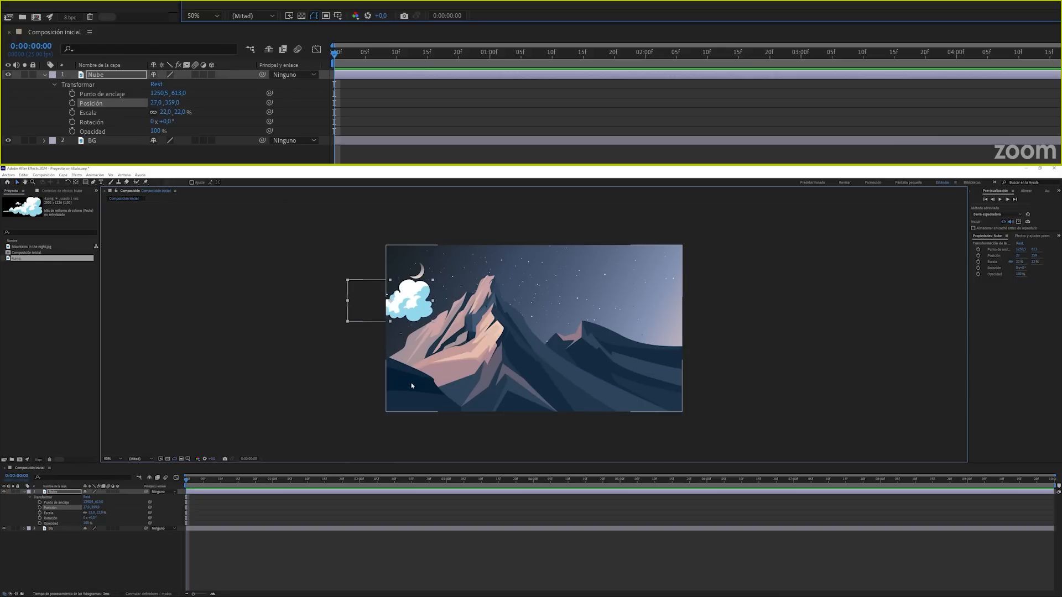
pyautogui.moveTo(186, 481)
pyautogui.mouseDown()
pyautogui.moveTo(901, 485)
pyautogui.moveTo(174, 488)
pyautogui.mouseUp()
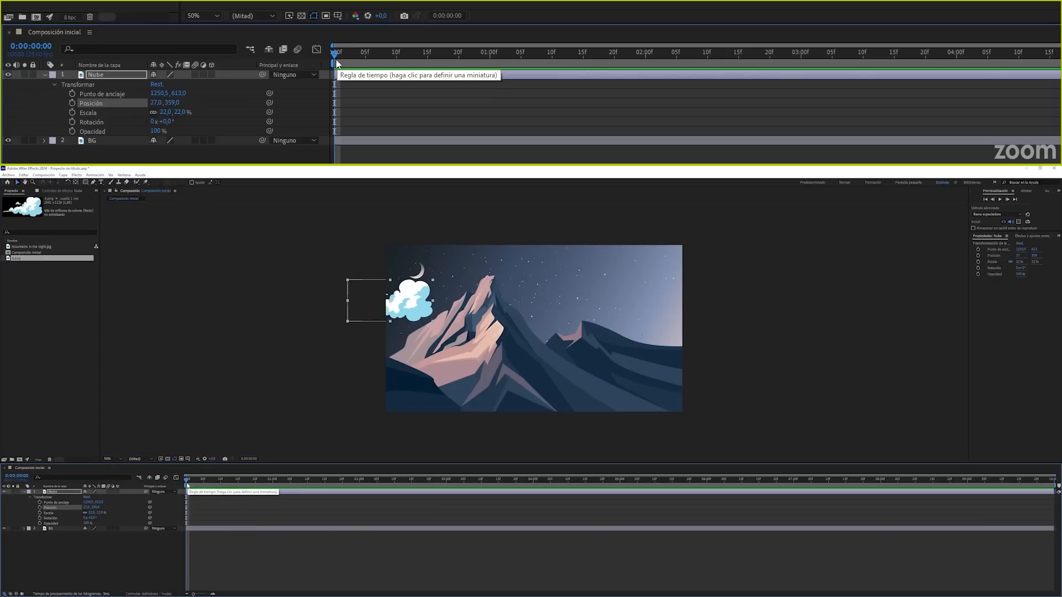
pyautogui.click(73, 103)
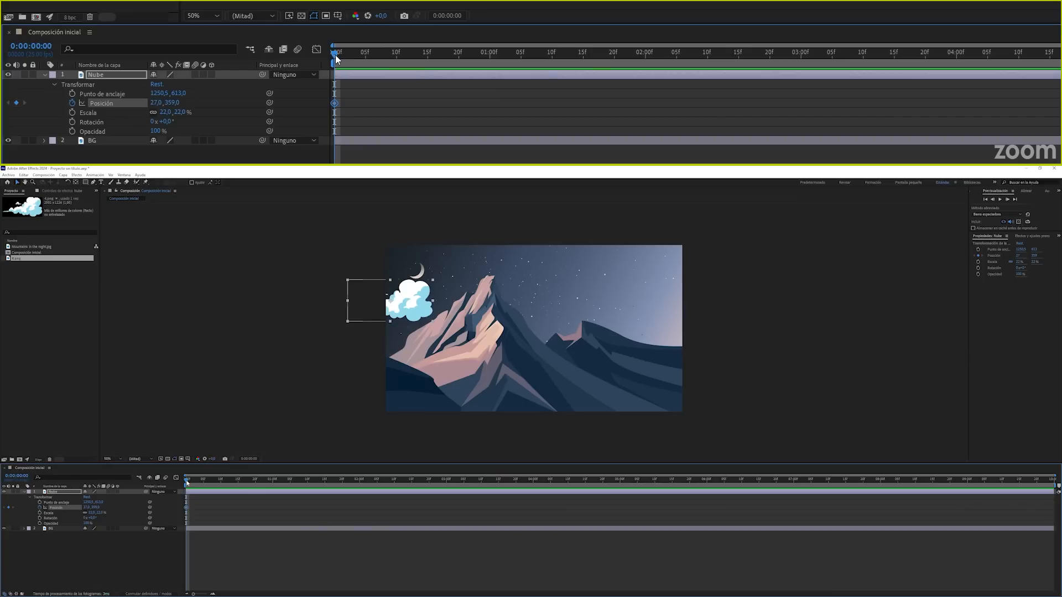
# At 0:00:05:00, move the cloud horizontally past the image's right edge to about 2241, 359 to add a second Posición keyframe.
pyautogui.moveTo(187, 482); pyautogui.dragTo(620, 491)
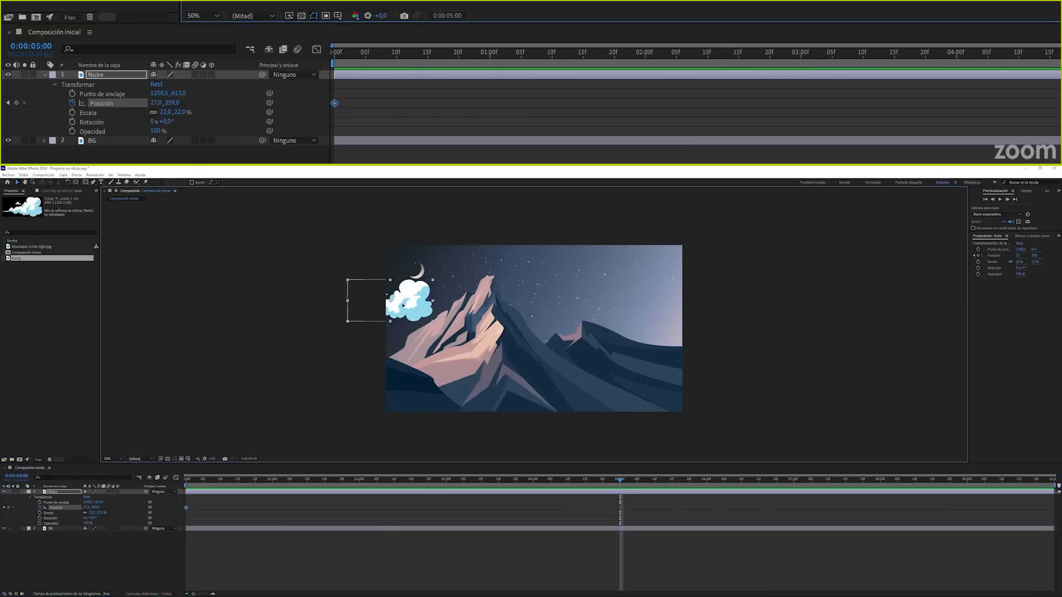
pyautogui.moveTo(407, 303); pyautogui.dragTo(745, 296)
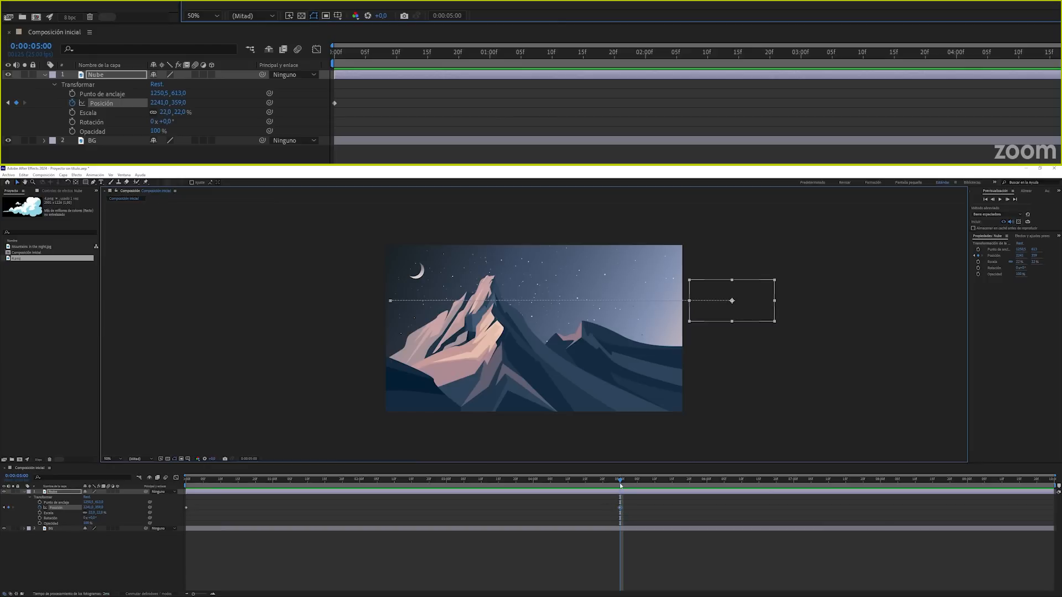
pyautogui.click(333, 53)
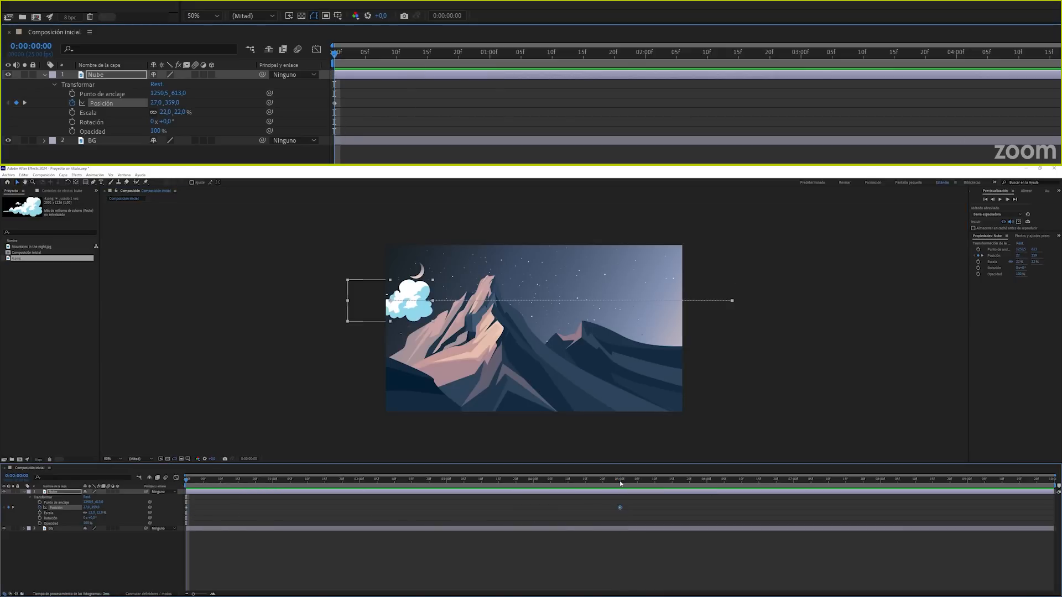
pyautogui.click(620, 480)
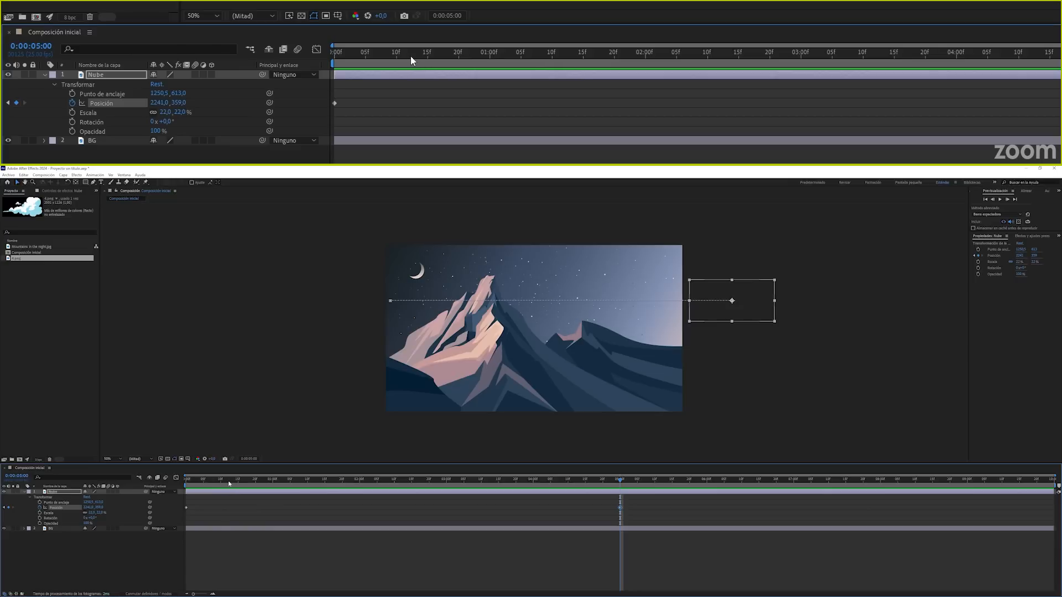
# Preview the cloud's motion from 0:00:00:00, and scrub through the timeline to 0:00:02:10.
pyautogui.click(187, 479)
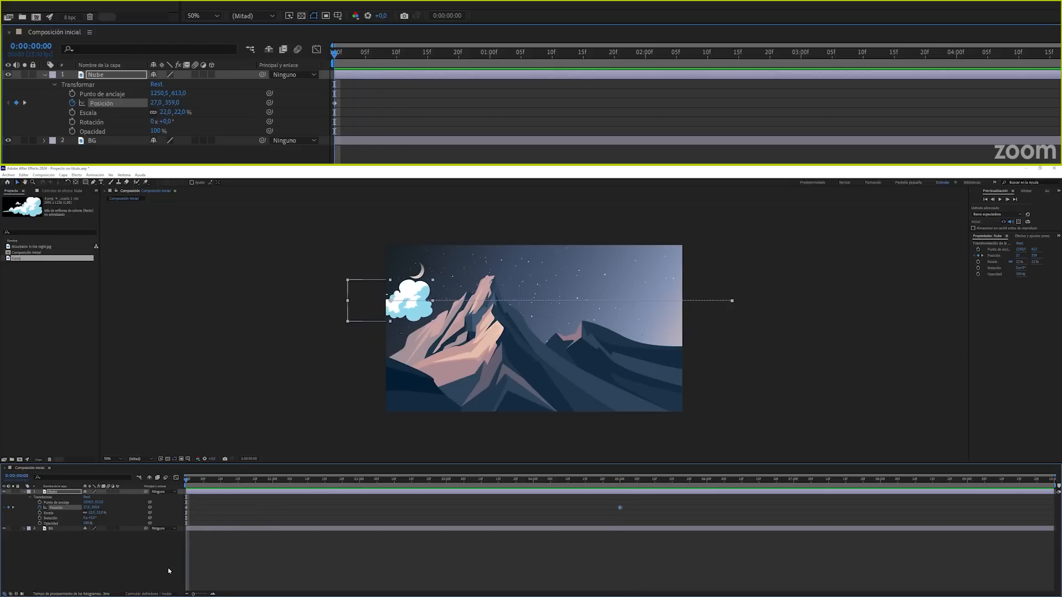
pyautogui.press('space')
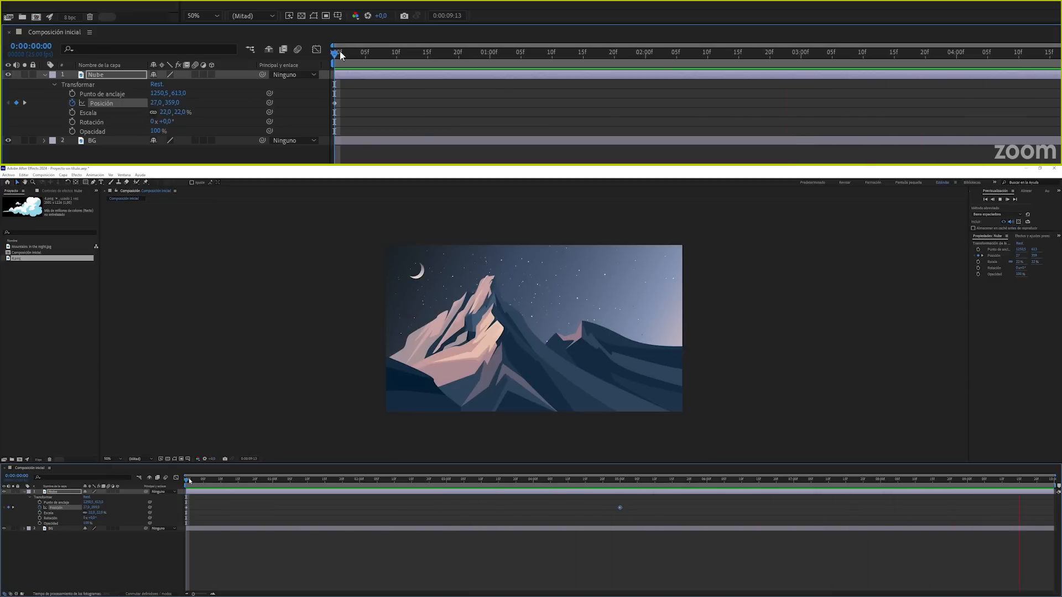
pyautogui.press('space')
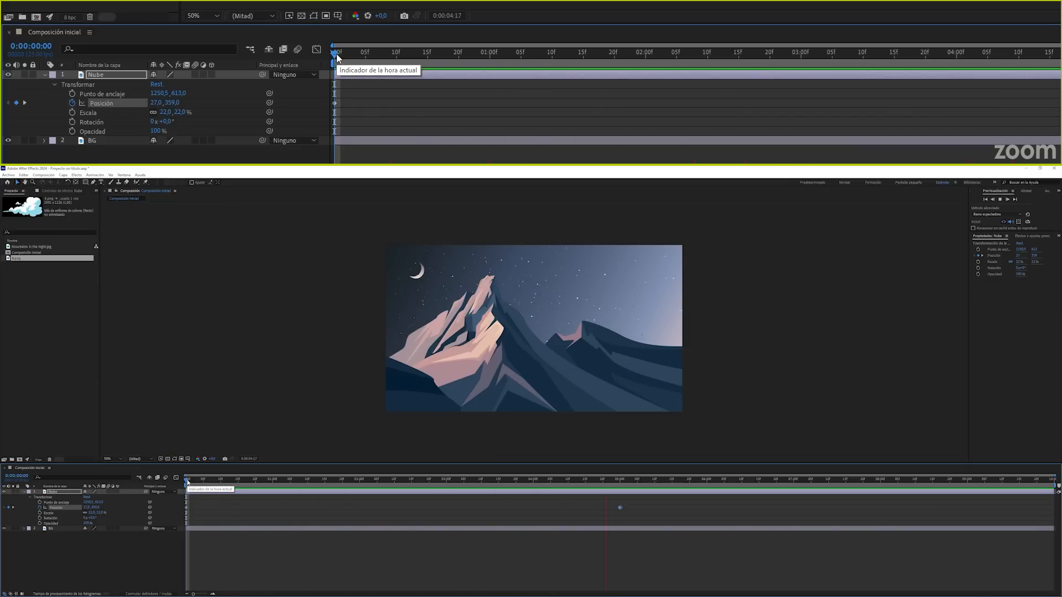
pyautogui.press('space')
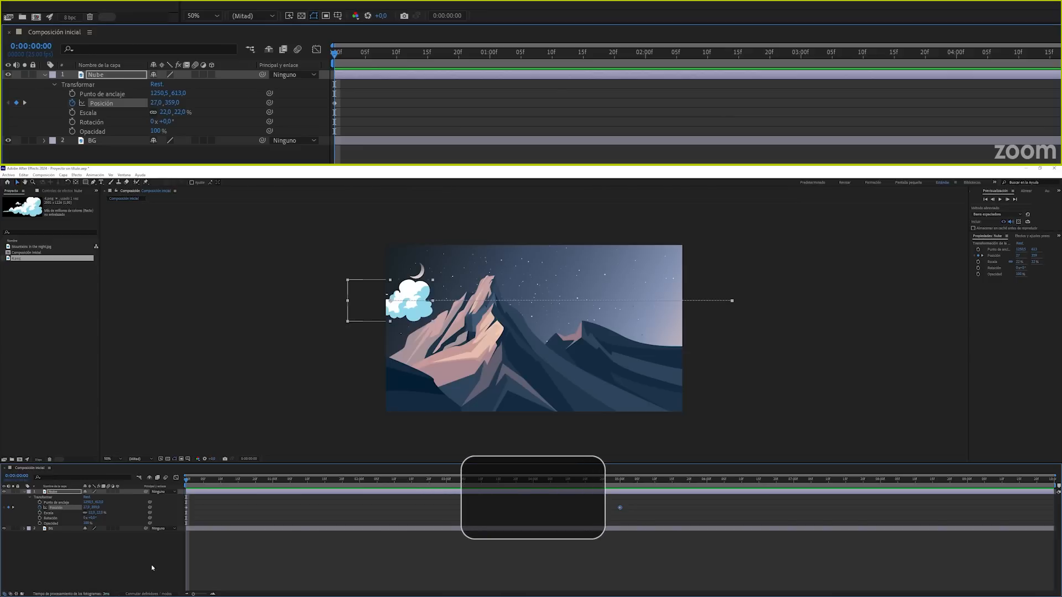
pyautogui.press('space')
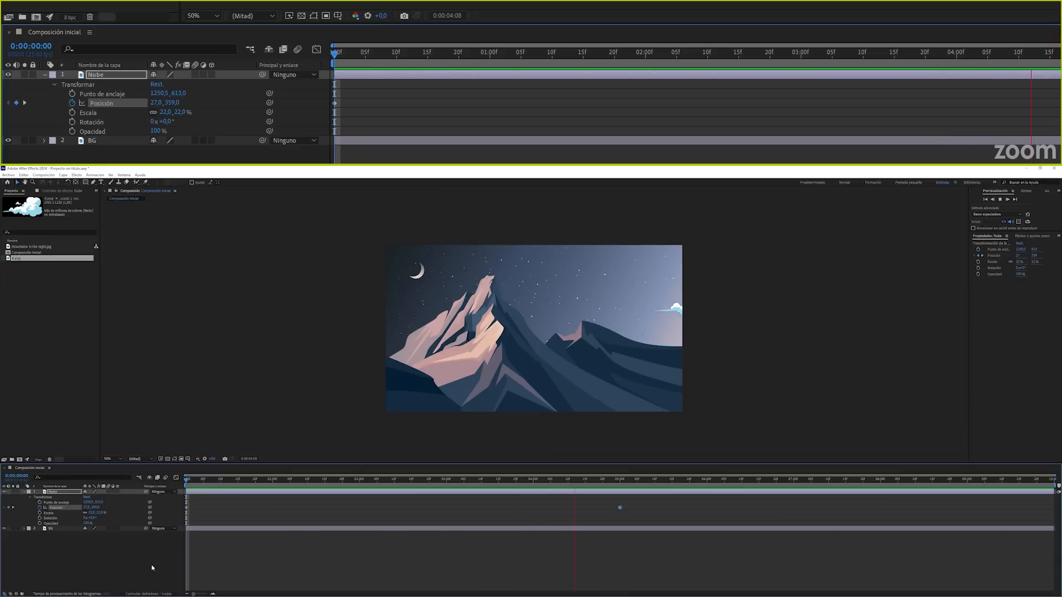
pyautogui.click(152, 568)
pyautogui.moveTo(211, 482); pyautogui.dragTo(394, 492)
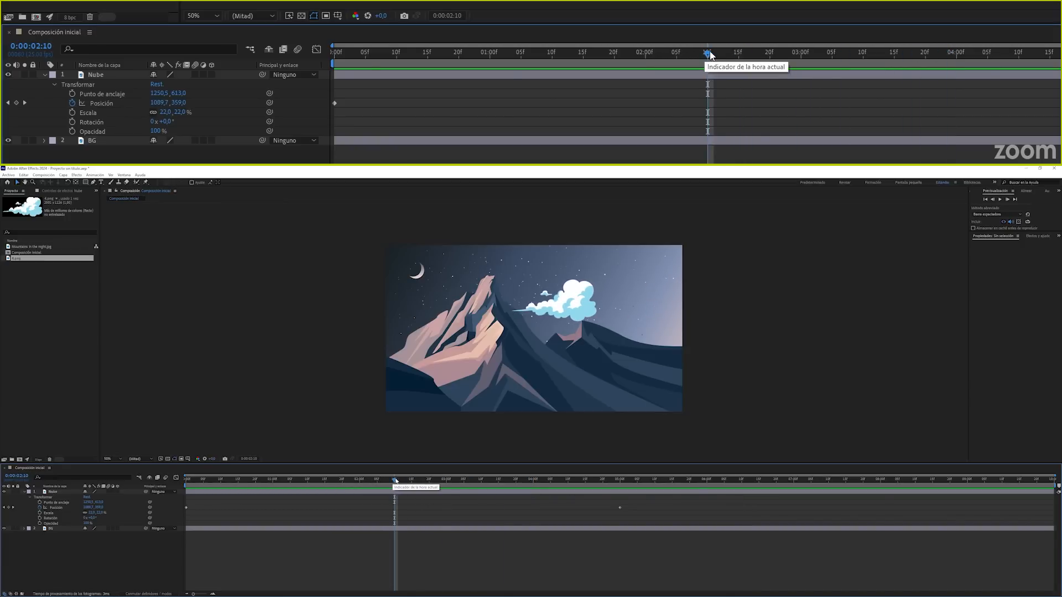
# At the 0:00:05:00 Posición keyframe, try moving the cloud up beyond the image's upper-right corner to slope the motion path.
pyautogui.click(621, 481)
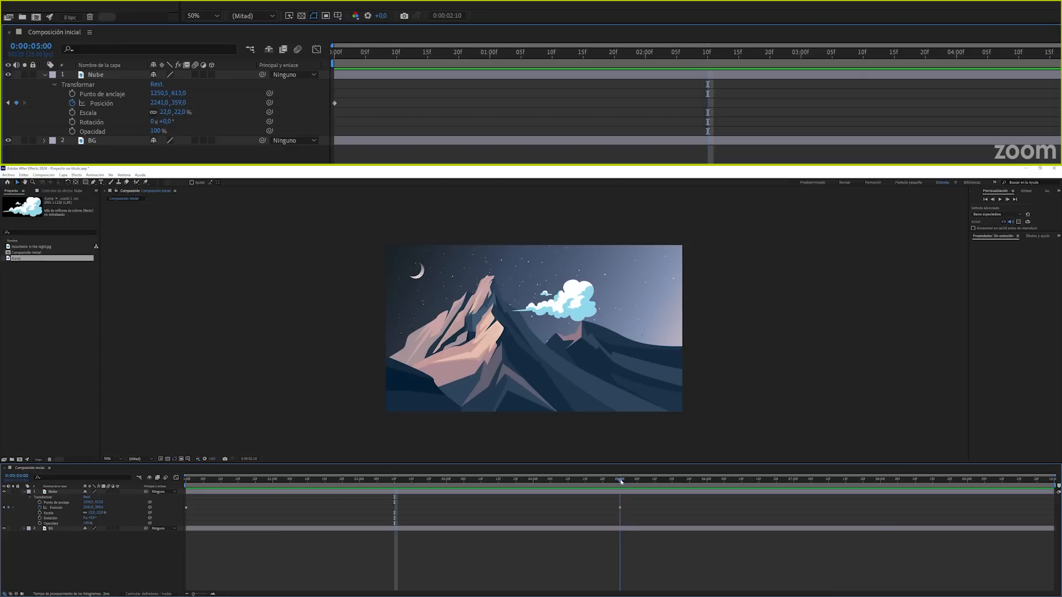
pyautogui.click(620, 508)
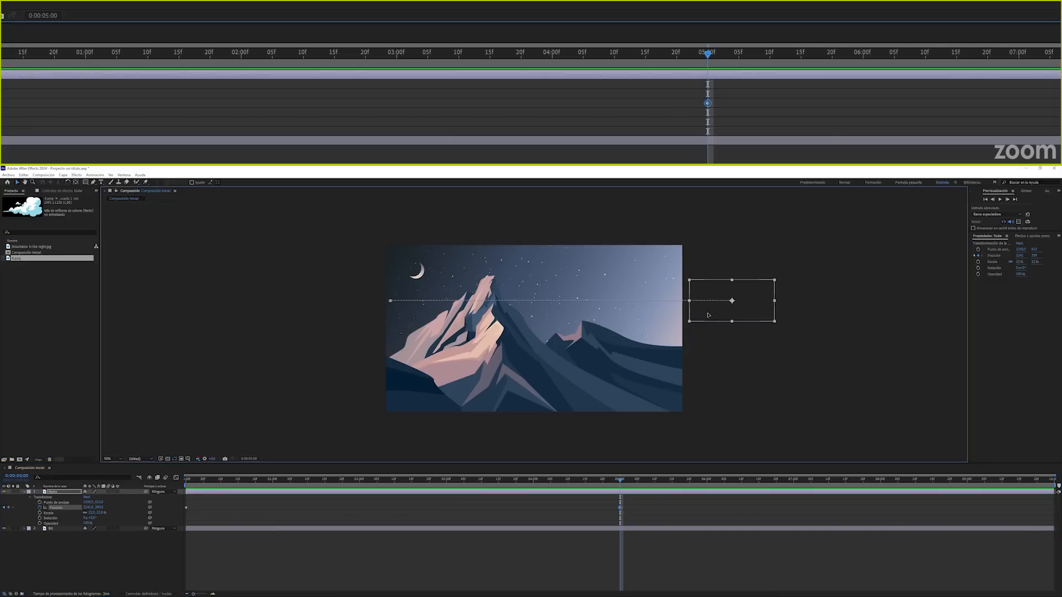
pyautogui.moveTo(708, 315); pyautogui.dragTo(699, 254)
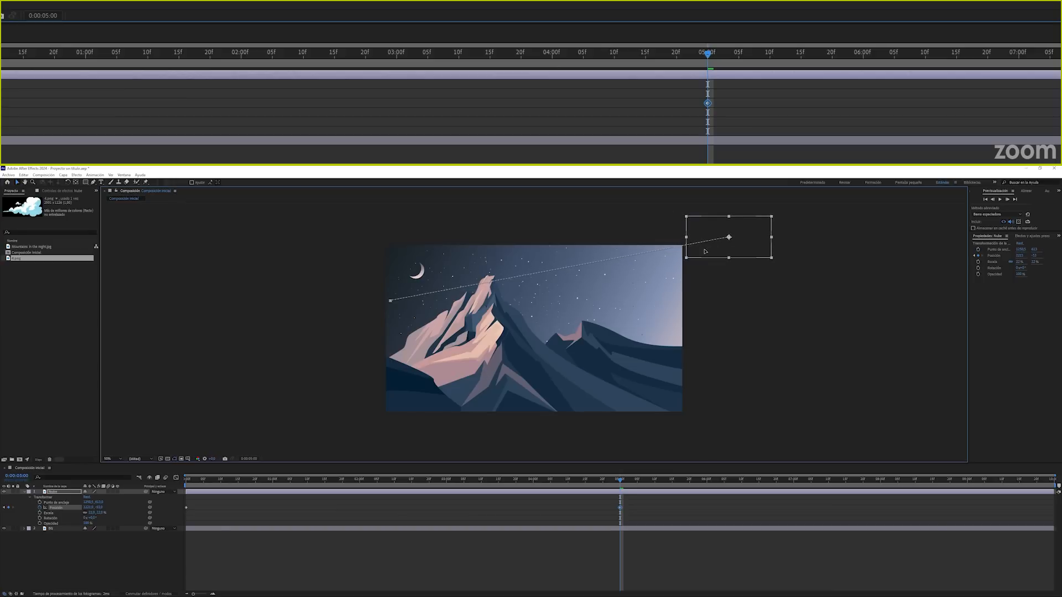
# Try an intermediate Posición keyframe at 0:00:02:11 with the cloud lowered to about 926, 568, and delete that keyframe.
pyautogui.moveTo(615, 480); pyautogui.dragTo(398, 496)
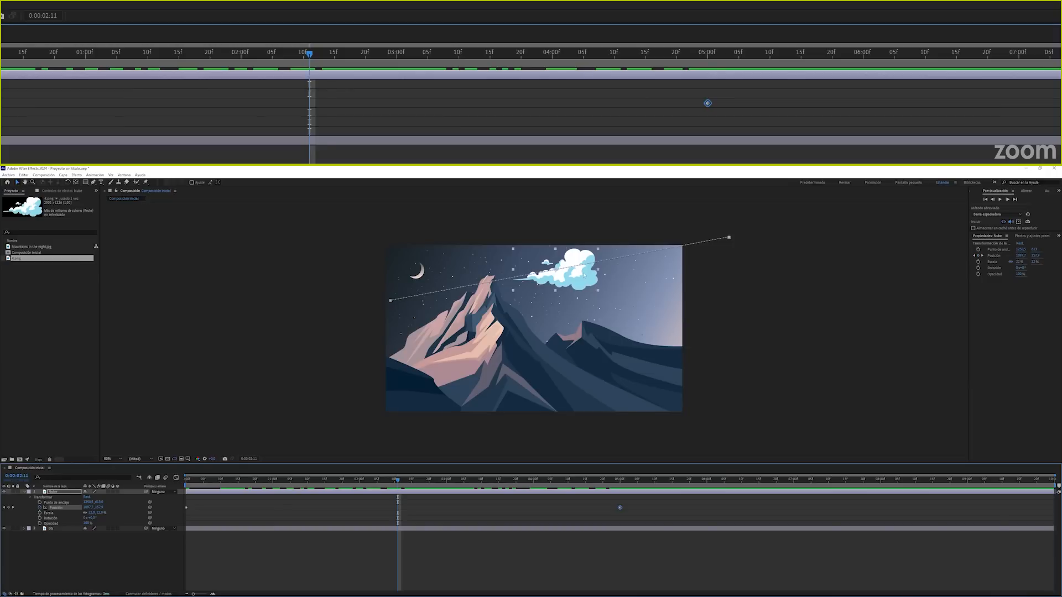
pyautogui.moveTo(577, 285); pyautogui.dragTo(553, 345)
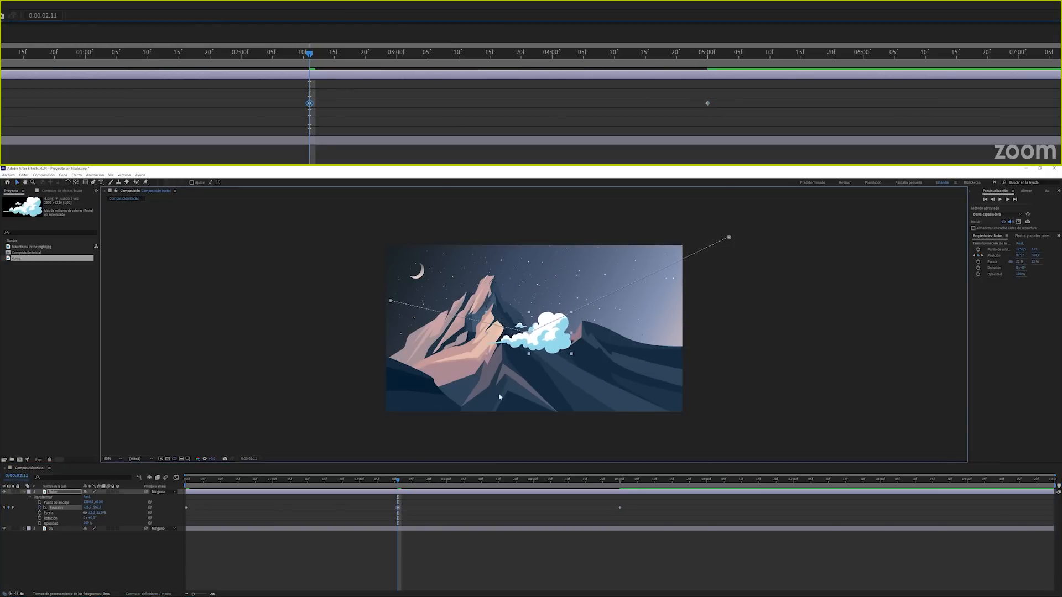
pyautogui.click(187, 482)
pyautogui.moveTo(187, 483); pyautogui.dragTo(441, 505)
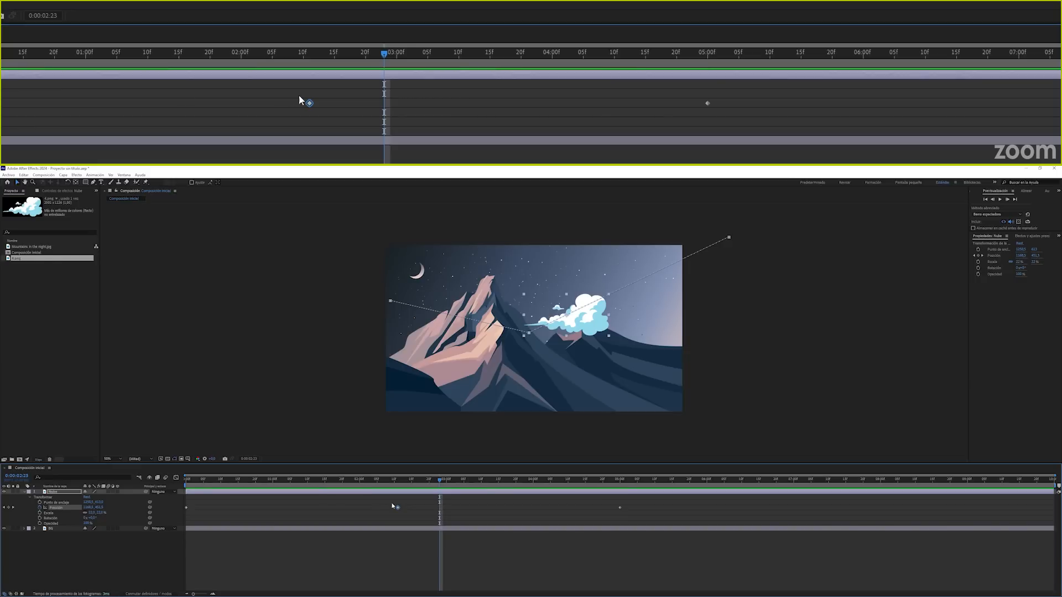
pyautogui.click(398, 508)
pyautogui.press('Delete')
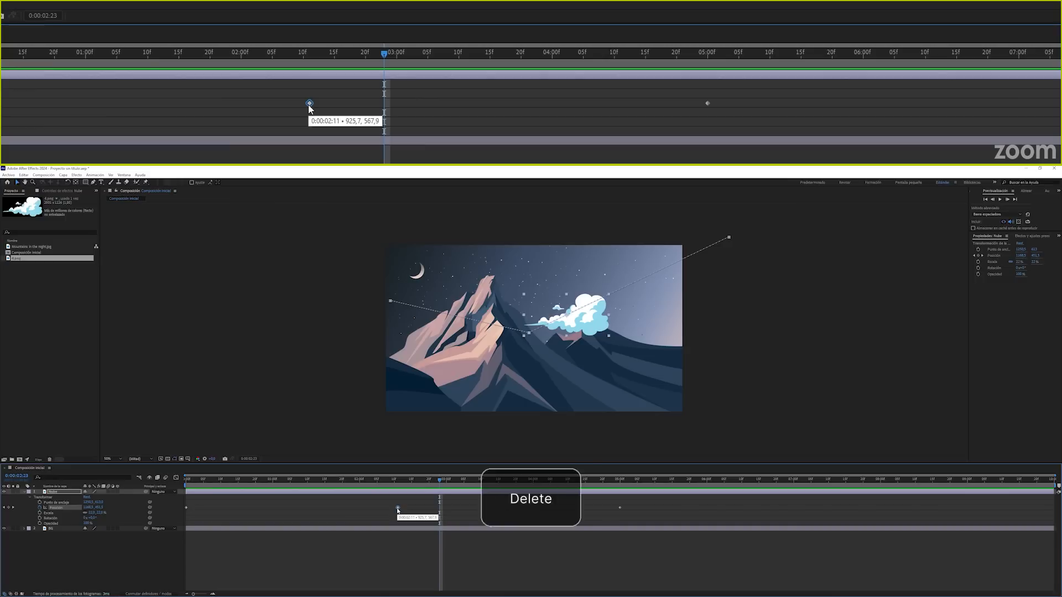
# At the 0:00:05:00 Posición keyframe, place the cloud just outside the image's right edge at about 2327, 355.
pyautogui.click(622, 481)
pyautogui.moveTo(622, 482); pyautogui.dragTo(619, 482)
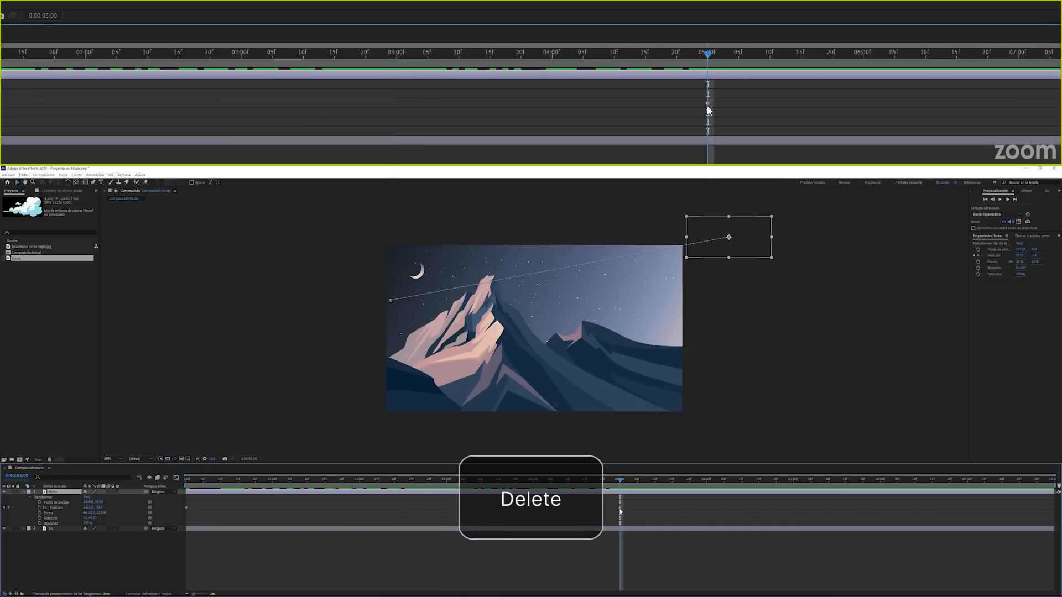
pyautogui.click(620, 508)
pyautogui.moveTo(716, 253); pyautogui.dragTo(732, 312)
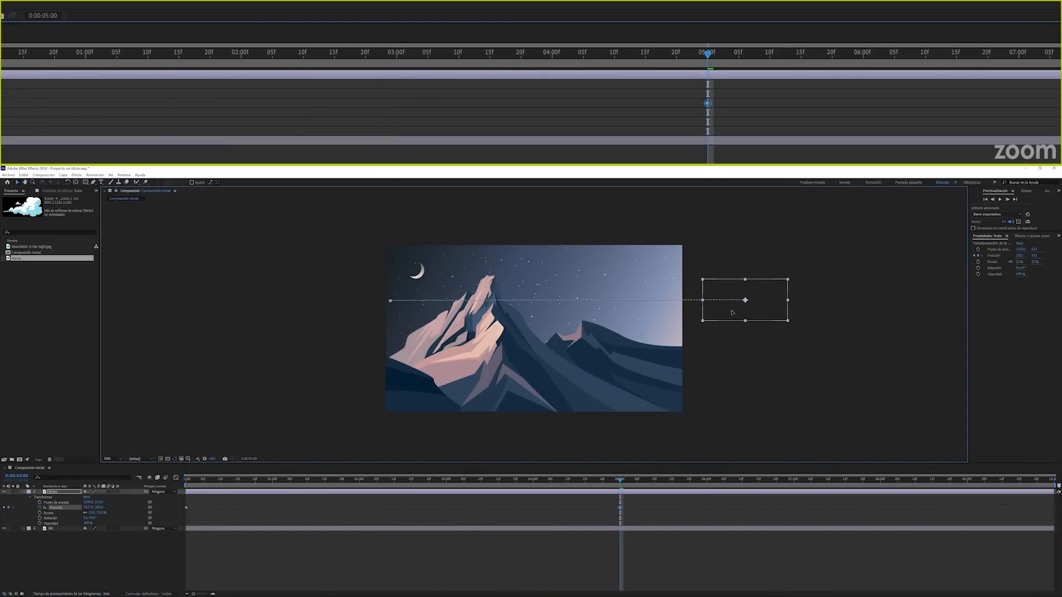
pyautogui.click(552, 566)
# Play the cloud animation from the start to check the straight motion path.
pyautogui.click(367, 481)
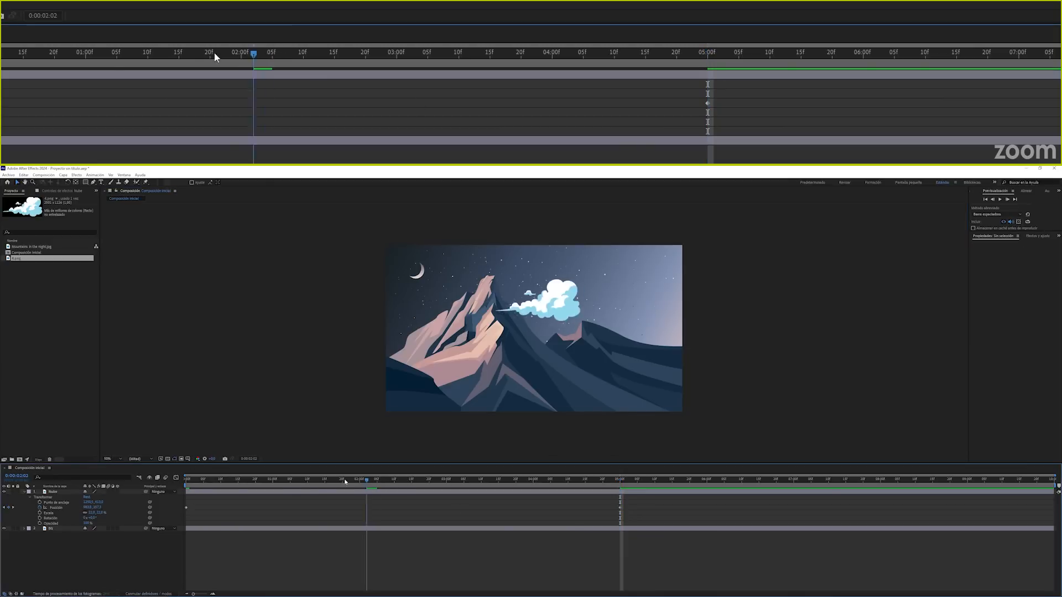
pyautogui.moveTo(344, 482); pyautogui.dragTo(169, 490)
pyautogui.press('space')
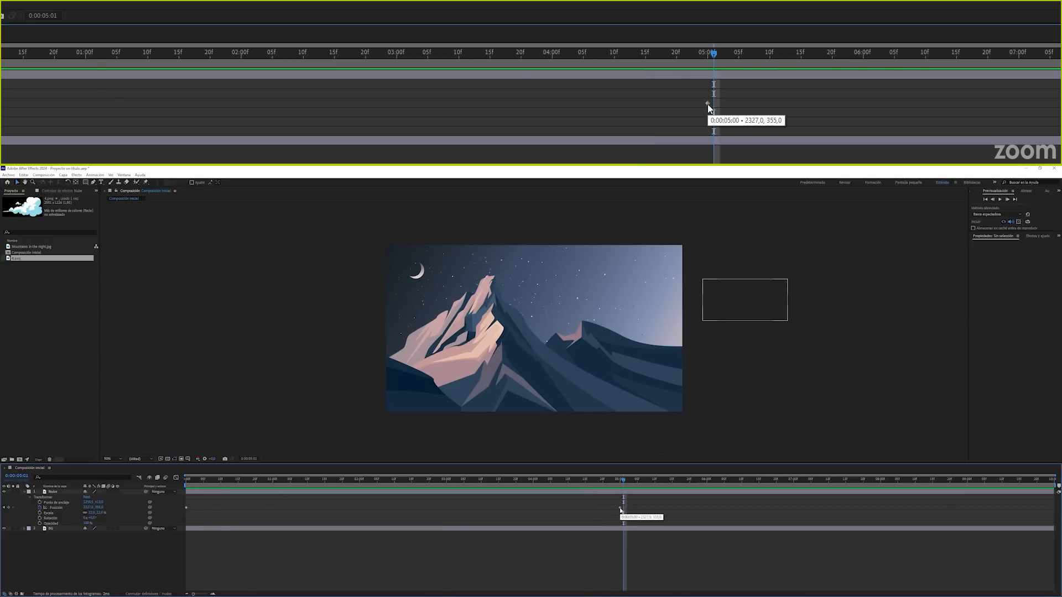
# Move the second Posición keyframe to the end of the timeline at about 0:00:10:00 to slow the cloud down.
pyautogui.click(709, 62)
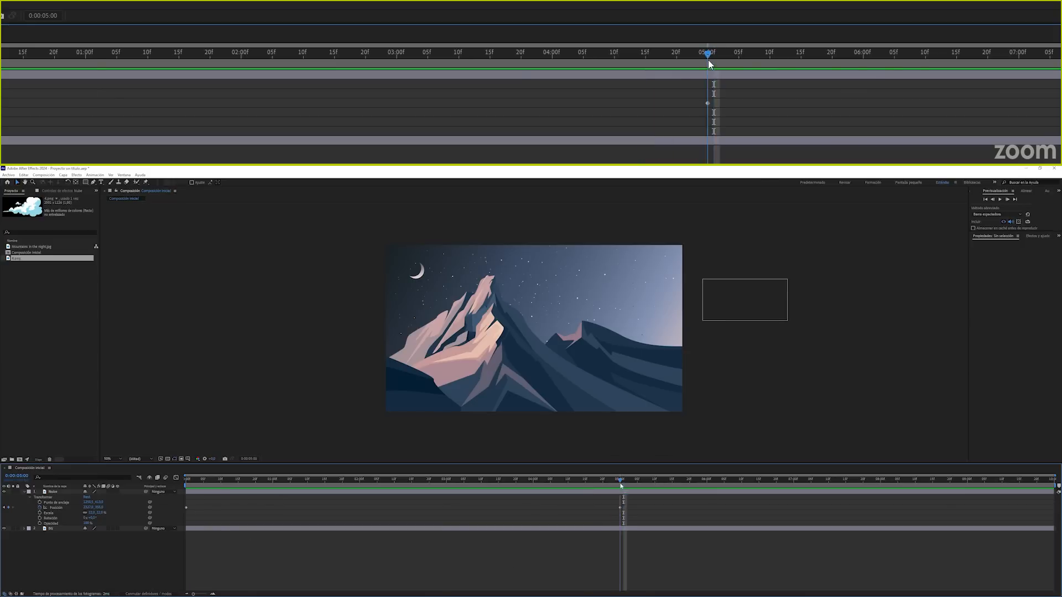
pyautogui.click(708, 103)
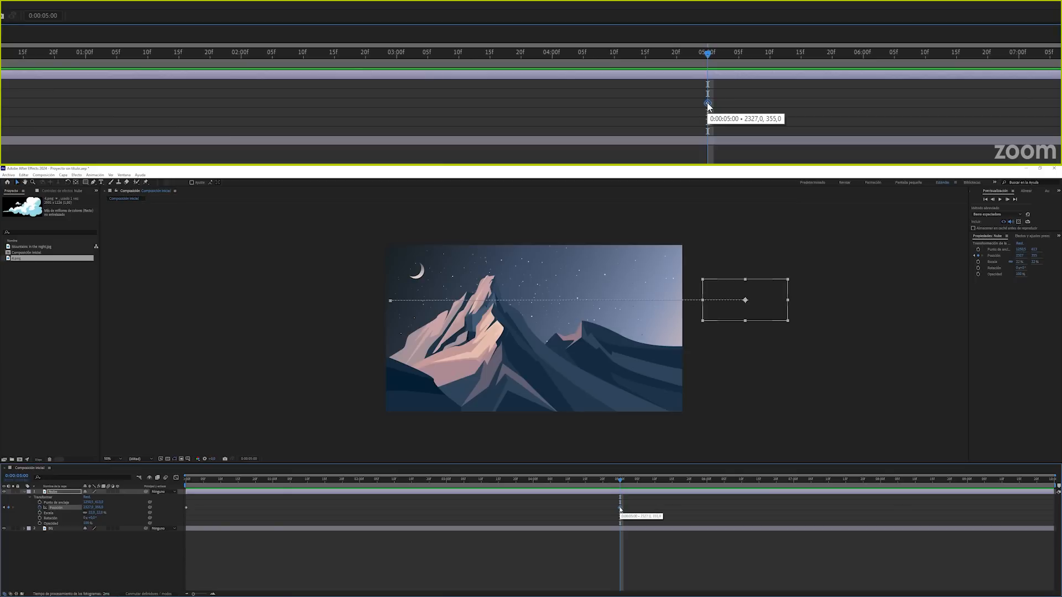
pyautogui.moveTo(676, 51); pyautogui.dragTo(627, 58)
pyautogui.moveTo(708, 104)
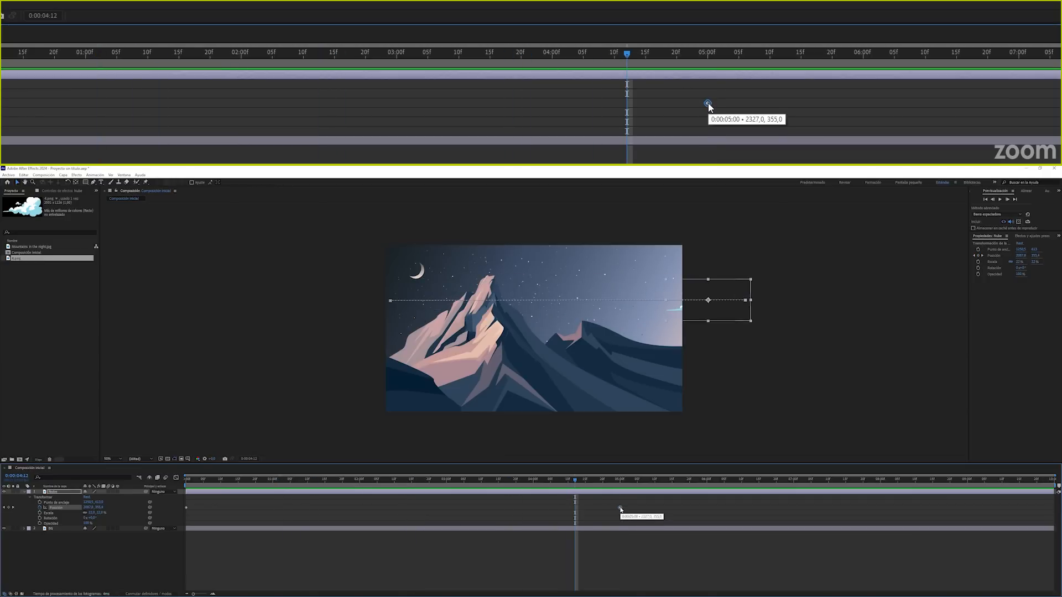
pyautogui.moveTo(708, 103); pyautogui.dragTo(857, 103)
pyautogui.moveTo(783, 513); pyautogui.dragTo(1055, 517)
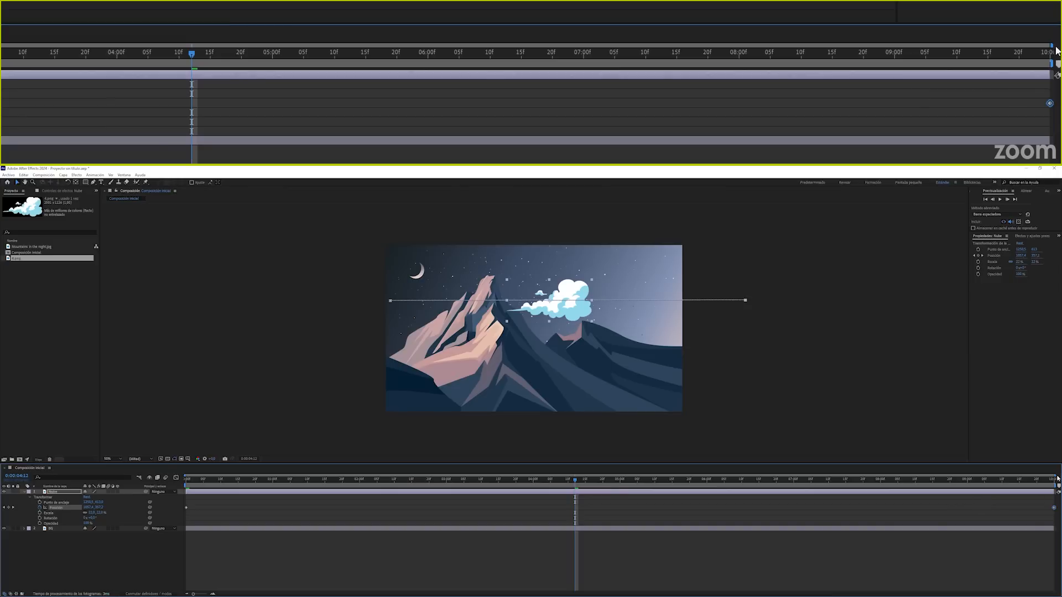
# Preview the slower cloud movement from 0:00:00:00, and scrub back to 0:00:01:15.
pyautogui.moveTo(198, 482); pyautogui.dragTo(182, 482)
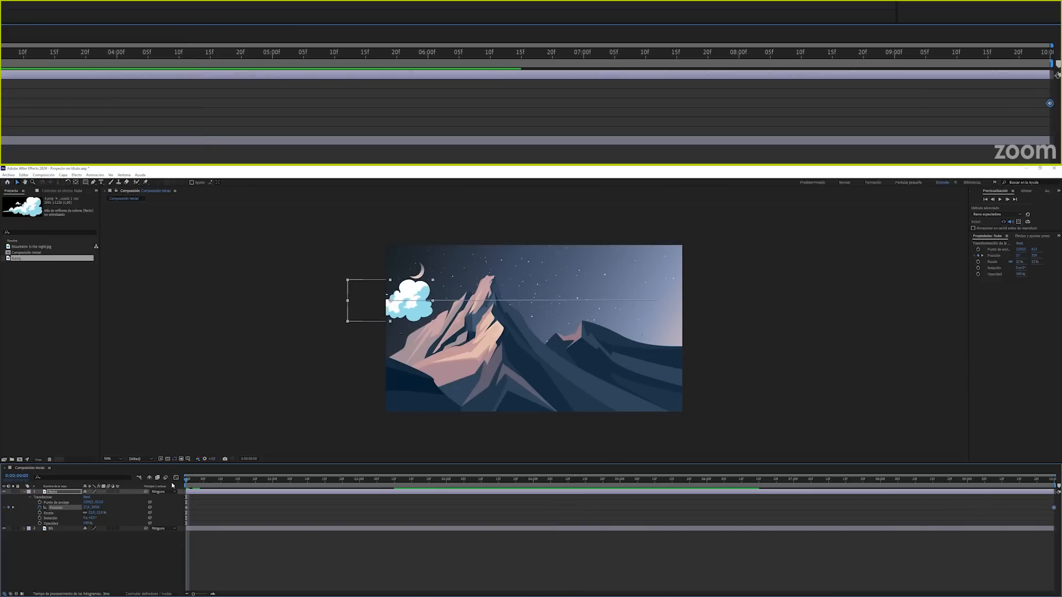
pyautogui.press('space')
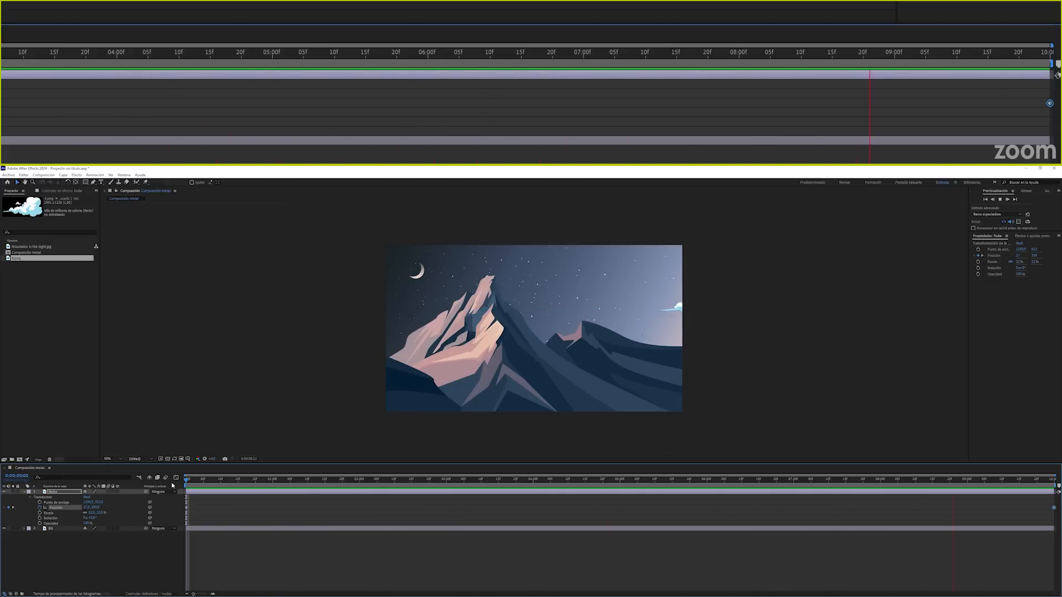
pyautogui.press('space')
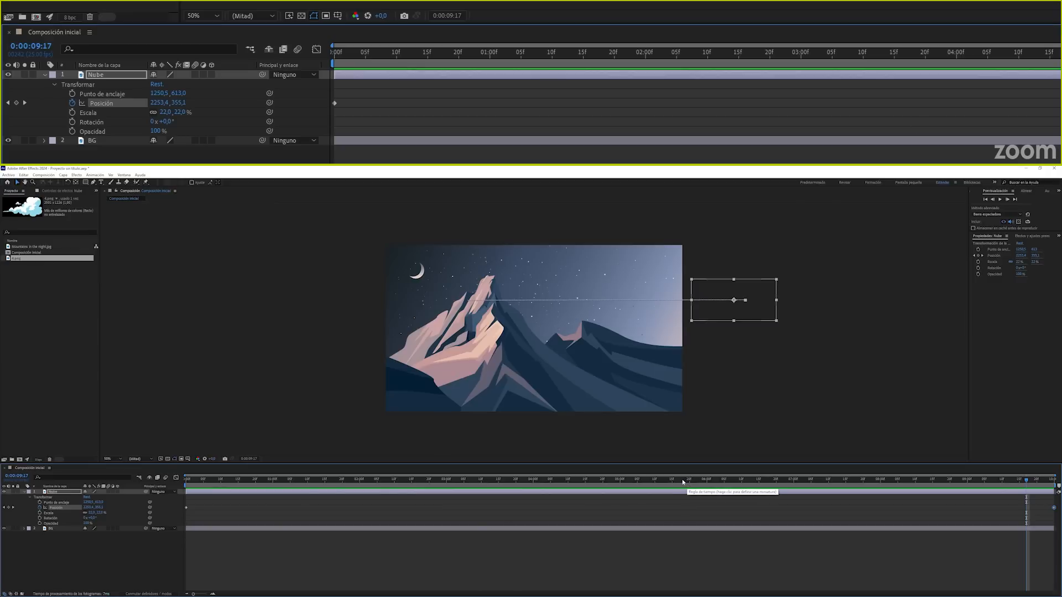
pyautogui.moveTo(684, 481); pyautogui.dragTo(325, 480)
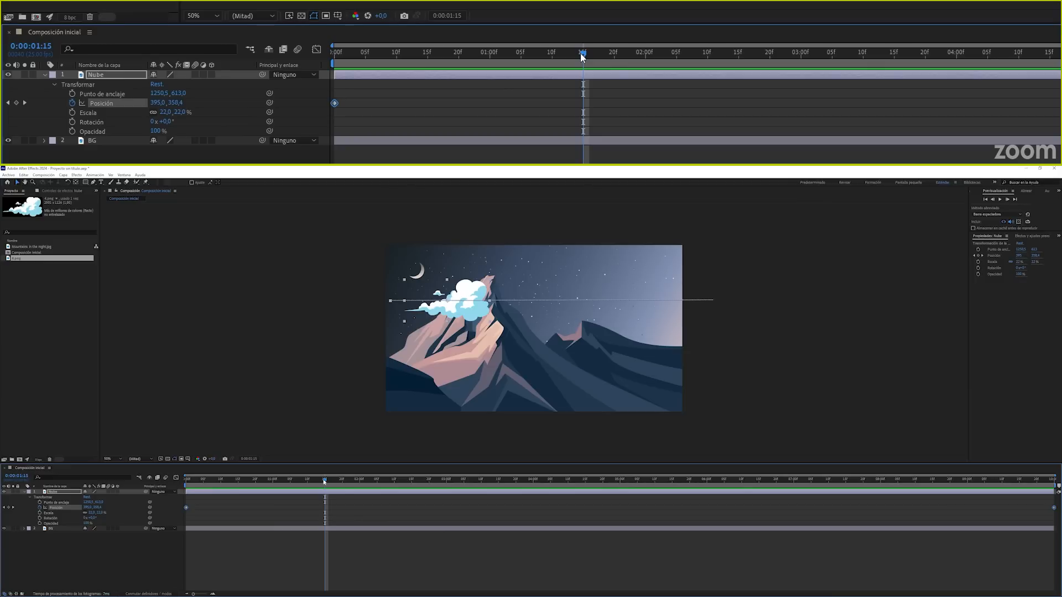
# Set the Nube layer's Opacidad to 70%.
pyautogui.click(55, 524)
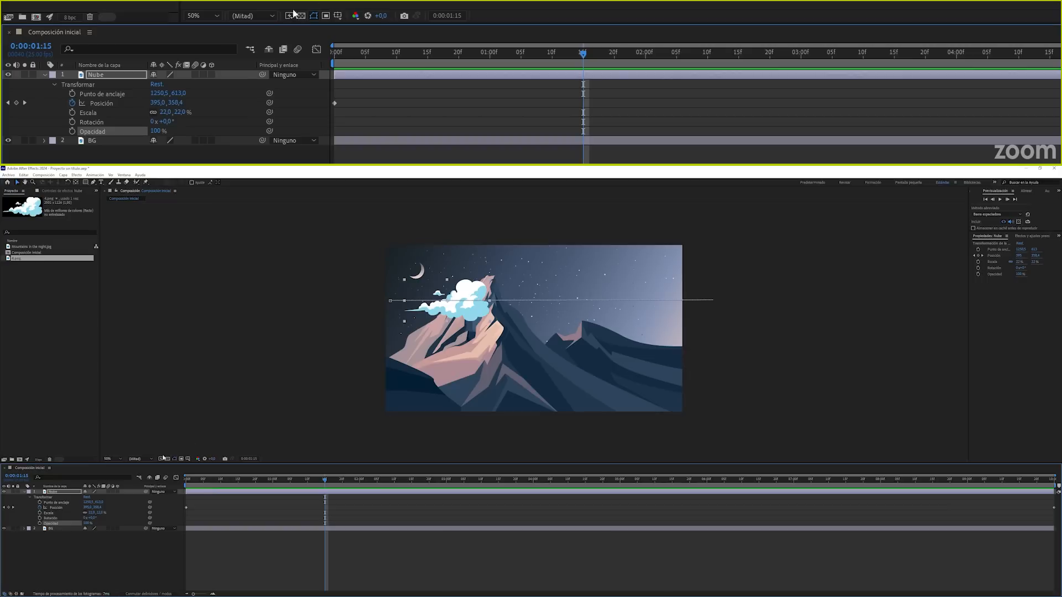
pyautogui.click(87, 523)
pyautogui.write('70')
pyautogui.press('Return')
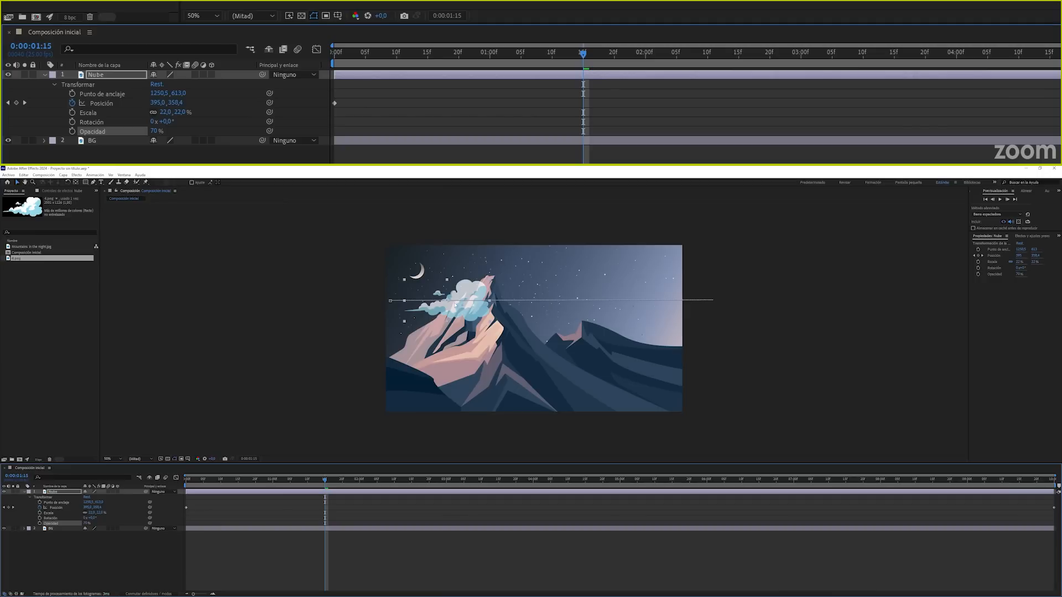
# Preview the semi-transparent cloud's animation from the start, and scrub to 0:00:02:06.
pyautogui.moveTo(300, 481); pyautogui.dragTo(186, 480)
pyautogui.press('space')
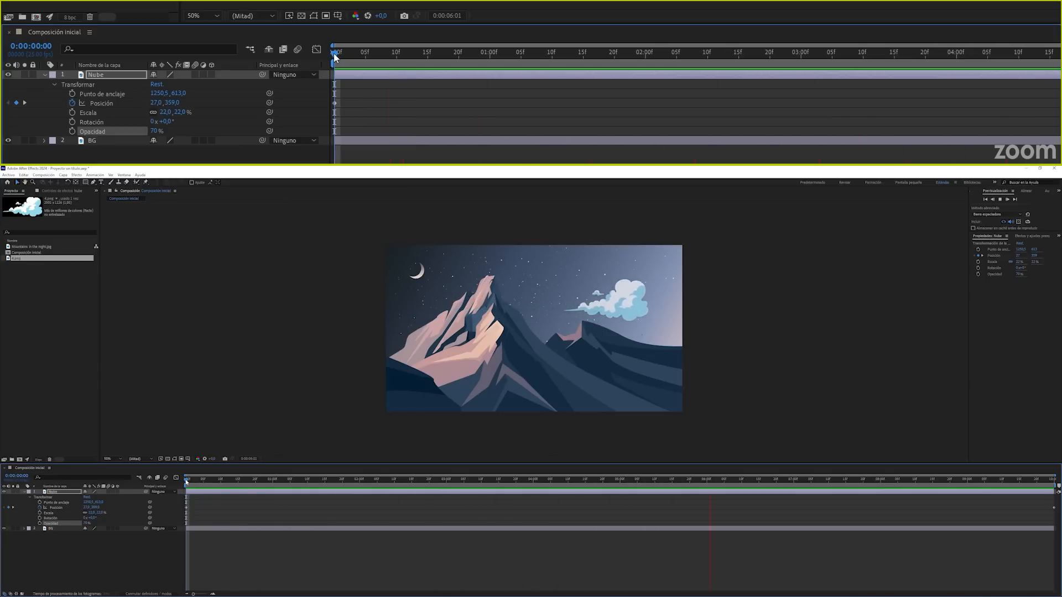
pyautogui.moveTo(335, 57); pyautogui.dragTo(683, 67)
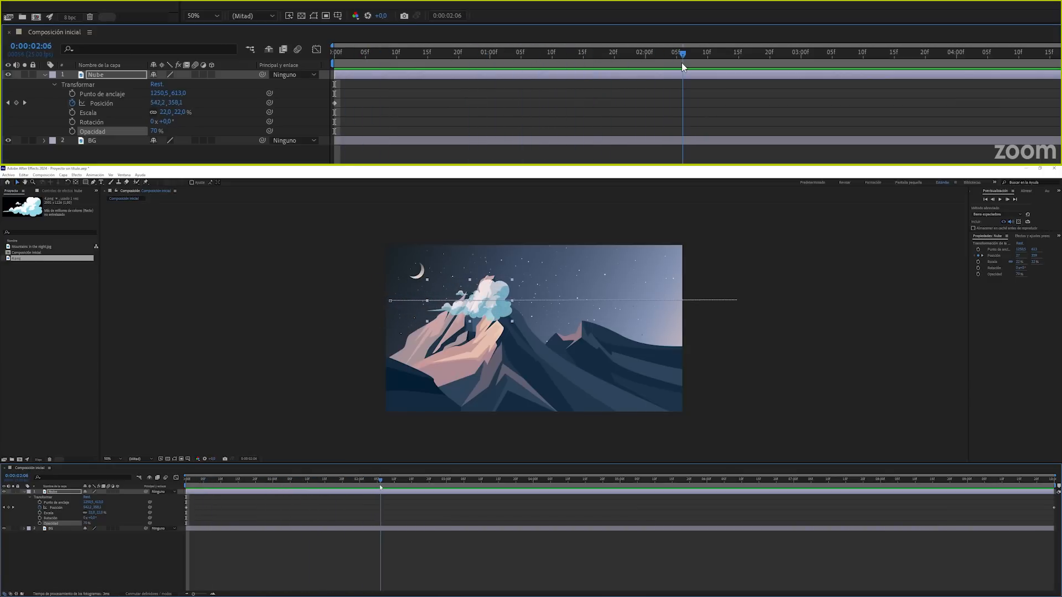
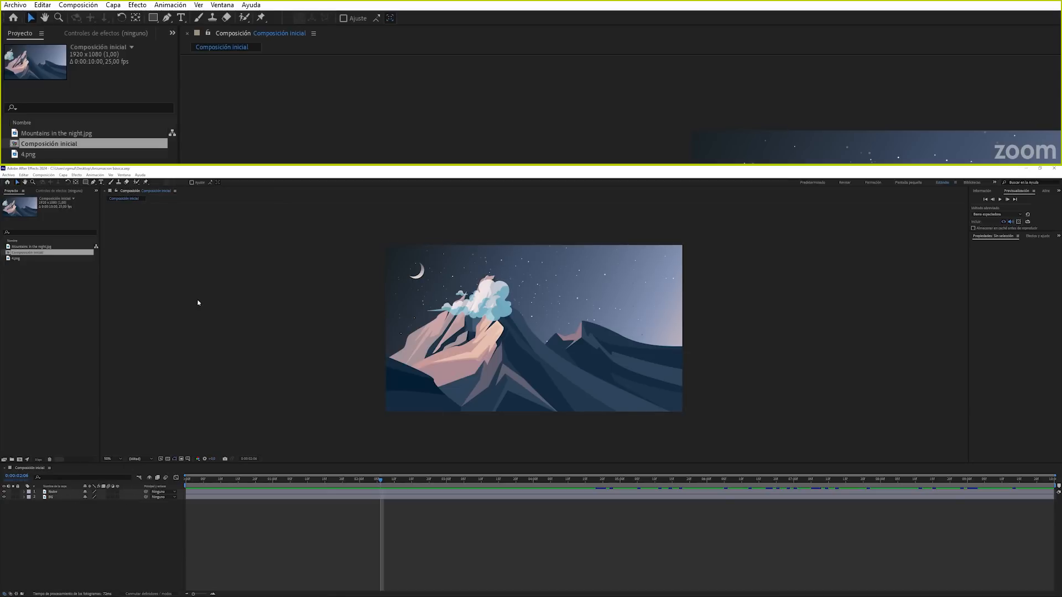
# Draw a closed five-sided shape with the Pen tool in the sky beside the cloud, overlapping the mountain ridge.
pyautogui.click(164, 19)
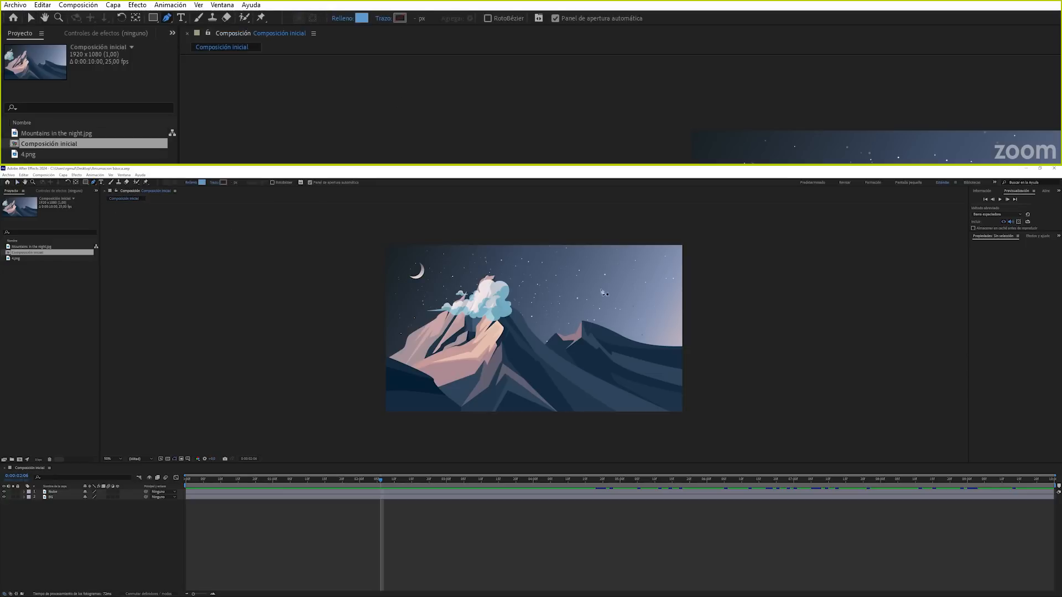
pyautogui.click(554, 300)
pyautogui.click(591, 287)
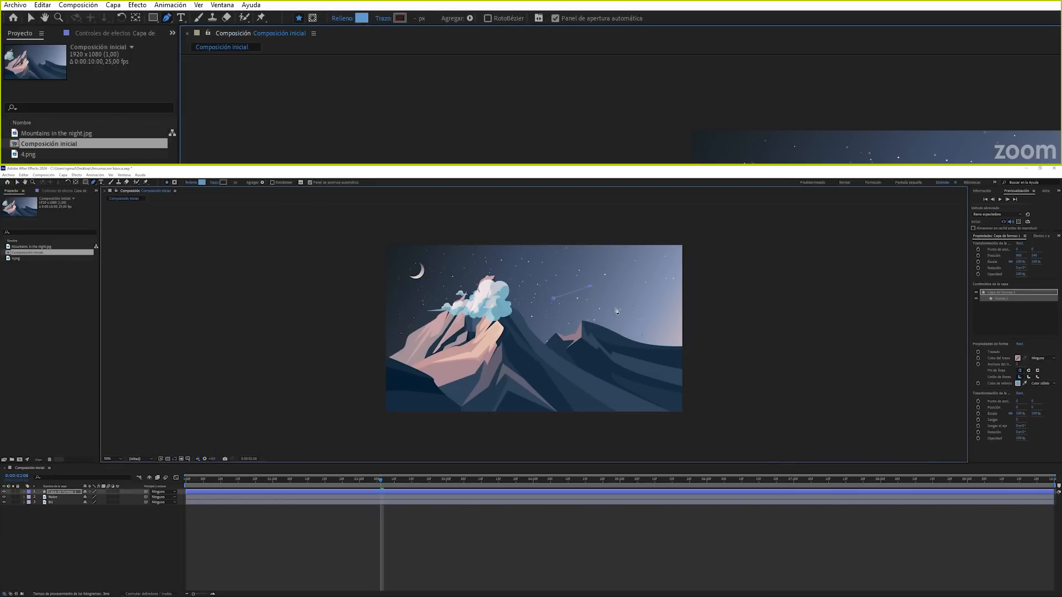
pyautogui.click(615, 308)
pyautogui.click(590, 343)
pyautogui.click(563, 343)
pyautogui.click(554, 300)
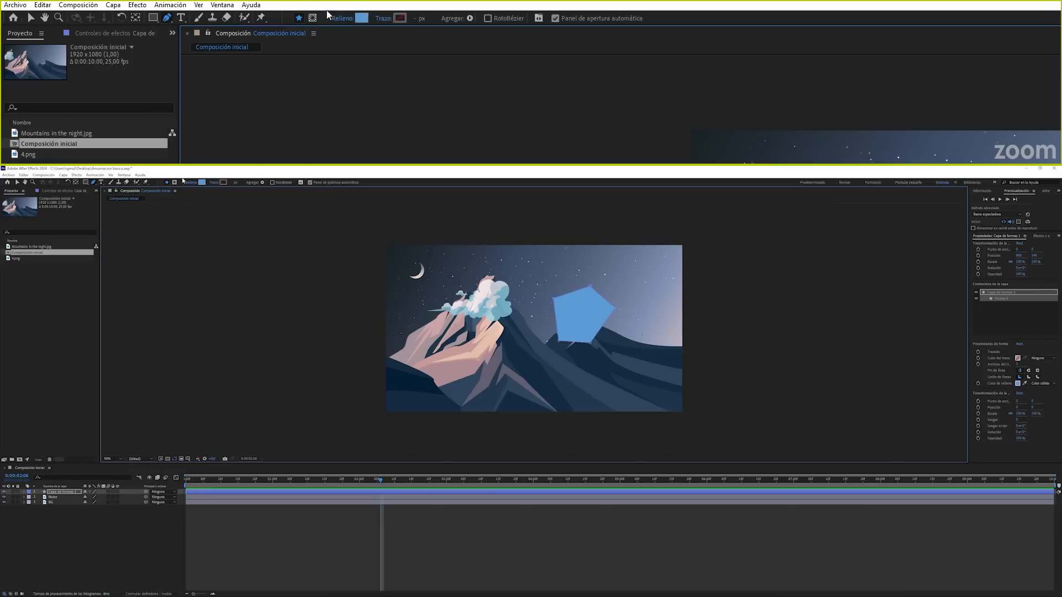
# Change the five-sided shape's fill color to a muted green.
pyautogui.click(366, 20)
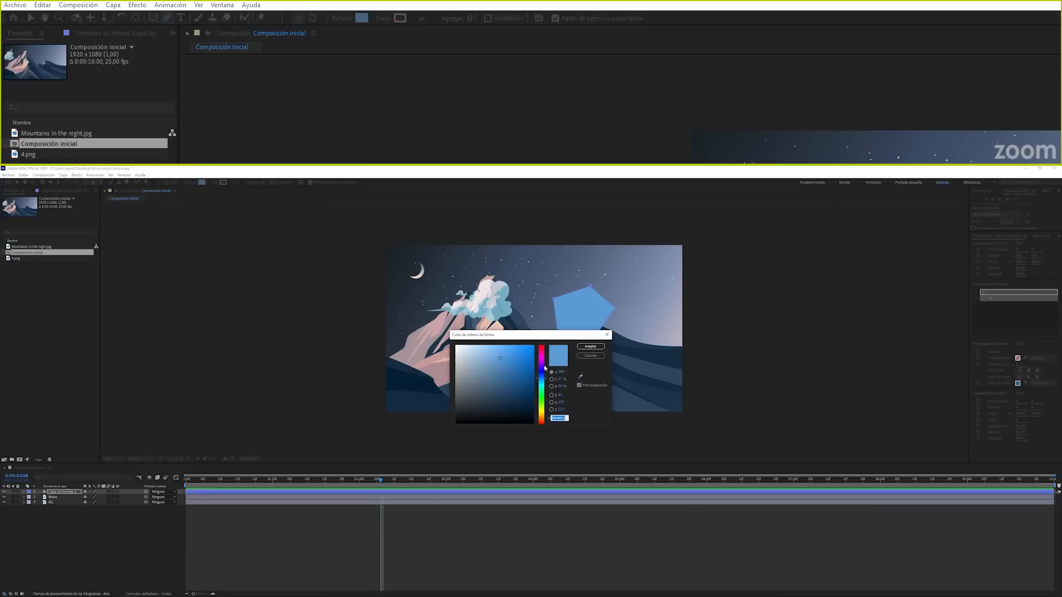
pyautogui.click(545, 389)
pyautogui.moveTo(545, 388); pyautogui.dragTo(542, 399)
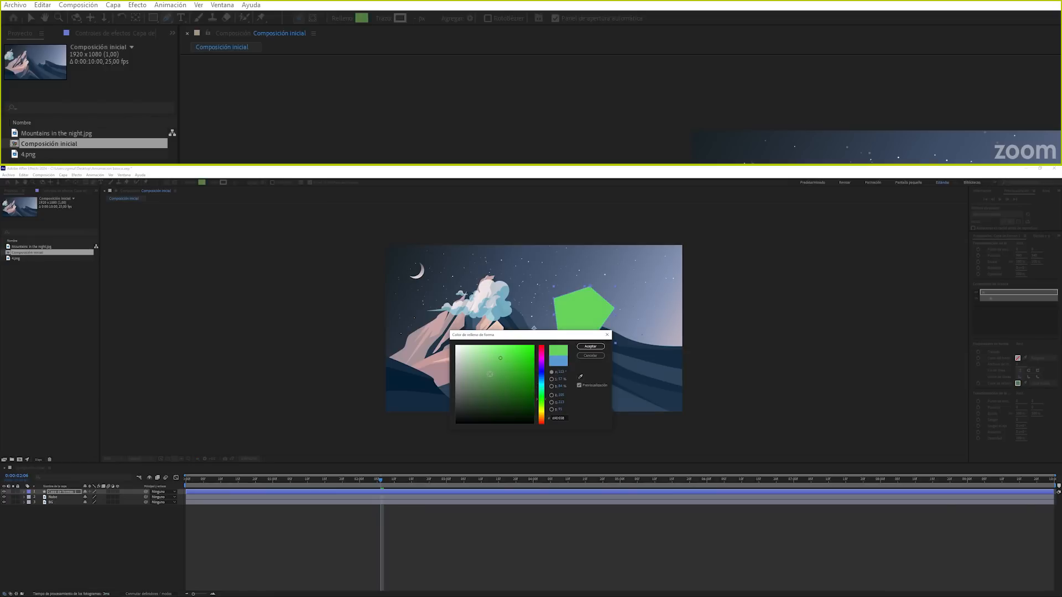
pyautogui.click(489, 374)
pyautogui.click(590, 347)
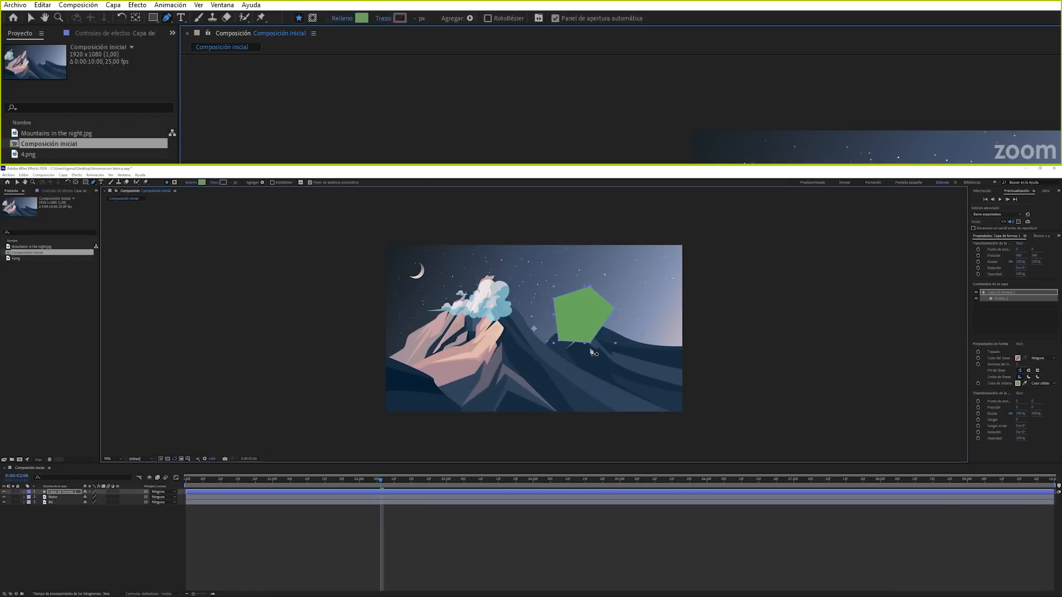
# Try Degradado lineal as the shape's fill type, look through the blend modes, and return the fill to Color sólido.
pyautogui.click(191, 185)
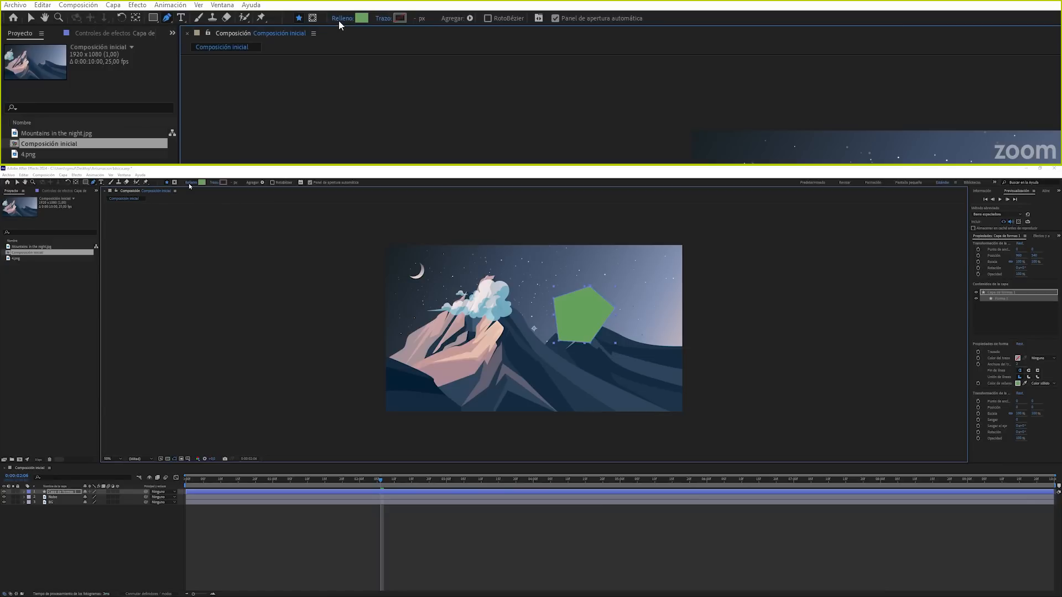
pyautogui.moveTo(519, 354); pyautogui.dragTo(519, 345)
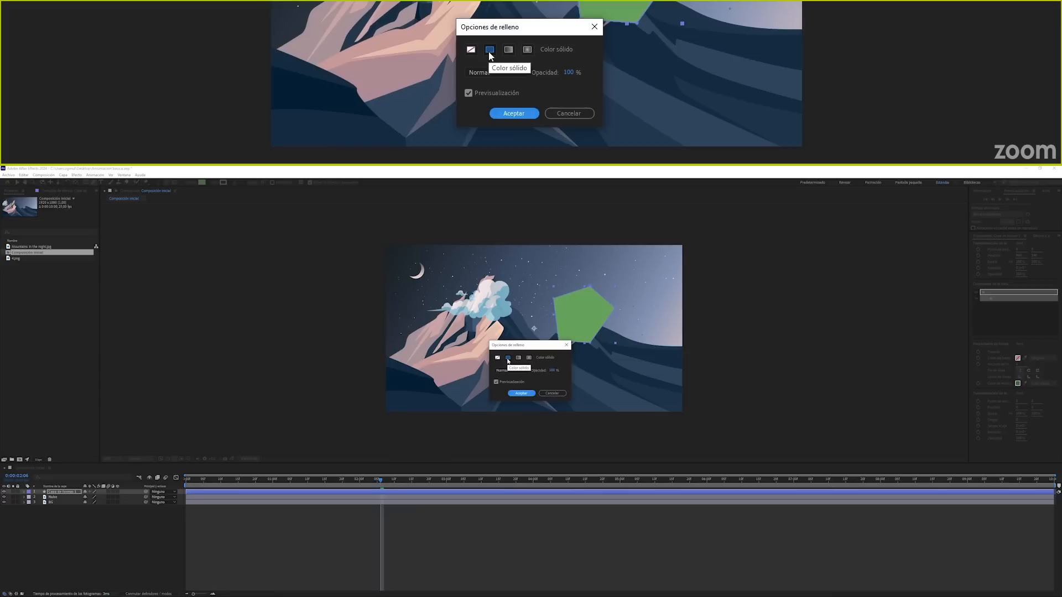
pyautogui.click(472, 51)
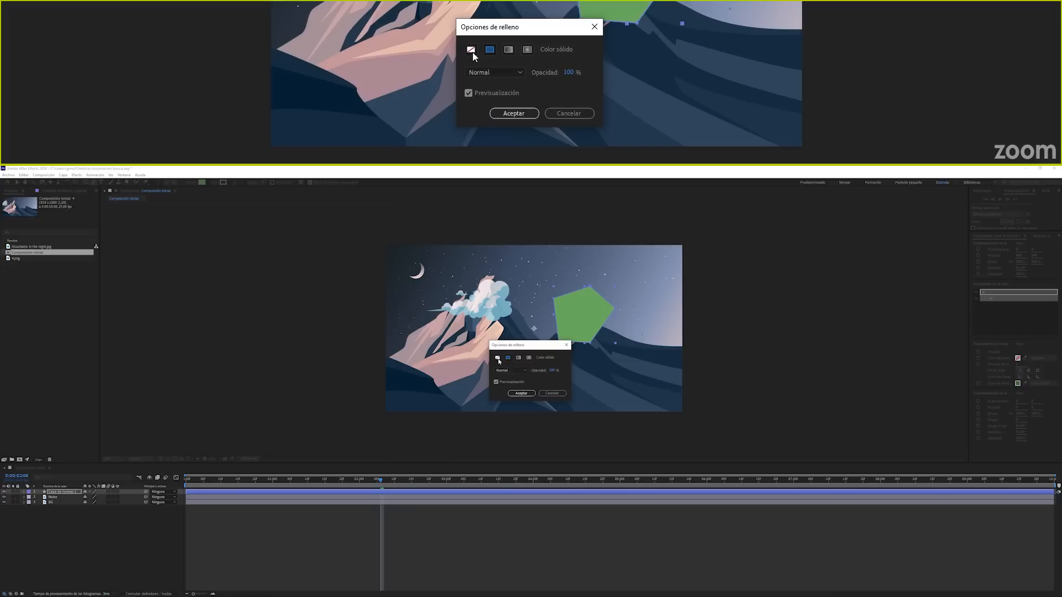
pyautogui.click(509, 50)
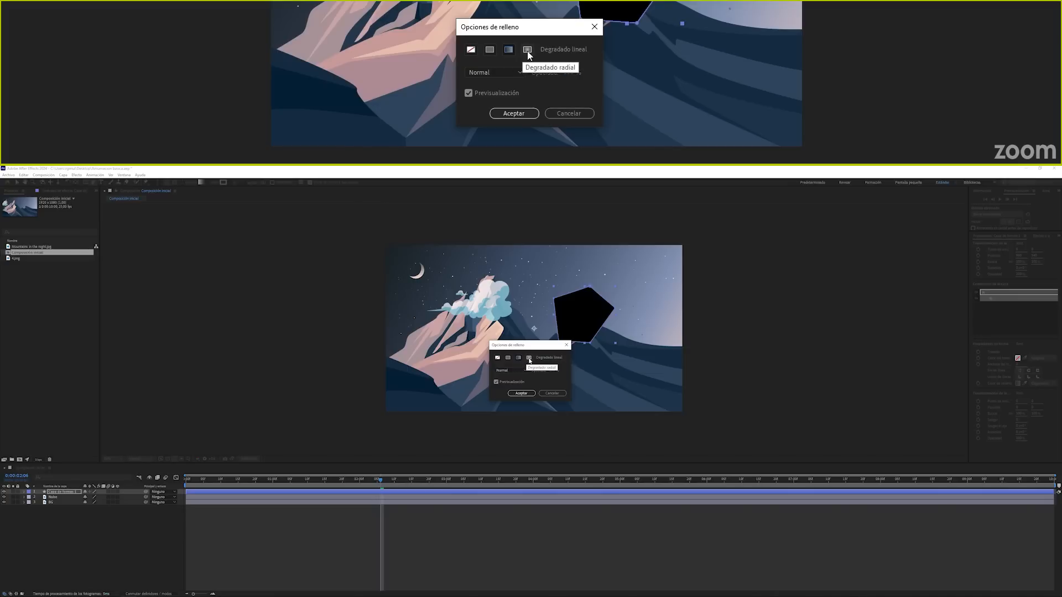
pyautogui.click(518, 73)
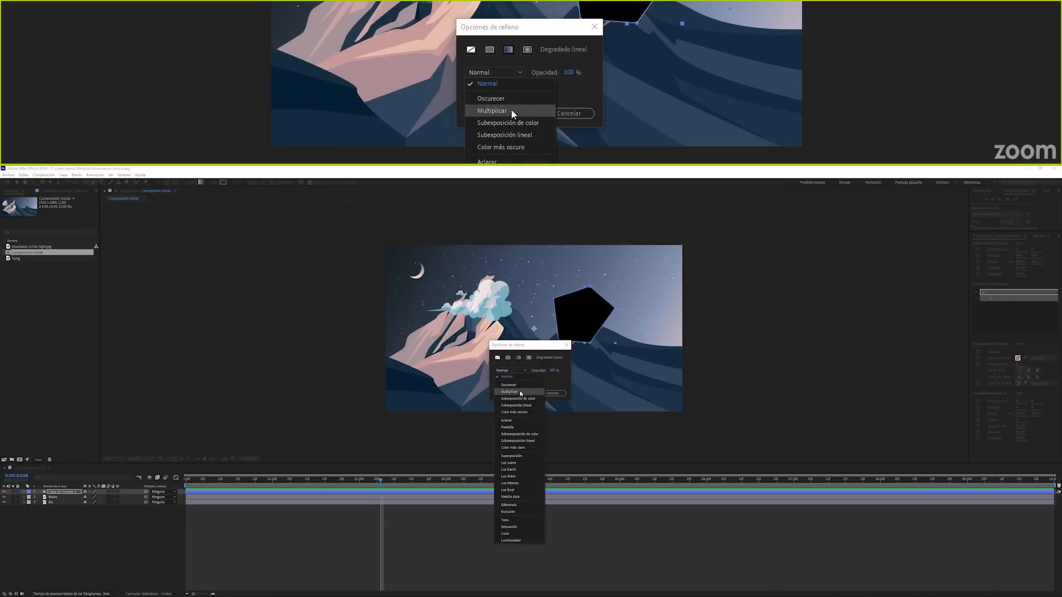
pyautogui.click(536, 62)
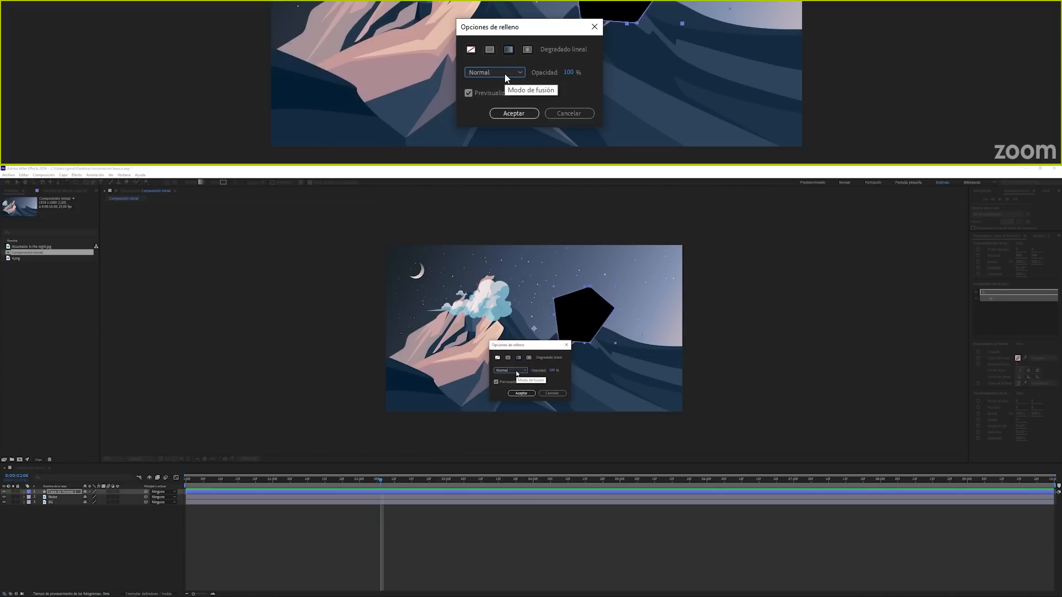
pyautogui.click(490, 51)
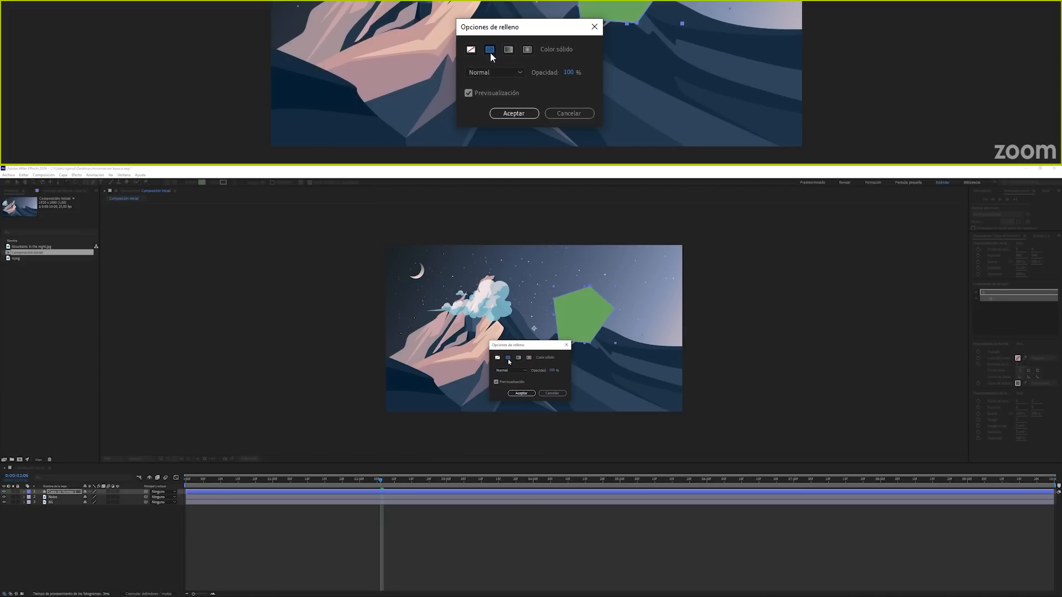
pyautogui.click(528, 113)
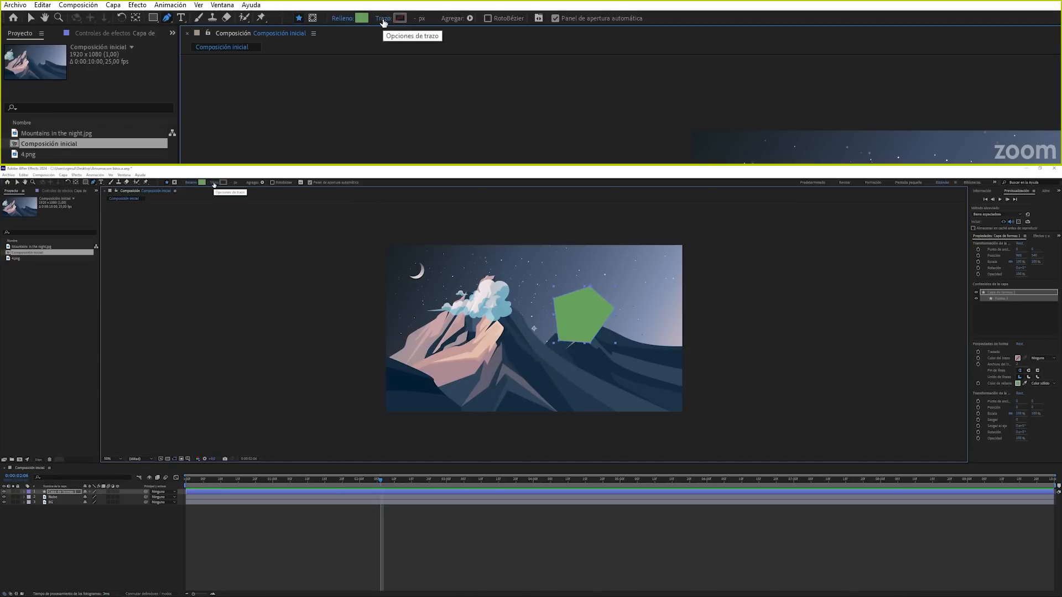
# Give the five-sided shape a Color sólido stroke in dark red with a width of 48 px.
pyautogui.click(383, 20)
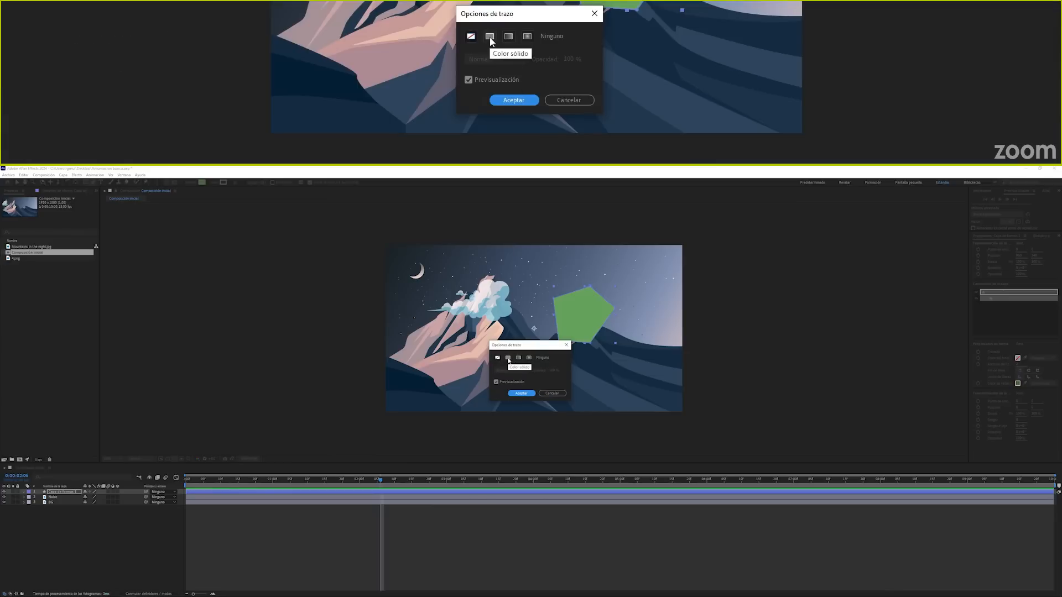
pyautogui.click(490, 37)
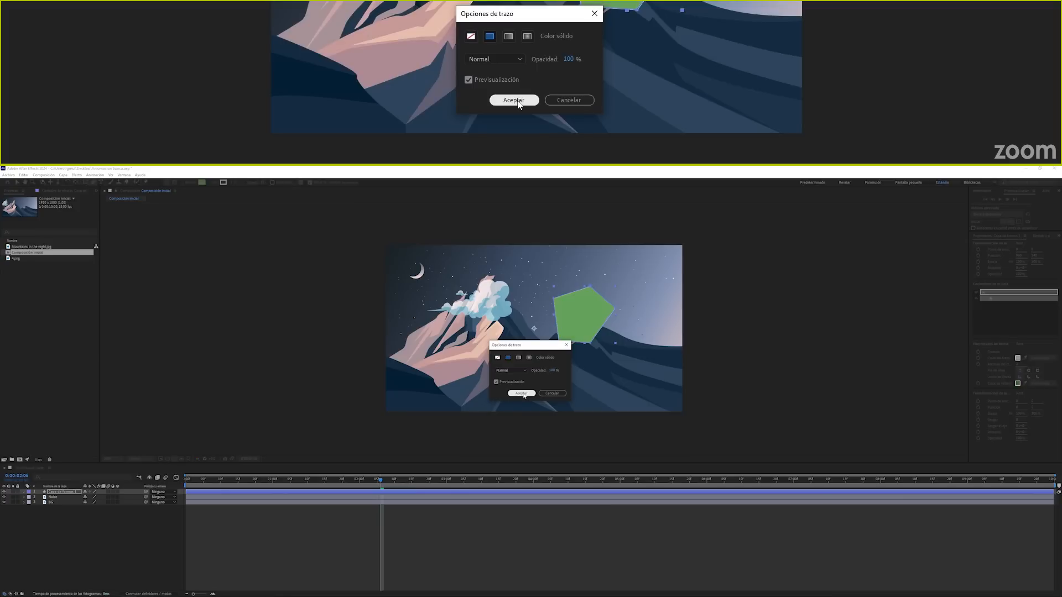
pyautogui.click(522, 394)
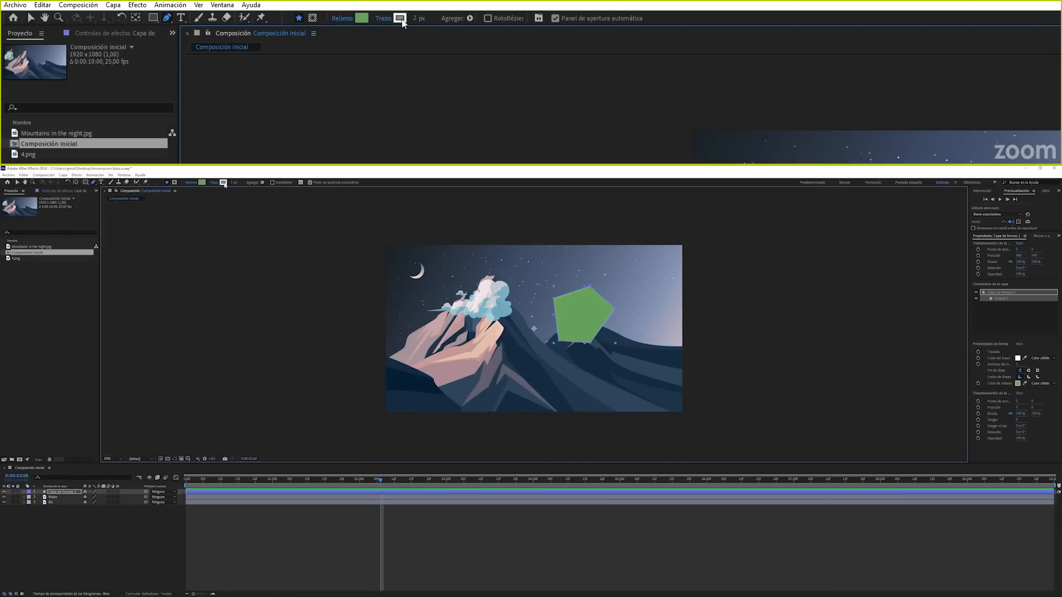
pyautogui.click(223, 183)
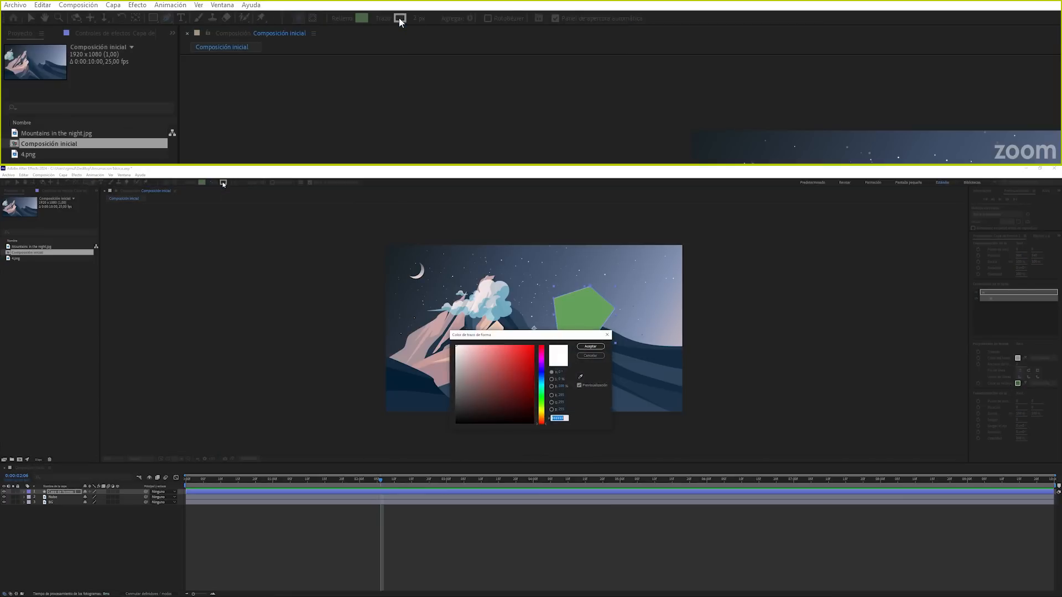
pyautogui.click(527, 380)
pyautogui.click(591, 347)
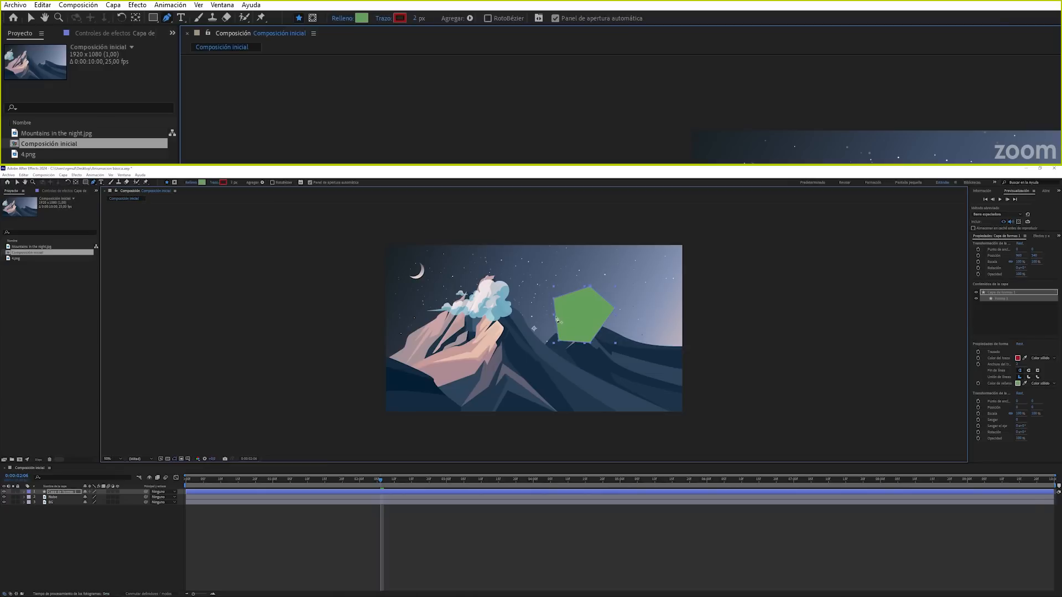
pyautogui.click(416, 18)
pyautogui.write('58')
pyautogui.press('Return')
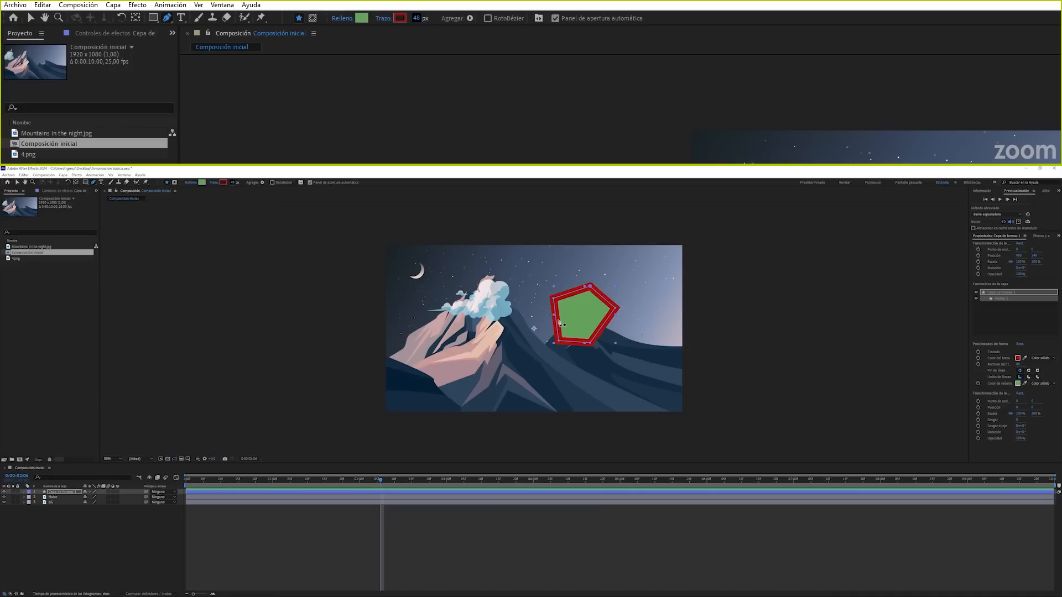
# Delete the shape layer containing the five-sided shape.
pyautogui.click(67, 493)
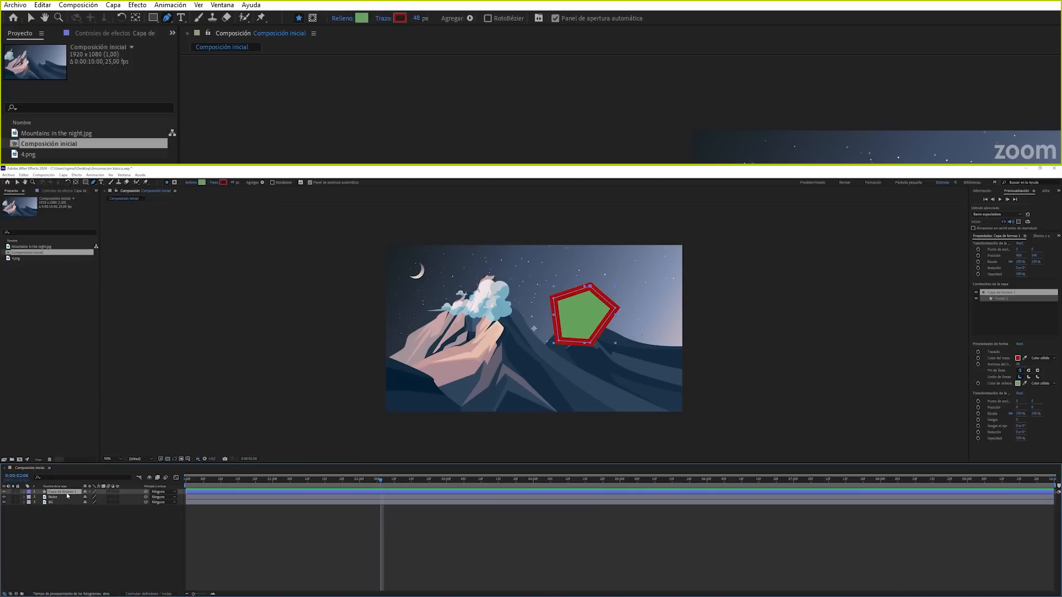
pyautogui.press('Delete')
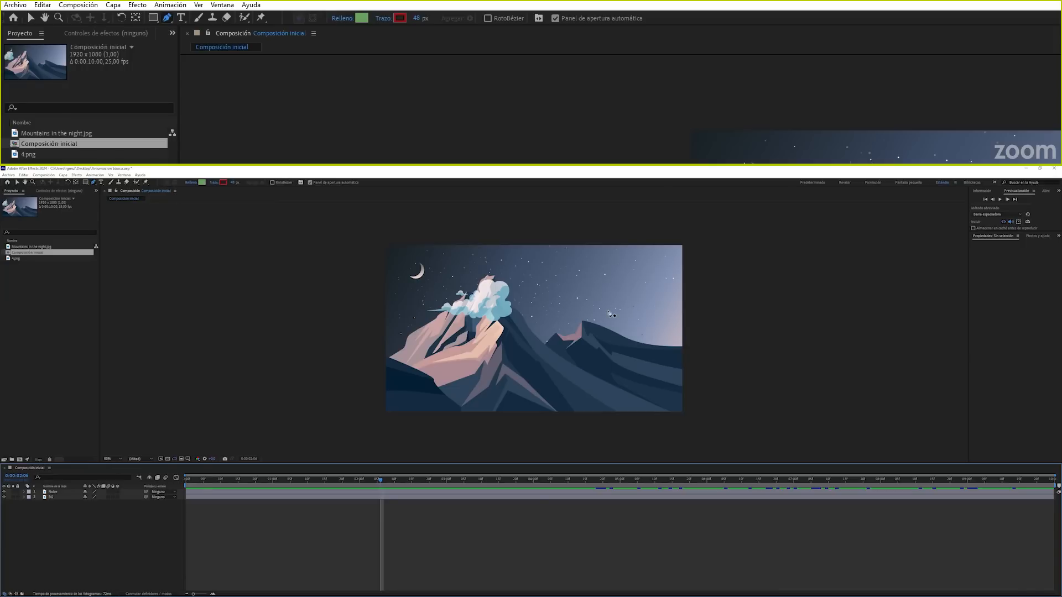
# Draw a five-pointed star with an outer radius of about 113 in the sky beside the cloud, using Herramienta Estrella.
pyautogui.click(153, 18)
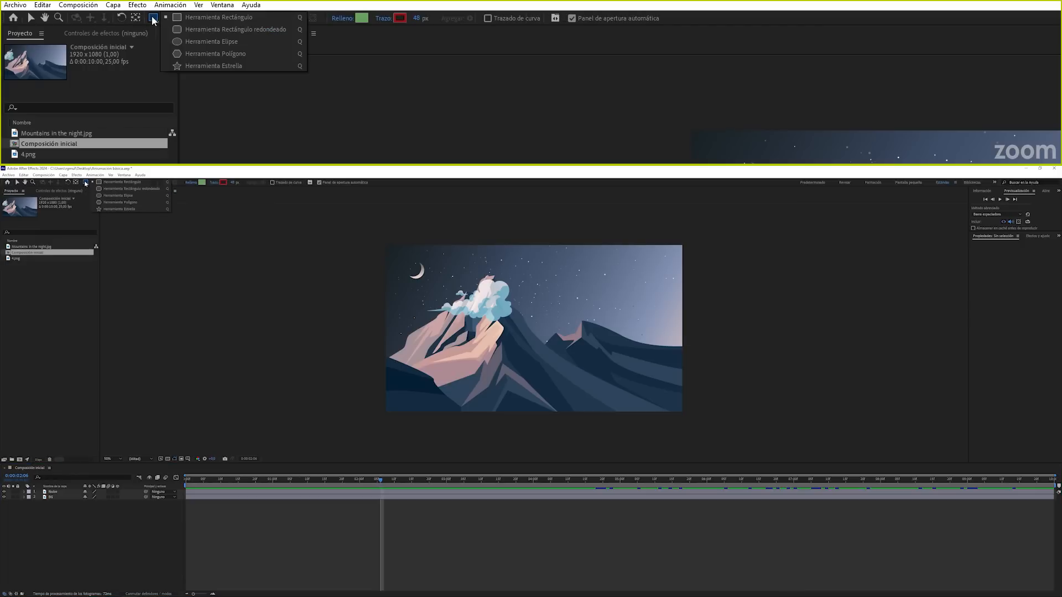
pyautogui.click(223, 67)
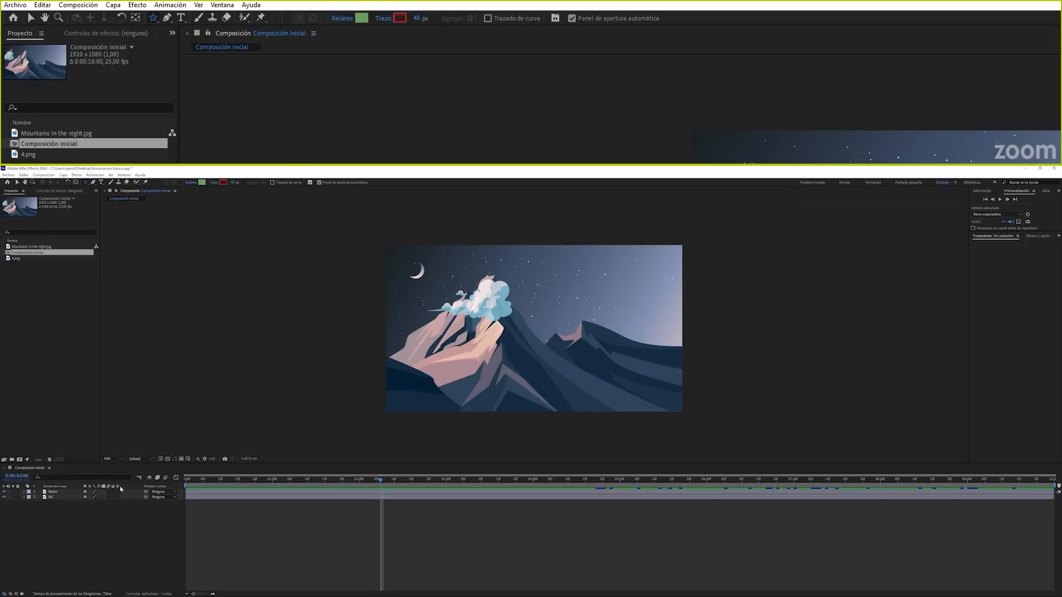
pyautogui.click(53, 499)
pyautogui.moveTo(568, 296); pyautogui.dragTo(580, 310)
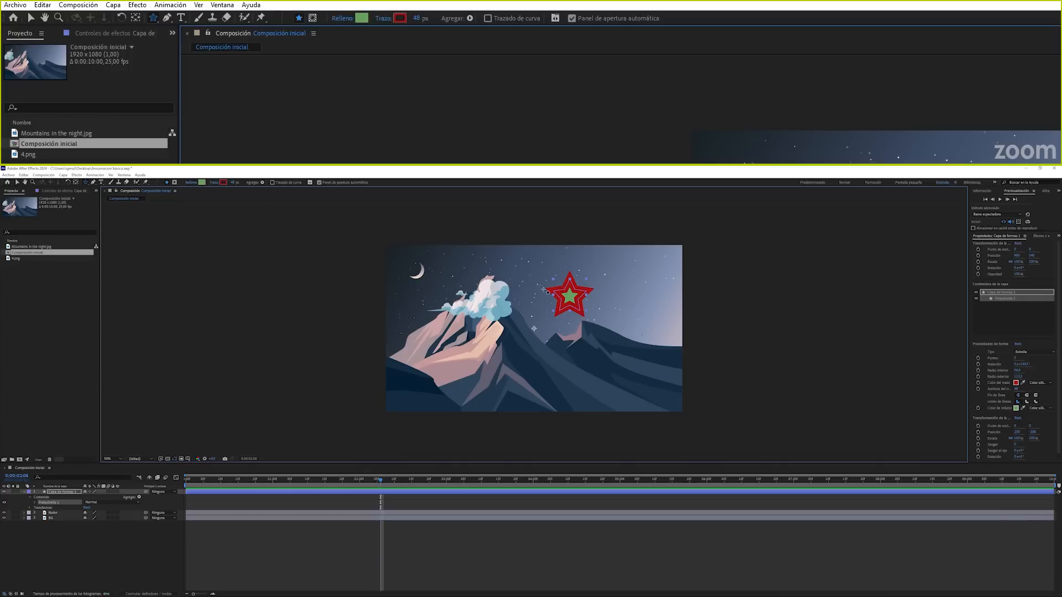
# Change the star's fill to a pale yellow and set its stroke to Ninguno.
pyautogui.click(202, 183)
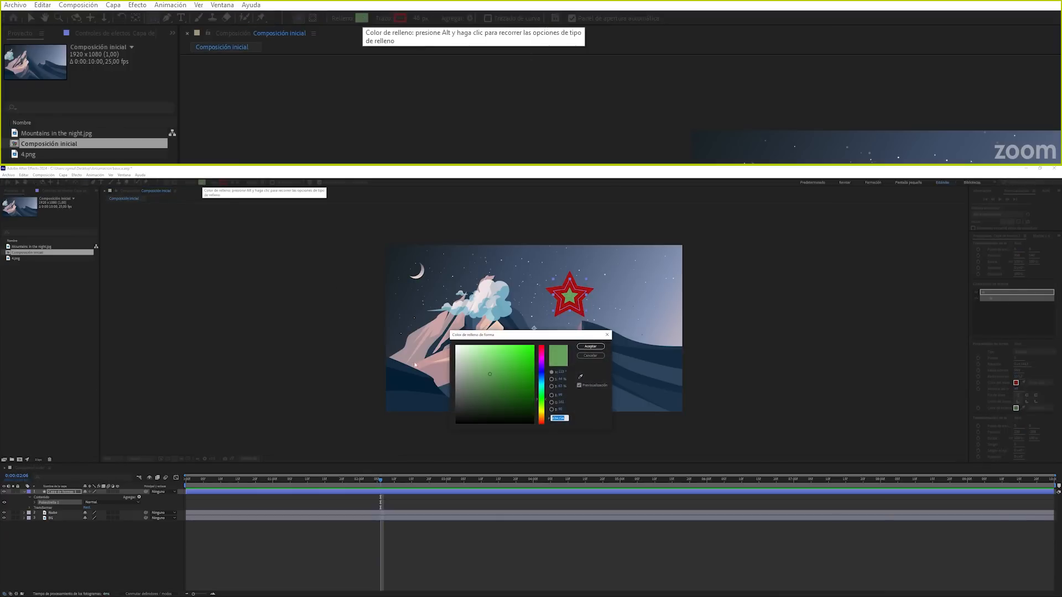
pyautogui.moveTo(541, 399); pyautogui.dragTo(541, 411)
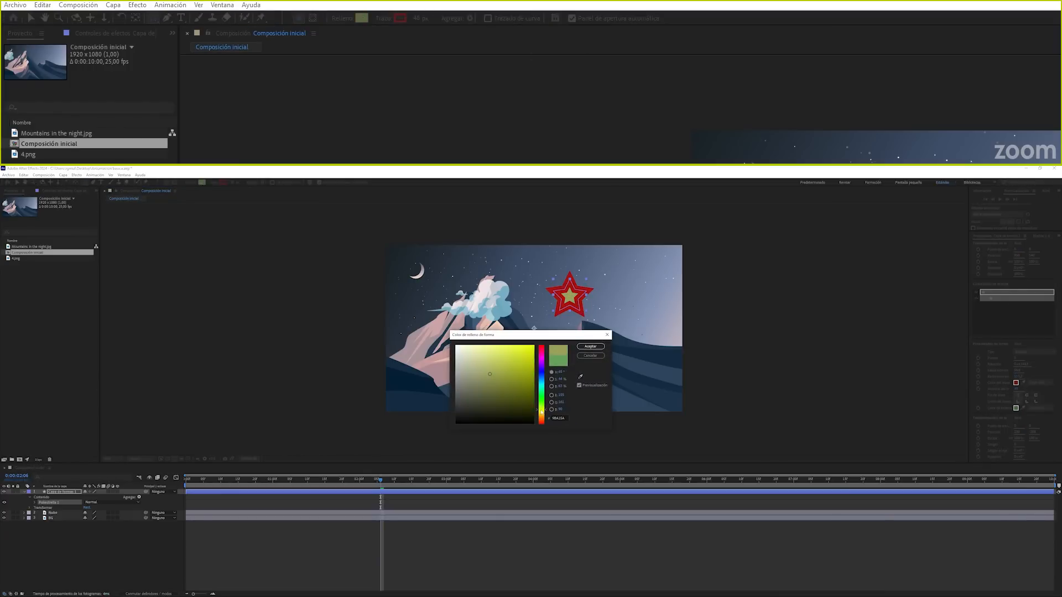
pyautogui.moveTo(470, 363); pyautogui.dragTo(468, 355)
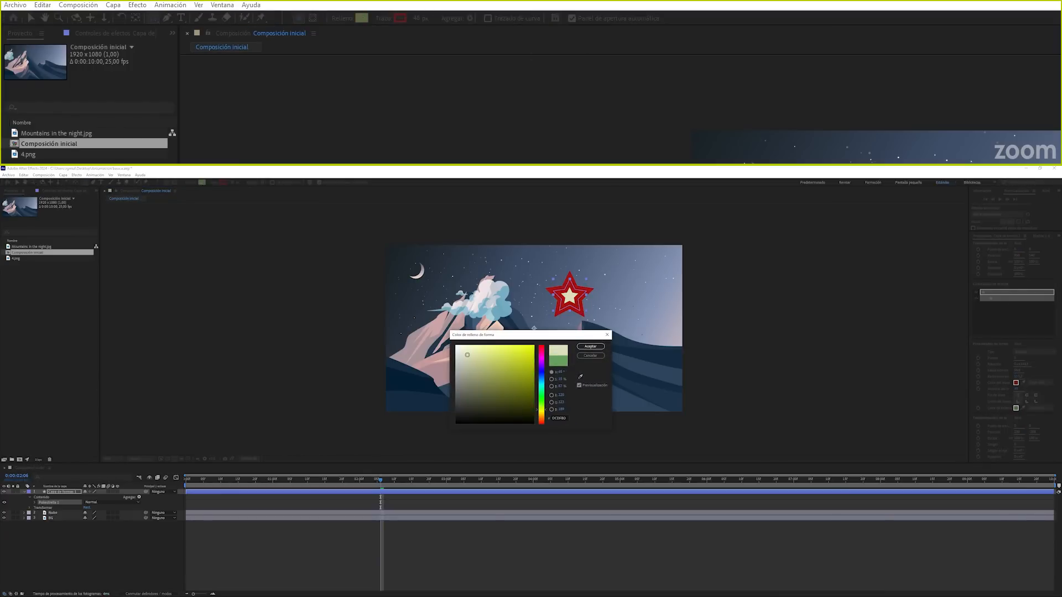
pyautogui.click(590, 347)
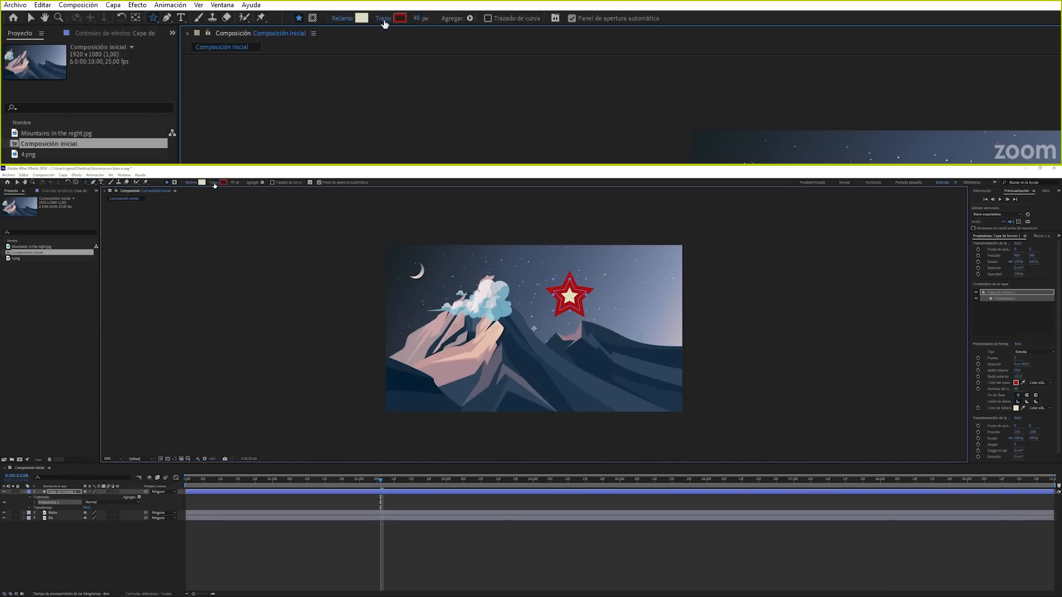
pyautogui.click(214, 184)
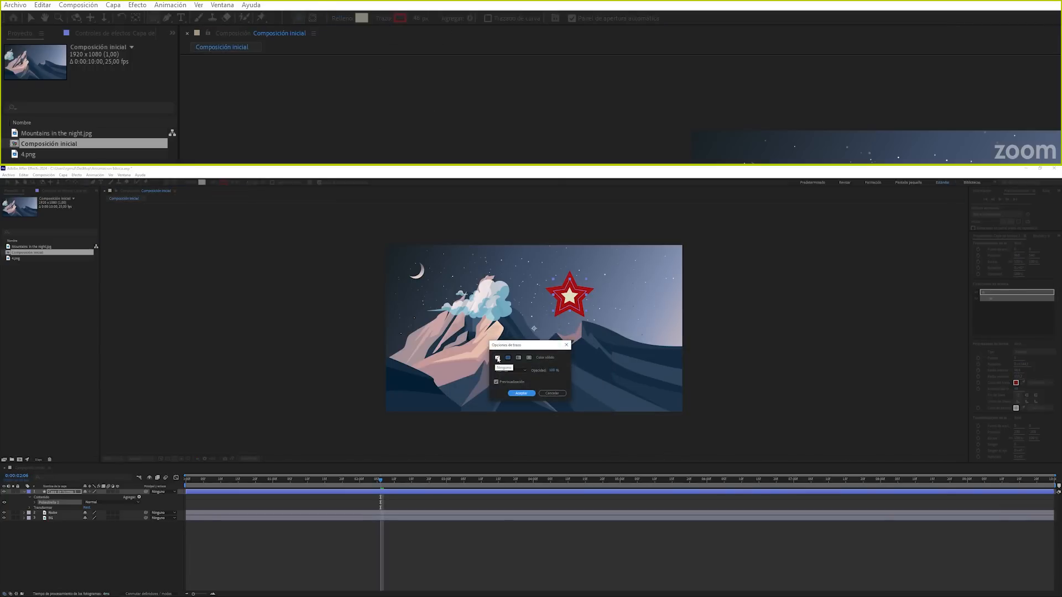
pyautogui.click(498, 358)
pyautogui.click(522, 393)
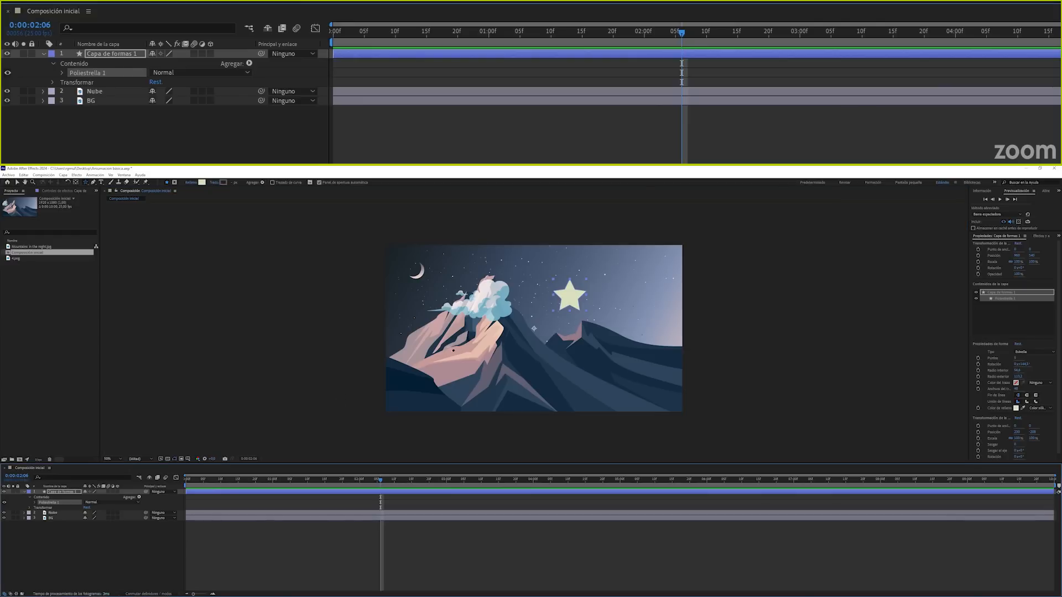
# In the star's path properties, set Puntos to 11, Rotación to about 163,3° and Radio interior to 27,6.
pyautogui.click(63, 72)
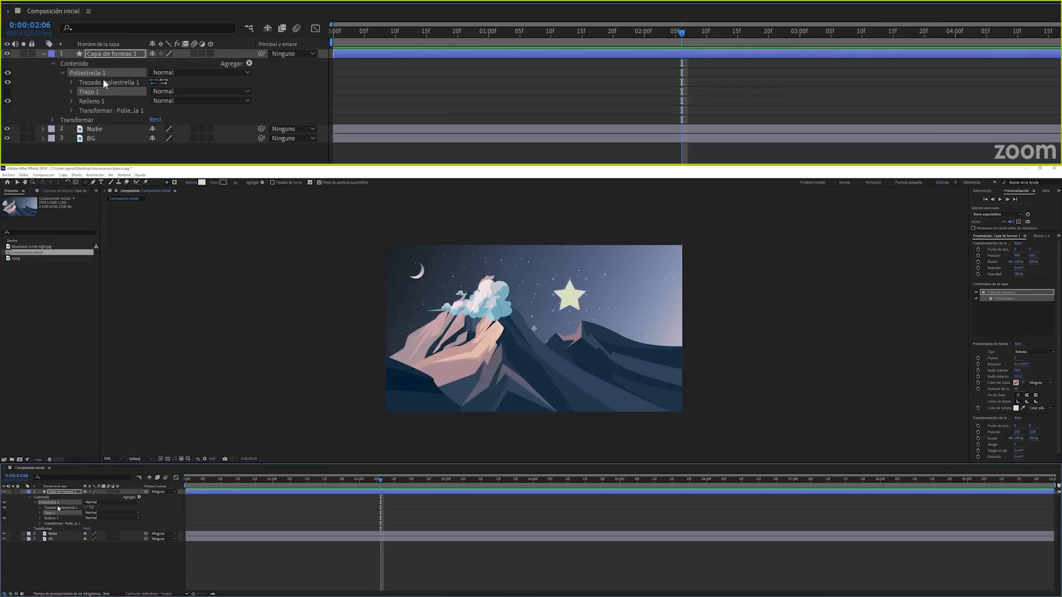
pyautogui.click(71, 82)
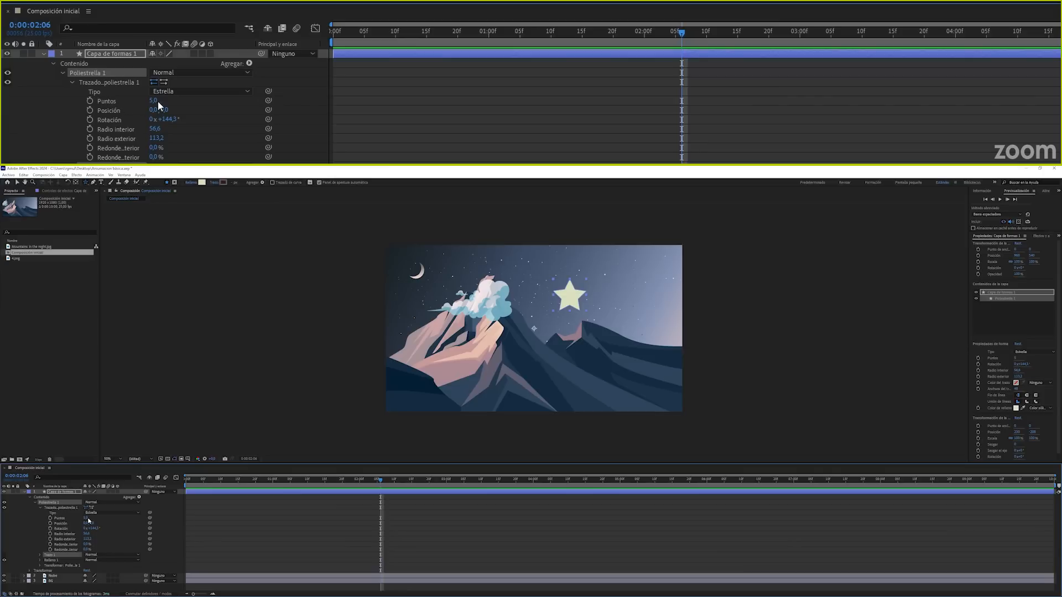
pyautogui.moveTo(158, 102); pyautogui.dragTo(156, 101)
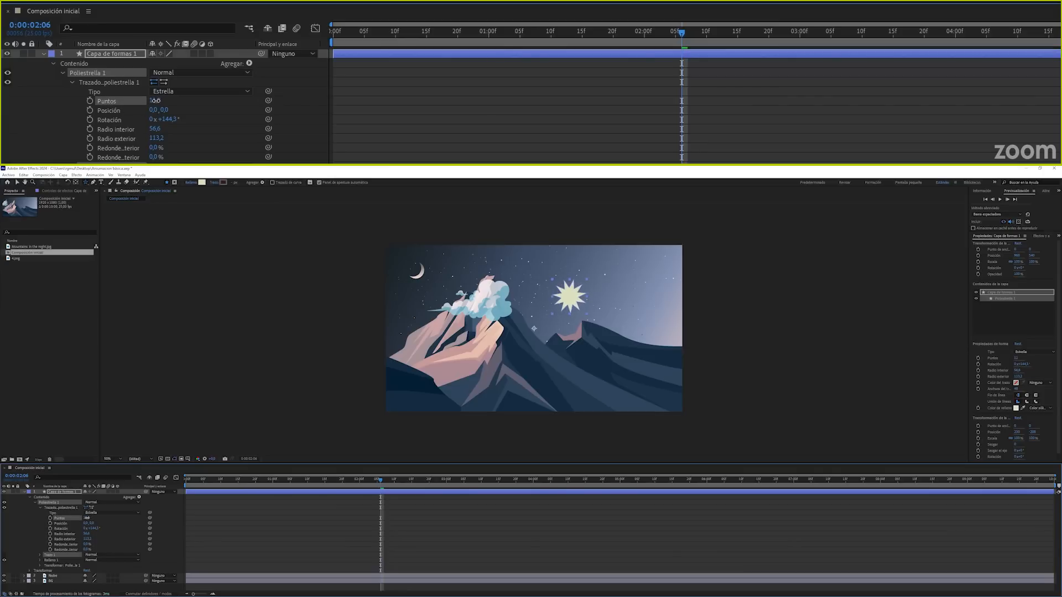
pyautogui.click(156, 100)
pyautogui.moveTo(169, 122); pyautogui.dragTo(140, 130)
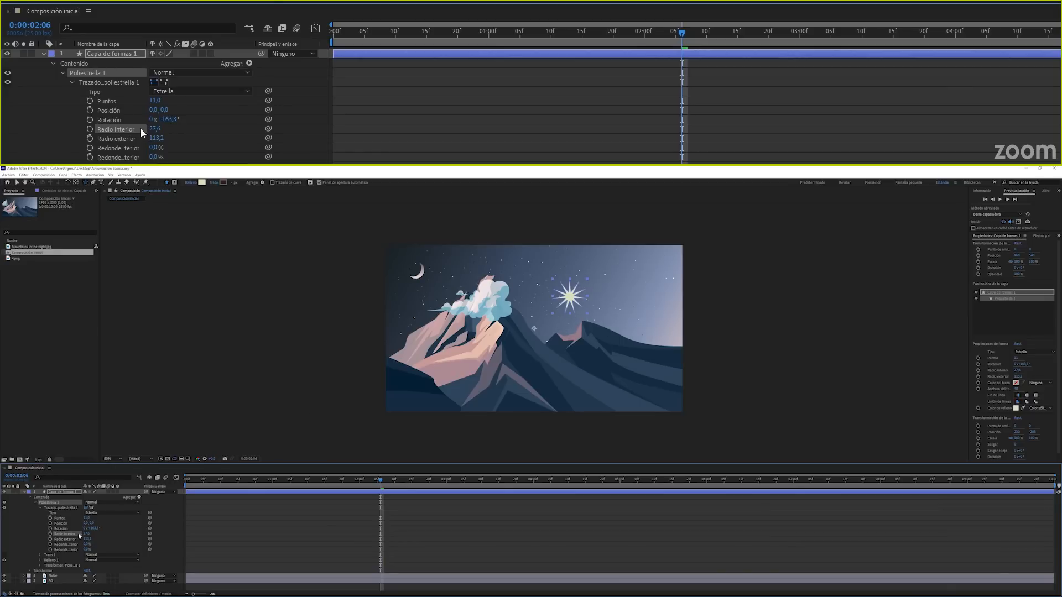
# Set the star's Radio interior to 21,6, Radio exterior to 102,2, Redondez interior to -81 % and Redondez exterior to -4 %.
pyautogui.click(108, 140)
pyautogui.moveTo(161, 144)
pyautogui.mouseDown()
pyautogui.moveTo(206, 141)
pyautogui.moveTo(171, 143)
pyautogui.moveTo(147, 127)
pyautogui.moveTo(154, 139)
pyautogui.moveTo(142, 139)
pyautogui.moveTo(149, 128)
pyautogui.mouseUp()
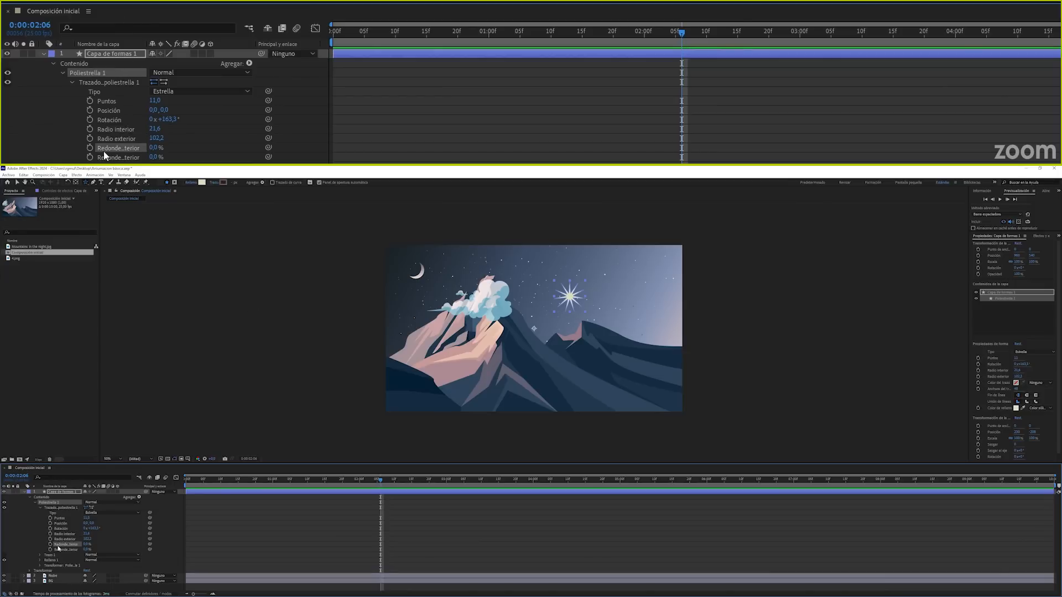
pyautogui.click(153, 148)
pyautogui.moveTo(153, 149); pyautogui.dragTo(110, 151)
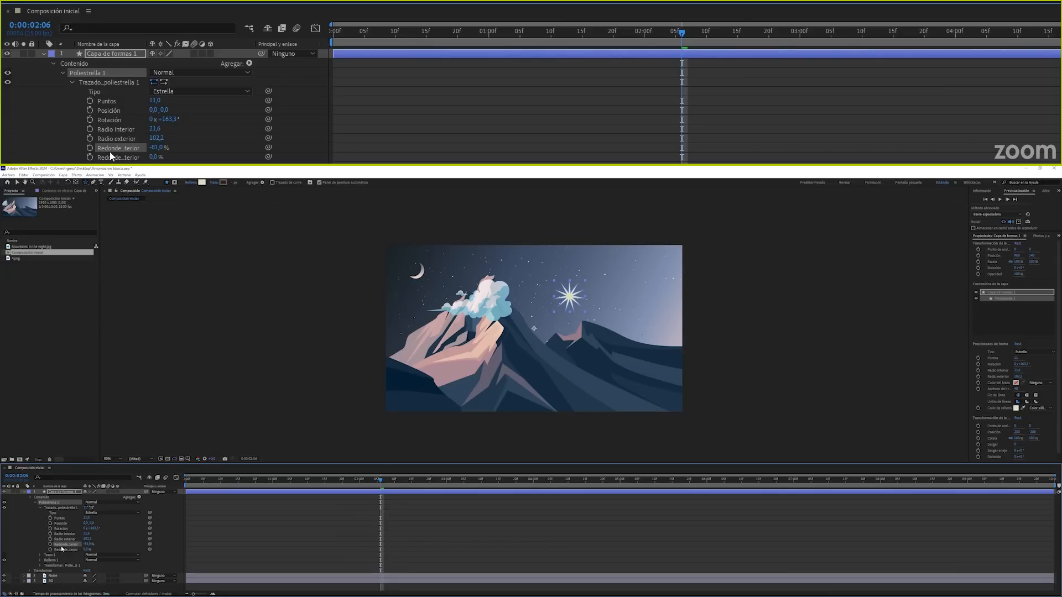
pyautogui.click(145, 158)
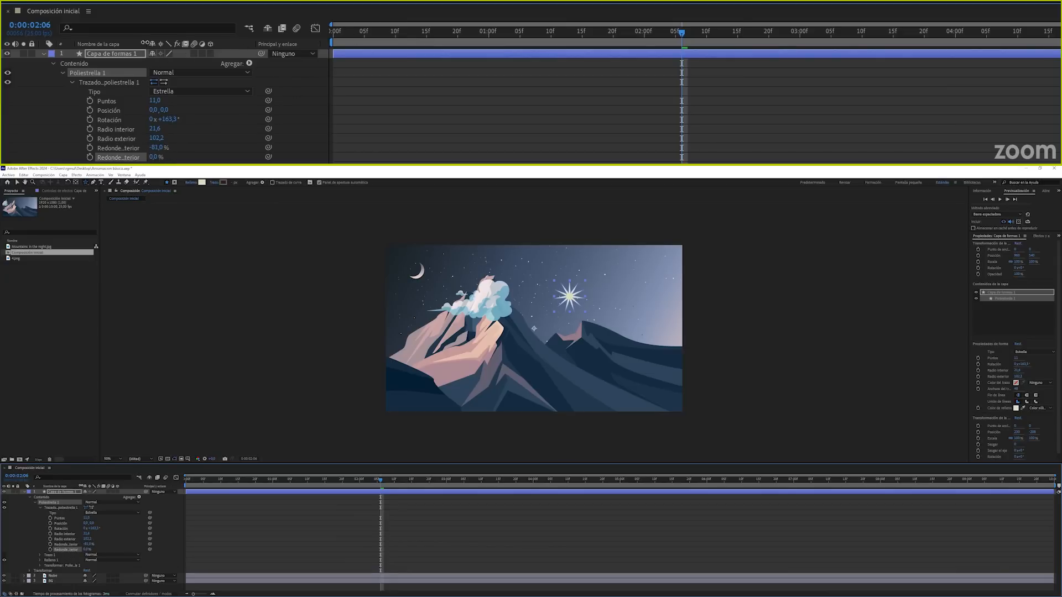
pyautogui.moveTo(144, 43); pyautogui.dragTo(173, 43)
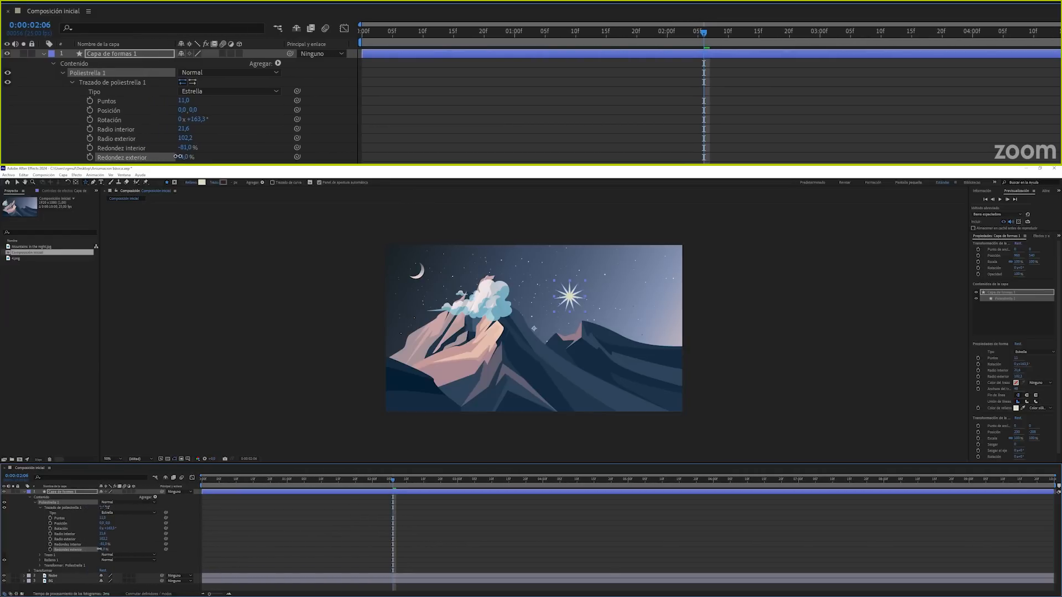
pyautogui.moveTo(177, 156); pyautogui.dragTo(179, 159)
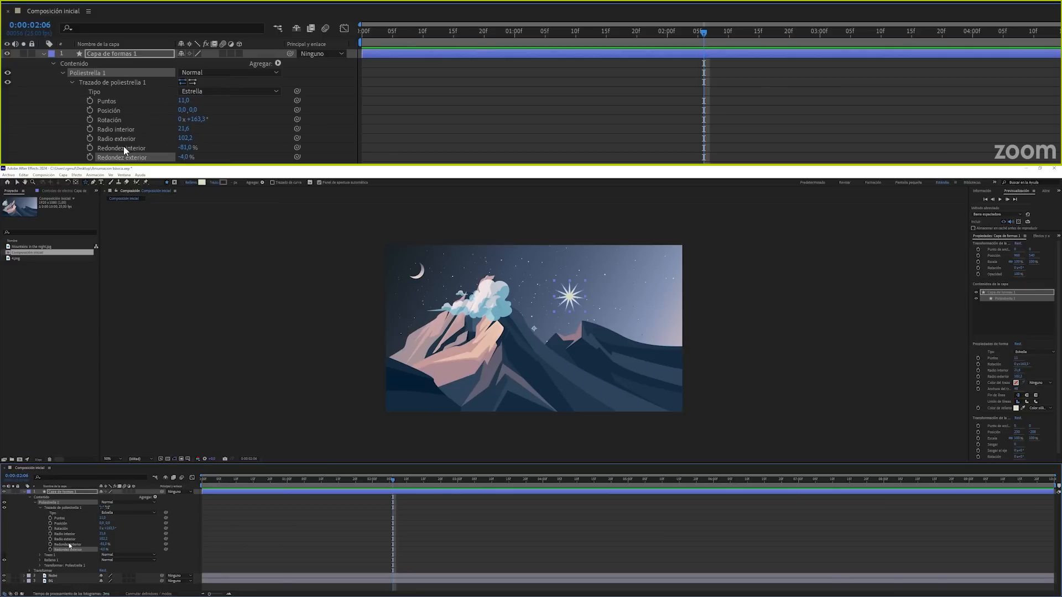
# Show only the Escala property of Capa de formas 1 and start its animation with a keyframe at 0:00:01:00.
pyautogui.click(128, 54)
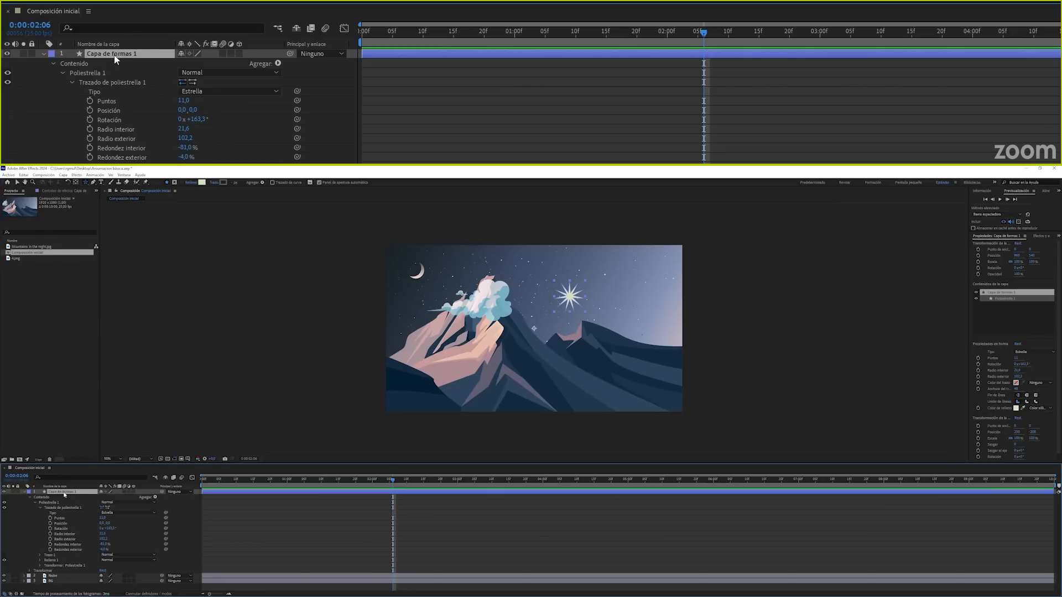
pyautogui.press('s')
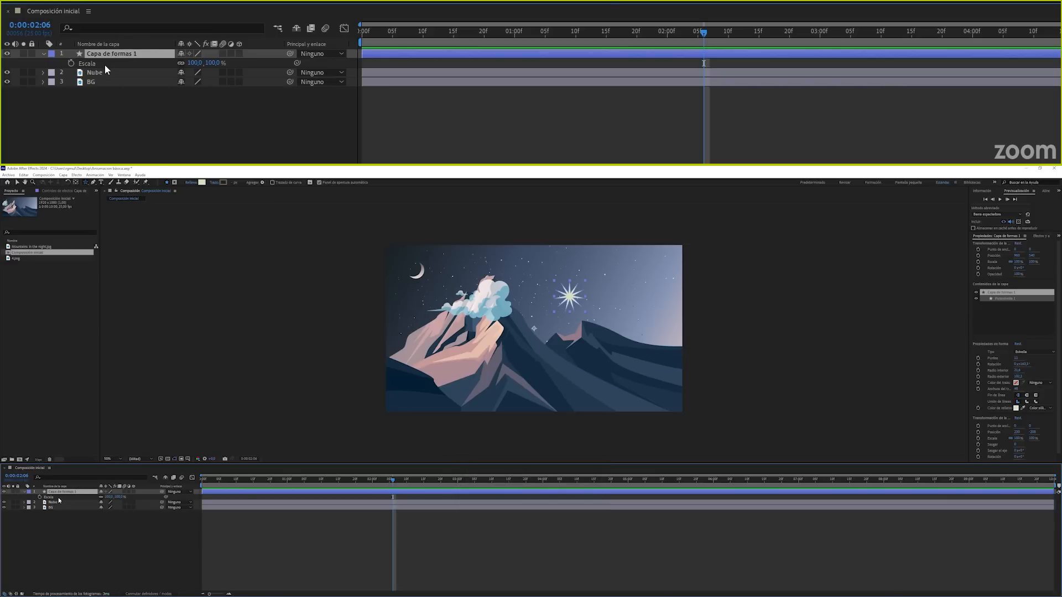
pyautogui.moveTo(433, 31); pyautogui.dragTo(516, 33)
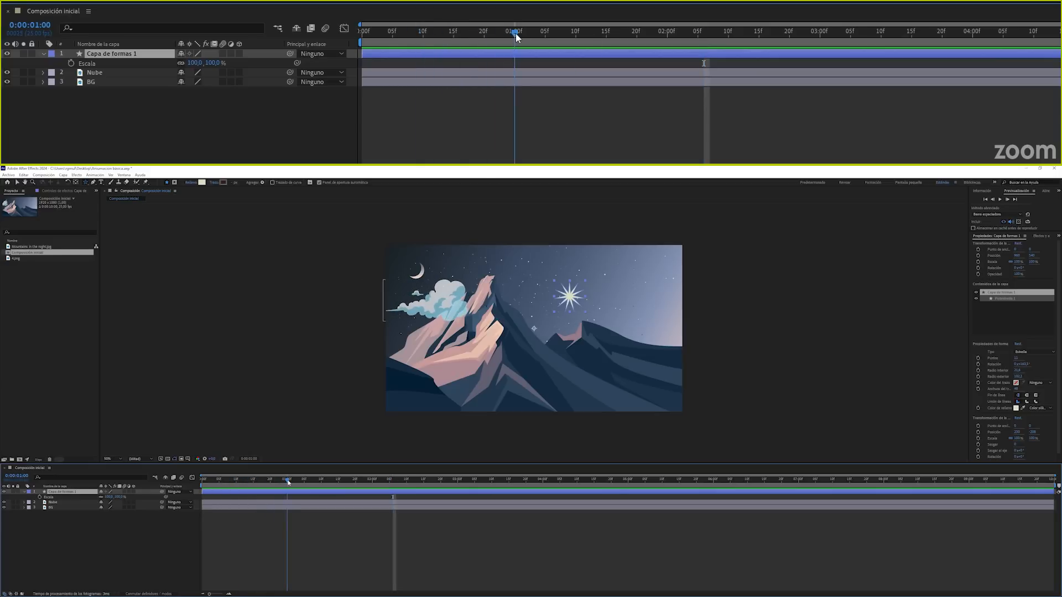
pyautogui.click(81, 66)
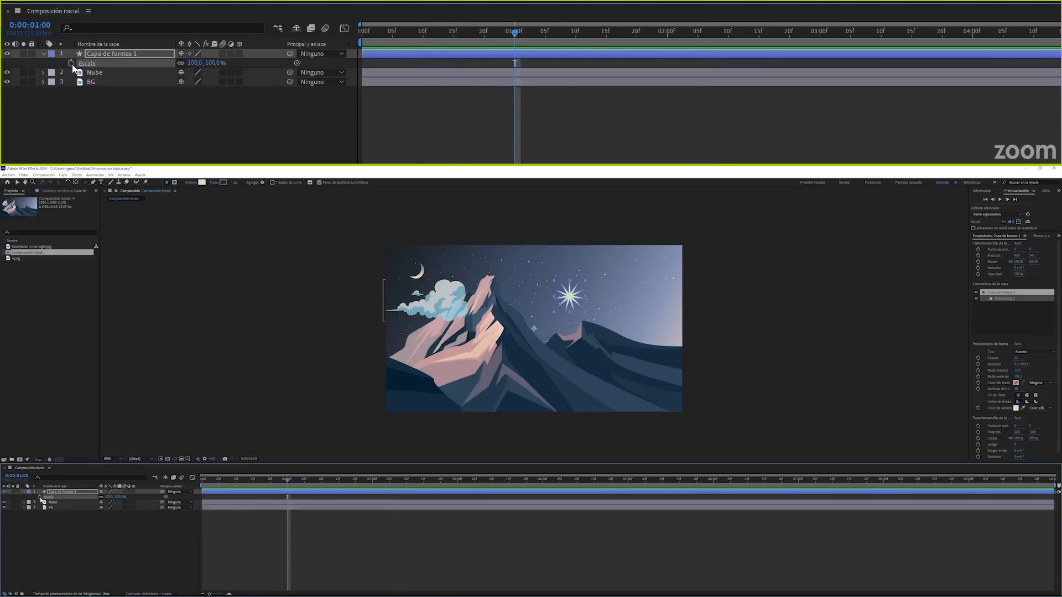
pyautogui.click(71, 63)
# Add an Escala keyframe of 150 % at 0:00:02:00 to the star layer.
pyautogui.moveTo(532, 31); pyautogui.dragTo(669, 35)
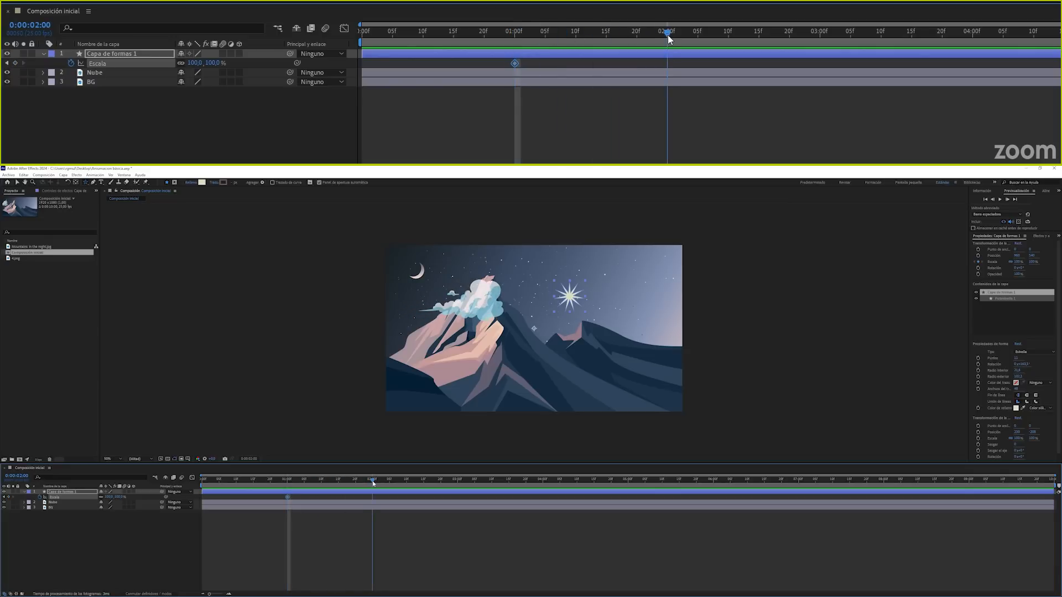
pyautogui.click(214, 63)
pyautogui.write('150')
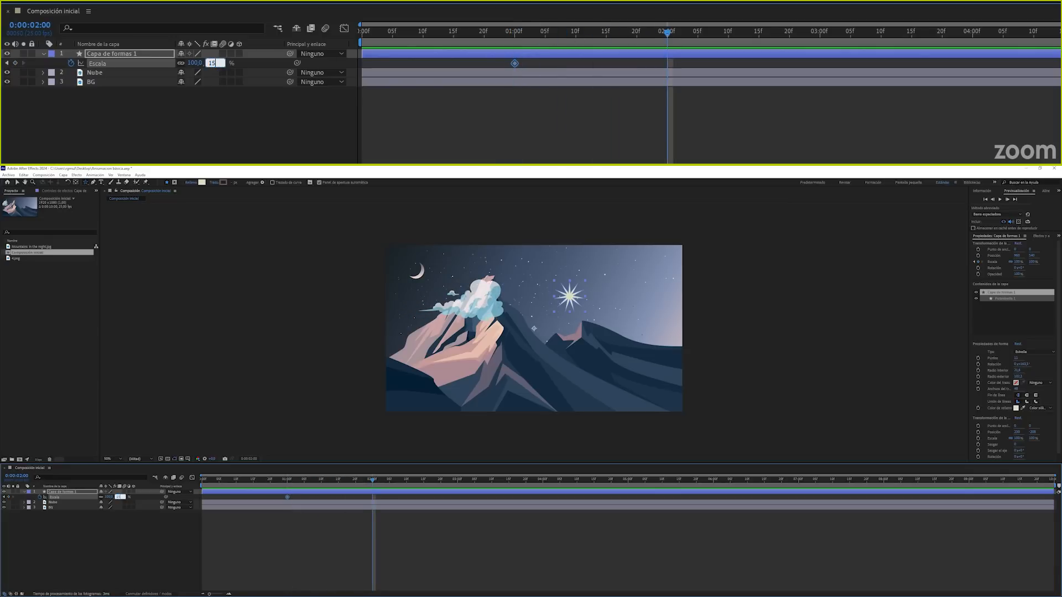
pyautogui.press('Return')
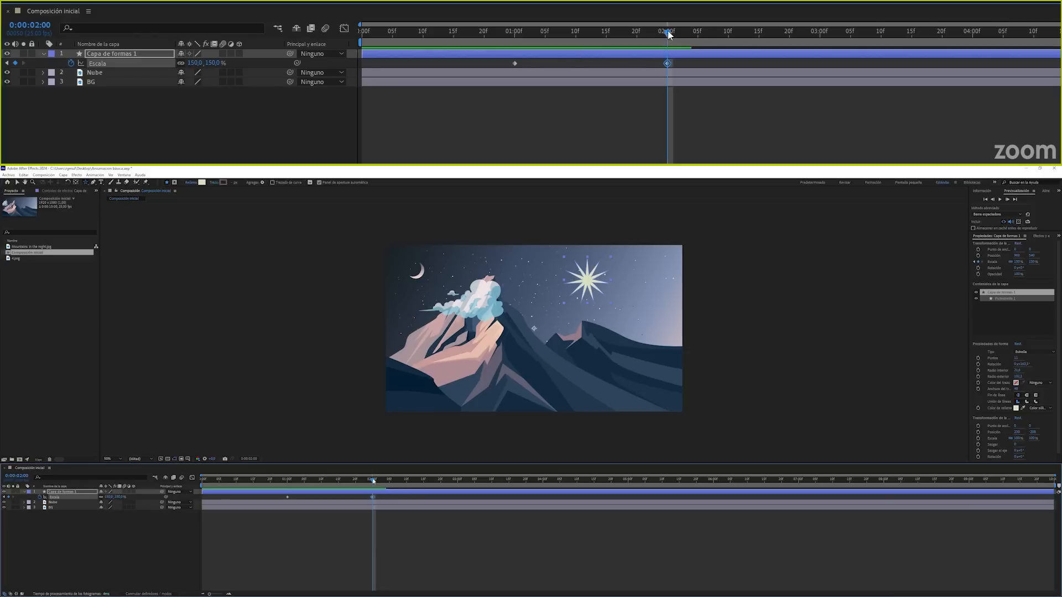
# Scrub between the star's two Escala keyframes and expand the layer's transform properties to examine its Punto de anclaje.
pyautogui.moveTo(667, 33); pyautogui.dragTo(601, 35)
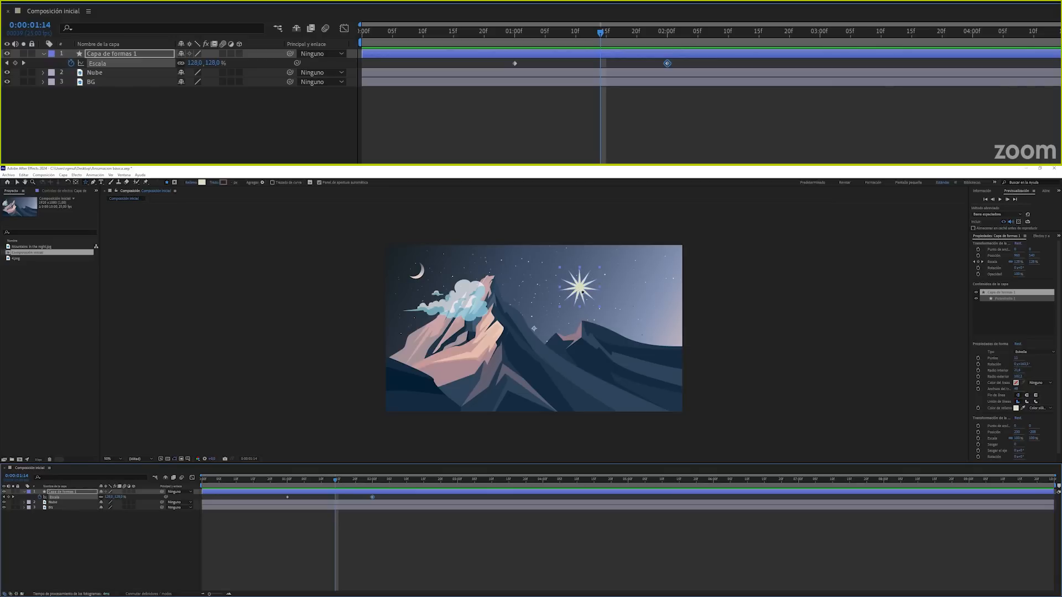
pyautogui.click(42, 53)
pyautogui.click(44, 54)
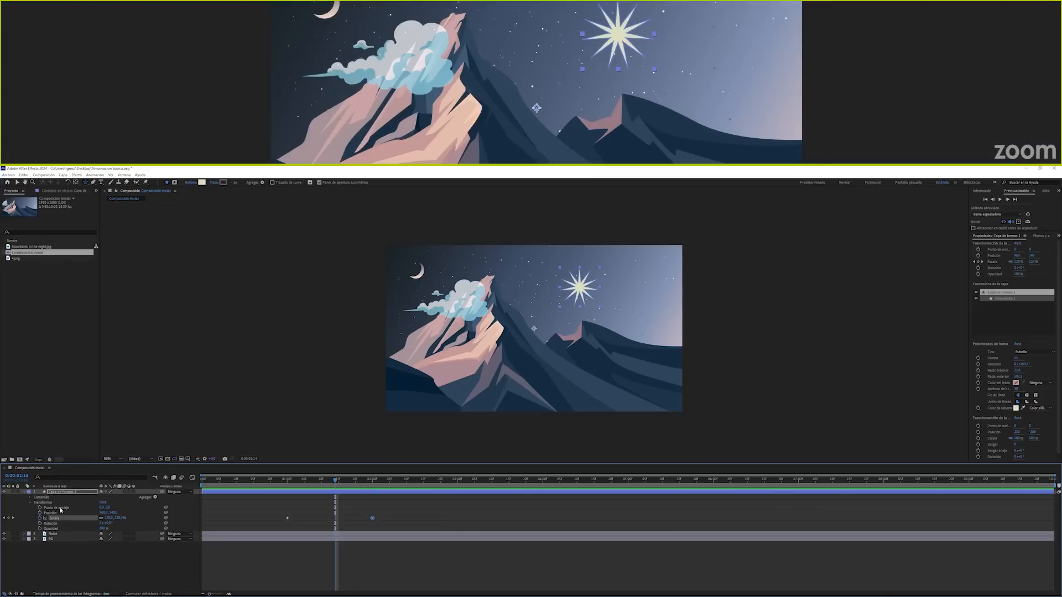
pyautogui.click(58, 508)
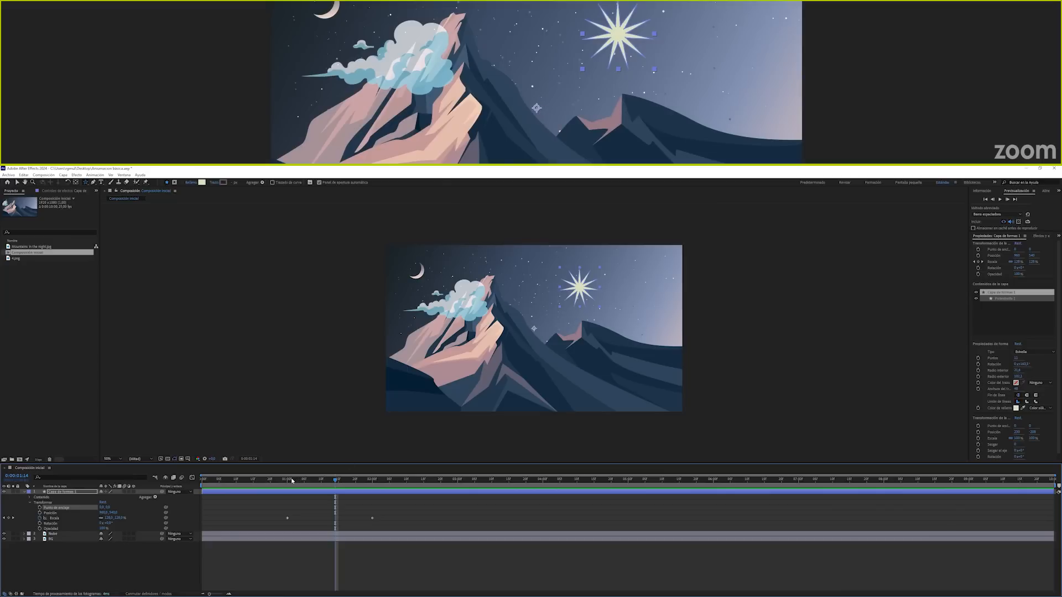
pyautogui.moveTo(296, 480); pyautogui.dragTo(338, 486)
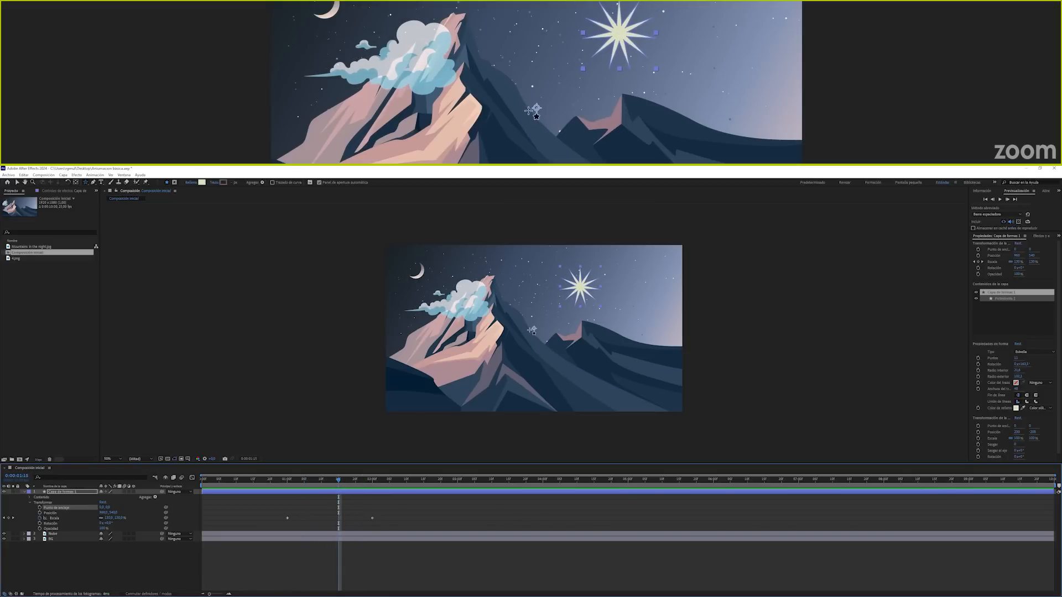
pyautogui.click(17, 182)
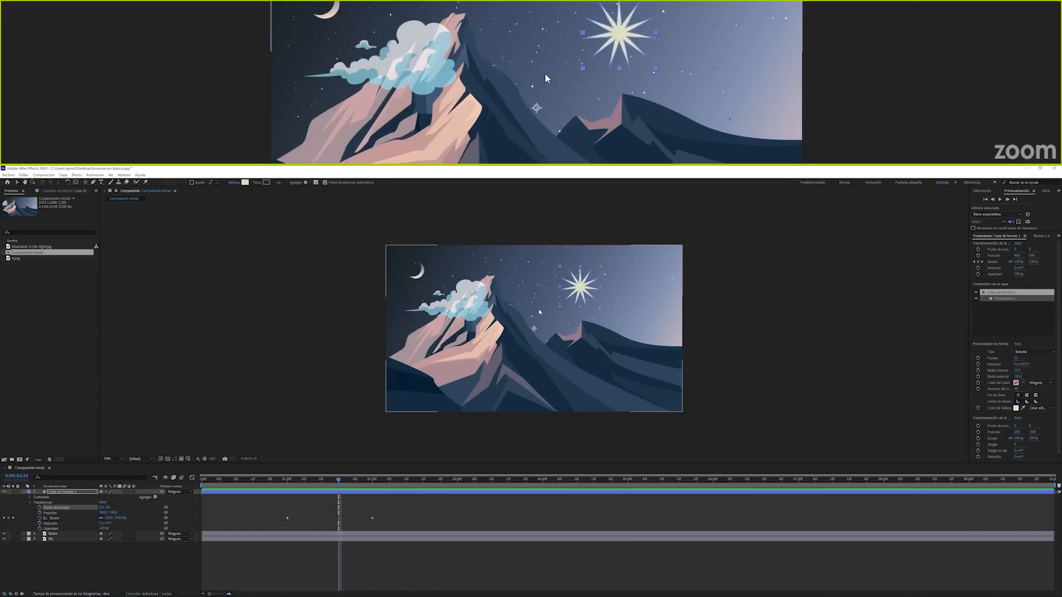
pyautogui.moveTo(530, 332); pyautogui.dragTo(497, 379)
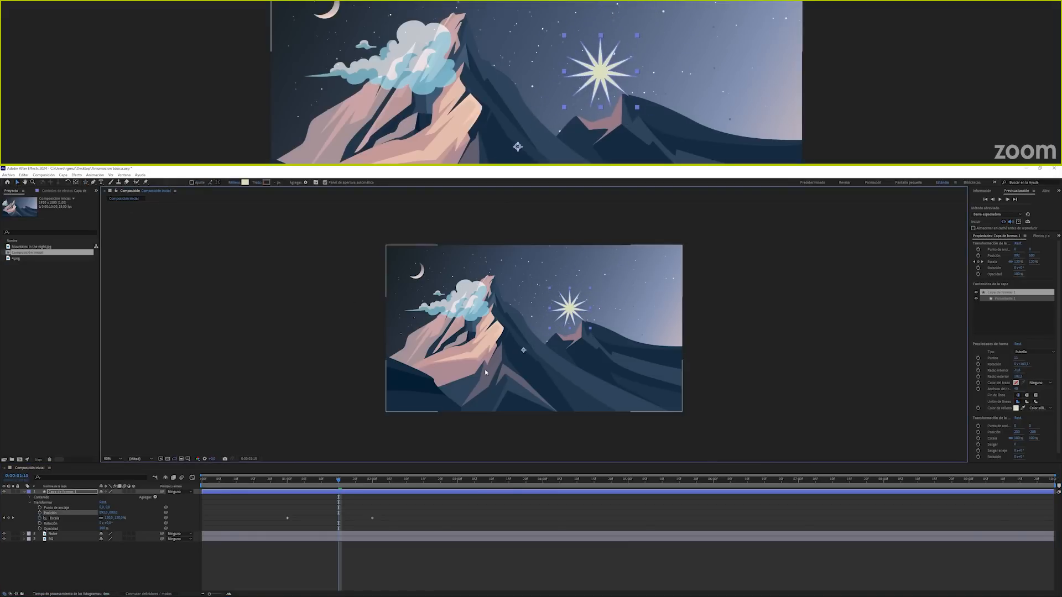
pyautogui.hotkey('ctrl', 'z')
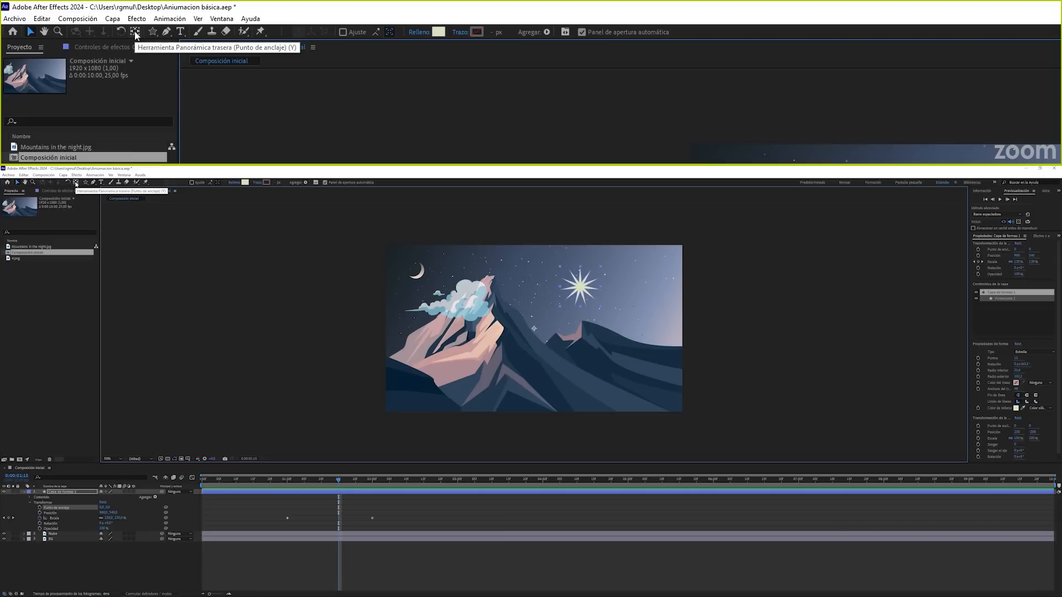
# Move the star layer's anchor point to the centre of the star with Herramienta Panorámica trasera and check the scaling.
pyautogui.click(76, 185)
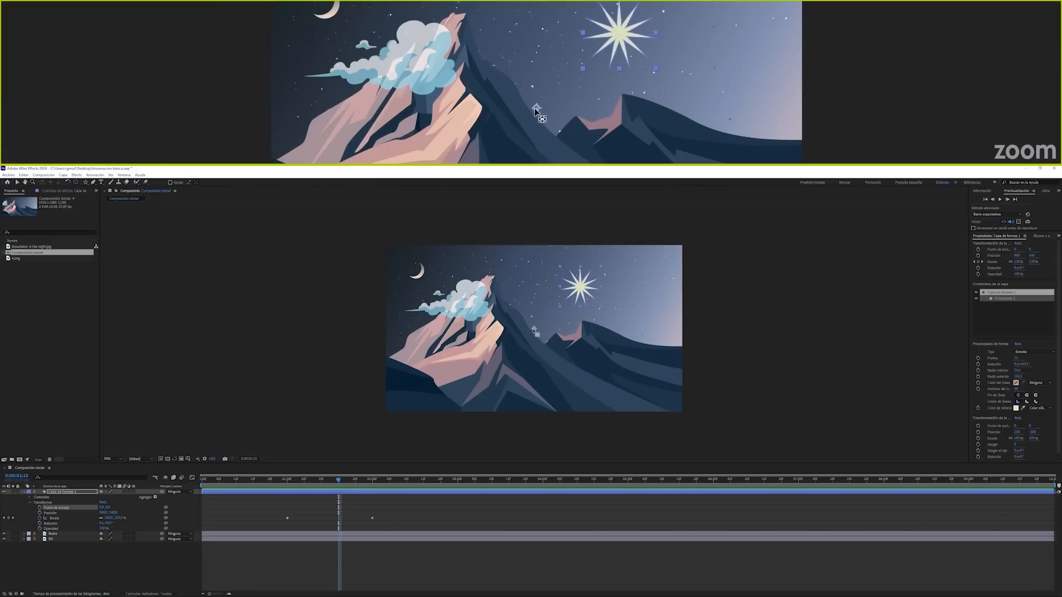
pyautogui.moveTo(534, 329); pyautogui.dragTo(580, 286)
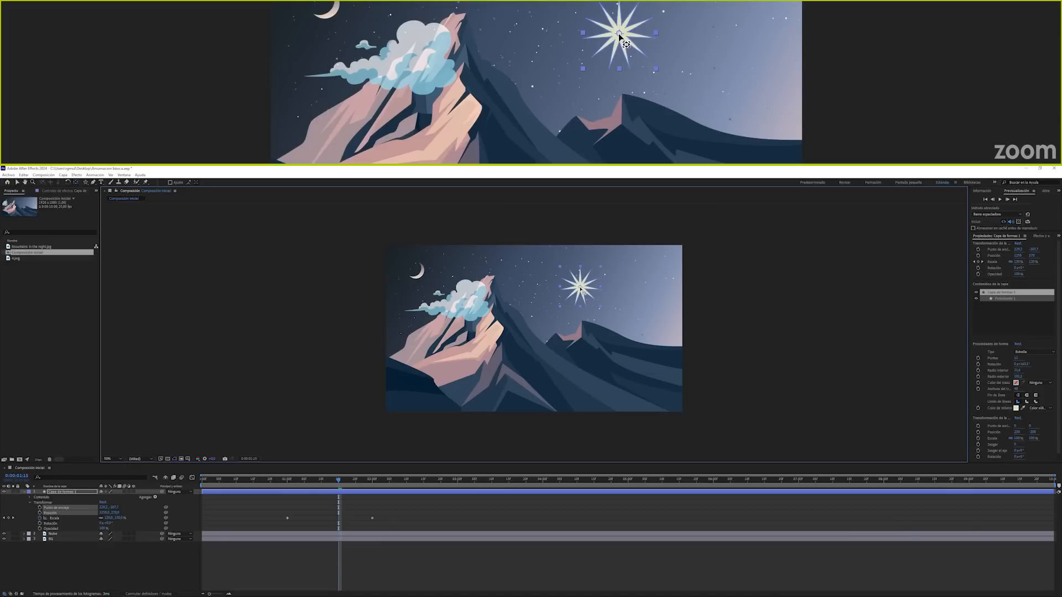
pyautogui.click(339, 481)
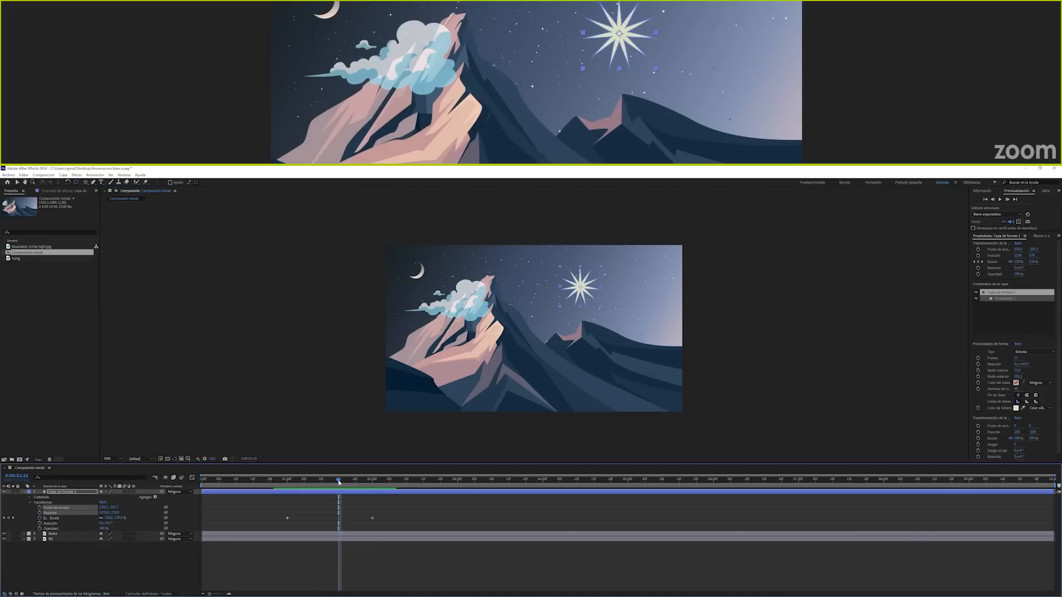
pyautogui.moveTo(339, 481)
pyautogui.mouseDown()
pyautogui.moveTo(291, 489)
pyautogui.moveTo(363, 486)
pyautogui.moveTo(347, 479)
pyautogui.mouseUp()
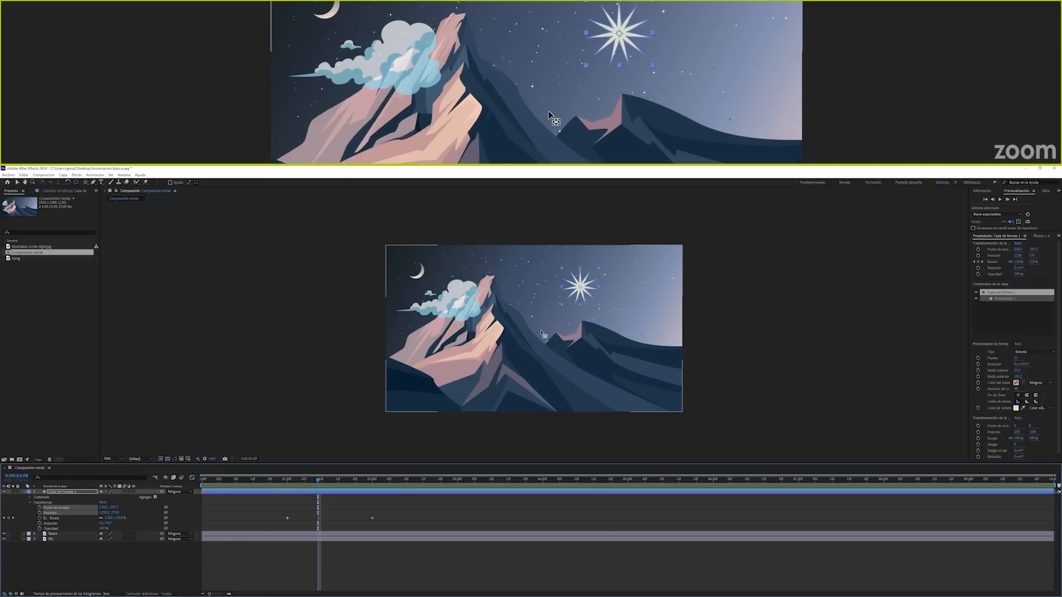
# Play the star's scale animation from 0:00:01:00 and return the playhead to that time.
pyautogui.moveTo(318, 480); pyautogui.dragTo(287, 482)
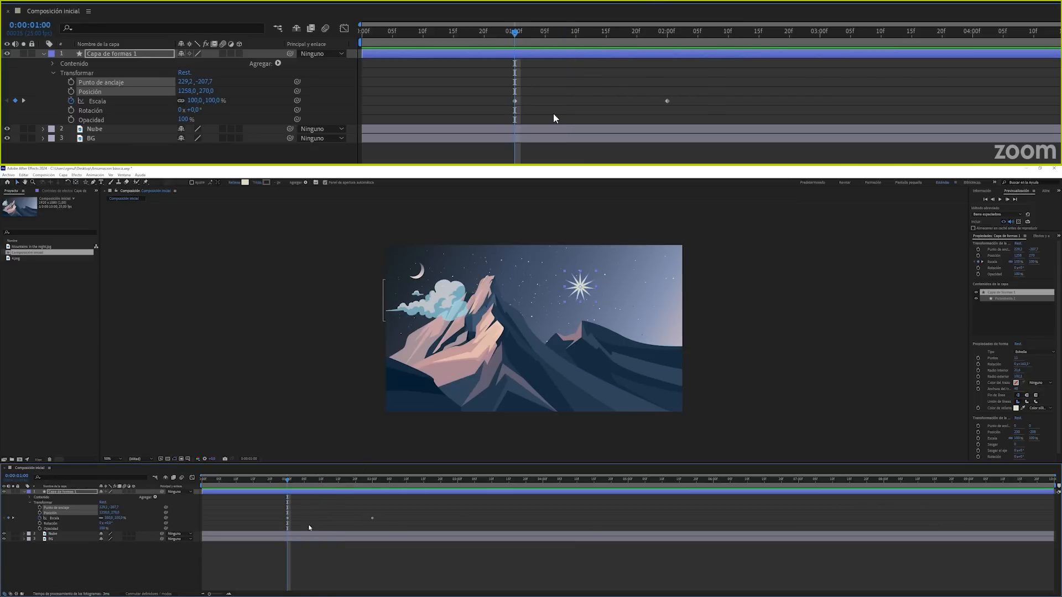
pyautogui.press('space')
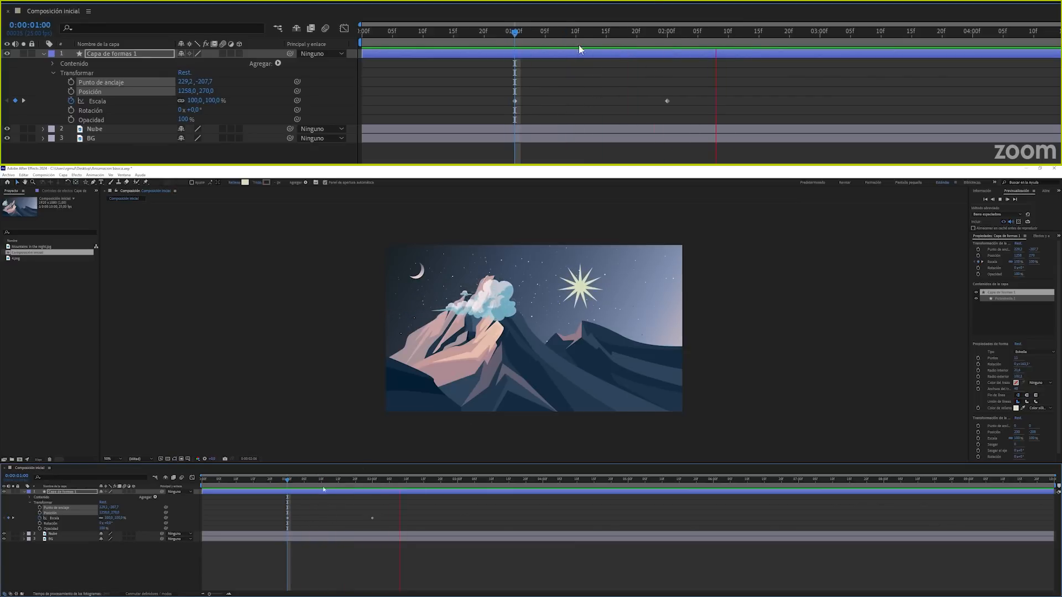
pyautogui.click(287, 481)
pyautogui.moveTo(286, 481)
pyautogui.mouseDown()
pyautogui.moveTo(381, 479)
pyautogui.moveTo(276, 484)
pyautogui.moveTo(360, 481)
pyautogui.moveTo(288, 492)
pyautogui.mouseUp()
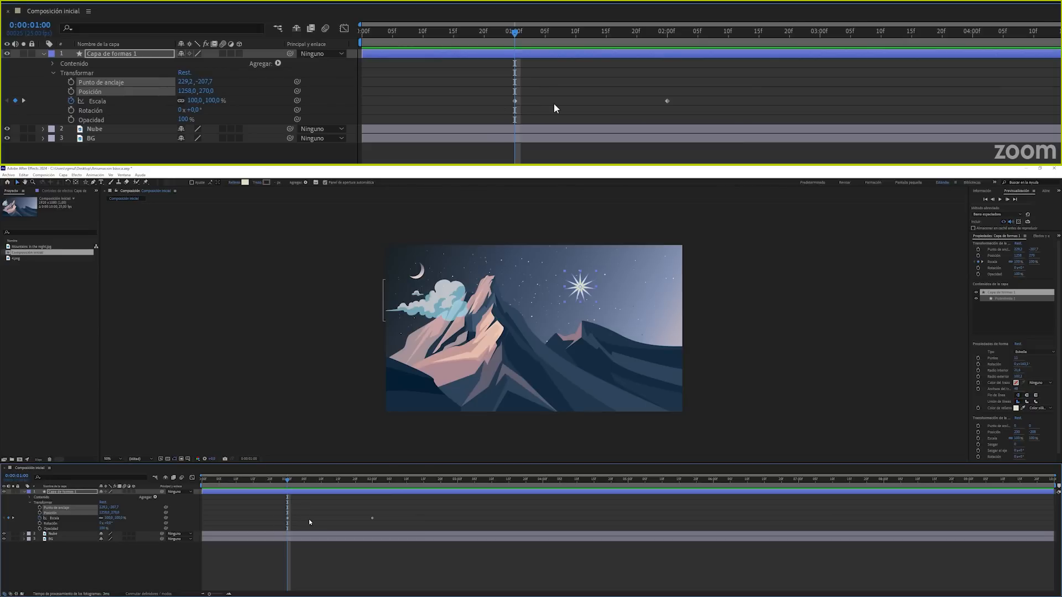
# Set the star layer's Escala keyframe at 0:00:01:00 to 0 %.
pyautogui.moveTo(516, 103)
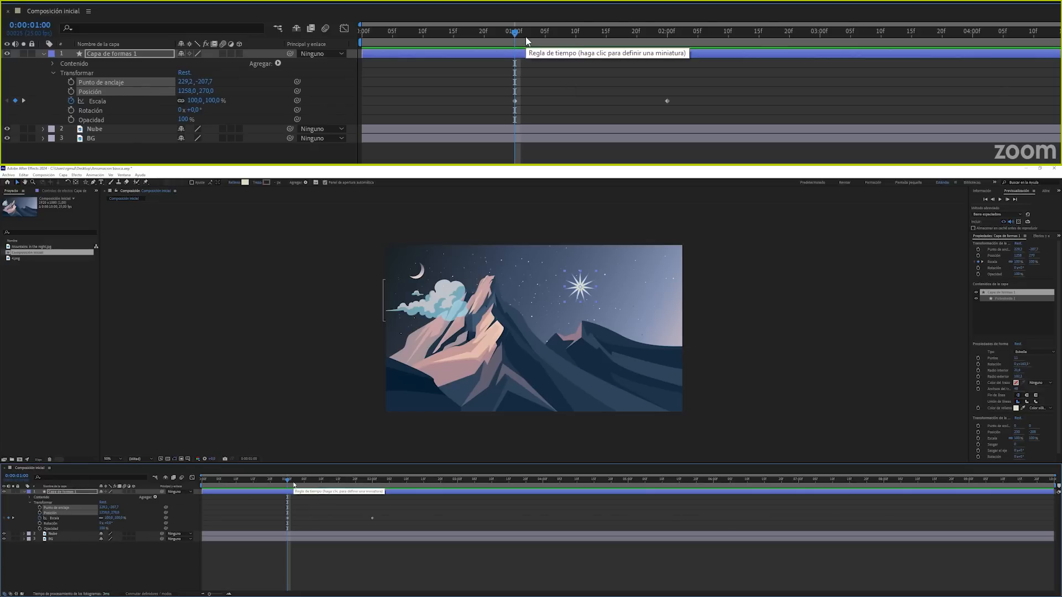
pyautogui.click(515, 101)
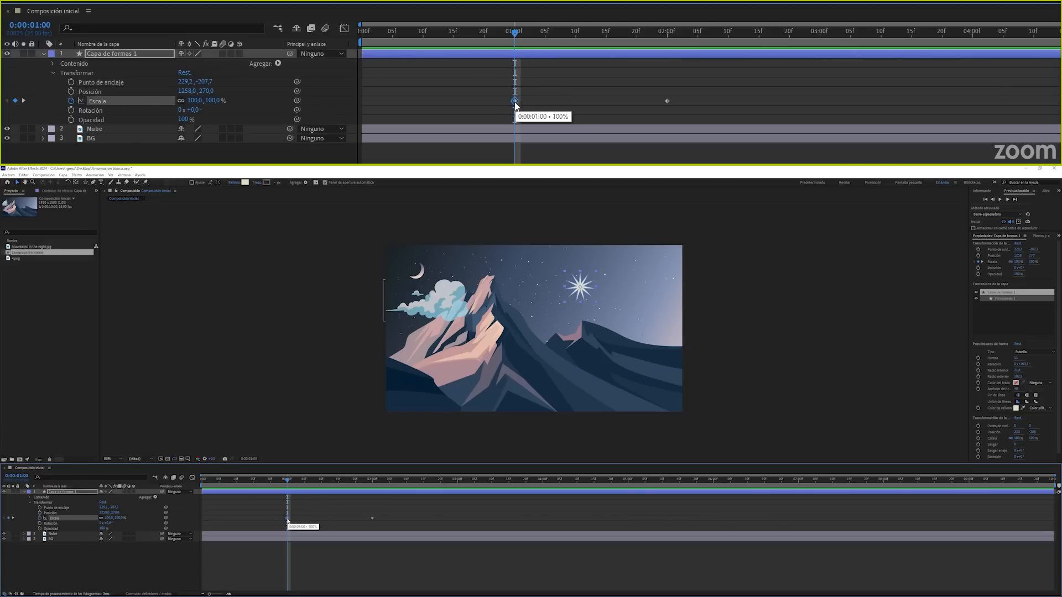
pyautogui.click(194, 100)
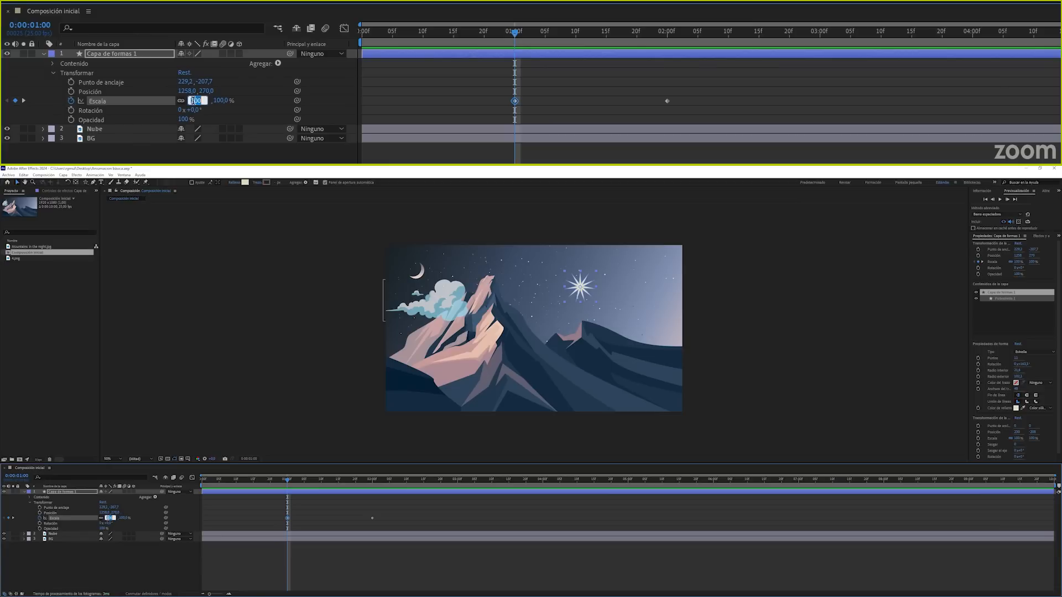
pyautogui.write('0')
pyautogui.press('Return')
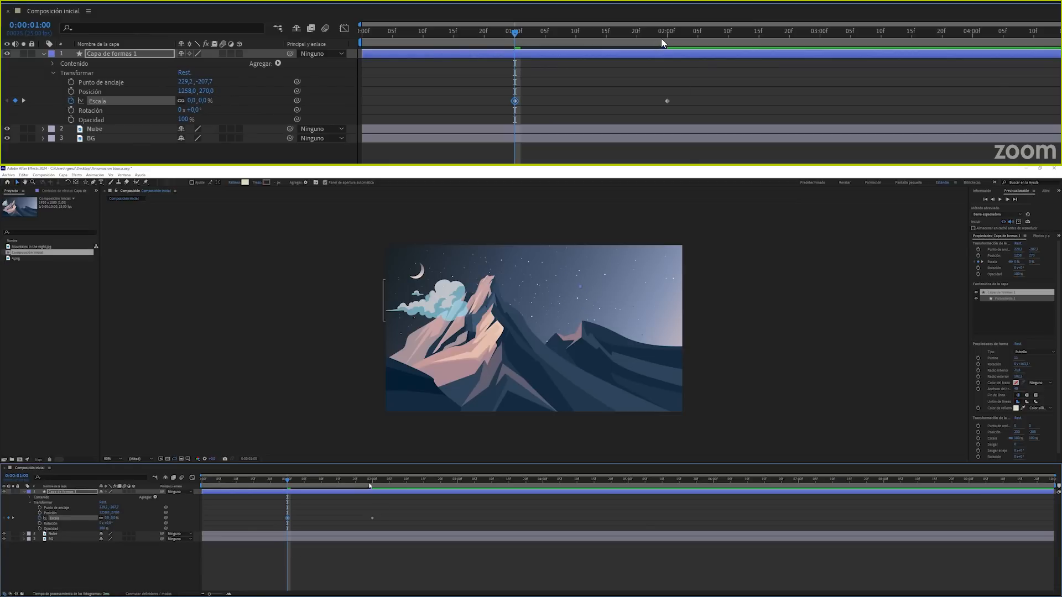
# Set the star layer's Escala keyframe at 0:00:02:00 to 100 %.
pyautogui.moveTo(662, 38); pyautogui.dragTo(668, 35)
pyautogui.click(213, 100)
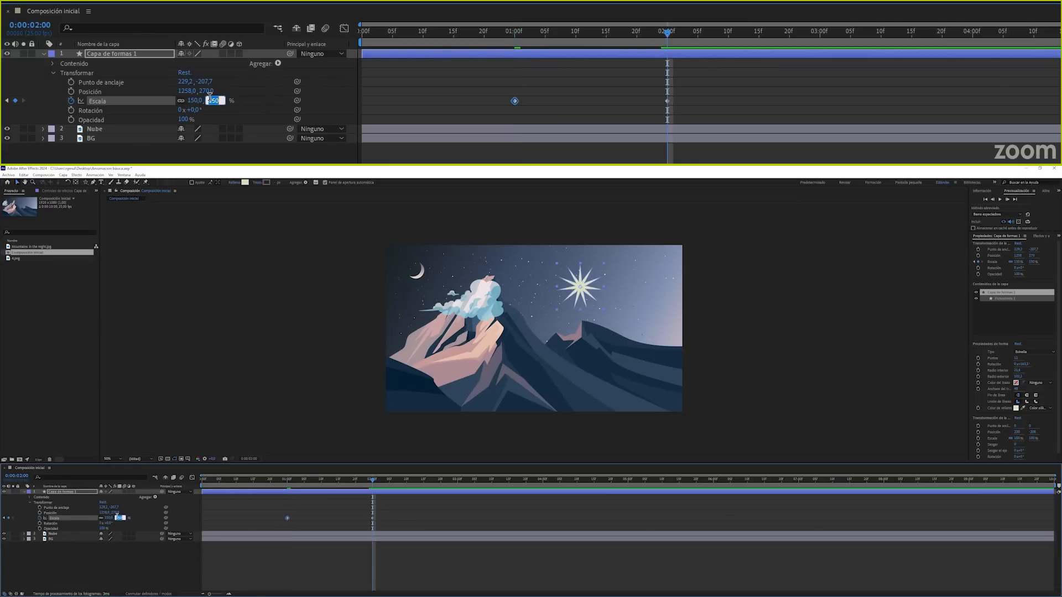
pyautogui.write('100')
pyautogui.press('Return')
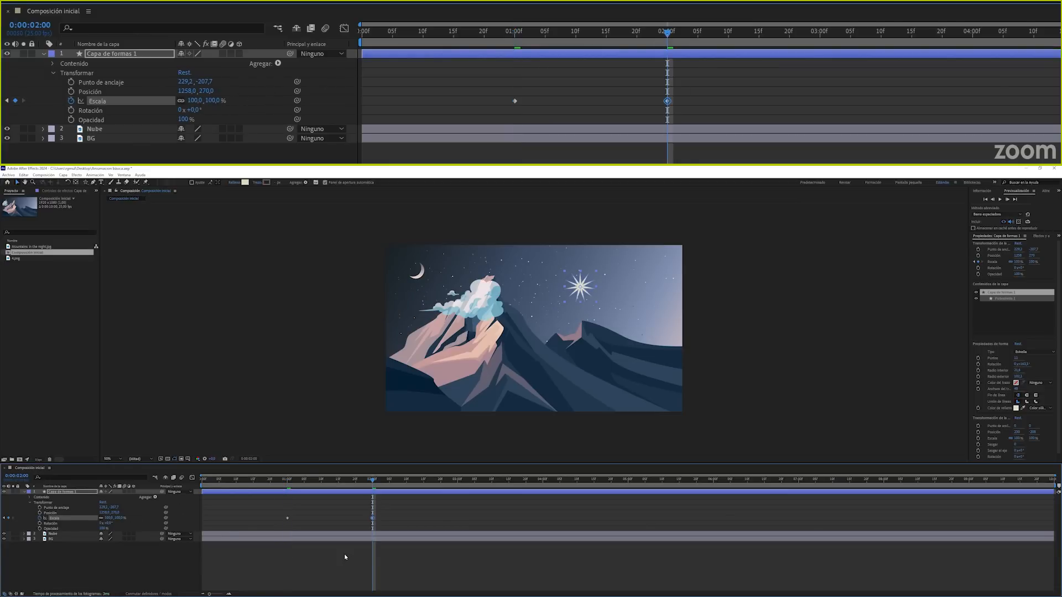
# Add an Escala keyframe of 0 % at 0:00:03:00 and play the star animation from 0:00:00:24.
pyautogui.moveTo(671, 33); pyautogui.dragTo(820, 33)
pyautogui.click(194, 100)
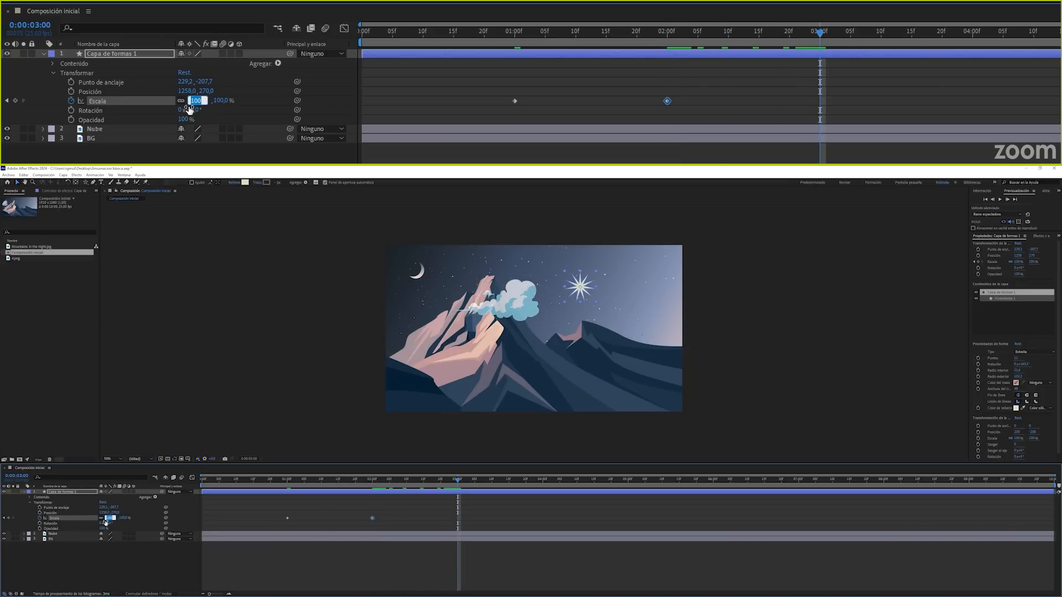
pyautogui.write('0')
pyautogui.press('Return')
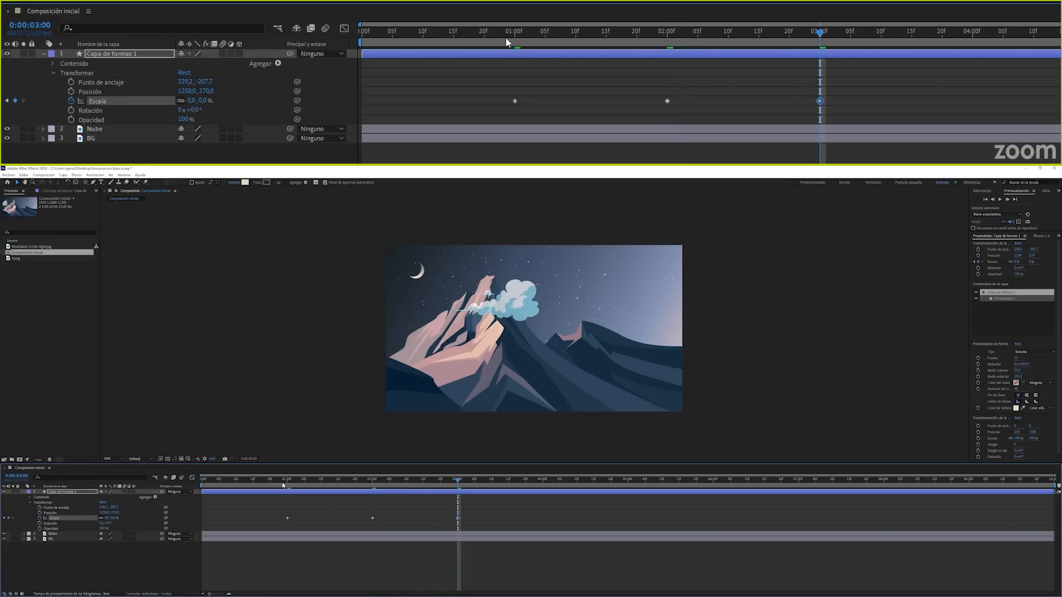
pyautogui.moveTo(518, 35); pyautogui.dragTo(510, 35)
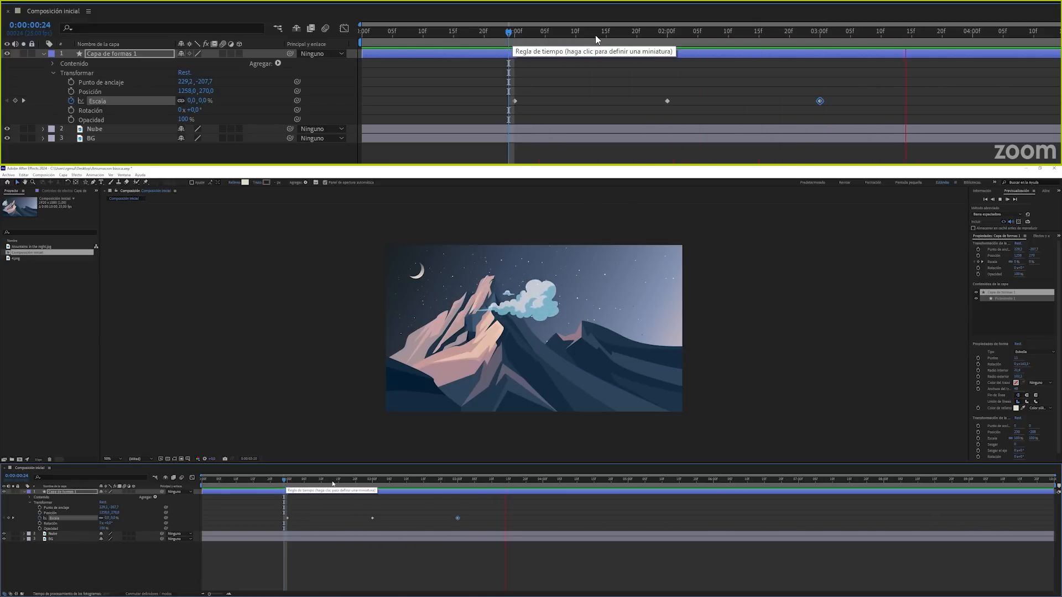
# Move the star layer's Escala keyframe at 0:00:02:00 to 0:00:01:10 and the one at 0:00:03:00 to 0:00:01:20.
pyautogui.press('space')
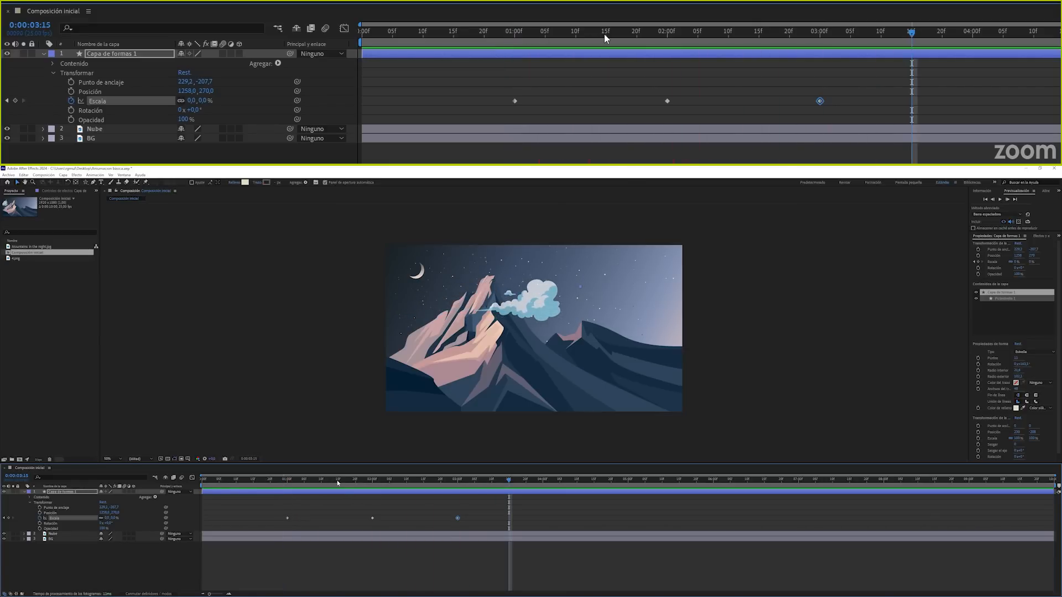
pyautogui.moveTo(605, 35)
pyautogui.mouseDown()
pyautogui.moveTo(550, 38)
pyautogui.moveTo(615, 31)
pyautogui.mouseUp()
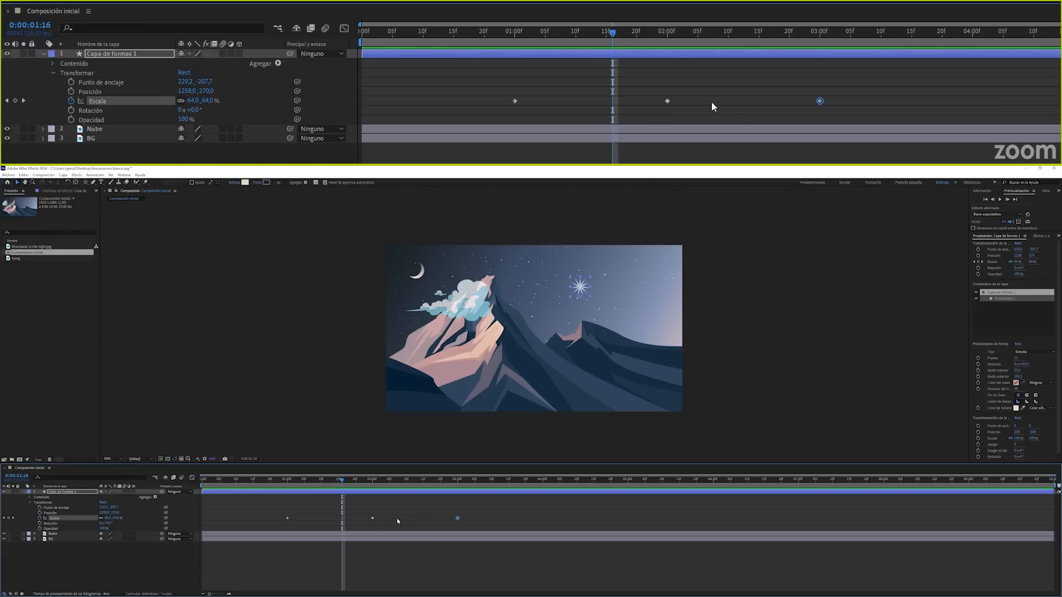
pyautogui.click(668, 101)
pyautogui.moveTo(667, 101); pyautogui.dragTo(576, 101)
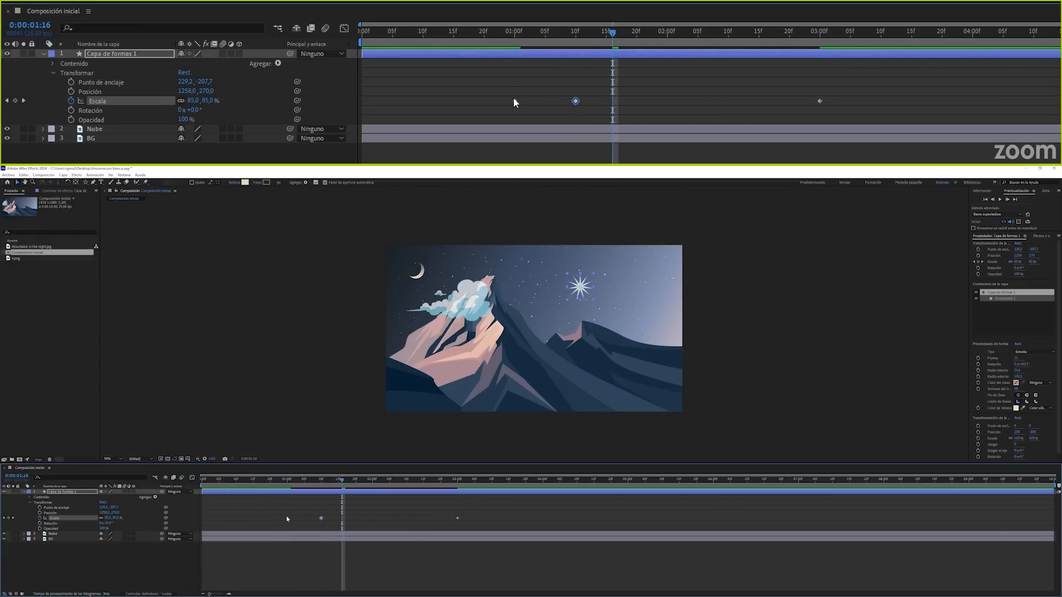
pyautogui.moveTo(821, 102); pyautogui.dragTo(637, 102)
# Play the shortened star animation repeatedly from 0:00:01:00 and scrub to 0:00:01:07.
pyautogui.click(515, 35)
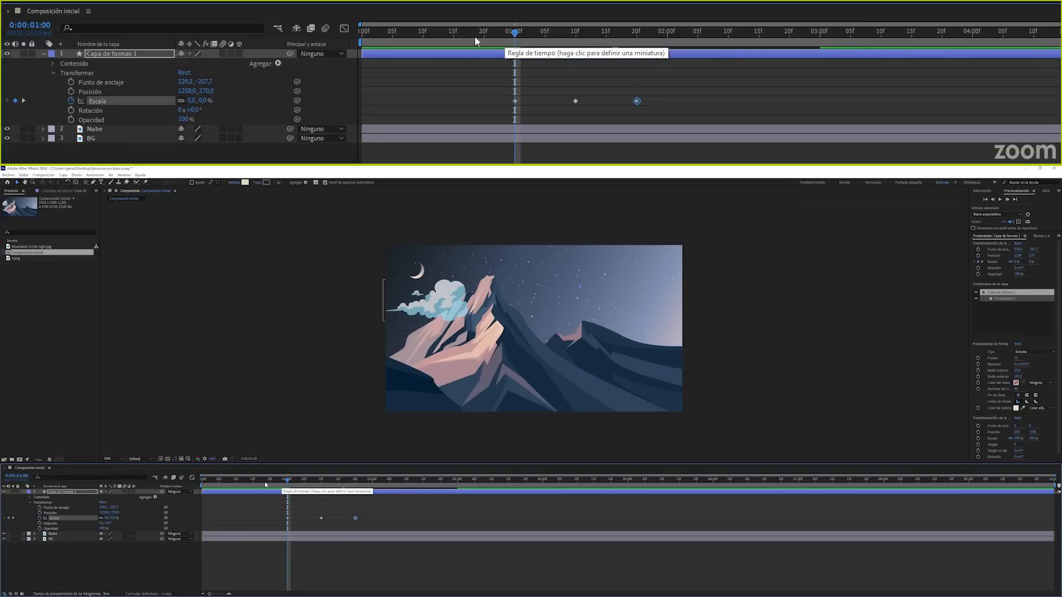
pyautogui.press('space')
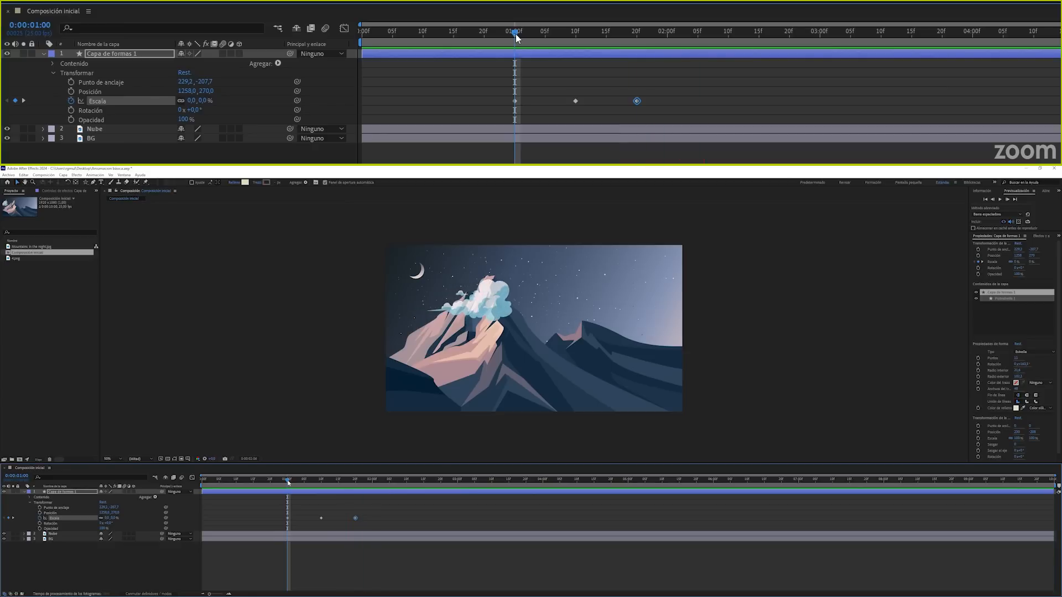
pyautogui.press('space')
pyautogui.click(516, 35)
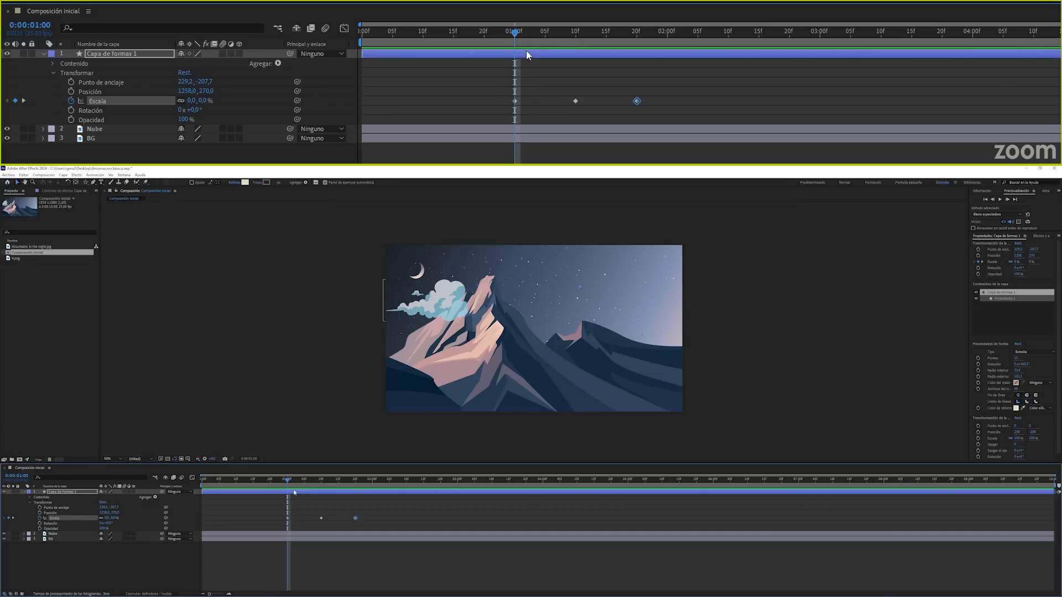
pyautogui.press('space')
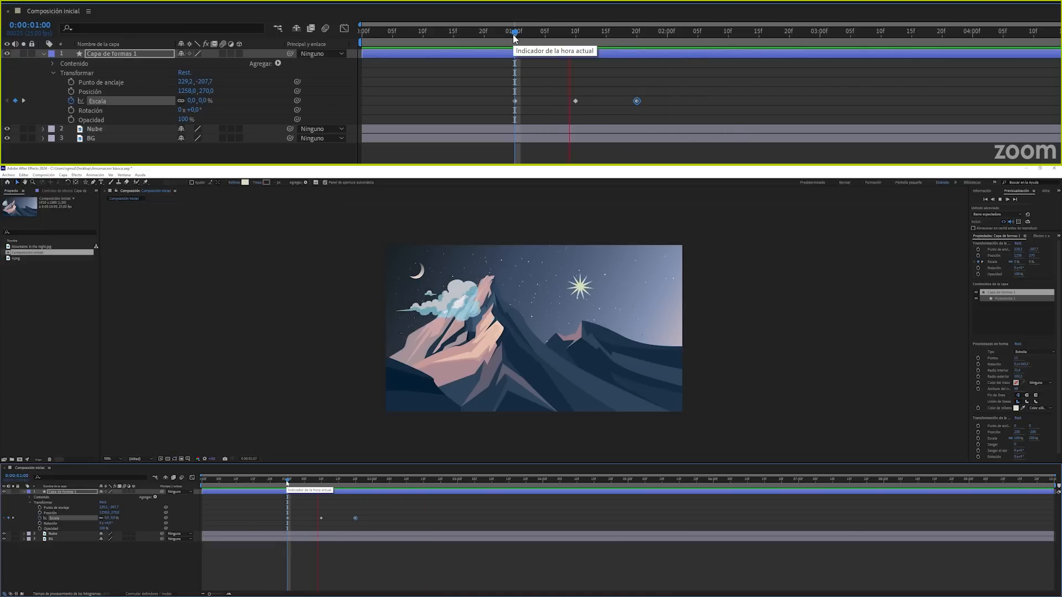
pyautogui.press('space')
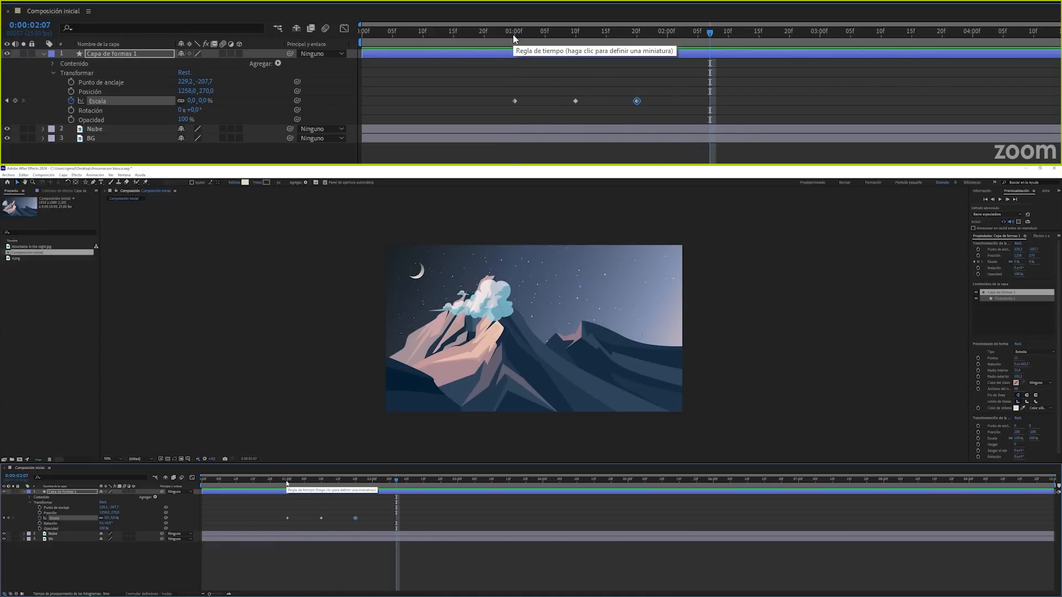
pyautogui.click(513, 34)
pyautogui.press('space')
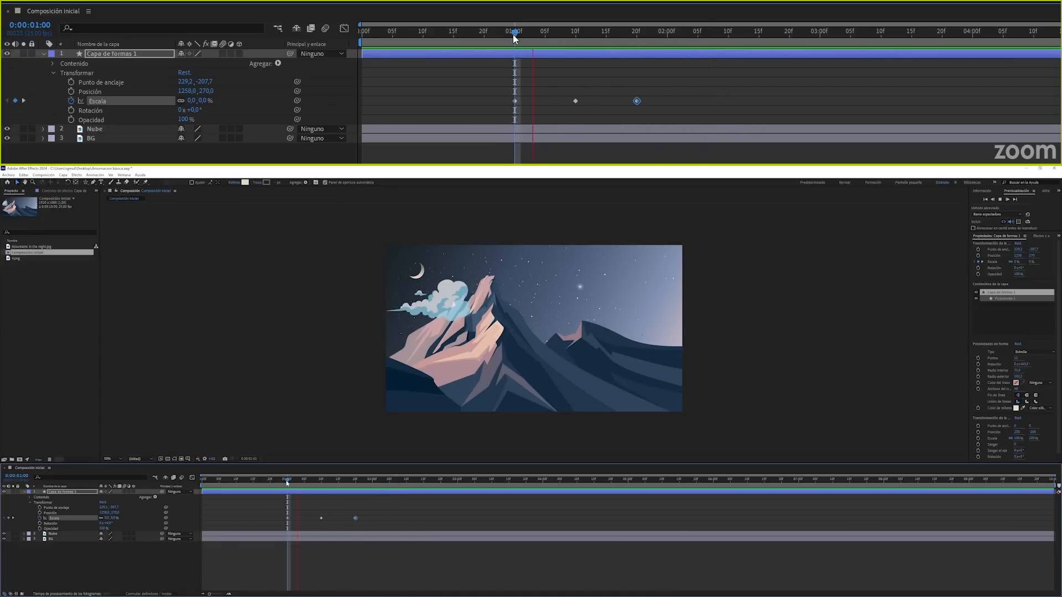
pyautogui.press('space')
pyautogui.moveTo(512, 35); pyautogui.dragTo(557, 44)
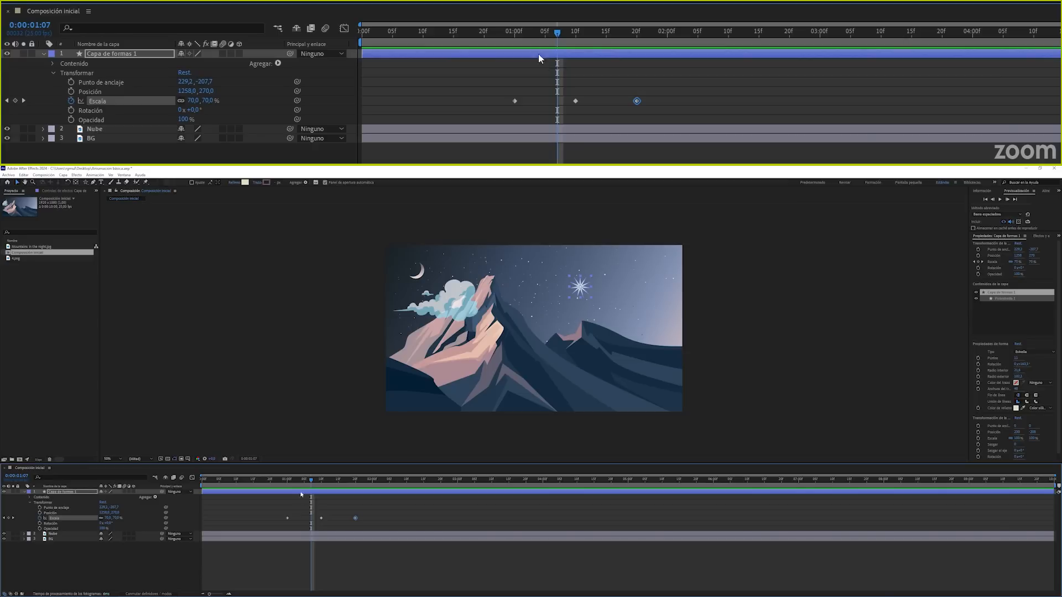
# Apply Desaceleración suave to the star's Escala keyframe at 0:00:01:00 and Aceleración suave to the one at 0:00:01:20, then preview from 0:00:00:23.
pyautogui.click(514, 101)
pyautogui.rightClick(515, 102)
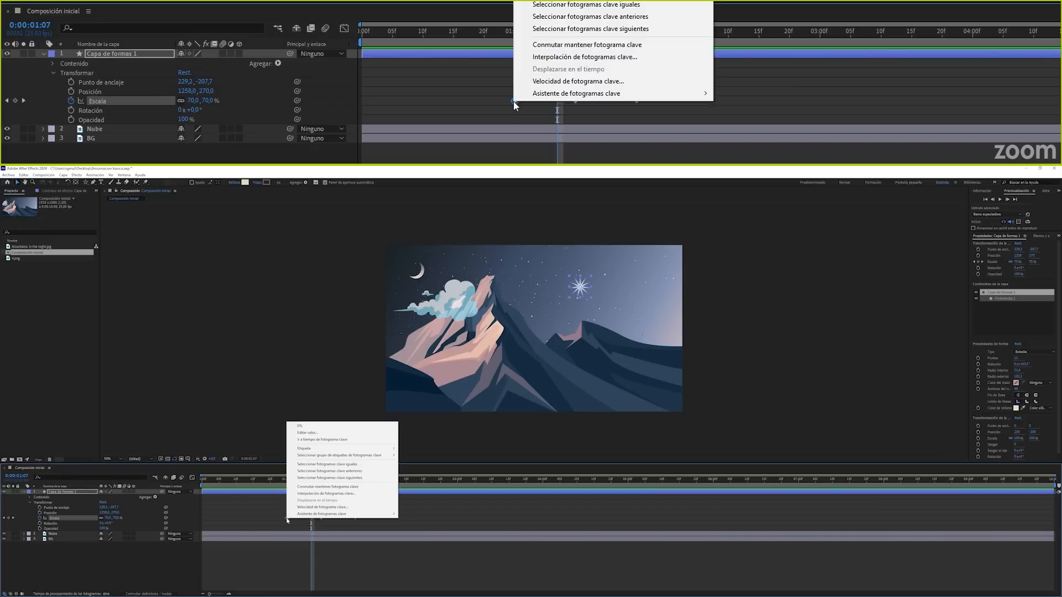
pyautogui.moveTo(548, 99)
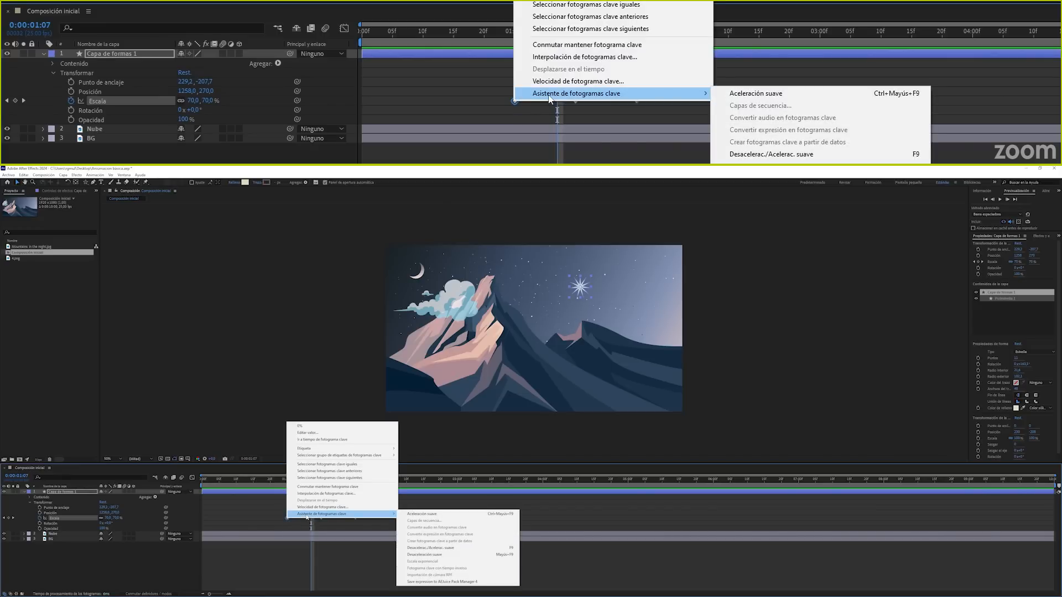
pyautogui.click(439, 555)
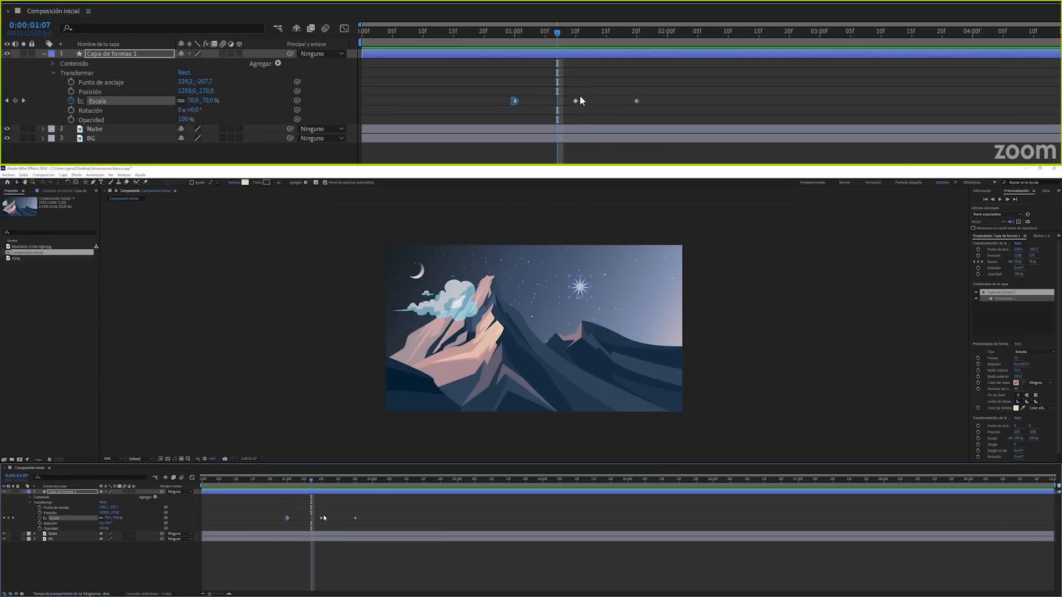
pyautogui.rightClick(635, 101)
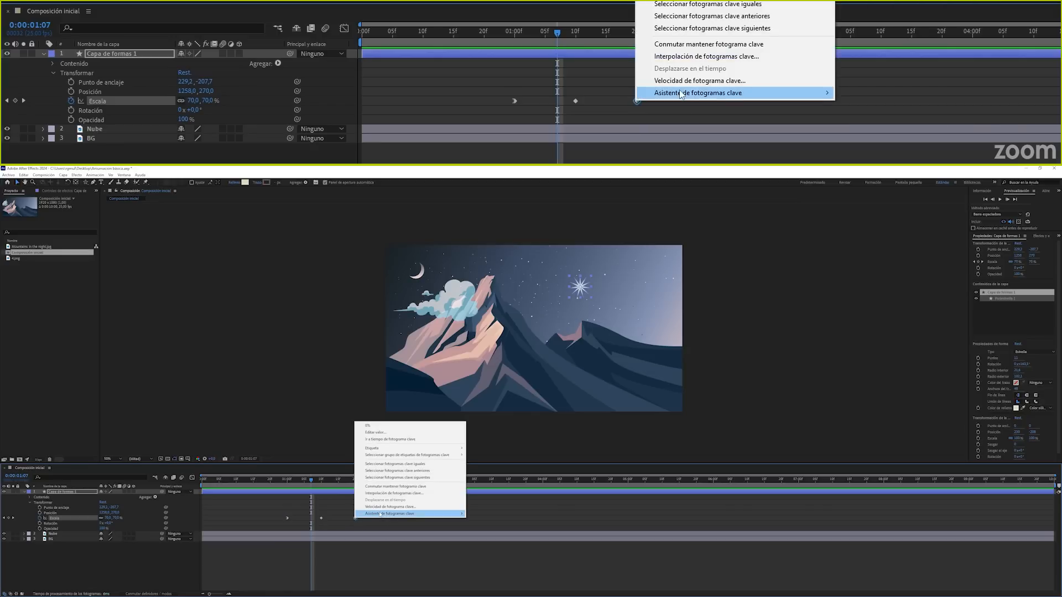
pyautogui.moveTo(682, 94)
pyautogui.click(867, 99)
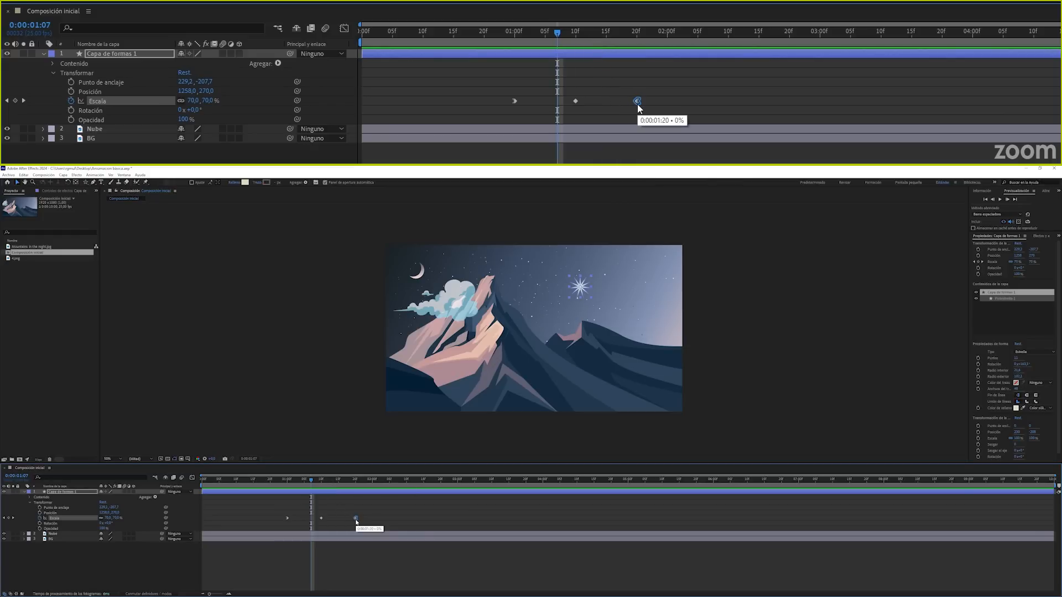
pyautogui.click(503, 31)
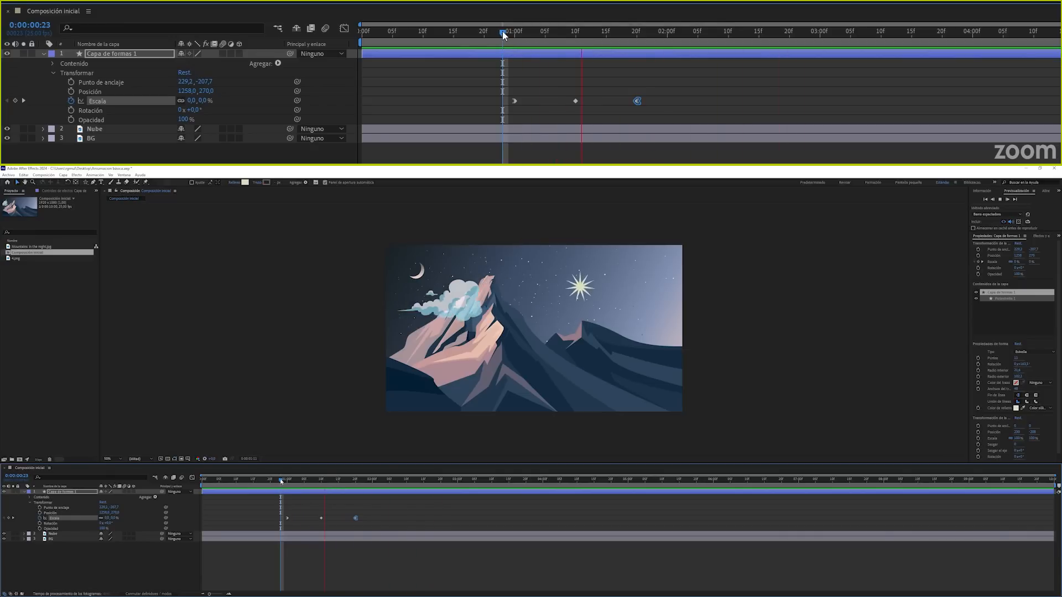
pyautogui.moveTo(503, 31); pyautogui.dragTo(514, 101)
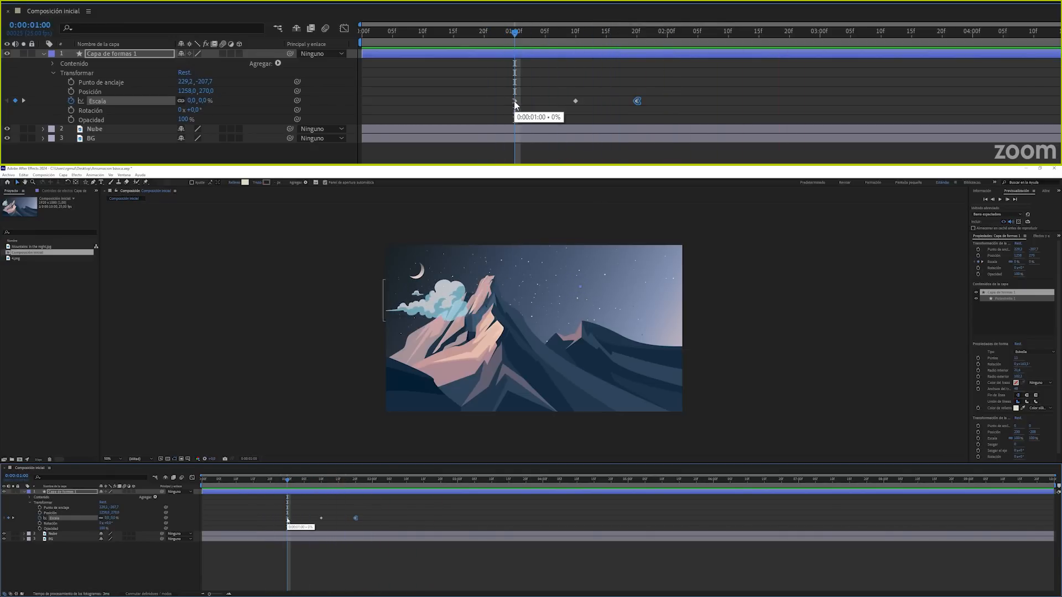
# Show the star's Escala property as a speed graph in the graph editor.
pyautogui.click(344, 29)
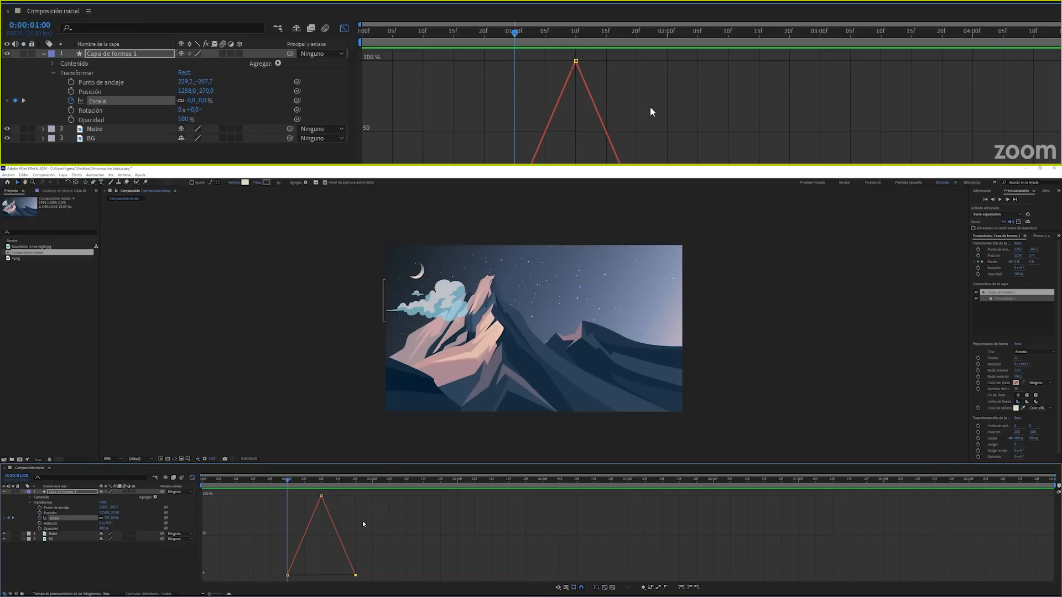
pyautogui.rightClick(696, 106)
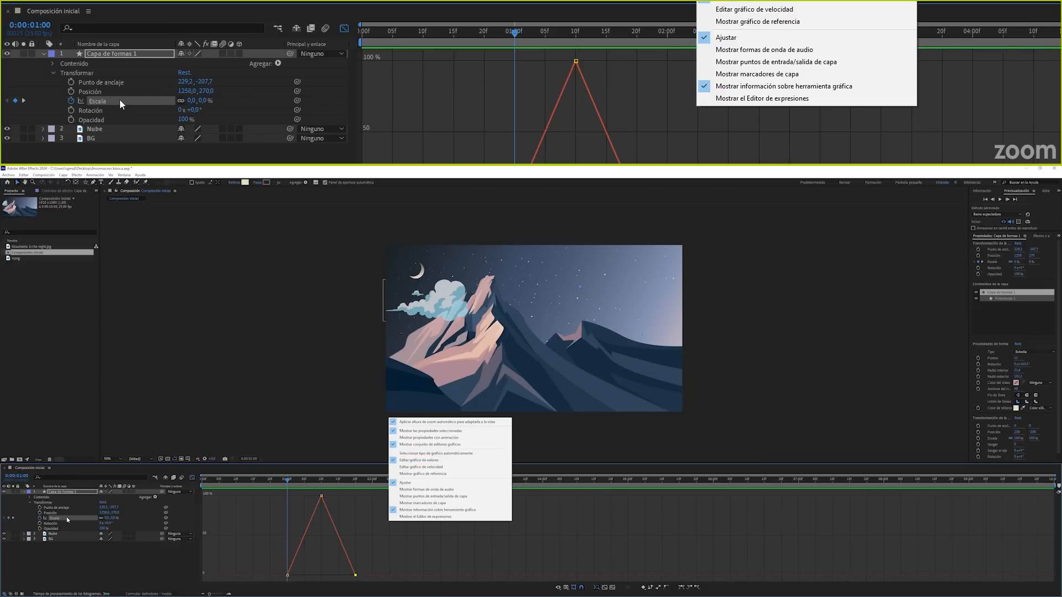
pyautogui.click(737, 15)
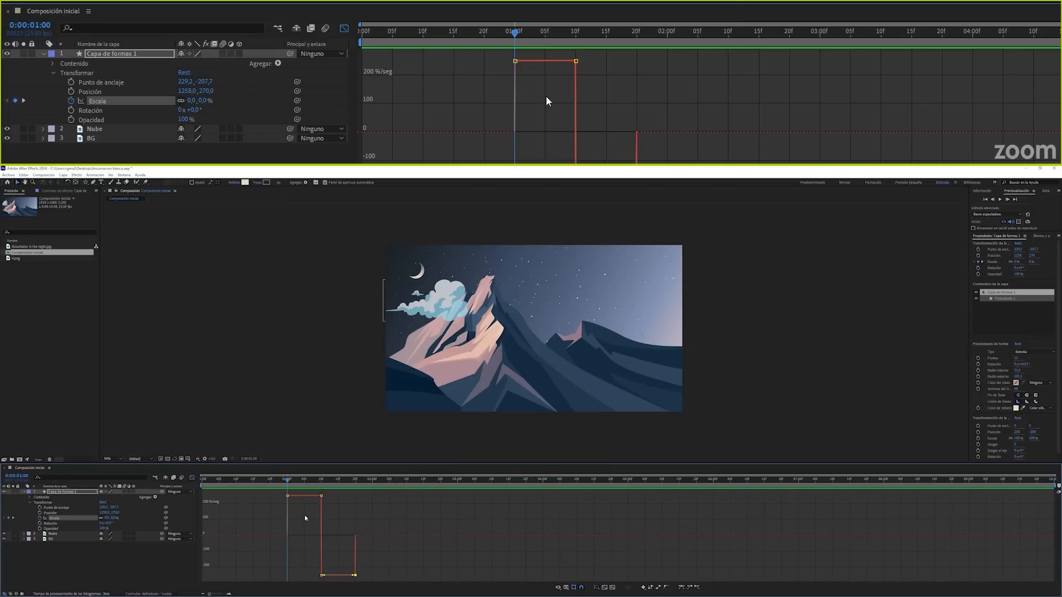
pyautogui.press('+')
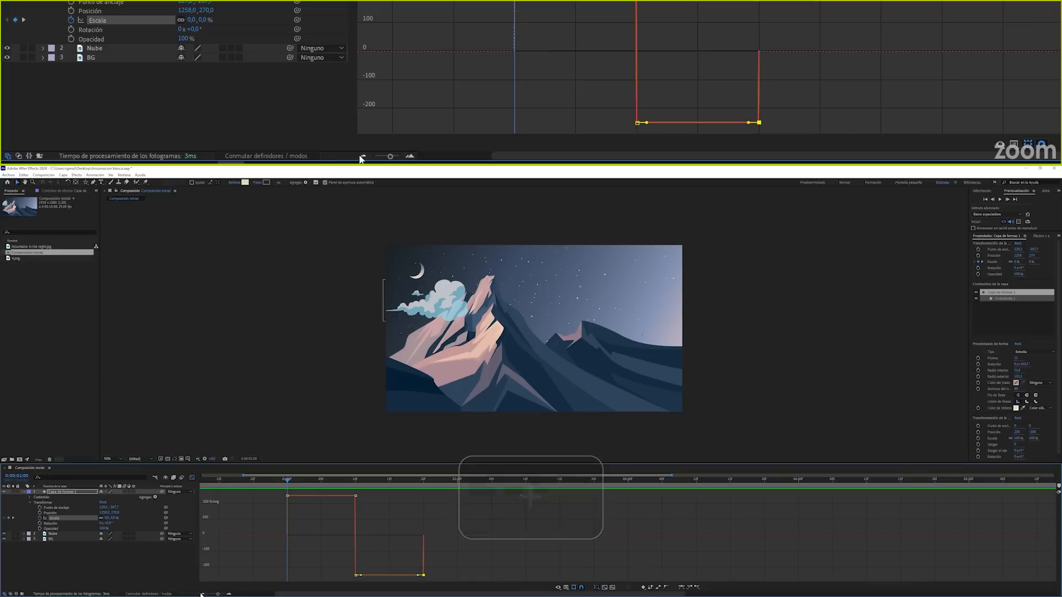
# Lower the Escala speed to 0 %/seg at the 0:00:01:00 and 0:00:01:20 keyframes and adjust the speed handles at 0:00:01:10.
pyautogui.click(288, 497)
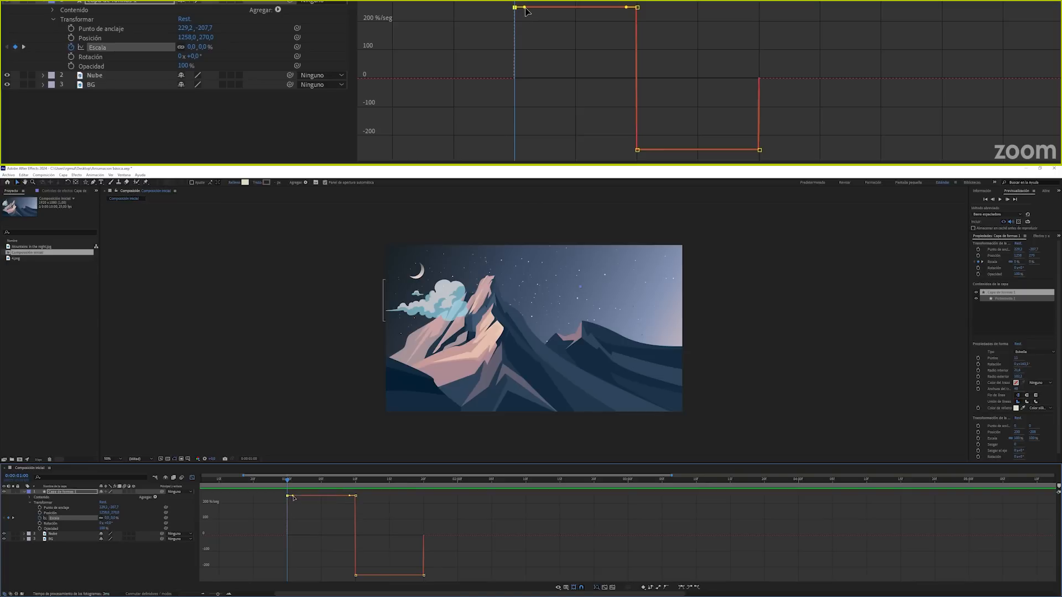
pyautogui.moveTo(294, 498); pyautogui.dragTo(296, 535)
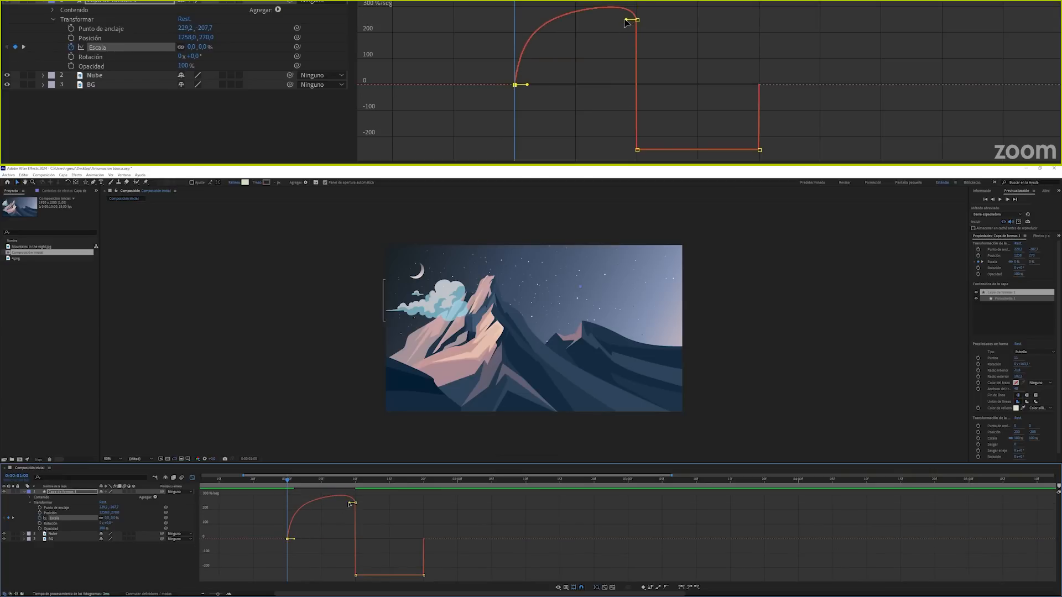
pyautogui.moveTo(349, 503); pyautogui.dragTo(355, 516)
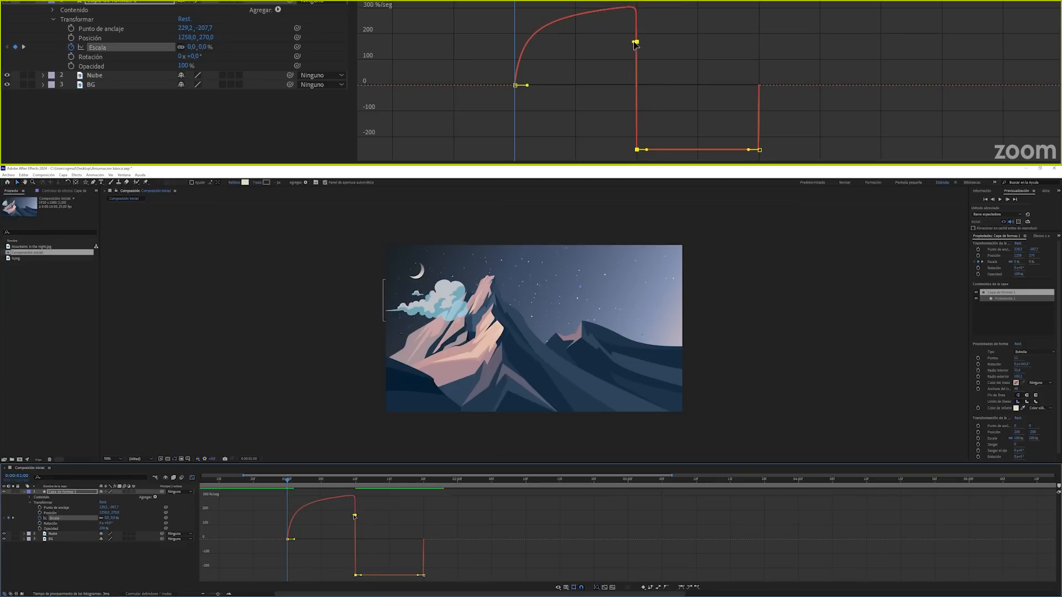
pyautogui.click(422, 576)
pyautogui.moveTo(420, 576); pyautogui.dragTo(358, 552)
pyautogui.moveTo(402, 525); pyautogui.dragTo(404, 524)
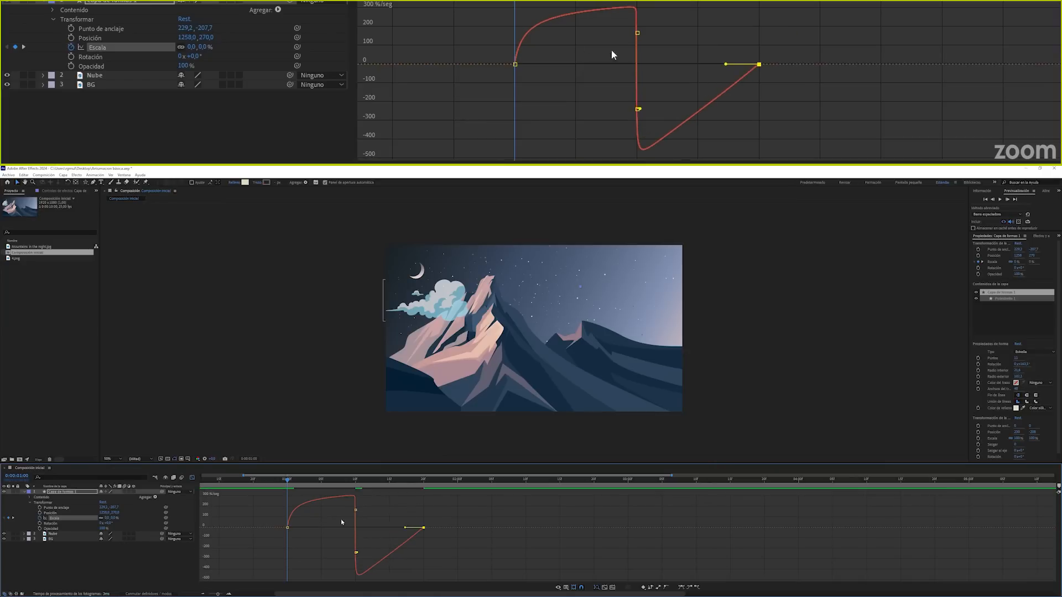
# Lengthen the influence handles of the first and last Escala keyframes to make the speed curve rise and fall gradually.
pyautogui.click(289, 527)
pyautogui.moveTo(298, 528); pyautogui.dragTo(316, 530)
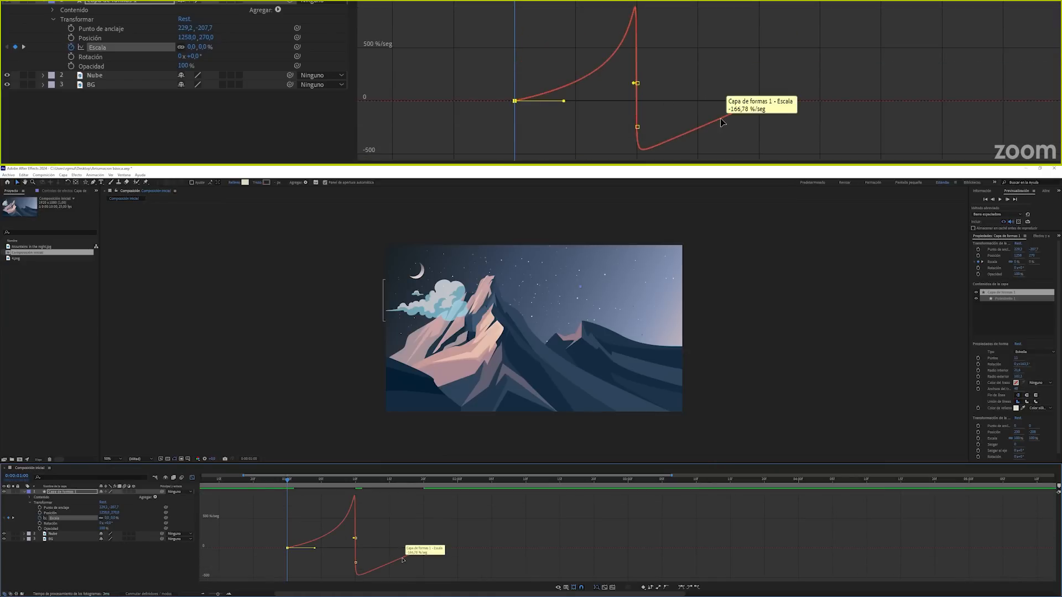
pyautogui.click(423, 548)
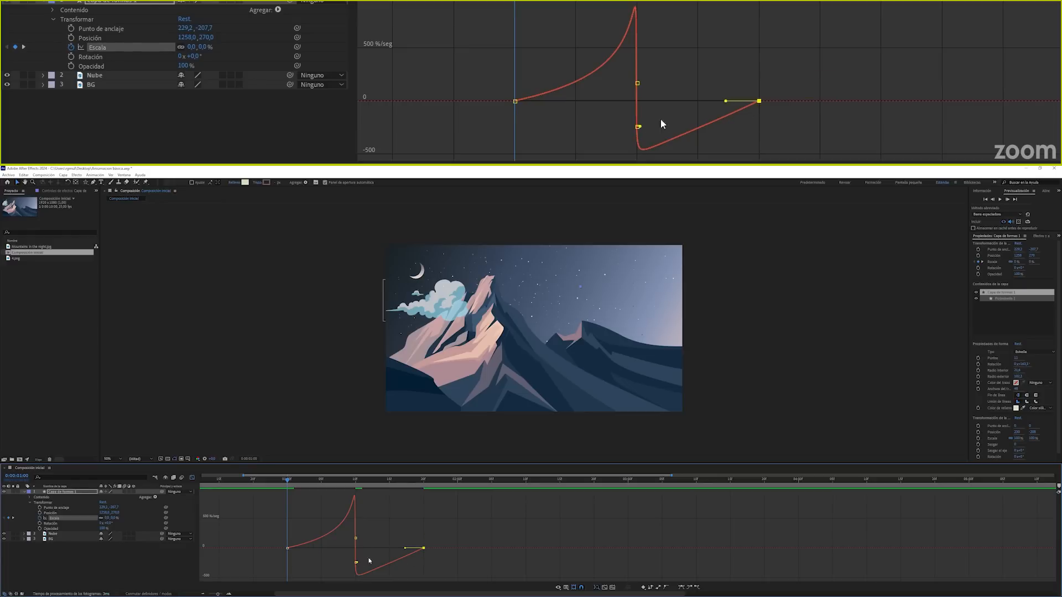
pyautogui.moveTo(405, 548); pyautogui.dragTo(395, 548)
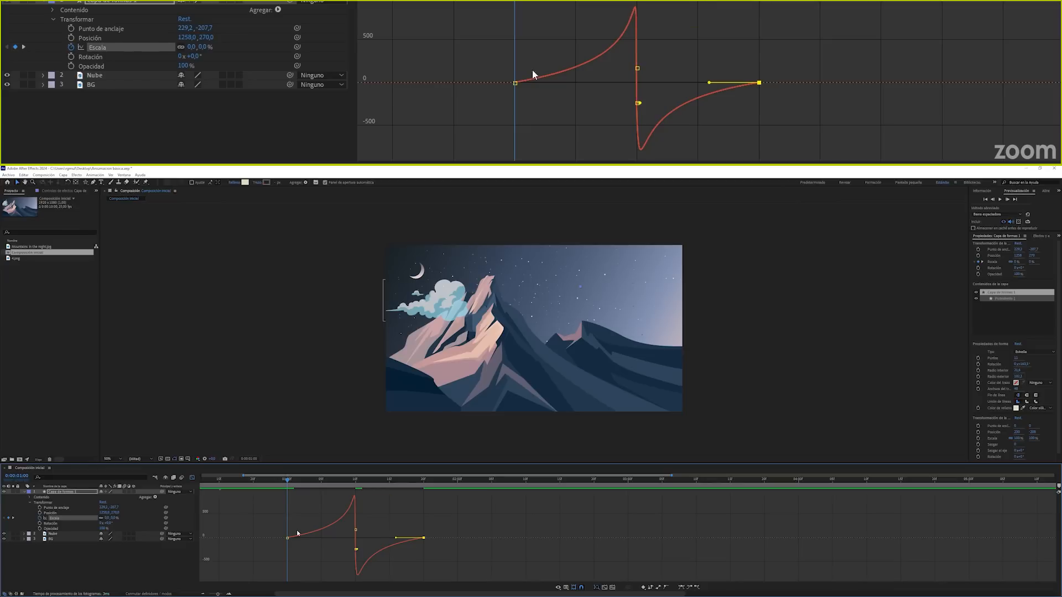
# Examine the Escala speed curve and play the eased star animation from 0:00:00:22.
pyautogui.moveTo(288, 538)
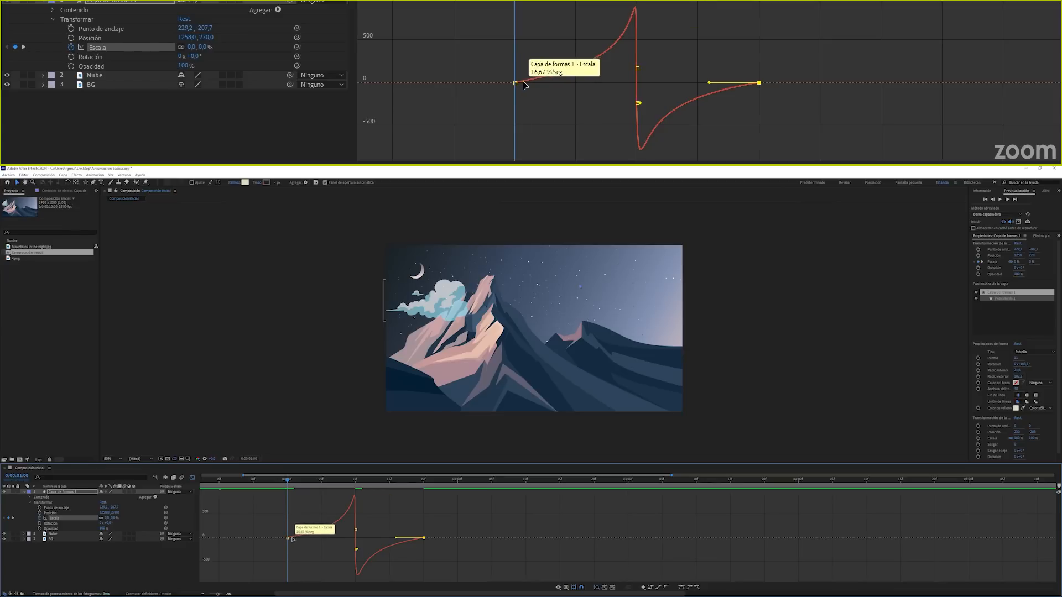
pyautogui.moveTo(339, 515)
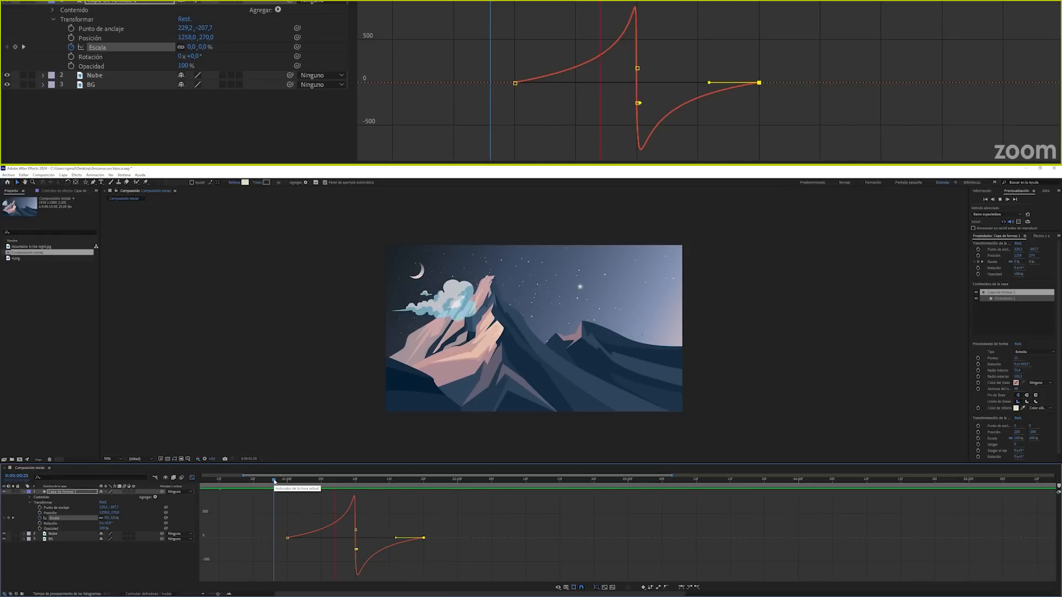
pyautogui.press('space')
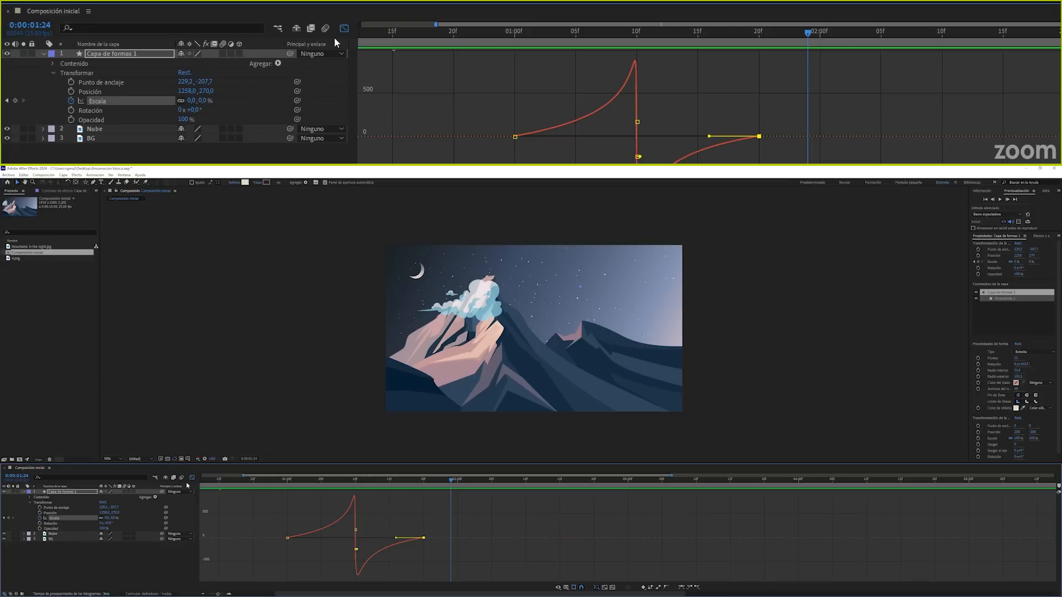
# Return the timeline from the graph editor to the layer bars and collapse the Capa de formas 1 properties.
pyautogui.click(192, 478)
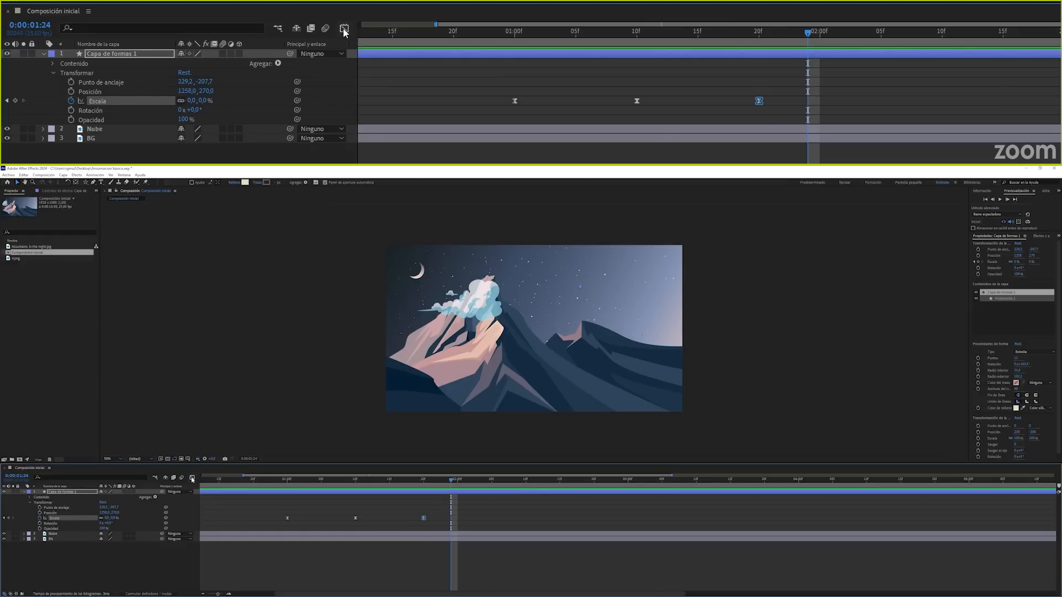
pyautogui.press('-')
pyautogui.press('-')
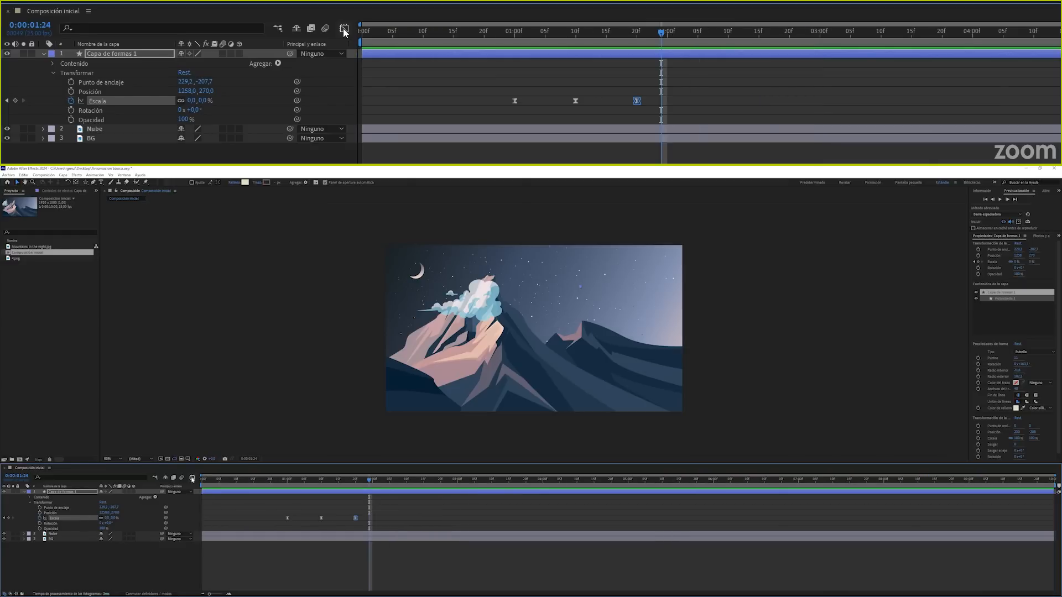
pyautogui.click(44, 54)
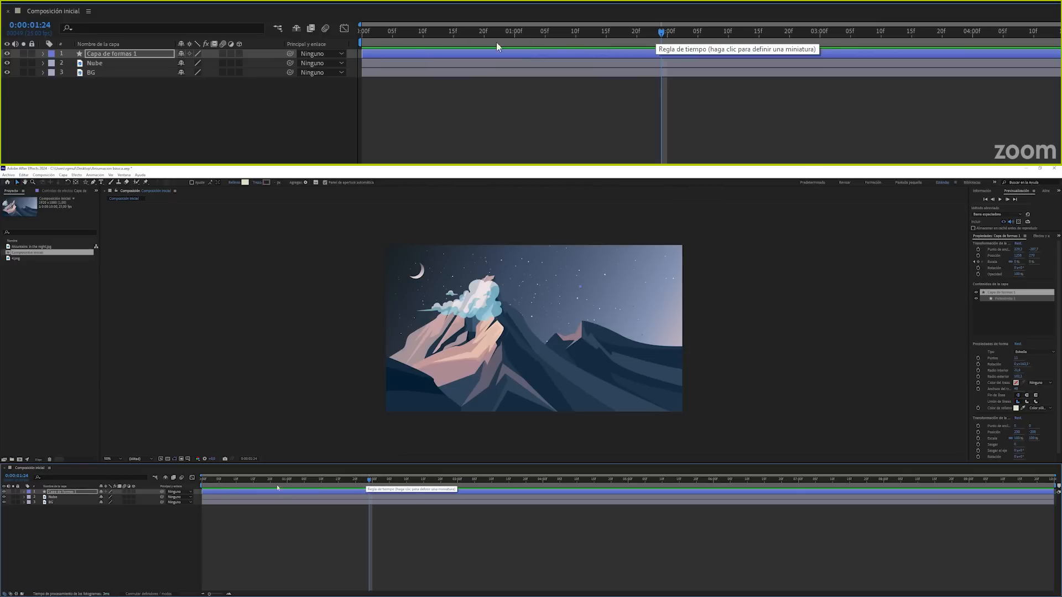
# End the composition's work area at 0:00:04:00 and preview the animation from the start.
pyautogui.moveTo(389, 41); pyautogui.dragTo(978, 40)
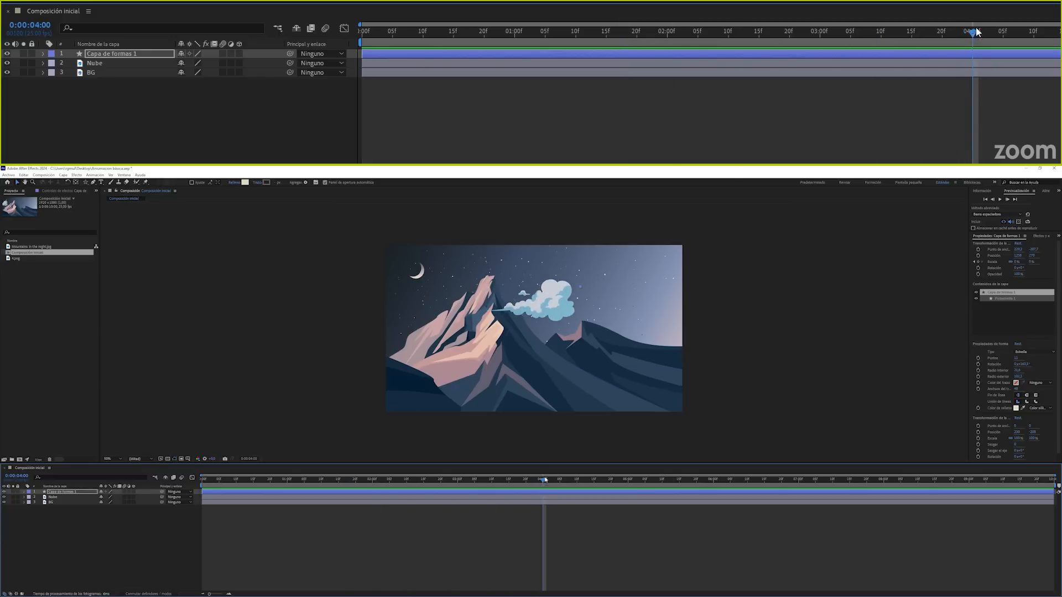
pyautogui.press('n')
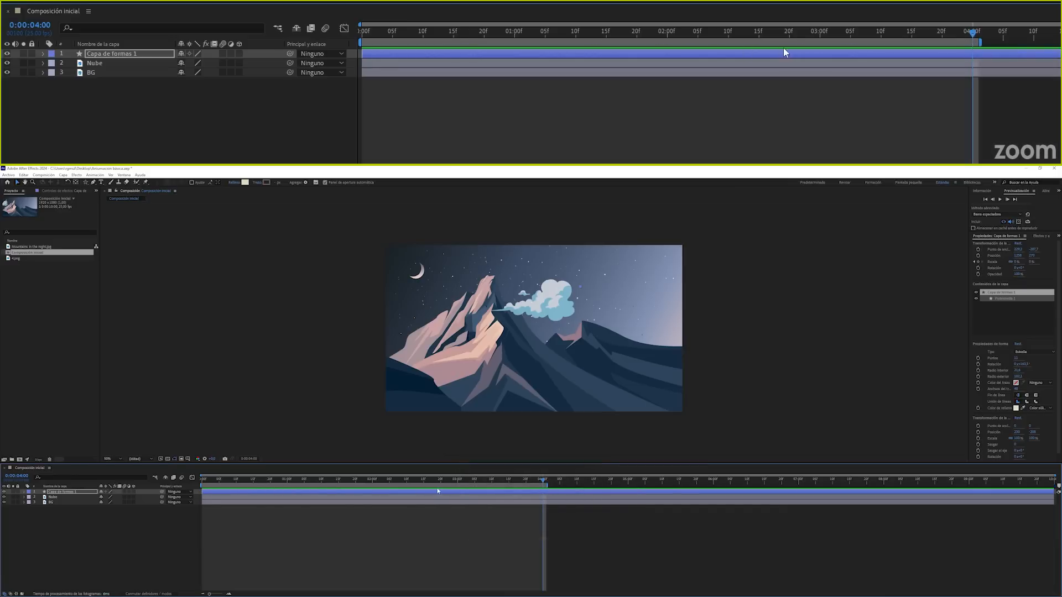
pyautogui.press('space')
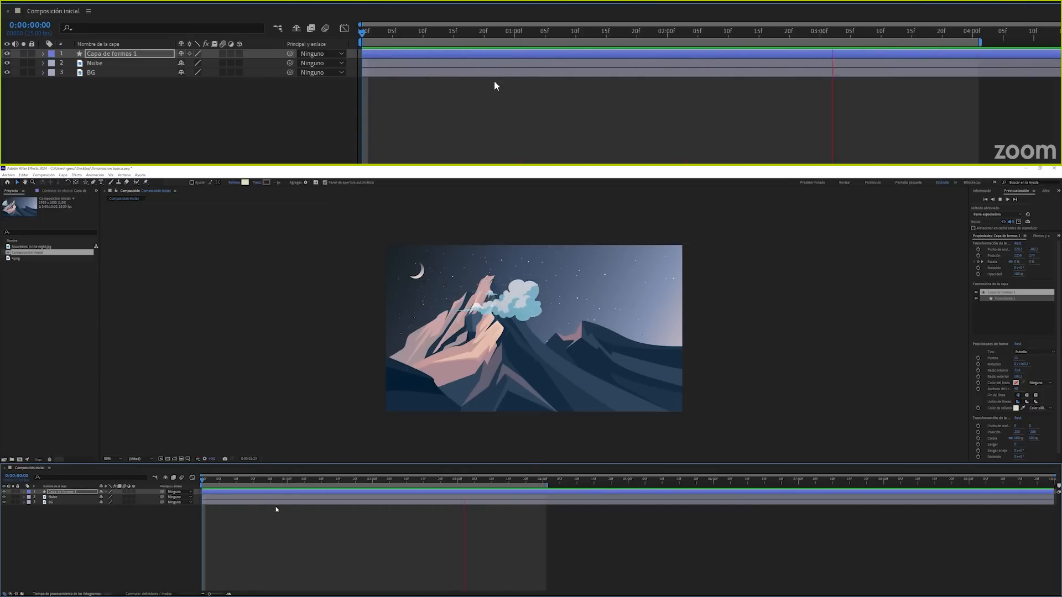
pyautogui.press('space')
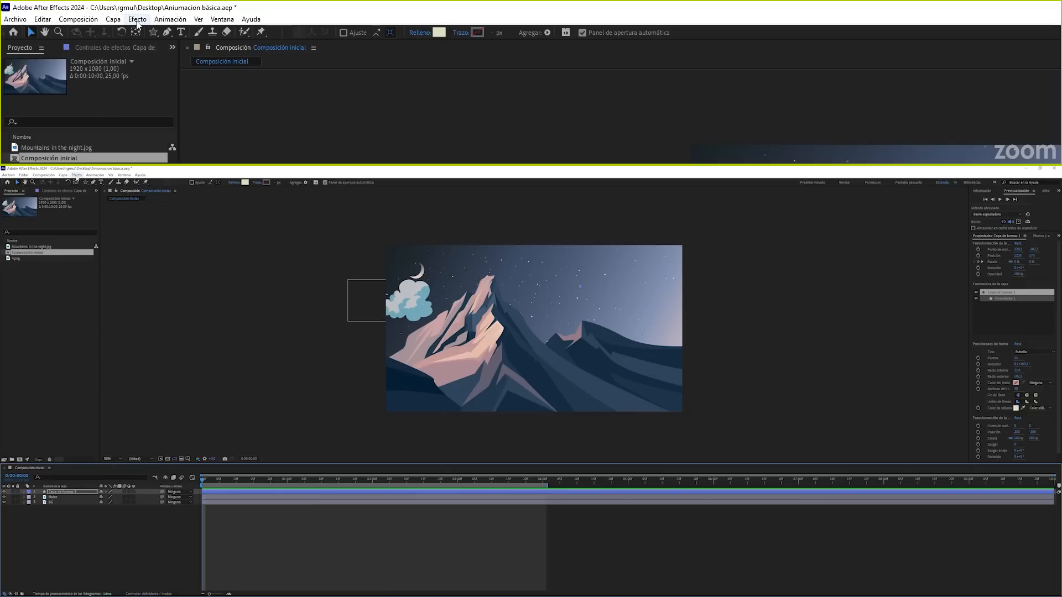
# Apply the Desplazamiento turbulento distortion effect to the Capa de formas 1 layer.
pyautogui.click(76, 175)
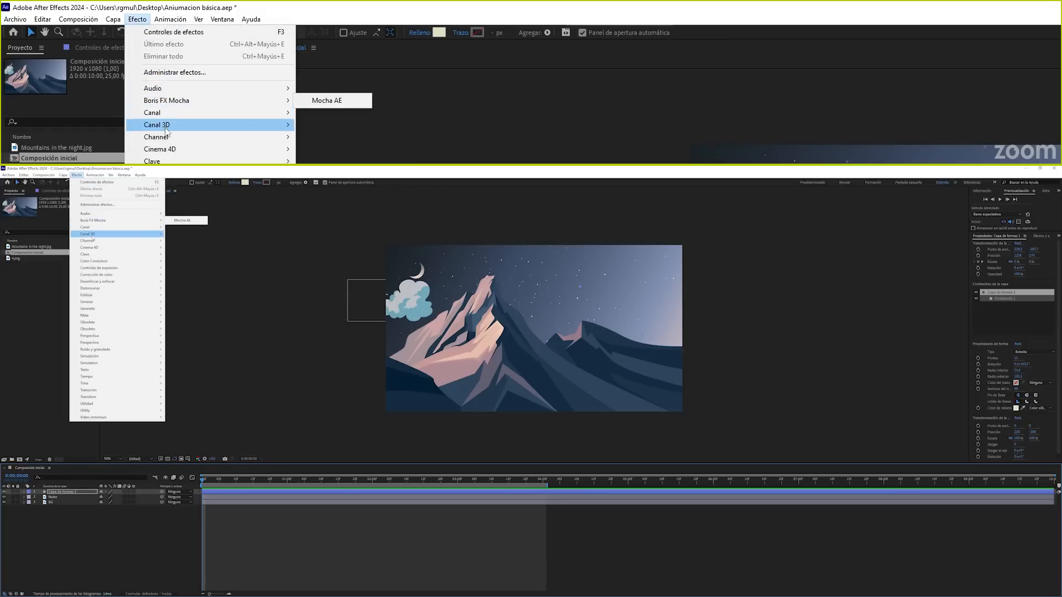
pyautogui.moveTo(102, 277)
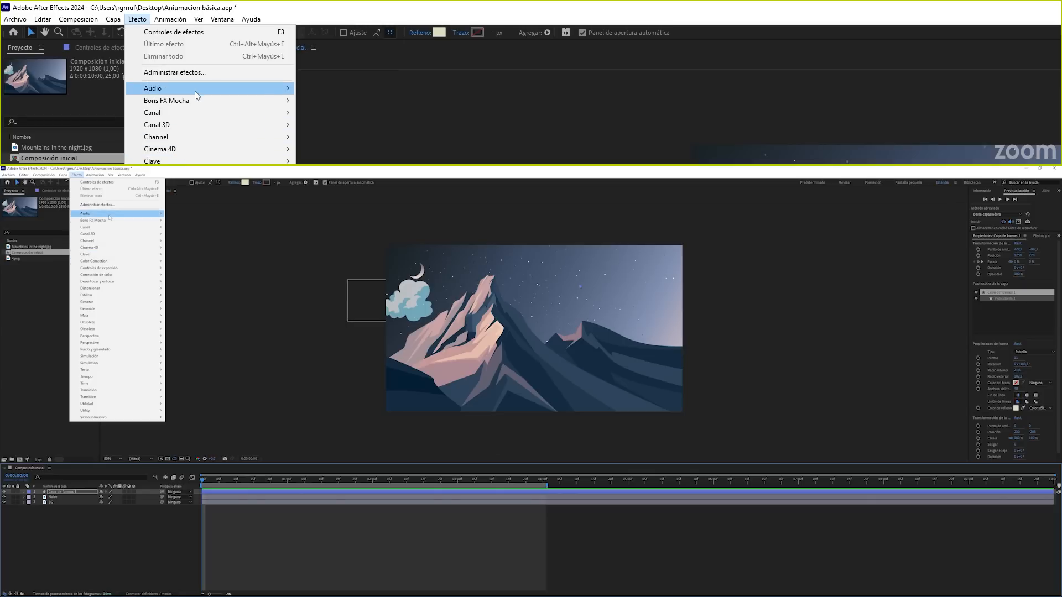
pyautogui.moveTo(110, 215)
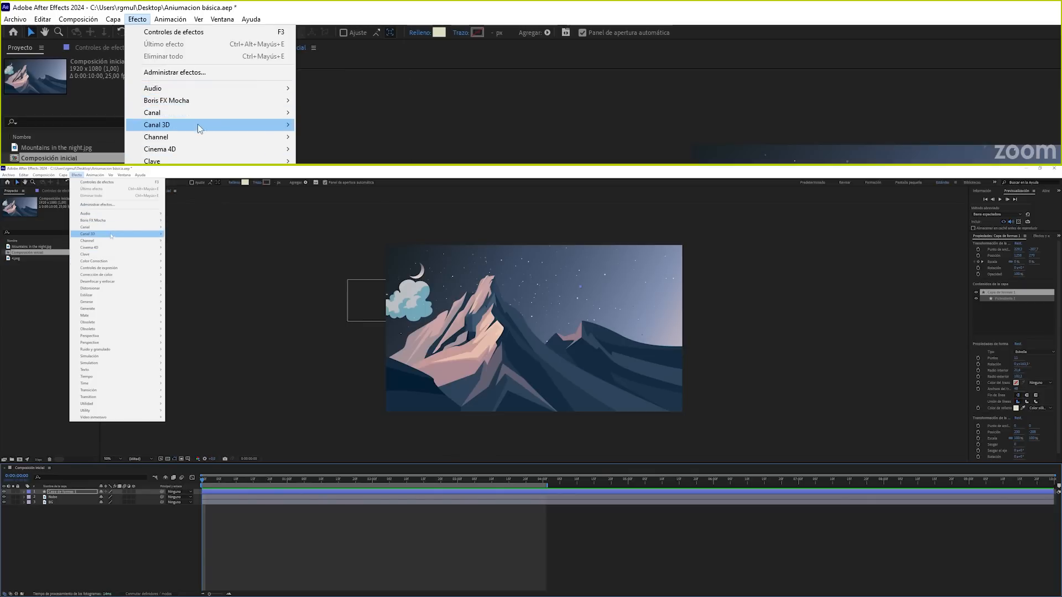
pyautogui.moveTo(111, 238)
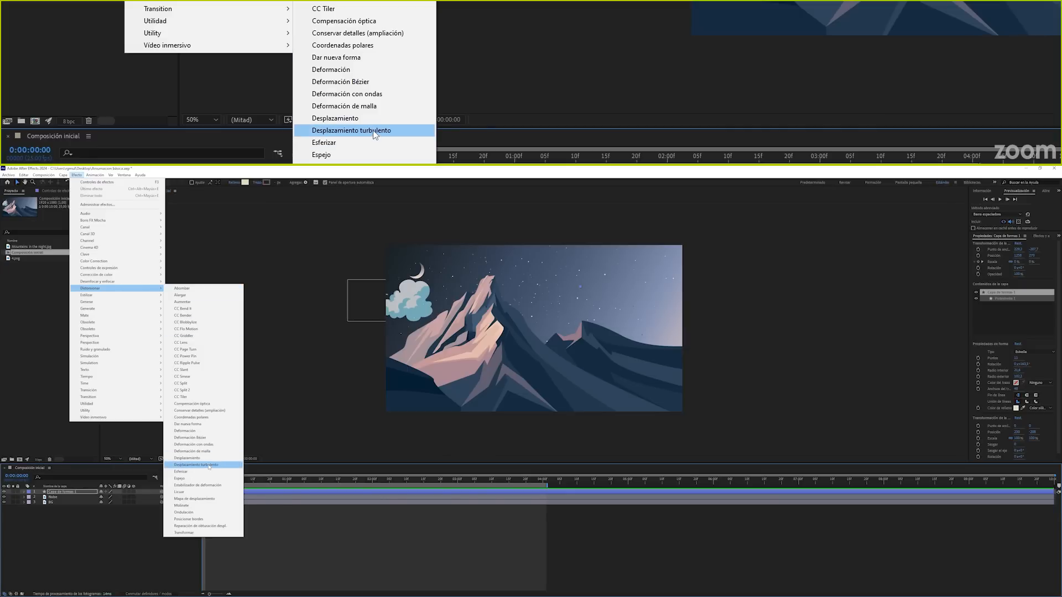
pyautogui.click(209, 465)
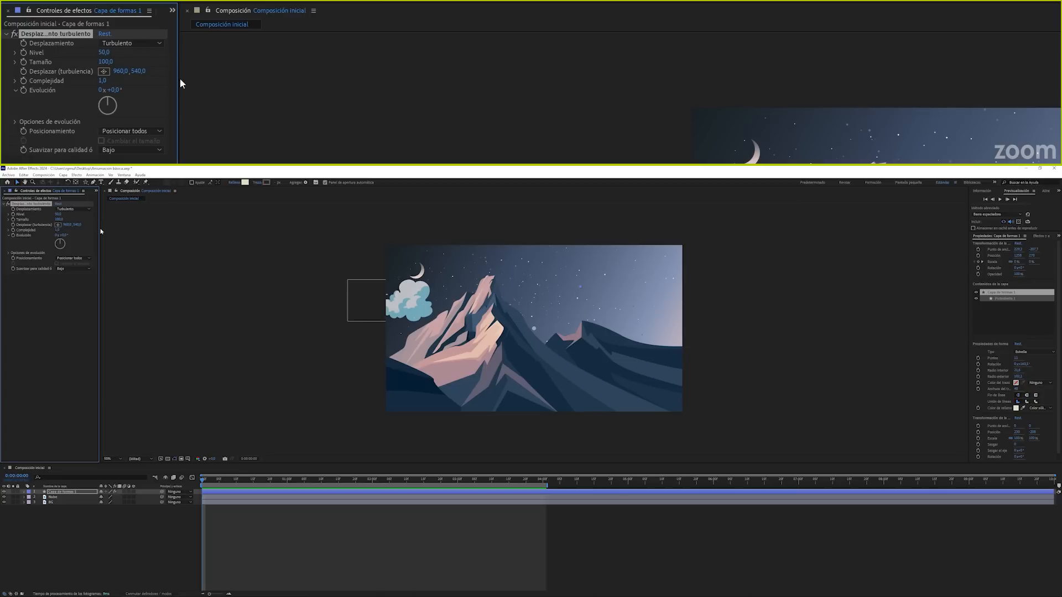
# Widen the effect controls area so the full property names fit, and keep it displayed.
pyautogui.moveTo(100, 231); pyautogui.dragTo(127, 233)
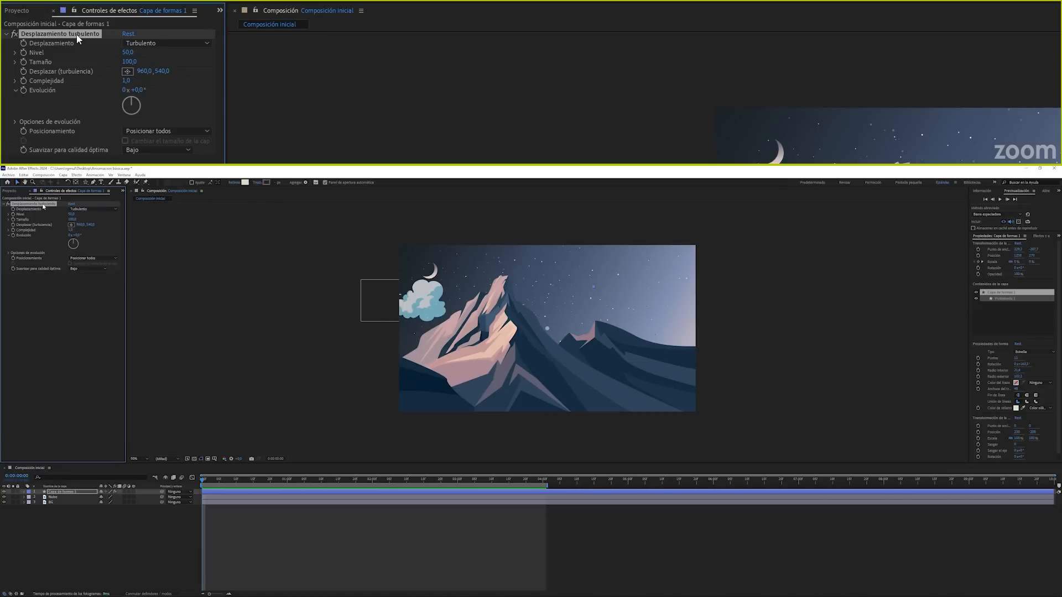
pyautogui.click(123, 174)
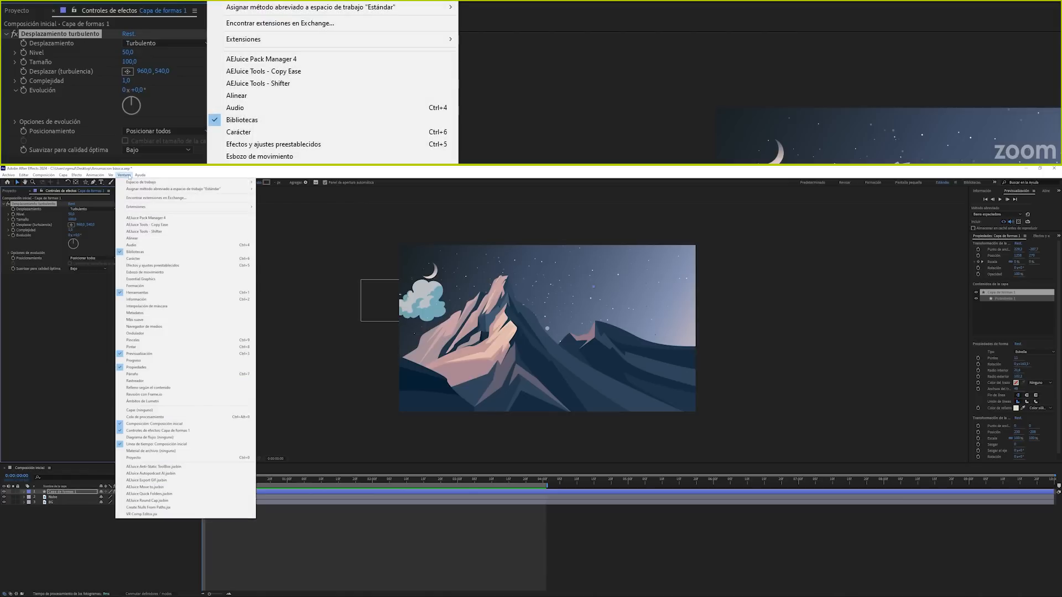
pyautogui.click(141, 431)
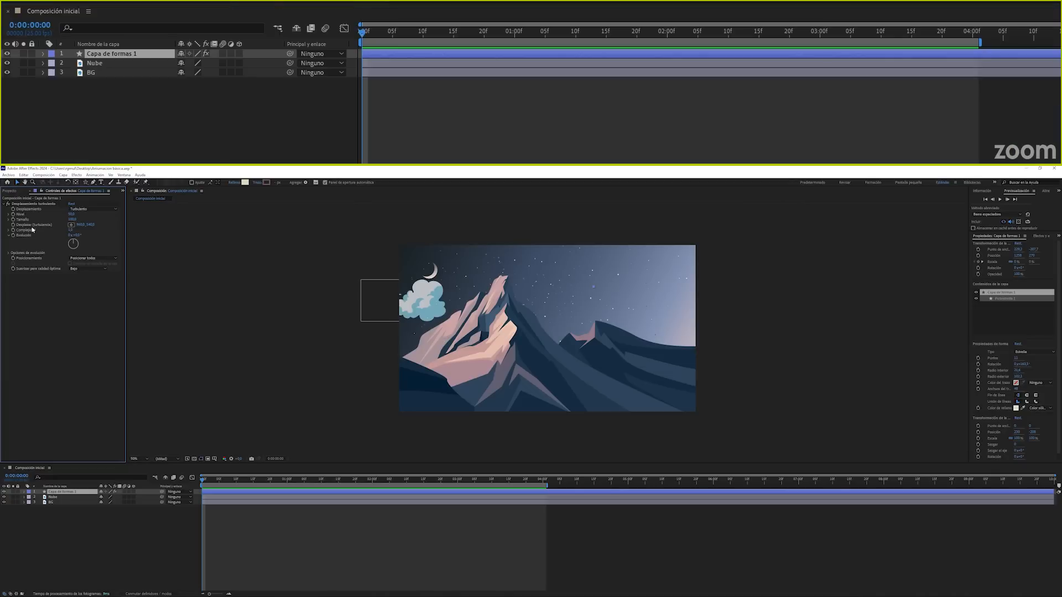
# Move the playhead to 0:00:01:09 and rename the Capa de formas 1 layer as Estrella.
pyautogui.click(75, 492)
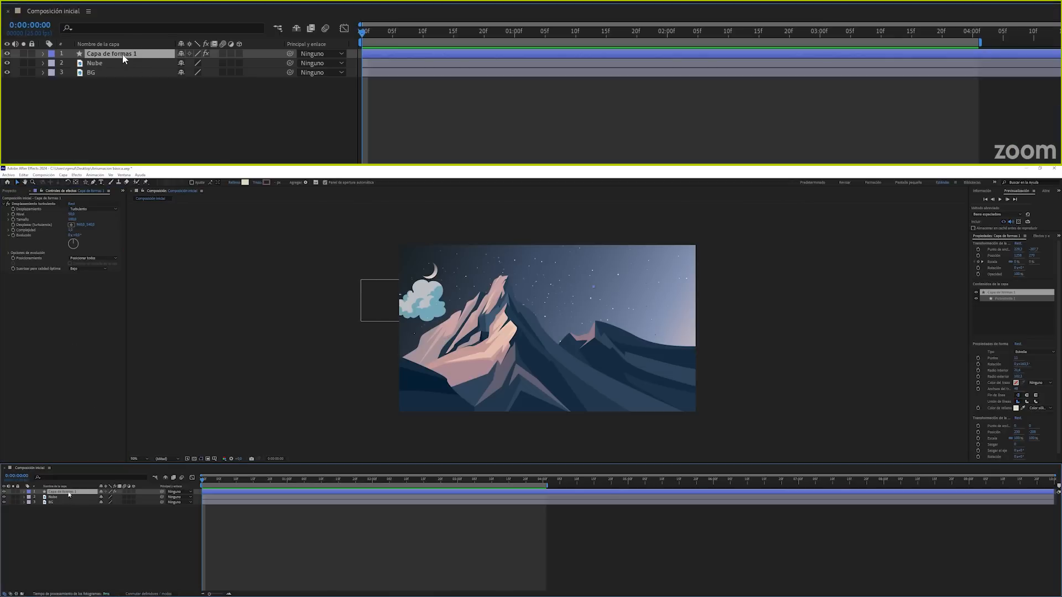
pyautogui.moveTo(205, 480); pyautogui.dragTo(317, 492)
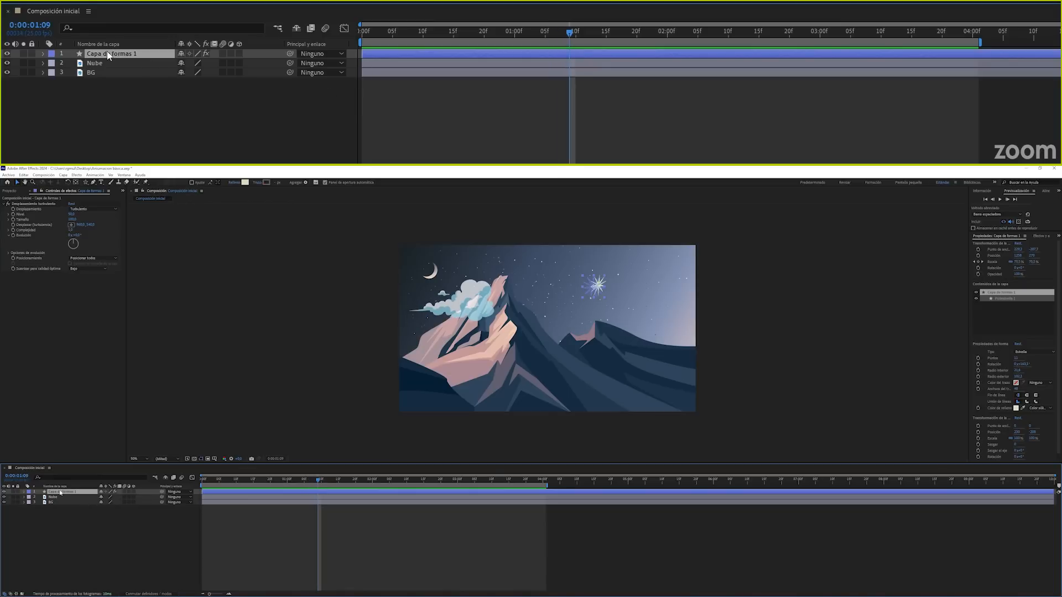
pyautogui.press('Return')
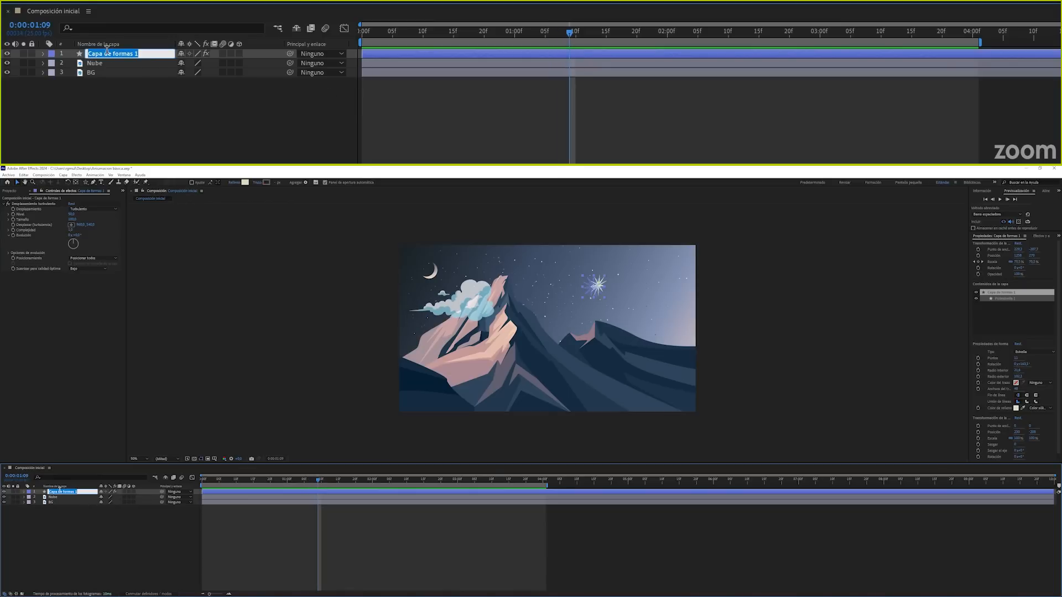
pyautogui.press('Return')
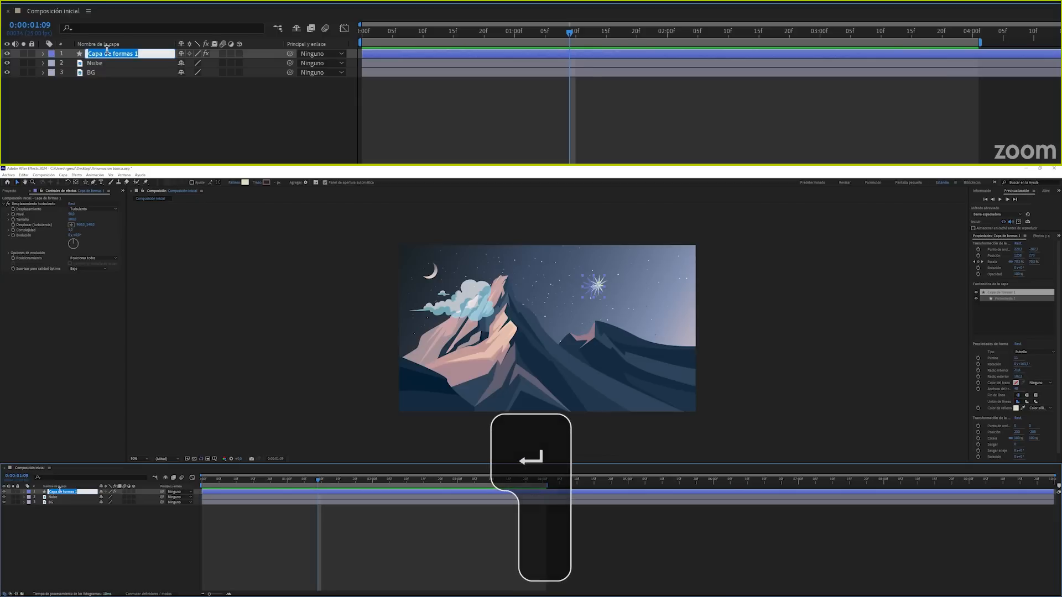
pyautogui.write('Estrella')
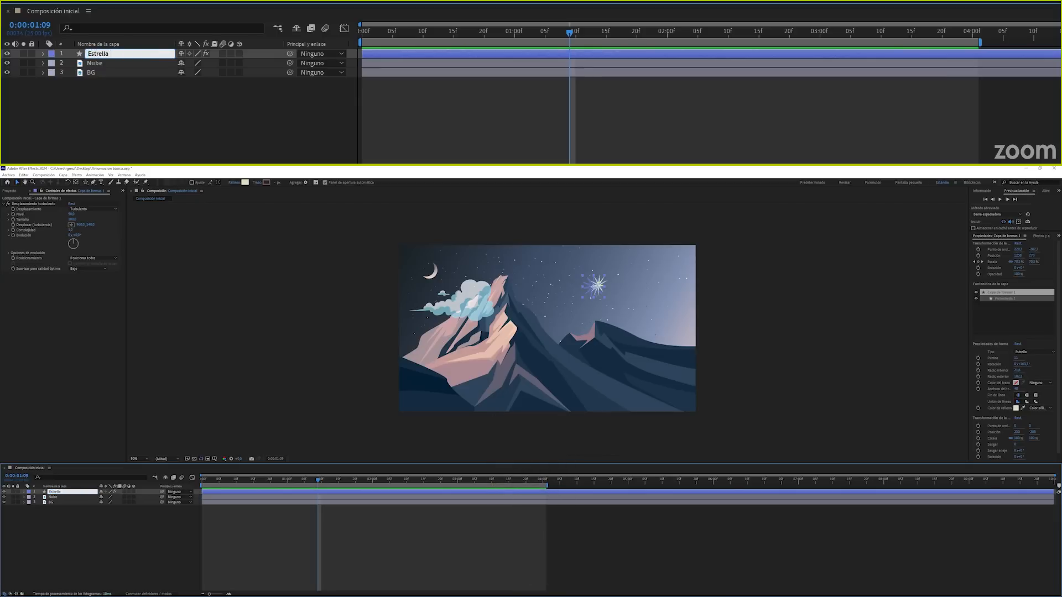
pyautogui.press('Return')
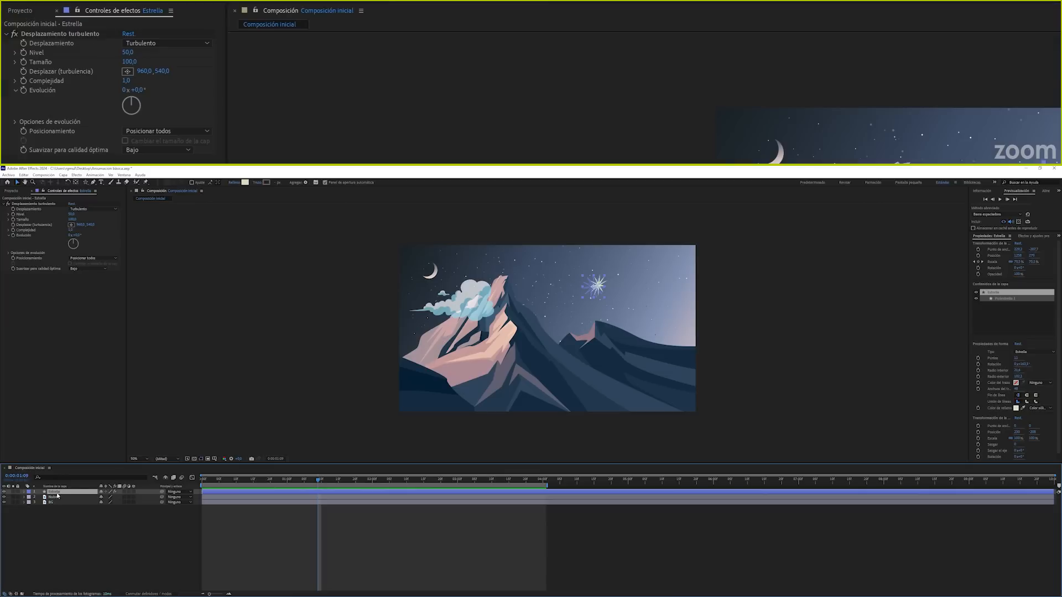
# Remove the Desplazamiento turbulento effect from the Estrella layer.
pyautogui.click(35, 204)
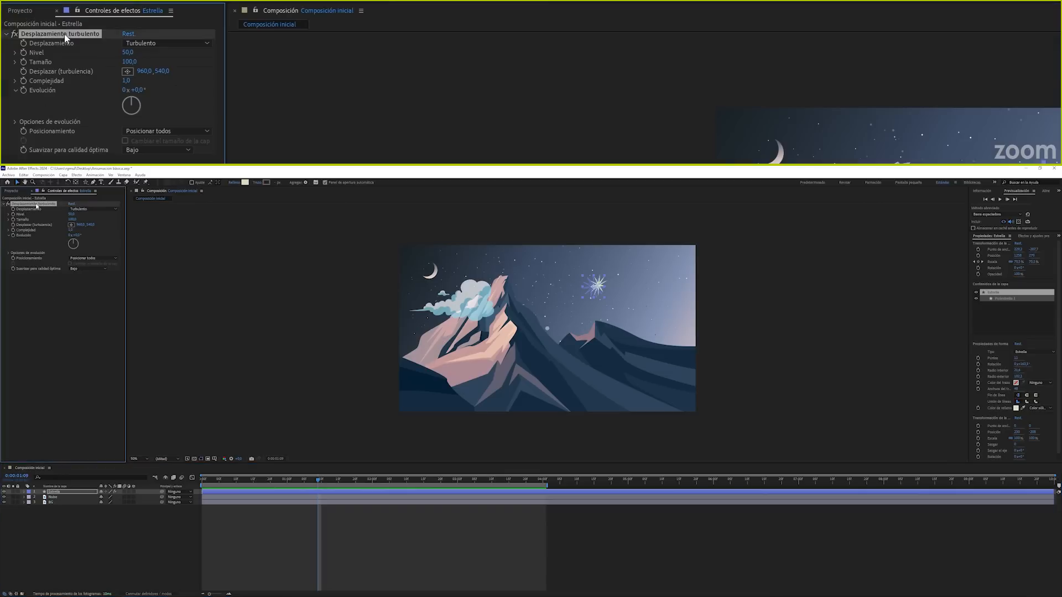
pyautogui.press('Delete')
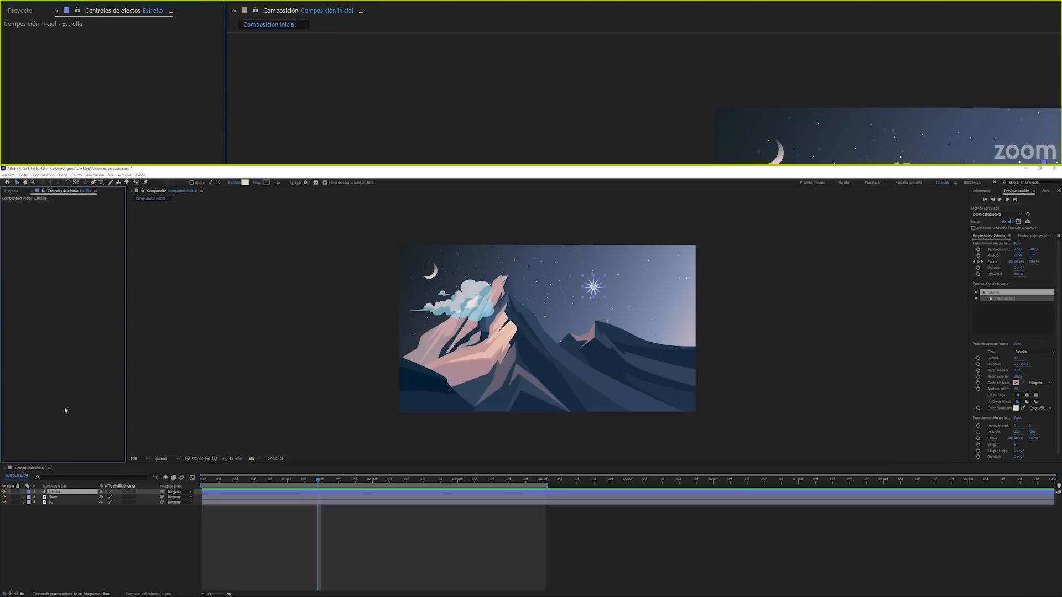
# Apply the Desplazamiento turbulento effect to the Nube layer and toggle it to compare the cloud with and without distortion.
pyautogui.click(54, 497)
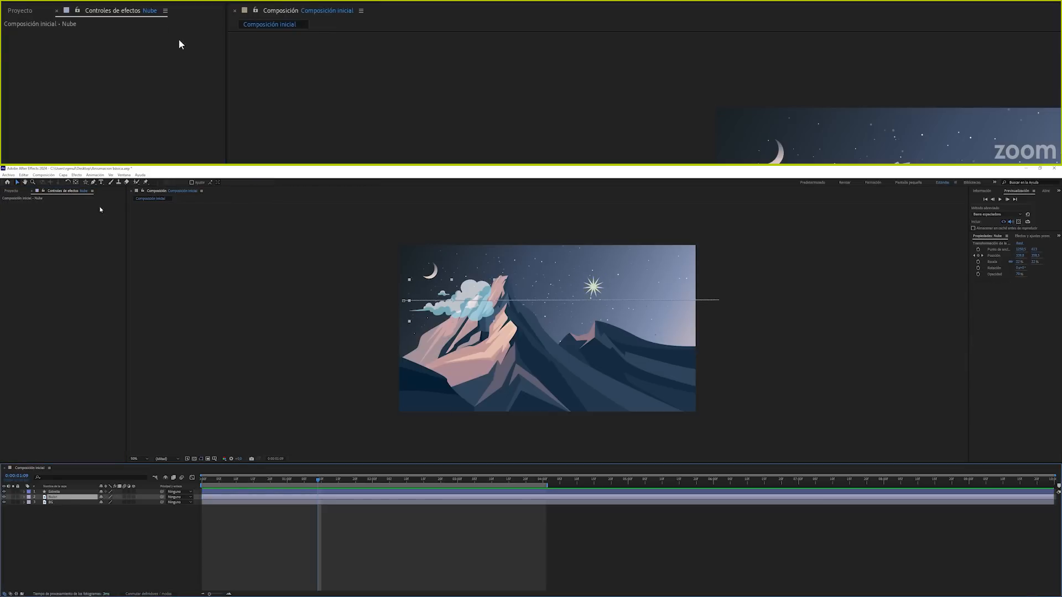
pyautogui.click(78, 175)
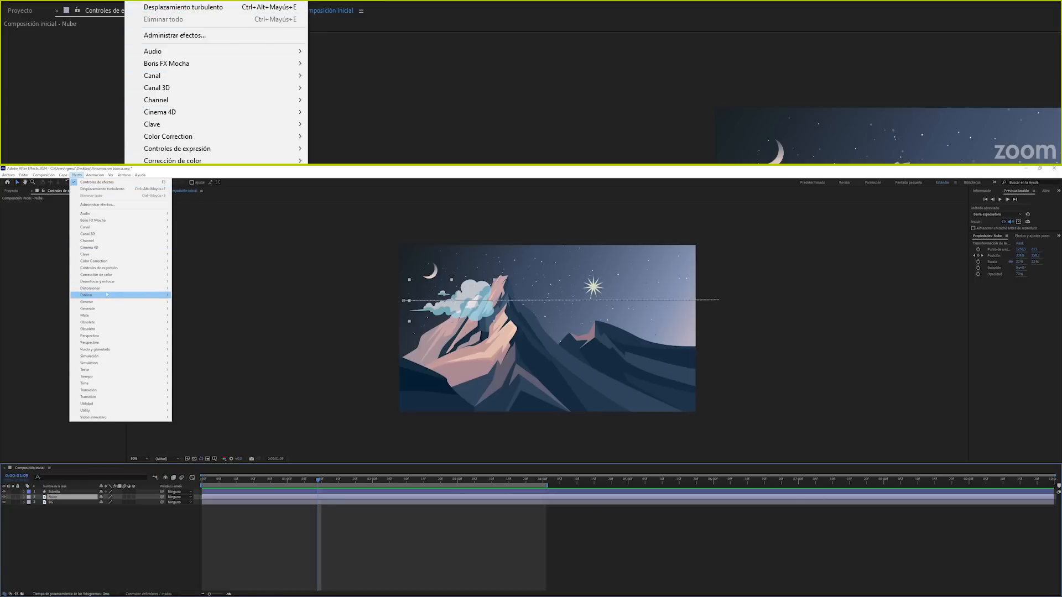
pyautogui.click(200, 9)
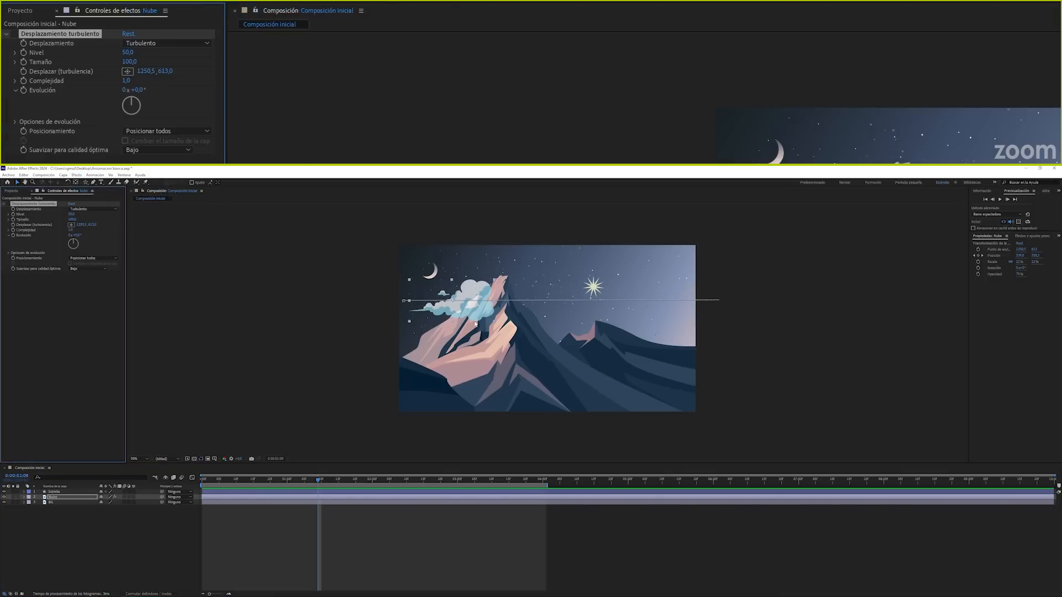
pyautogui.click(7, 204)
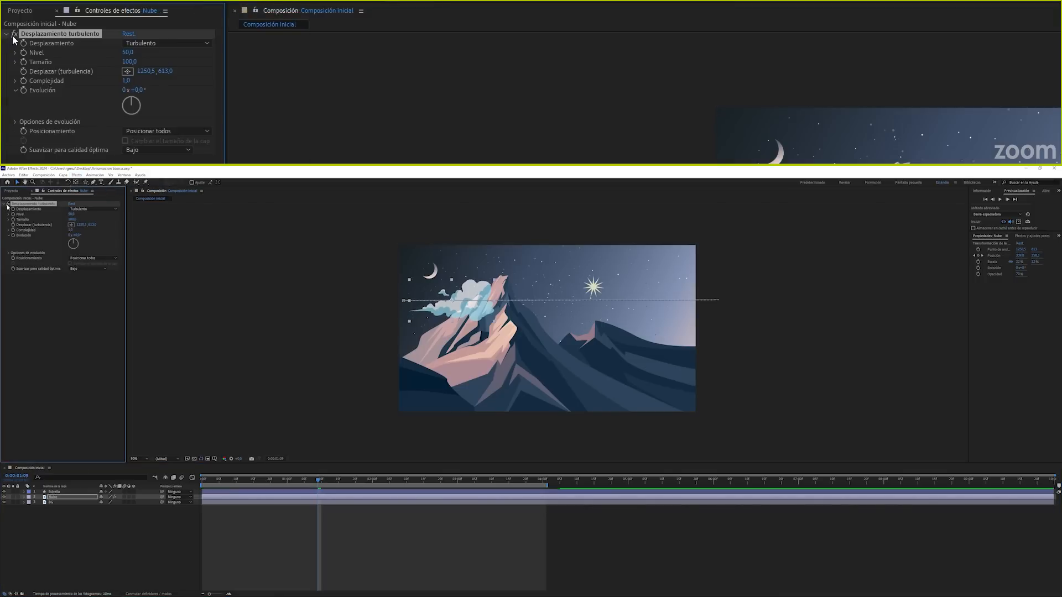
pyautogui.click(7, 204)
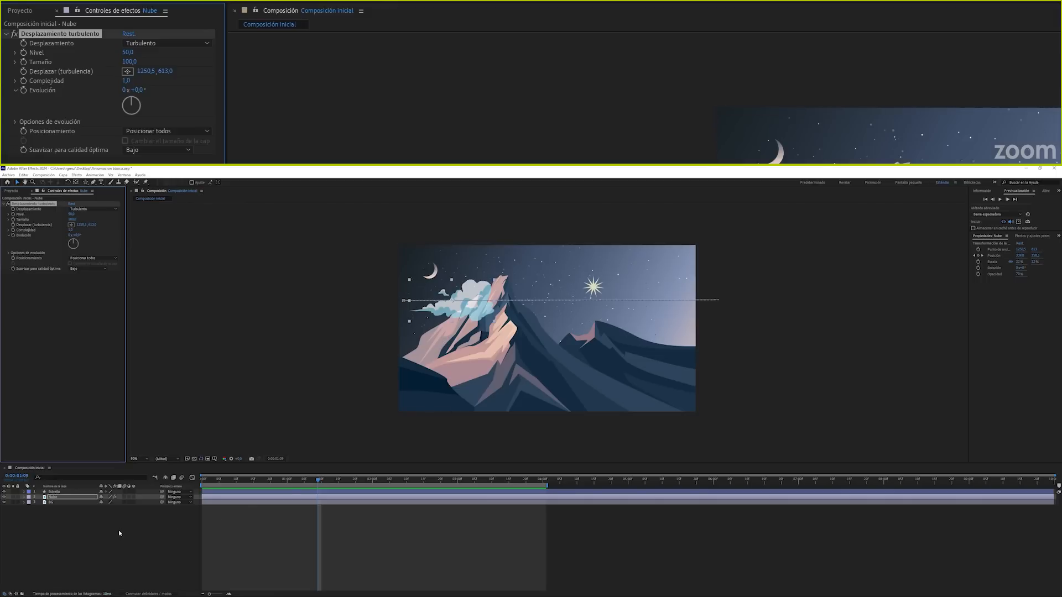
# Solo the Nube layer to isolate the cloud, and compare it with its distortion effect off and on.
pyautogui.click(52, 498)
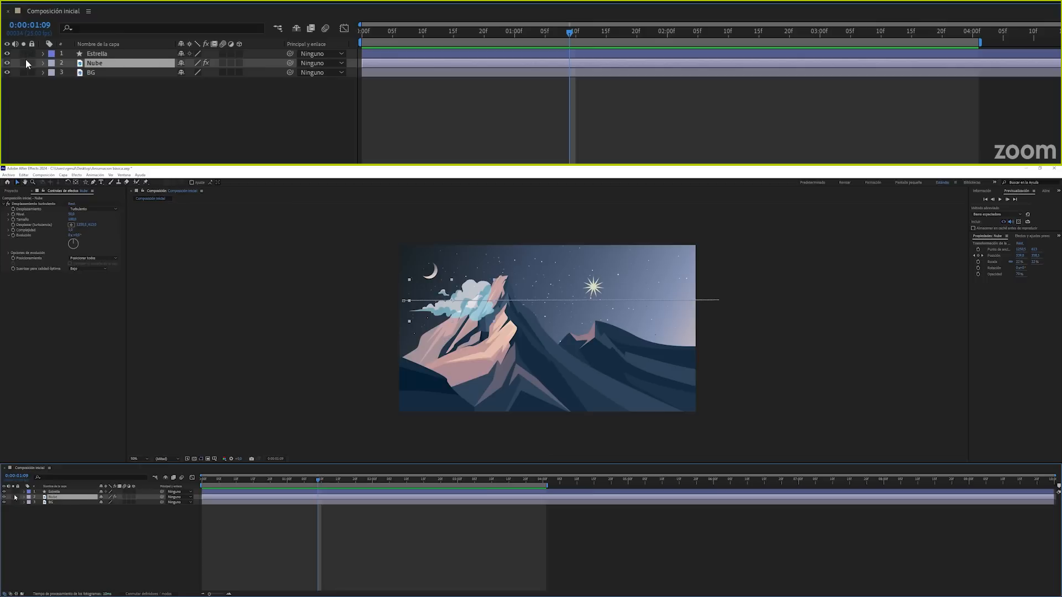
pyautogui.click(13, 498)
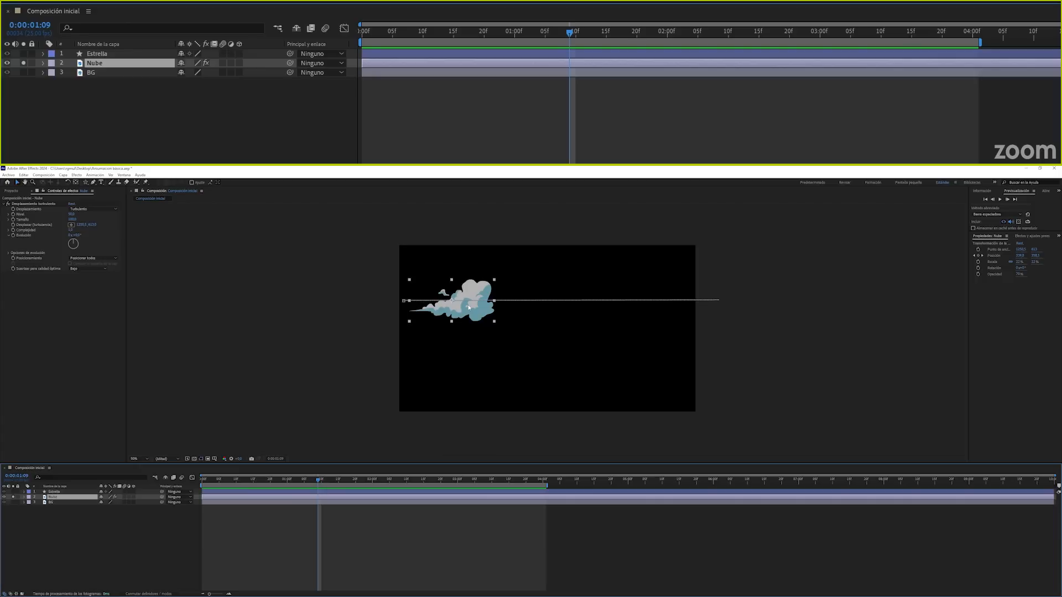
pyautogui.click(24, 54)
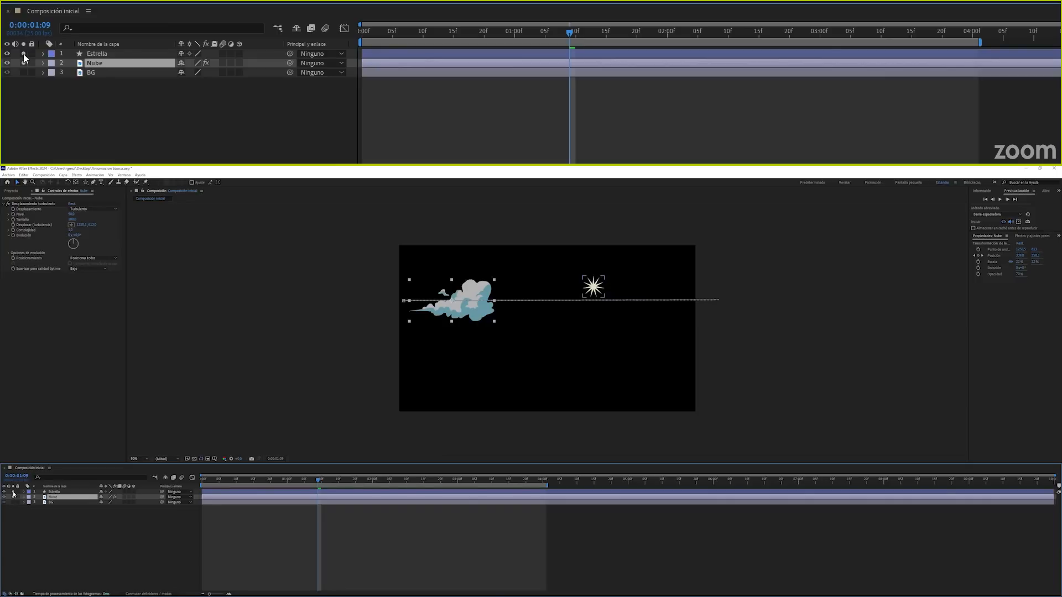
pyautogui.click(24, 54)
pyautogui.click(23, 63)
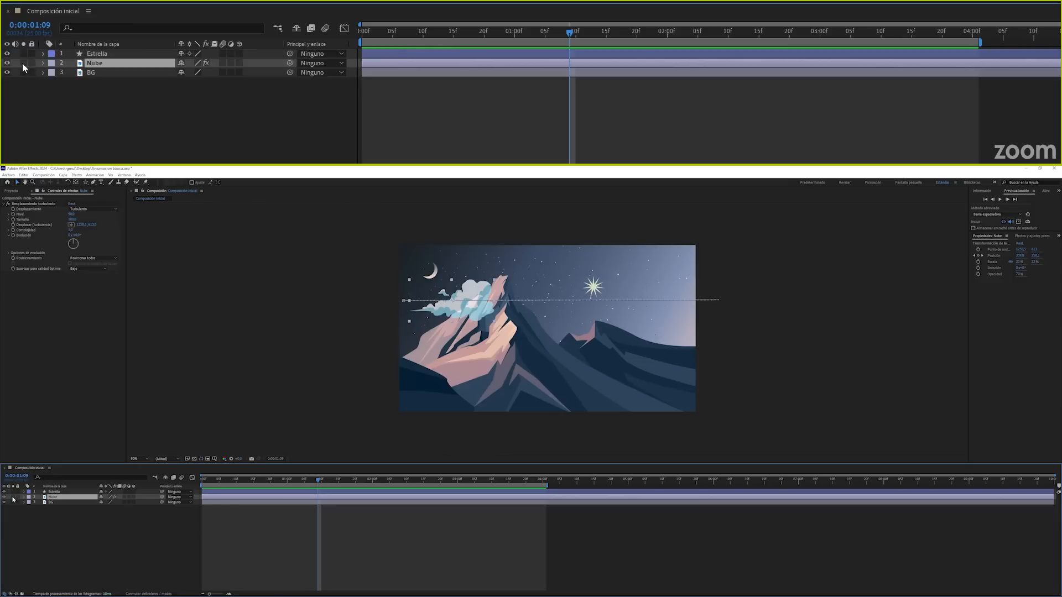
pyautogui.click(23, 63)
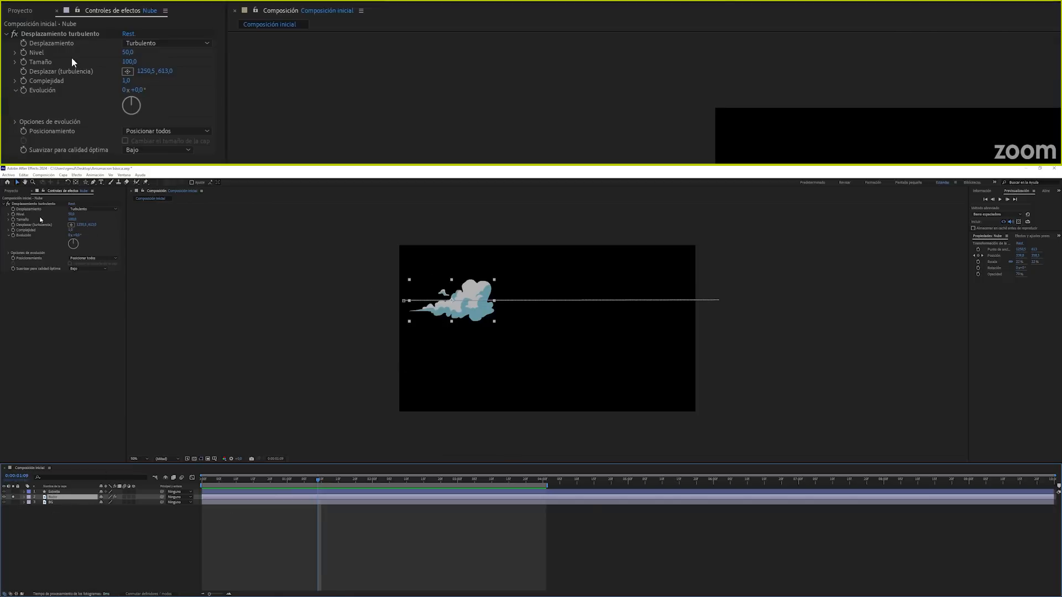
pyautogui.click(16, 34)
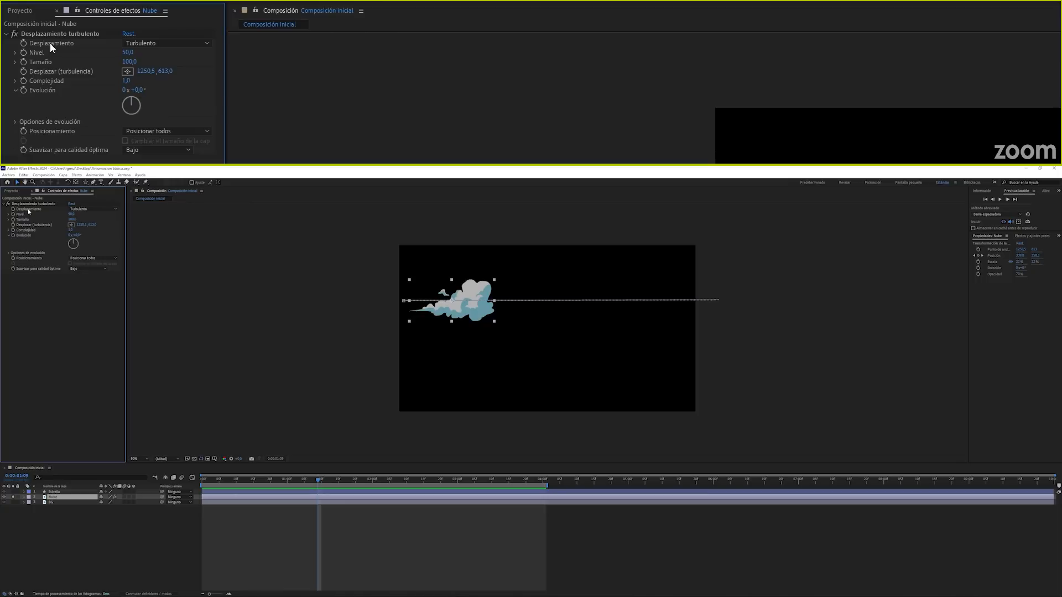
# Review the displacement types keeping Turbulento, try a Nivel of 80 on the Nube effect, and restore it to 50.
pyautogui.click(148, 44)
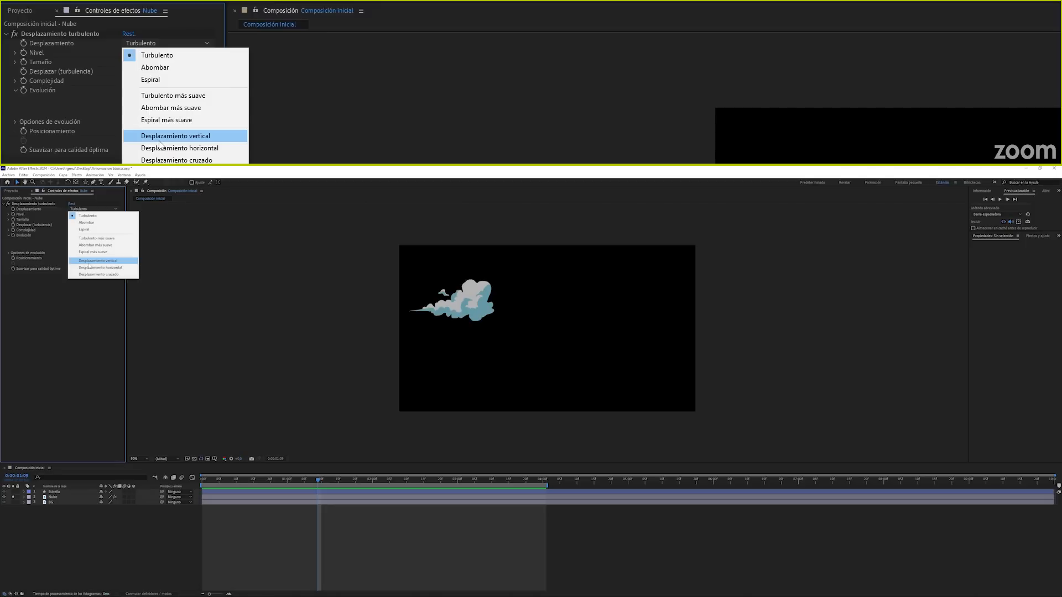
pyautogui.click(171, 56)
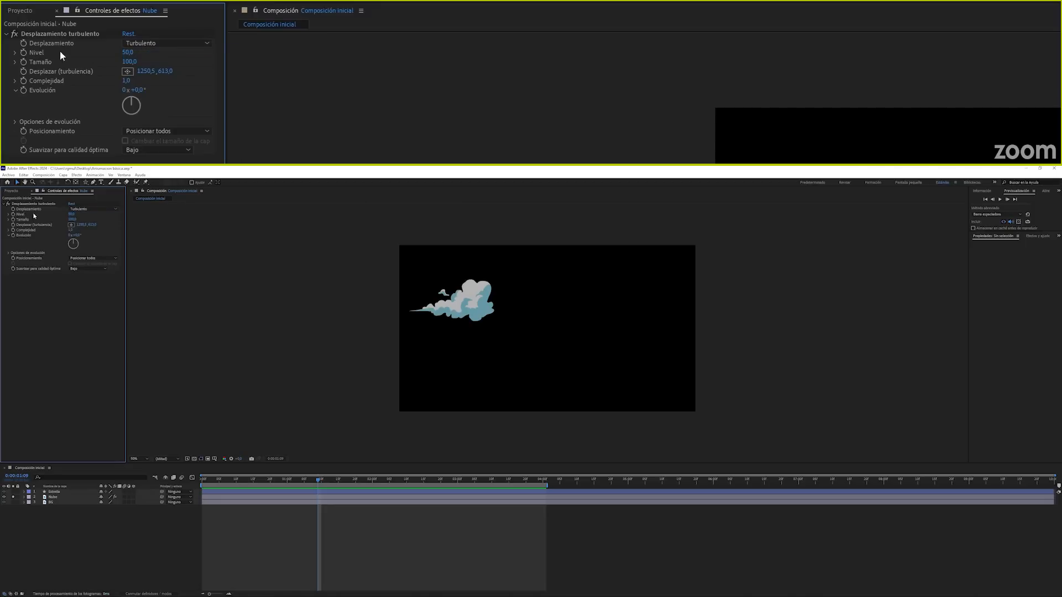
pyautogui.moveTo(128, 53); pyautogui.dragTo(164, 49)
pyautogui.moveTo(143, 54)
pyautogui.mouseDown()
pyautogui.moveTo(156, 54)
pyautogui.moveTo(145, 55)
pyautogui.mouseUp()
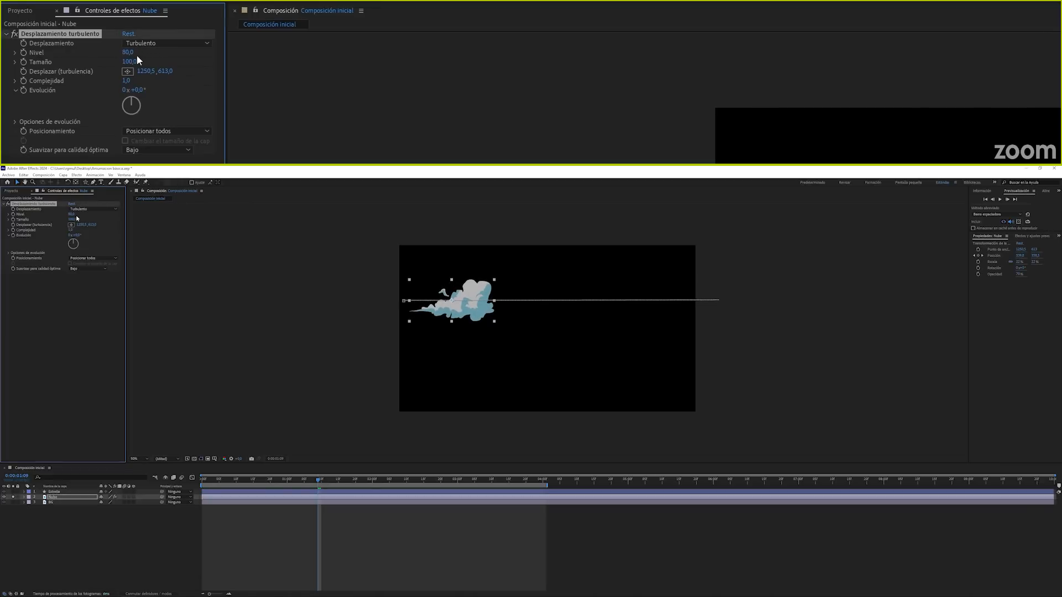
pyautogui.click(128, 52)
pyautogui.write('50')
pyautogui.press('Return')
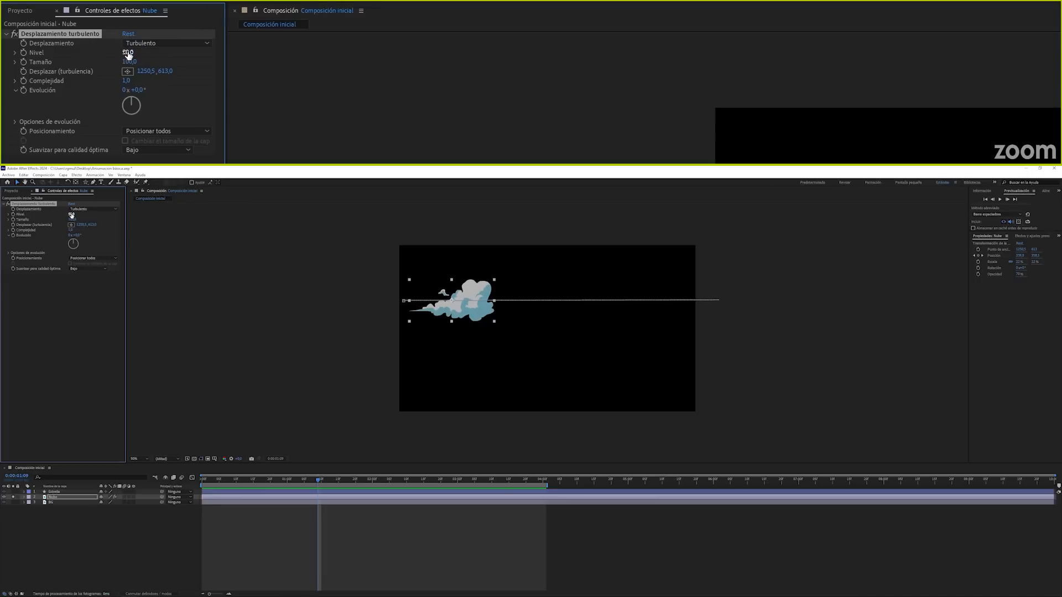
# Set the Tamaño of the Nube layer's Desplazamiento turbulento effect to 132.
pyautogui.moveTo(130, 62); pyautogui.dragTo(154, 64)
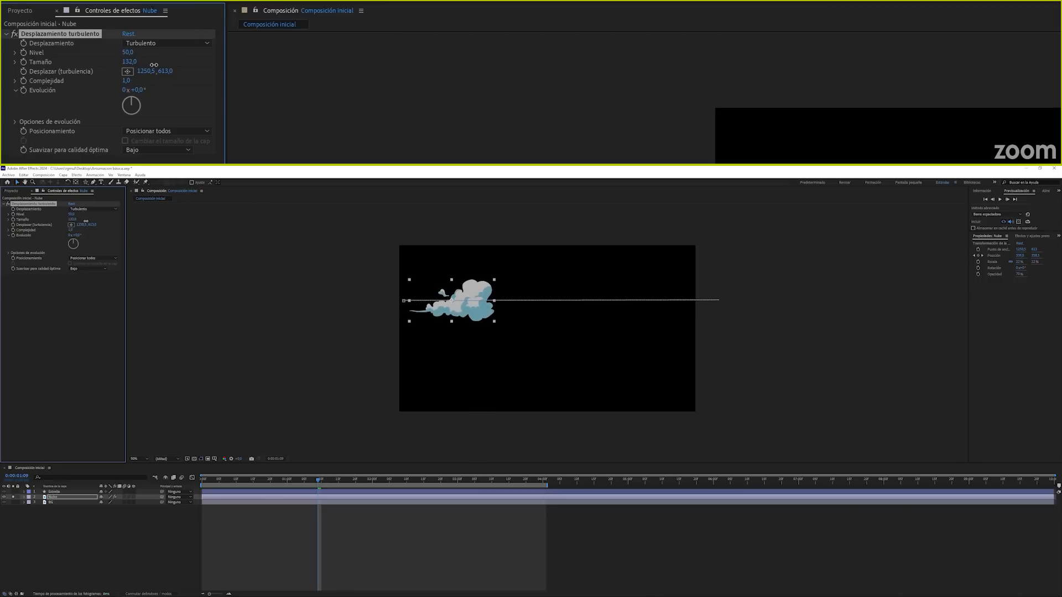
pyautogui.click(132, 61)
pyautogui.press('Return')
# Try different Evolución angles on the Nube layer's distortion effect, and reset the angle to 0°.
pyautogui.click(139, 90)
pyautogui.moveTo(142, 95); pyautogui.dragTo(368, 131)
pyautogui.moveTo(135, 98); pyautogui.dragTo(144, 97)
pyautogui.moveTo(76, 235)
pyautogui.mouseDown()
pyautogui.moveTo(117, 235)
pyautogui.moveTo(90, 236)
pyautogui.mouseUp()
pyautogui.click(81, 236)
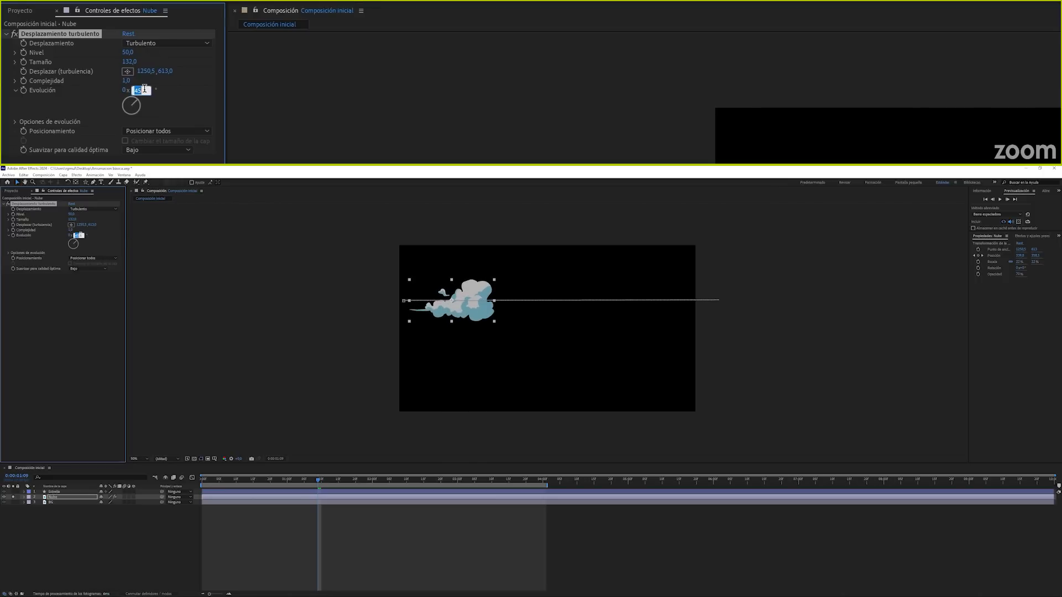
pyautogui.write('0')
pyautogui.press('Return')
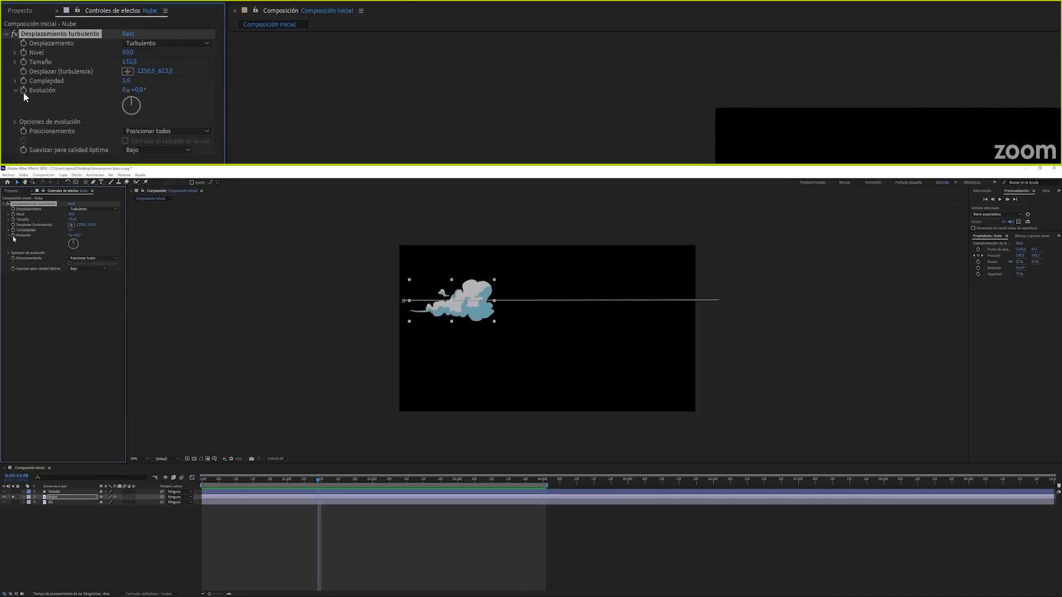
# Add the expression time*50 to the Evolución property of Nube's Desplazamiento turbulento effect.
pyautogui.press('alt')
pyautogui.keyDown('alt'); pyautogui.click(24, 91); pyautogui.keyUp('alt')
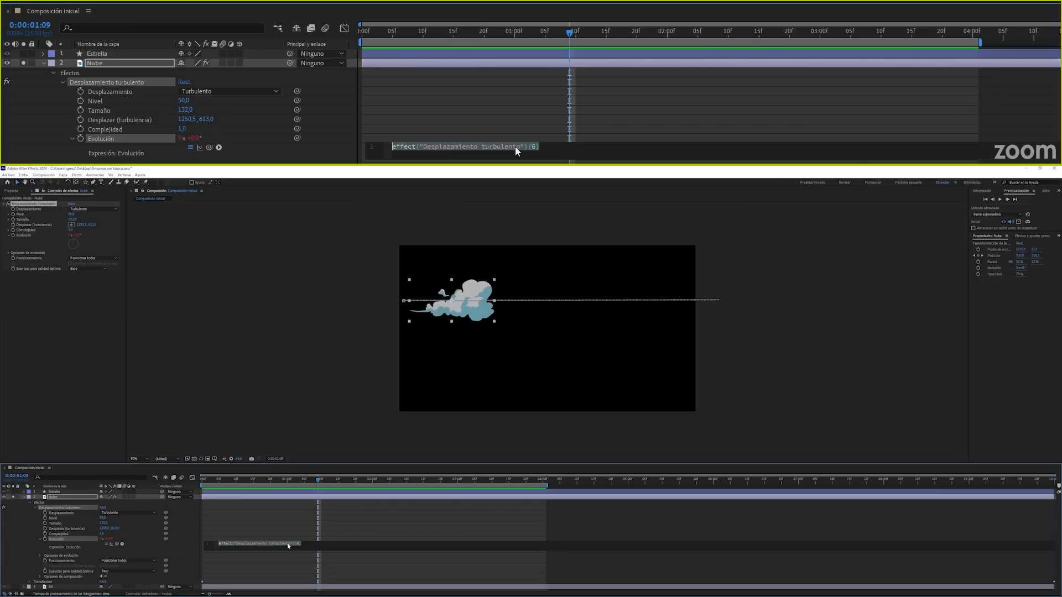
pyautogui.write('time')
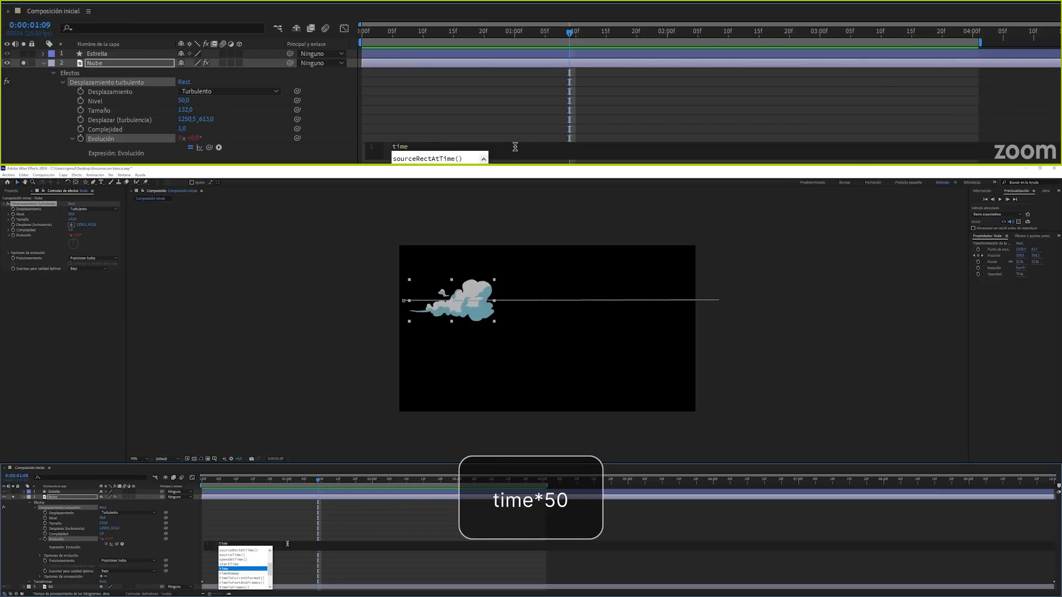
pyautogui.write('*50')
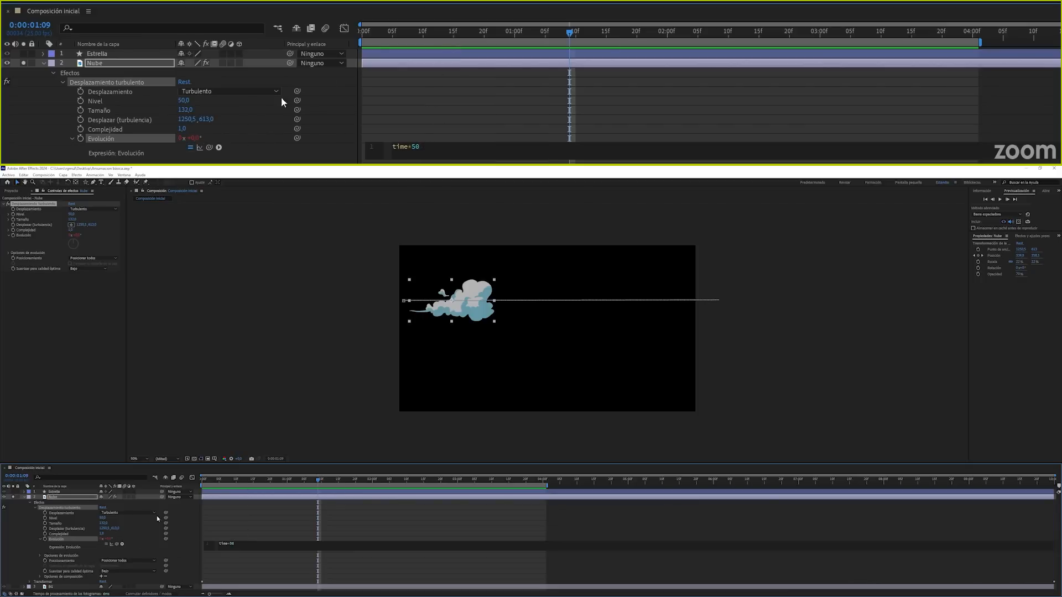
pyautogui.click(363, 35)
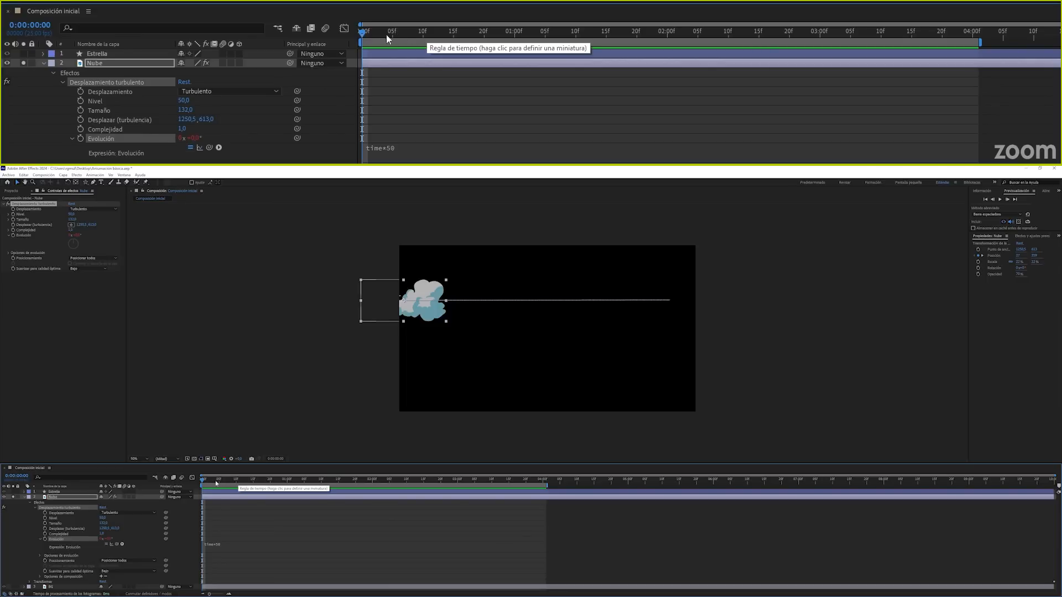
# Scrub the timeline and play the isolated cloud from the start to check its evolving distortion.
pyautogui.click(484, 33)
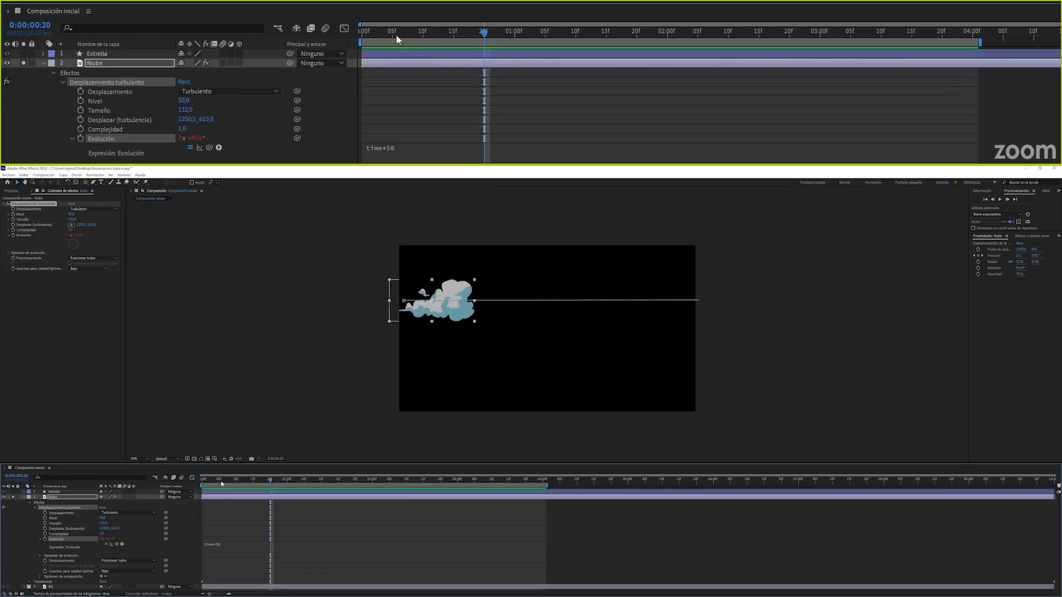
pyautogui.moveTo(397, 34); pyautogui.dragTo(338, 34)
pyautogui.press('space')
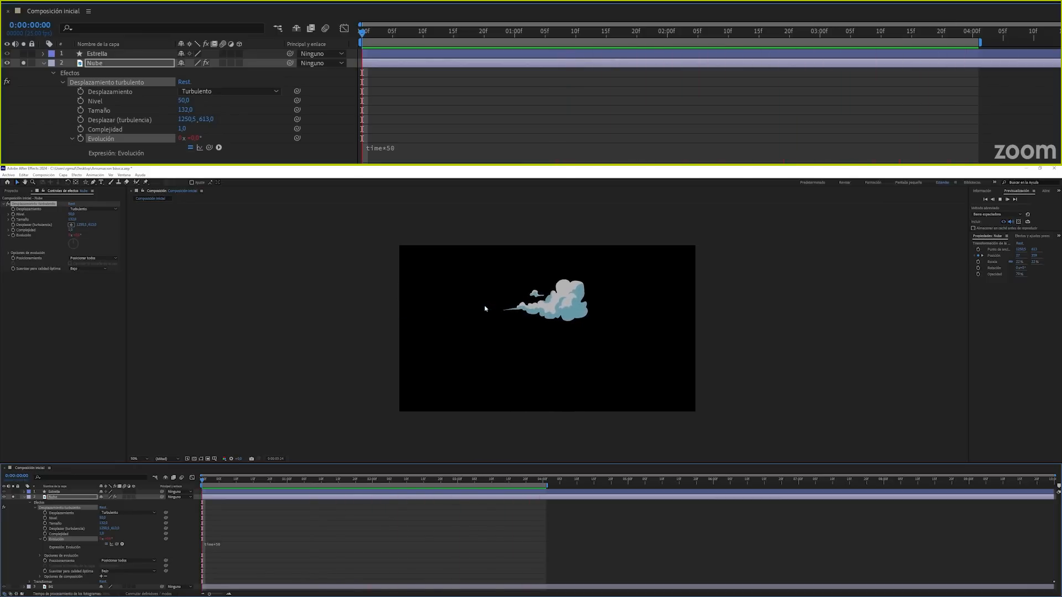
pyautogui.press('space')
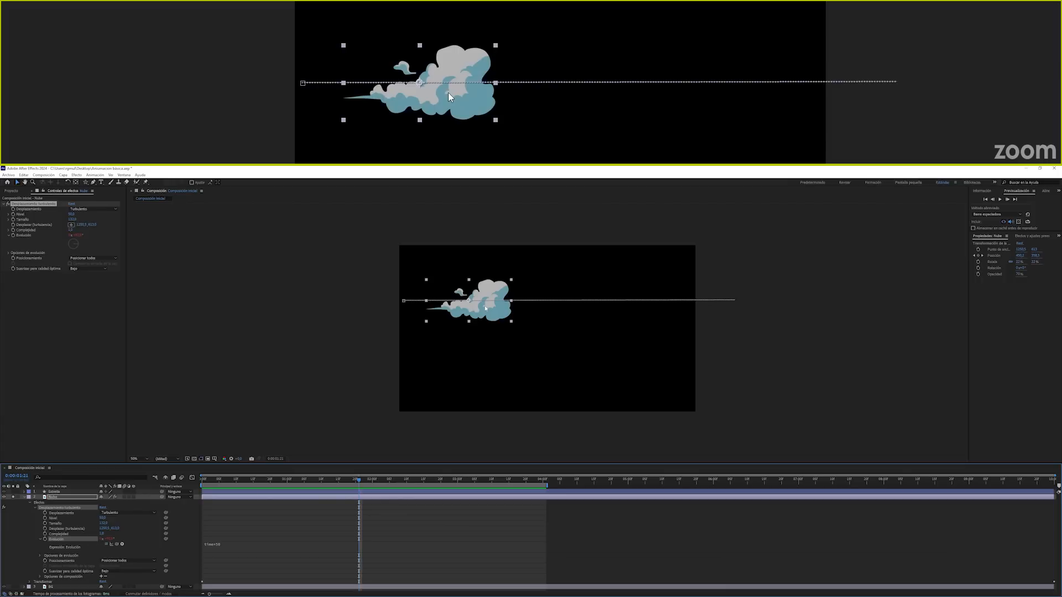
pyautogui.press('space')
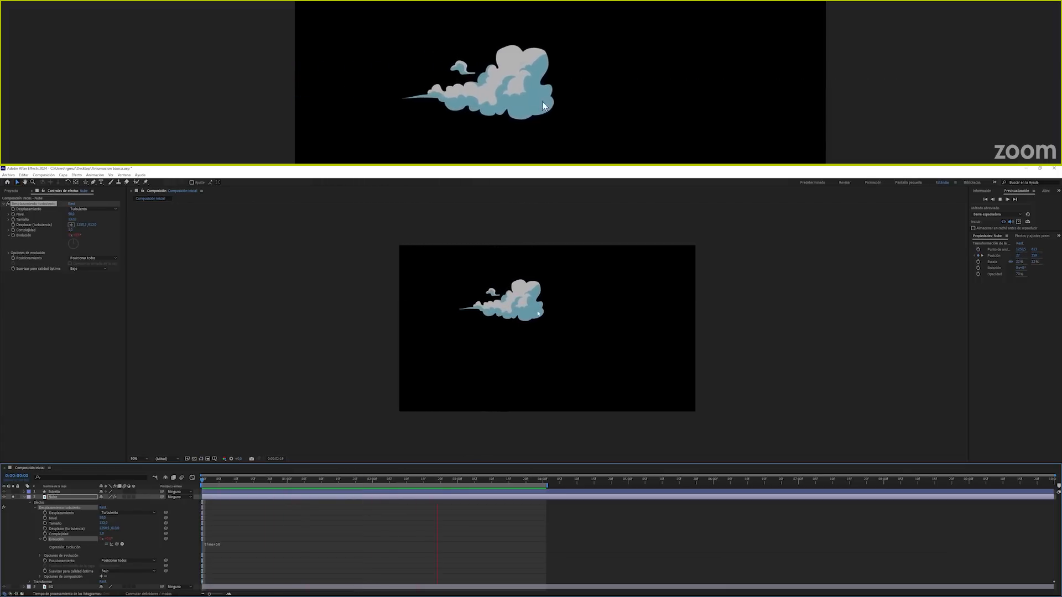
pyautogui.press('space')
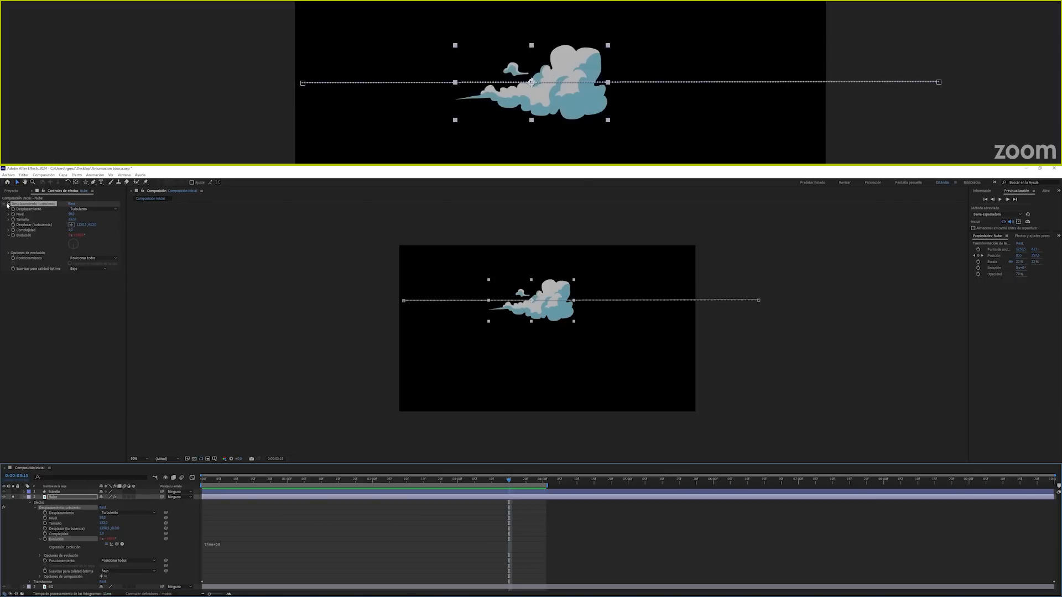
# Preview the cloud's movement with Desplazamiento turbulento switched off, and play it again with the effect on.
pyautogui.click(26, 205)
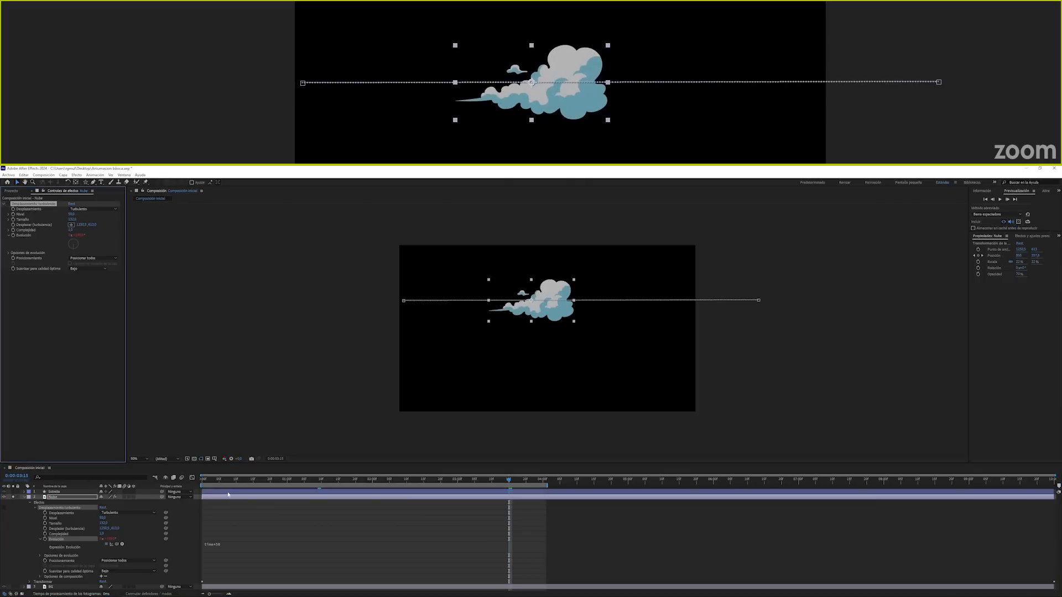
pyautogui.press('space')
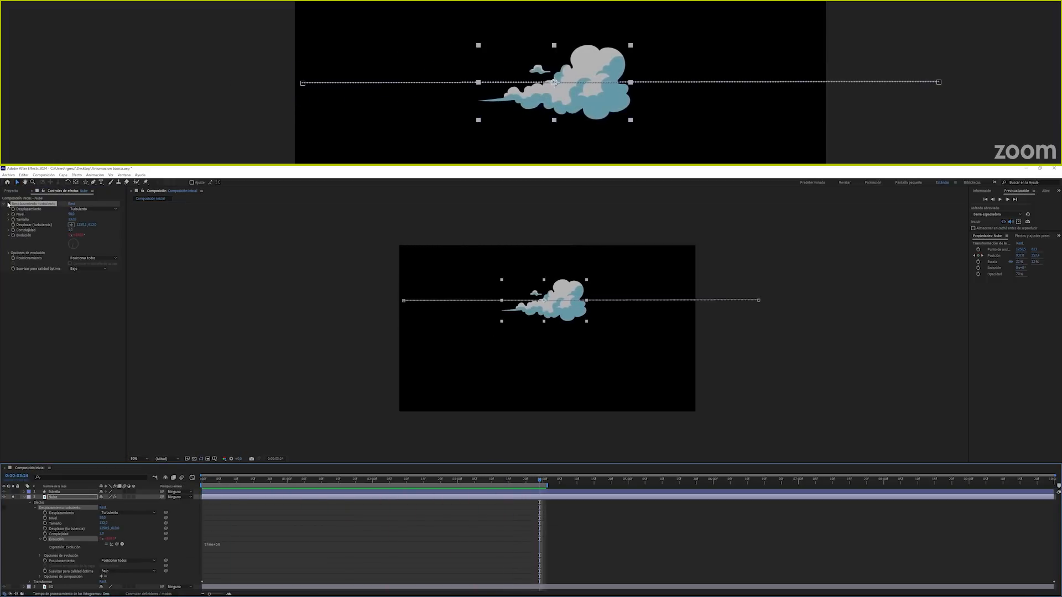
pyautogui.press('space')
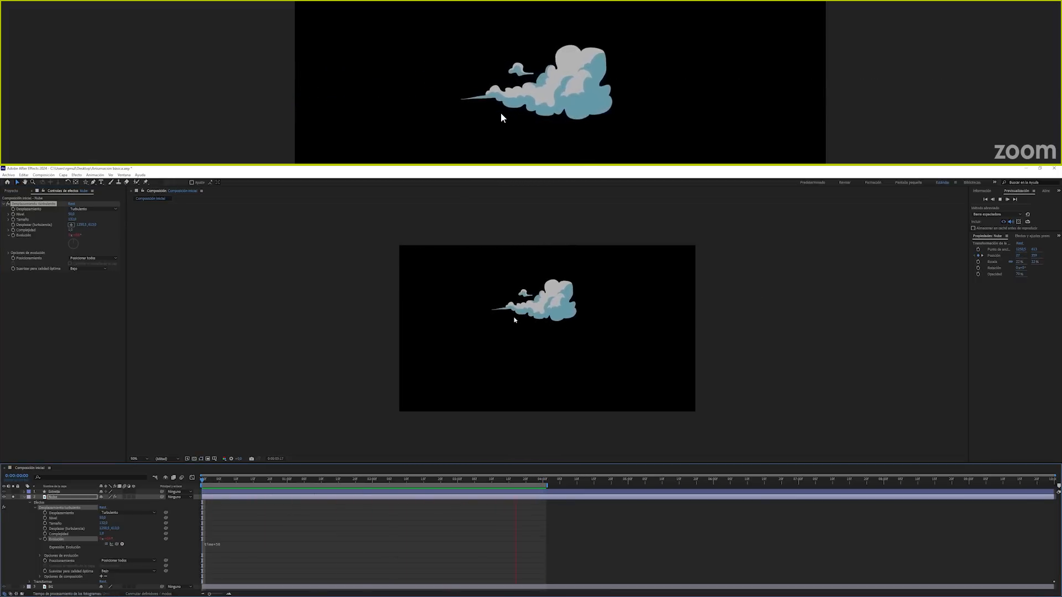
pyautogui.press('space')
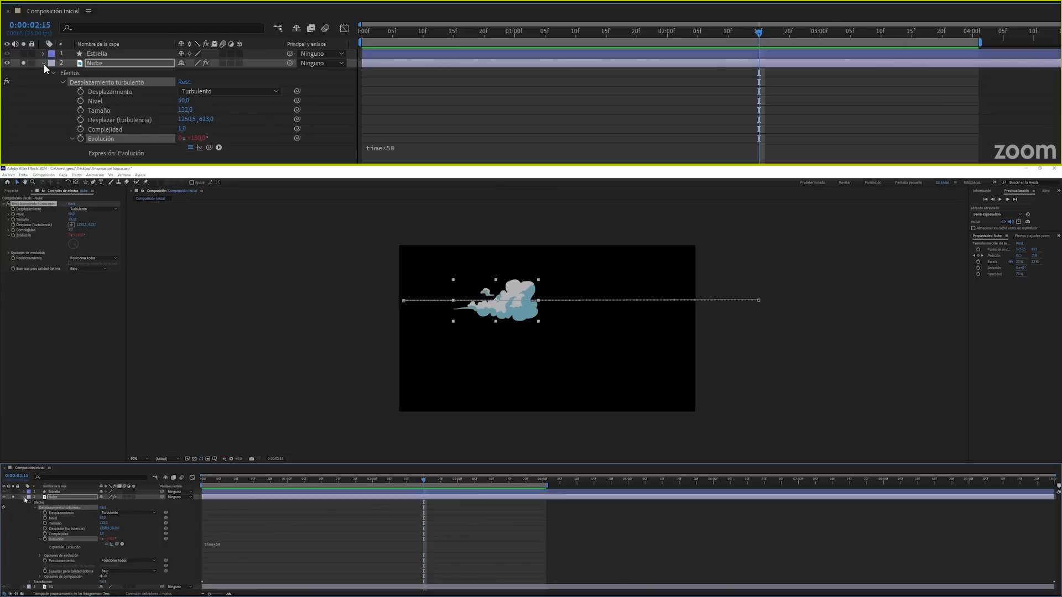
# Collapse the Nube layer's properties, turn off its solo, and preview the full scene.
pyautogui.click(25, 498)
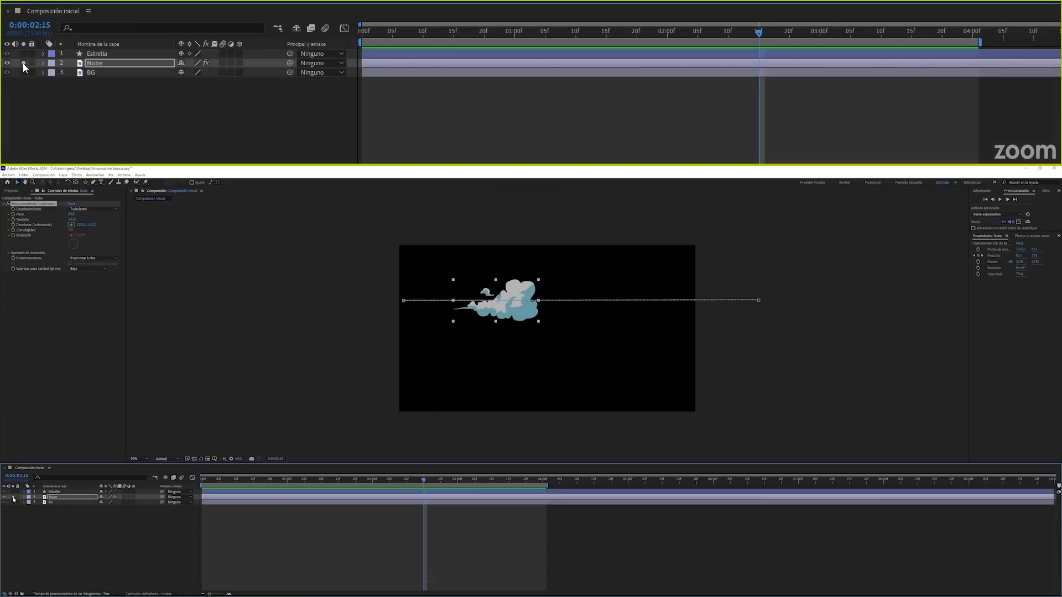
pyautogui.click(13, 498)
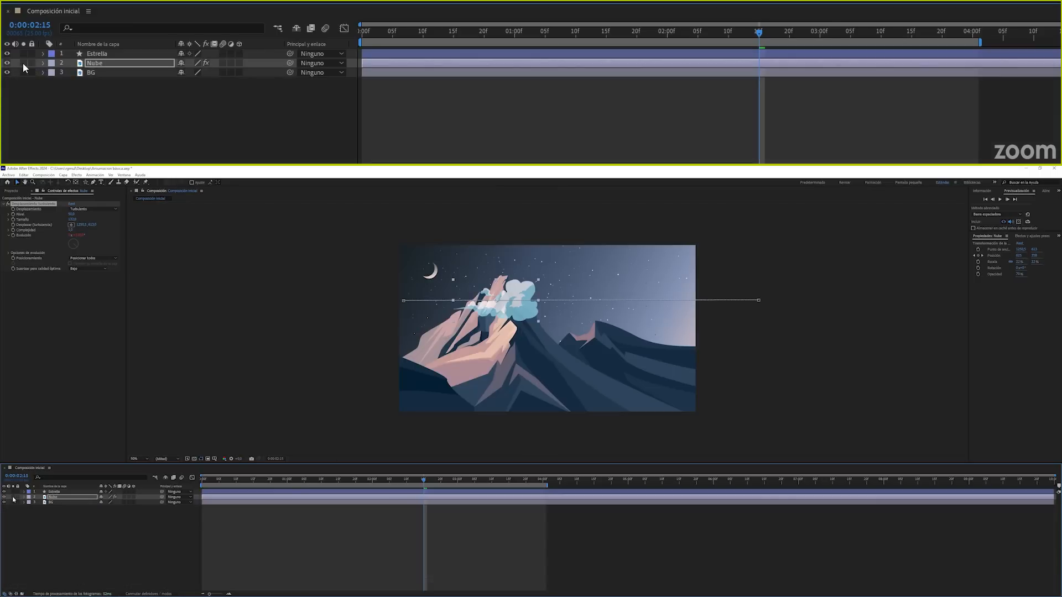
pyautogui.click(165, 534)
pyautogui.press('space')
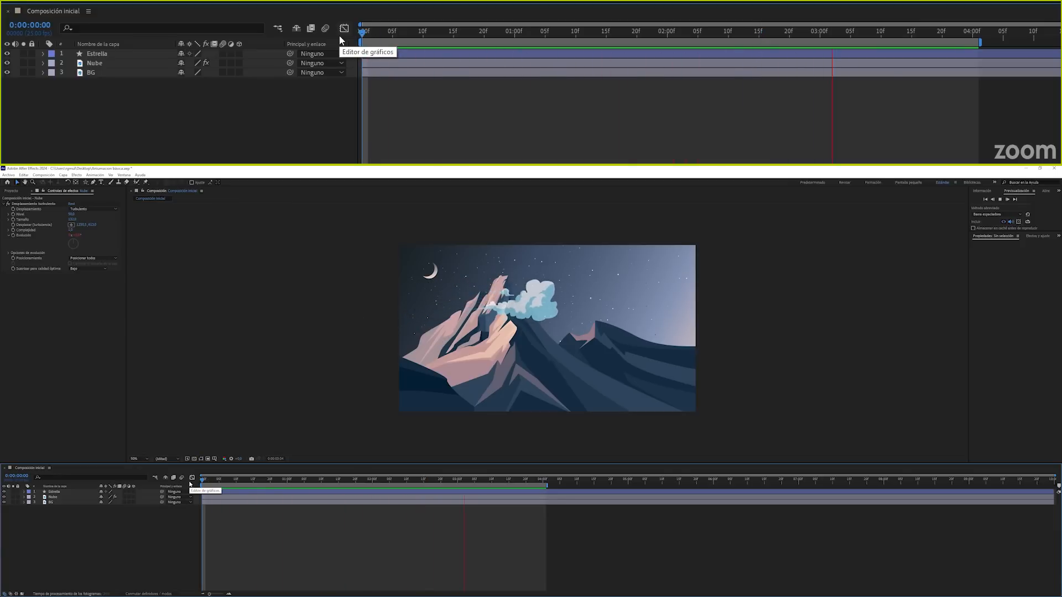
pyautogui.press('space')
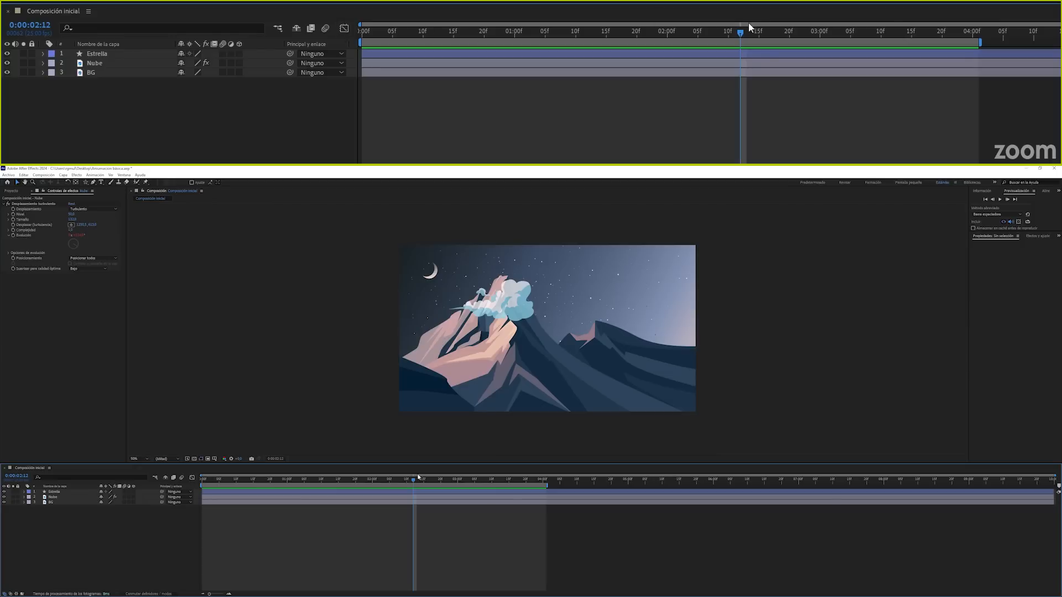
# Go to 0:00:01:10 and apply the Resplandor effect from the Estilizar category to the Estrella layer.
pyautogui.moveTo(374, 484); pyautogui.dragTo(321, 484)
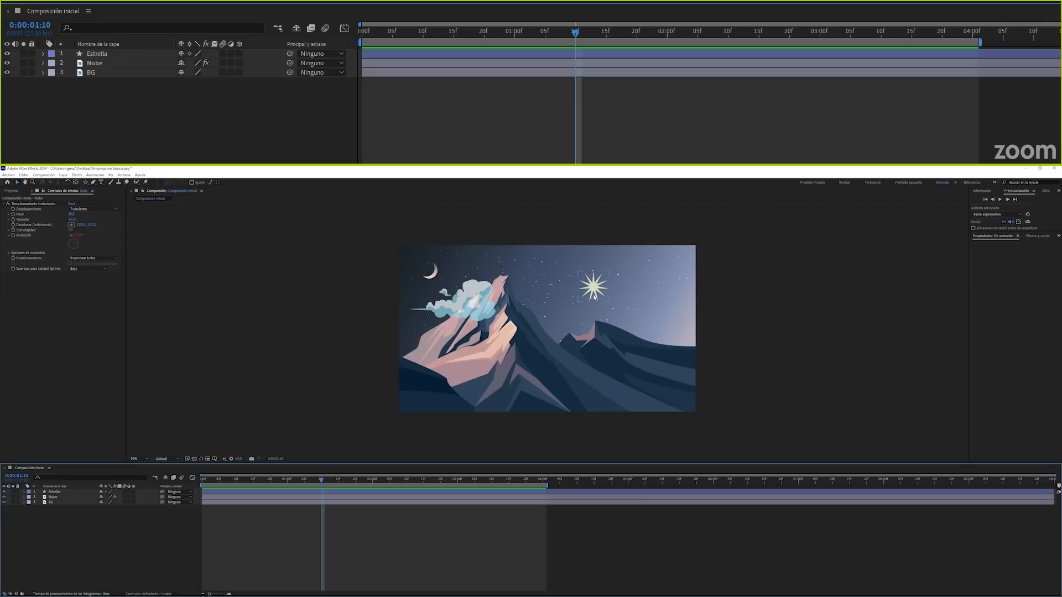
pyautogui.click(57, 493)
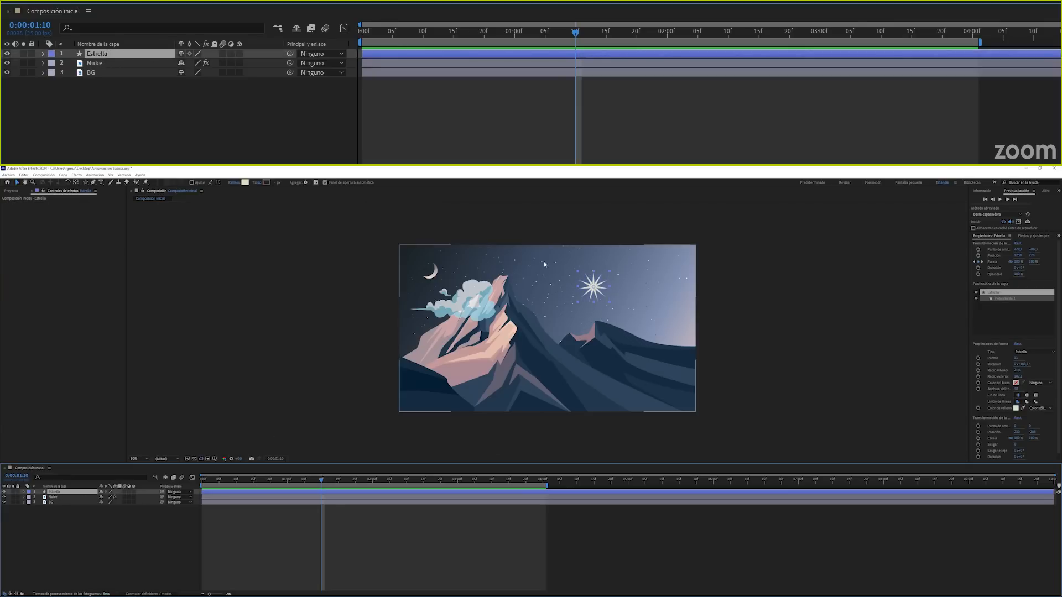
pyautogui.click(76, 175)
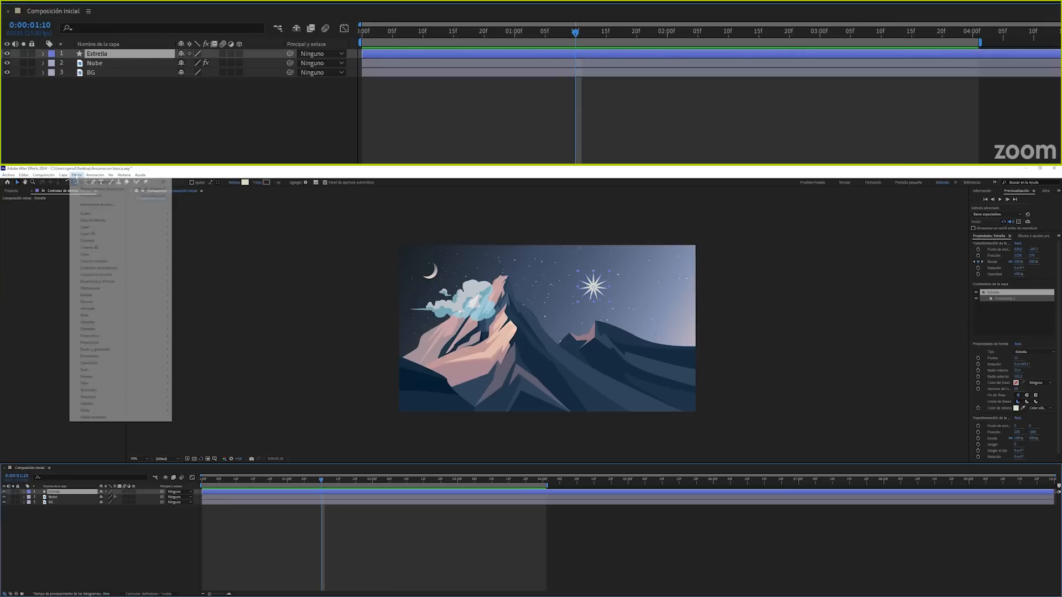
pyautogui.moveTo(100, 296)
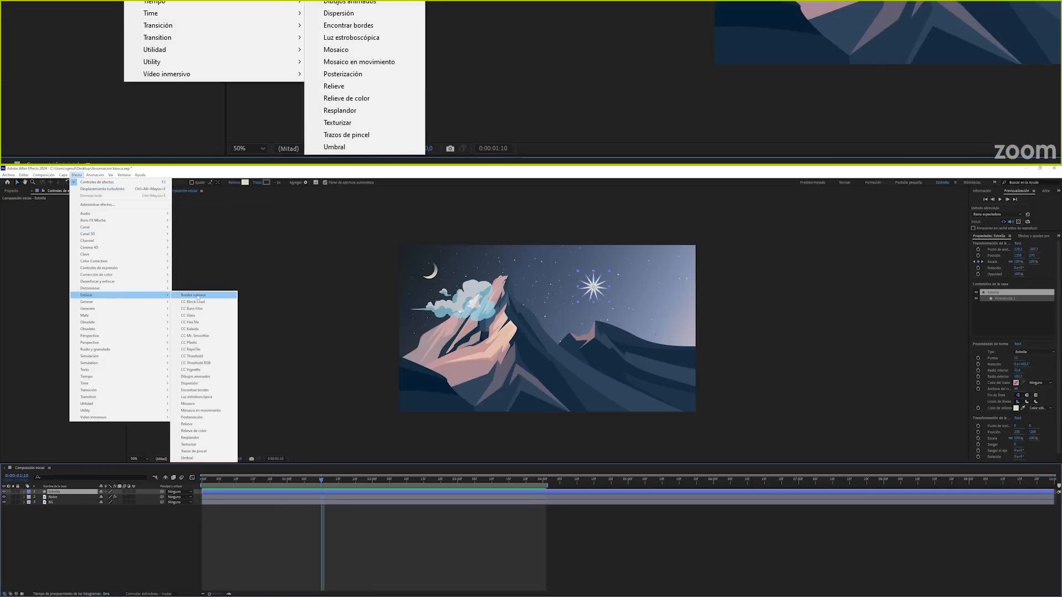
pyautogui.click(191, 438)
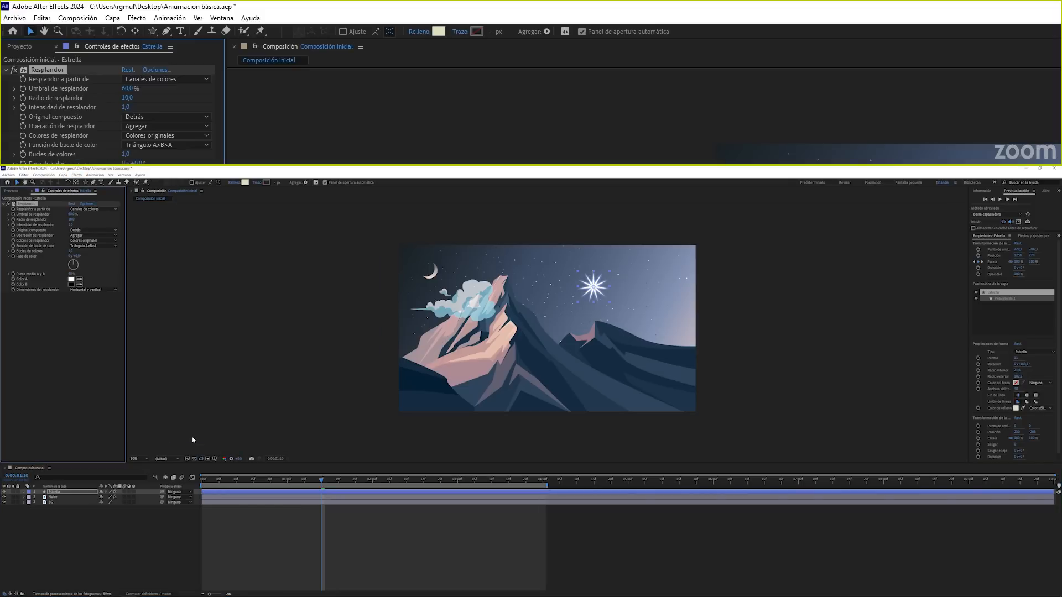
# Toggle the Resplandor effect off and on to compare the star with and without the glow.
pyautogui.click(15, 70)
pyautogui.click(15, 69)
pyautogui.click(15, 70)
pyautogui.click(14, 69)
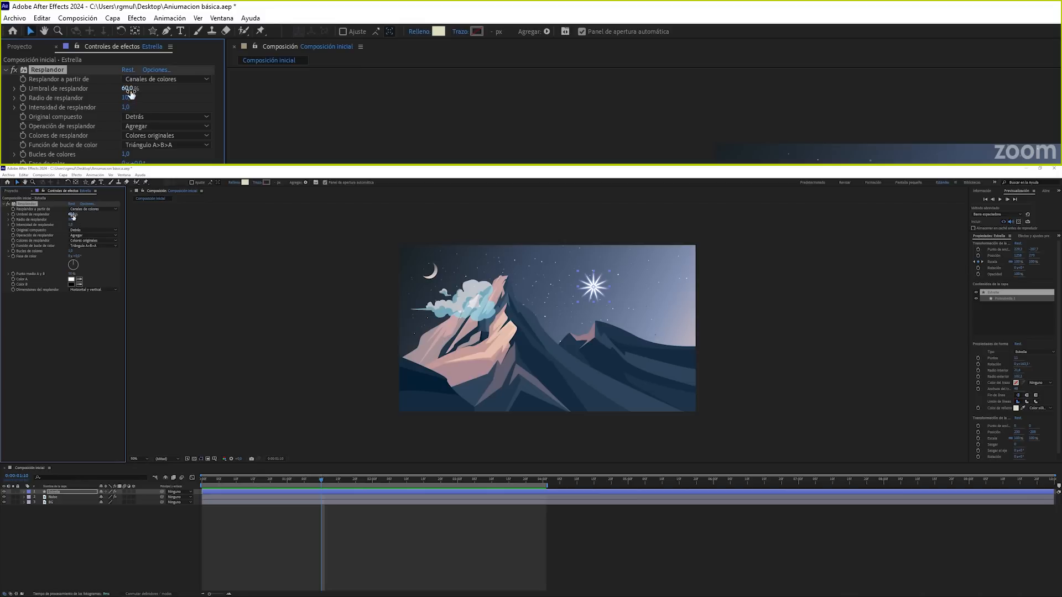
# Set the star's Umbral de resplandor to 41,2 % and Radio de resplandor to 75, and preview the scene.
pyautogui.moveTo(127, 89); pyautogui.dragTo(166, 101)
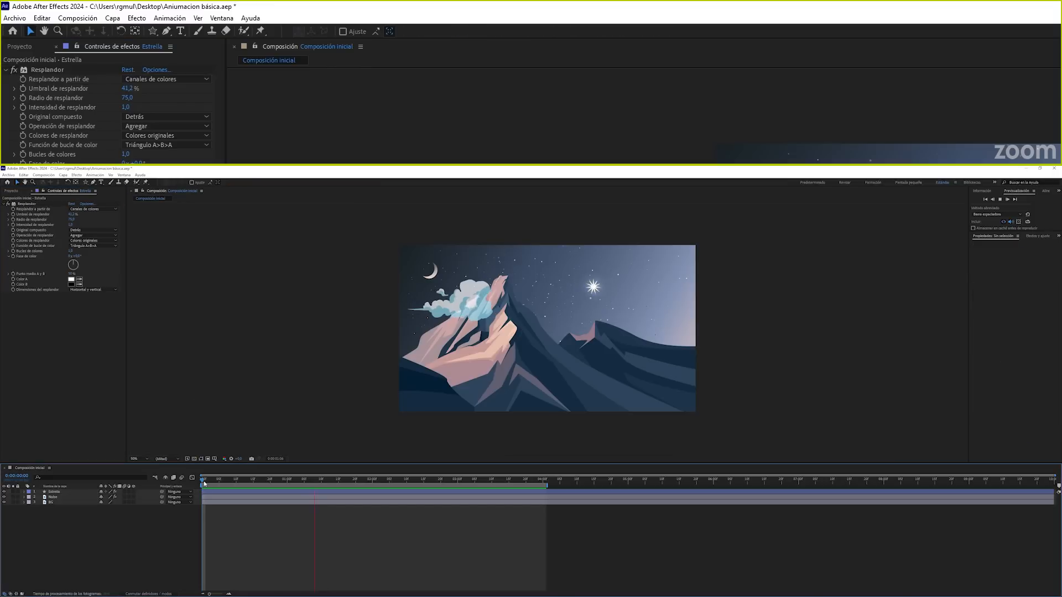
pyautogui.press('space')
pyautogui.press('space')
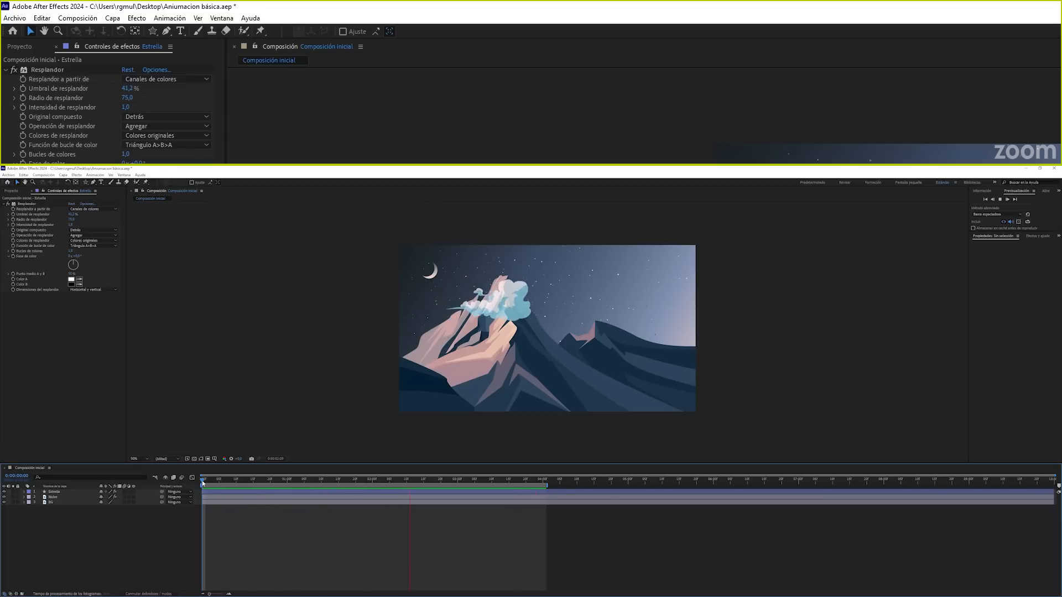
pyautogui.click(203, 483)
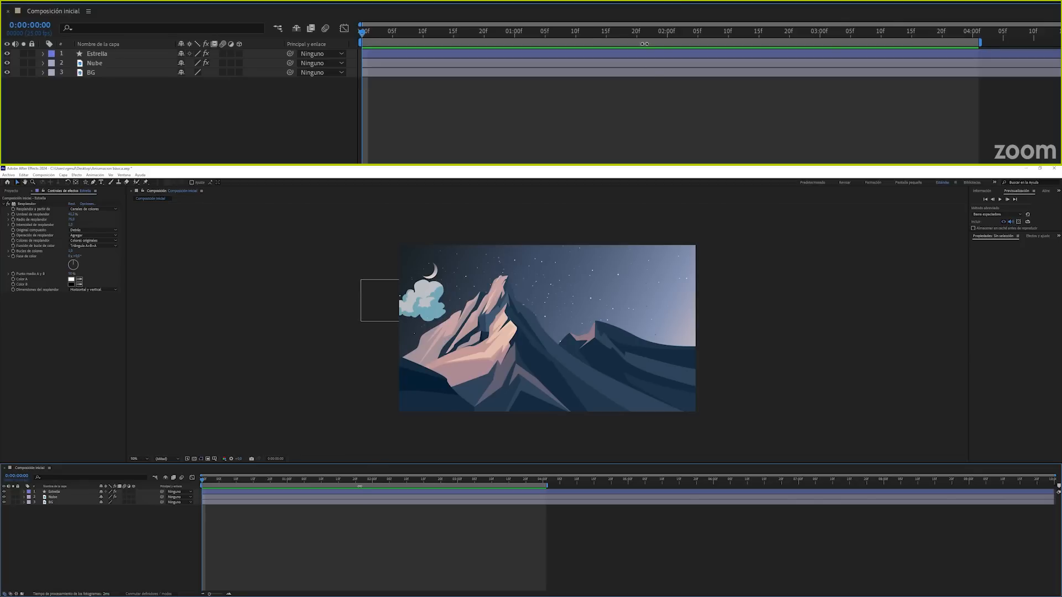
pyautogui.moveTo(363, 34); pyautogui.dragTo(814, 37)
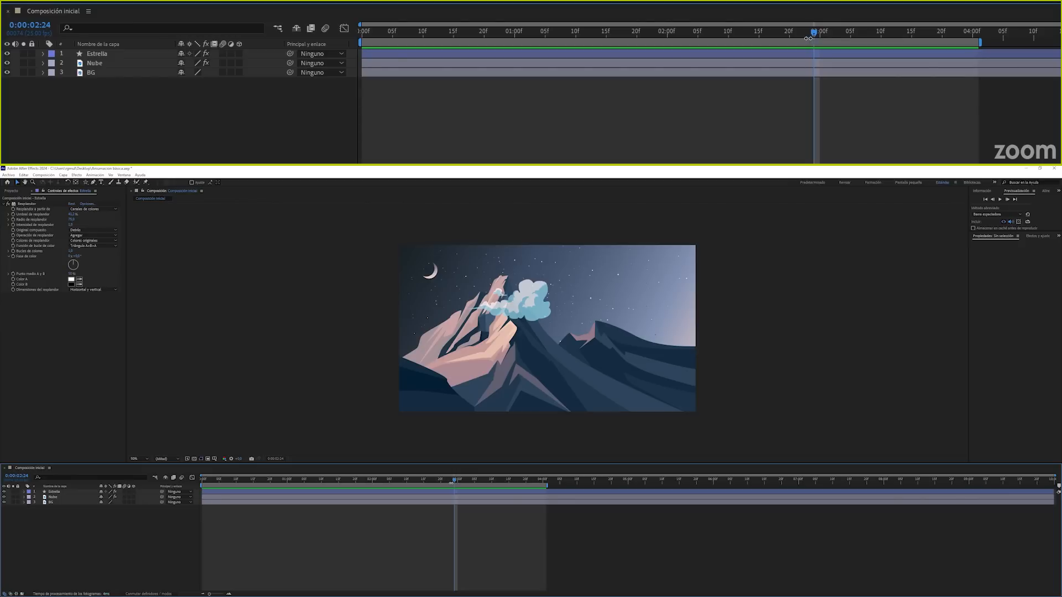
pyautogui.click(77, 174)
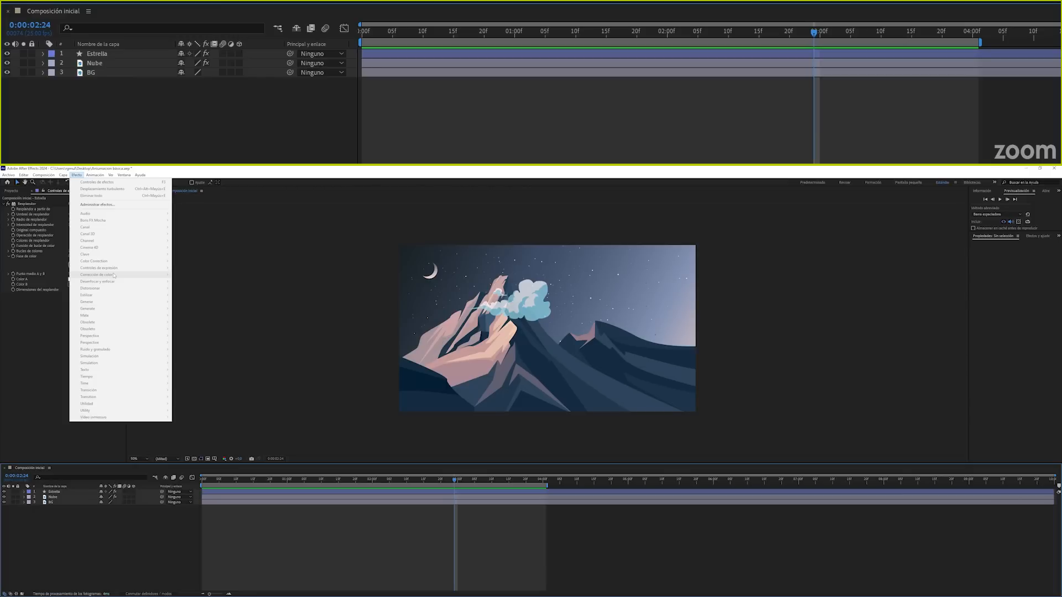
pyautogui.click(138, 119)
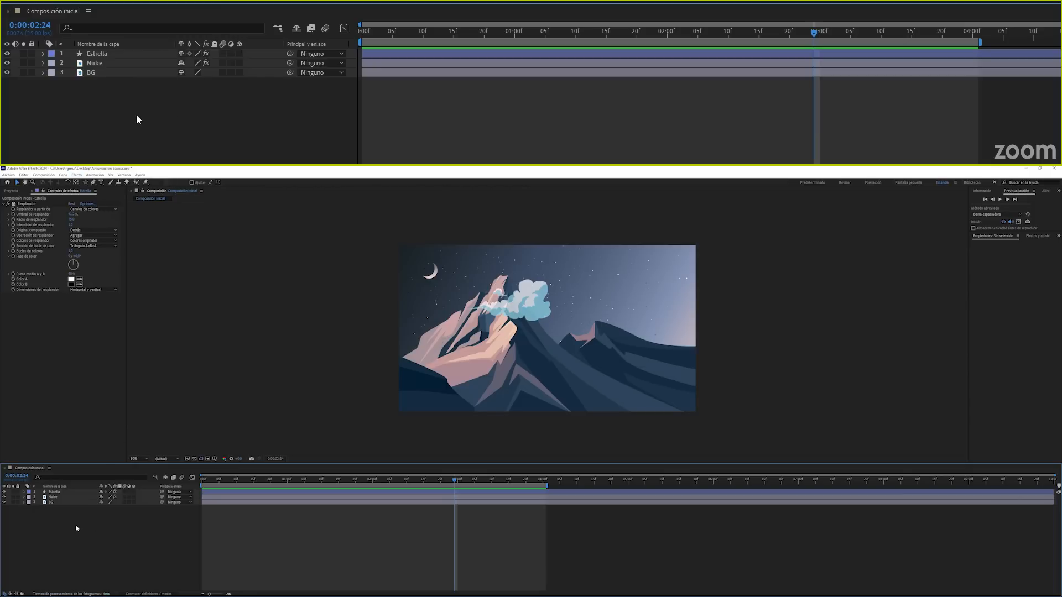
# Reveal the Nube layer's Posición property and enable motion blur on the layer.
pyautogui.click(93, 66)
pyautogui.click(93, 65)
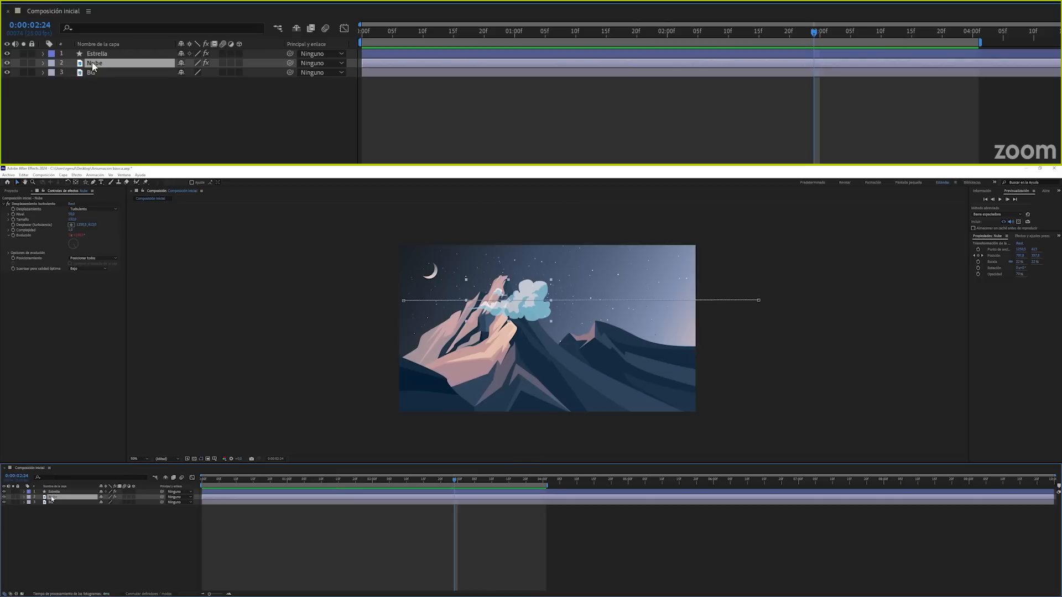
pyautogui.press('p')
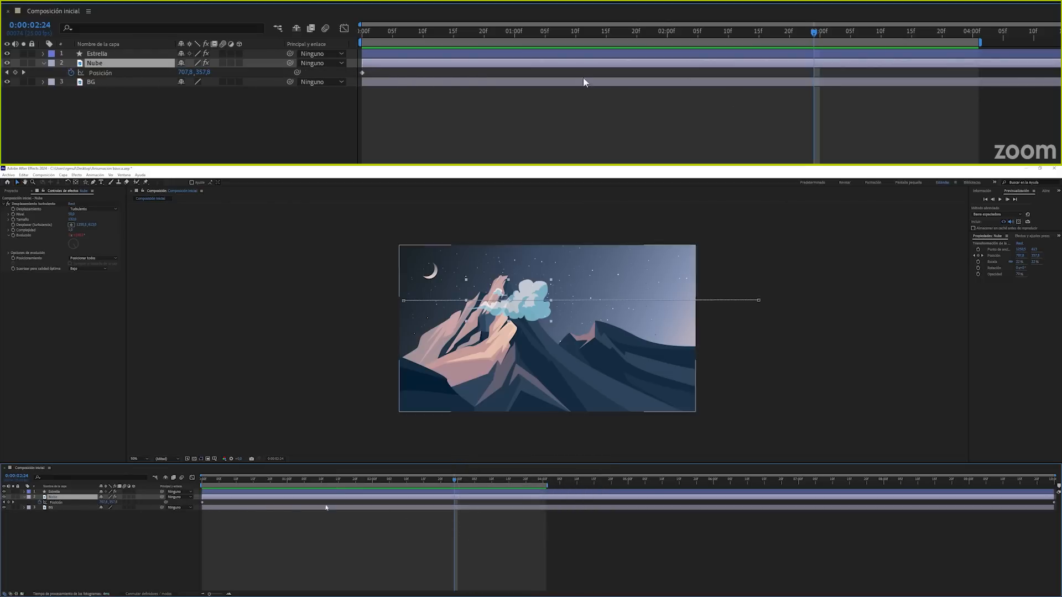
pyautogui.moveTo(362, 73)
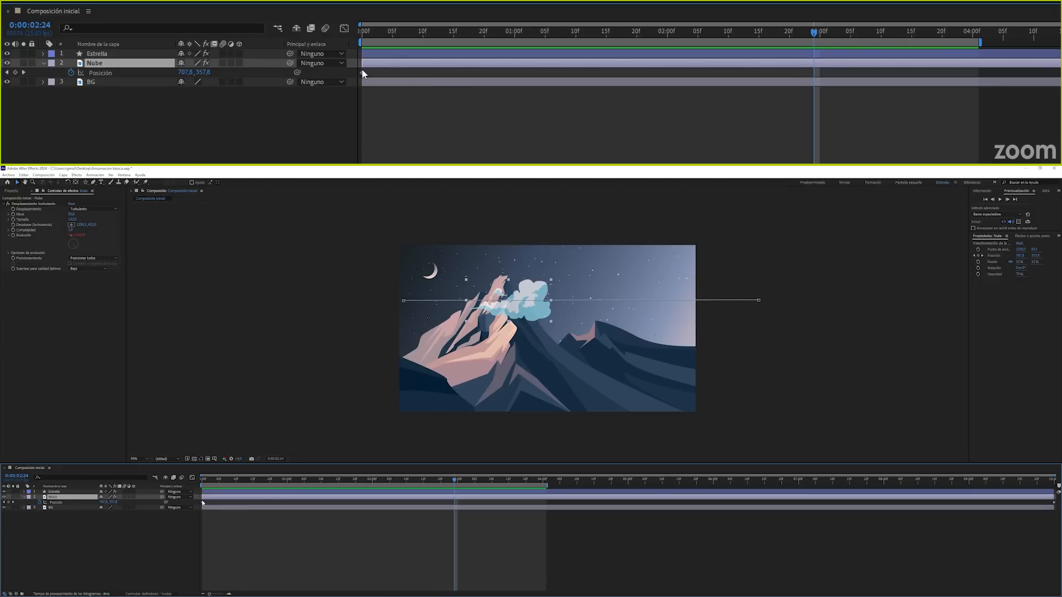
pyautogui.click(221, 63)
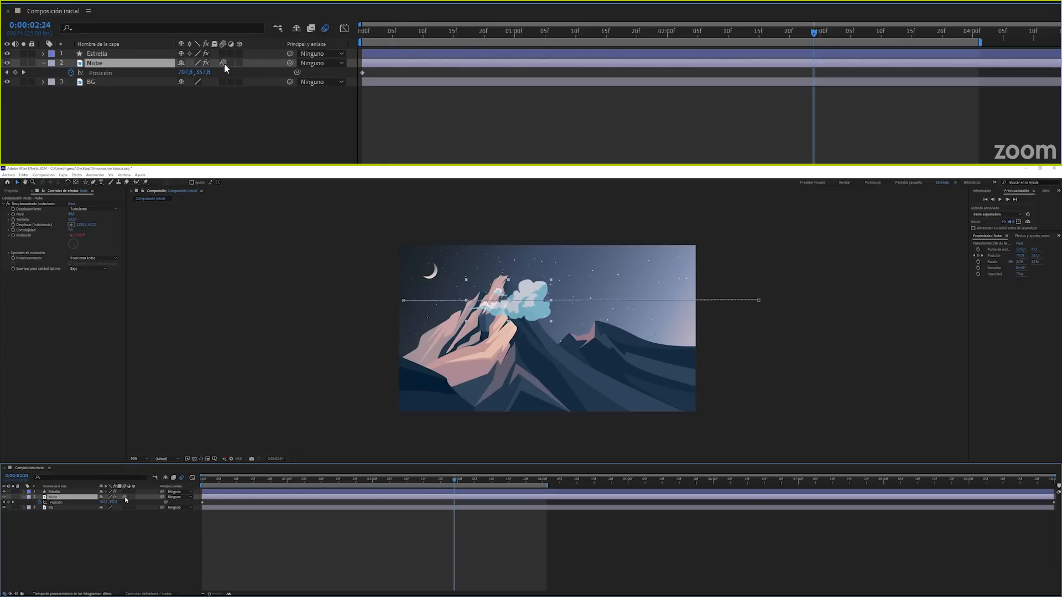
# Turn off the composition-wide motion blur and preview the cloud's drift from the start.
pyautogui.click(325, 30)
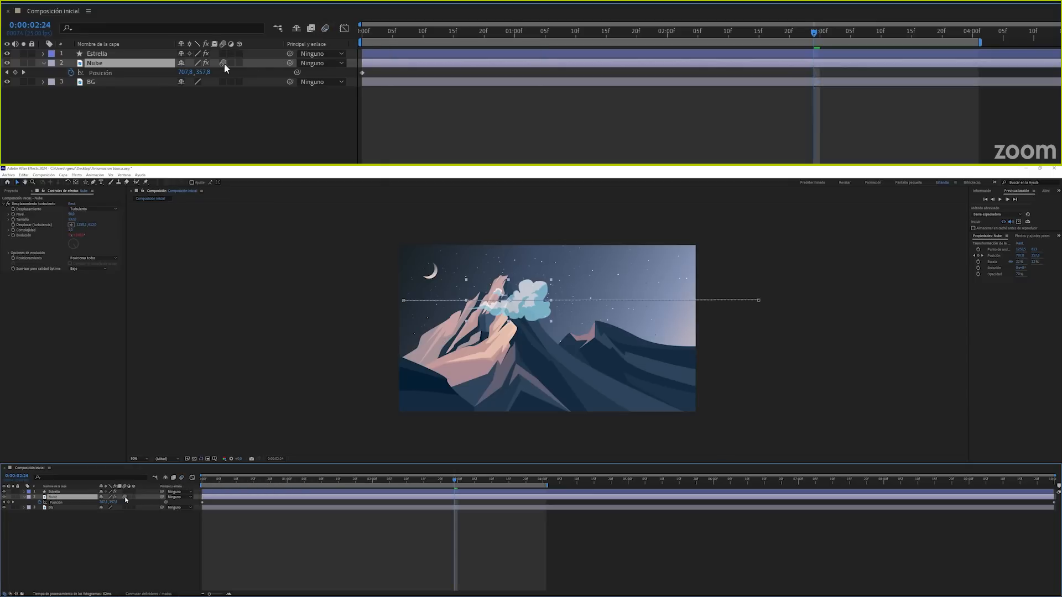
pyautogui.click(365, 32)
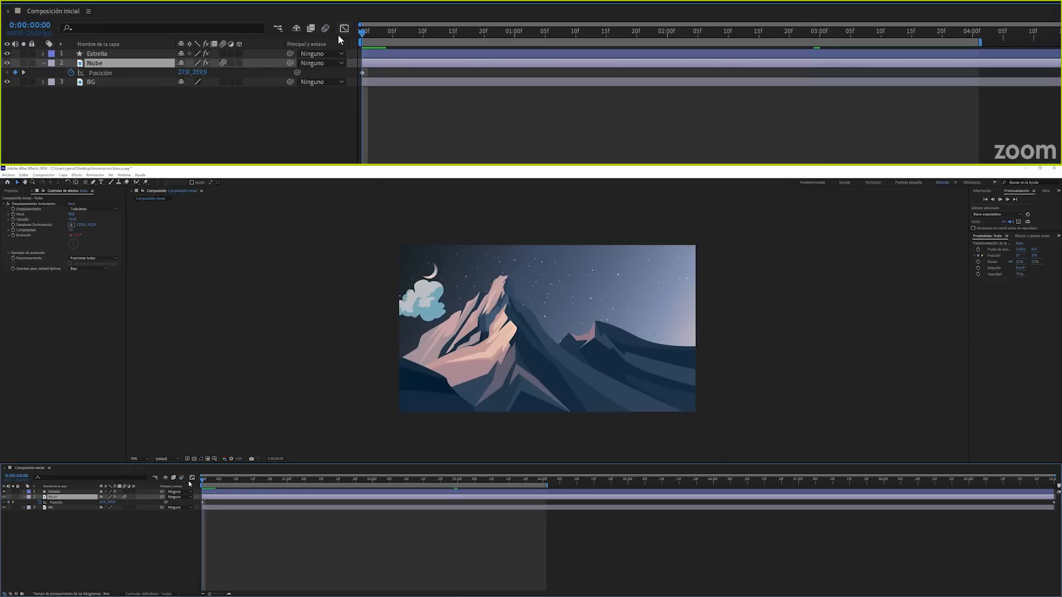
pyautogui.press('space')
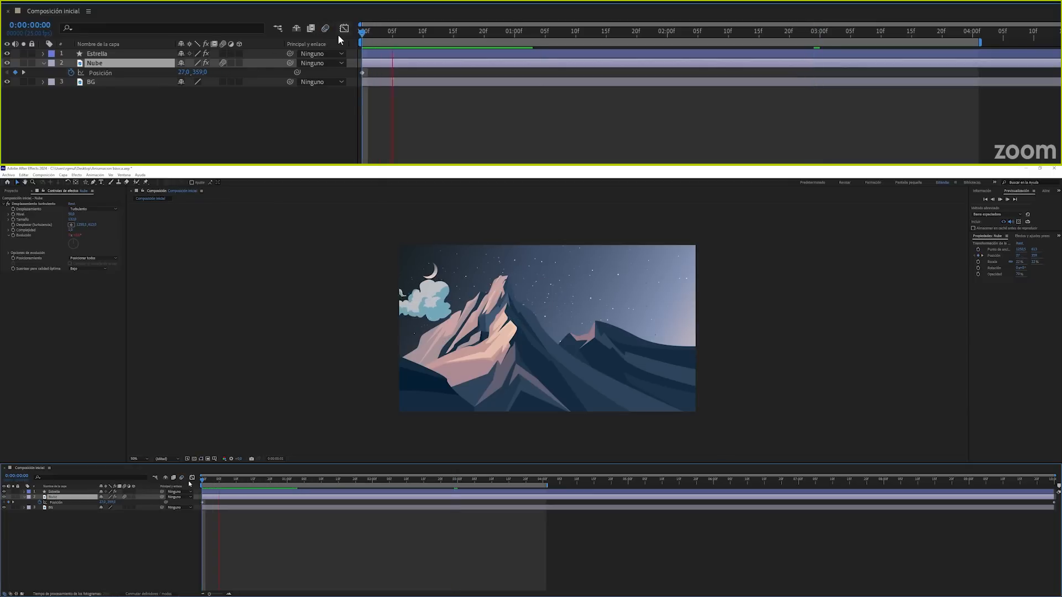
pyautogui.press('space')
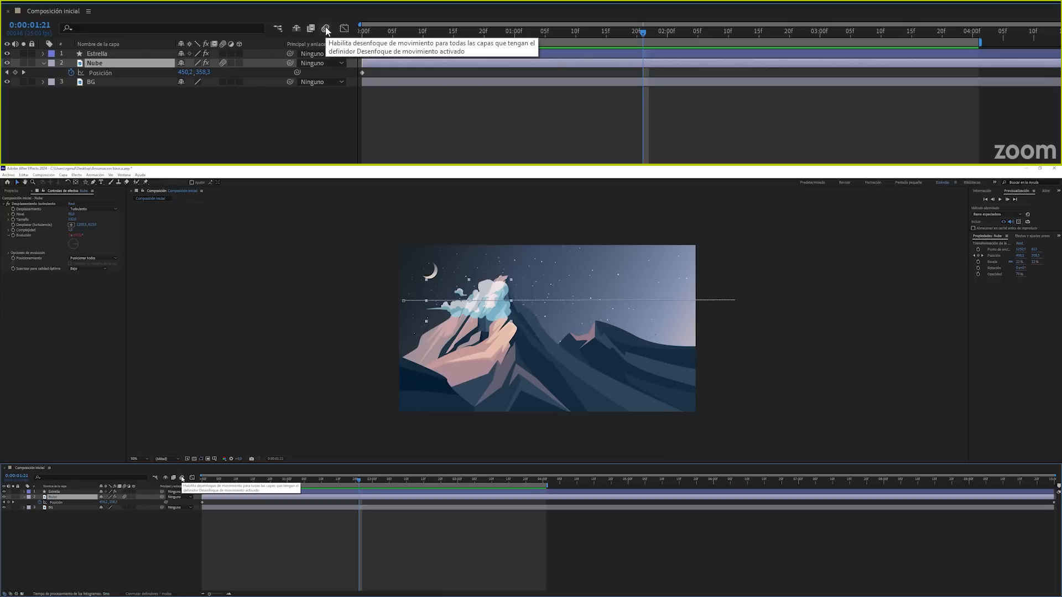
# Enable motion blur for the whole composition and preview the cloud's drift from 0:00:00:00.
pyautogui.click(183, 479)
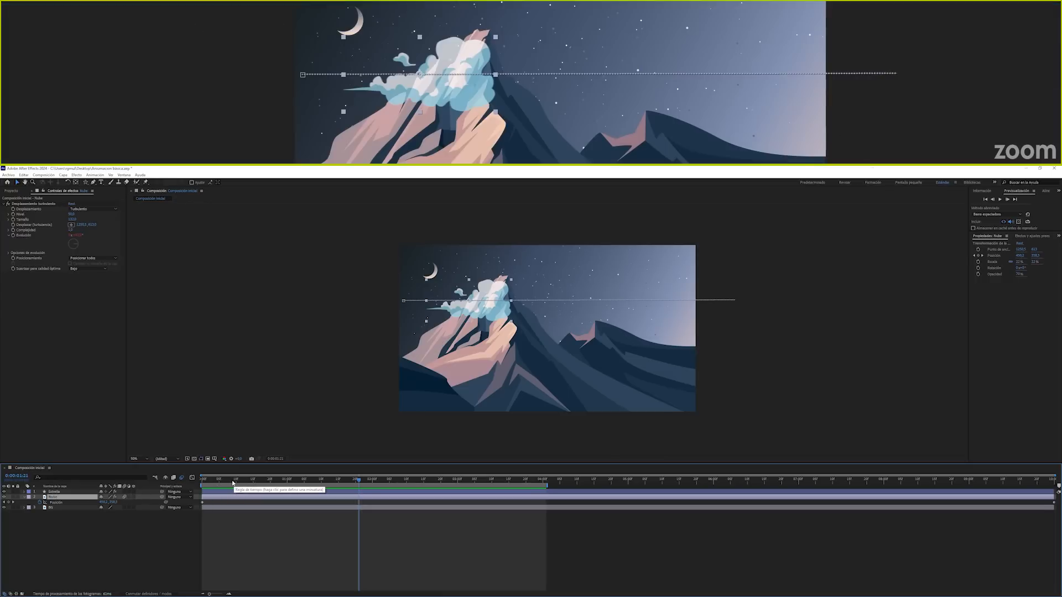
pyautogui.click(232, 480)
pyautogui.moveTo(232, 481); pyautogui.dragTo(202, 481)
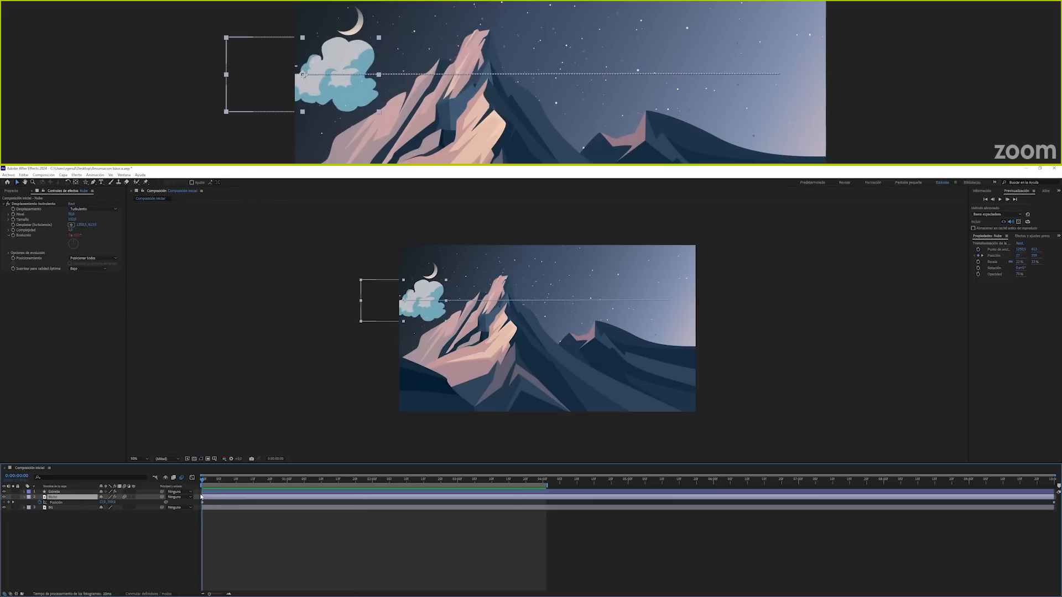
pyautogui.press('space')
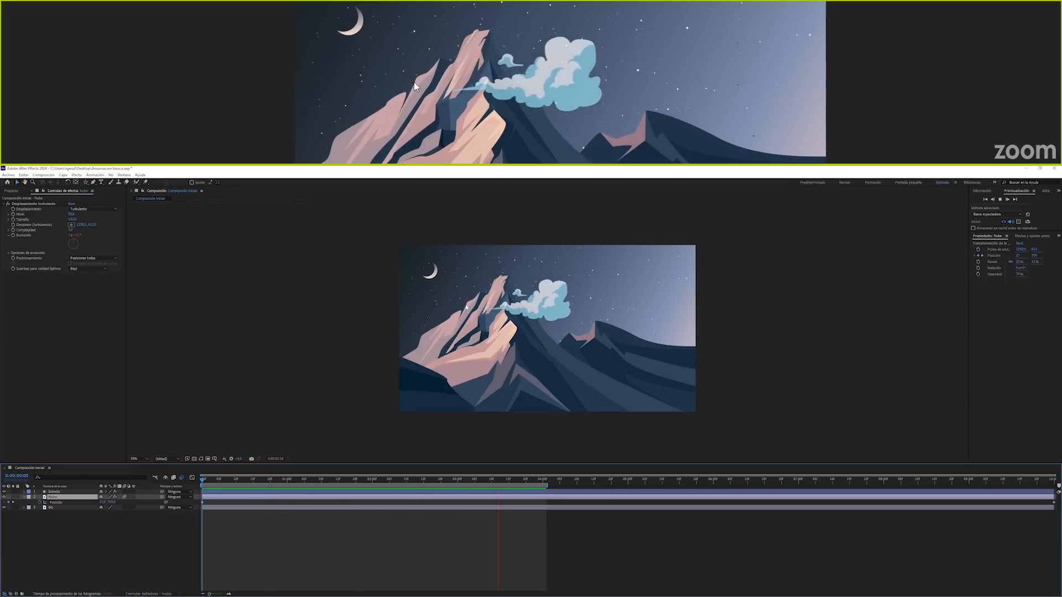
pyautogui.press('space')
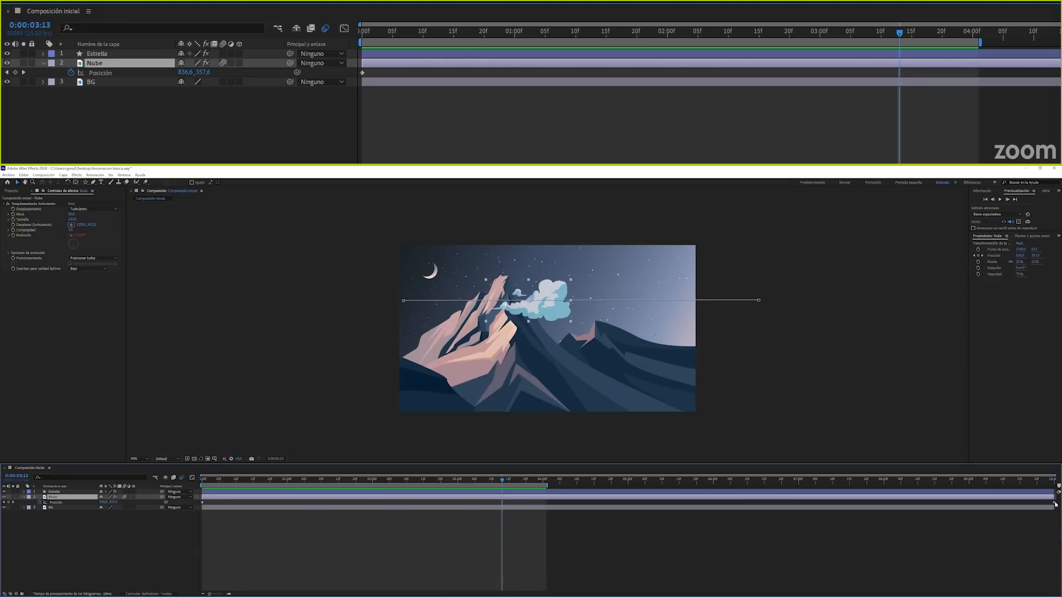
# Move the Nube layer's final Posición keyframe to about 0:00:02:21 and preview the faster drift from the start.
pyautogui.moveTo(1055, 502); pyautogui.dragTo(446, 496)
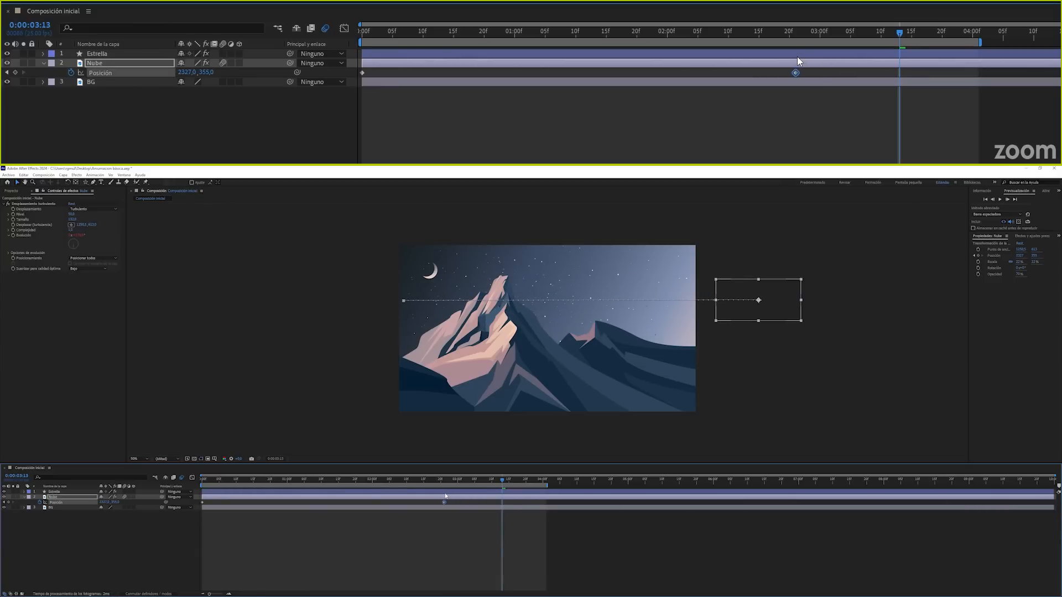
pyautogui.click(208, 483)
pyautogui.press('space')
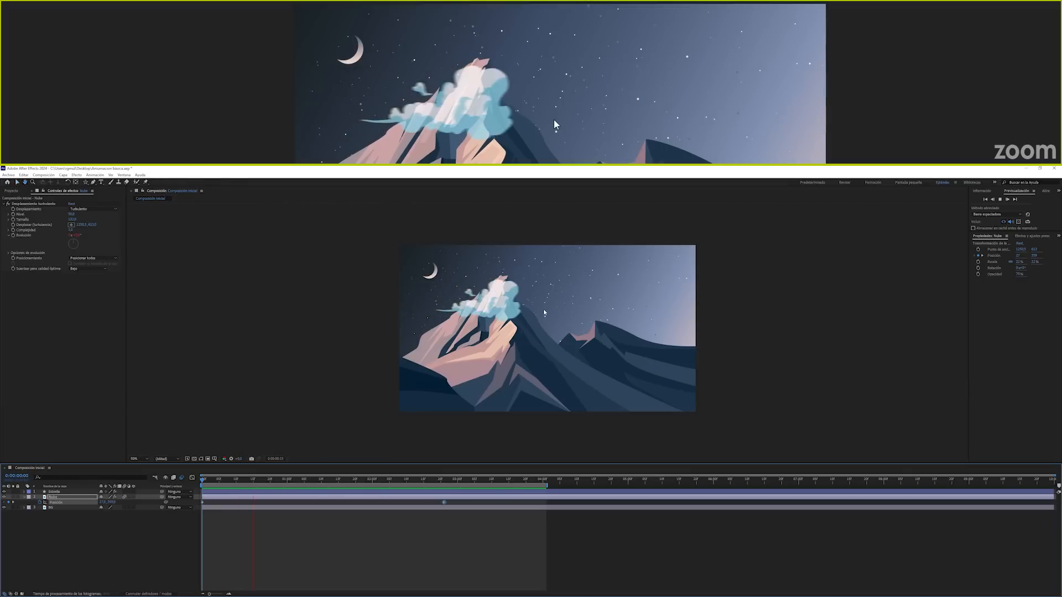
# Stop at 0:00:00:15 and toggle the composition's motion blur off and on to compare the fast-moving cloud.
pyautogui.press('space')
pyautogui.click(181, 478)
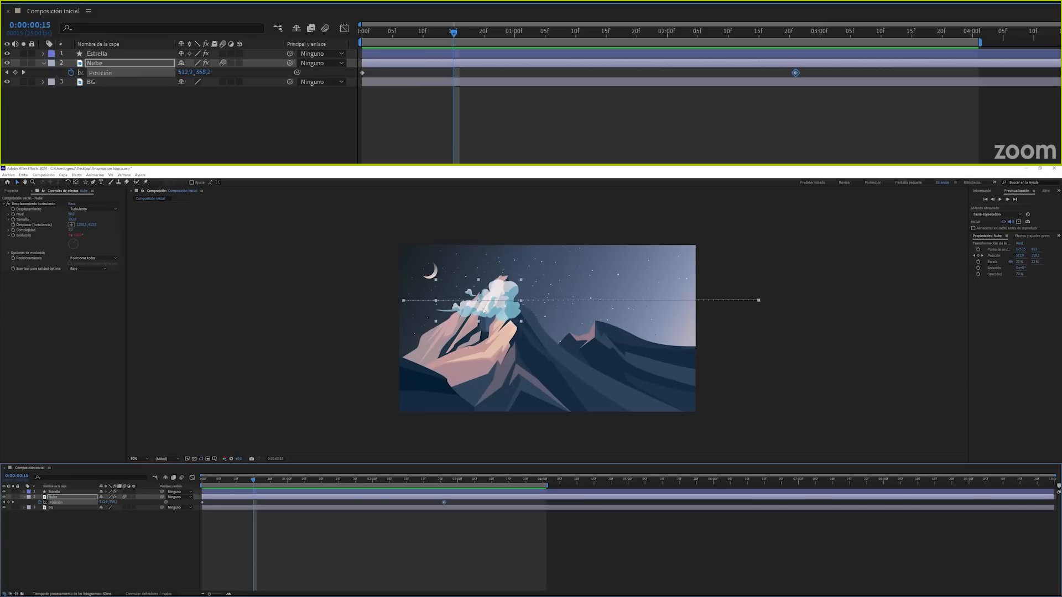
pyautogui.click(325, 29)
# Move the Nube layer's final Posición keyframe back to the end of the timeline and preview the slower drift.
pyautogui.moveTo(446, 502); pyautogui.dragTo(1055, 505)
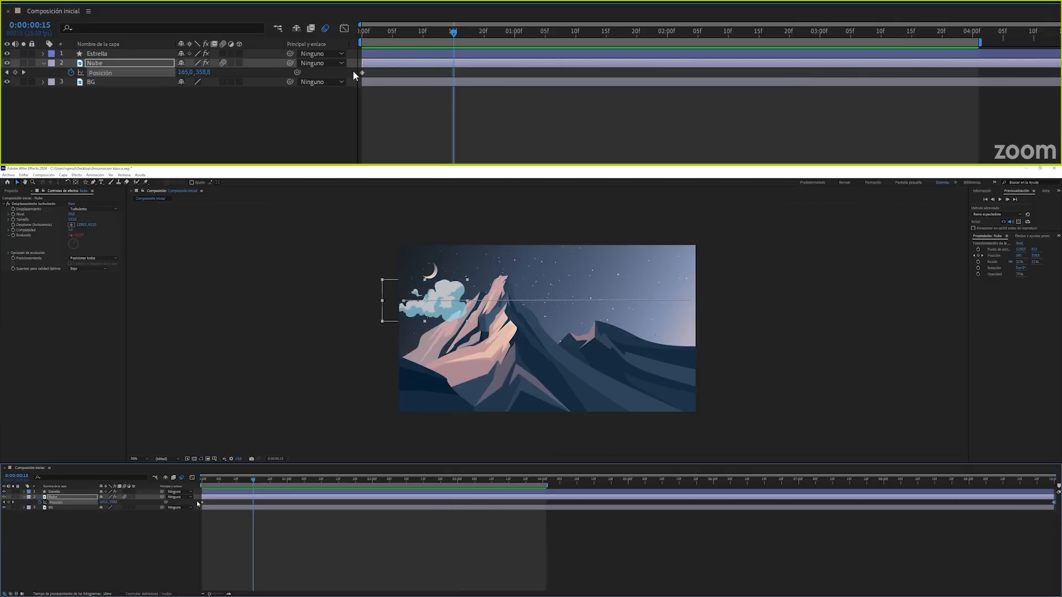
pyautogui.press('space')
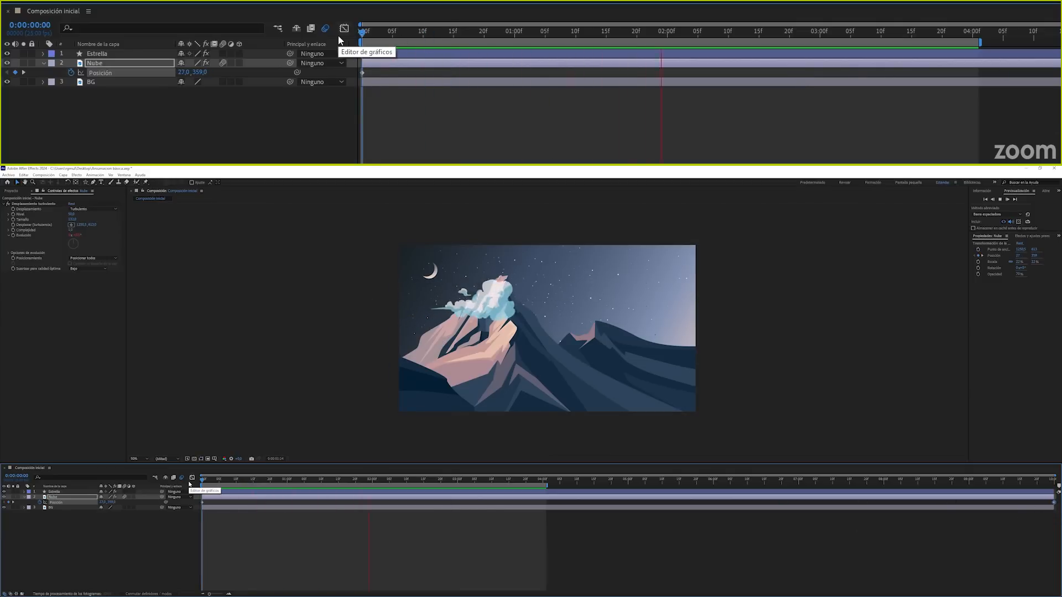
pyautogui.press('space')
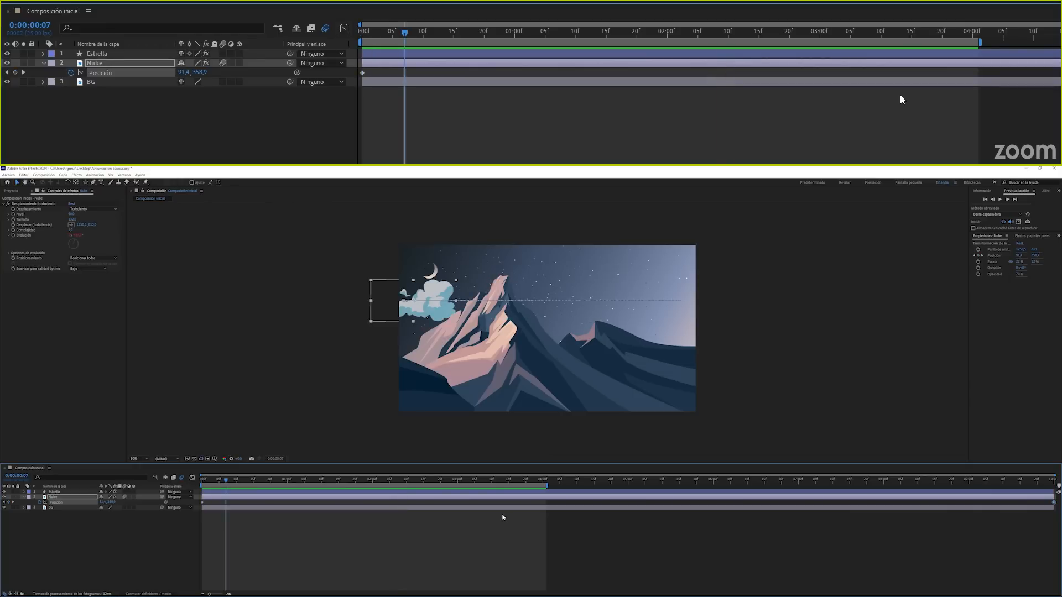
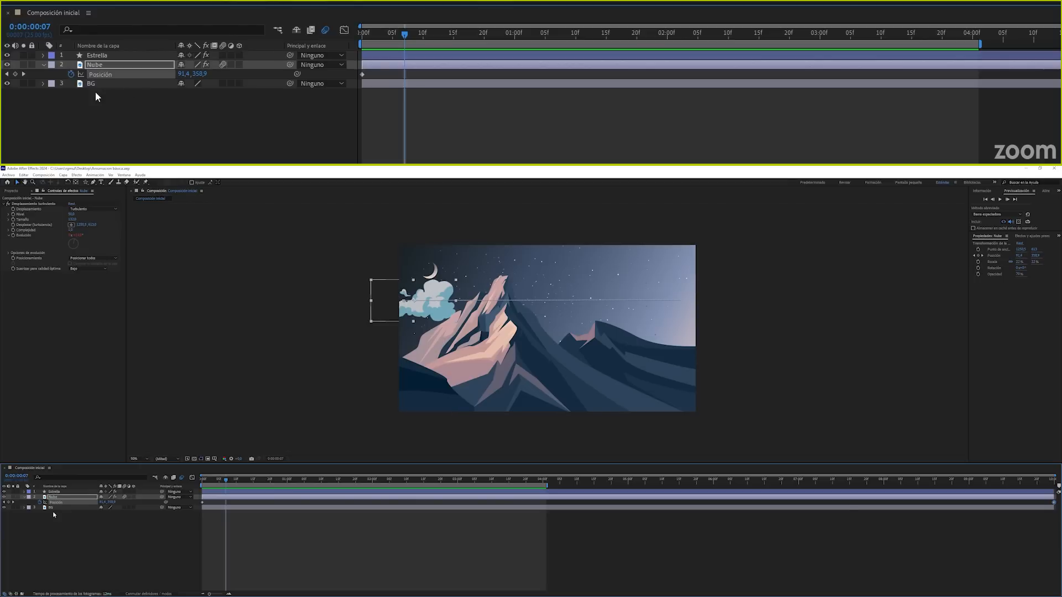
# Solo the BG layer and activate the Pen tool.
pyautogui.click(54, 508)
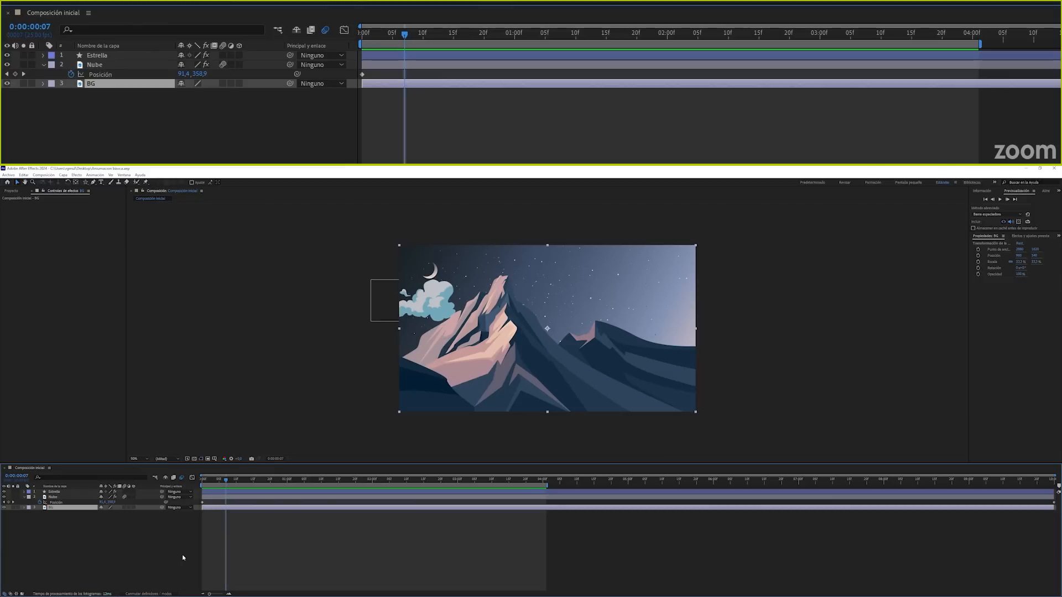
pyautogui.click(23, 83)
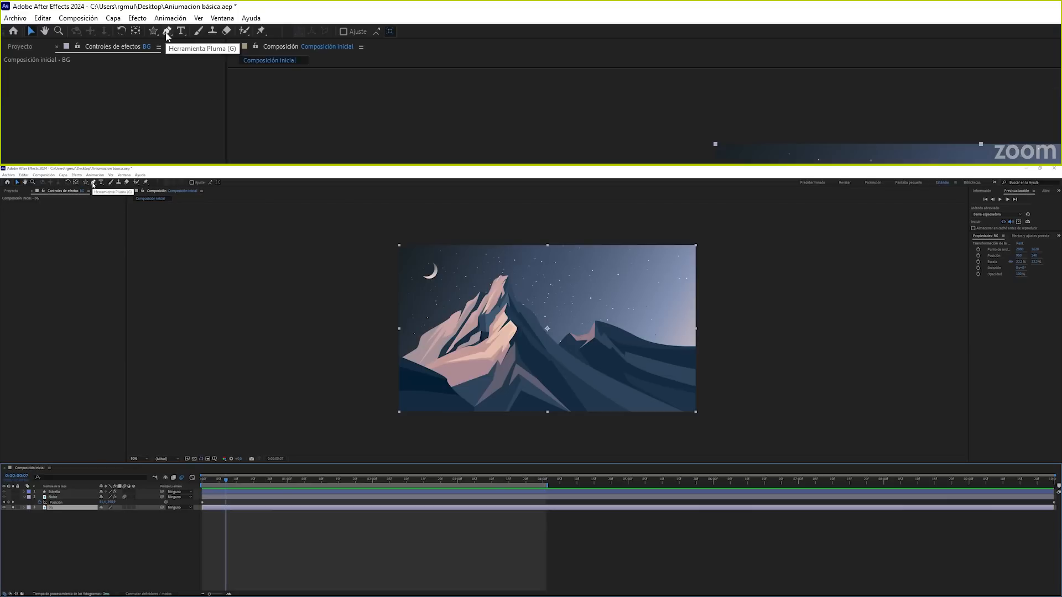
pyautogui.click(93, 183)
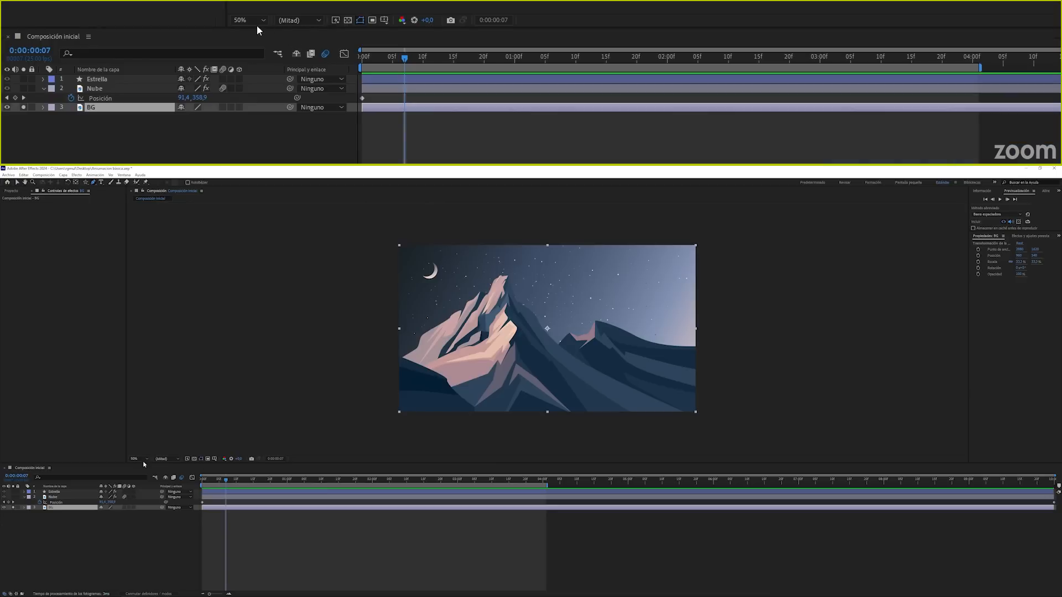
# Magnify the composition view to 100% and pan it to frame the foreground mountains down to the image's lower edge.
pyautogui.click(135, 460)
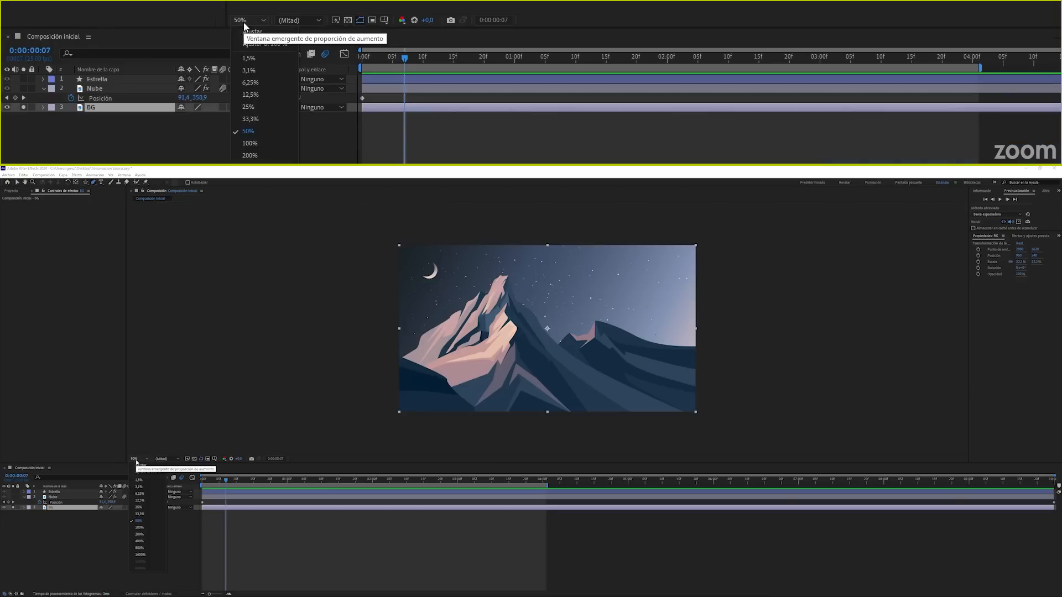
pyautogui.click(140, 527)
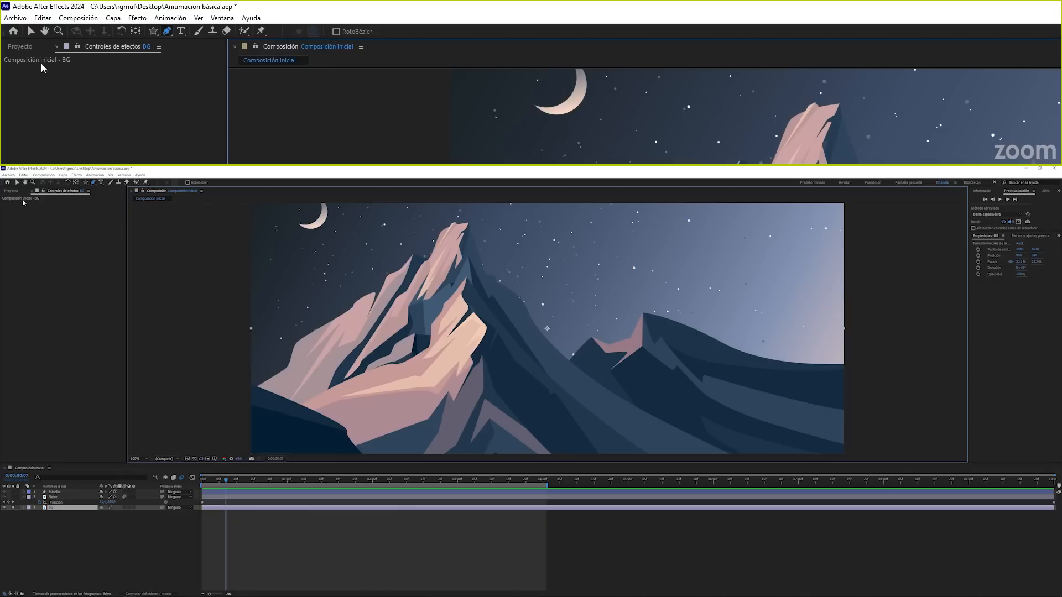
pyautogui.click(25, 183)
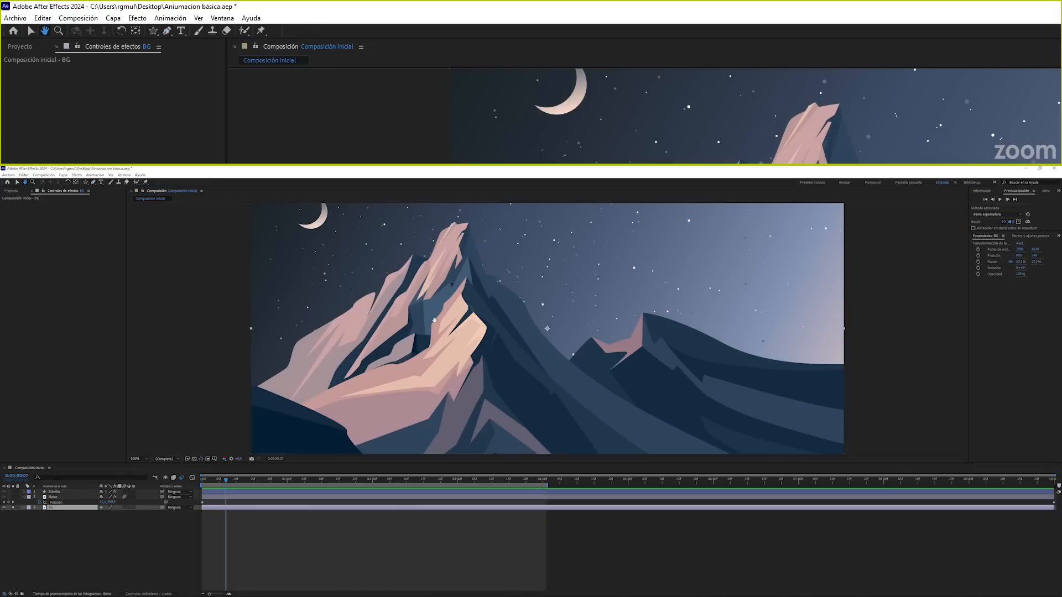
pyautogui.moveTo(416, 355); pyautogui.dragTo(507, 297)
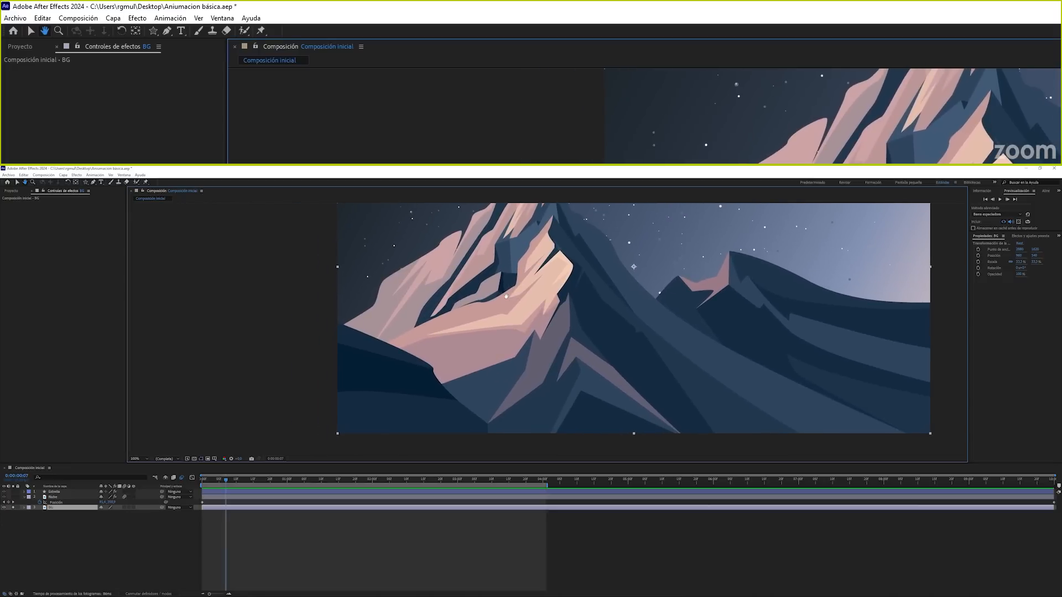
pyautogui.click(17, 182)
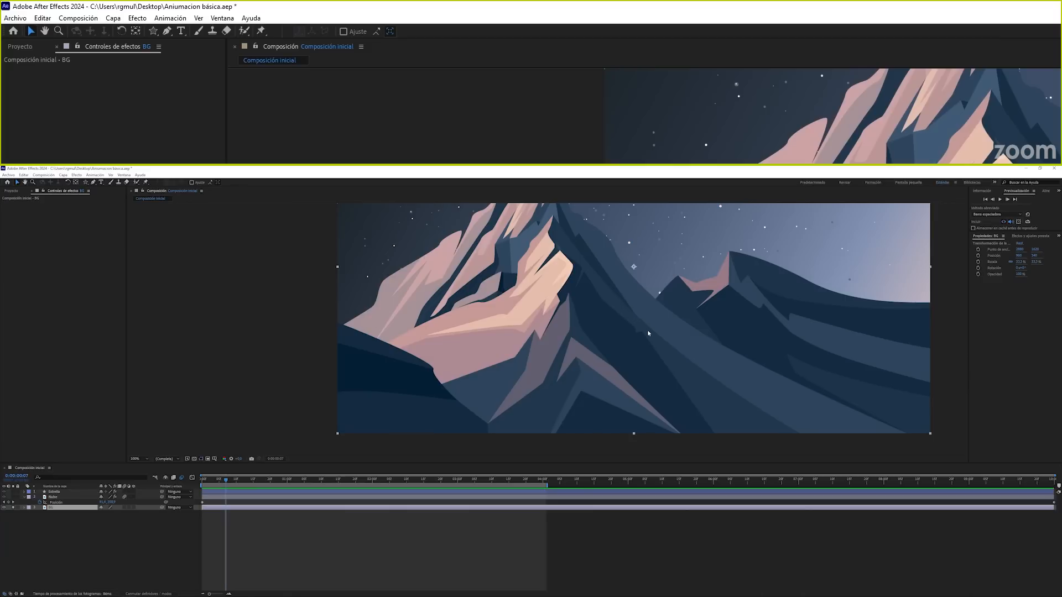
pyautogui.press('space')
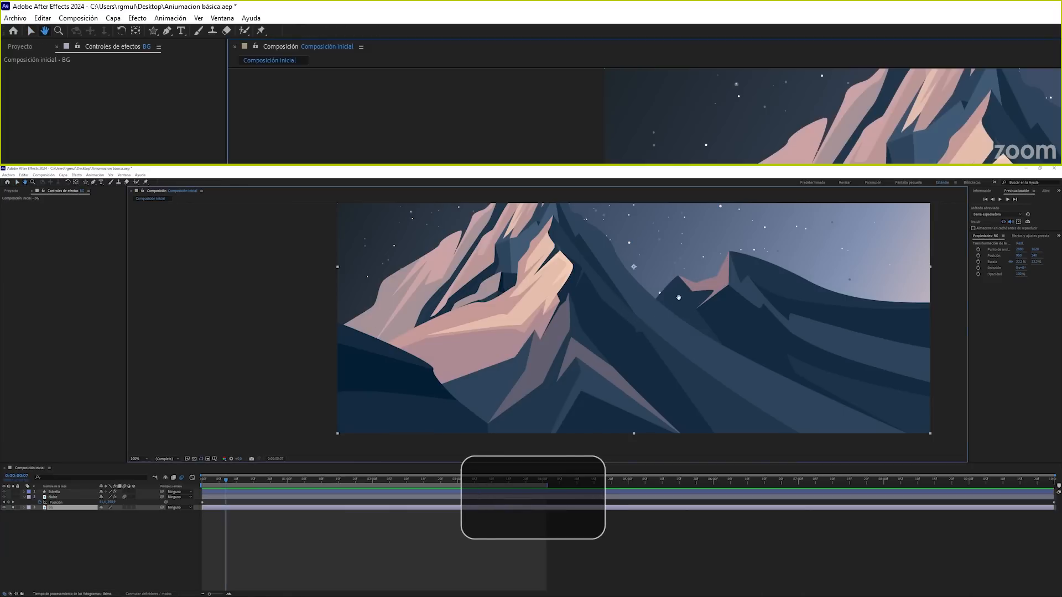
pyautogui.moveTo(678, 298); pyautogui.dragTo(635, 304)
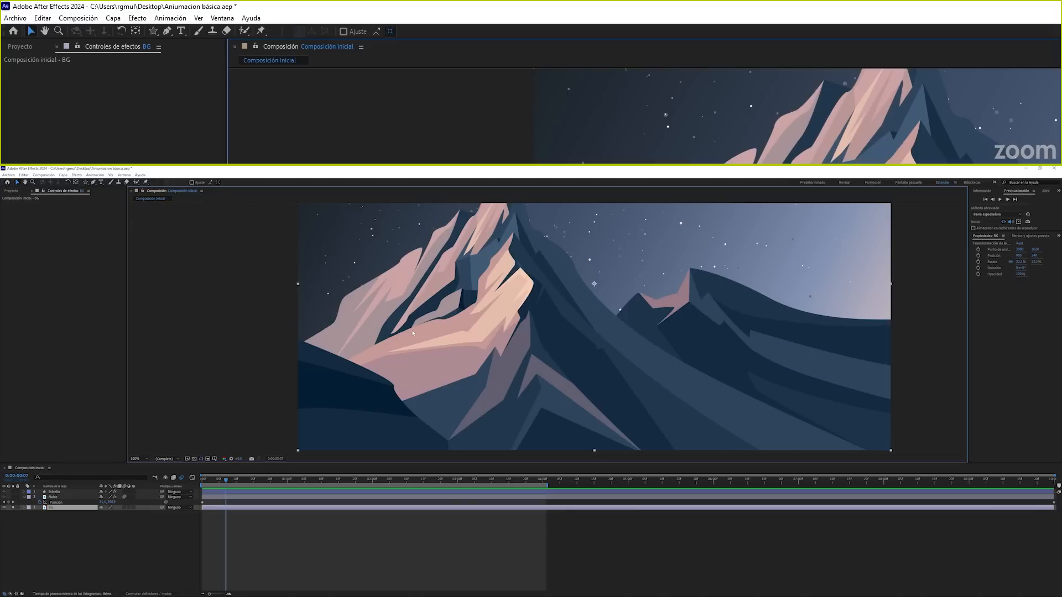
pyautogui.moveTo(673, 265); pyautogui.dragTo(475, 341)
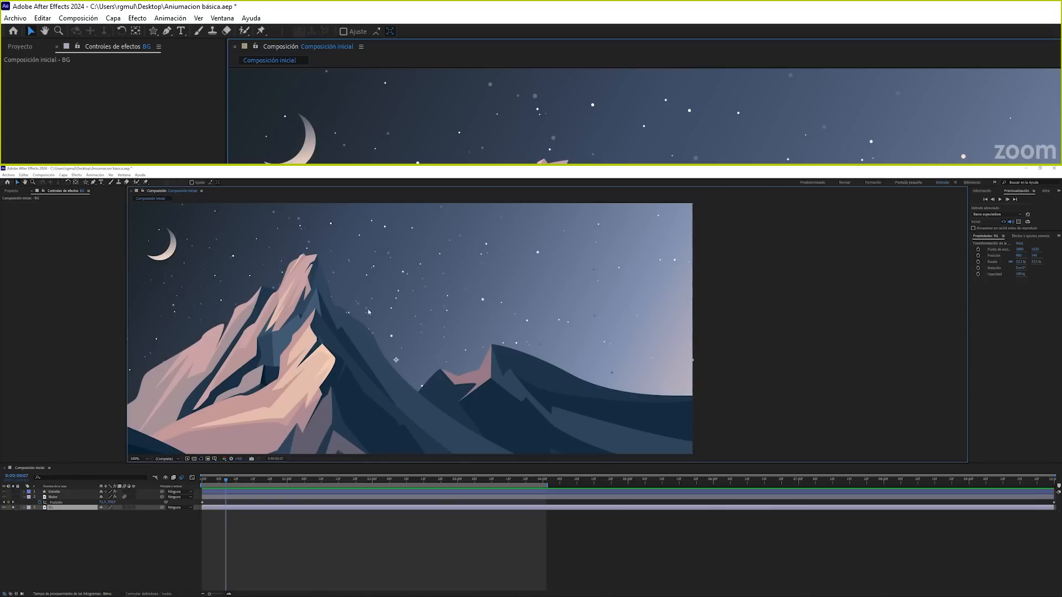
pyautogui.moveTo(401, 341); pyautogui.dragTo(663, 249)
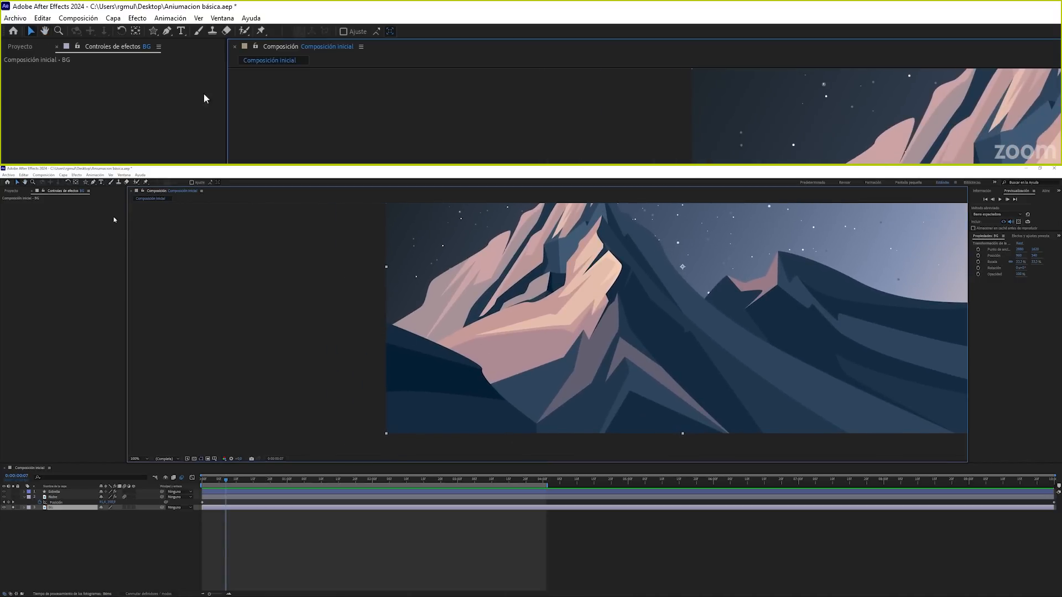
# Start a Pen tool mask on the BG layer, tracing the dark foreground hill's upper edge from outside the frame to its bend.
pyautogui.click(93, 183)
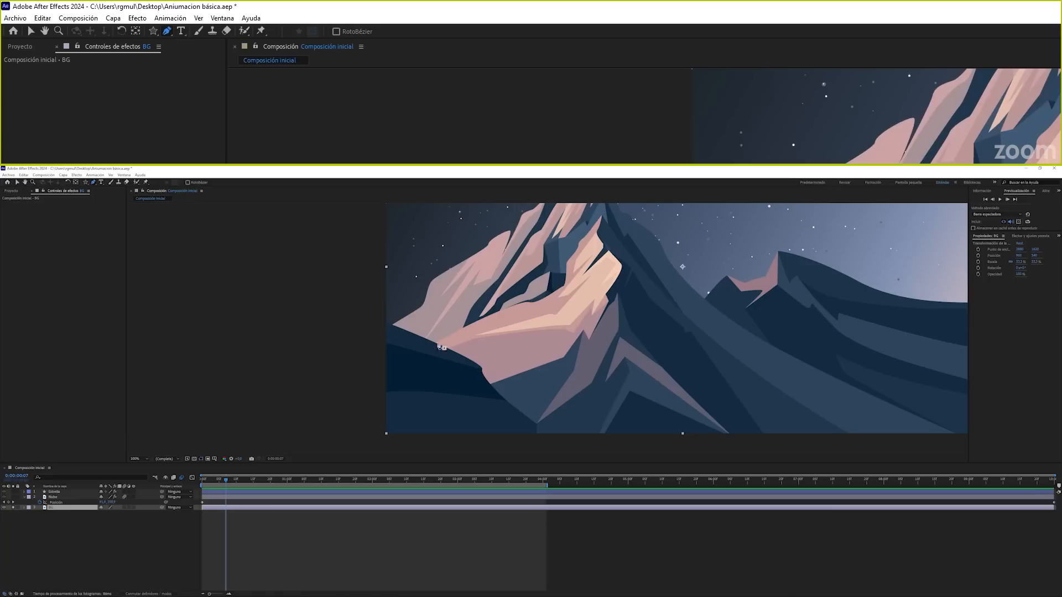
pyautogui.click(382, 320)
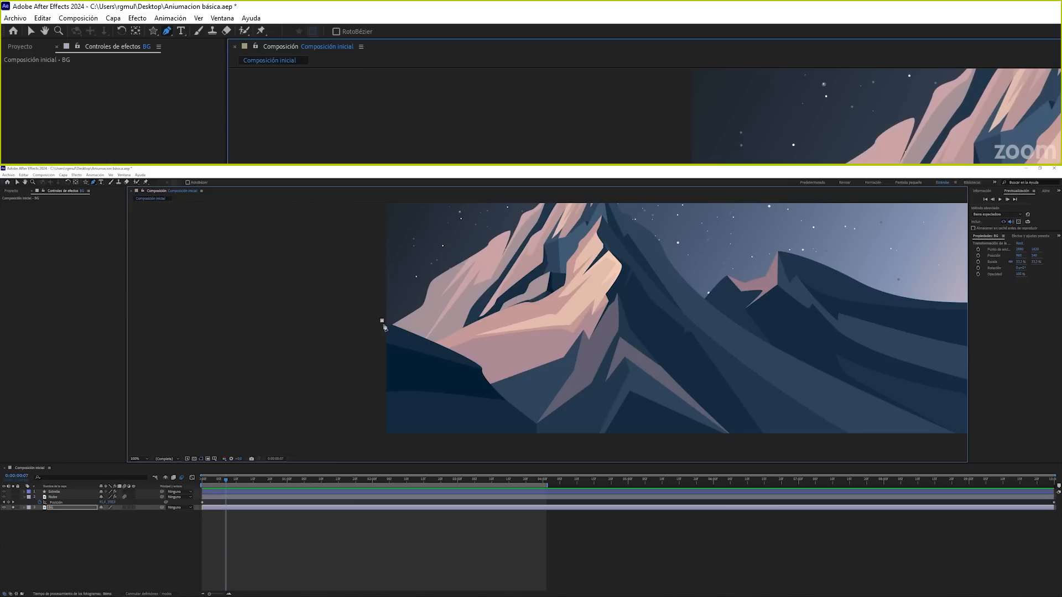
pyautogui.click(427, 342)
pyautogui.click(480, 365)
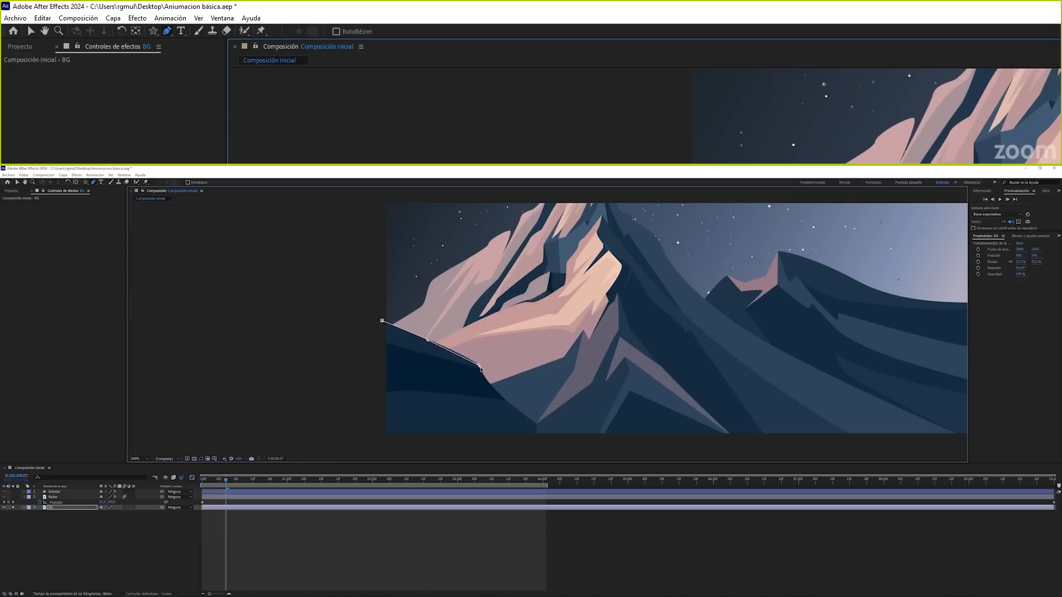
pyautogui.moveTo(478, 371); pyautogui.dragTo(497, 338)
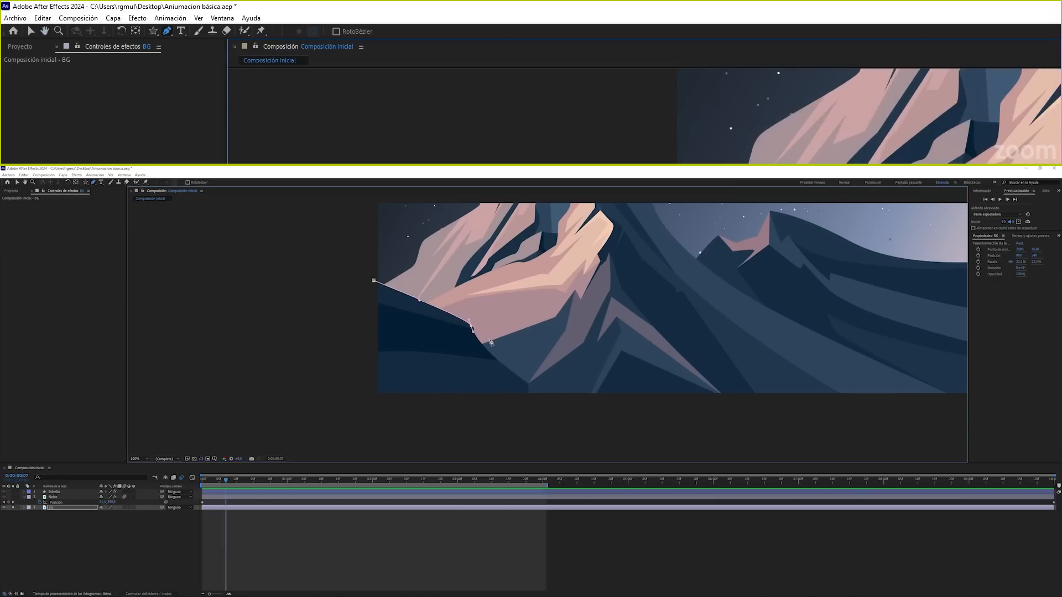
# Continue the mask path around the hill's bend and down its slope to the base with curved points.
pyautogui.scroll(3, 492, 343)
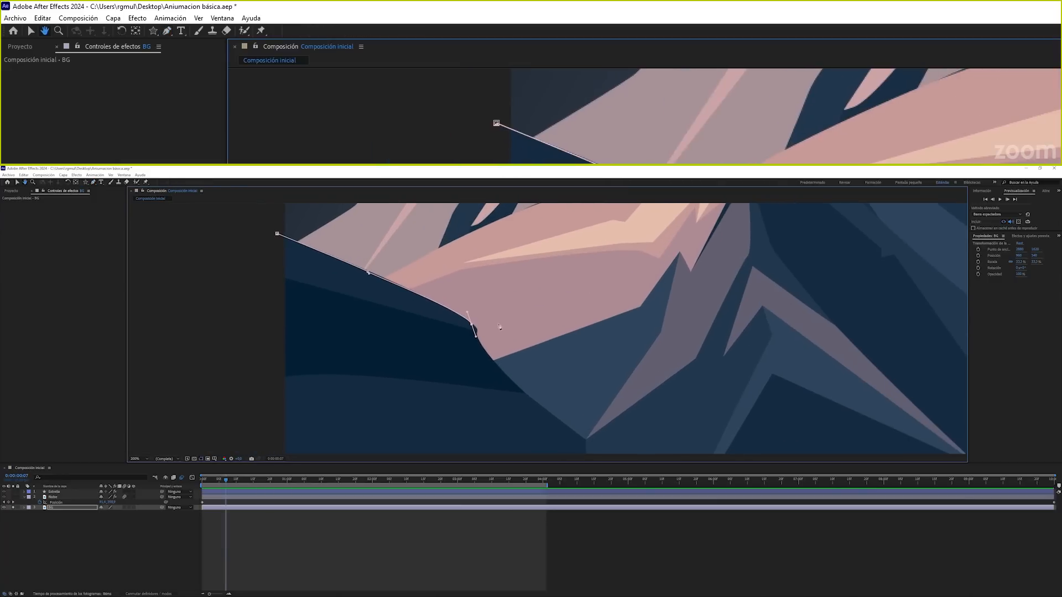
pyautogui.click(476, 332)
pyautogui.moveTo(475, 331); pyautogui.dragTo(478, 339)
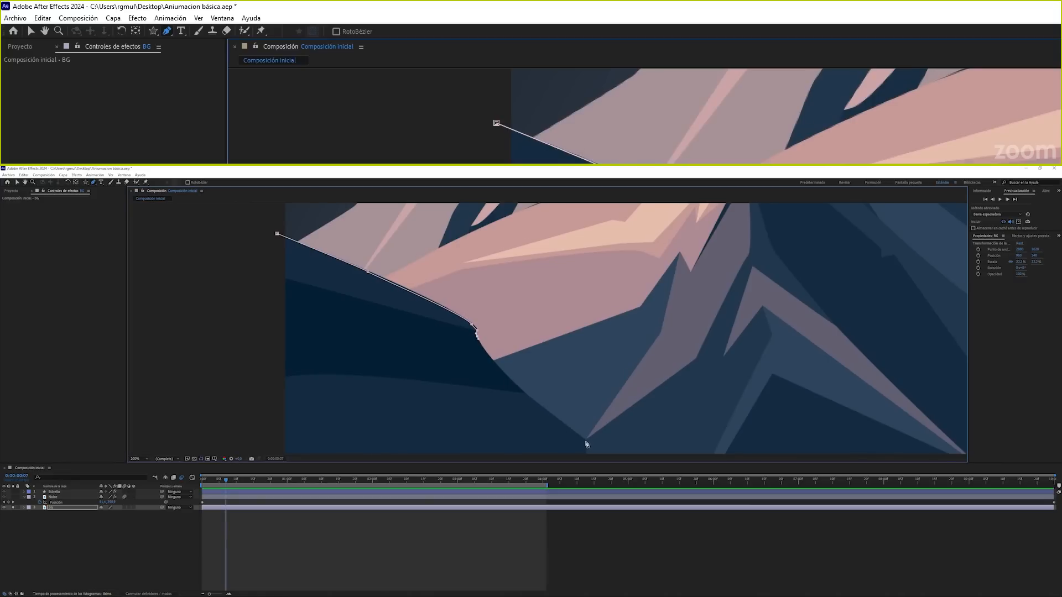
pyautogui.scroll(-1, 587, 445)
pyautogui.moveTo(584, 434); pyautogui.dragTo(609, 447)
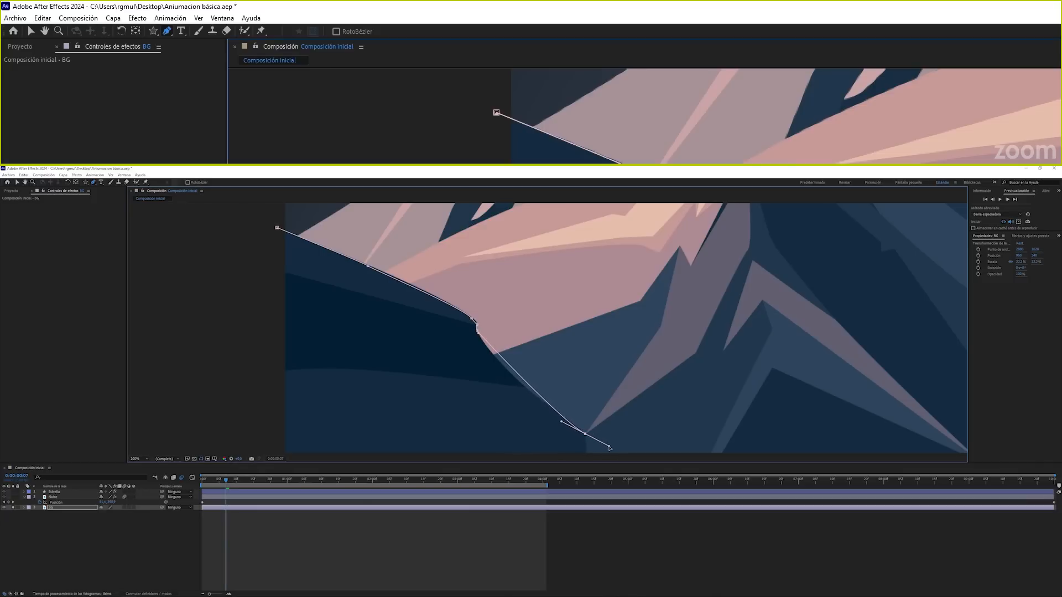
# Close the mask around the dark hill by placing points just outside the image's lower edge and returning to the starting point.
pyautogui.press('space')
pyautogui.moveTo(596, 405); pyautogui.dragTo(594, 341)
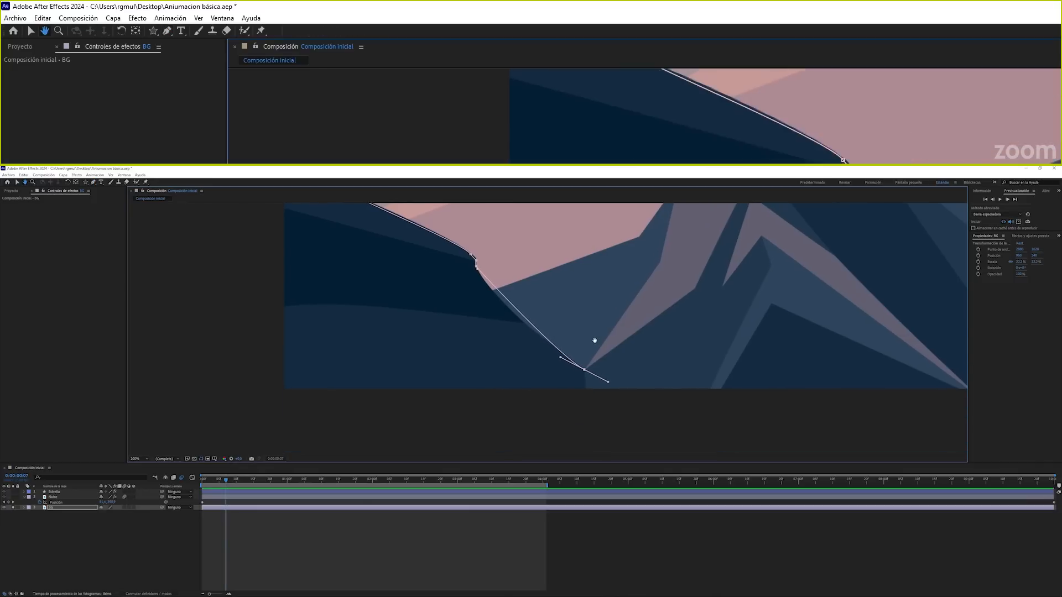
pyautogui.click(587, 396)
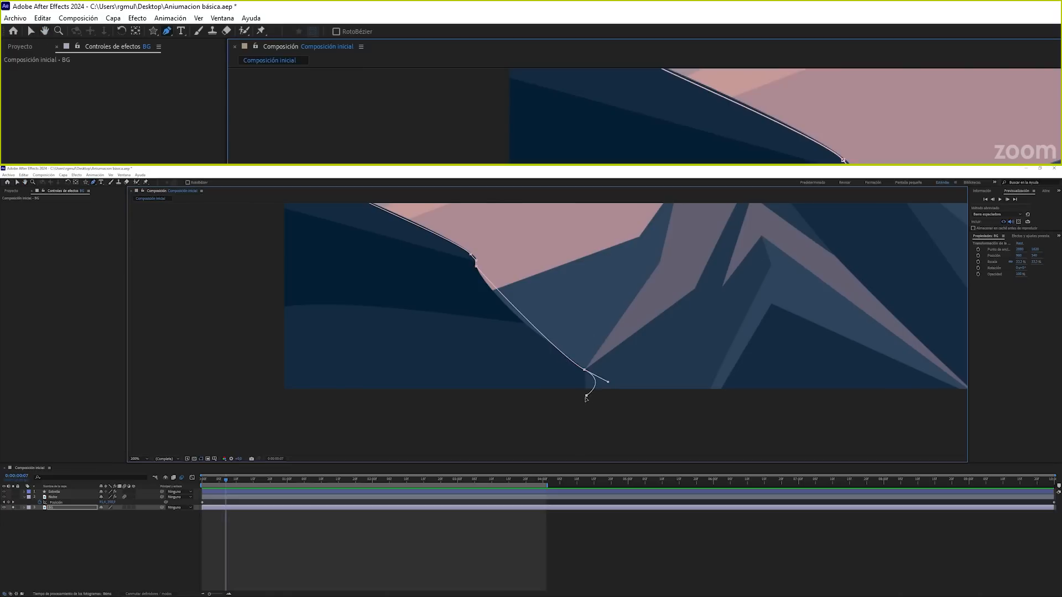
pyautogui.click(273, 397)
pyautogui.press('space')
pyautogui.moveTo(288, 338); pyautogui.dragTo(305, 406)
pyautogui.click(294, 232)
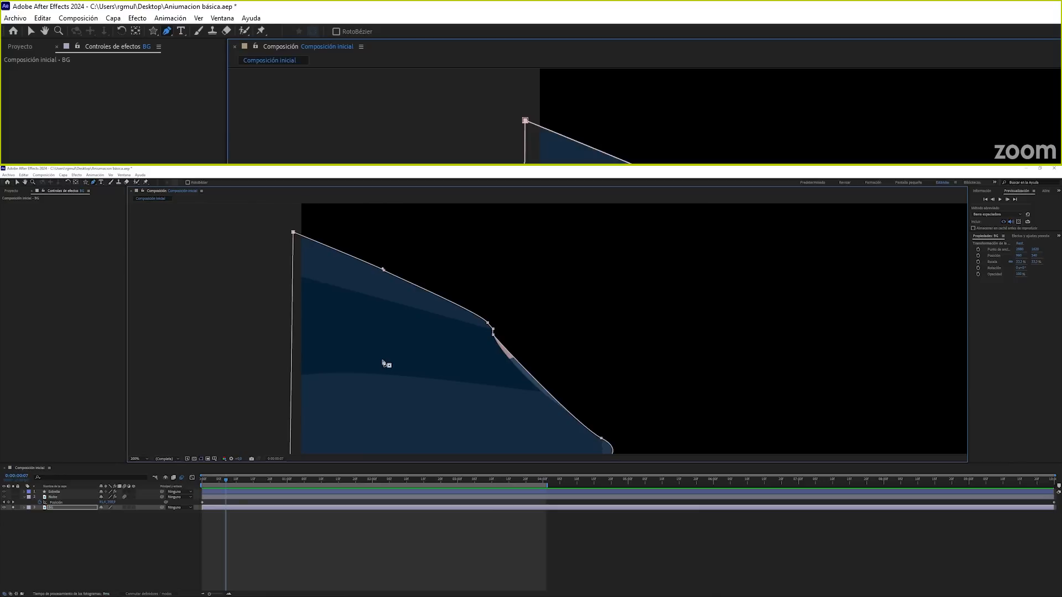
# Check the masked hill against the transparency grid, then restore the black background.
pyautogui.press(',')
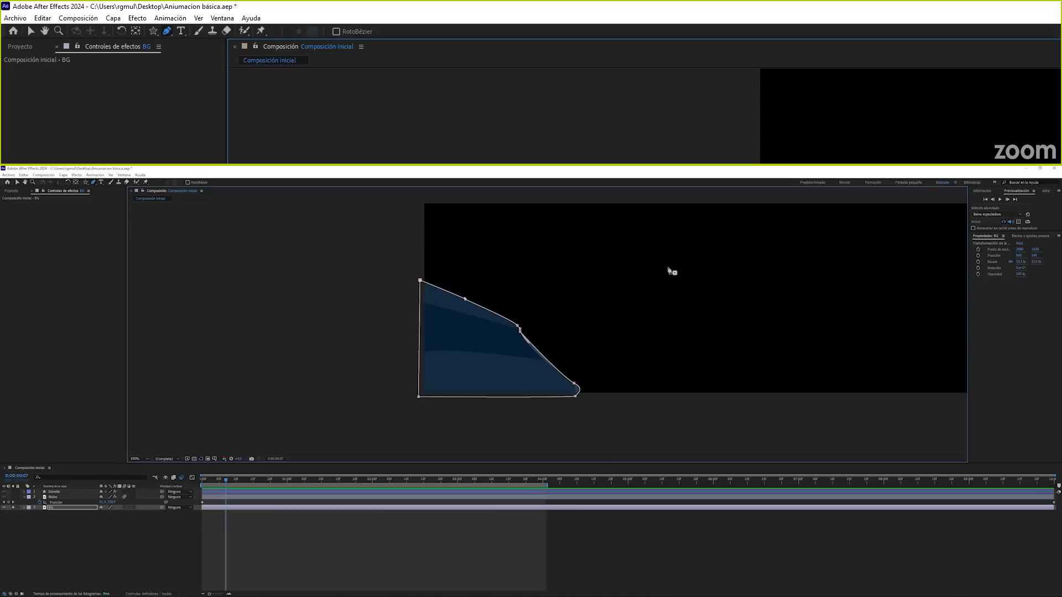
pyautogui.click(195, 460)
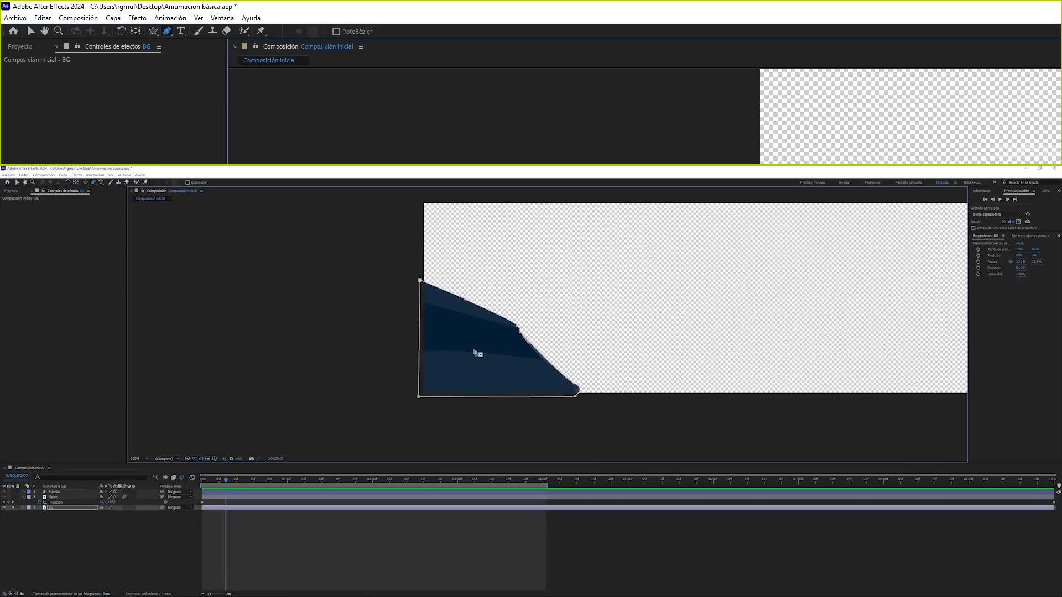
pyautogui.click(194, 459)
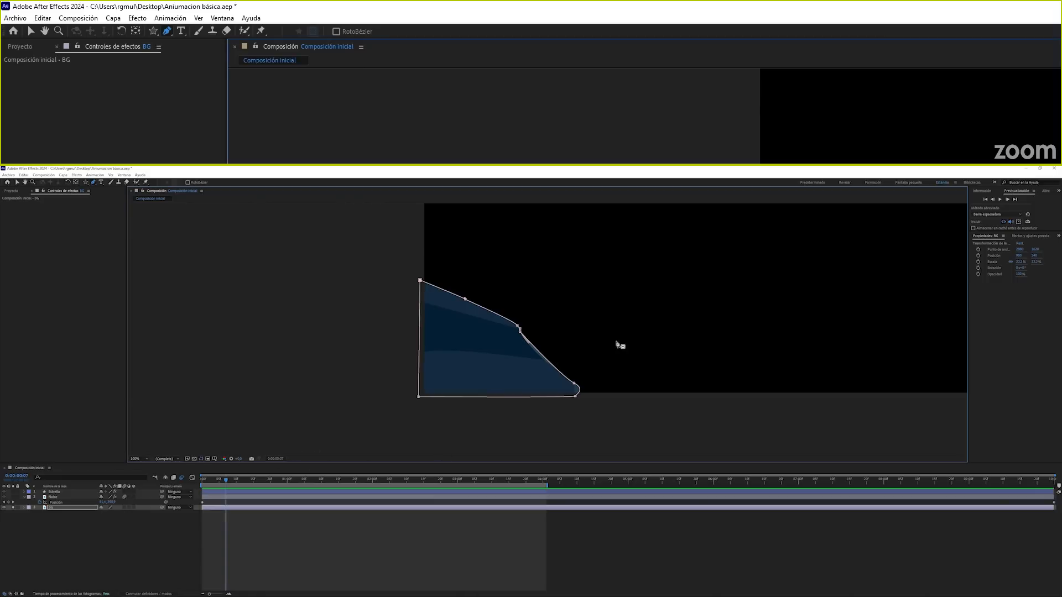
# Refine the mask along the hill's lower slope with additional points that follow its contour.
pyautogui.click(539, 352)
pyautogui.moveTo(539, 351); pyautogui.dragTo(546, 360)
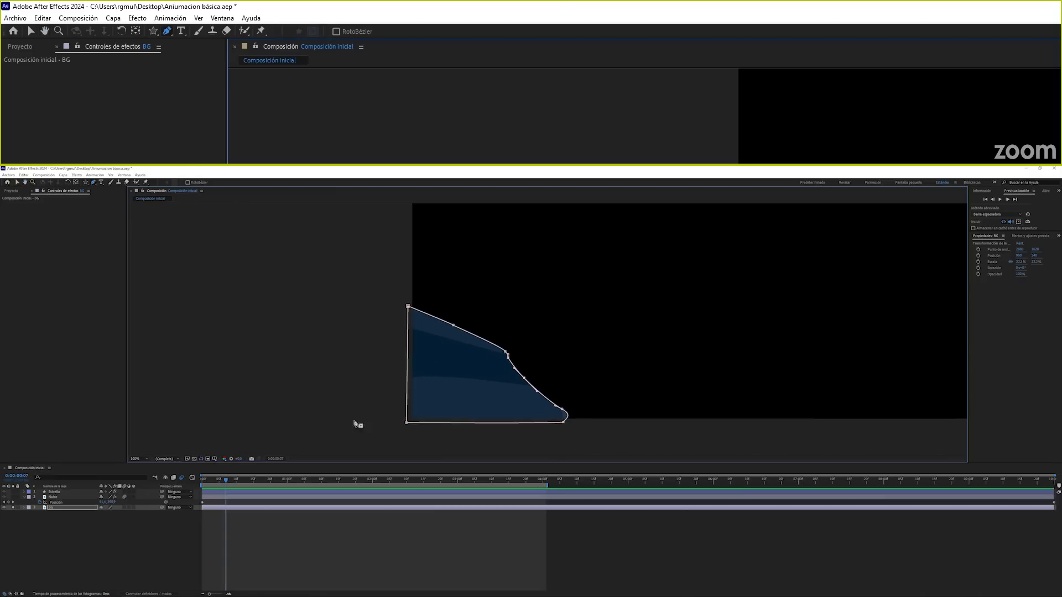
# Reveal Máscara 1 on the BG layer and set its mode to Restar.
pyautogui.click(24, 508)
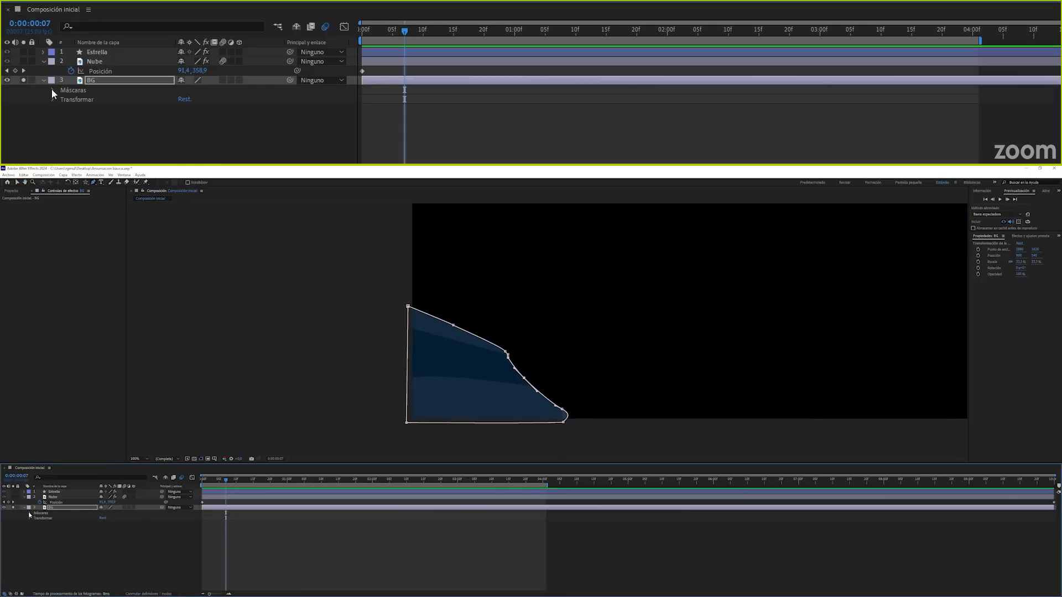
pyautogui.click(29, 514)
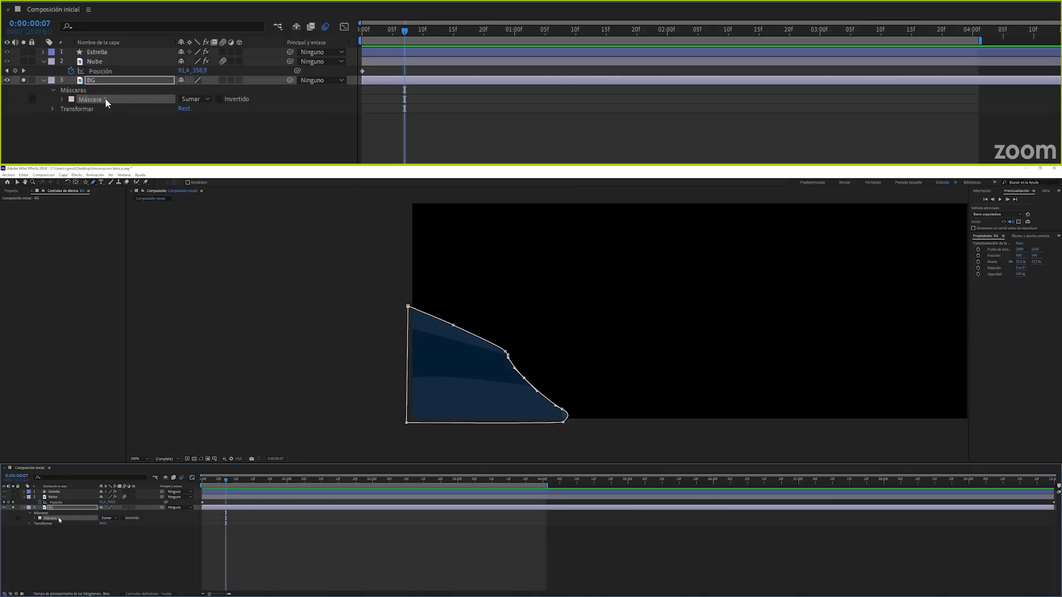
pyautogui.click(203, 100)
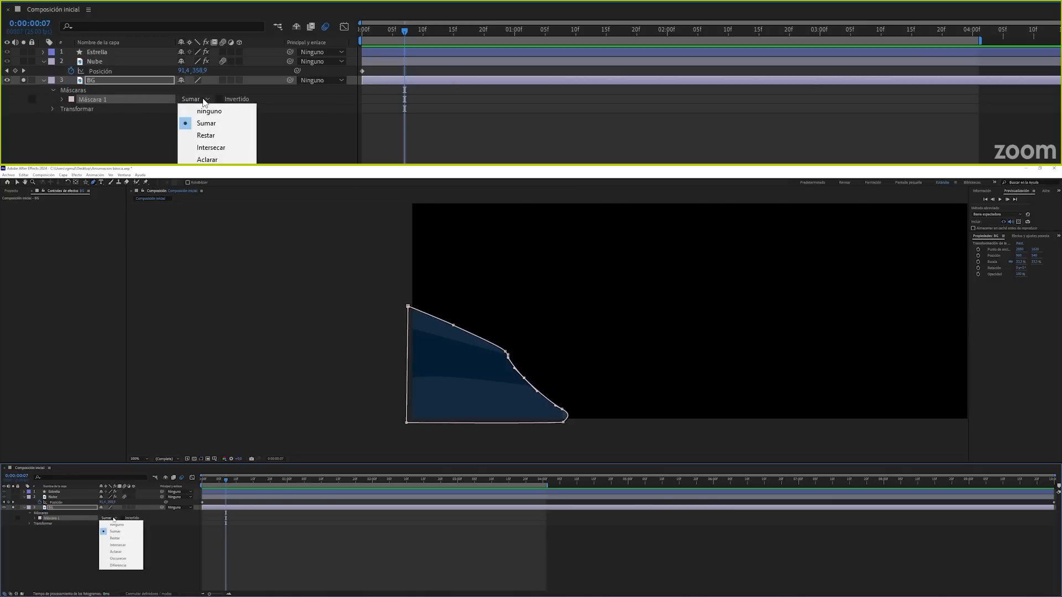
pyautogui.click(208, 136)
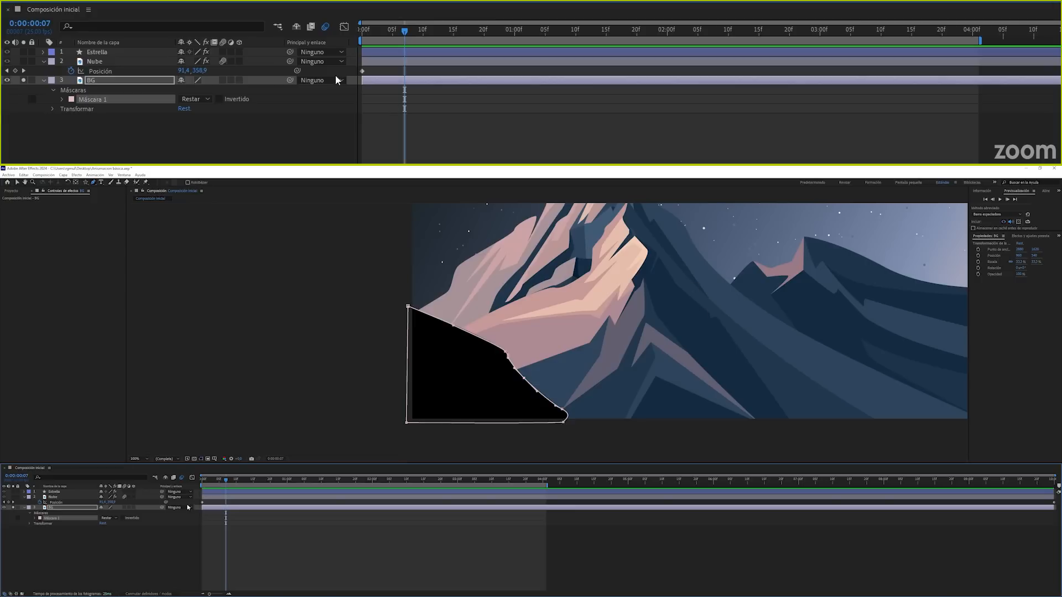
# Set Máscara 1's mode to ninguno and adjust the mask points around the hill's bend to fit its contour.
pyautogui.click(199, 99)
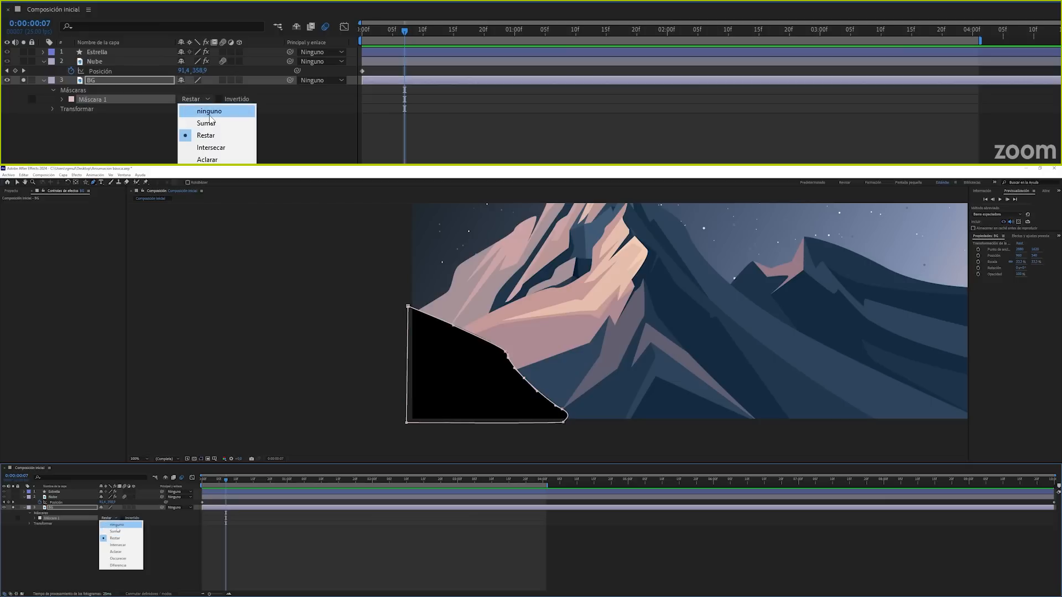
pyautogui.click(116, 525)
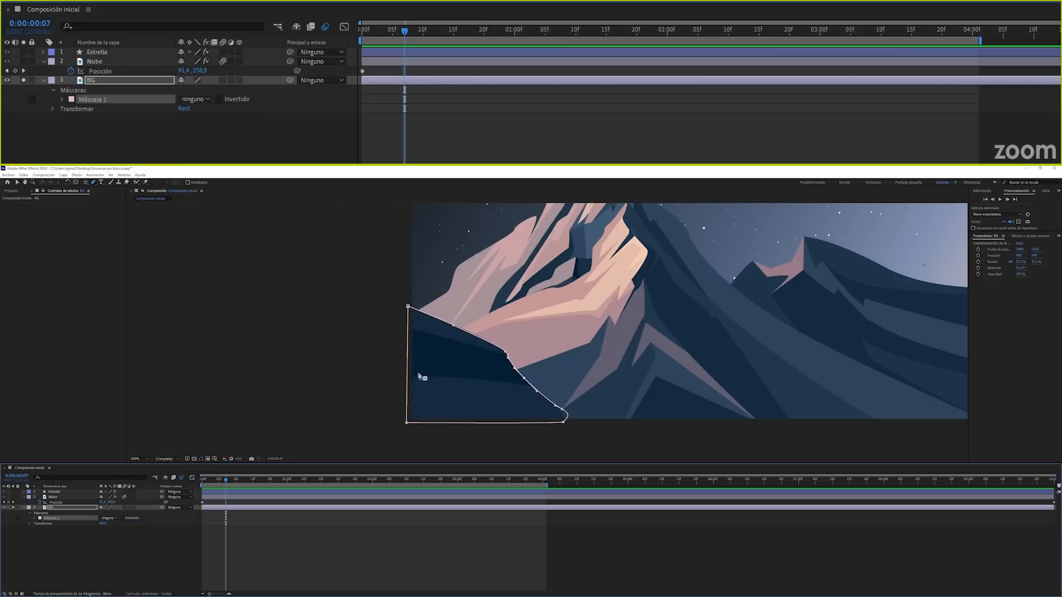
pyautogui.press('.')
pyautogui.moveTo(440, 398); pyautogui.dragTo(453, 381)
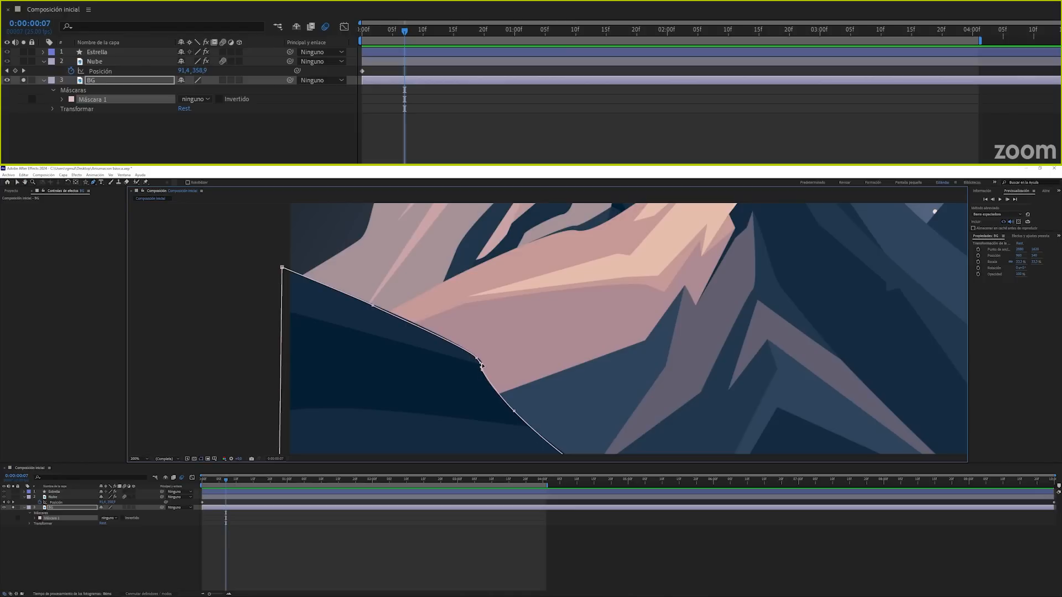
pyautogui.press('.')
pyautogui.moveTo(443, 377); pyautogui.dragTo(475, 349)
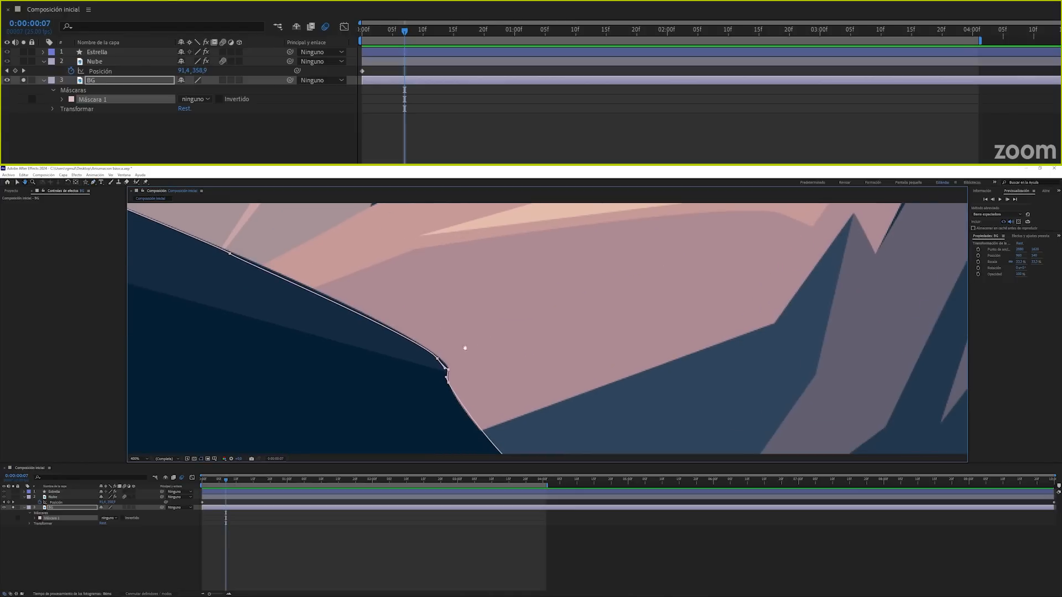
pyautogui.click(446, 363)
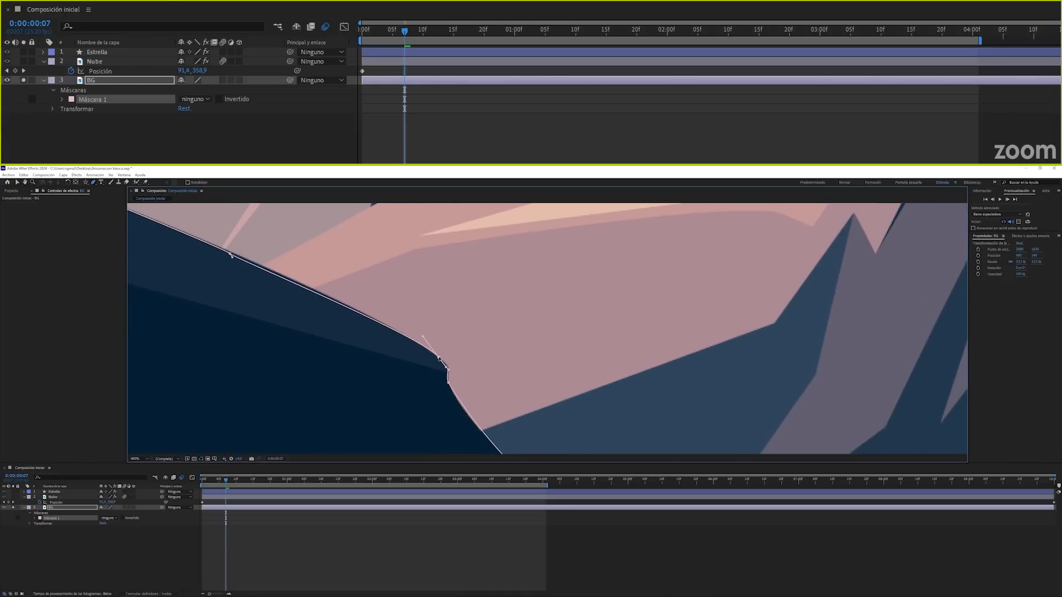
pyautogui.moveTo(446, 368); pyautogui.dragTo(447, 377)
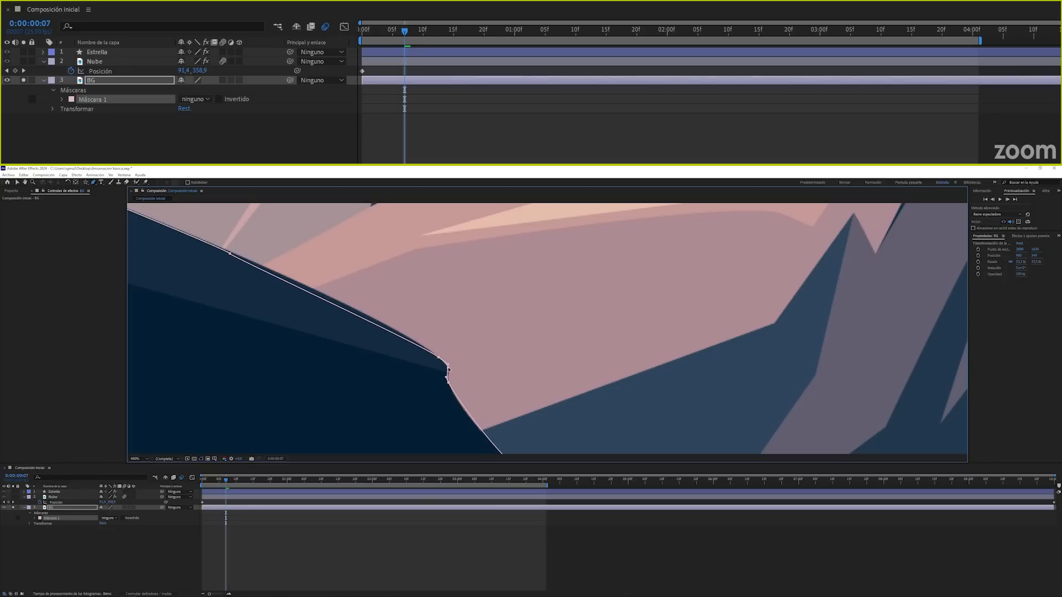
pyautogui.moveTo(448, 383); pyautogui.dragTo(449, 388)
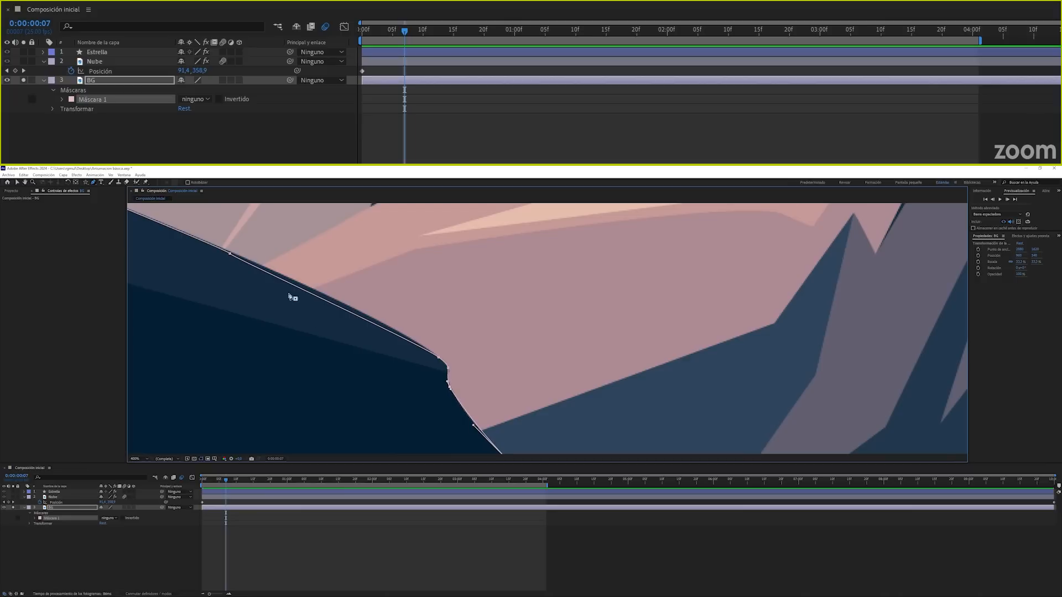
# Add and adjust mask points along the hill's upper edge and lower slope so the path follows the outline closely.
pyautogui.scroll(-4, 353, 308)
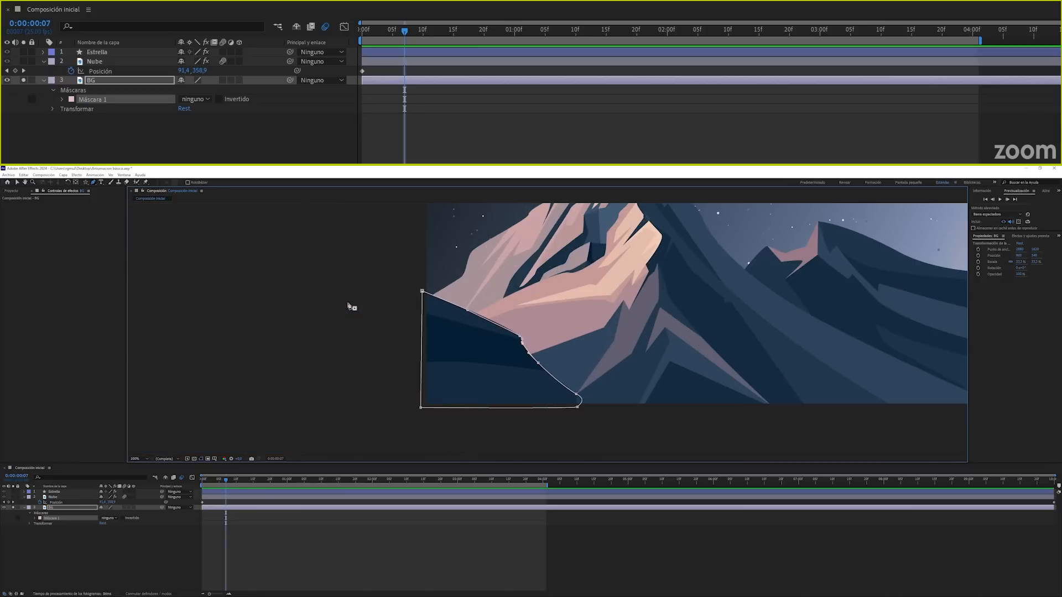
pyautogui.scroll(-2, 672, 291)
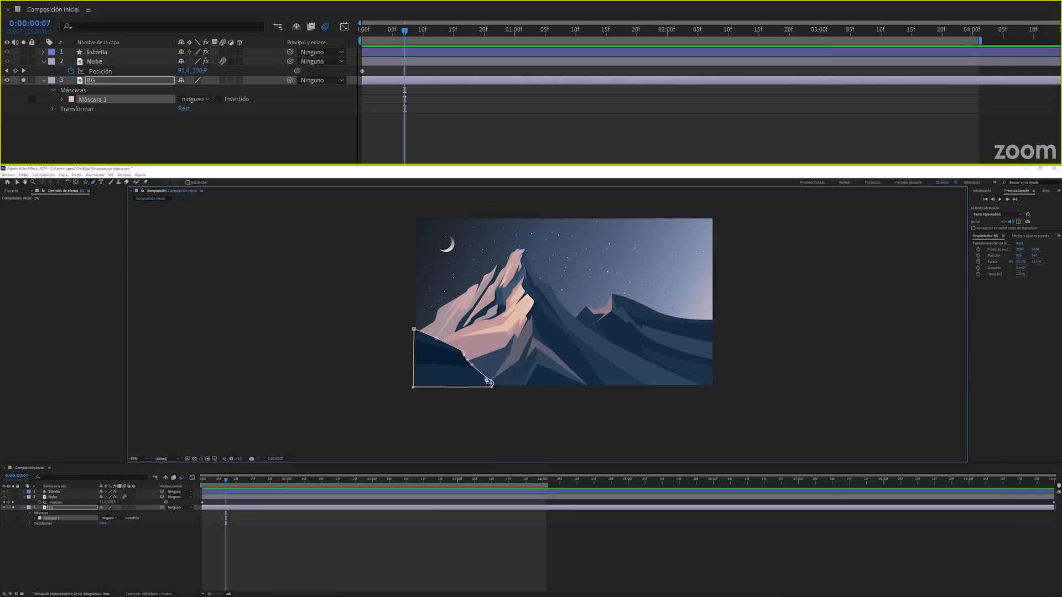
pyautogui.scroll(2, 487, 381)
pyautogui.moveTo(301, 369); pyautogui.dragTo(588, 367)
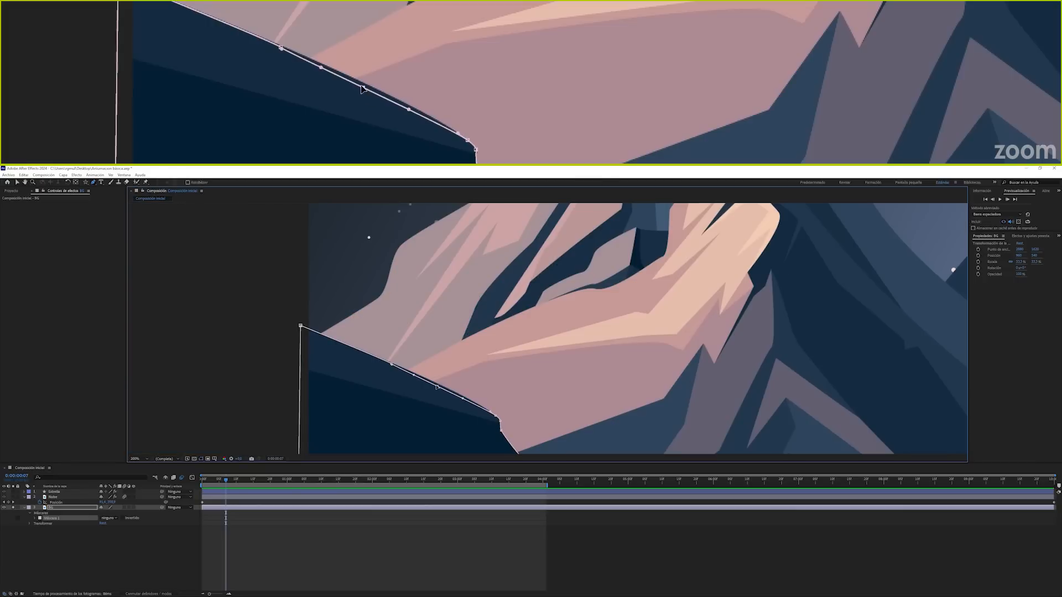
pyautogui.click(440, 385)
pyautogui.moveTo(372, 389); pyautogui.dragTo(274, 202)
pyautogui.moveTo(534, 359); pyautogui.dragTo(512, 369)
pyautogui.click(488, 331)
pyautogui.scroll(-3, 421, 382)
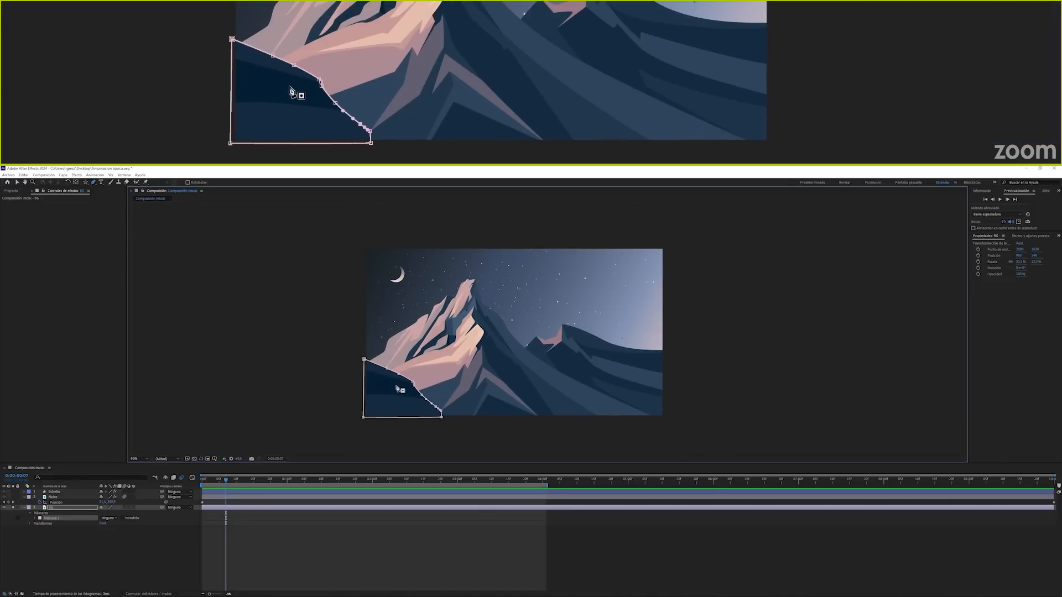
# Duplicate the BG layer and rename the copy Montaña 1.
pyautogui.click(56, 508)
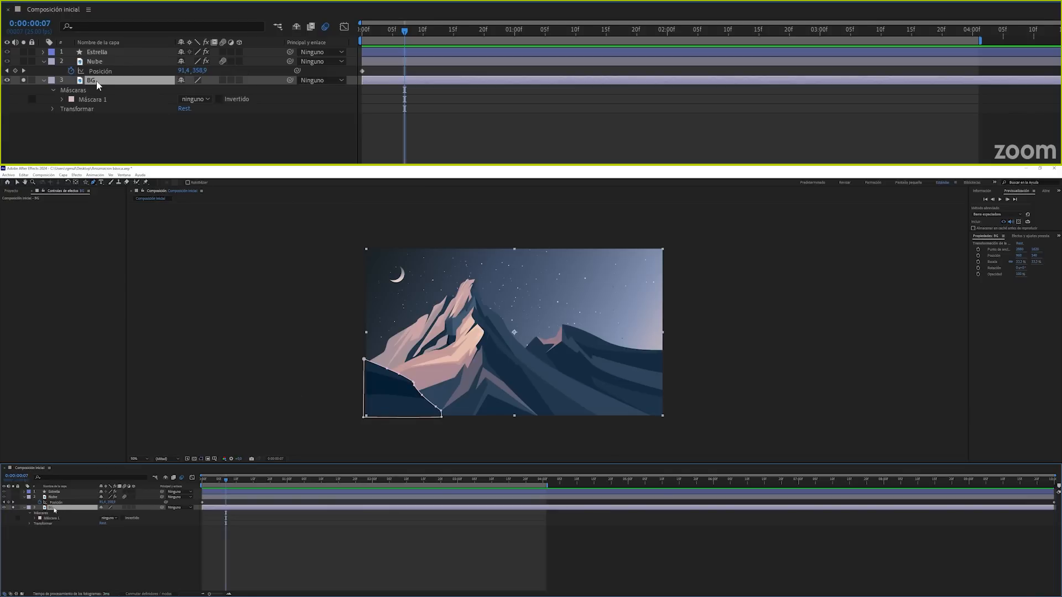
pyautogui.hotkey('ctrl', 'd')
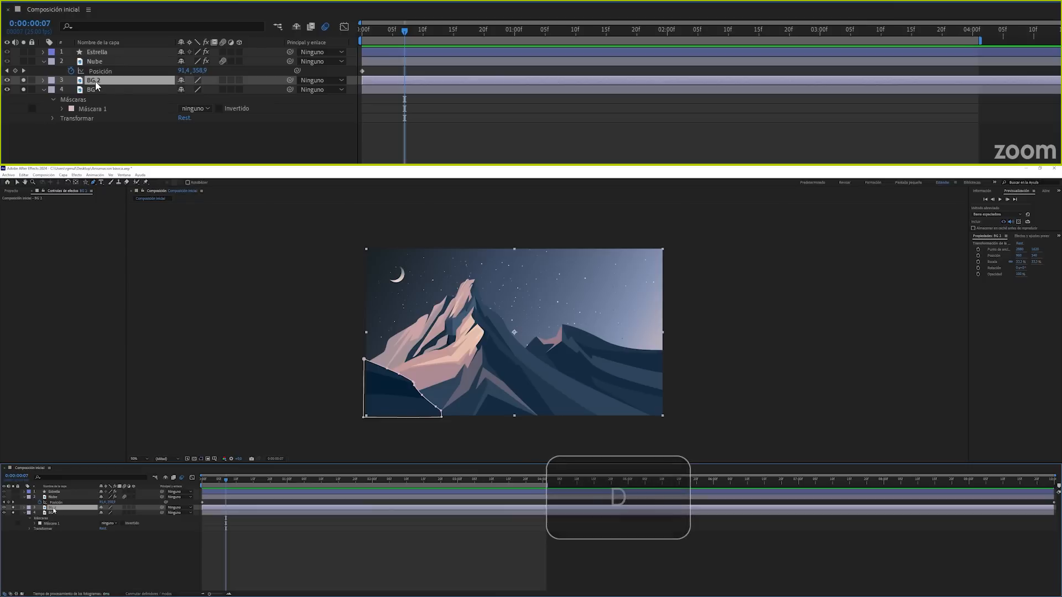
pyautogui.press('Return')
pyautogui.write('Monta')
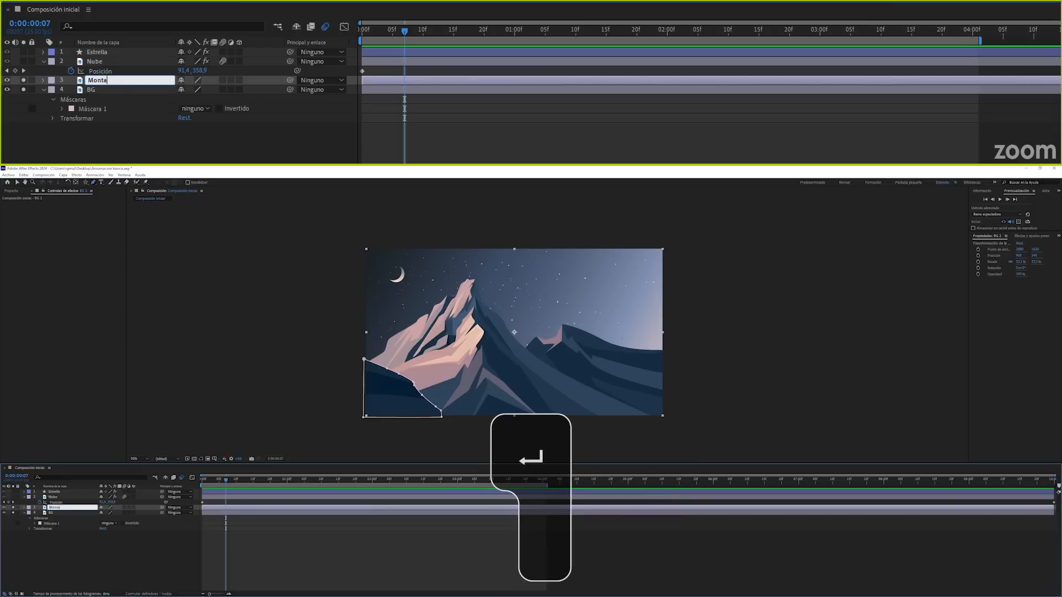
pyautogui.write('ña 1')
pyautogui.press('Return')
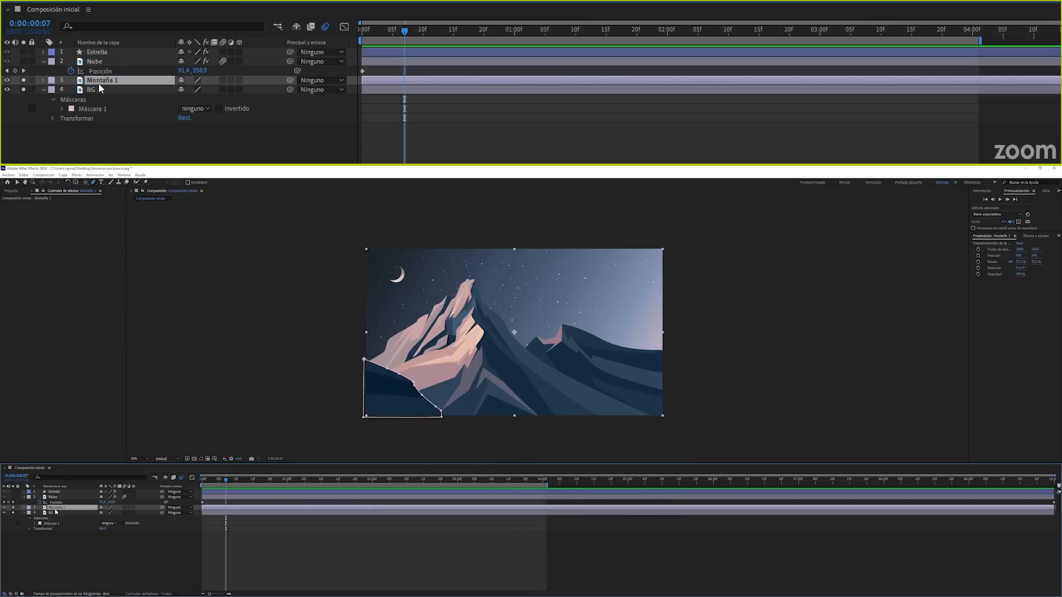
# Set the mode of Máscara 1 on Montaña 1 to Sumar and briefly isolate that layer to check the cutout.
pyautogui.click(44, 81)
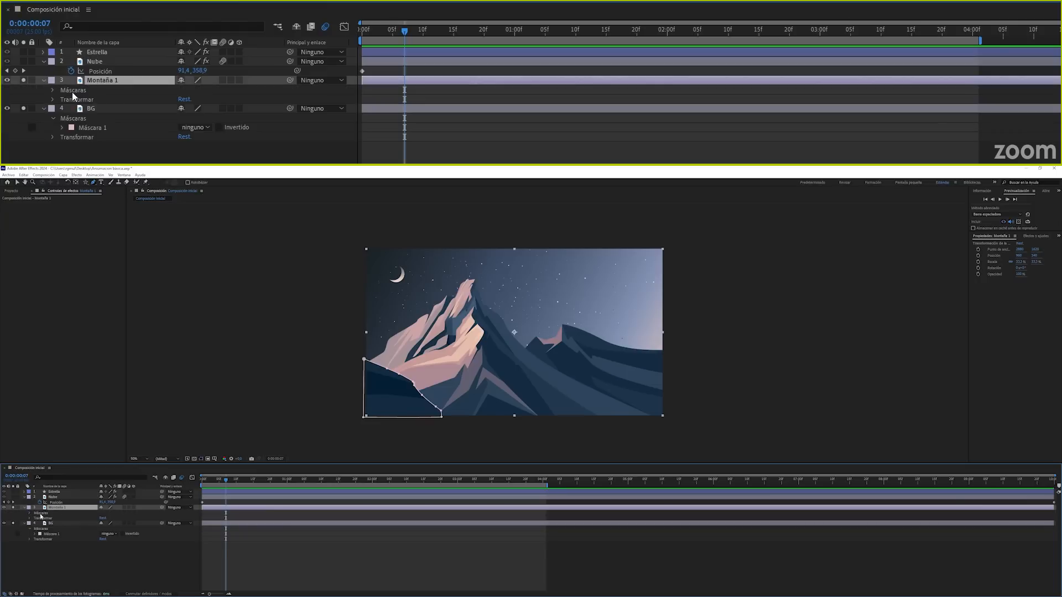
pyautogui.click(50, 94)
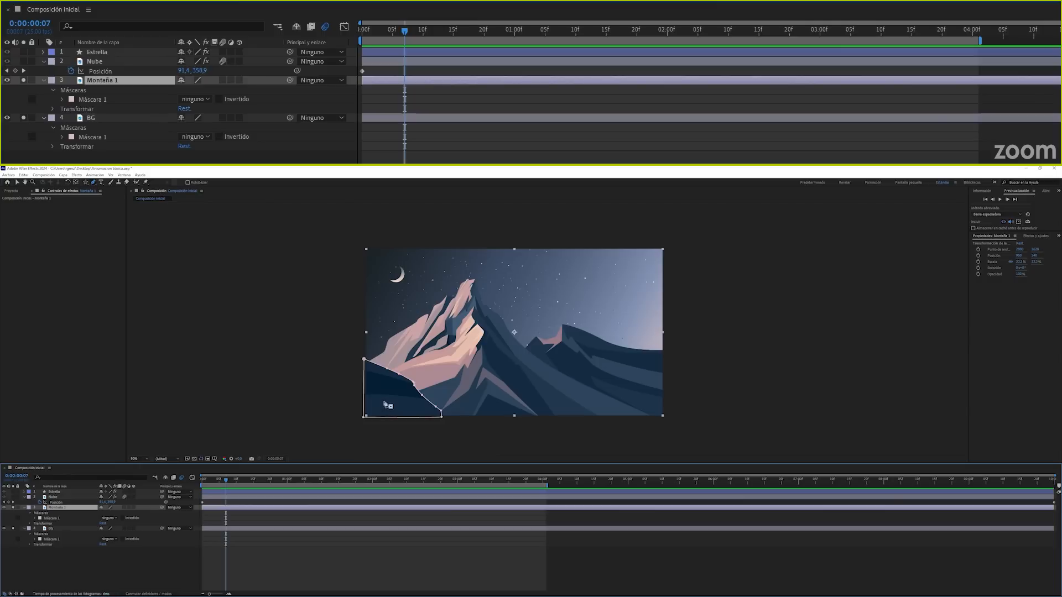
pyautogui.click(199, 100)
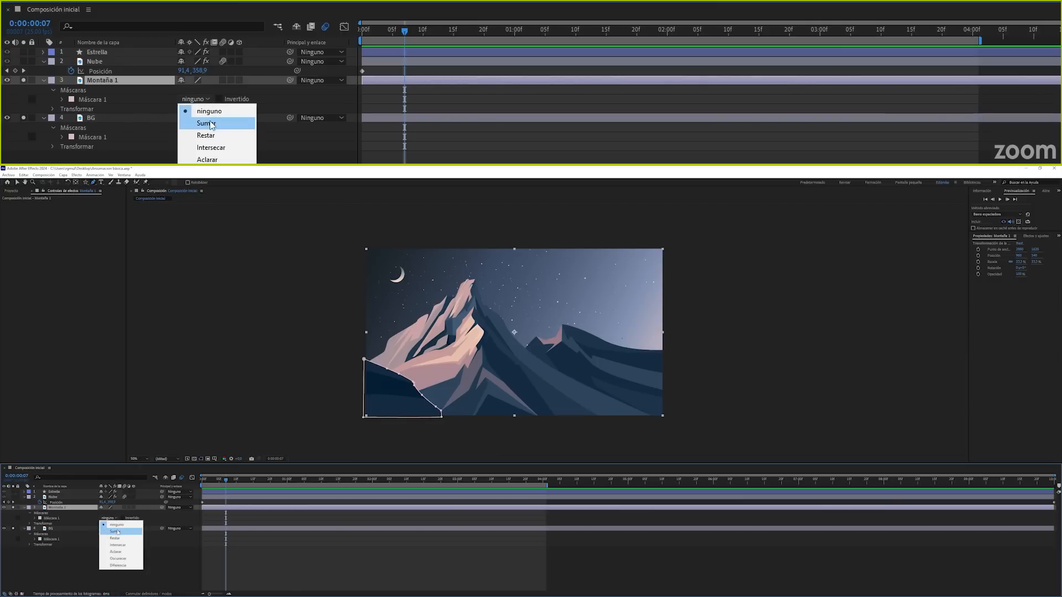
pyautogui.click(209, 124)
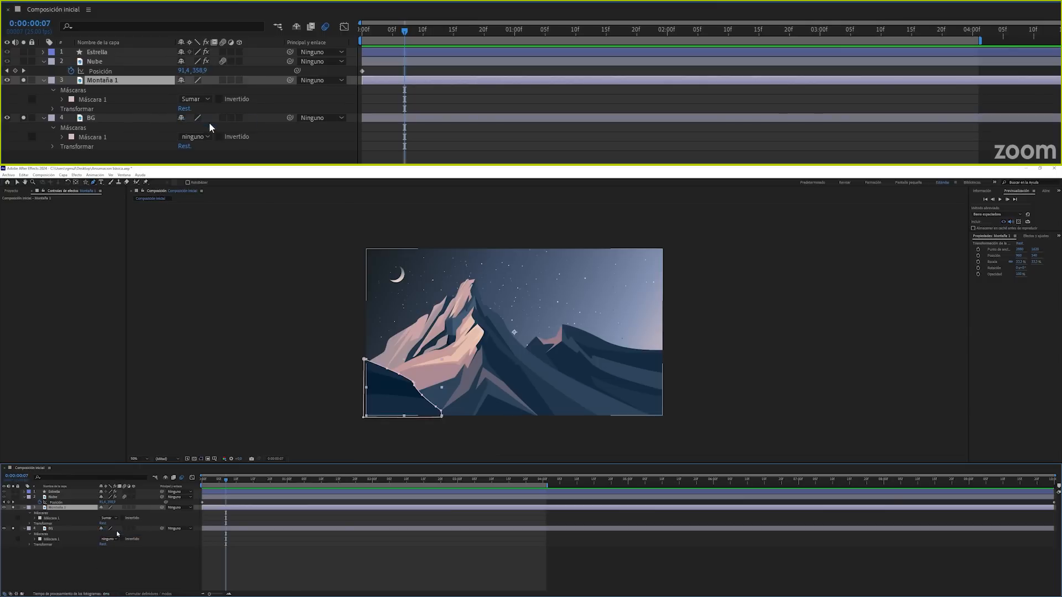
pyautogui.click(43, 80)
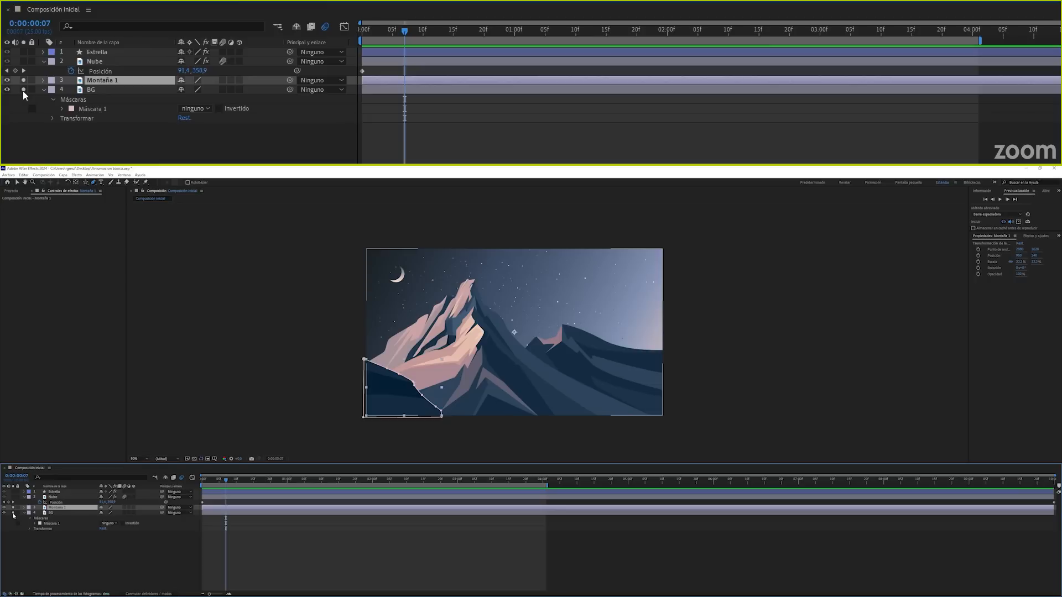
pyautogui.click(24, 89)
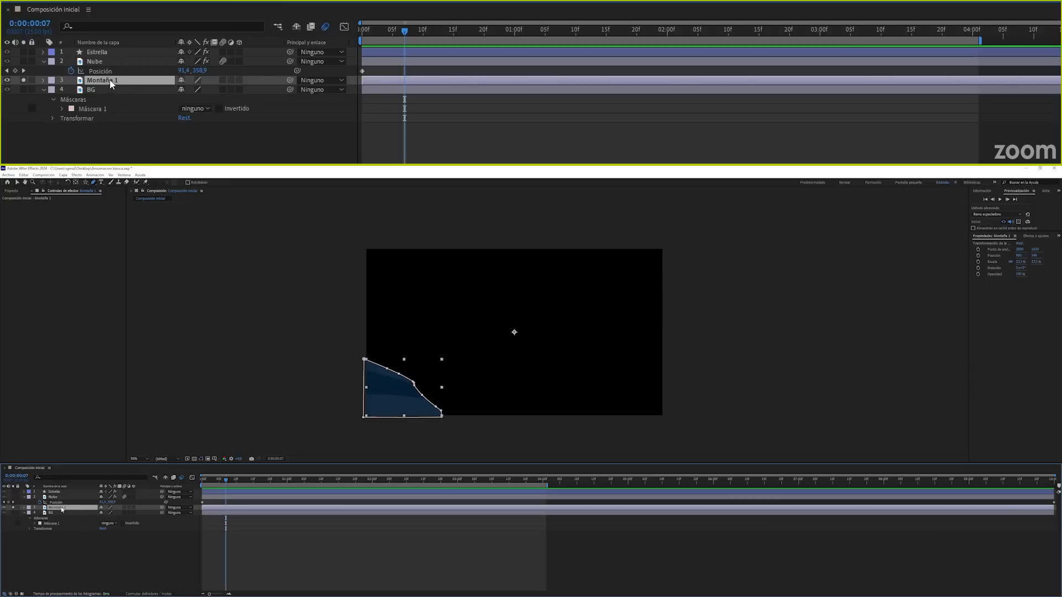
pyautogui.click(25, 81)
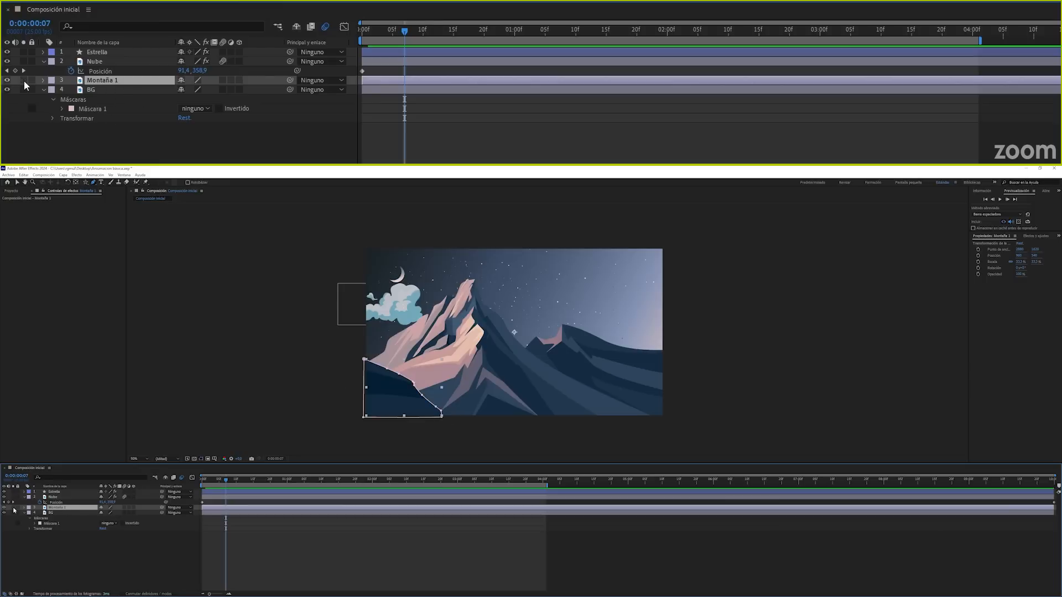
# Solo the BG layer and delete its Máscara 1.
pyautogui.click(92, 90)
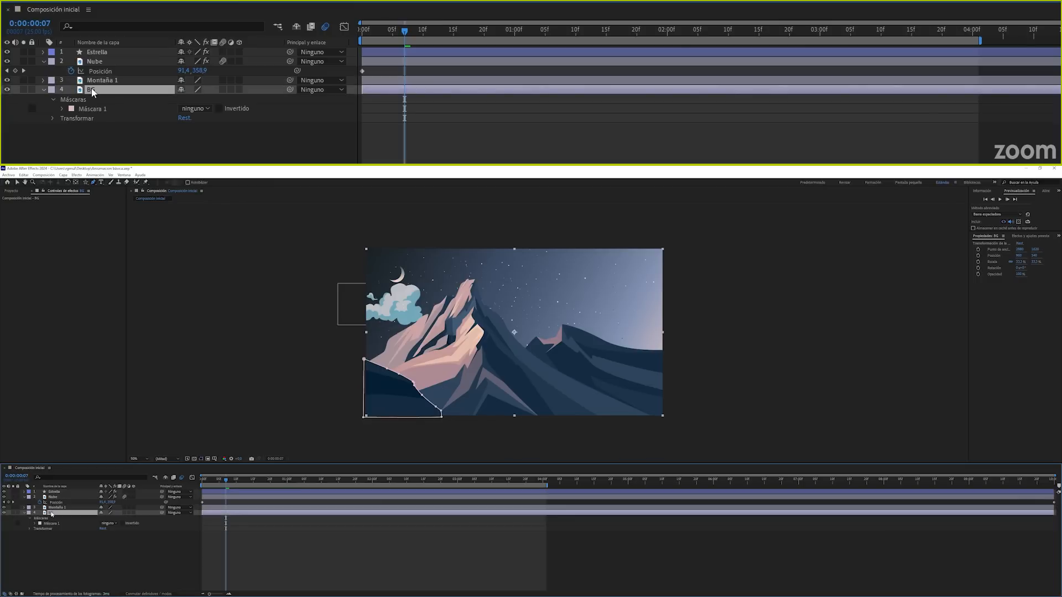
pyautogui.click(25, 91)
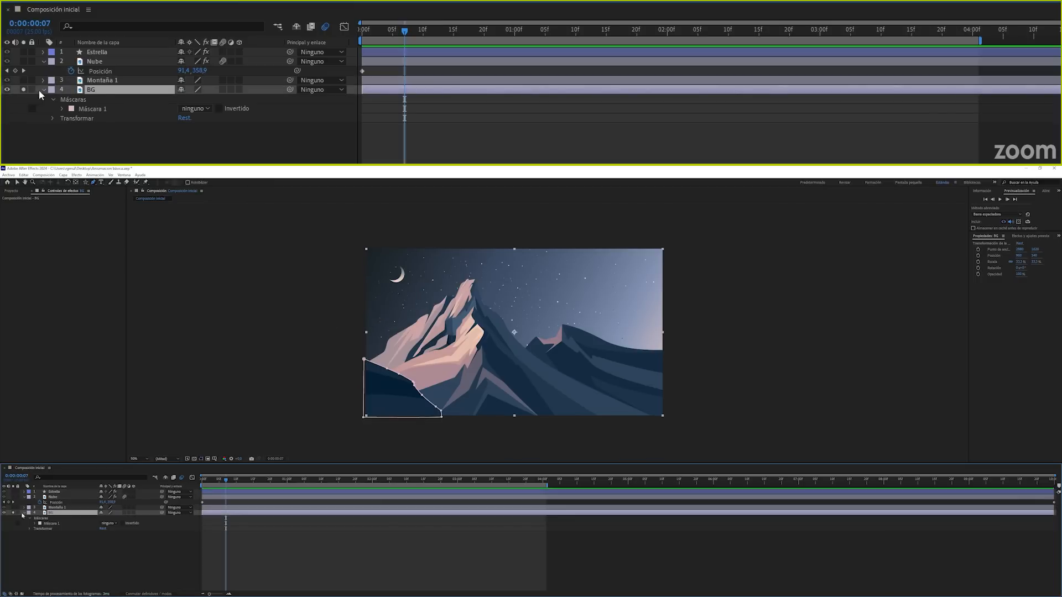
pyautogui.click(95, 108)
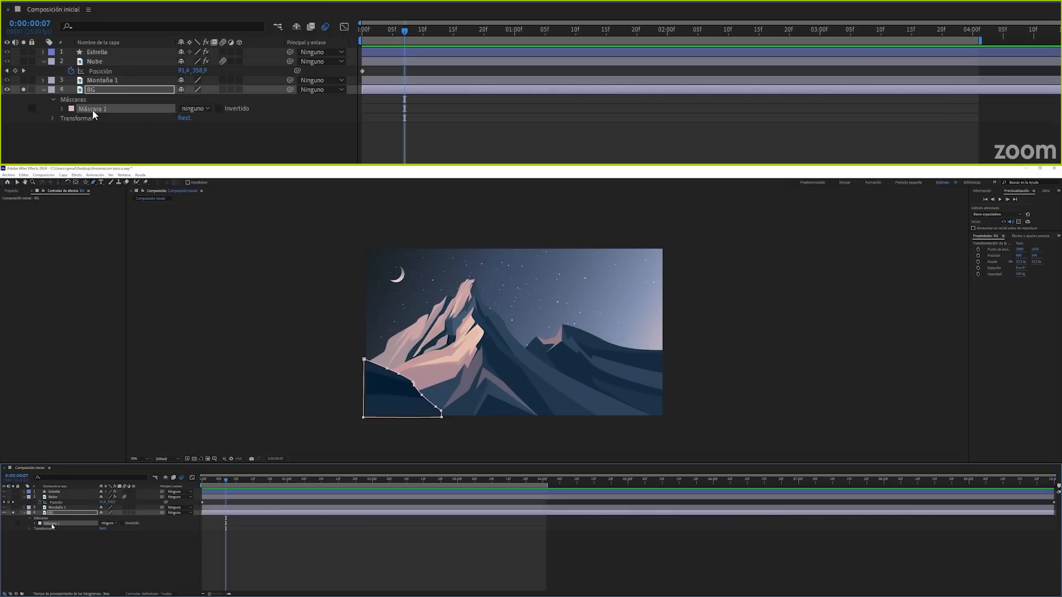
pyautogui.press('Delete')
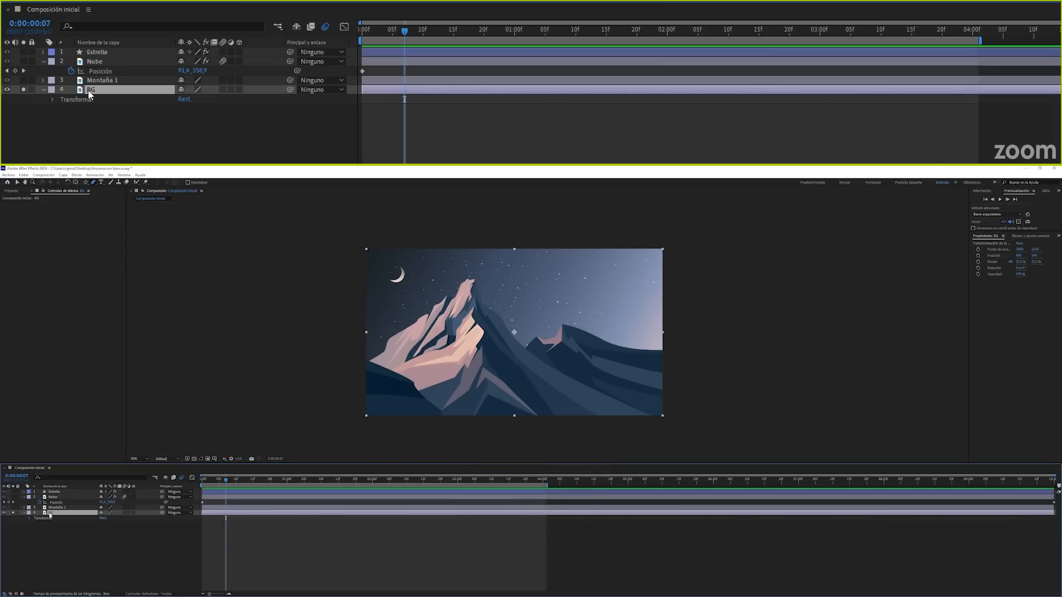
# Start a new Pen mask on BG where the foreground hill meets the main peak and trace the pink ridge up to the summit.
pyautogui.press('.')
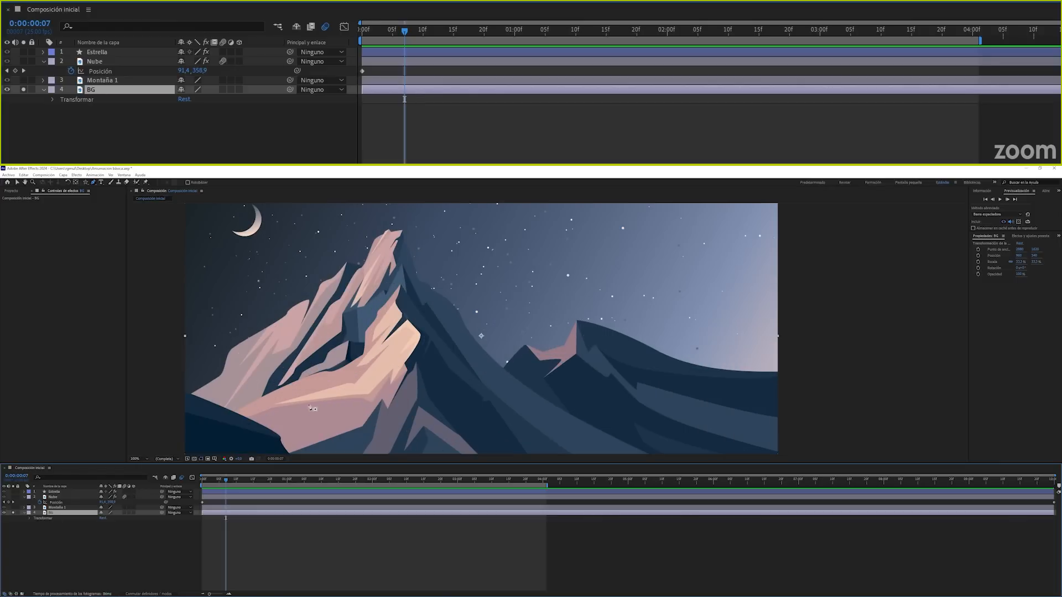
pyautogui.moveTo(299, 389); pyautogui.dragTo(409, 388)
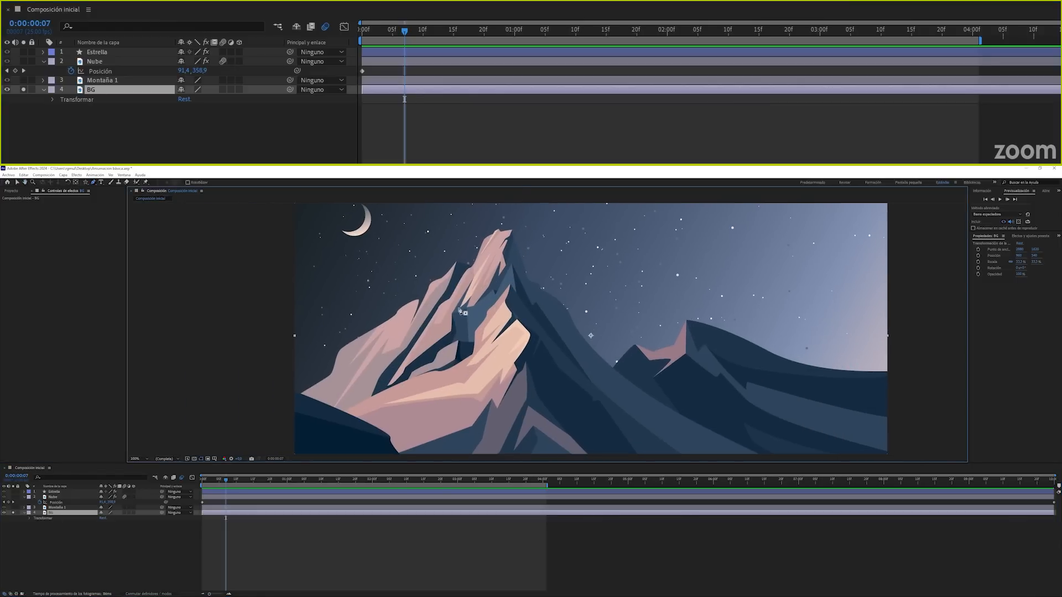
pyautogui.click(301, 393)
pyautogui.click(331, 373)
pyautogui.click(339, 349)
pyautogui.click(395, 314)
pyautogui.click(414, 298)
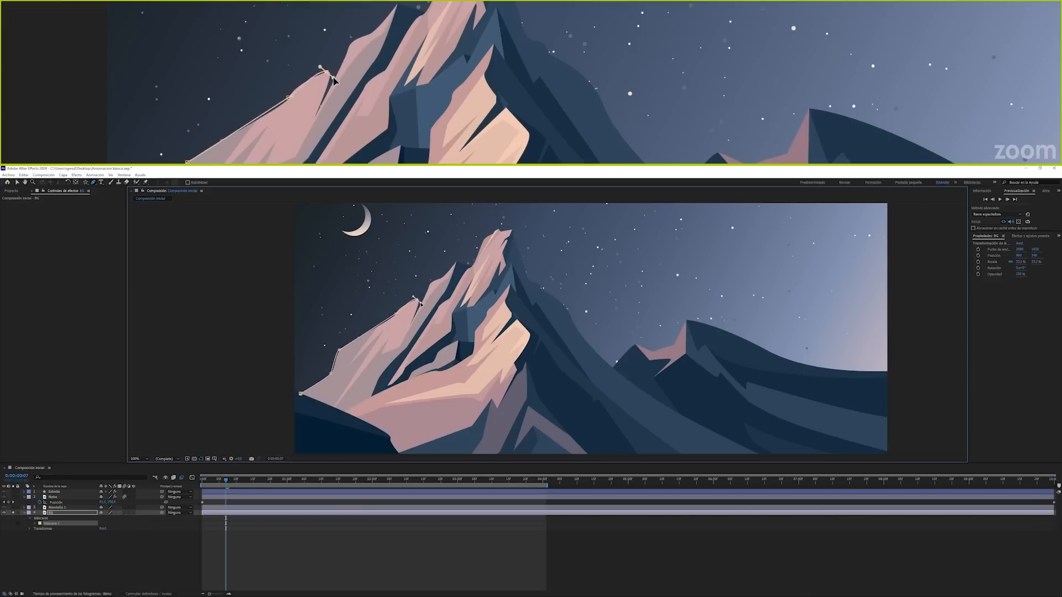
pyautogui.click(429, 283)
pyautogui.click(442, 276)
pyautogui.click(457, 261)
pyautogui.click(471, 265)
pyautogui.click(485, 237)
pyautogui.click(499, 229)
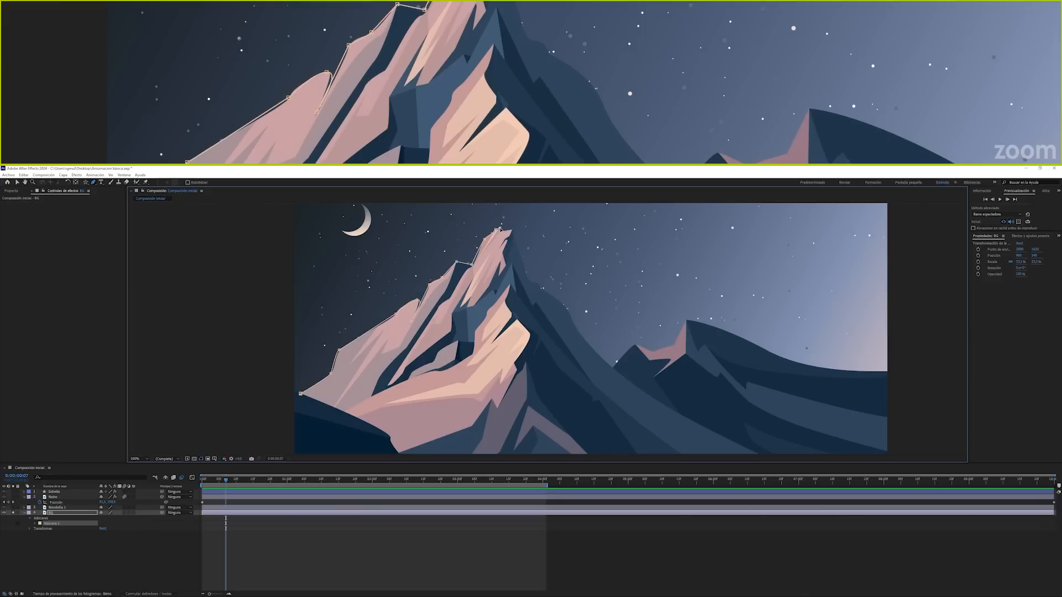
# Continue the mask from the summit down the peak's dark slope and close it with points below the image.
pyautogui.click(512, 230)
pyautogui.click(525, 271)
pyautogui.click(529, 279)
pyautogui.click(538, 285)
pyautogui.click(543, 291)
pyautogui.moveTo(561, 301); pyautogui.dragTo(516, 270)
pyautogui.moveTo(526, 289); pyautogui.dragTo(530, 295)
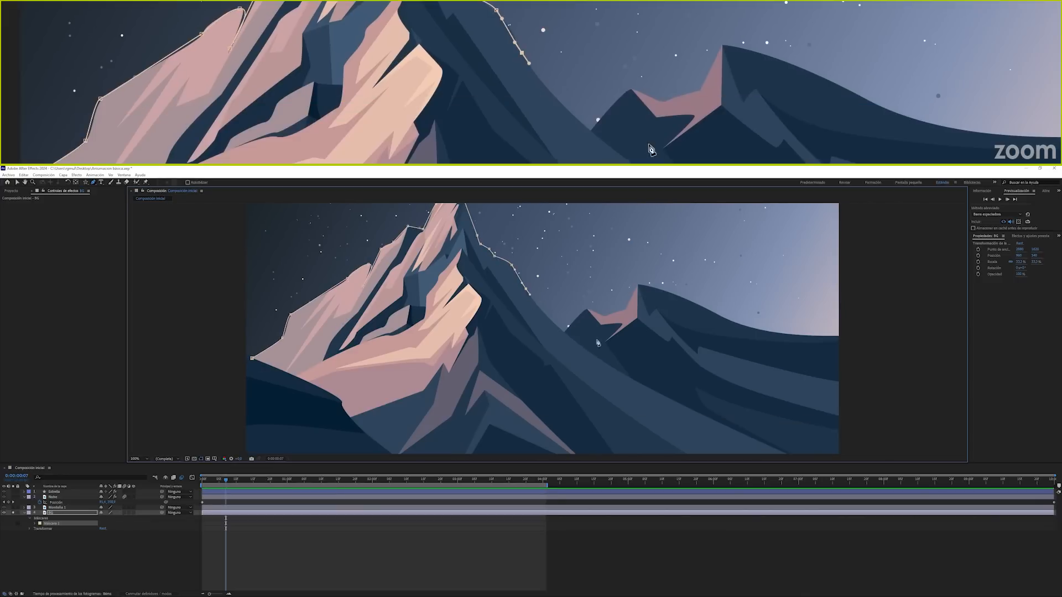
pyautogui.moveTo(598, 343); pyautogui.dragTo(510, 269)
pyautogui.click(733, 397)
pyautogui.doubleClick(218, 420)
pyautogui.moveTo(384, 282); pyautogui.dragTo(449, 357)
pyautogui.scroll(-1, 449, 358)
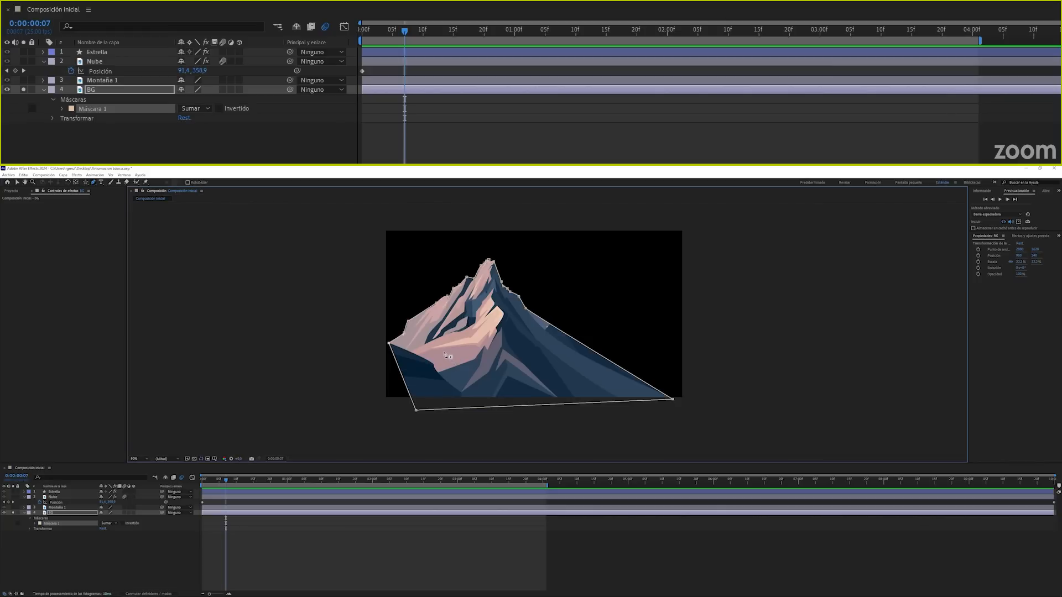
# Adjust the mask points along the lower pink ridge and add a point to follow its contour.
pyautogui.scroll(4, 445, 355)
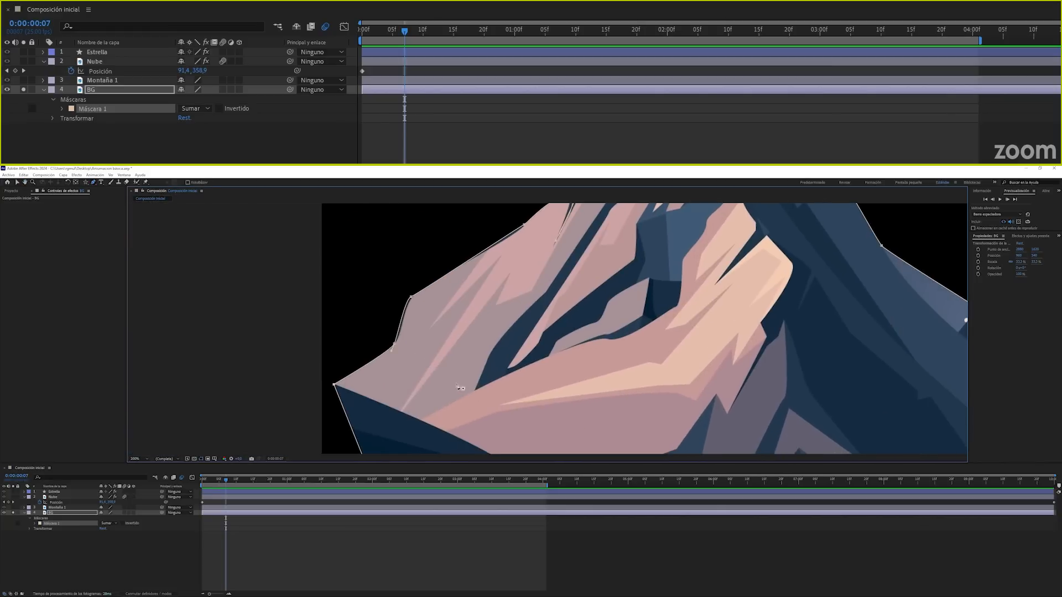
pyautogui.moveTo(394, 345); pyautogui.dragTo(401, 333)
pyautogui.moveTo(410, 299); pyautogui.dragTo(415, 298)
pyautogui.moveTo(533, 231); pyautogui.dragTo(483, 289)
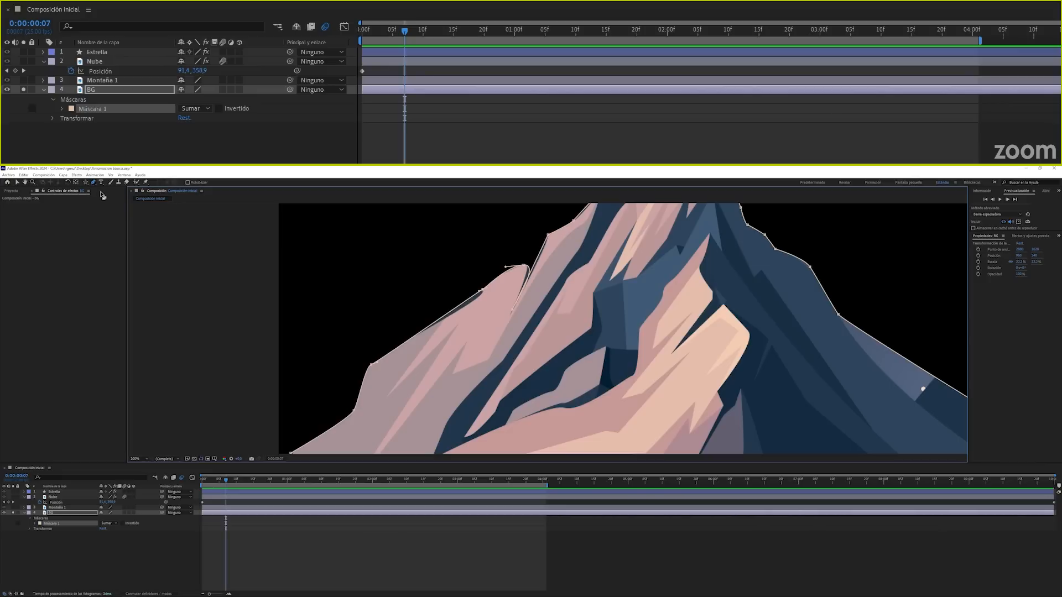
pyautogui.click(444, 317)
pyautogui.moveTo(443, 317); pyautogui.dragTo(466, 306)
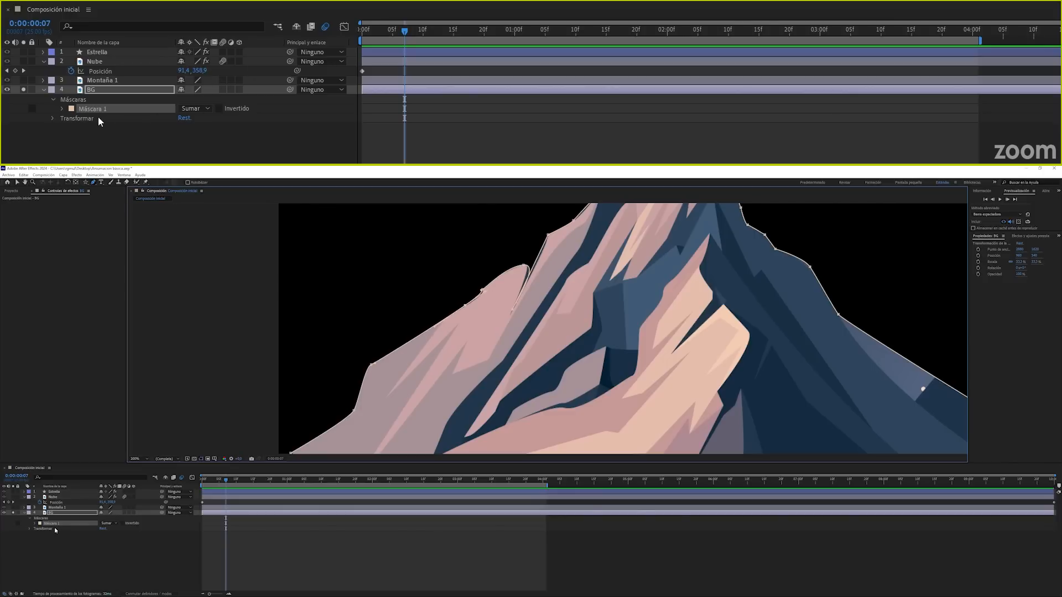
# Set the mode of BG's Máscara 1 to ninguno and fit the path to the rounded pink shoulder.
pyautogui.click(108, 524)
pyautogui.click(118, 529)
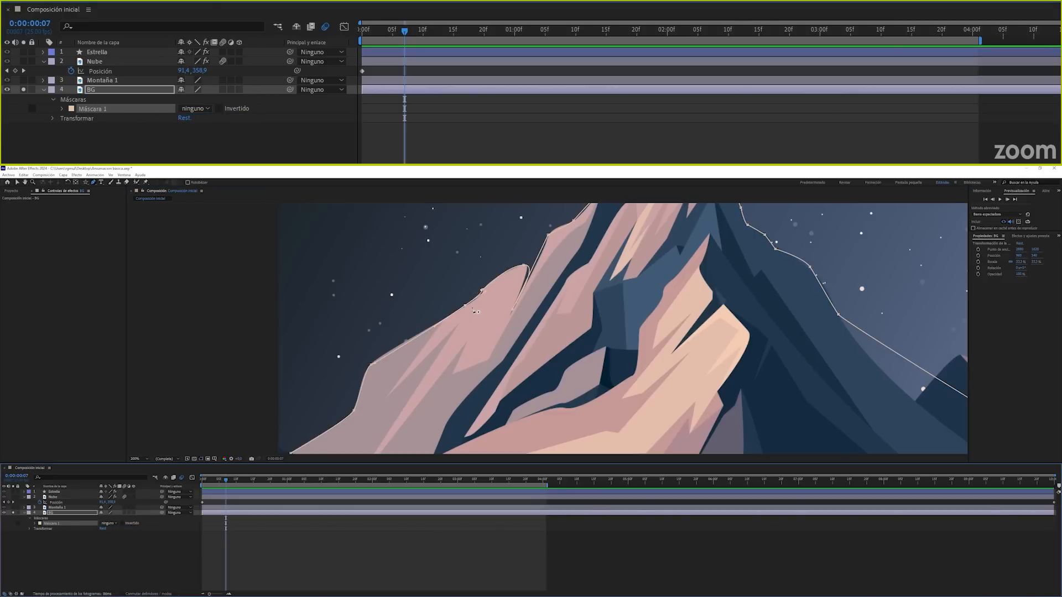
pyautogui.scroll(3, 488, 314)
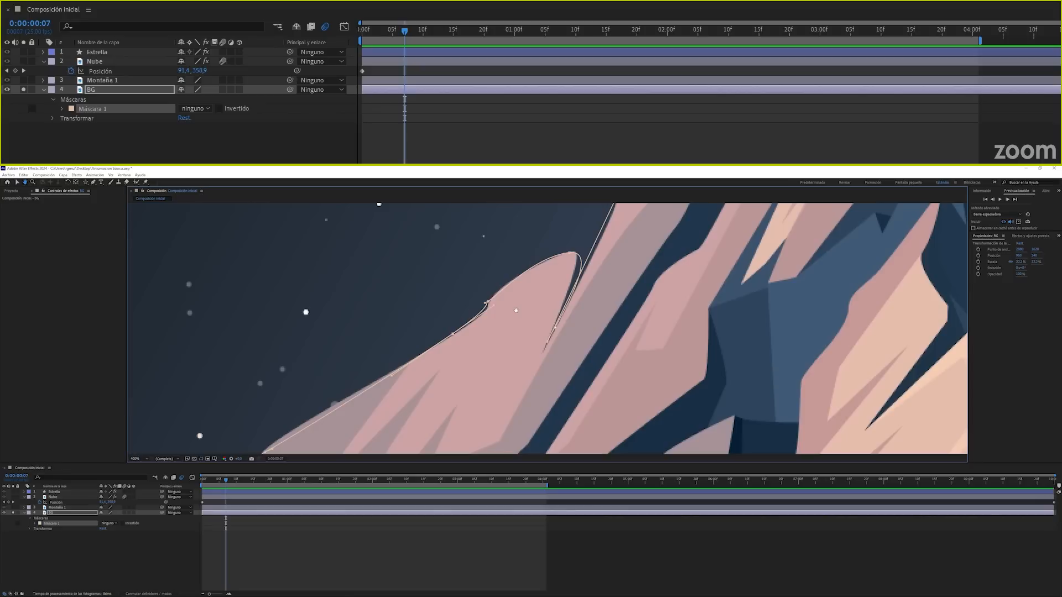
pyautogui.click(483, 309)
pyautogui.moveTo(384, 400); pyautogui.dragTo(432, 332)
pyautogui.moveTo(324, 403); pyautogui.dragTo(368, 327)
pyautogui.moveTo(484, 212); pyautogui.dragTo(209, 446)
# Refine the mask in the notch behind the pink shoulder and along the upper ridge to the summit.
pyautogui.press('v')
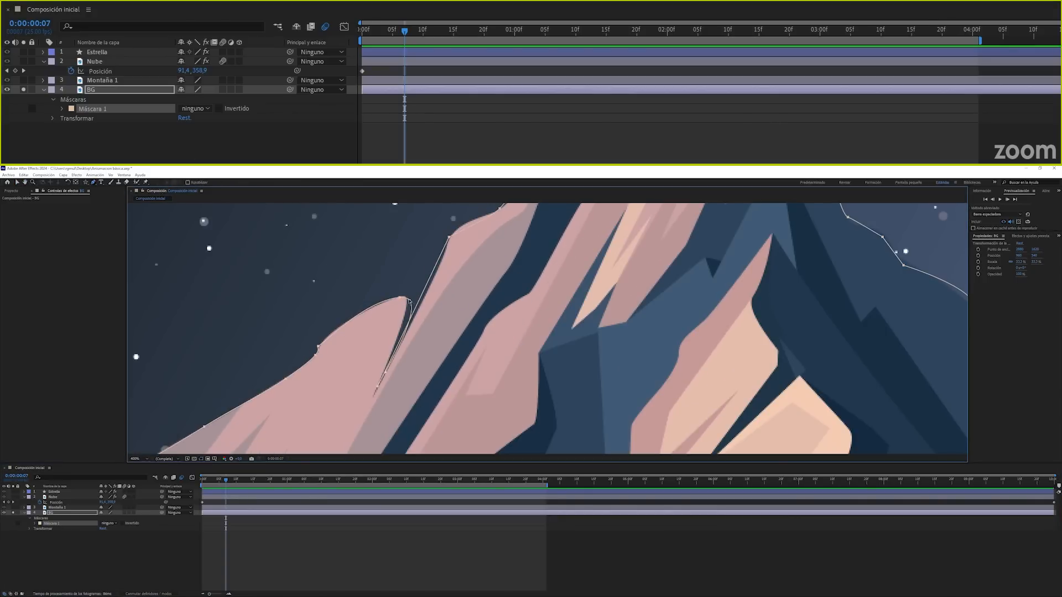
pyautogui.moveTo(377, 386); pyautogui.dragTo(372, 397)
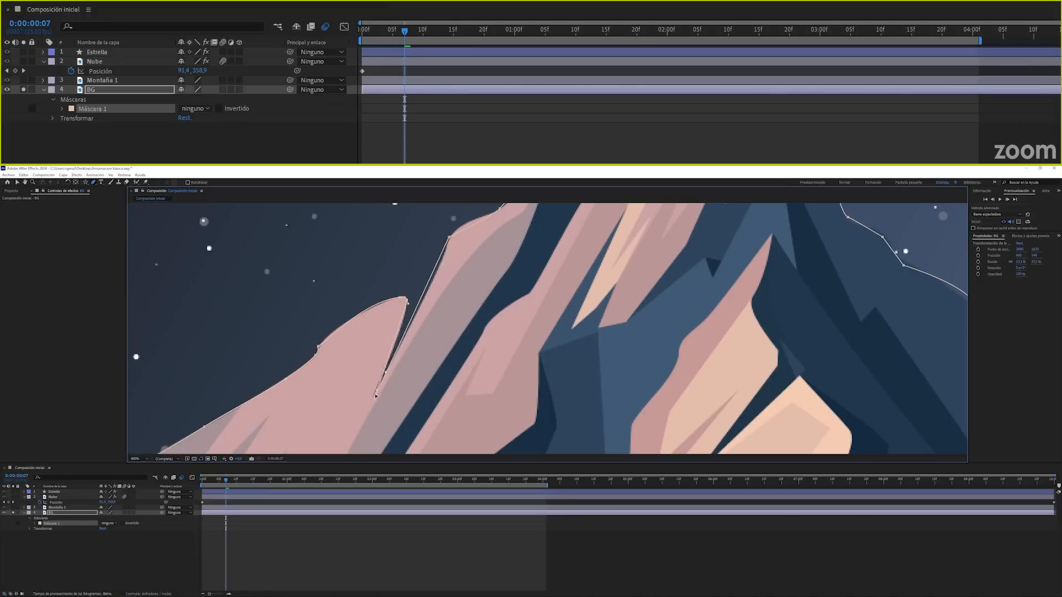
pyautogui.moveTo(414, 312); pyautogui.dragTo(394, 344)
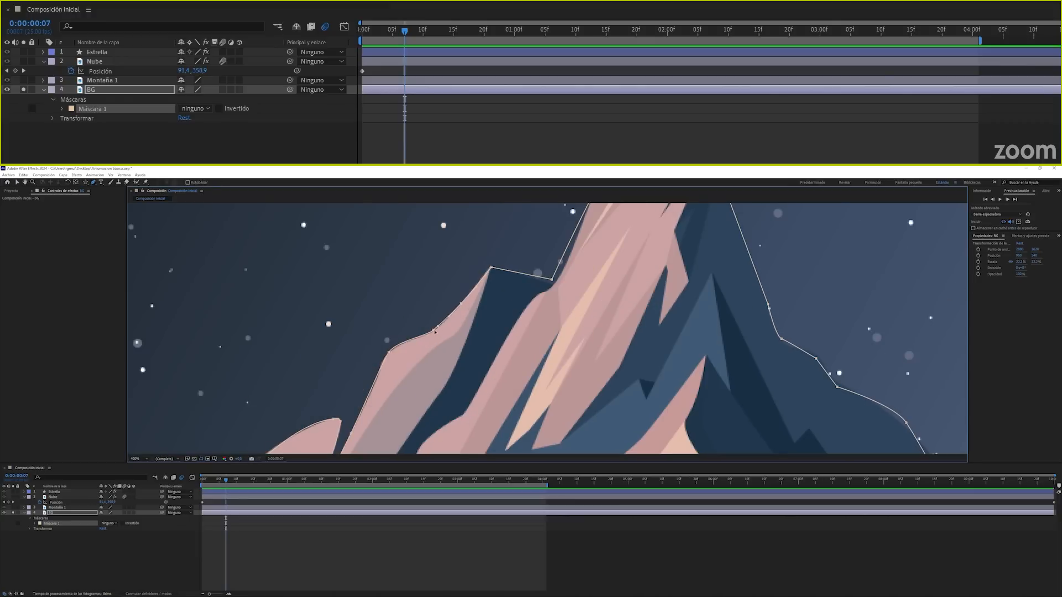
pyautogui.moveTo(512, 301); pyautogui.dragTo(396, 386)
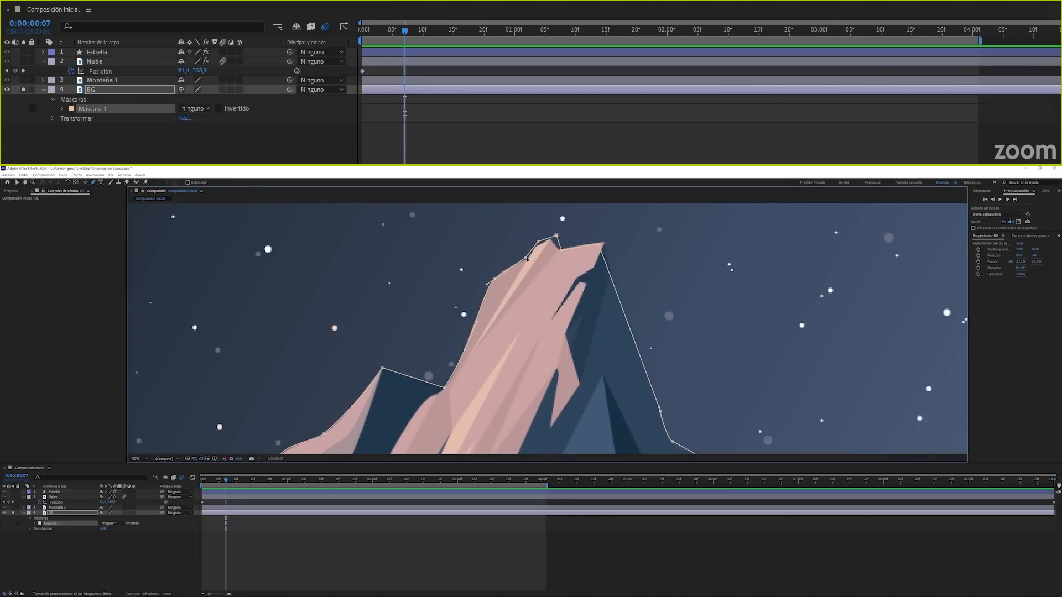
pyautogui.moveTo(537, 251); pyautogui.dragTo(497, 286)
pyautogui.moveTo(608, 415); pyautogui.dragTo(474, 271)
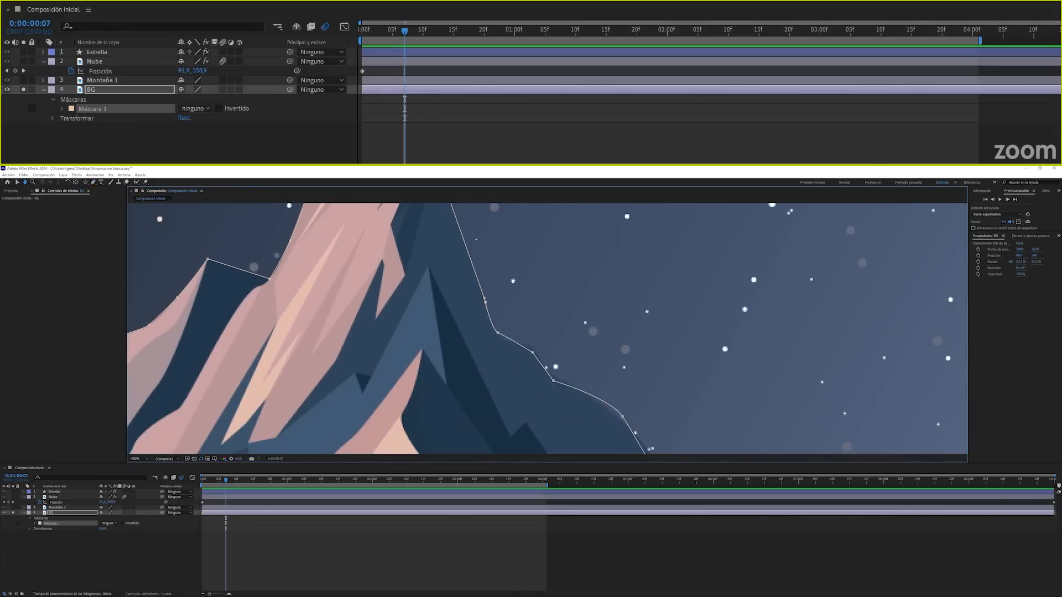
# Add and curve mask points down the peak's dark slope so the path follows it to the image's lower edge.
pyautogui.moveTo(498, 333); pyautogui.dragTo(558, 380)
pyautogui.moveTo(651, 445); pyautogui.dragTo(551, 340)
pyautogui.press('g')
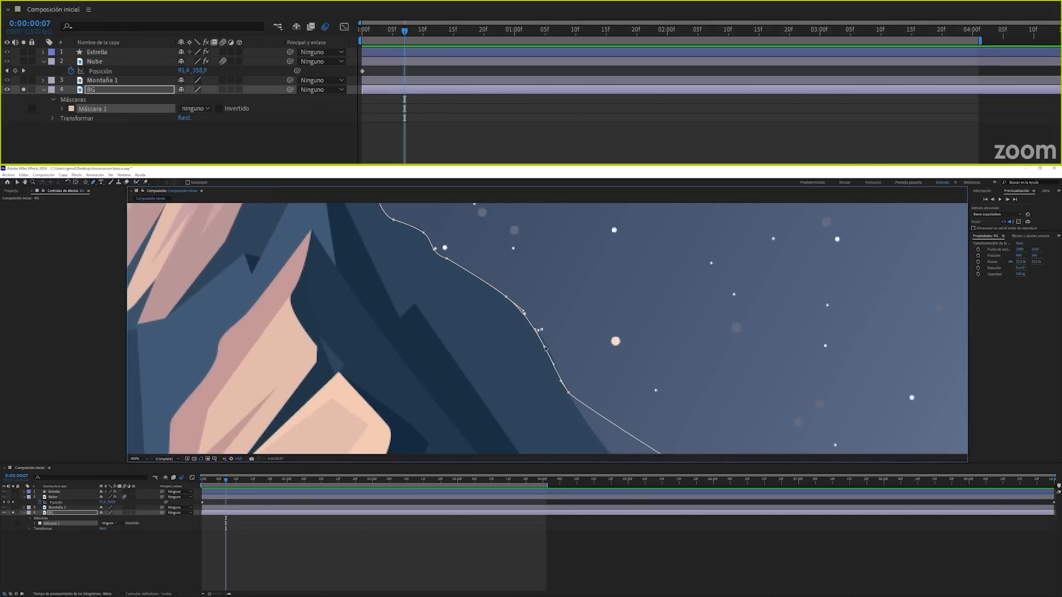
pyautogui.moveTo(830, 442); pyautogui.dragTo(498, 276)
pyautogui.scroll(-2, 497, 277)
pyautogui.moveTo(567, 317); pyautogui.dragTo(548, 327)
pyautogui.scroll(2, 702, 403)
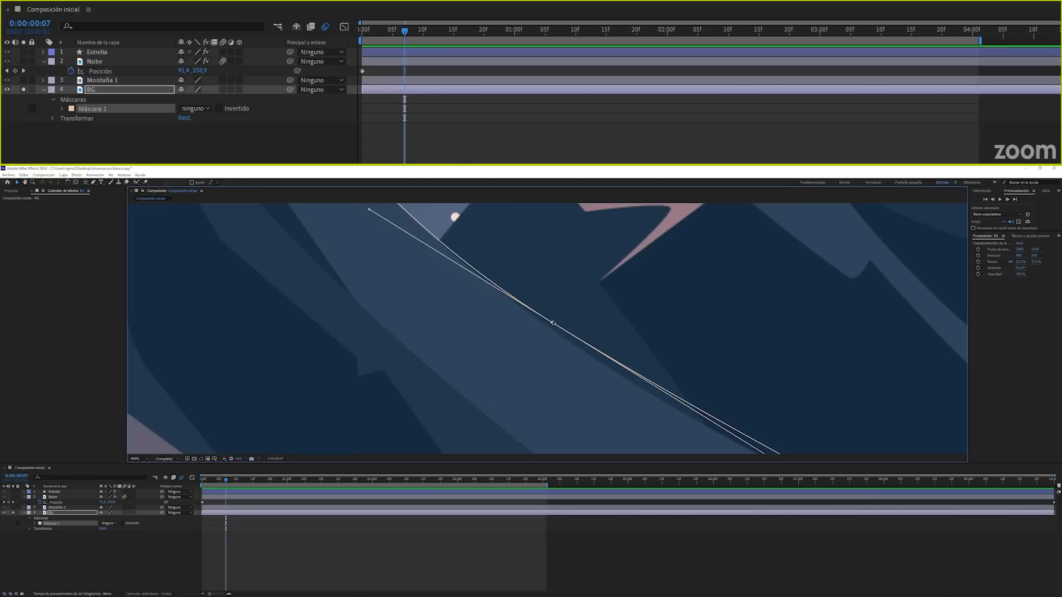
pyautogui.moveTo(795, 416); pyautogui.dragTo(665, 297)
pyautogui.scroll(-6, 501, 265)
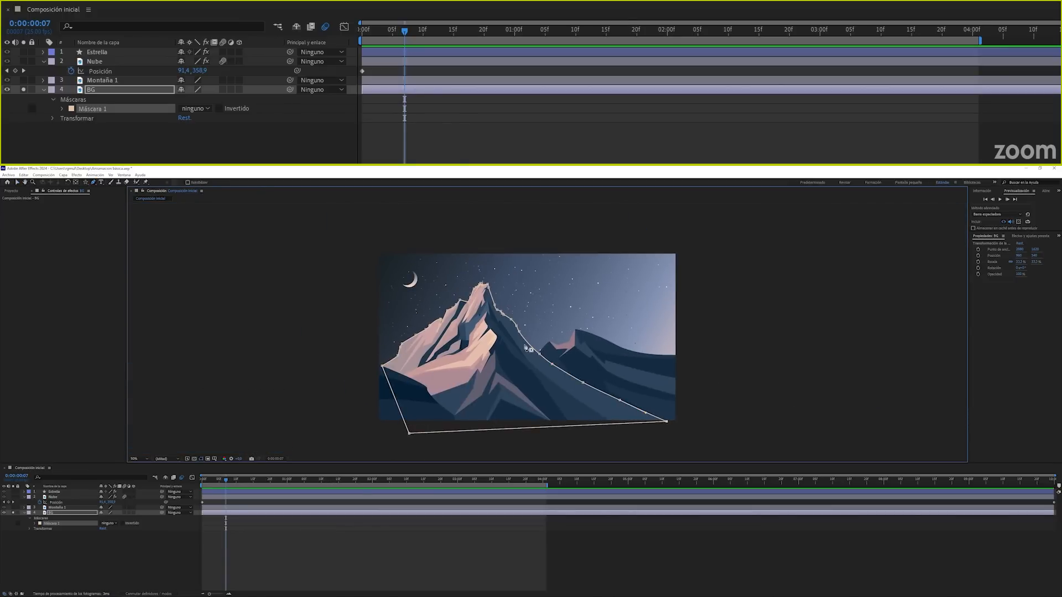
# Duplicate the masked BG layer and rename the copy Montaña 2.
pyautogui.hotkey('ctrl', 'd')
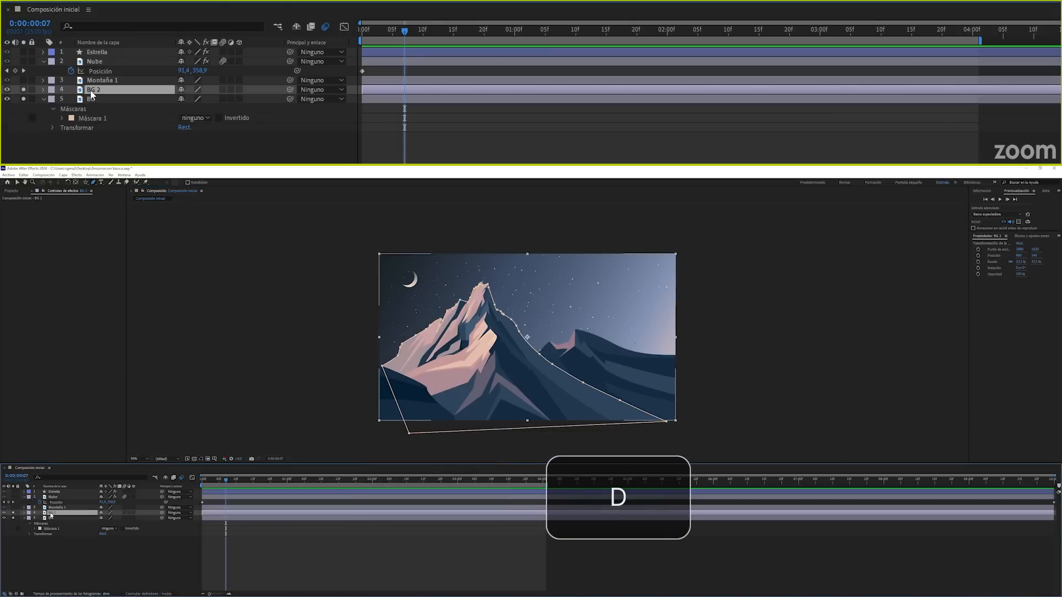
pyautogui.press('Return')
pyautogui.write('M')
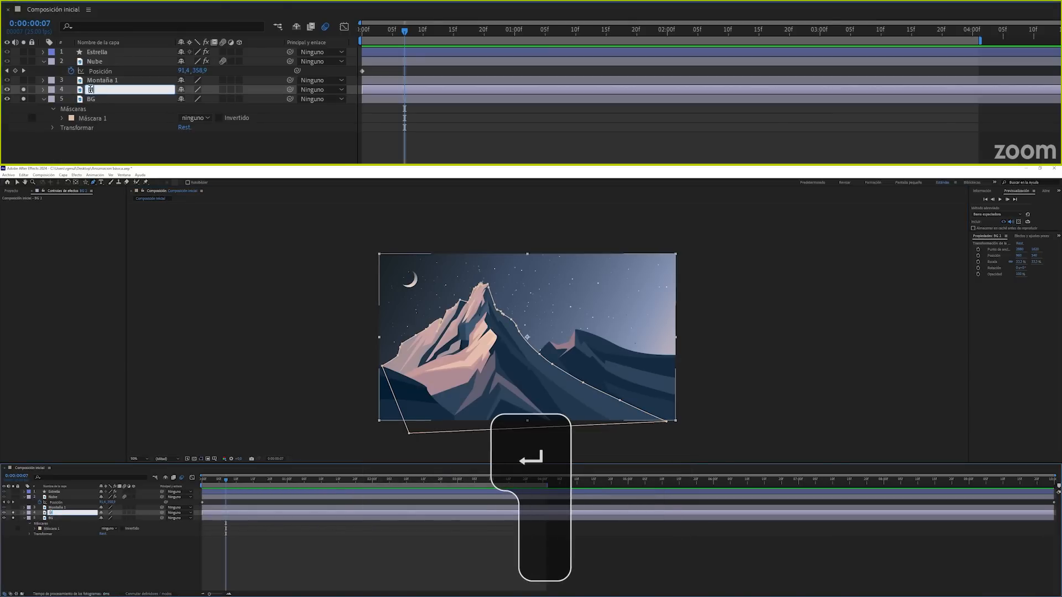
pyautogui.write('ontaña 2')
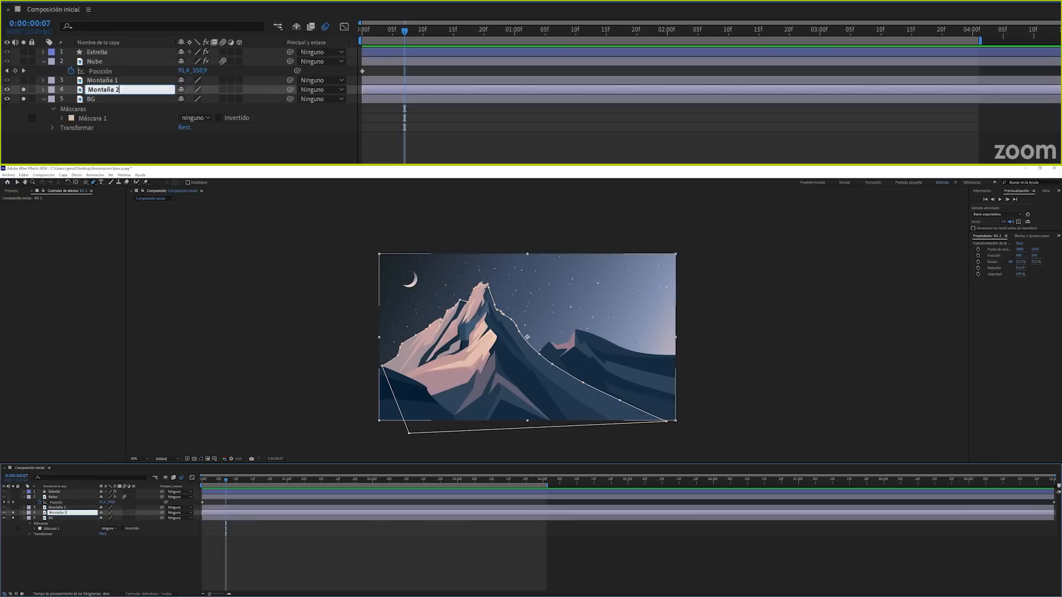
pyautogui.press('Return')
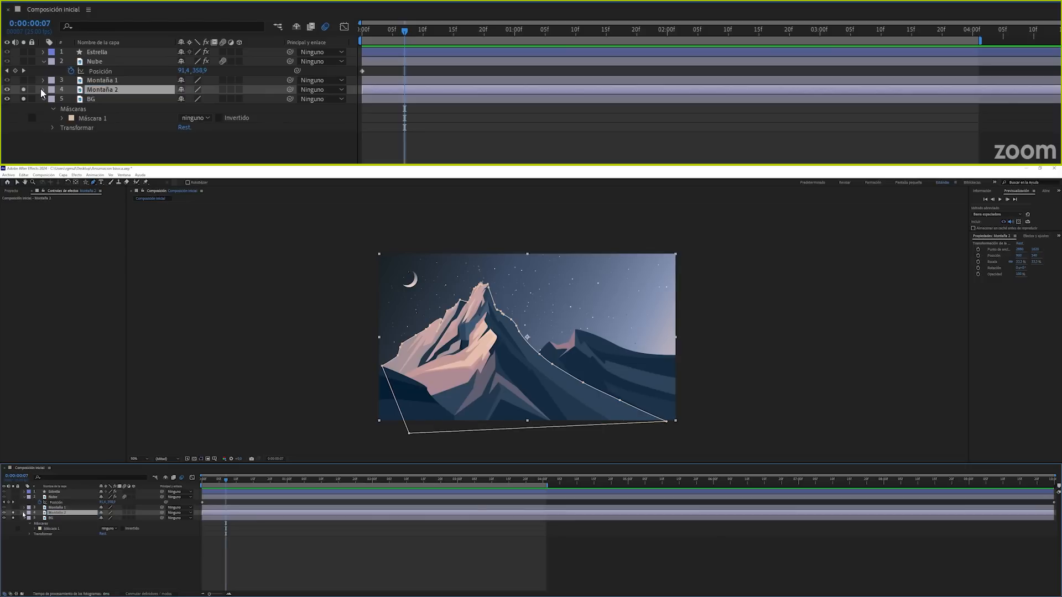
# Set the mode of Montaña 2's Máscara 1 to Sumar and collapse the layer's properties.
pyautogui.click(43, 89)
pyautogui.click(52, 100)
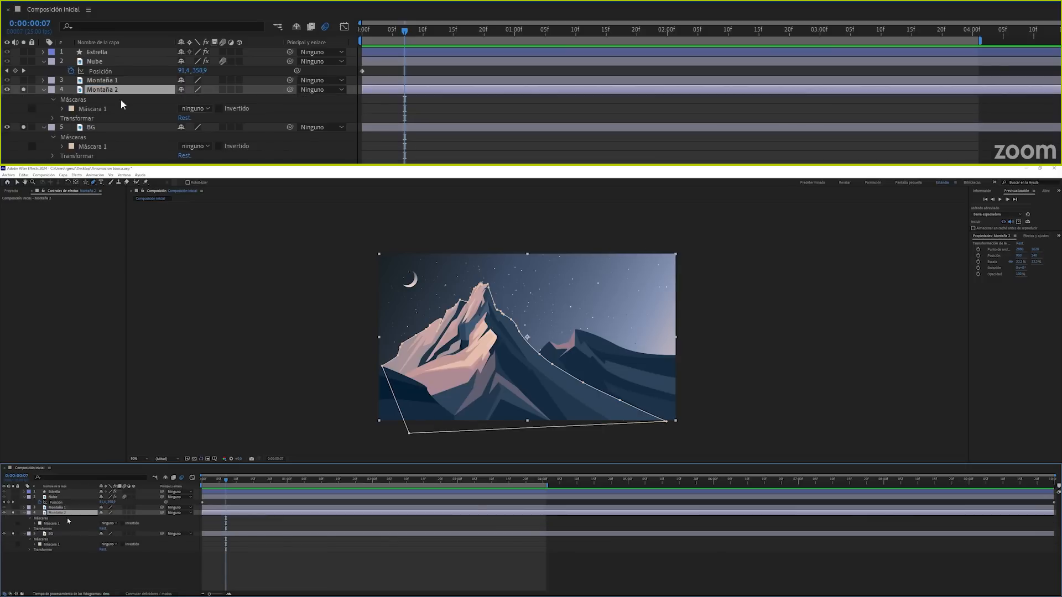
pyautogui.click(194, 108)
pyautogui.click(194, 129)
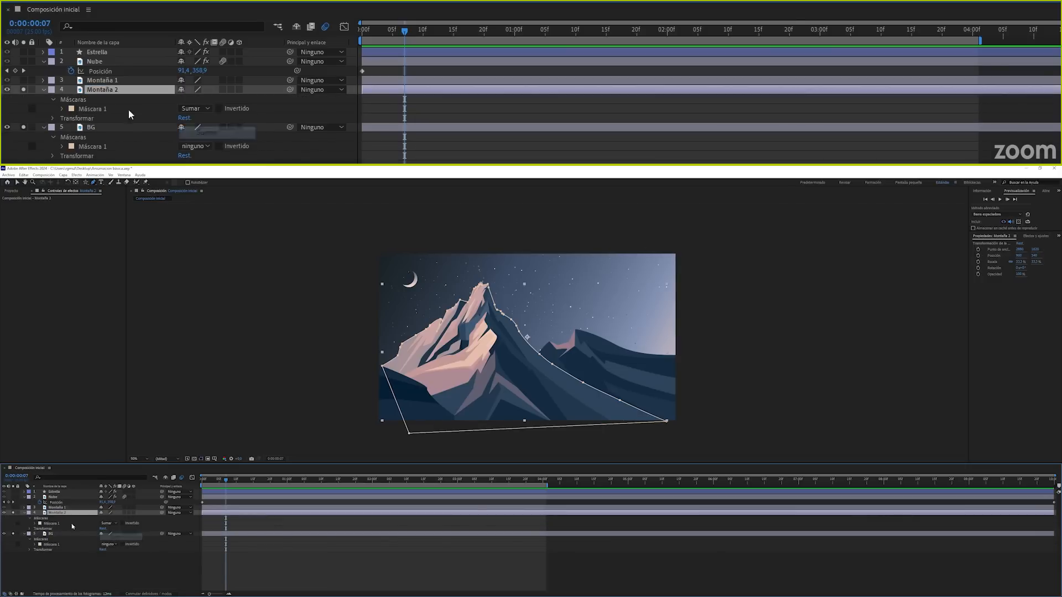
pyautogui.click(43, 90)
# Delete Máscara 1 from the BG layer and turn off solo for BG and Montaña 2.
pyautogui.click(88, 119)
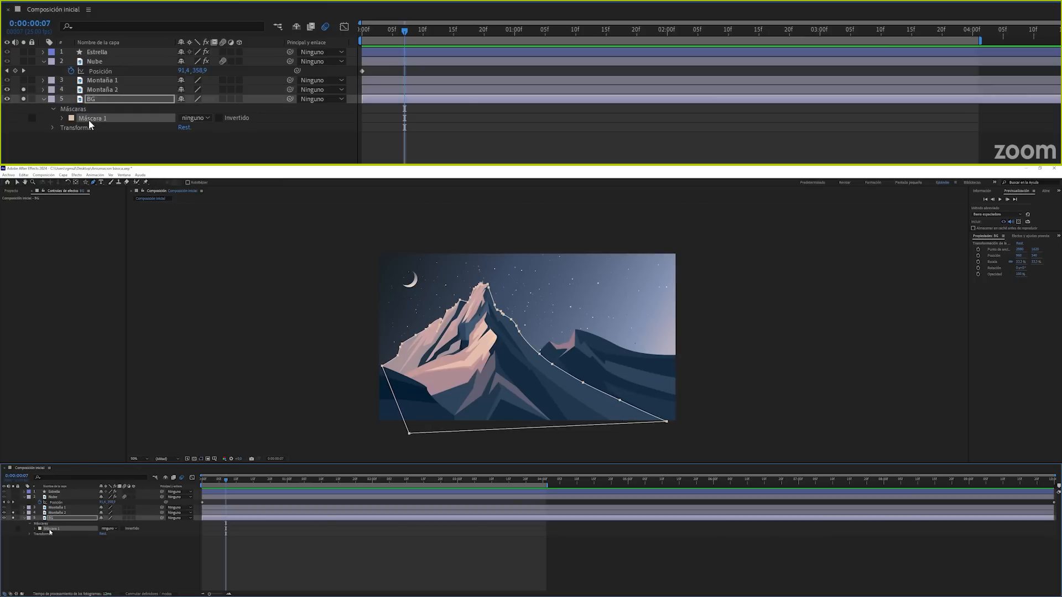
pyautogui.press('Delete')
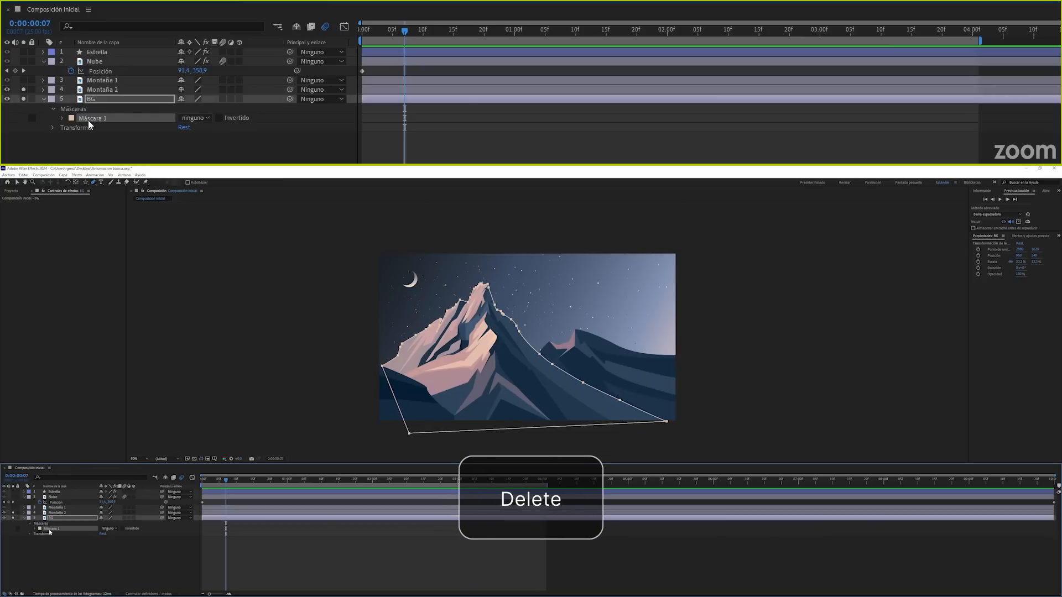
pyautogui.click(23, 99)
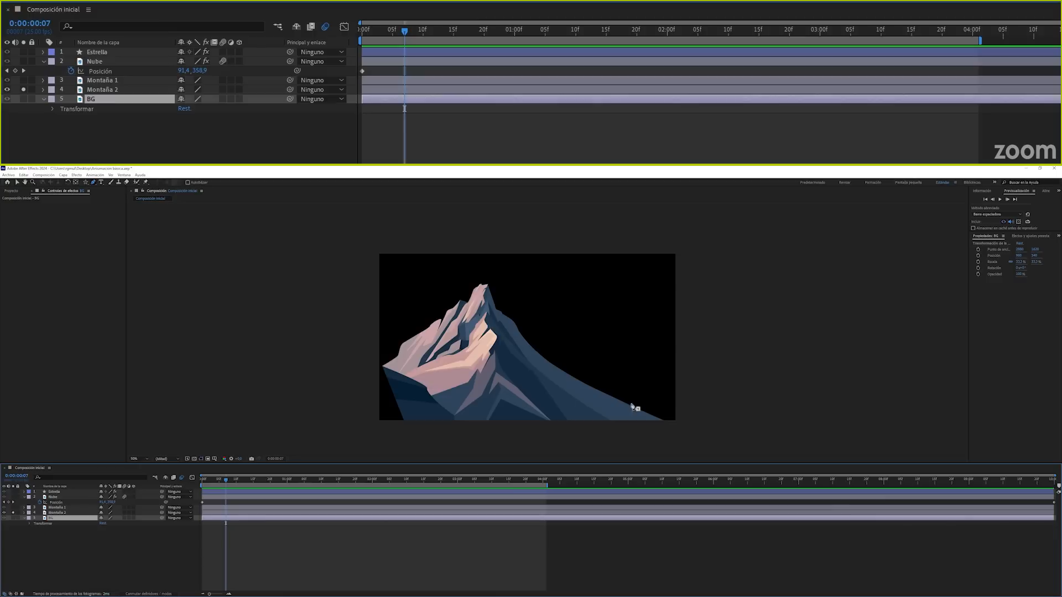
pyautogui.click(23, 89)
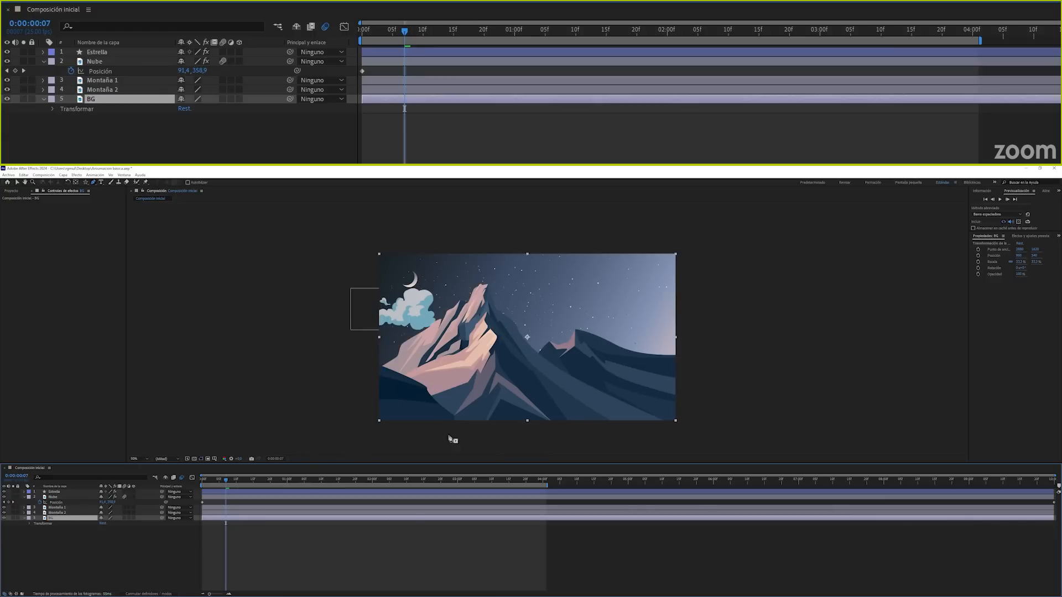
# Solo BG and draw a closed Pen mask along the distant right-hand mountain's ridge and around below the image.
pyautogui.click(23, 98)
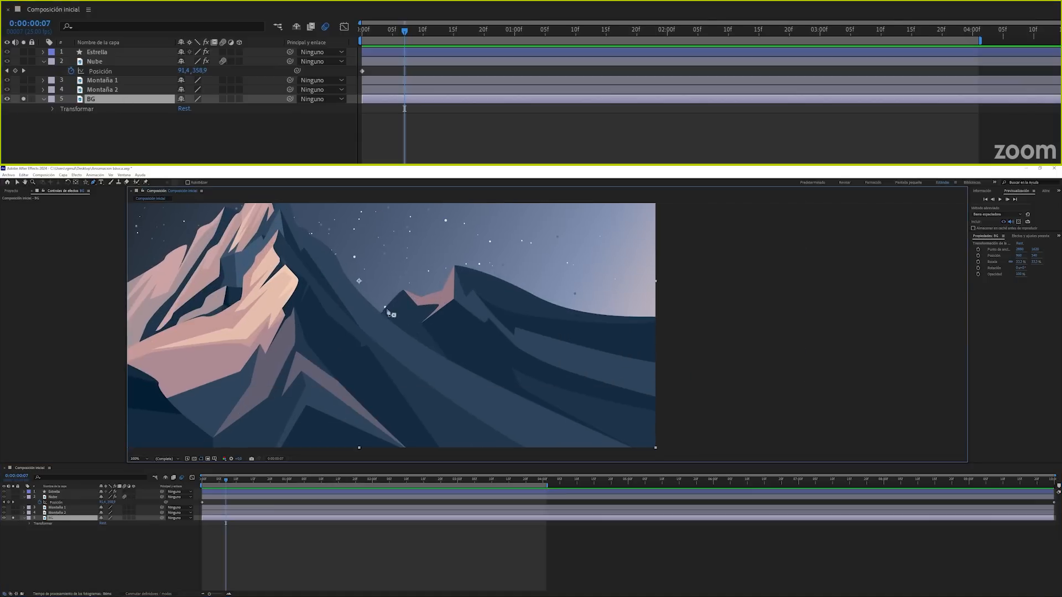
pyautogui.click(381, 313)
pyautogui.moveTo(403, 289); pyautogui.dragTo(409, 293)
pyautogui.click(420, 298)
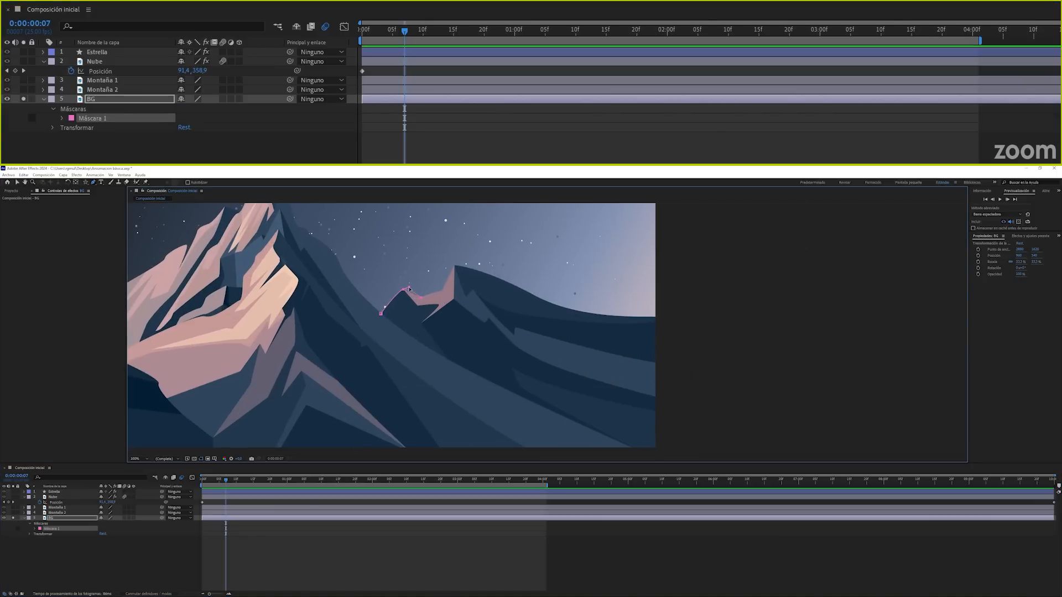
pyautogui.click(443, 291)
pyautogui.click(455, 266)
pyautogui.moveTo(537, 297); pyautogui.dragTo(621, 317)
pyautogui.click(666, 317)
pyautogui.click(689, 410)
pyautogui.click(571, 410)
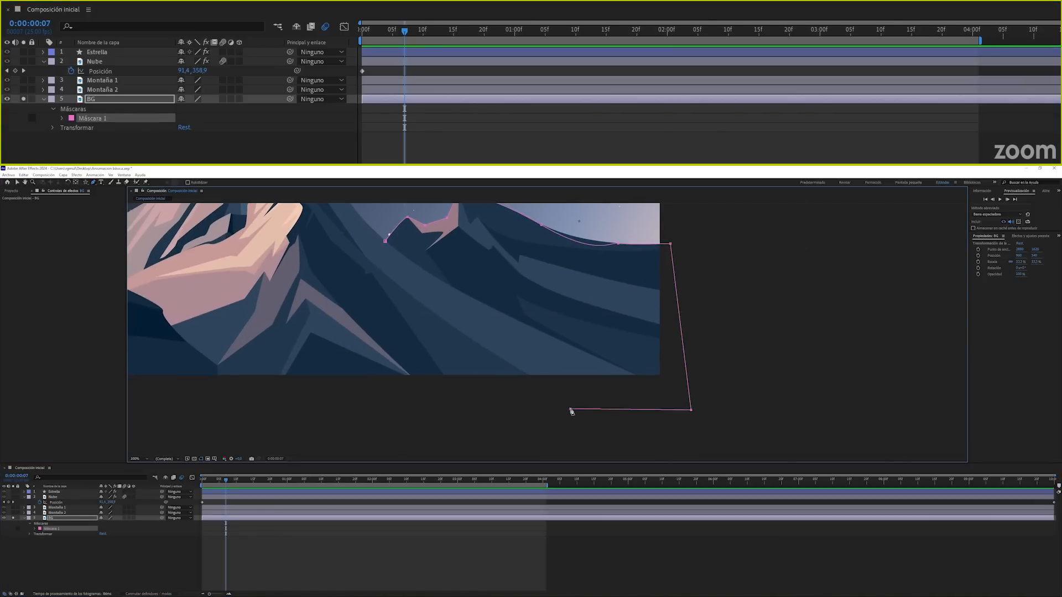
pyautogui.click(384, 241)
# Set the mode of BG's Máscara 1 to ninguno and place the mask point on the distant mountain's summit.
pyautogui.click(109, 528)
pyautogui.click(109, 535)
pyautogui.click(52, 529)
pyautogui.scroll(1, 433, 285)
pyautogui.click(330, 270)
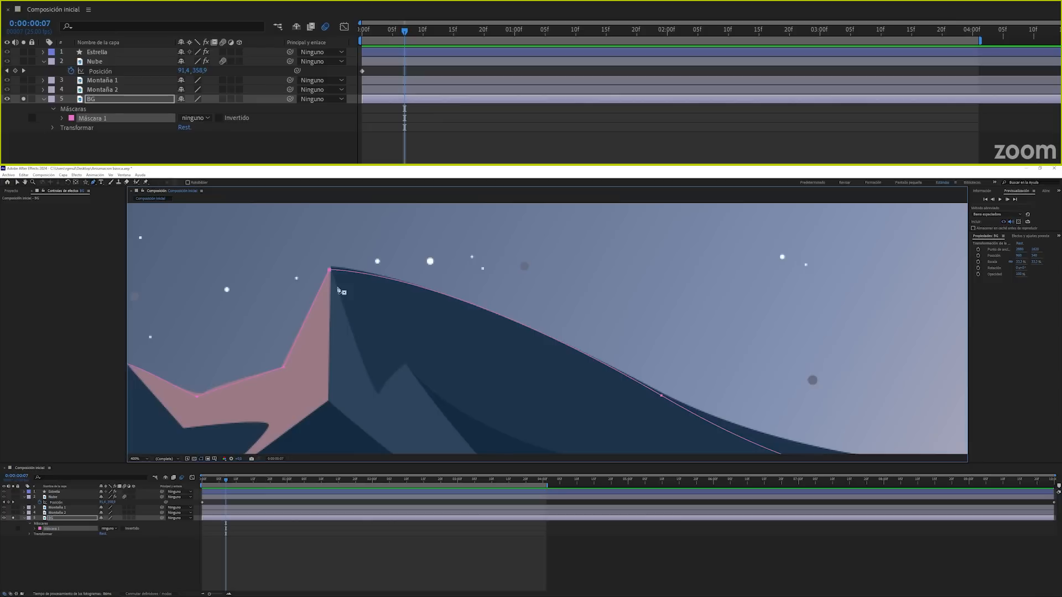
pyautogui.moveTo(330, 270); pyautogui.dragTo(329, 268)
# Adjust the mask points and curve handles down the distant mountain's slope so the path follows the ridge to the image's right edge.
pyautogui.moveTo(669, 399); pyautogui.dragTo(612, 349)
pyautogui.moveTo(644, 416); pyautogui.dragTo(483, 356)
pyautogui.moveTo(648, 368); pyautogui.dragTo(634, 346)
pyautogui.moveTo(523, 322); pyautogui.dragTo(523, 318)
pyautogui.moveTo(745, 379); pyautogui.dragTo(637, 365)
pyautogui.moveTo(664, 401); pyautogui.dragTo(640, 292)
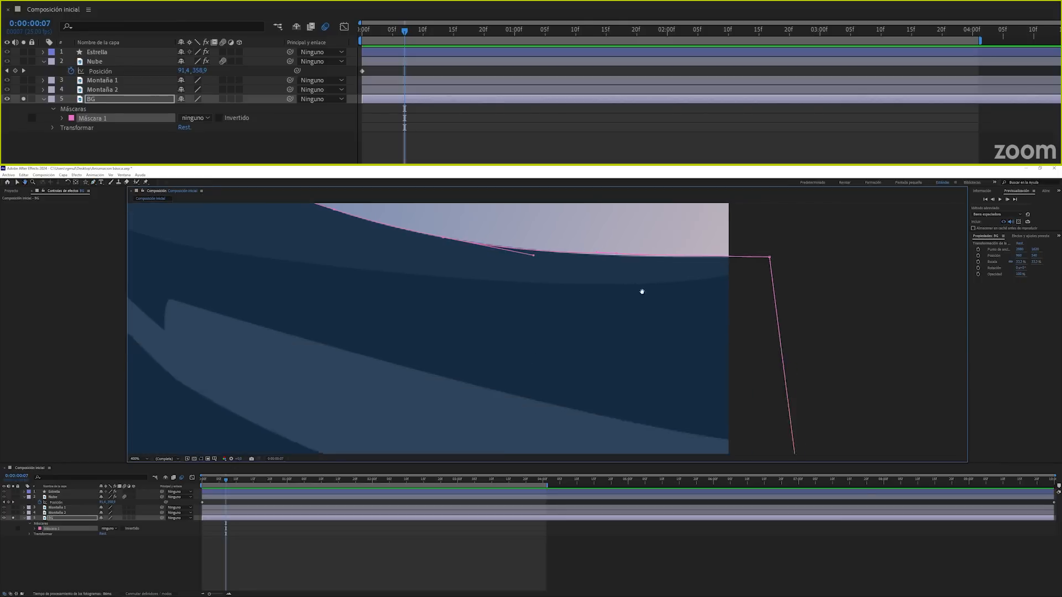
# Fit the mask points to the distant range's small left peak and the valley where the path starts.
pyautogui.moveTo(232, 221); pyautogui.dragTo(814, 366)
pyautogui.moveTo(322, 298); pyautogui.dragTo(333, 299)
pyautogui.moveTo(210, 389); pyautogui.dragTo(212, 385)
pyautogui.scroll(-3, 529, 299)
pyautogui.press('space')
# Duplicate the BG layer with its new mask and rename the copy Montaña 3.
pyautogui.click(51, 518)
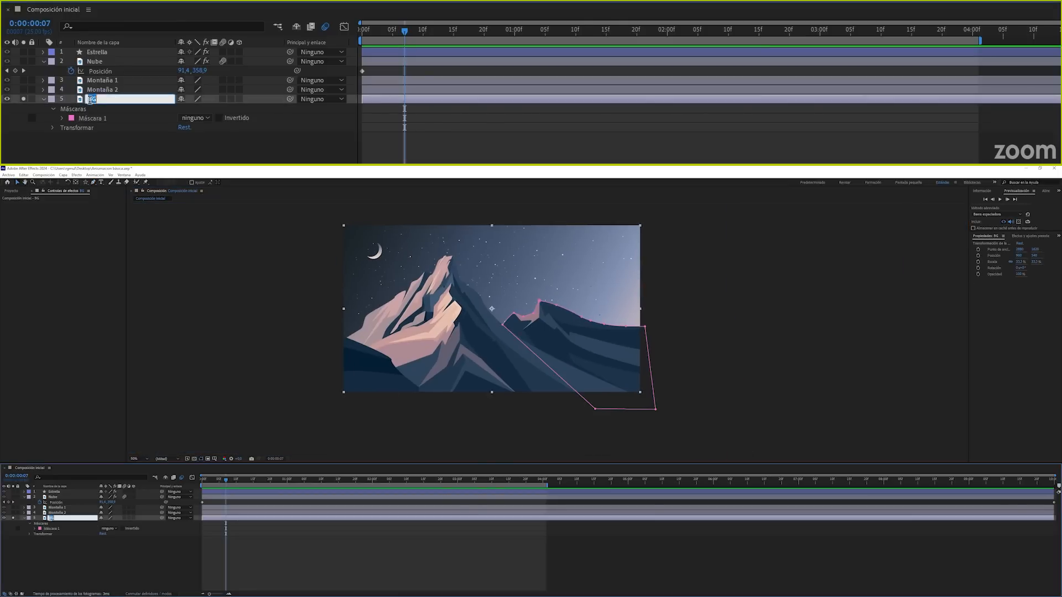
pyautogui.hotkey('ctrl', 'd')
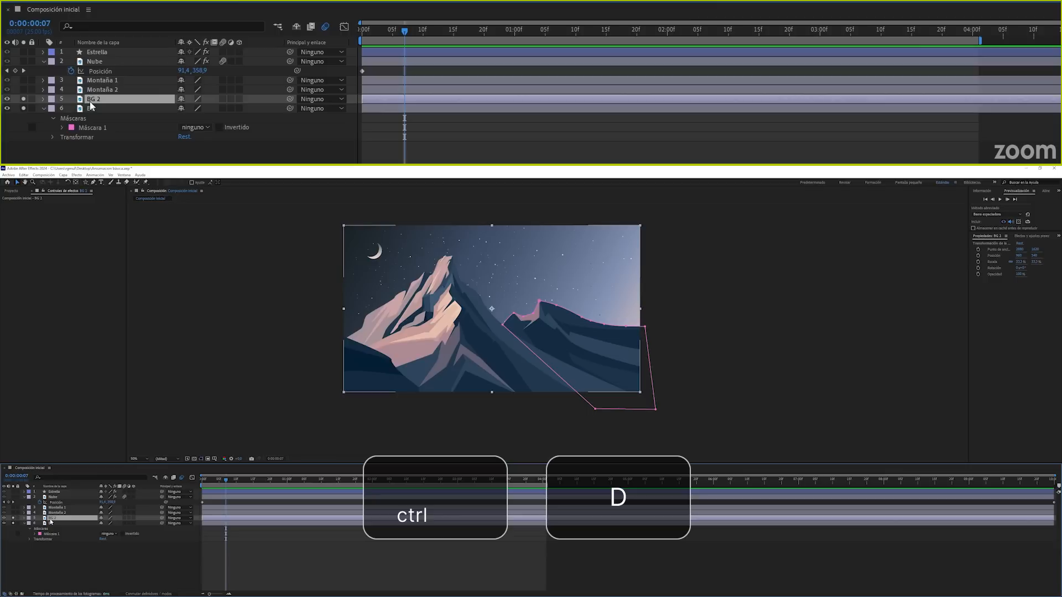
pyautogui.press('Return')
pyautogui.write('Montañqa')
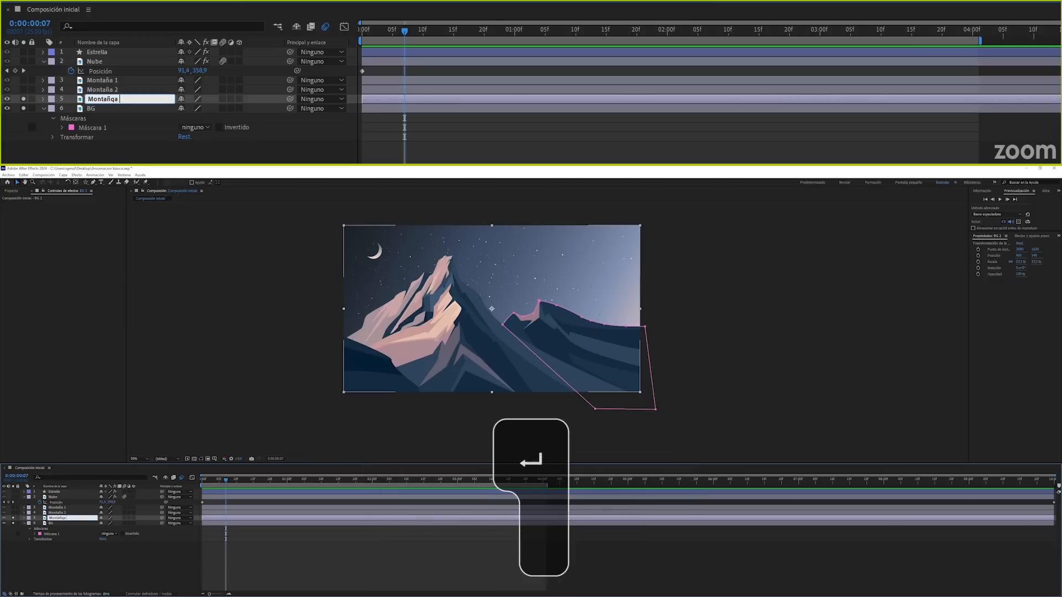
pyautogui.press('BackSpace')
pyautogui.press('BackSpace')
pyautogui.write('a')
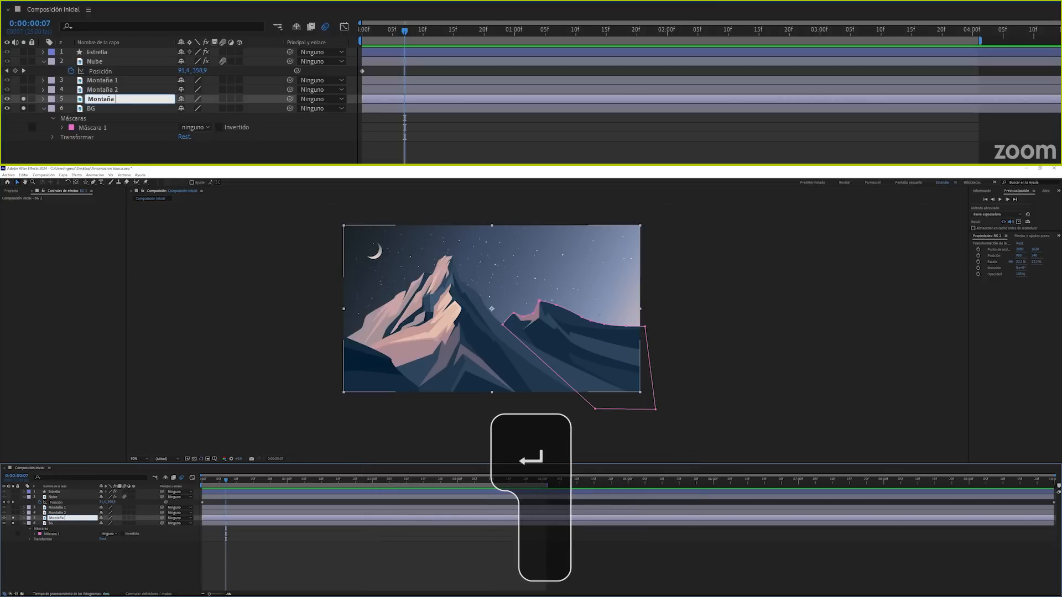
pyautogui.write(' 3')
pyautogui.press('Return')
# Turn off solo for BG and set the mode of Montaña 3's Máscara 1 to Sumar.
pyautogui.click(19, 108)
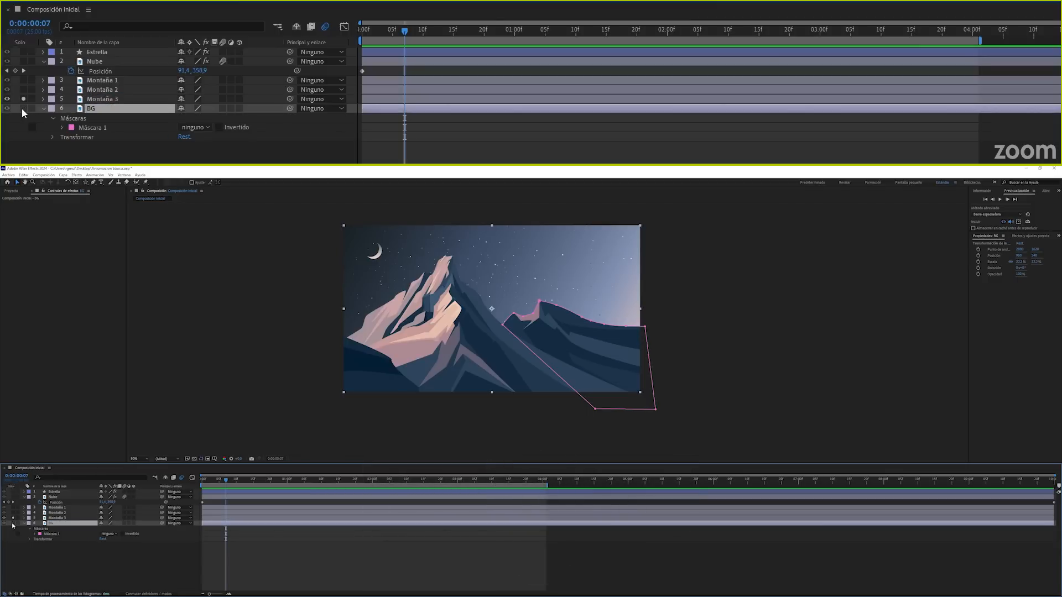
pyautogui.click(94, 99)
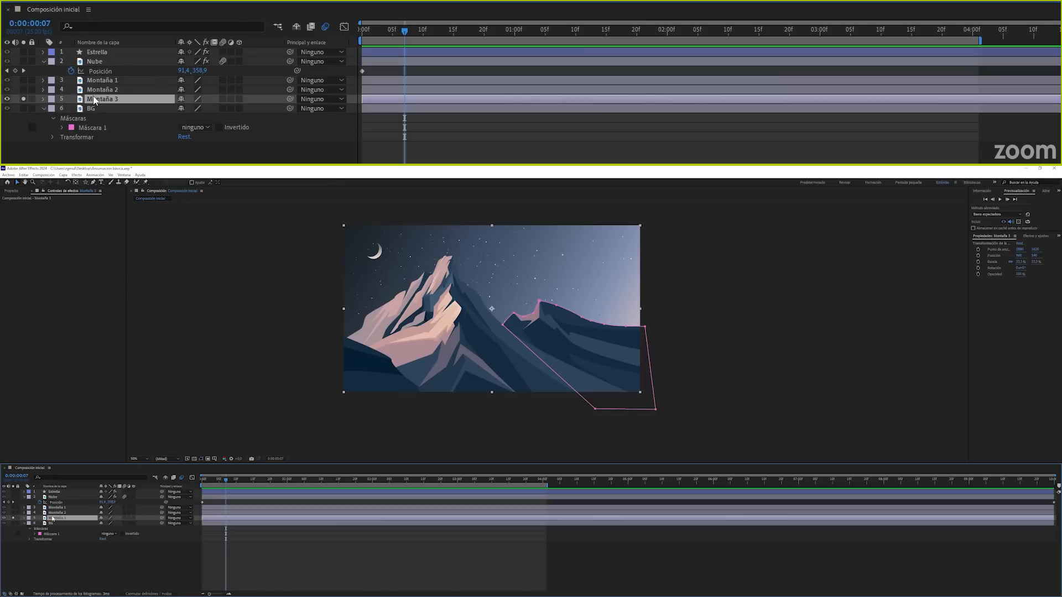
pyautogui.hotkey('ctrl', 'v')
pyautogui.click(195, 108)
pyautogui.click(206, 133)
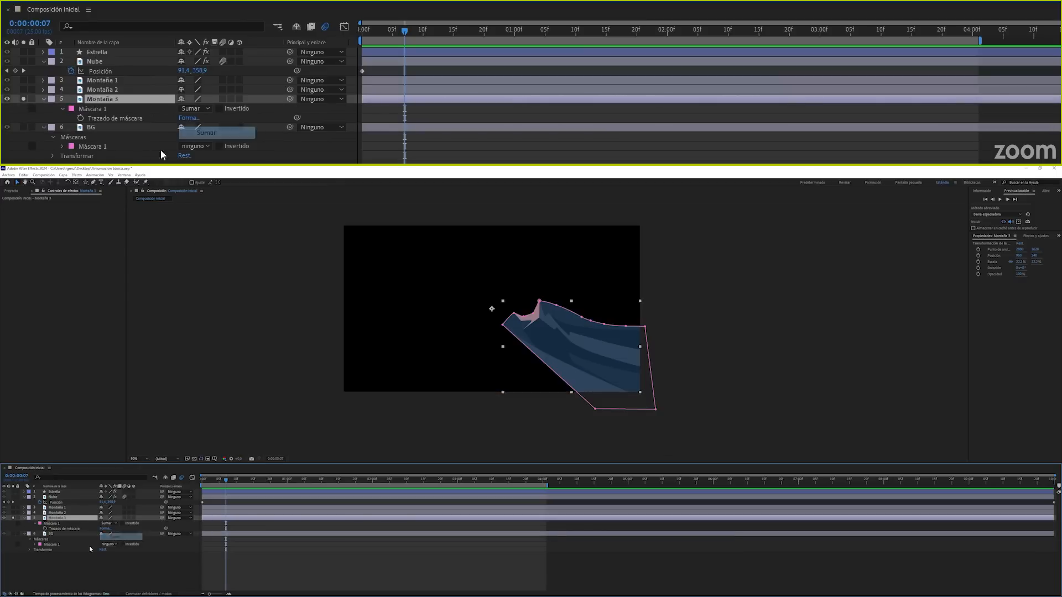
pyautogui.click(87, 556)
pyautogui.click(24, 518)
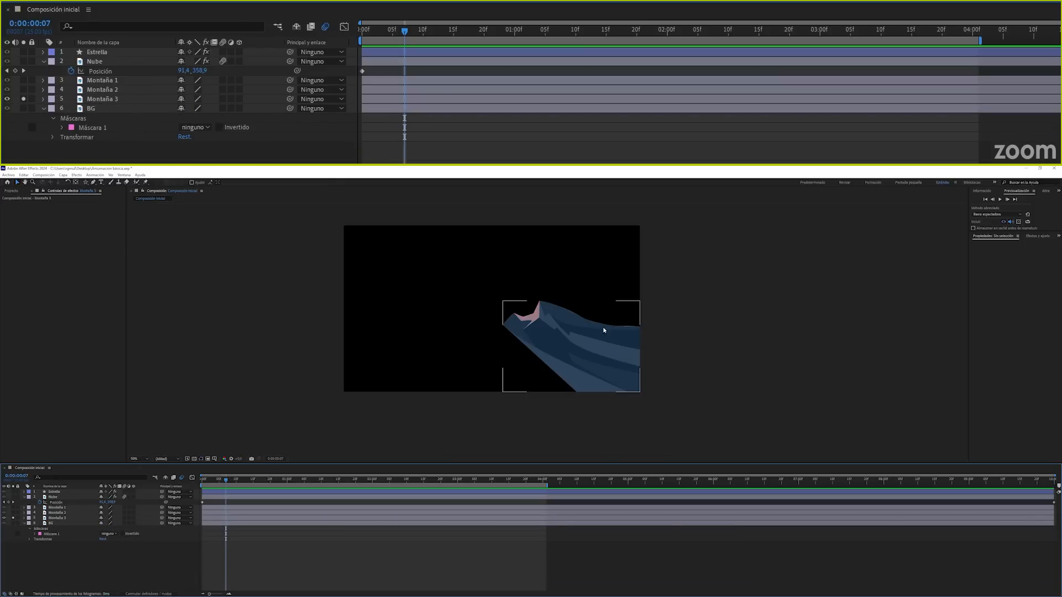
# Inspect the isolated mountain cutouts by toggling solo on the Montaña layers, finishing with solo off for all layers.
pyautogui.click(13, 518)
pyautogui.click(13, 518)
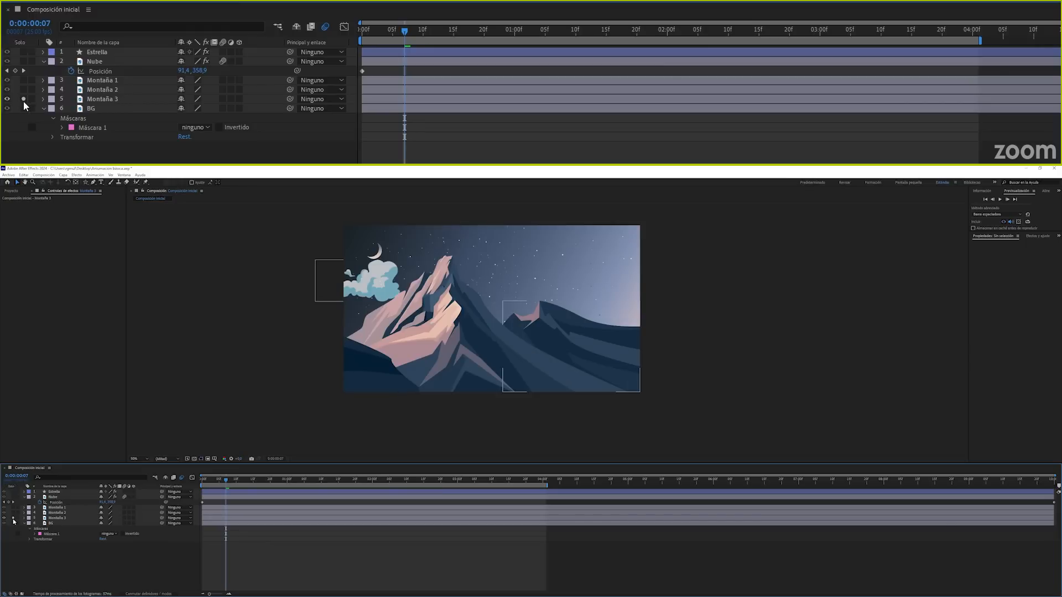
pyautogui.click(13, 513)
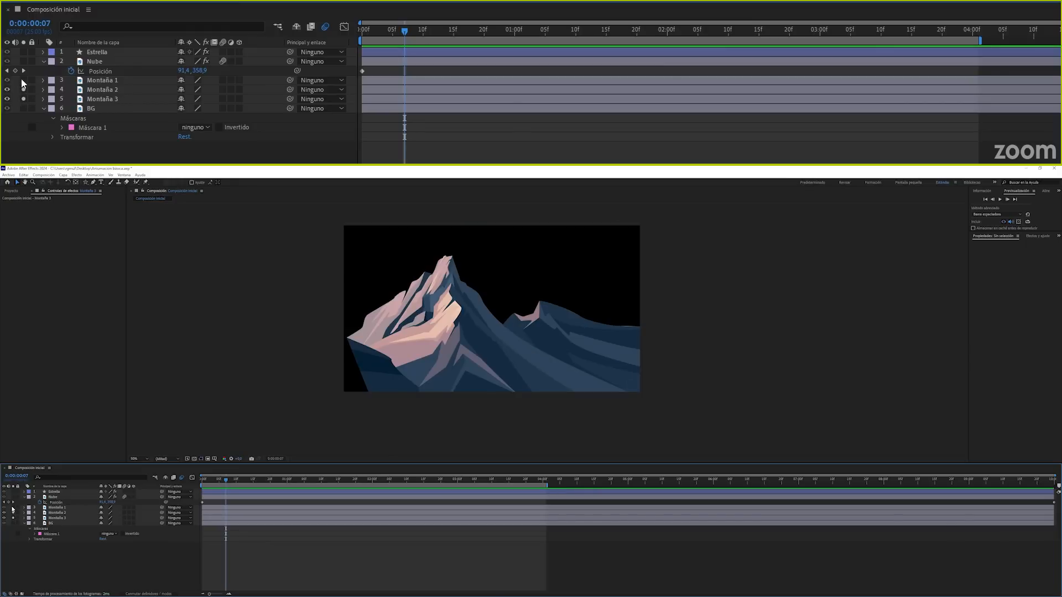
pyautogui.click(12, 507)
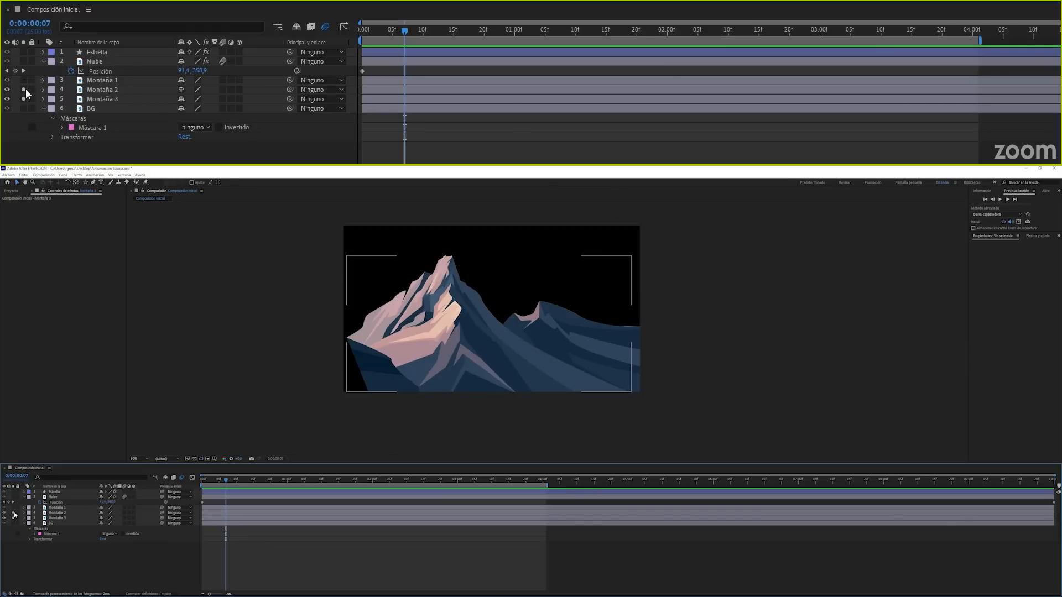
pyautogui.click(12, 512)
pyautogui.click(13, 518)
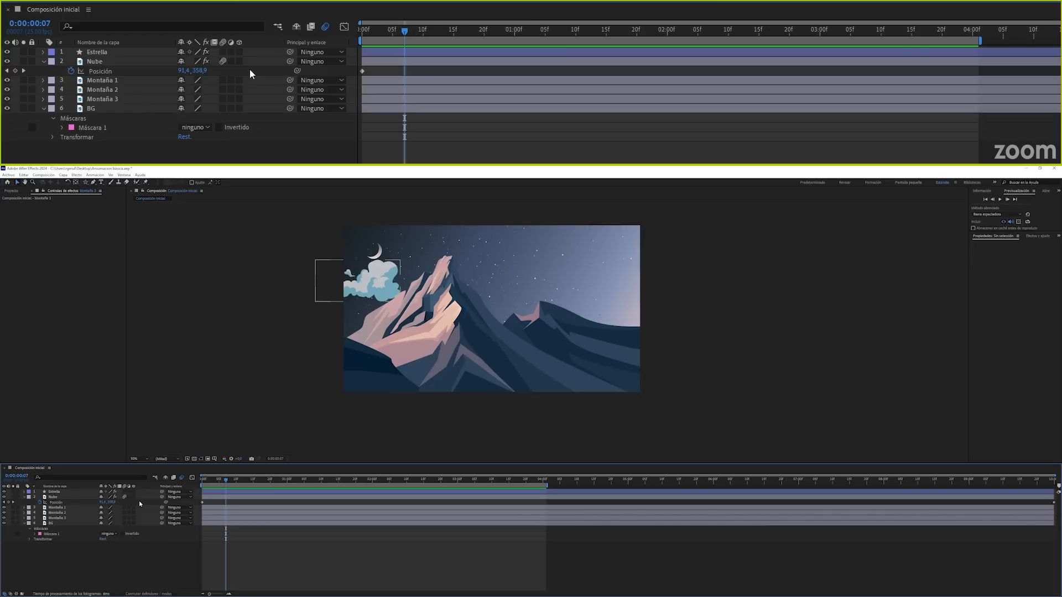
# Go to 0:00:01:22 and move the Nube layer between Montaña 2 and Montaña 3 in the layer stack.
pyautogui.moveTo(402, 34); pyautogui.dragTo(649, 34)
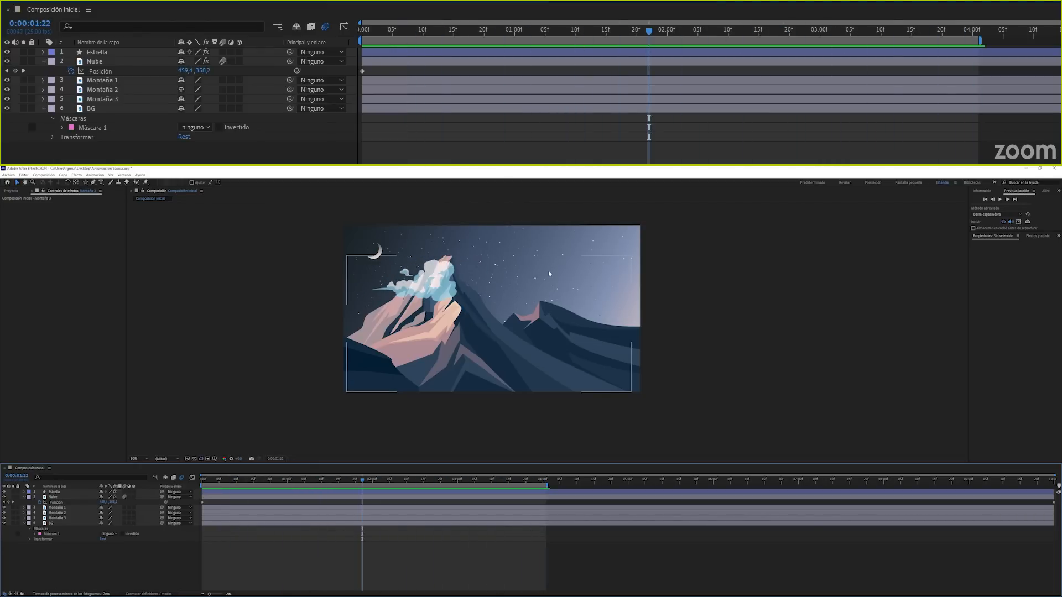
pyautogui.click(52, 497)
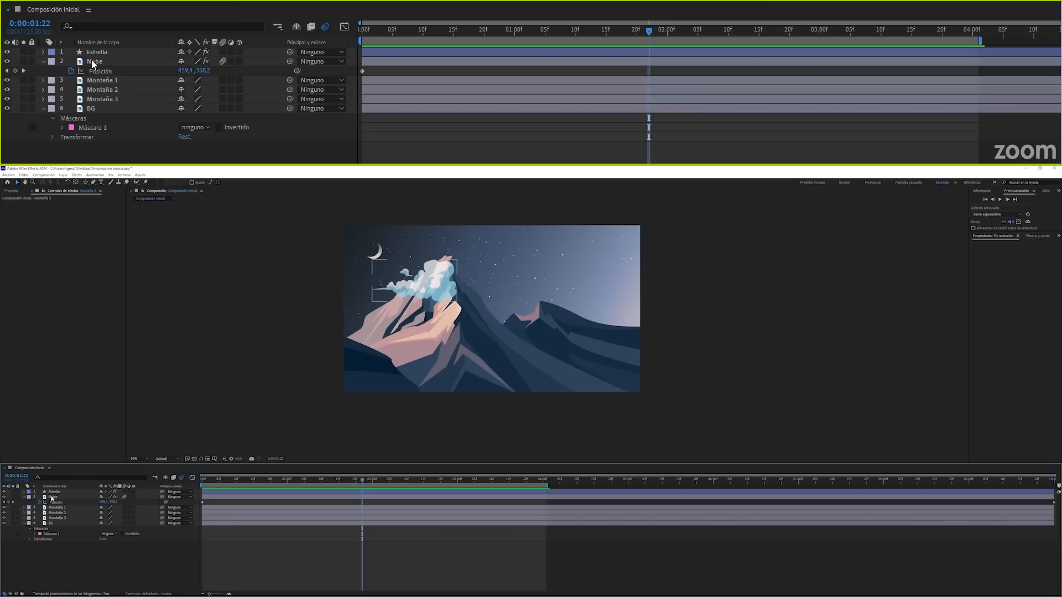
pyautogui.click(52, 497)
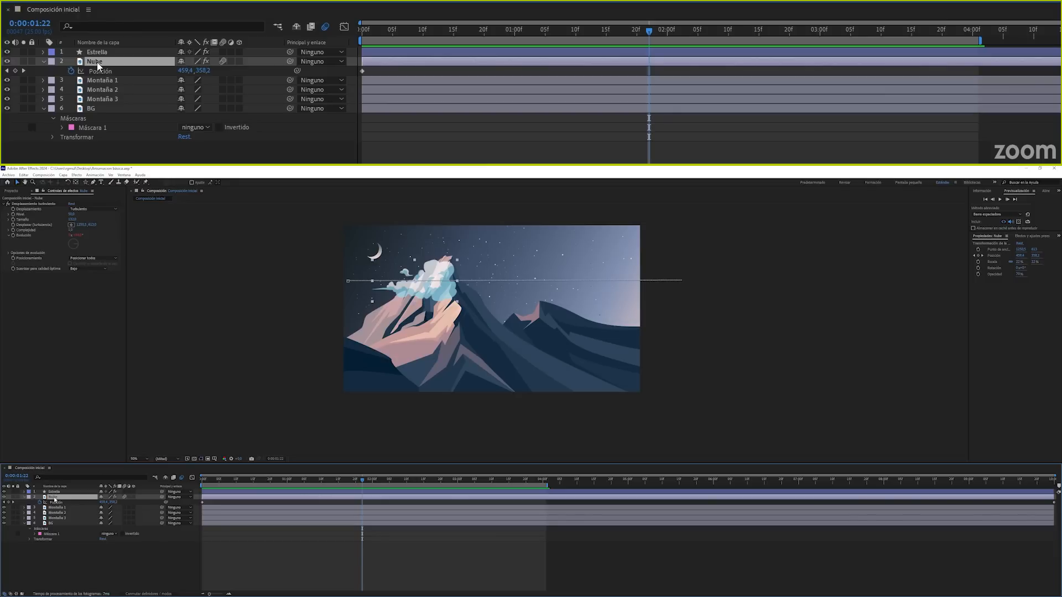
pyautogui.moveTo(98, 62); pyautogui.dragTo(102, 94)
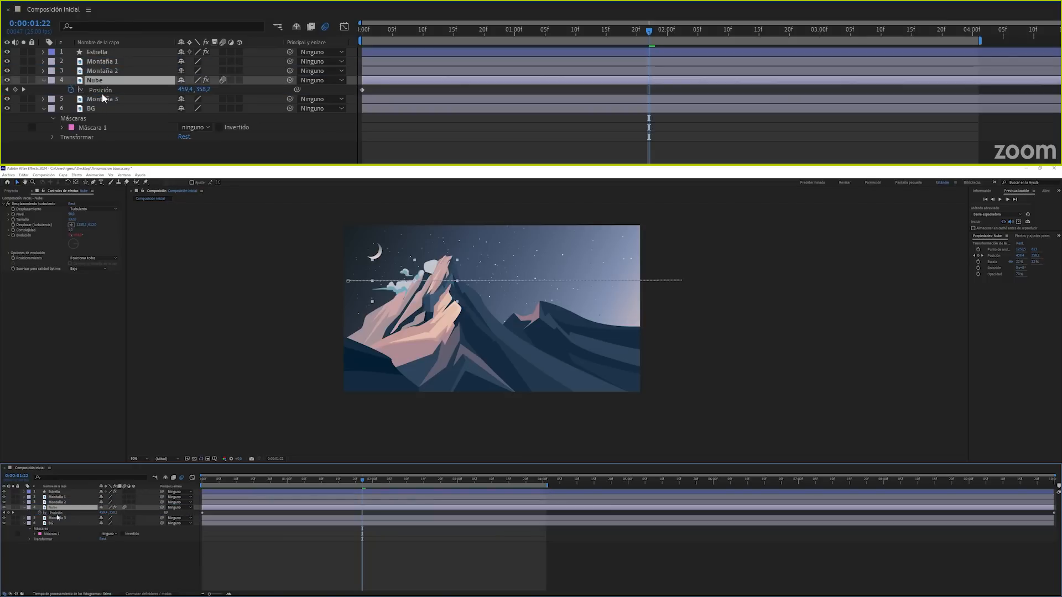
pyautogui.click(142, 565)
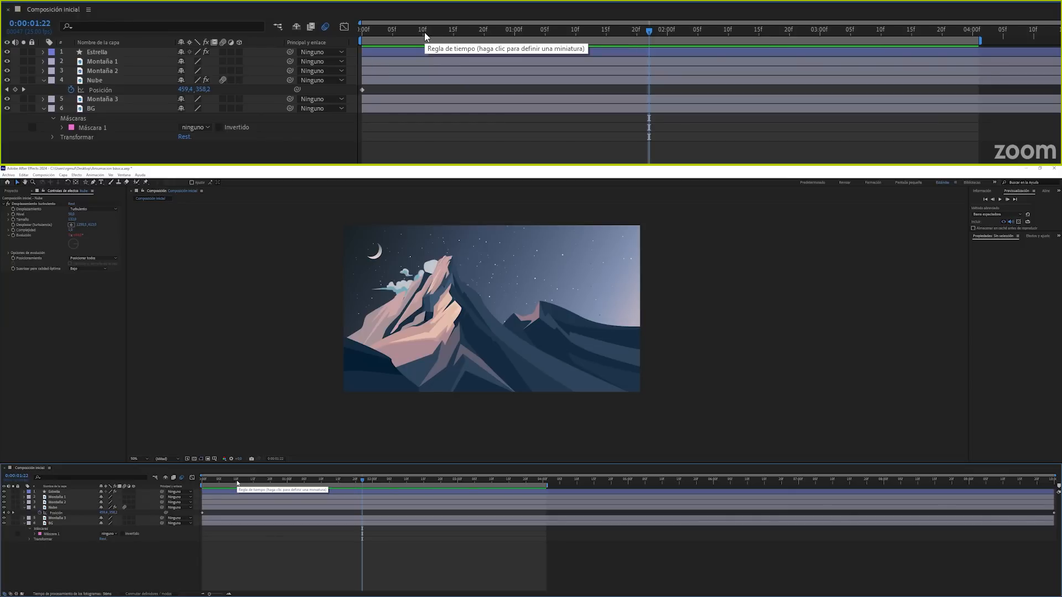
# Play the composition from the start to check the cloud passing between the mountains.
pyautogui.press('space')
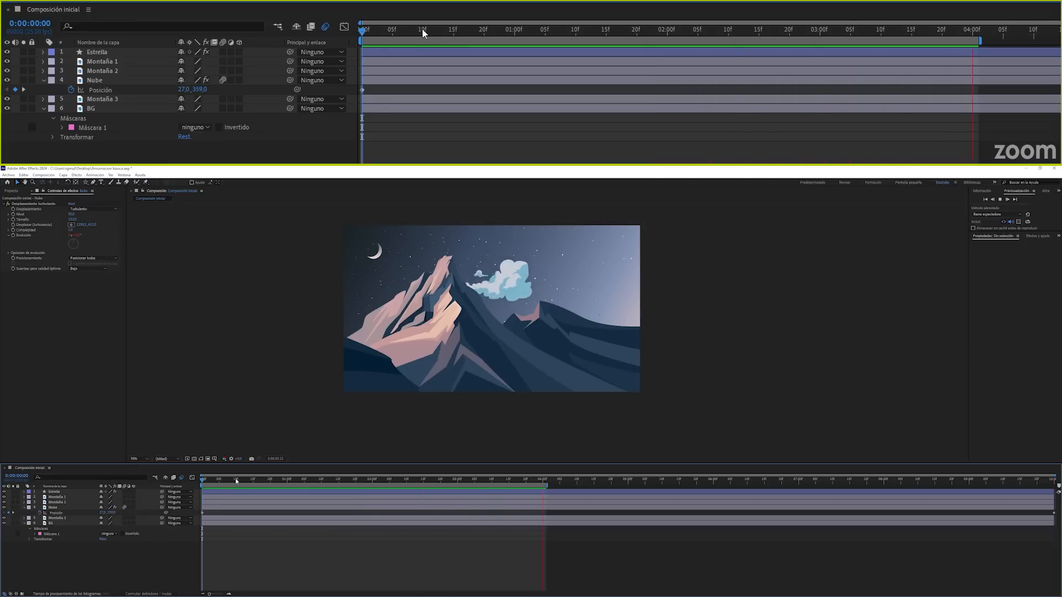
pyautogui.click(364, 35)
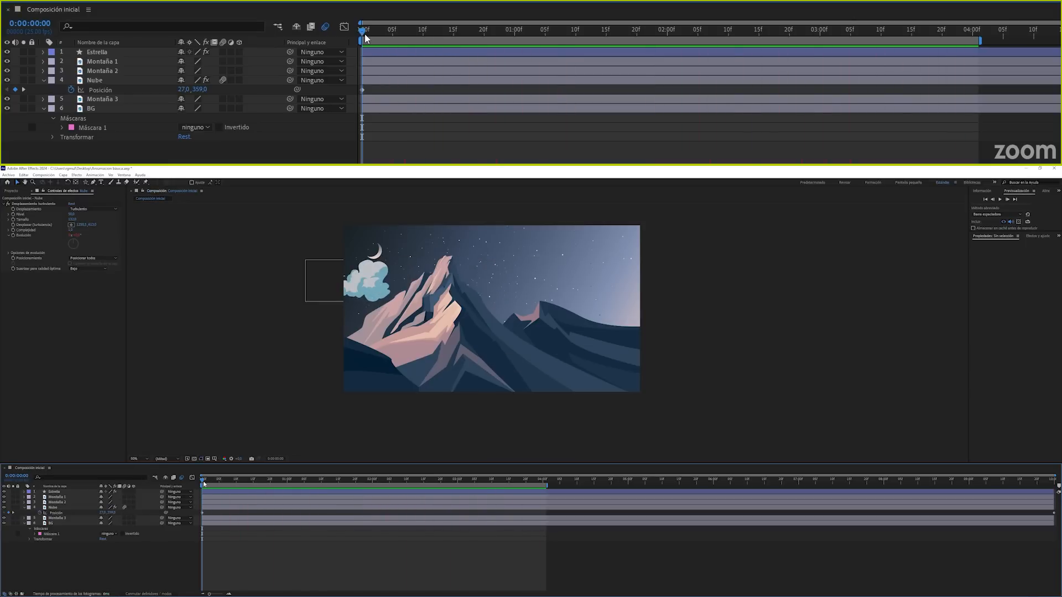
pyautogui.press('space')
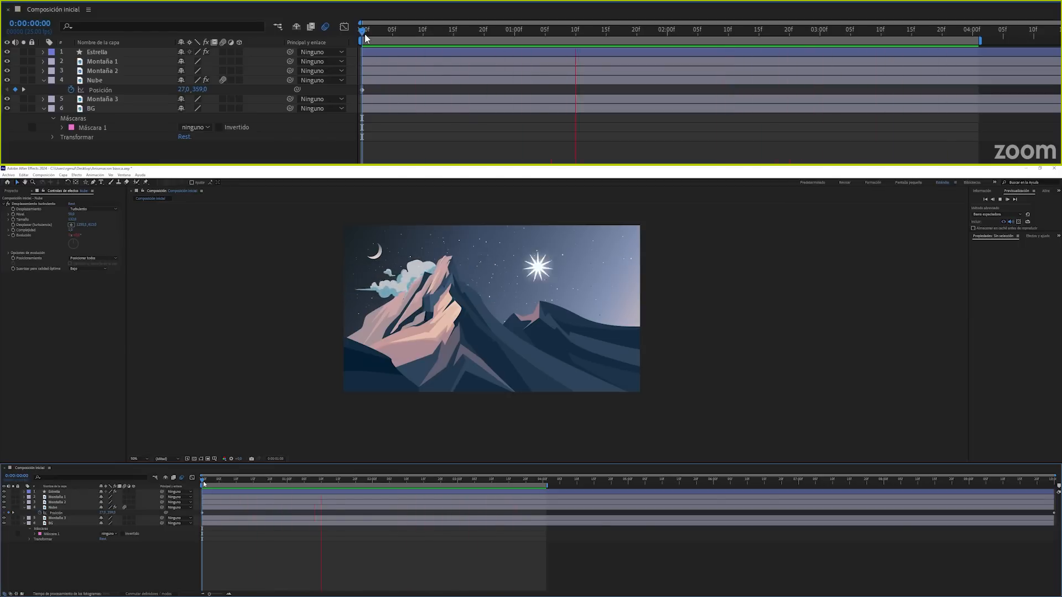
# Stop playback at 0:00:01:20 and apply the Desenfoque de lente de cámara effect to the Montaña 3 layer.
pyautogui.press('space')
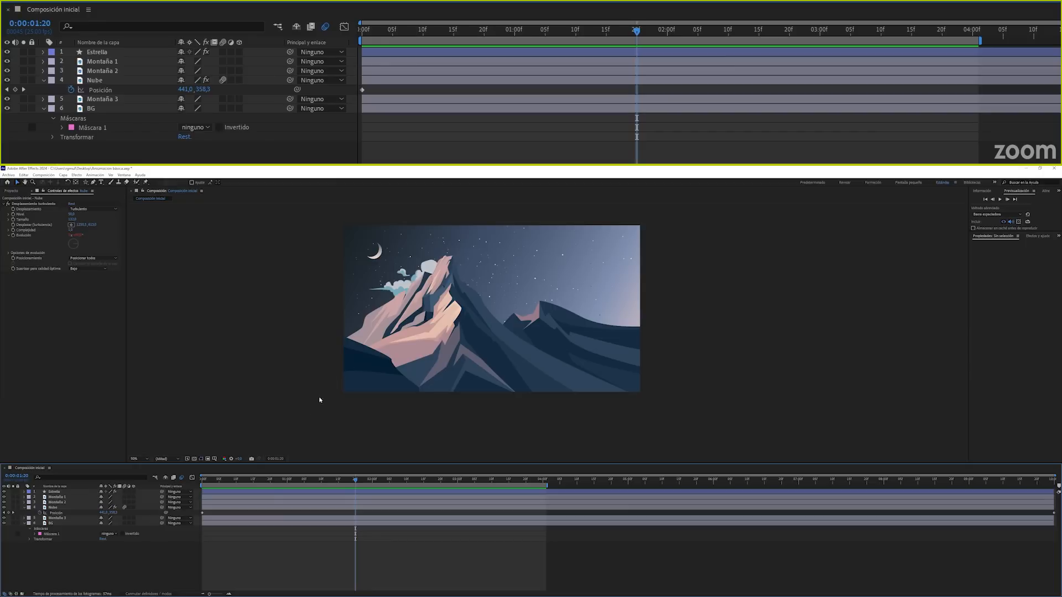
pyautogui.click(57, 518)
pyautogui.click(58, 519)
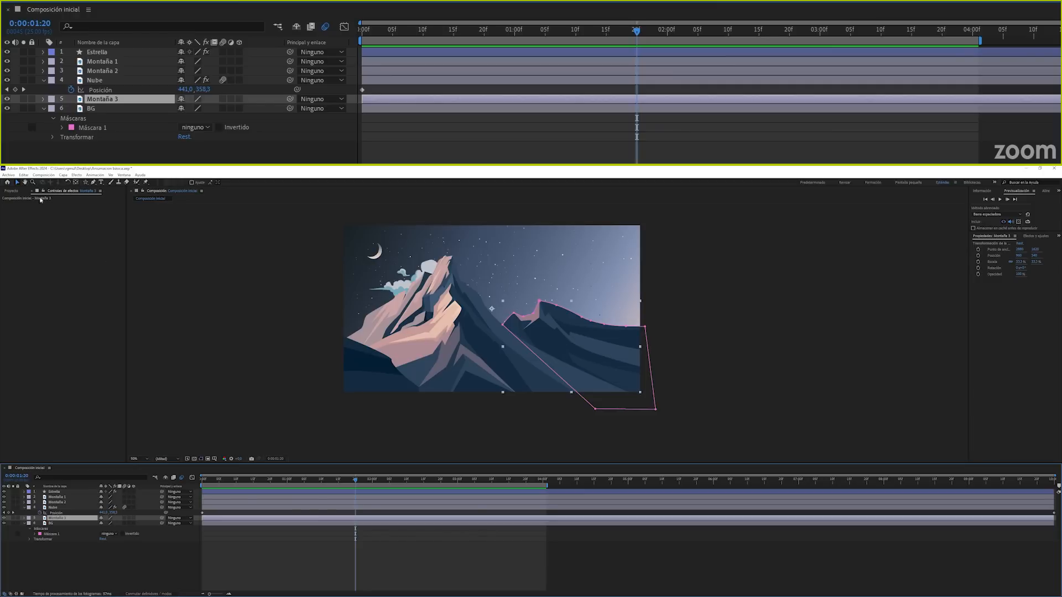
pyautogui.click(77, 175)
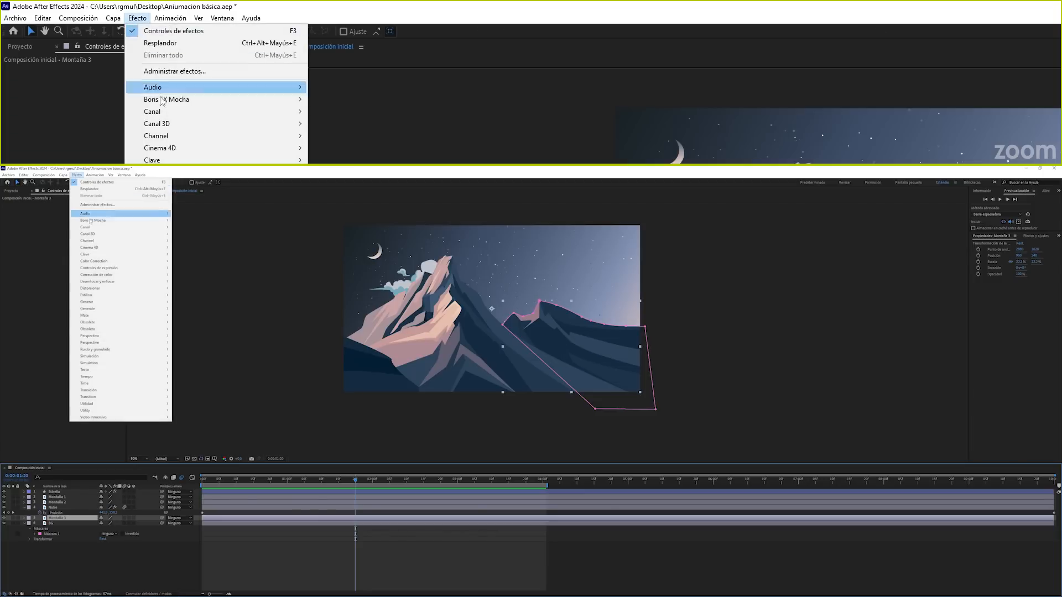
pyautogui.moveTo(150, 283)
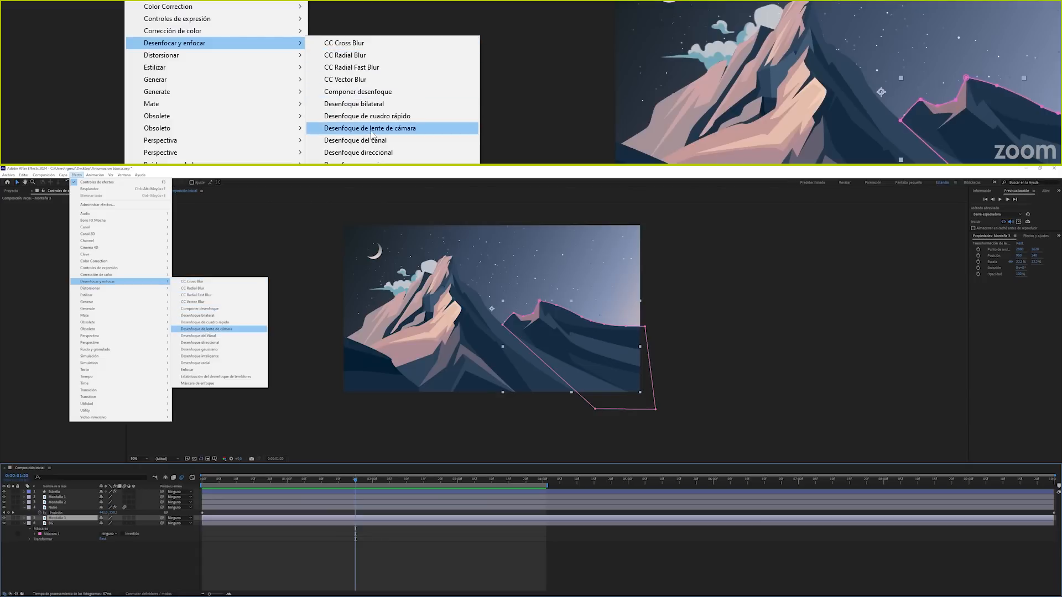
pyautogui.click(209, 331)
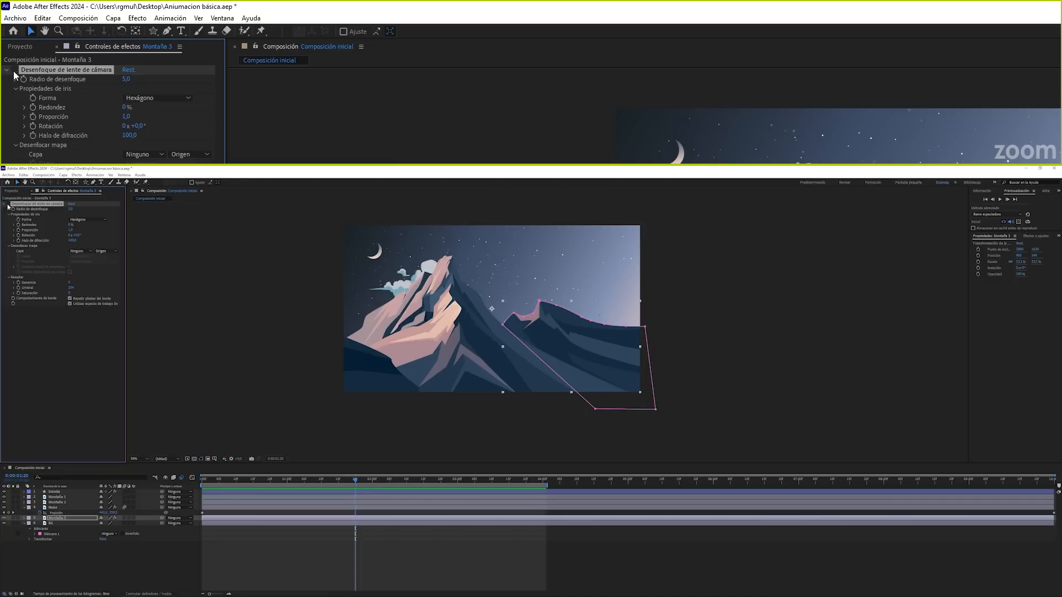
# Compare Montaña 3 with the lens blur off and on, and set its Radio de desenfoque to 10.
pyautogui.click(13, 71)
pyautogui.click(13, 71)
pyautogui.click(128, 81)
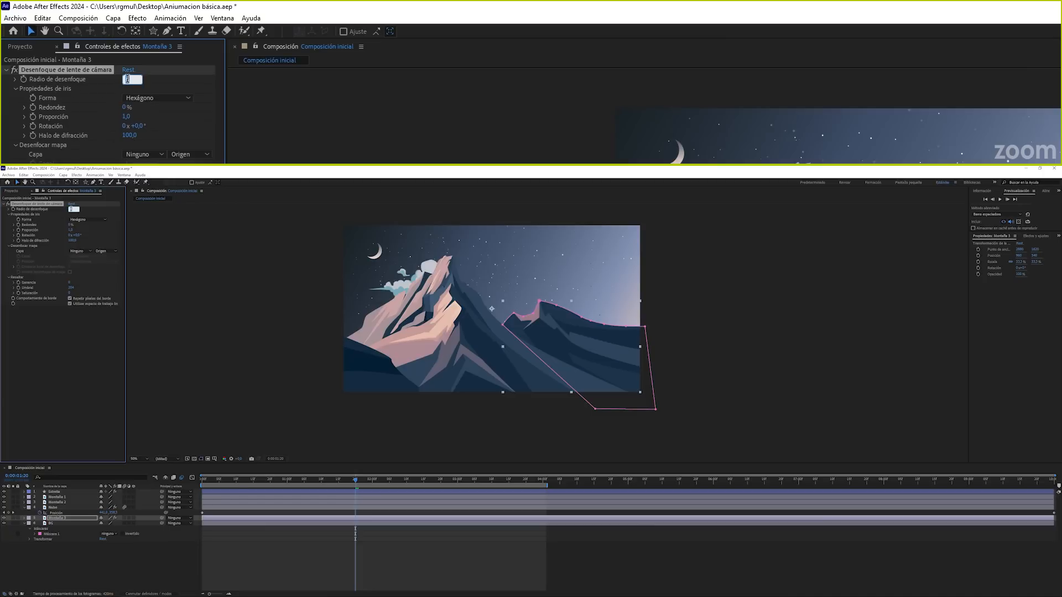
pyautogui.write('20')
pyautogui.press('Return')
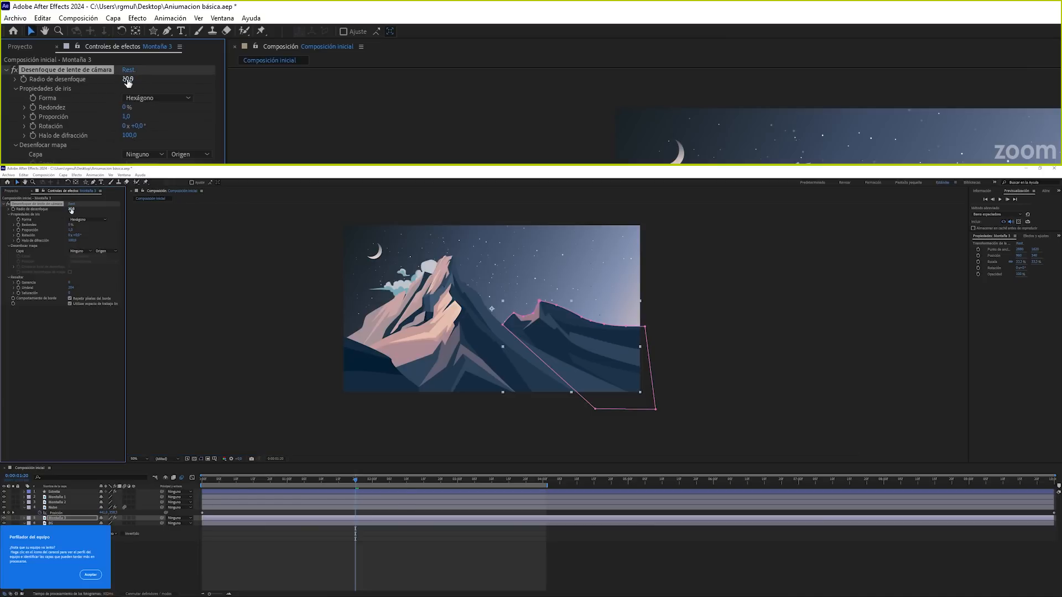
pyautogui.scroll(2, 558, 346)
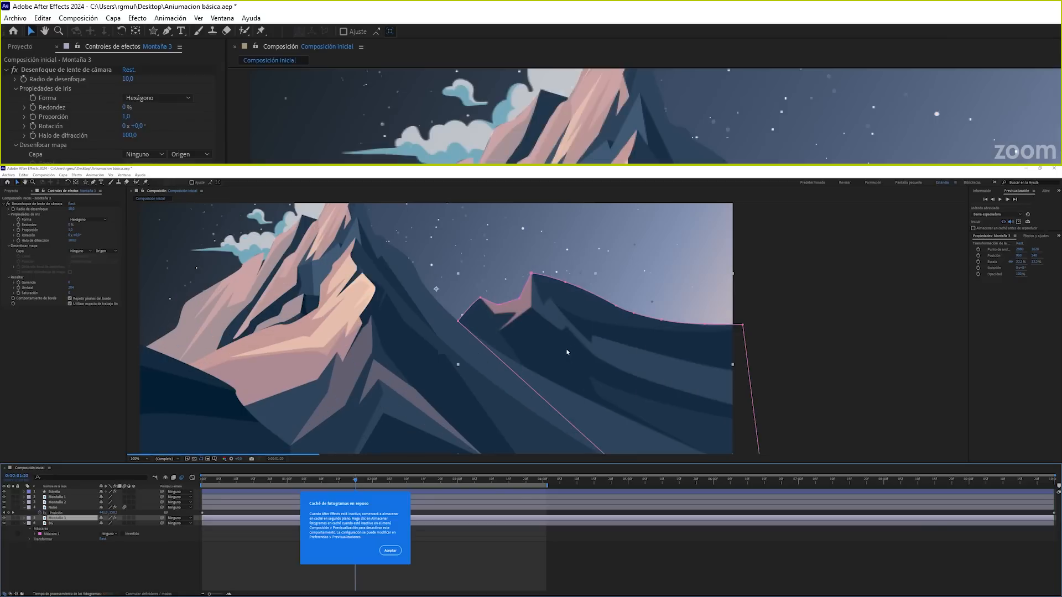
# Try a Radio de desenfoque of 100 on Montaña 3 and inspect the blurred mountain.
pyautogui.click(62, 205)
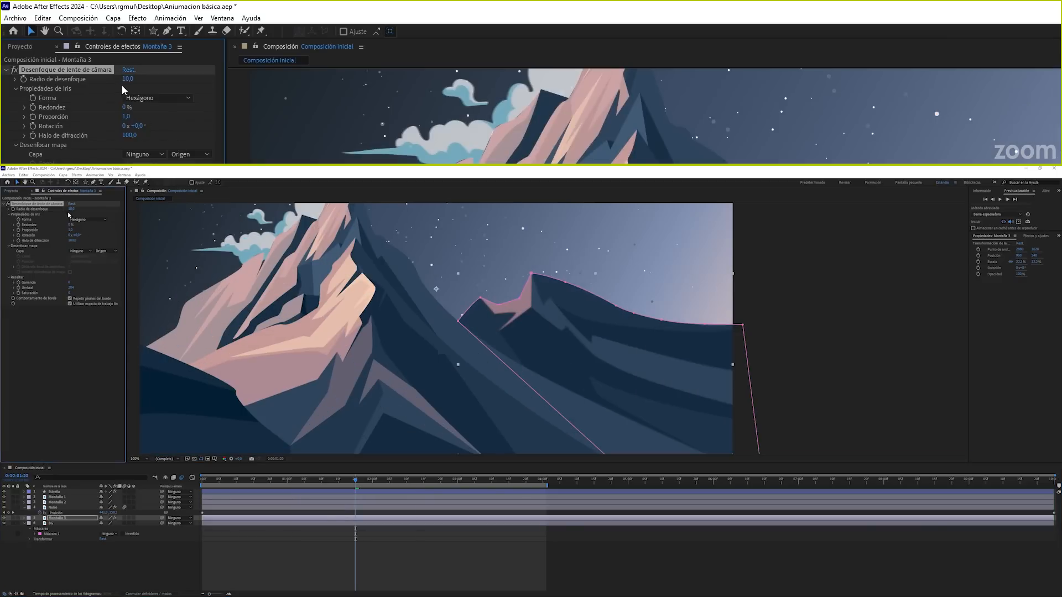
pyautogui.click(129, 81)
pyautogui.write('100')
pyautogui.press('Return')
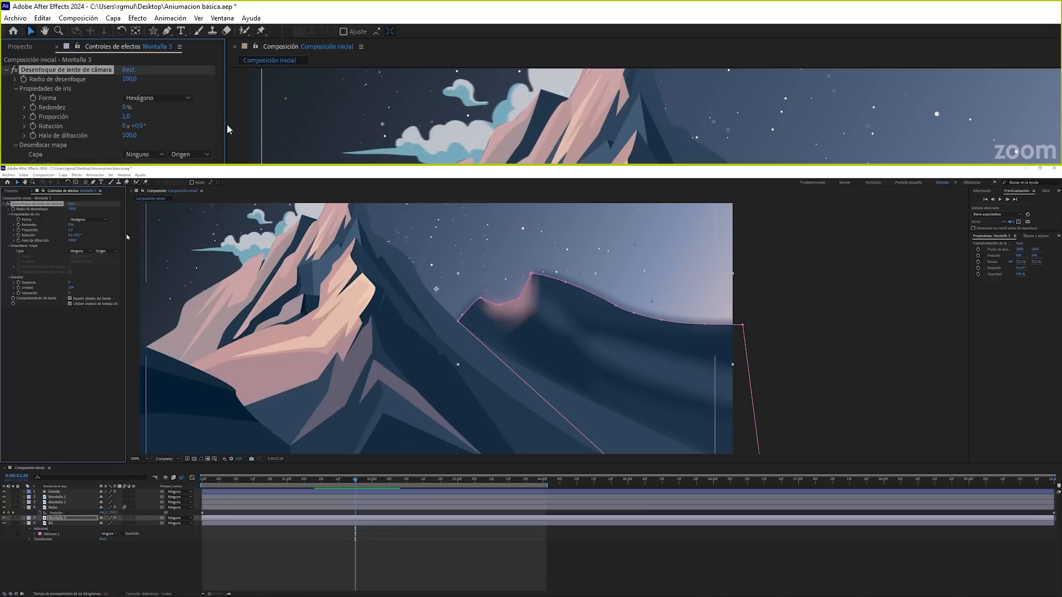
pyautogui.scroll(-1, 576, 356)
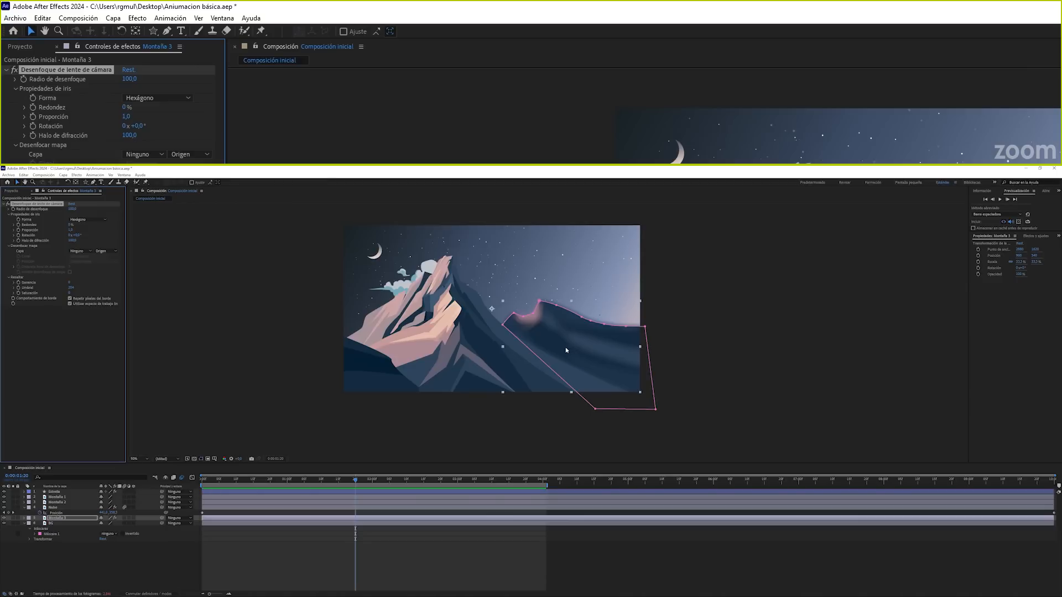
pyautogui.scroll(2, 566, 350)
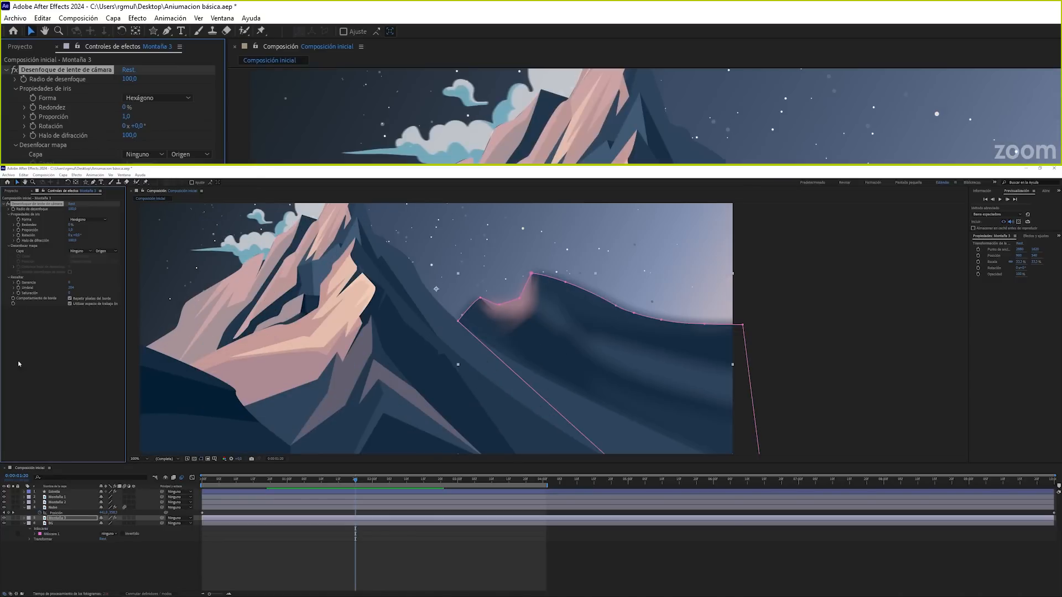
# Set Montaña 3's Radio de desenfoque to 20 and check the blur with the layer deselected.
pyautogui.click(130, 80)
pyautogui.write('20')
pyautogui.press('Return')
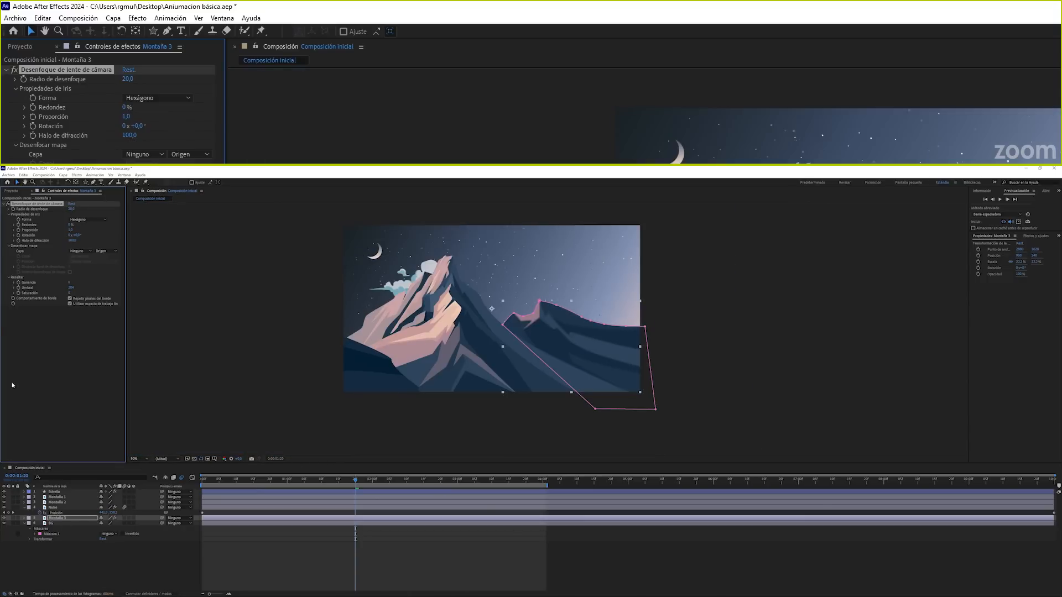
pyautogui.click(195, 306)
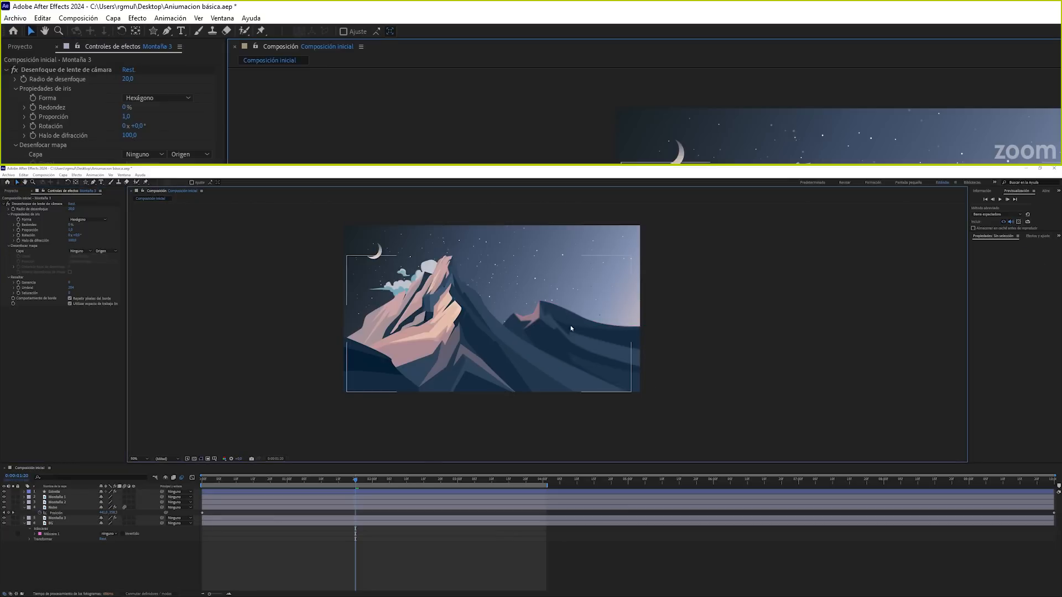
pyautogui.click(14, 70)
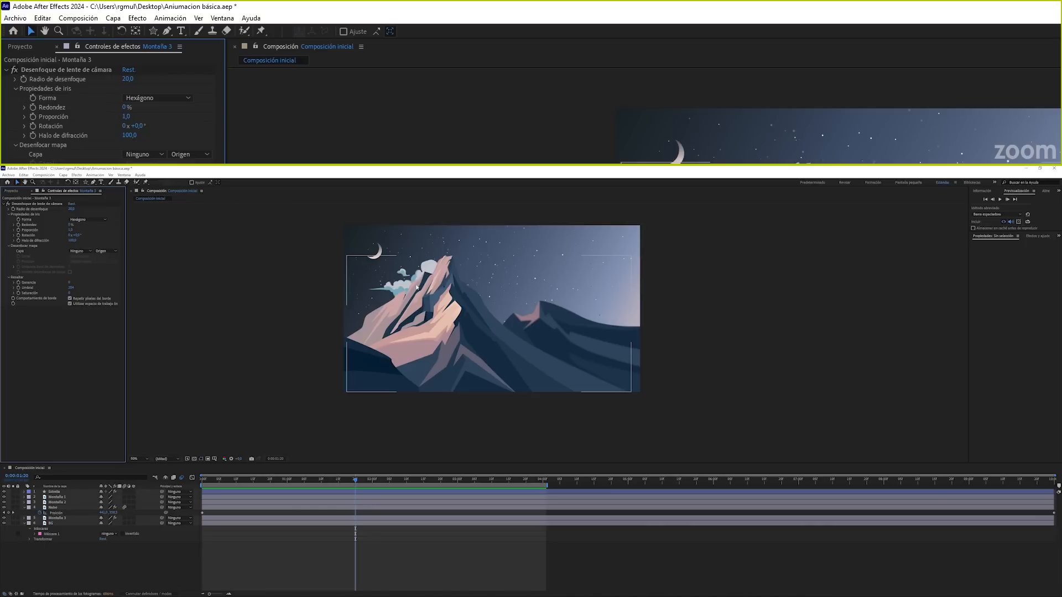
# Create a new adjustment layer and place it between Montaña 1 and Montaña 2 in the layer stack.
pyautogui.click(114, 19)
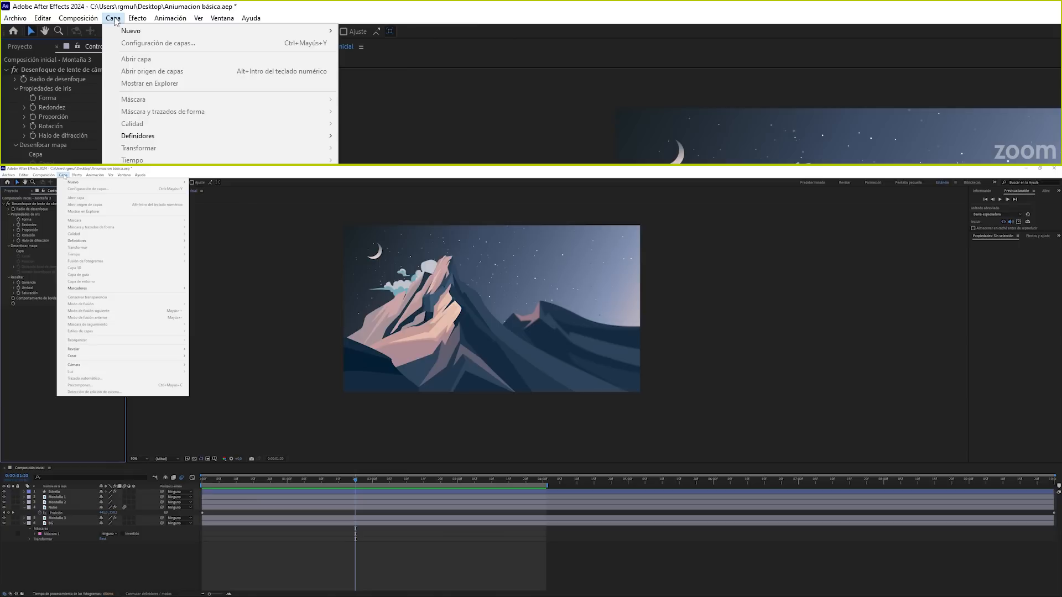
pyautogui.moveTo(221, 31)
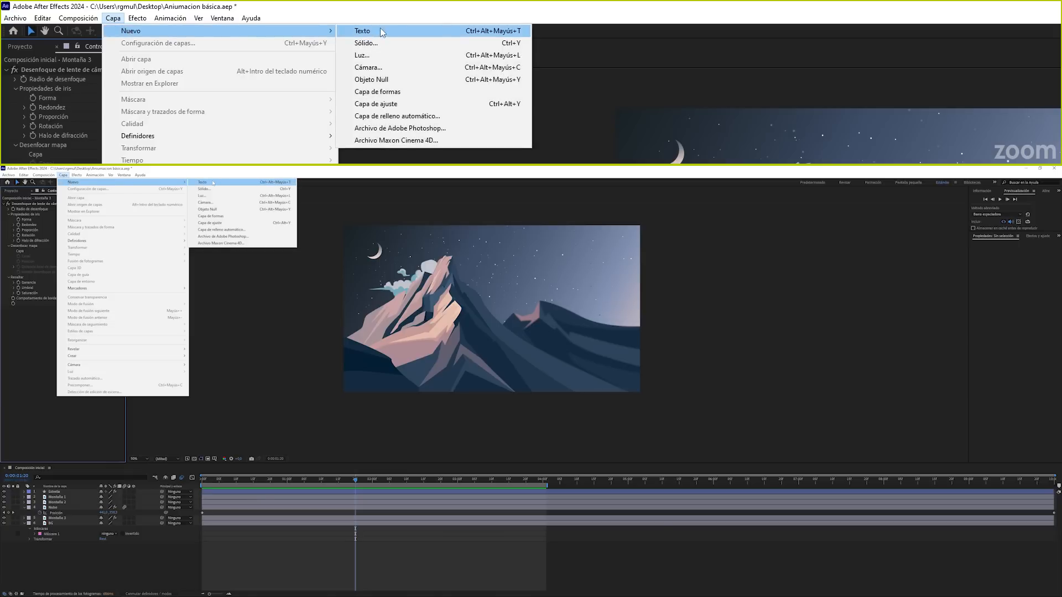
pyautogui.click(375, 105)
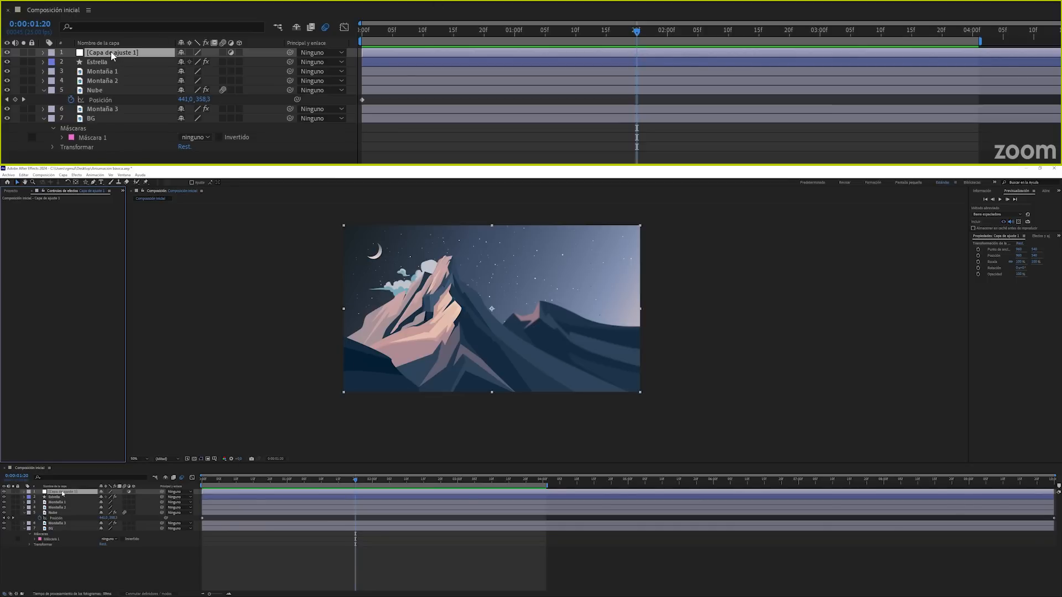
pyautogui.moveTo(111, 52); pyautogui.dragTo(109, 75)
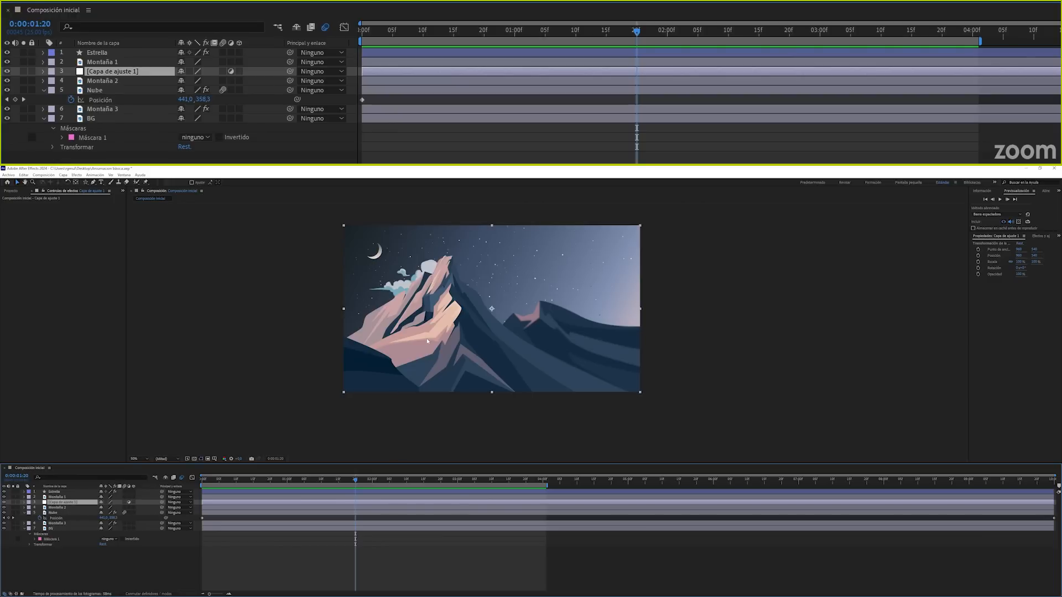
pyautogui.click(106, 81)
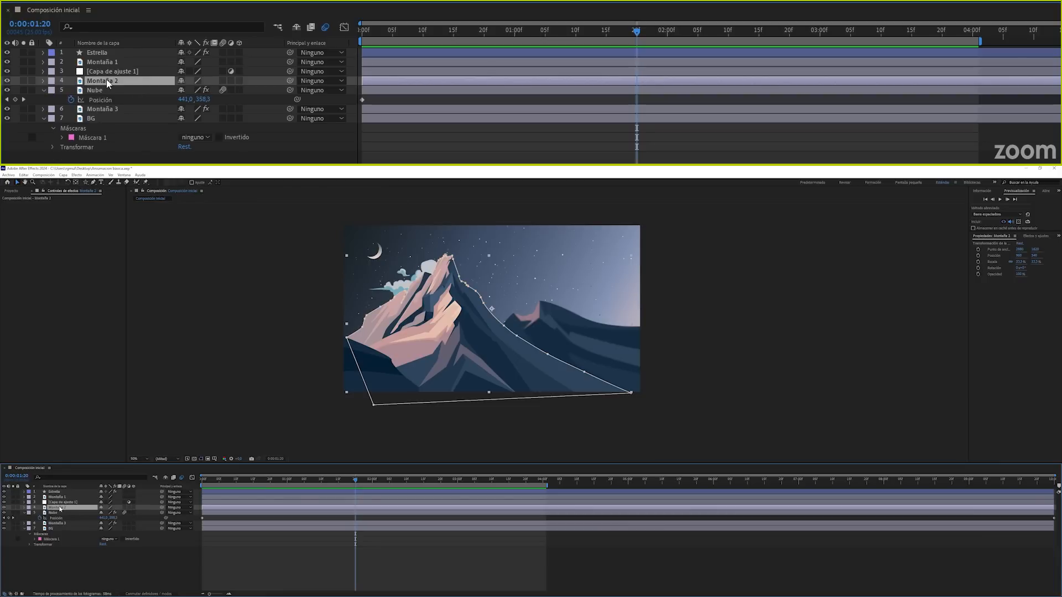
pyautogui.click(104, 91)
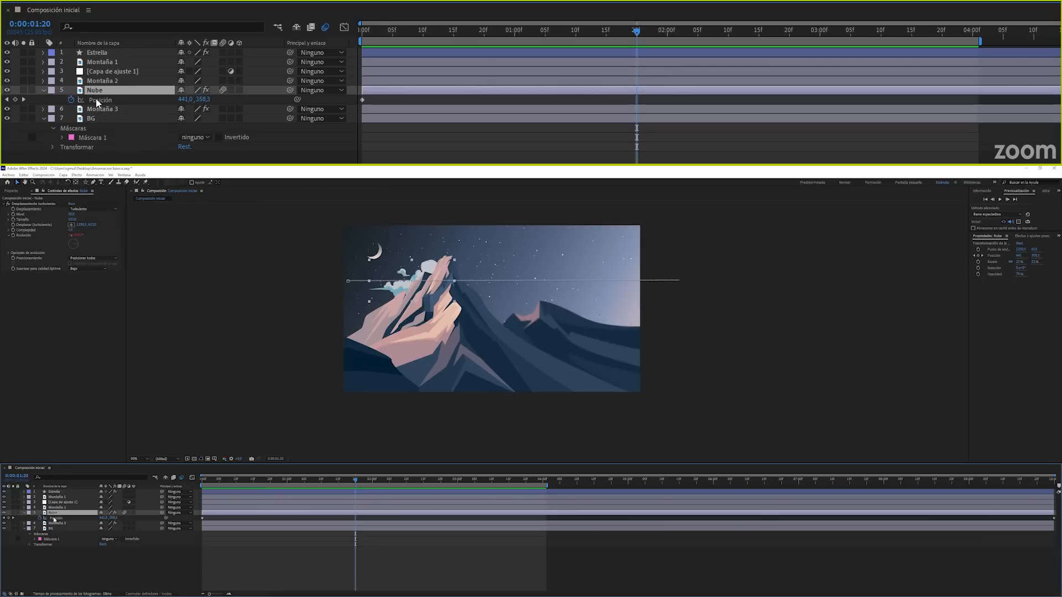
pyautogui.click(97, 108)
pyautogui.click(99, 119)
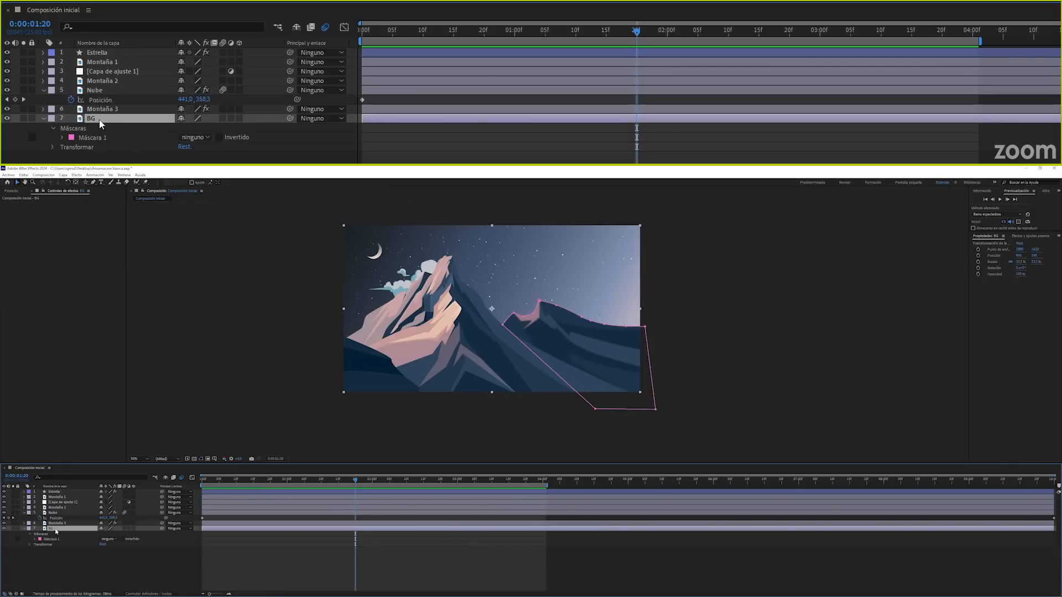
# Apply Desenfoque gaussiano to Capa de ajuste 1 with Desenfoque set to 5, and compare the image with the effect off and on.
pyautogui.click(105, 71)
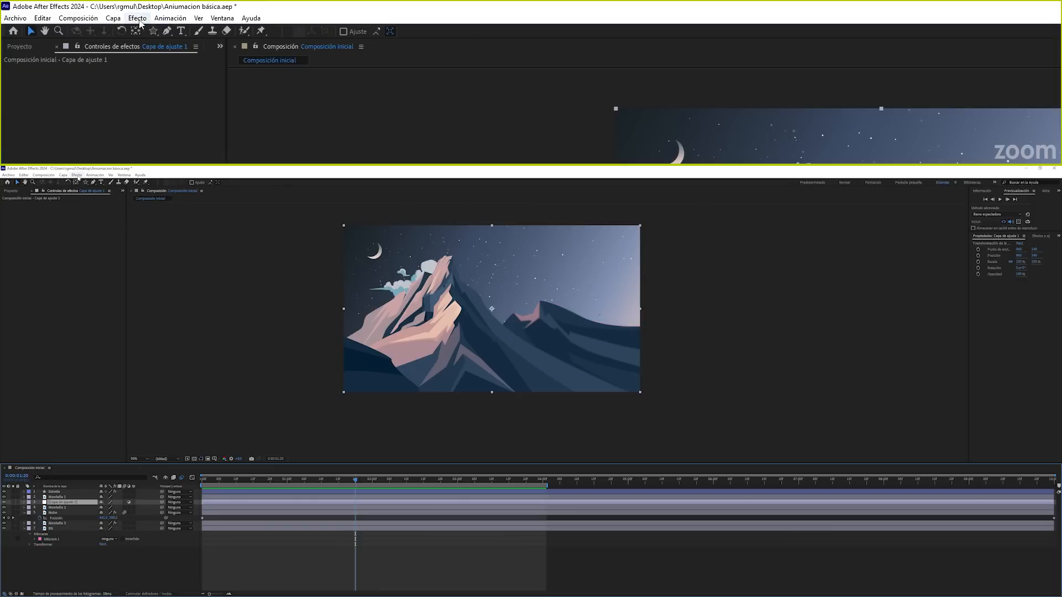
pyautogui.click(76, 175)
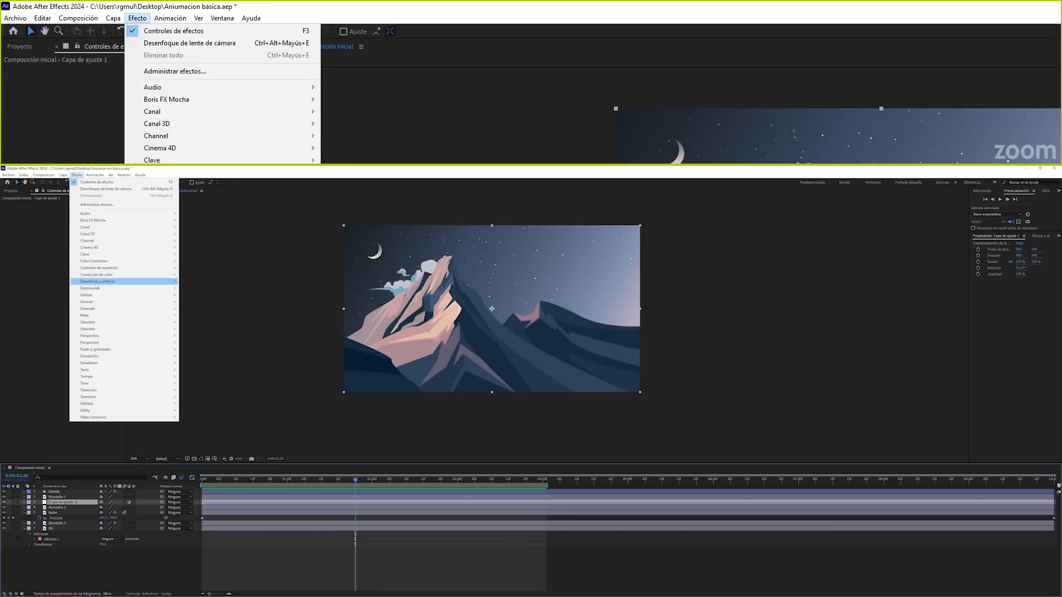
pyautogui.moveTo(171, 283)
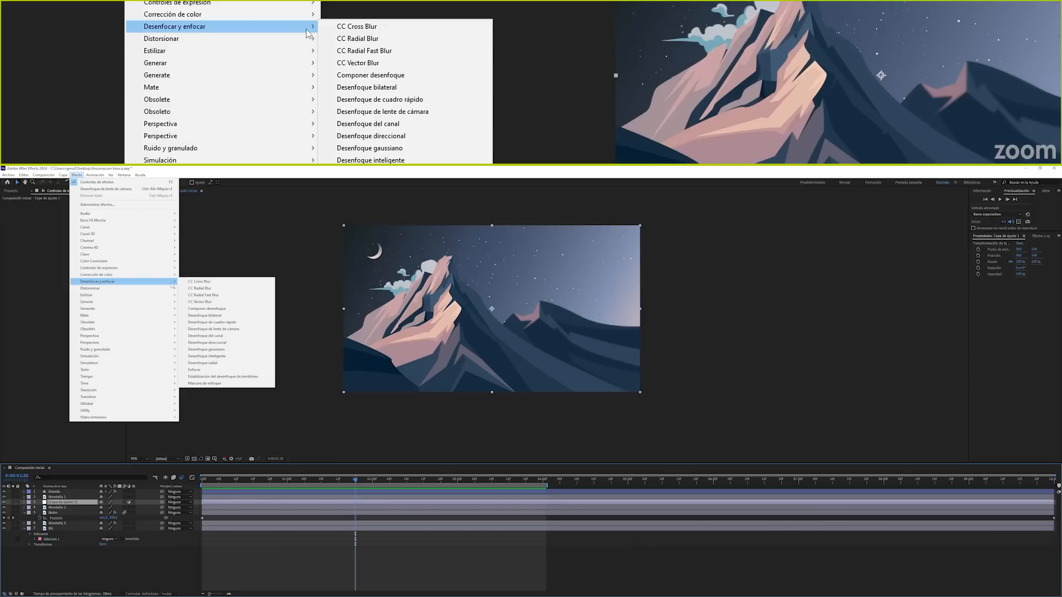
pyautogui.click(222, 350)
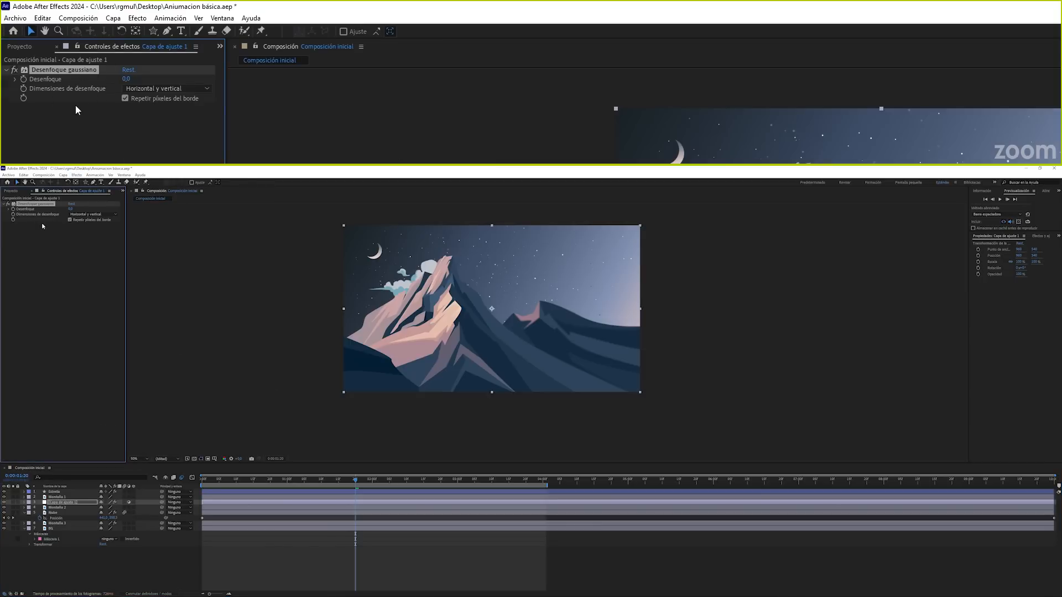
pyautogui.click(127, 79)
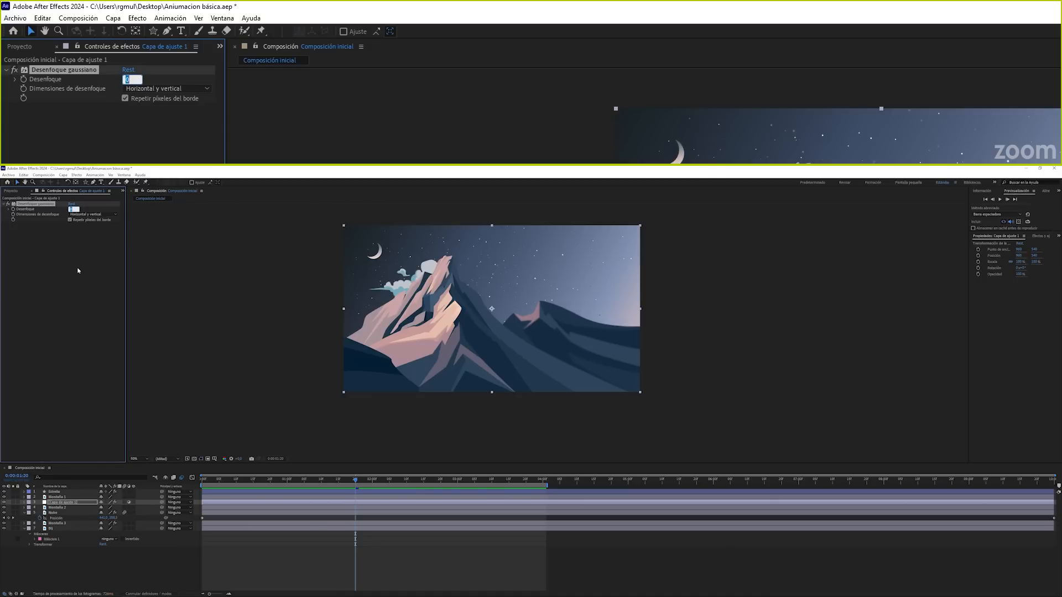
pyautogui.write('5')
pyautogui.press('Return')
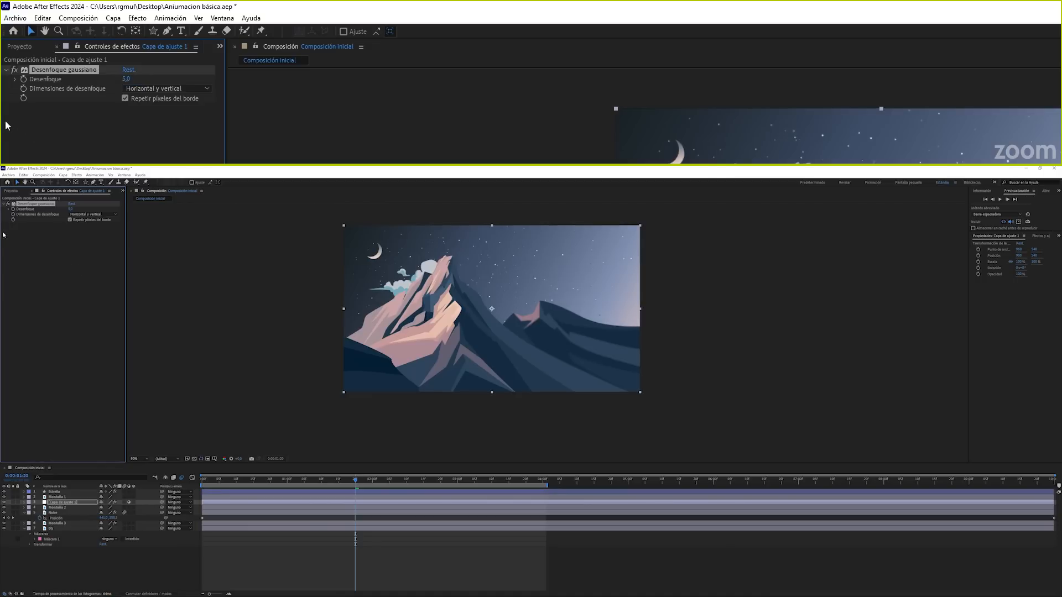
pyautogui.click(14, 70)
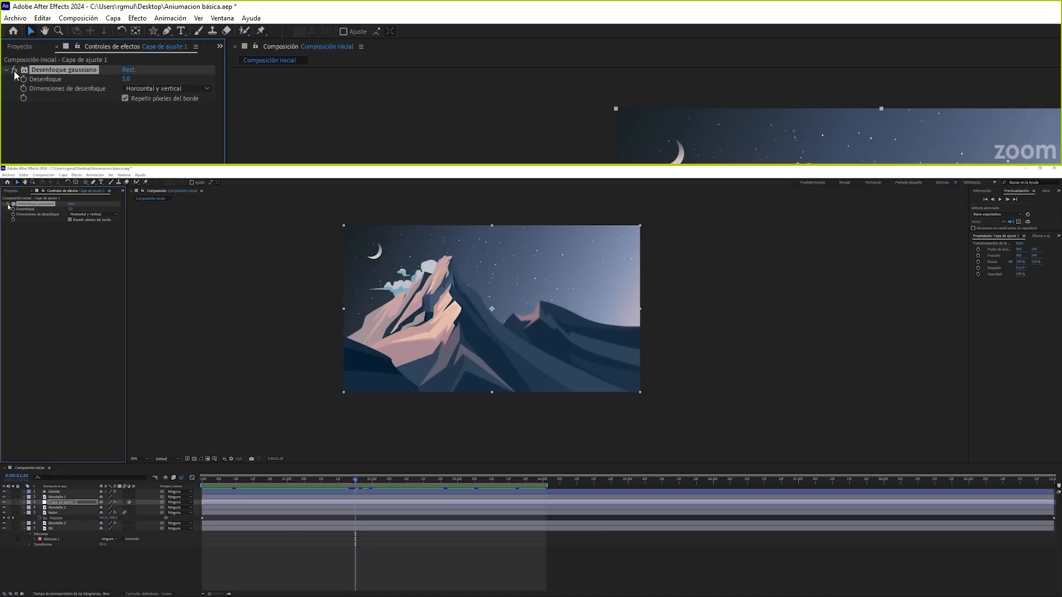
pyautogui.click(14, 70)
# Play the composition from the start to check the adjustment layer's blur, stopping at 0:00:03:03.
pyautogui.click(71, 507)
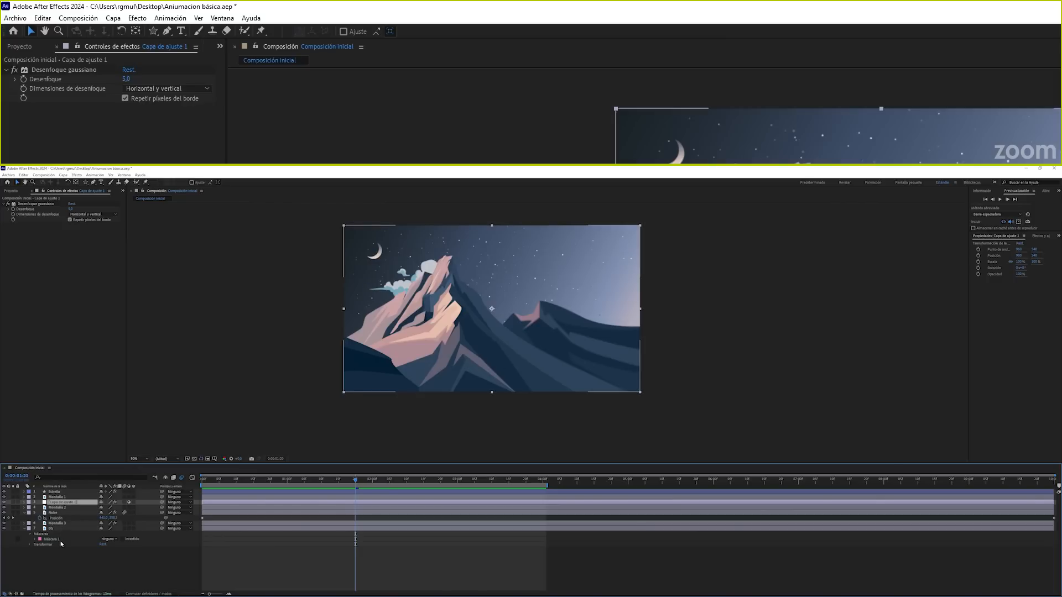
pyautogui.moveTo(208, 480); pyautogui.dragTo(188, 485)
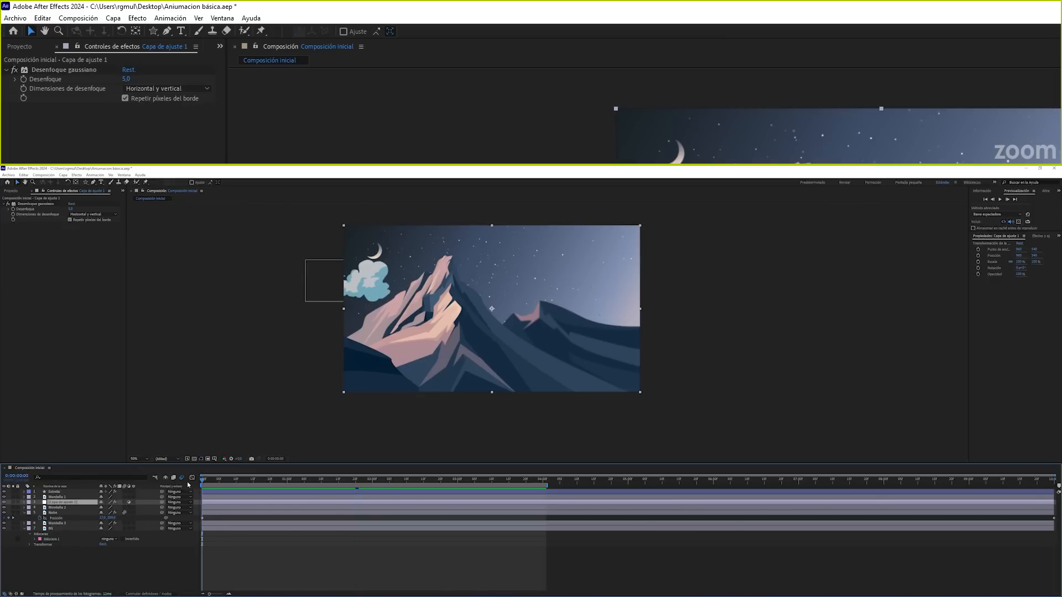
pyautogui.press('space')
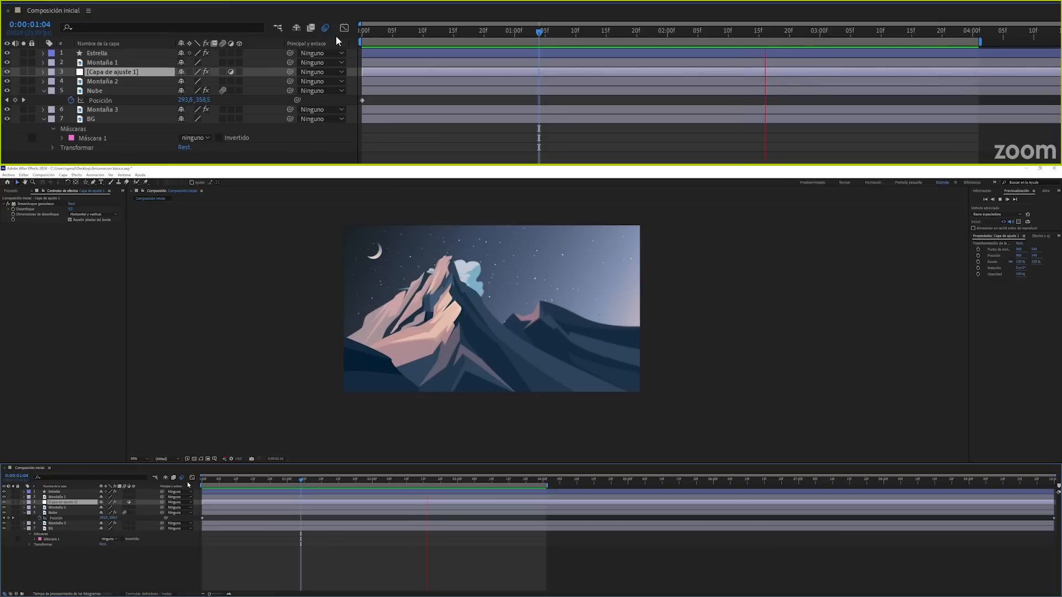
pyautogui.press('space')
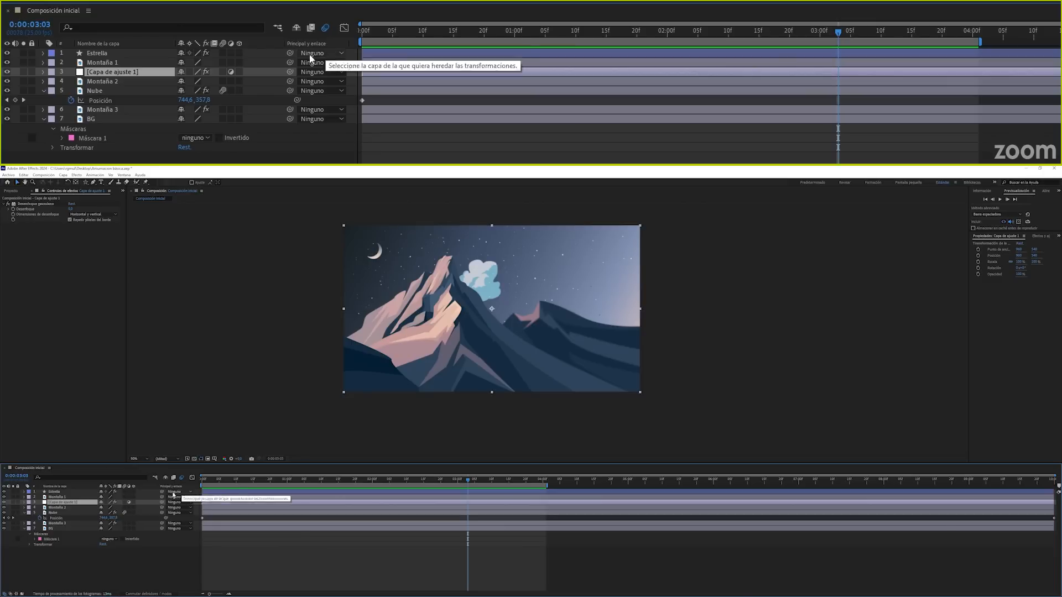
# Delete Nube's Position keyframe at the end of the composition.
pyautogui.click(56, 513)
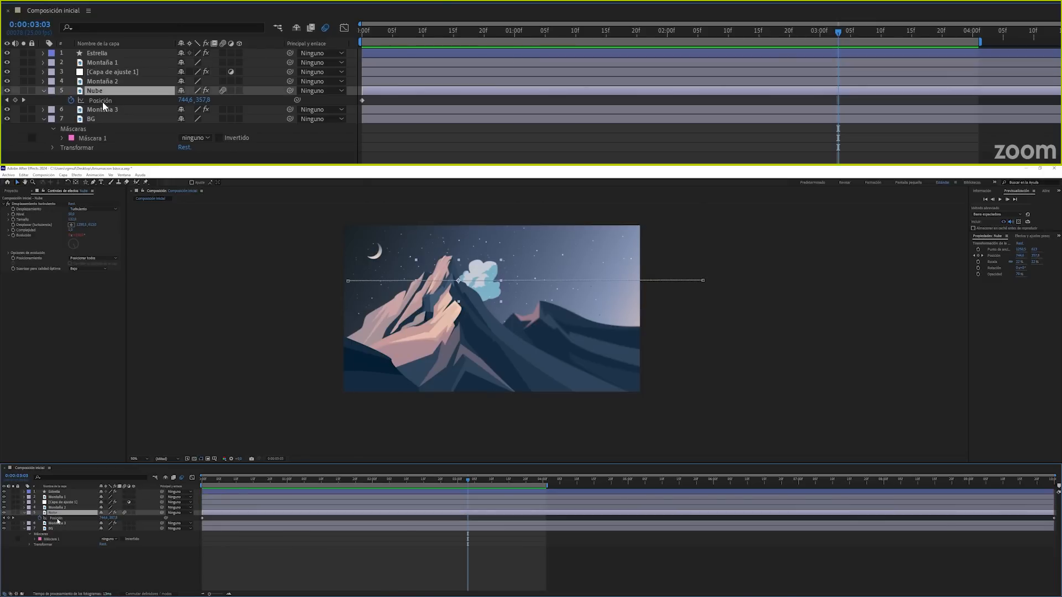
pyautogui.click(57, 520)
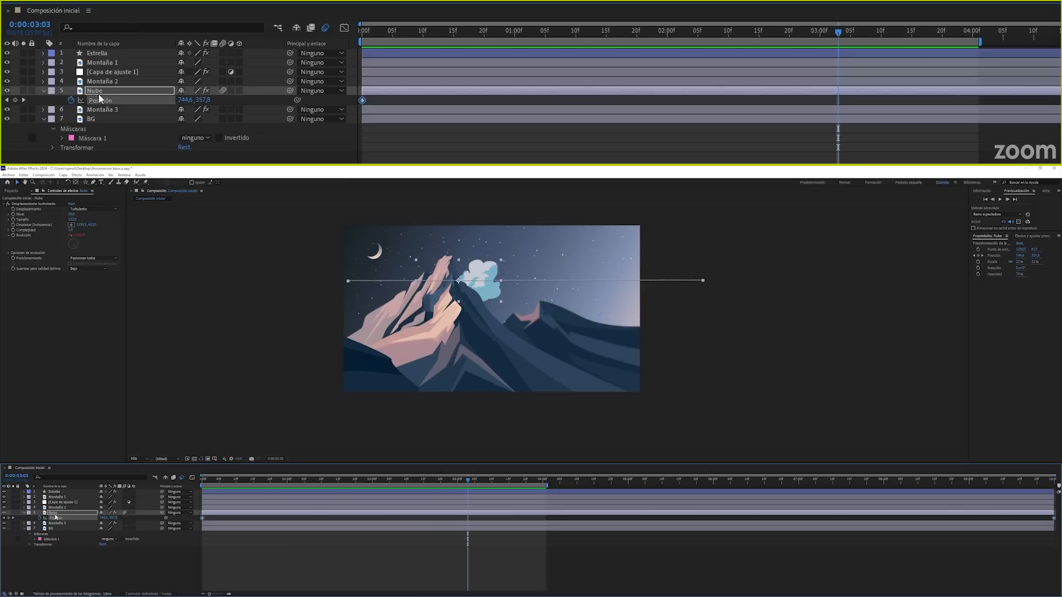
pyautogui.press('p')
pyautogui.click(1026, 518)
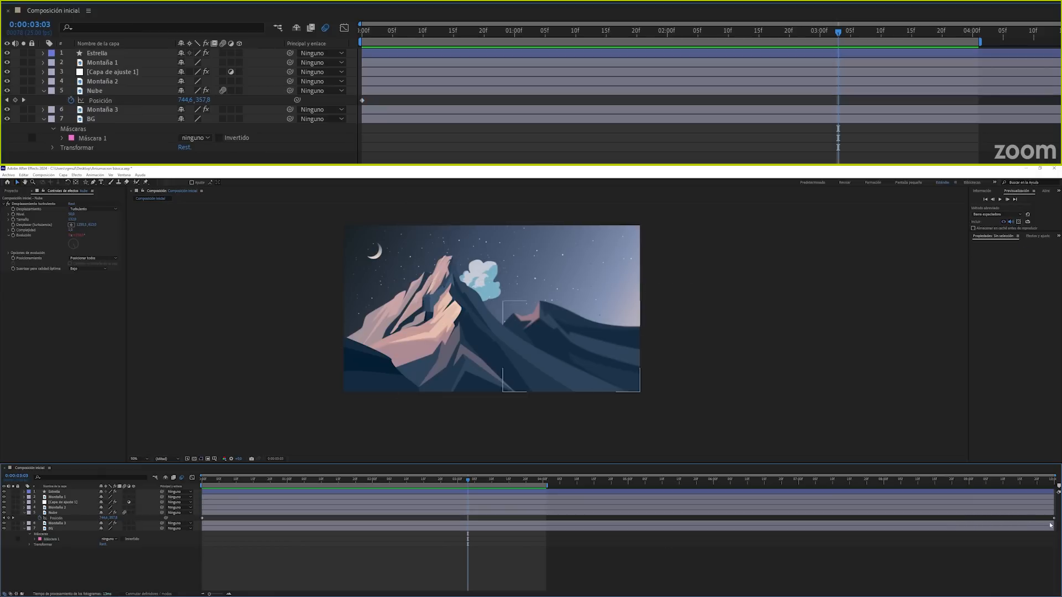
pyautogui.click(1054, 518)
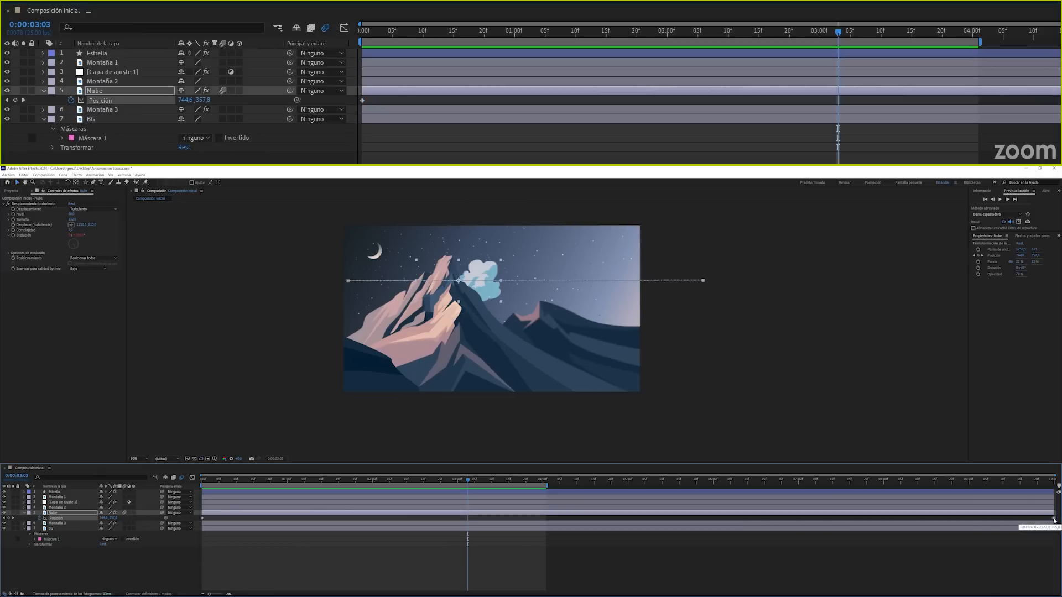
pyautogui.press('Delete')
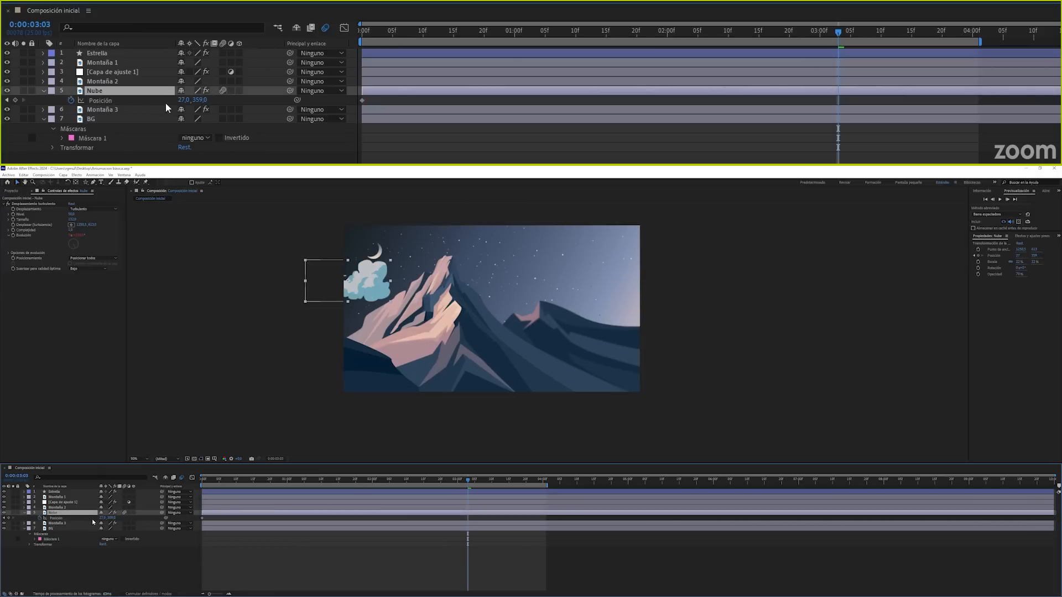
# Set Nube's Position to 850, 359 with a new keyframe and move that keyframe to the end of the composition.
pyautogui.moveTo(183, 100); pyautogui.dragTo(682, 94)
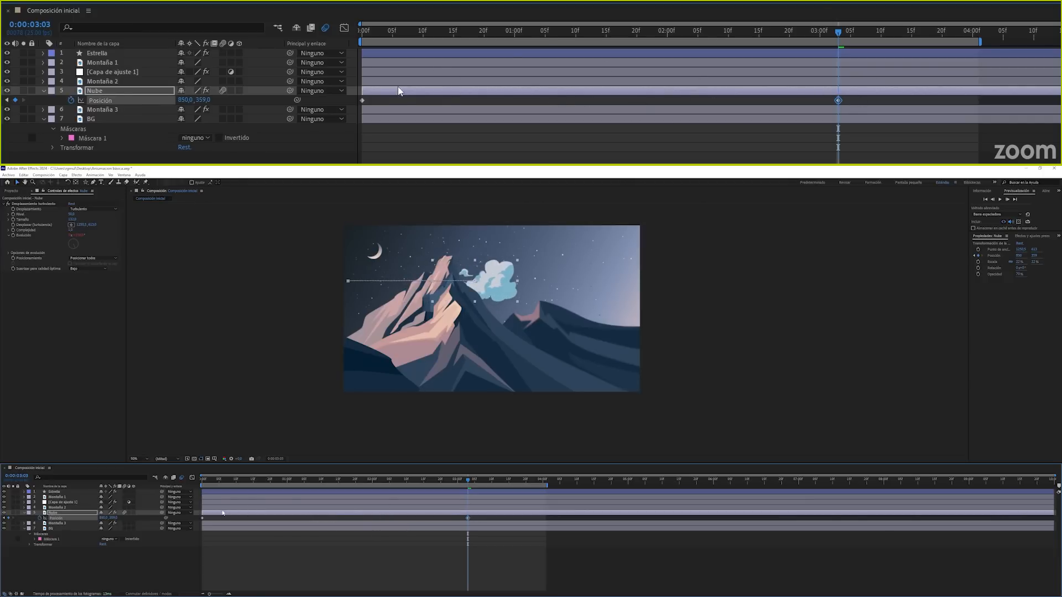
pyautogui.moveTo(762, 35); pyautogui.dragTo(714, 55)
pyautogui.moveTo(399, 496); pyautogui.dragTo(1053, 516)
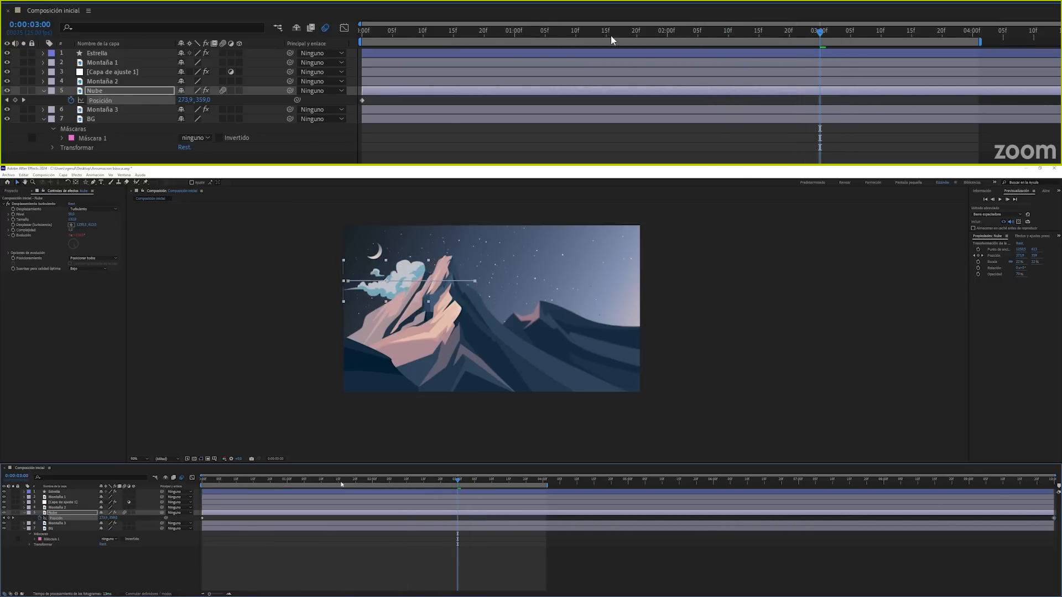
# Play the composition from the start to check the cloud's shorter path, stopping at 0:00:01:13.
pyautogui.press('Home')
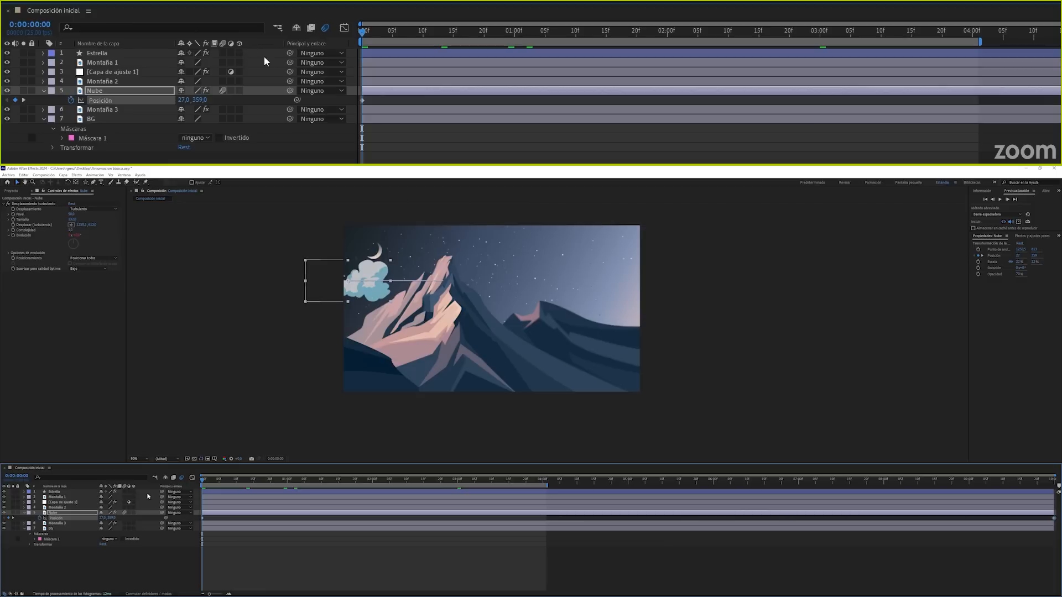
pyautogui.press('space')
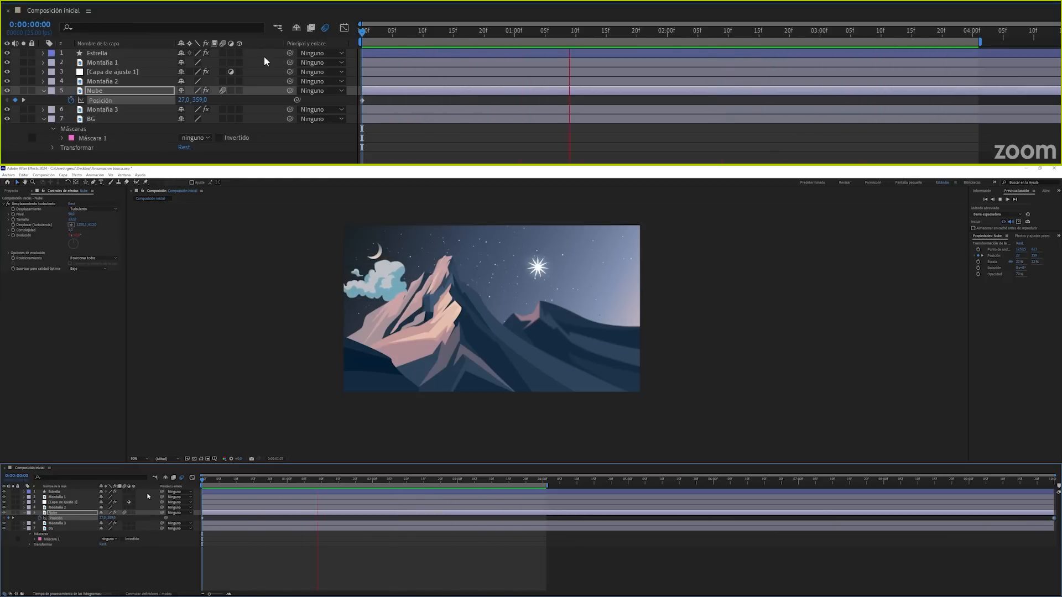
pyautogui.press('space')
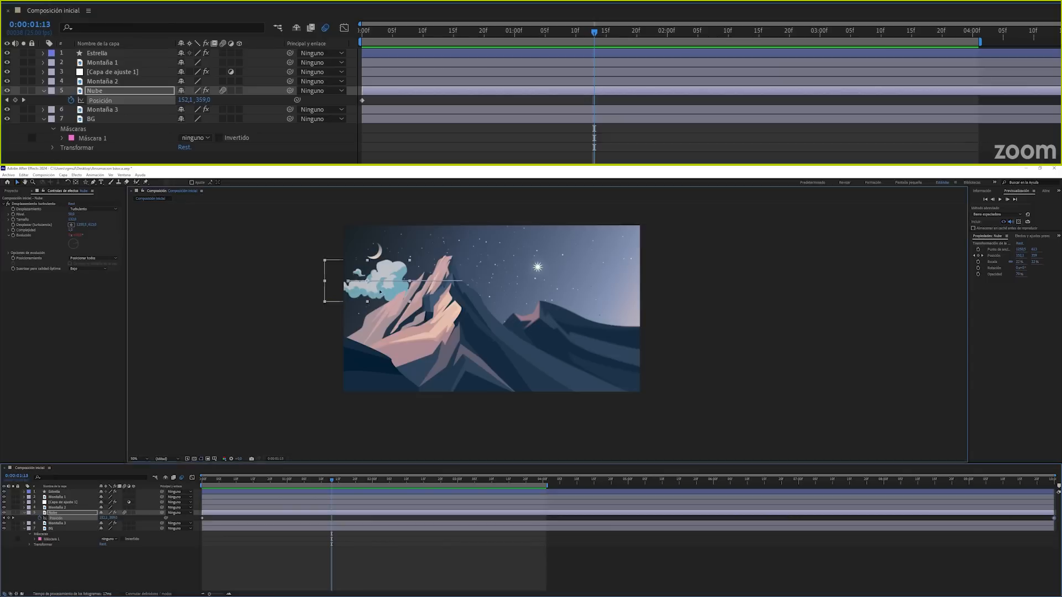
# Shift Nube's whole motion path behind the large mountain so that it starts at 533, 497 at time 0, then deselect the layer.
pyautogui.moveTo(380, 298); pyautogui.dragTo(403, 332)
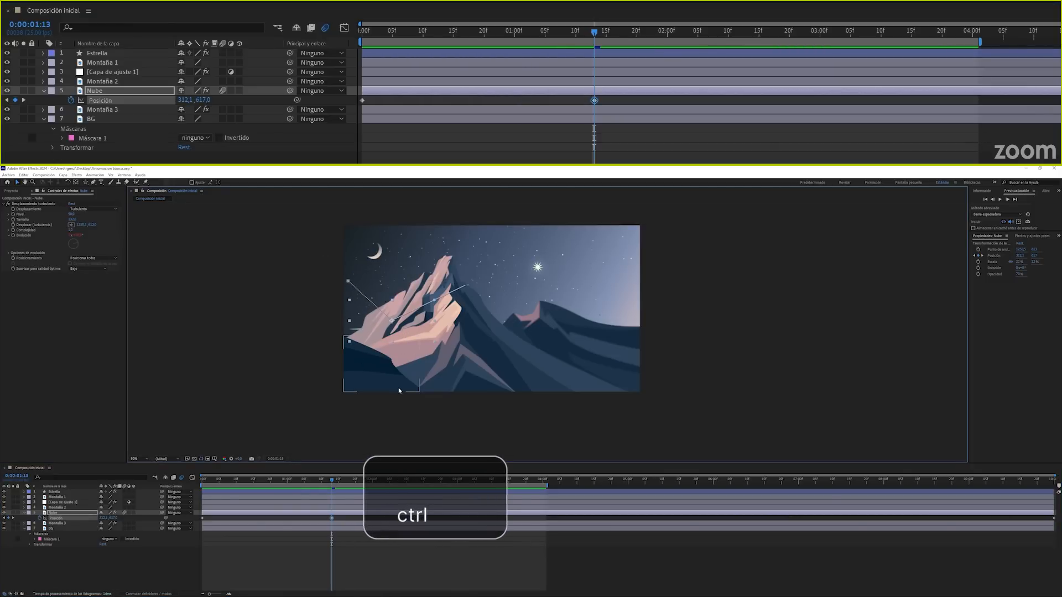
pyautogui.hotkey('ctrl', 'z')
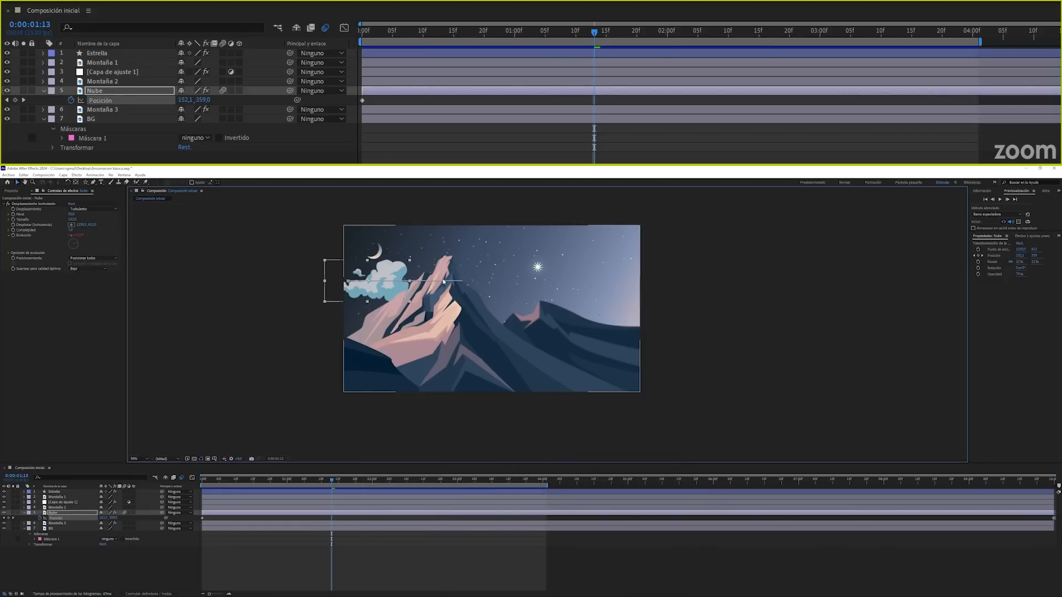
pyautogui.press('Home')
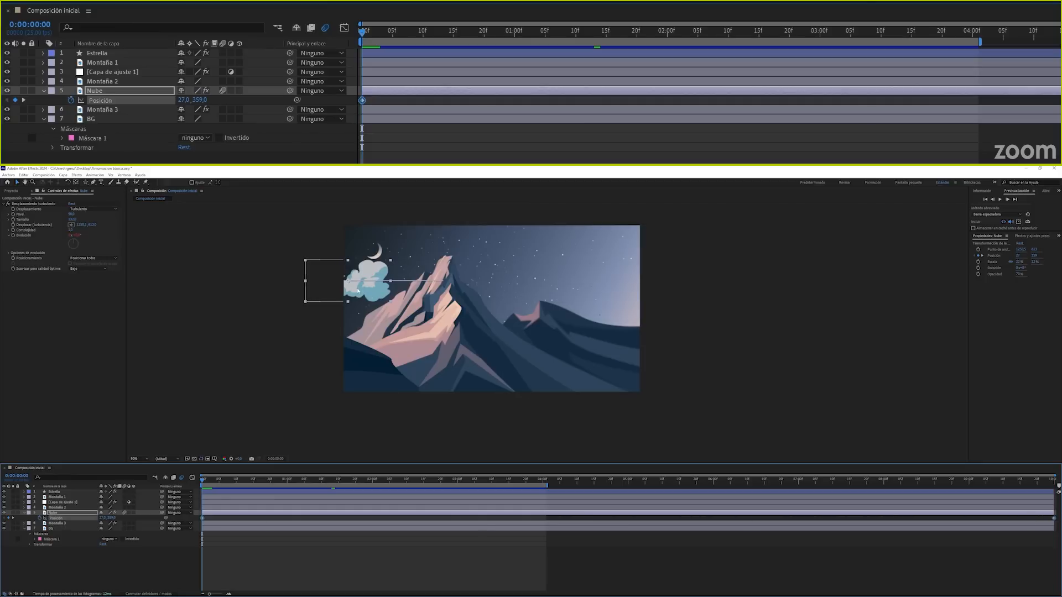
pyautogui.moveTo(358, 291); pyautogui.dragTo(436, 312)
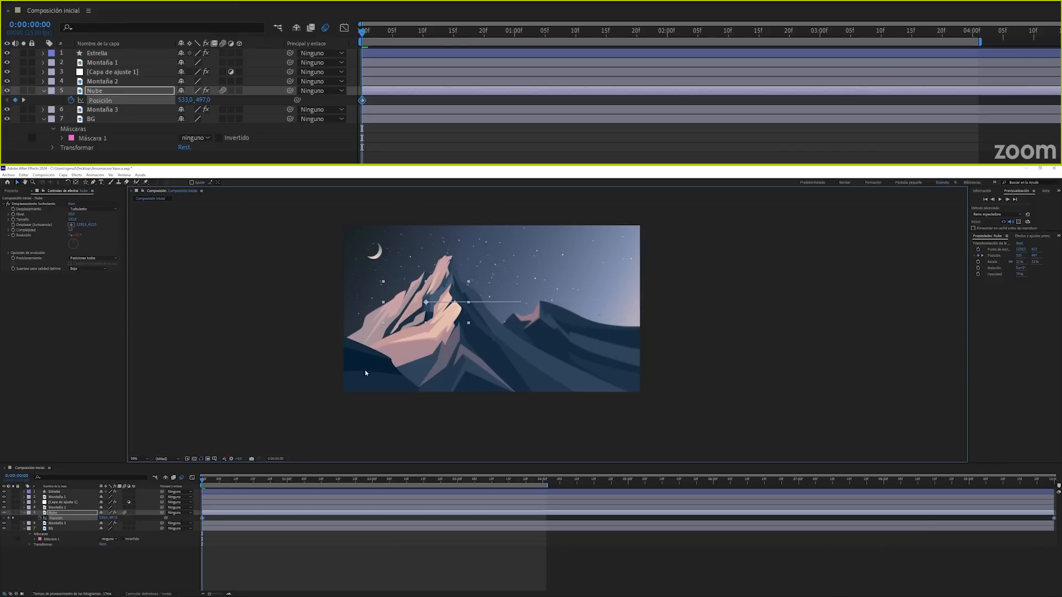
pyautogui.click(170, 563)
# Extend the work area to the end of the composition, preview the cloud's movement, and bring the playhead to 0:00:01:11.
pyautogui.press('space')
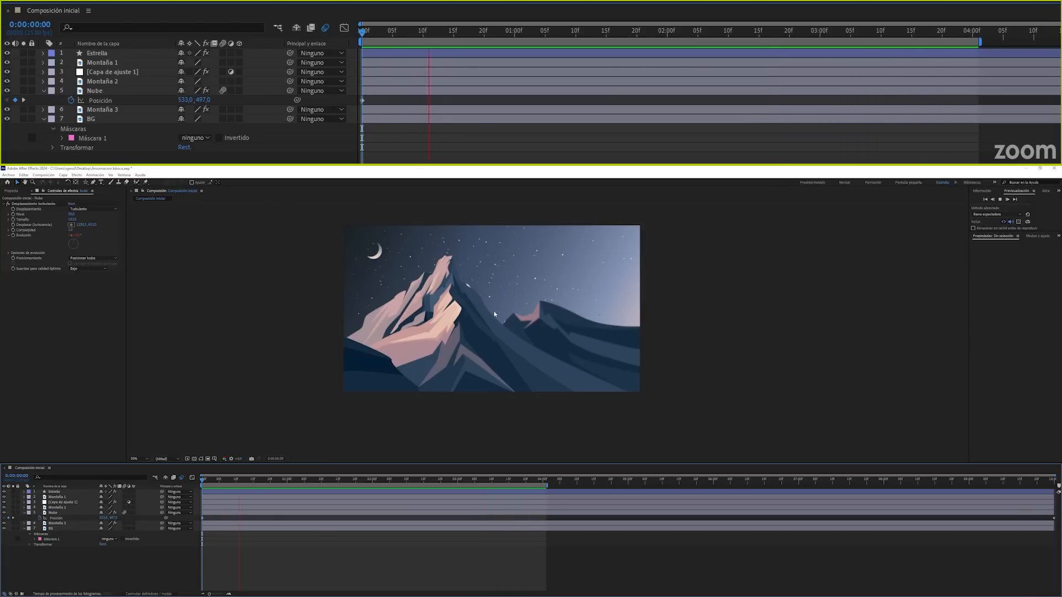
pyautogui.moveTo(547, 486); pyautogui.dragTo(1057, 485)
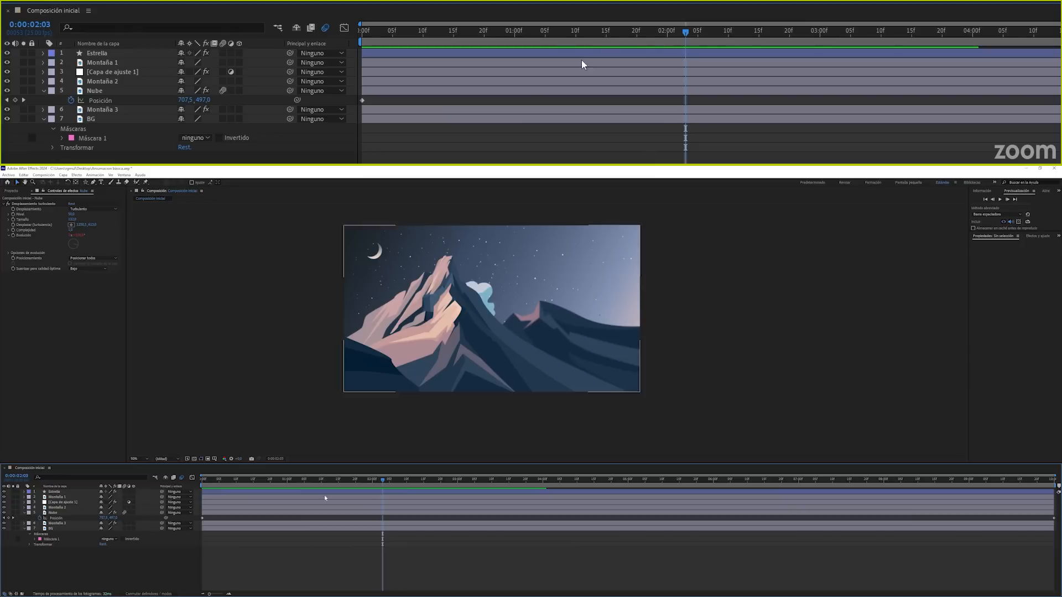
pyautogui.moveTo(382, 479); pyautogui.dragTo(343, 523)
pyautogui.press('Home')
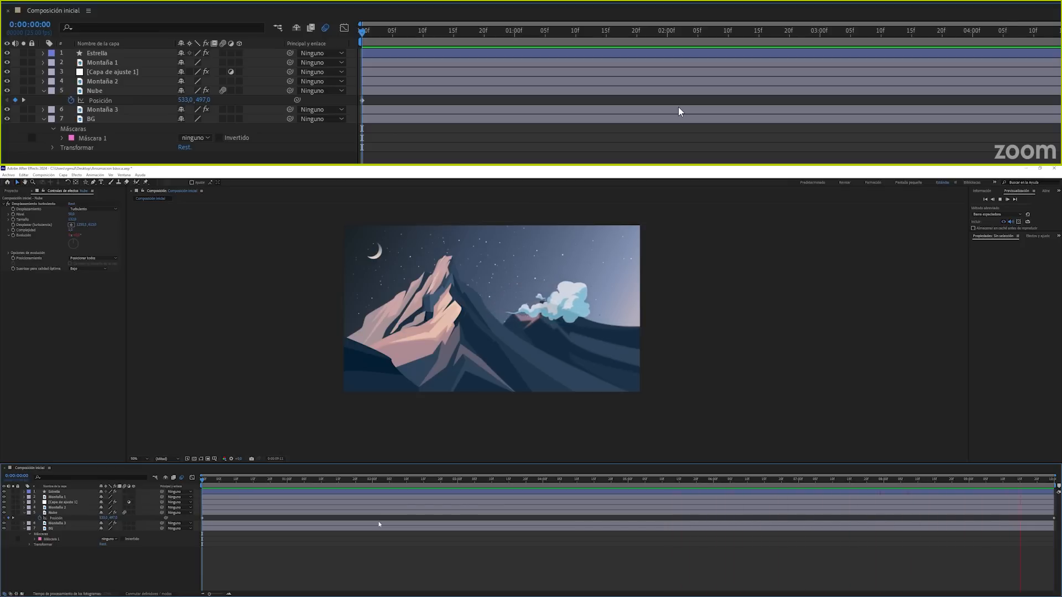
pyautogui.press('space')
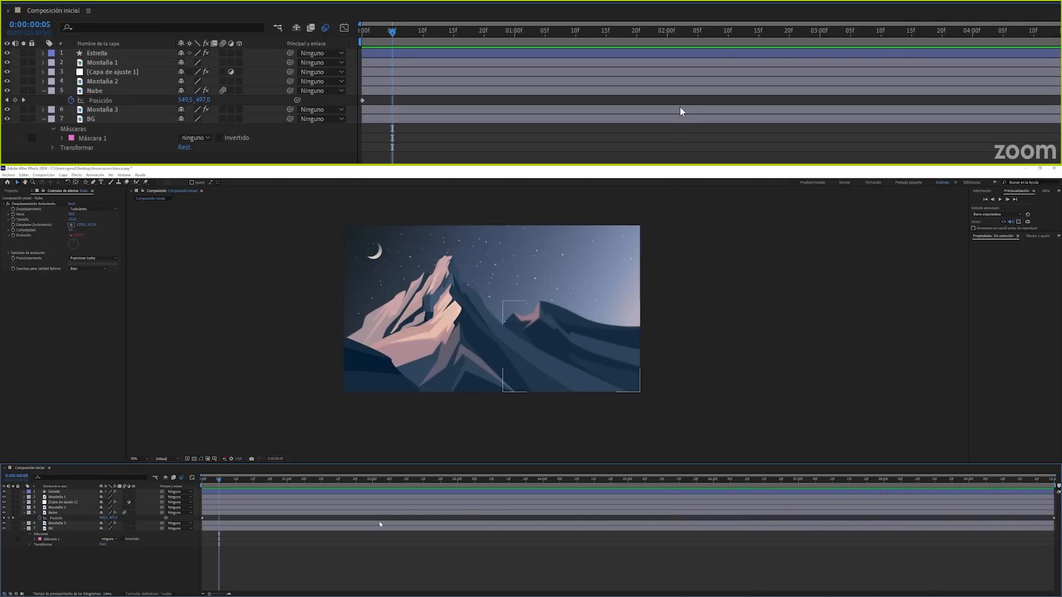
pyautogui.moveTo(660, 33); pyautogui.dragTo(751, 28)
pyautogui.moveTo(419, 478); pyautogui.dragTo(325, 471)
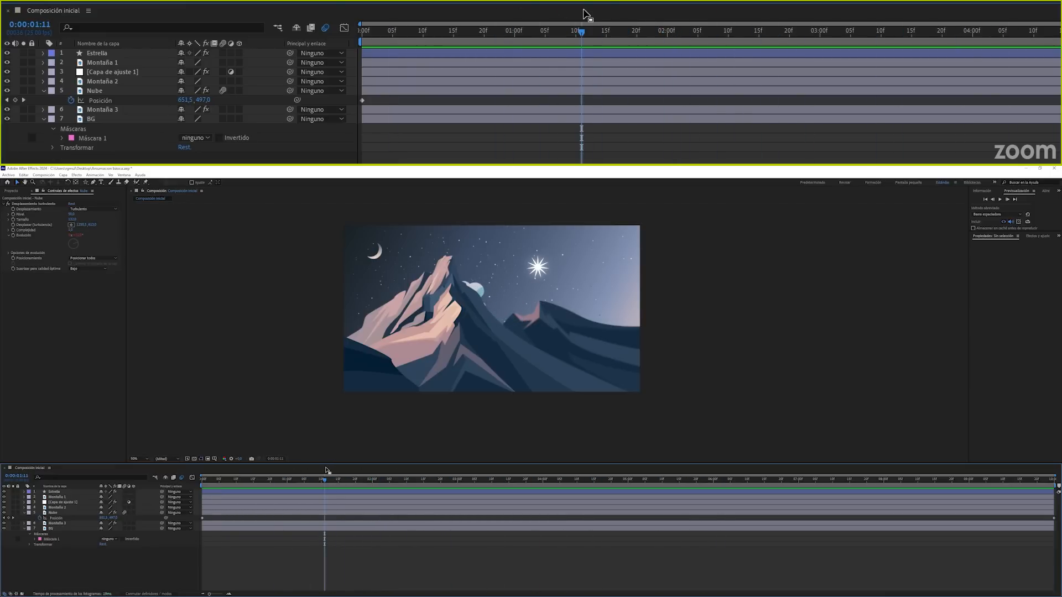
# Collapse Nube's properties and duplicate the Estrella layer.
pyautogui.click(29, 516)
pyautogui.click(25, 513)
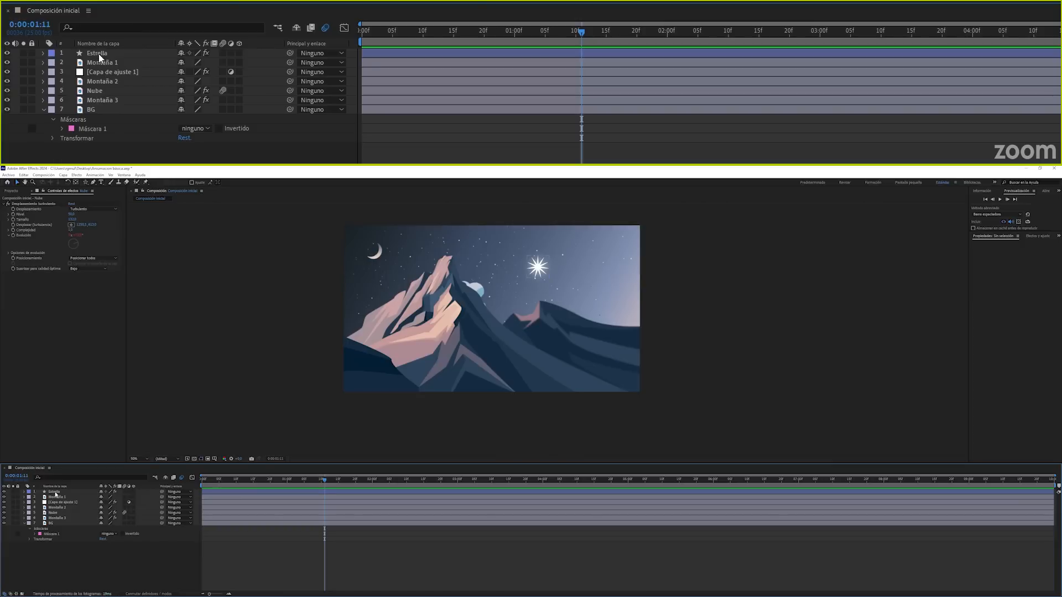
pyautogui.click(55, 492)
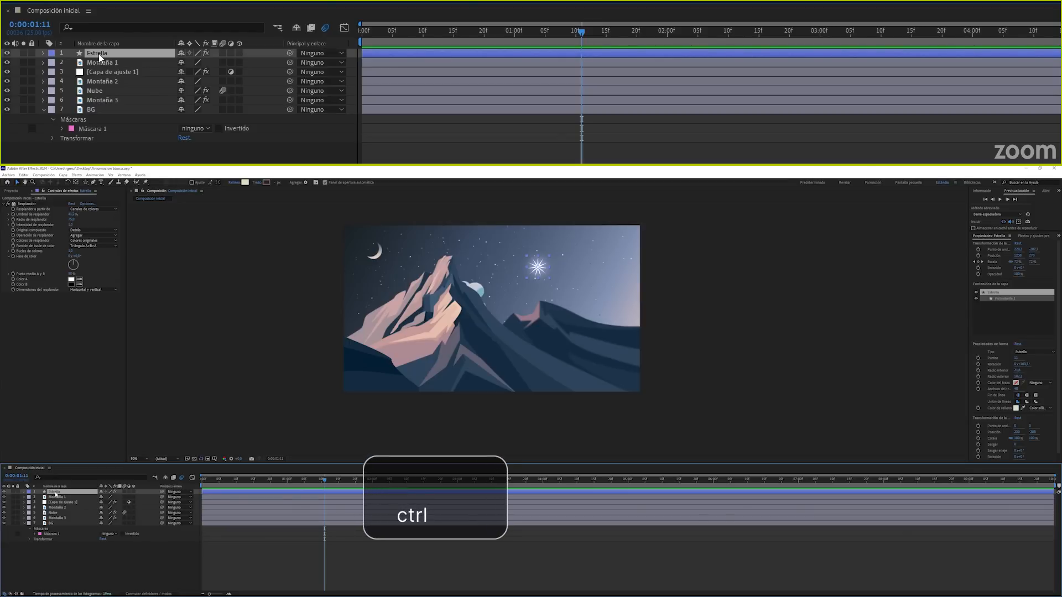
pyautogui.hotkey('ctrl', 'd')
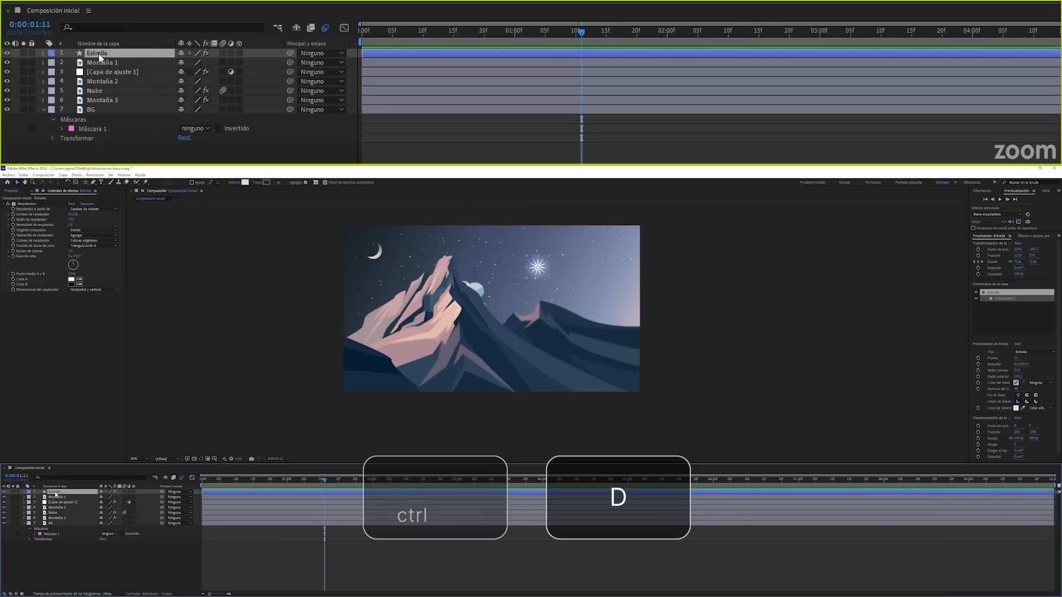
pyautogui.click(24, 175)
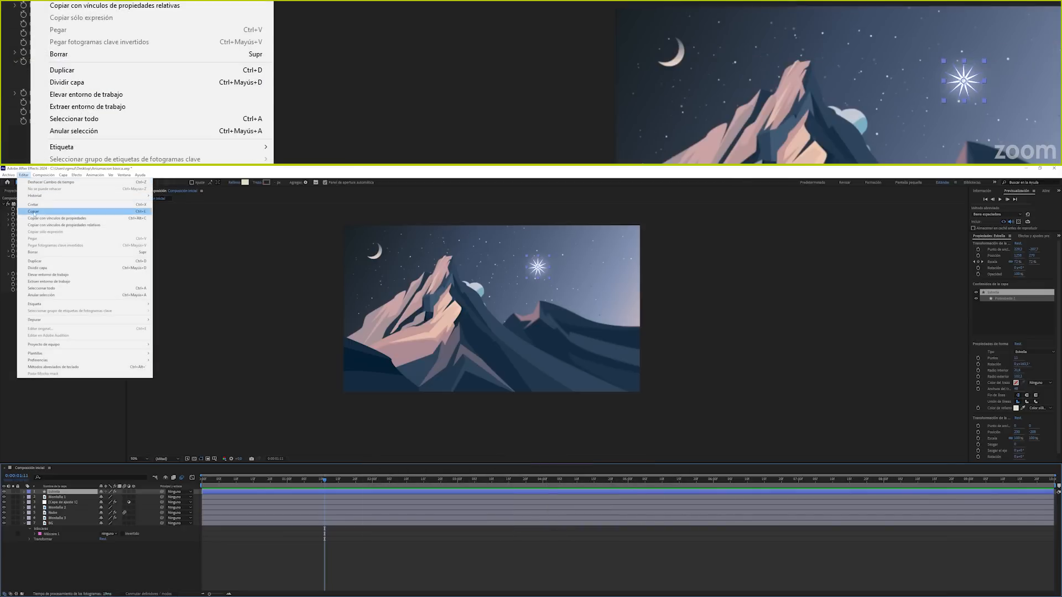
pyautogui.click(38, 263)
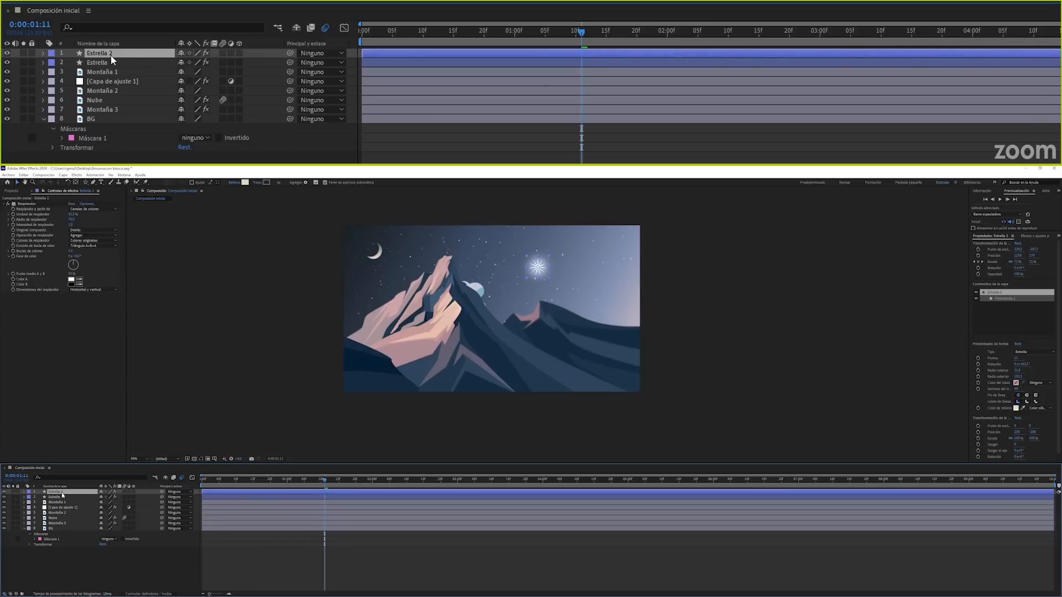
# Reveal the duplicated star's Escala keyframes and shift its layer later so the middle keyframe falls at 0:00:03:11.
pyautogui.press('u')
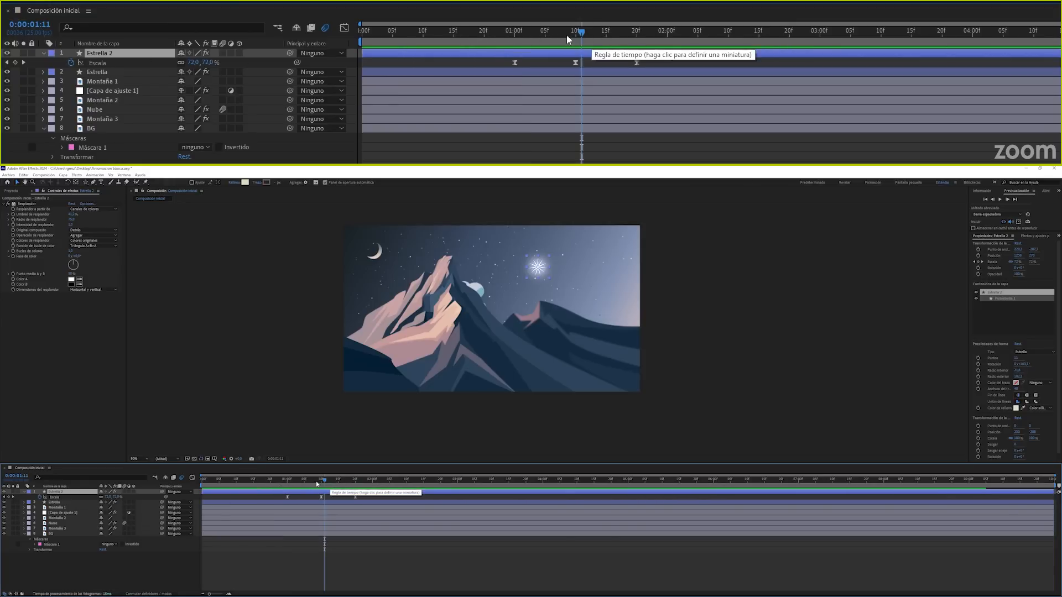
pyautogui.click(600, 33)
pyautogui.moveTo(619, 32); pyautogui.dragTo(820, 31)
pyautogui.moveTo(599, 52); pyautogui.dragTo(909, 52)
pyautogui.moveTo(483, 32); pyautogui.dragTo(887, 34)
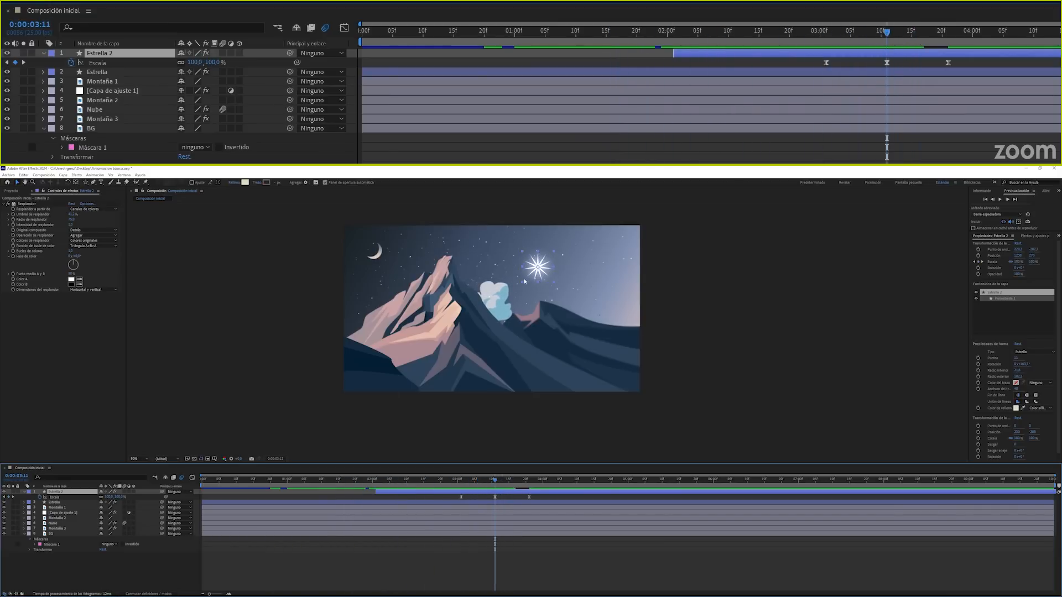
# Move the duplicated star to the tall mountain's tip at 592, 174 and place its layer between Montaña 2 and Nube.
pyautogui.moveTo(538, 268); pyautogui.dragTo(438, 255)
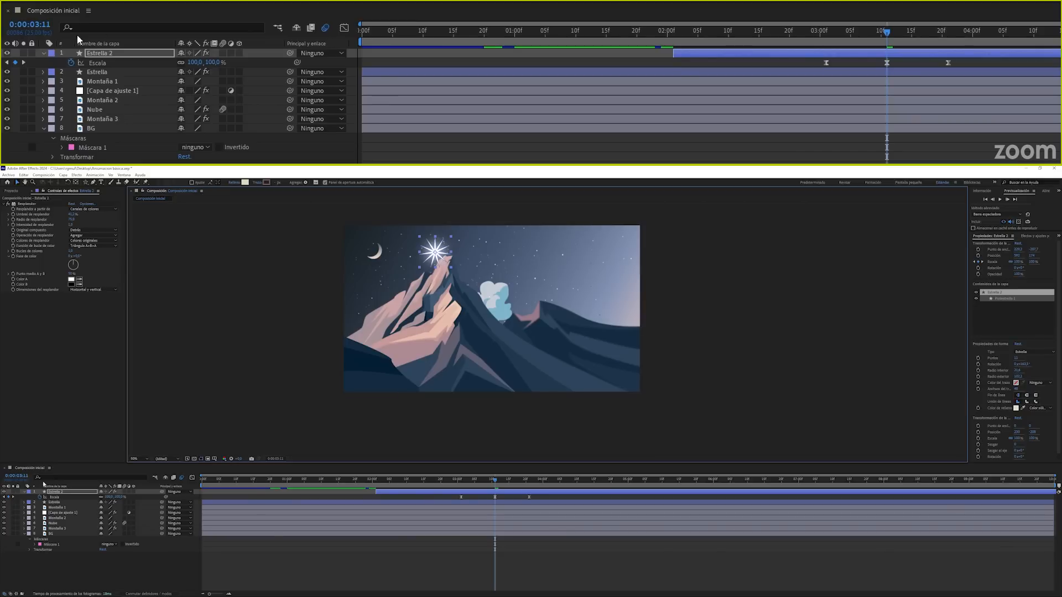
pyautogui.press('Return')
pyautogui.moveTo(96, 54); pyautogui.dragTo(101, 102)
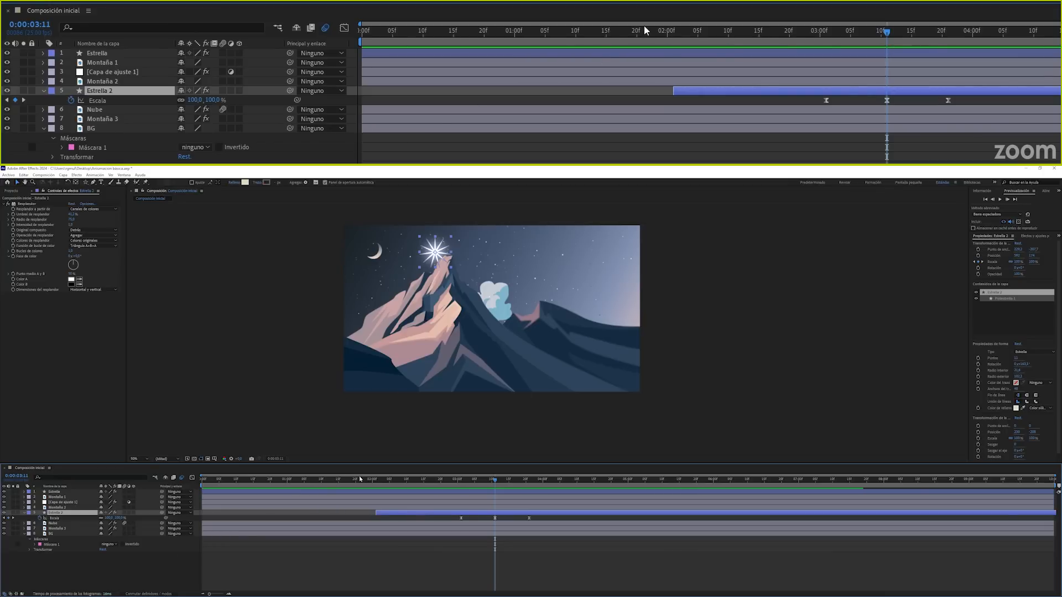
# Play the composition from the start to check the second star, return to 0:00:03:11 and deselect the layer.
pyautogui.moveTo(635, 28); pyautogui.dragTo(359, 48)
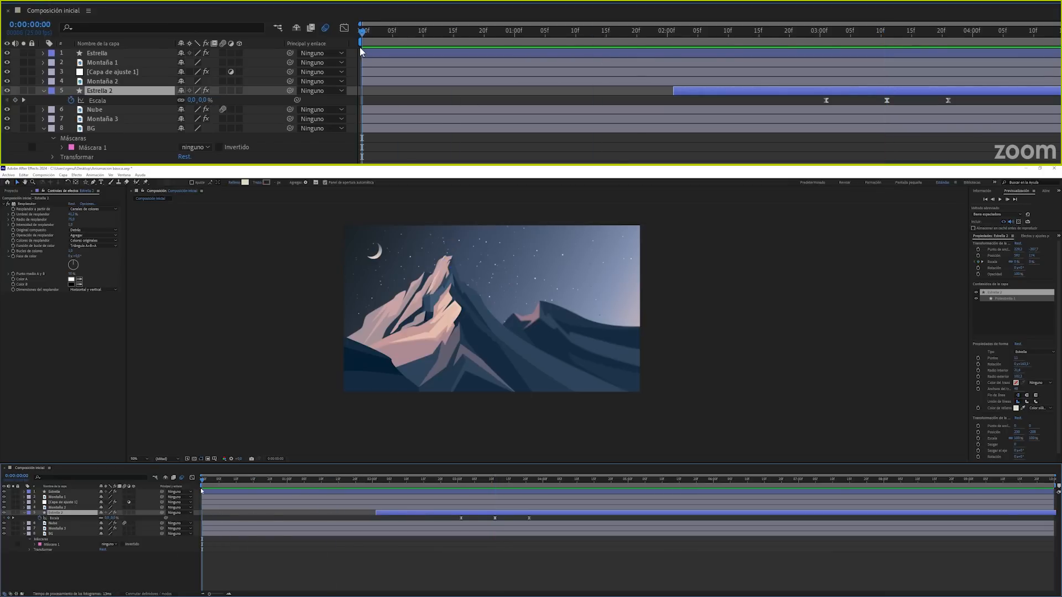
pyautogui.press('space')
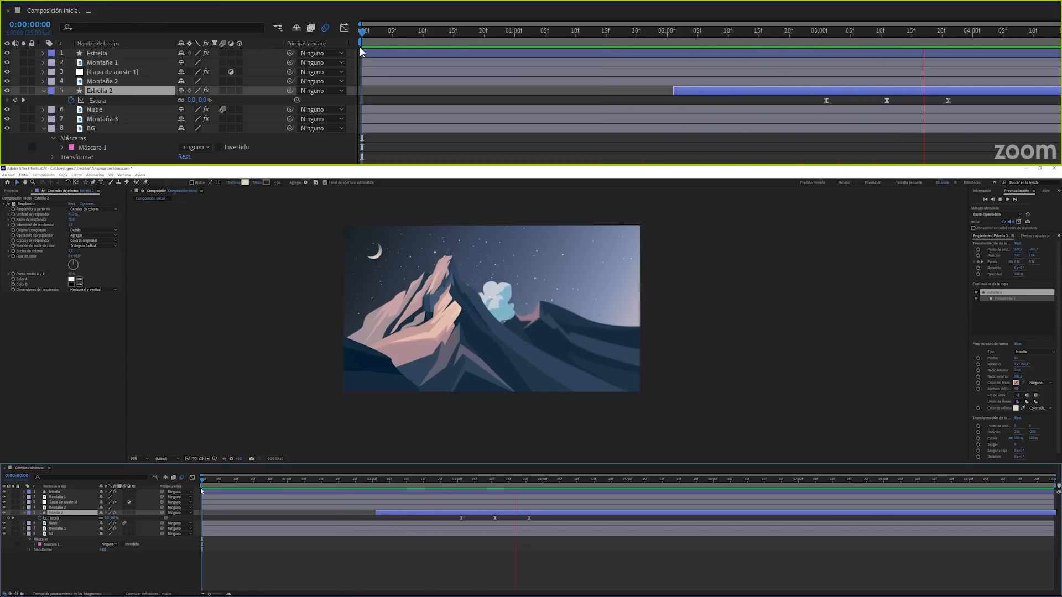
pyautogui.moveTo(768, 27); pyautogui.dragTo(887, 41)
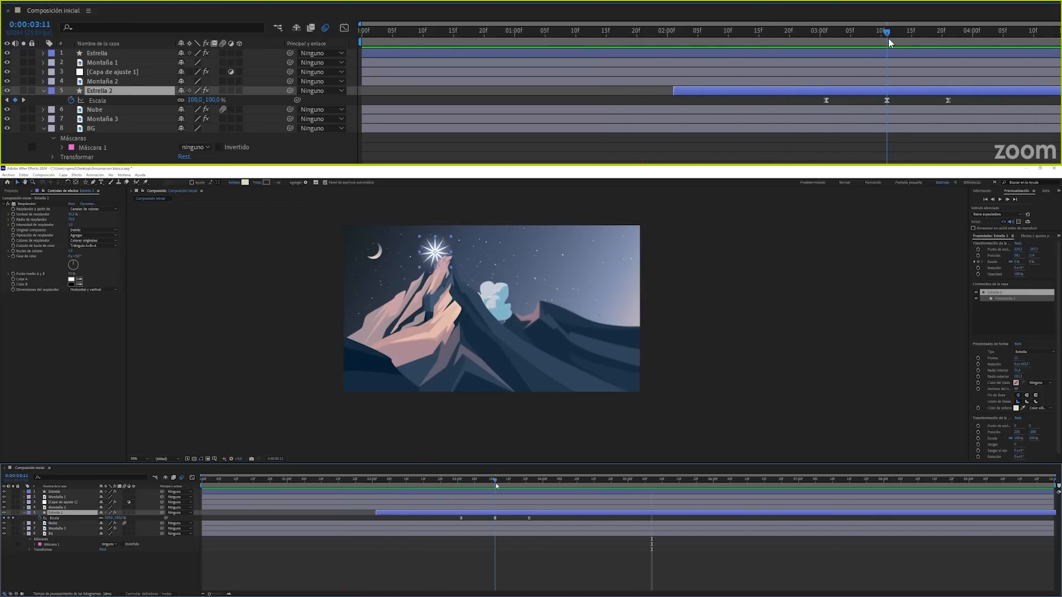
pyautogui.click(308, 576)
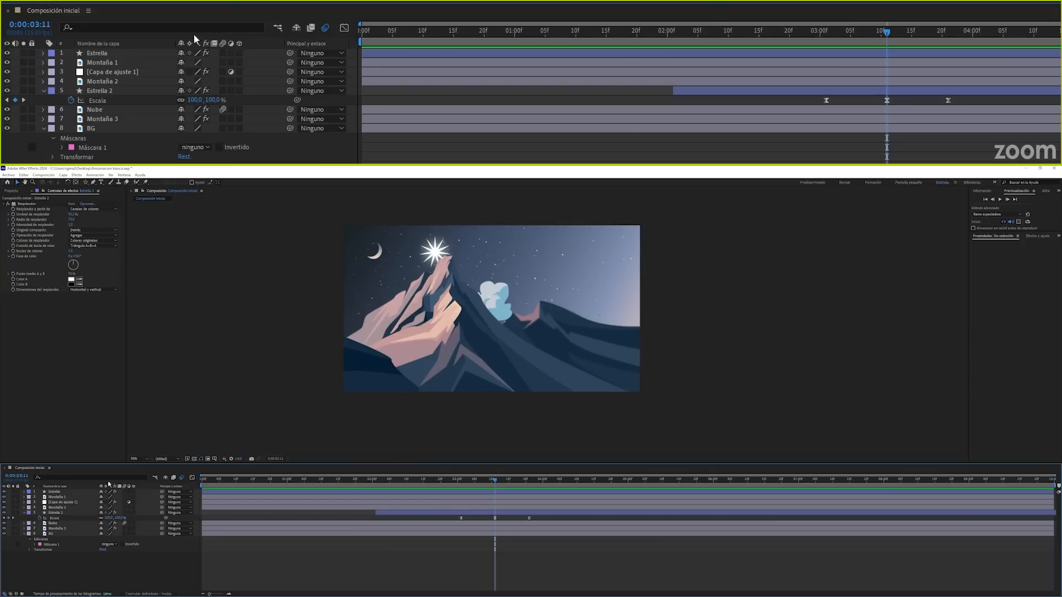
# Expand Estrella 2 to show its full set of Transformar properties.
pyautogui.click(93, 91)
pyautogui.click(102, 90)
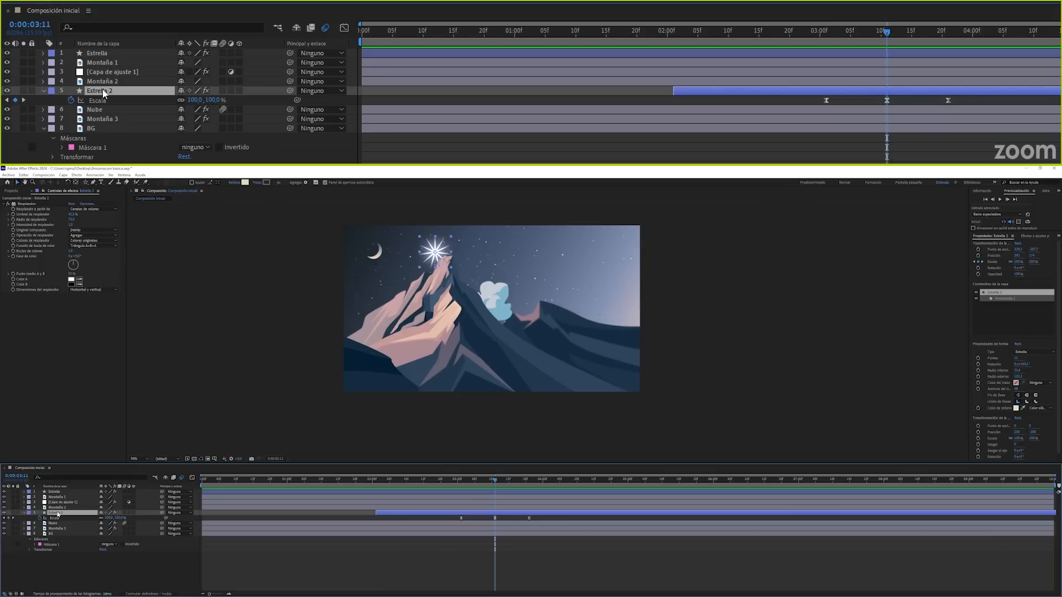
pyautogui.press('u')
pyautogui.press('u')
pyautogui.press('F2')
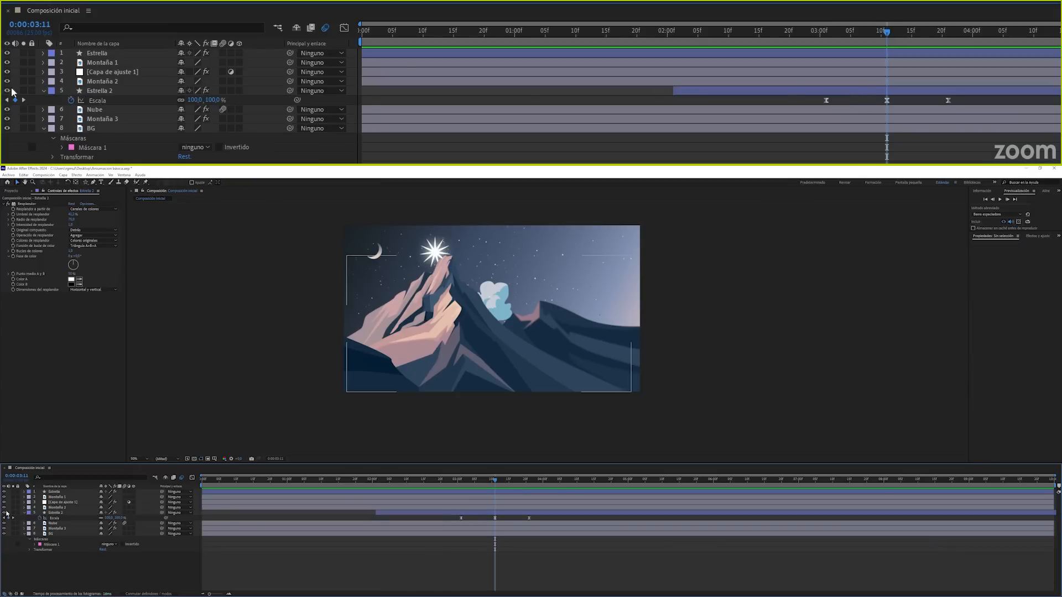
pyautogui.click(44, 91)
pyautogui.click(44, 91)
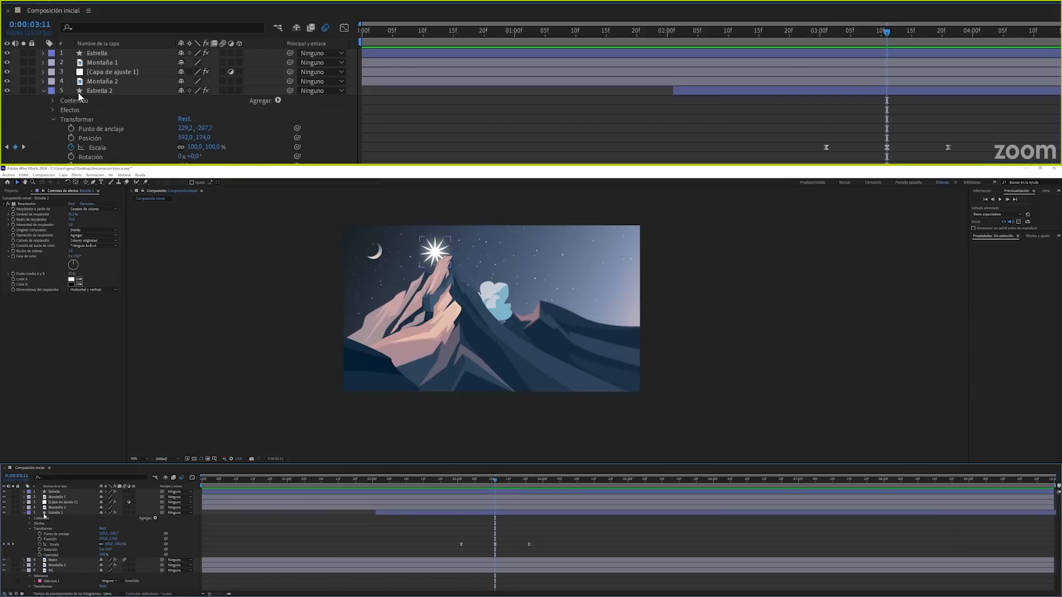
# Scale Poliestrella 1 inside Estrella 2's contents to 50% using its own Transformar properties, leaving the layer's Escala keyframes alone.
pyautogui.click(53, 120)
pyautogui.click(53, 101)
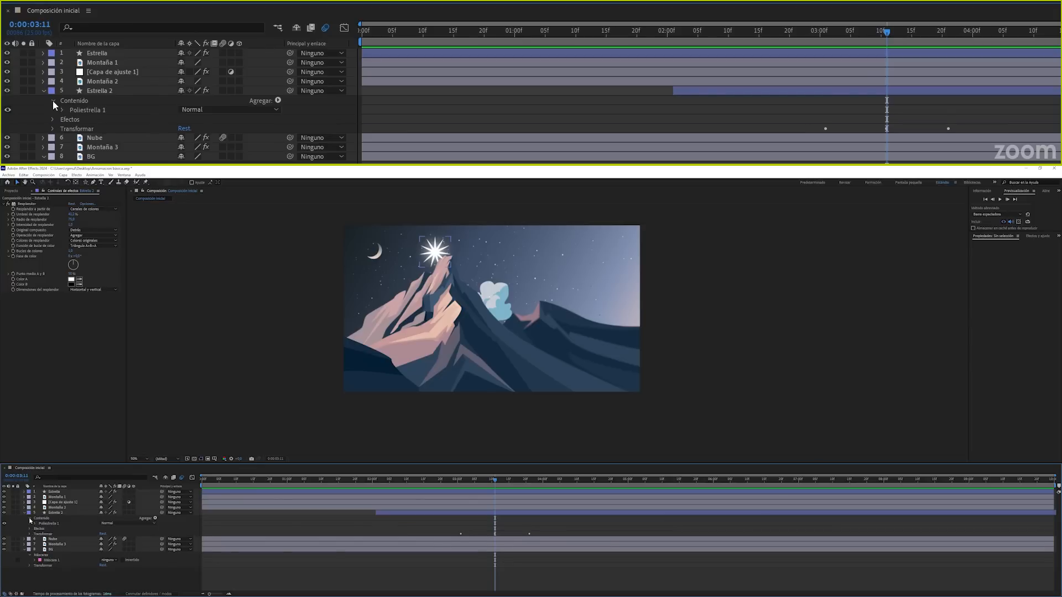
pyautogui.click(62, 110)
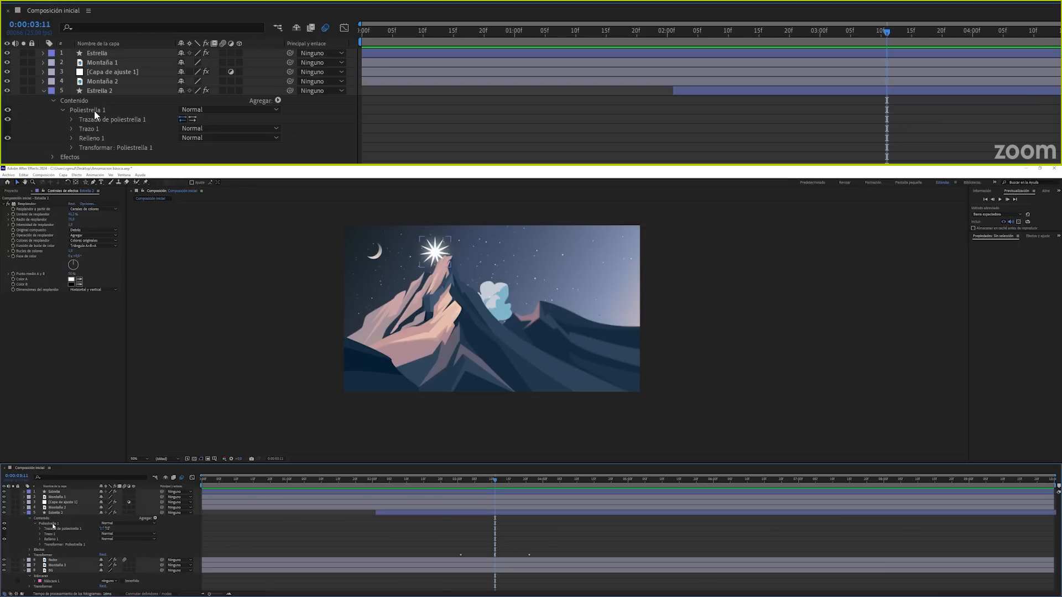
pyautogui.click(72, 147)
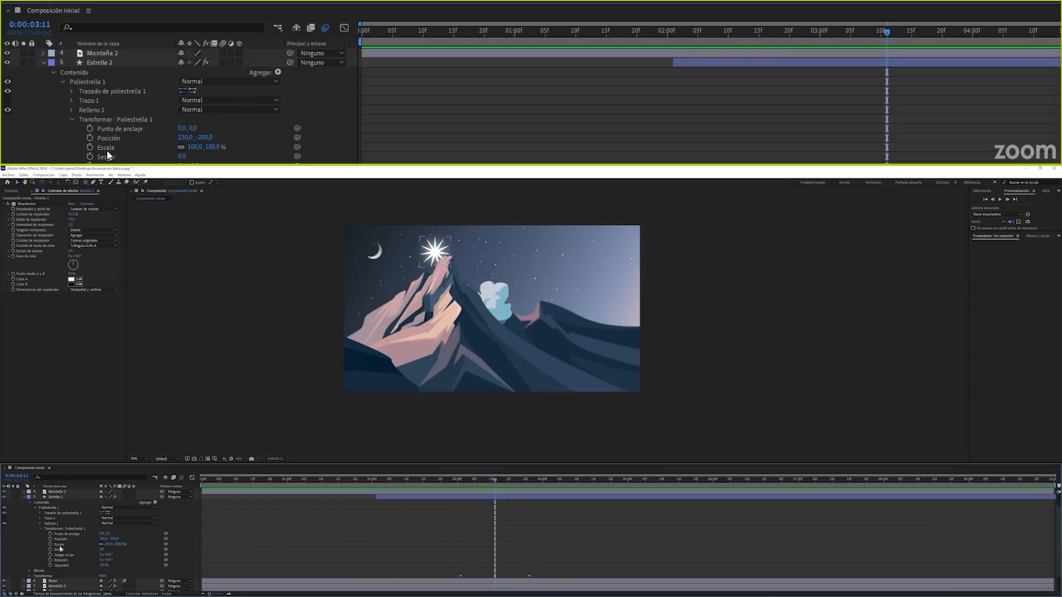
pyautogui.scroll(-1, 67, 547)
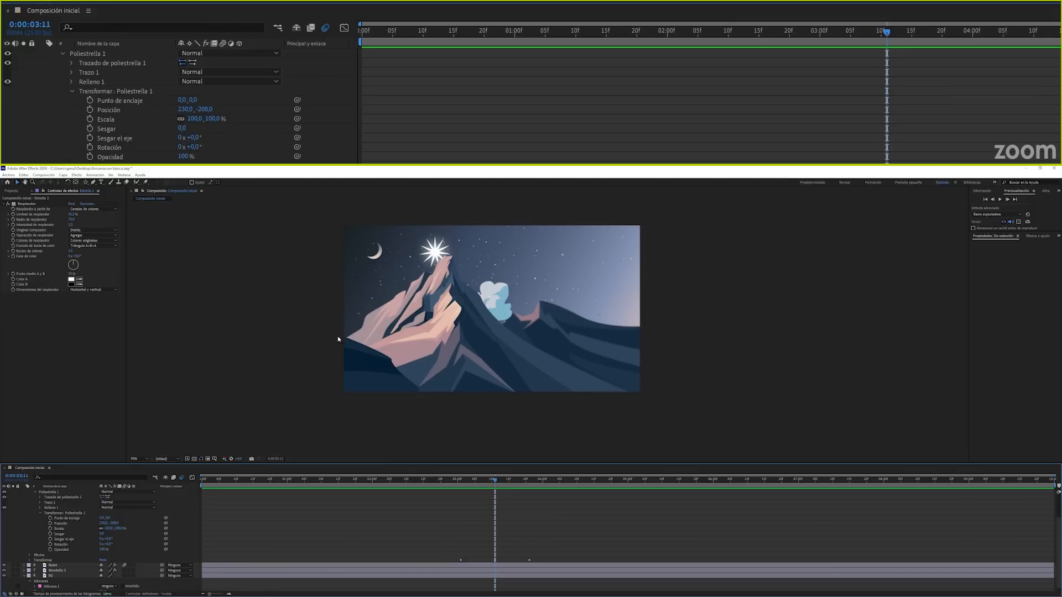
pyautogui.click(100, 91)
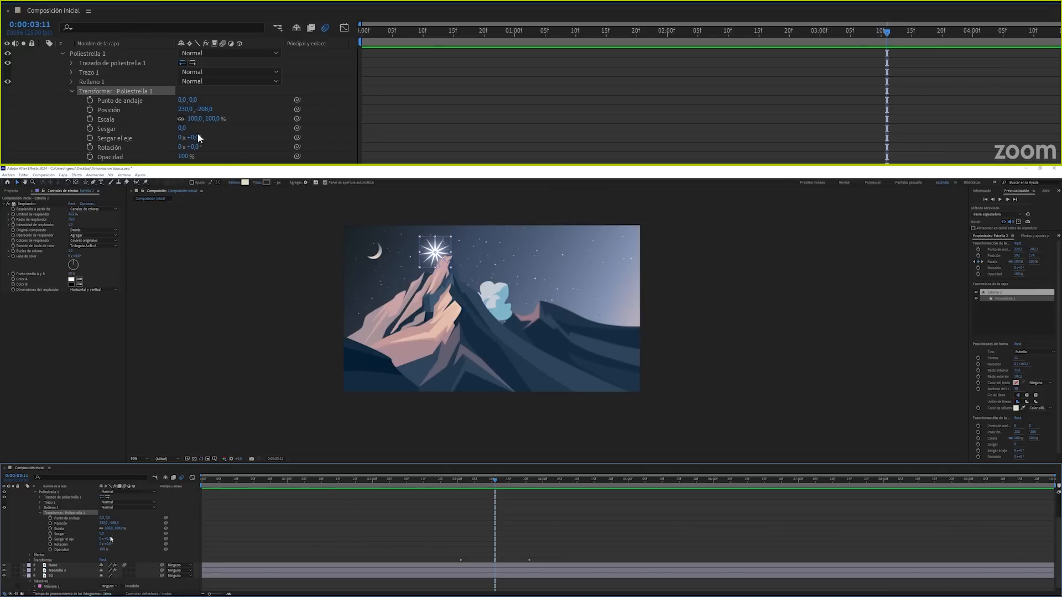
pyautogui.click(59, 528)
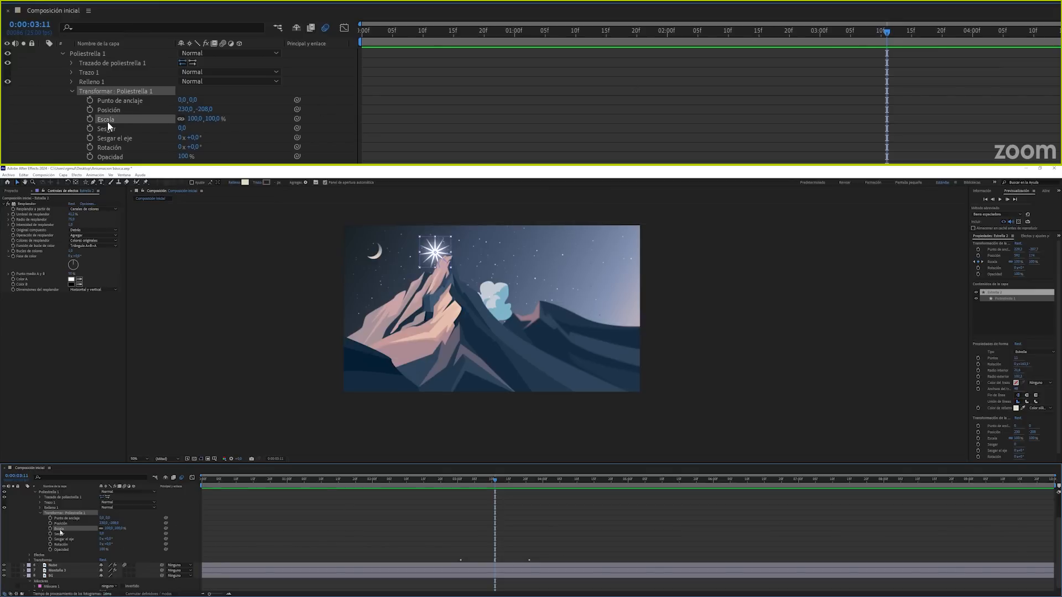
pyautogui.click(107, 529)
pyautogui.write('50')
pyautogui.press('Return')
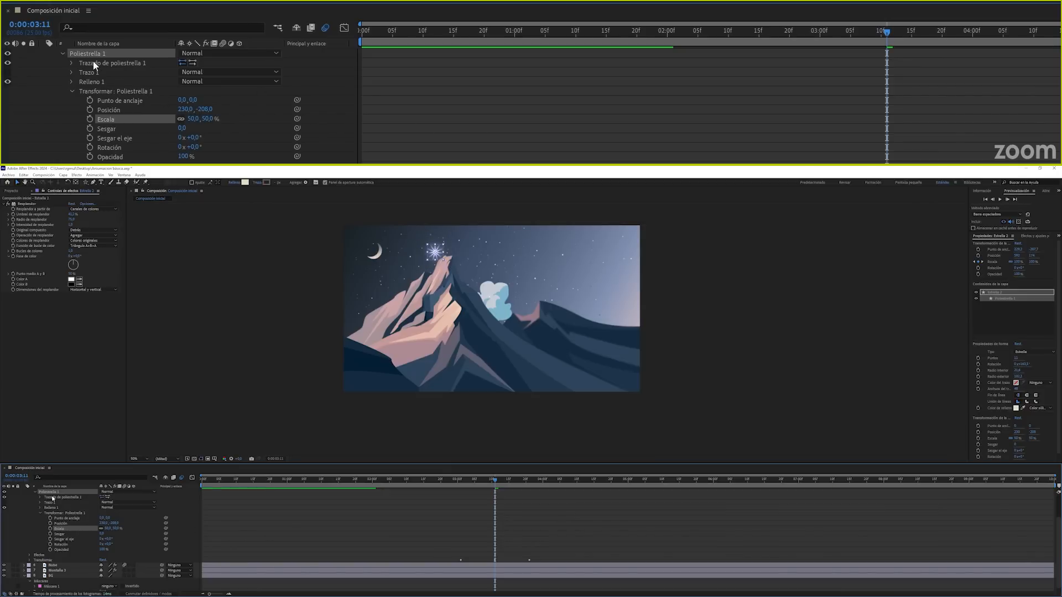
# Play the composition from 0:00:02:23 to check the smaller second star, and deselect everything.
pyautogui.click(450, 480)
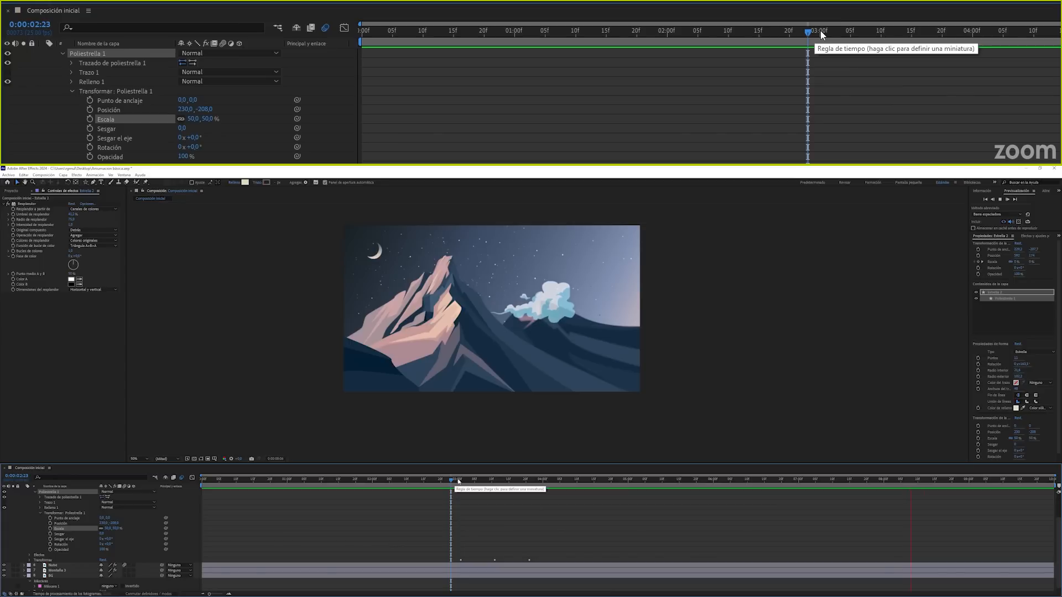
pyautogui.click(820, 31)
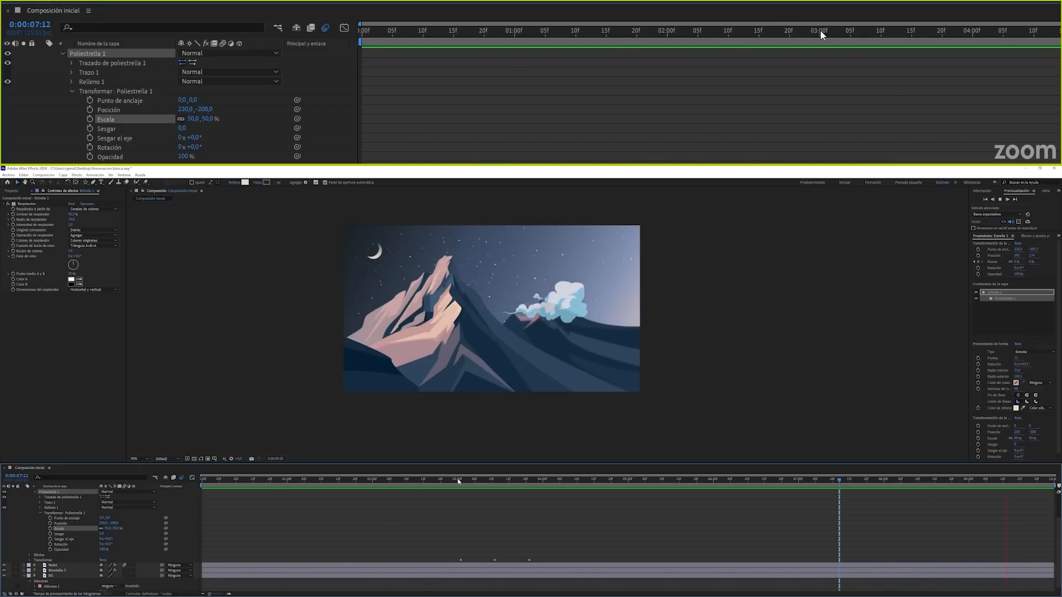
pyautogui.press('space')
pyautogui.hotkey('ctrl', 'shift', 'a')
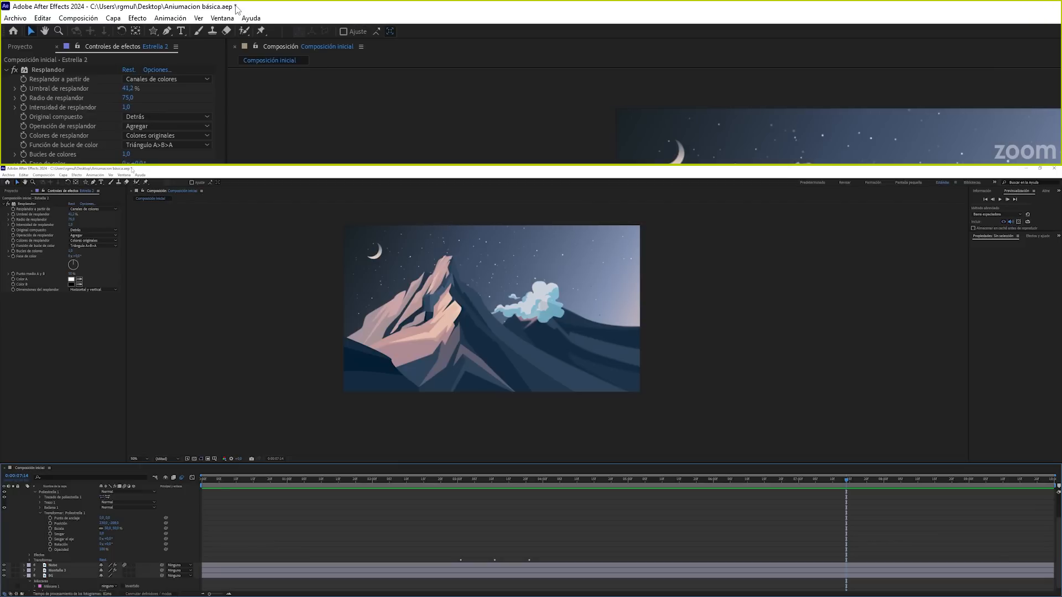
# Save the project Aniumacion básica.aep.
pyautogui.click(17, 18)
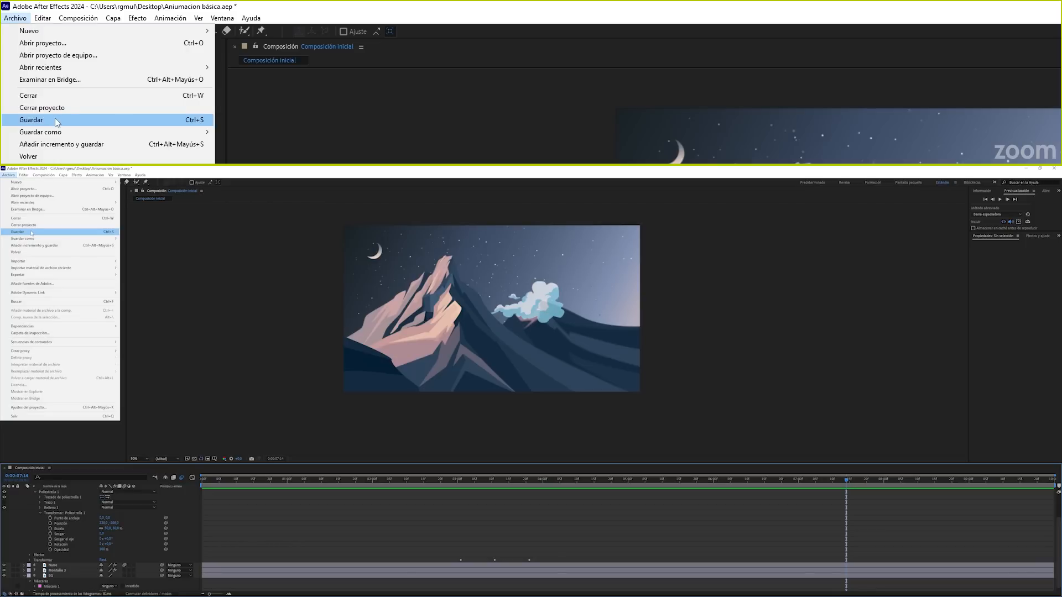
pyautogui.hotkey('ctrl', 's')
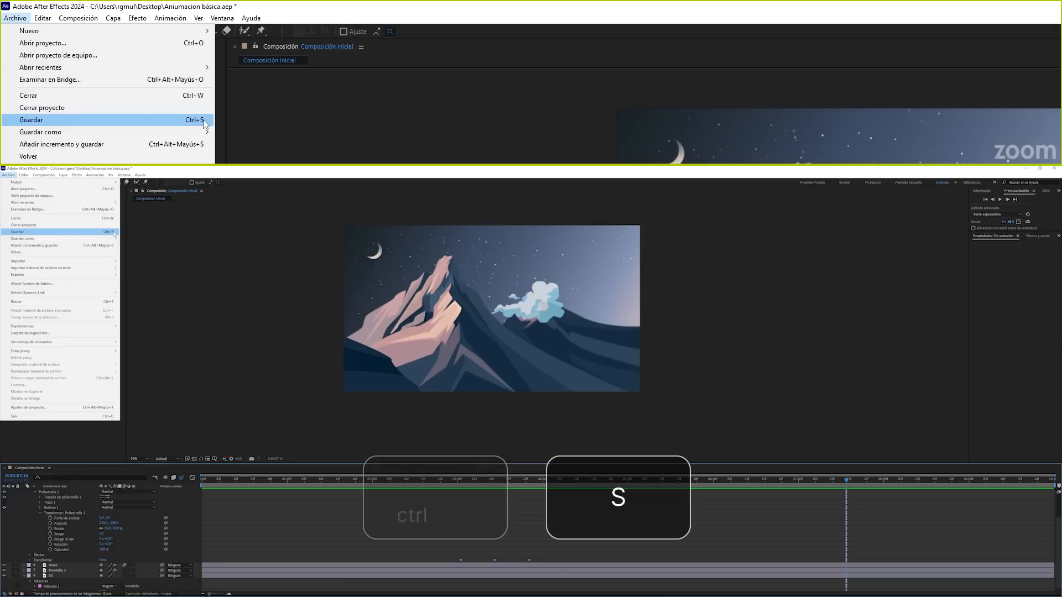
pyautogui.click(163, 126)
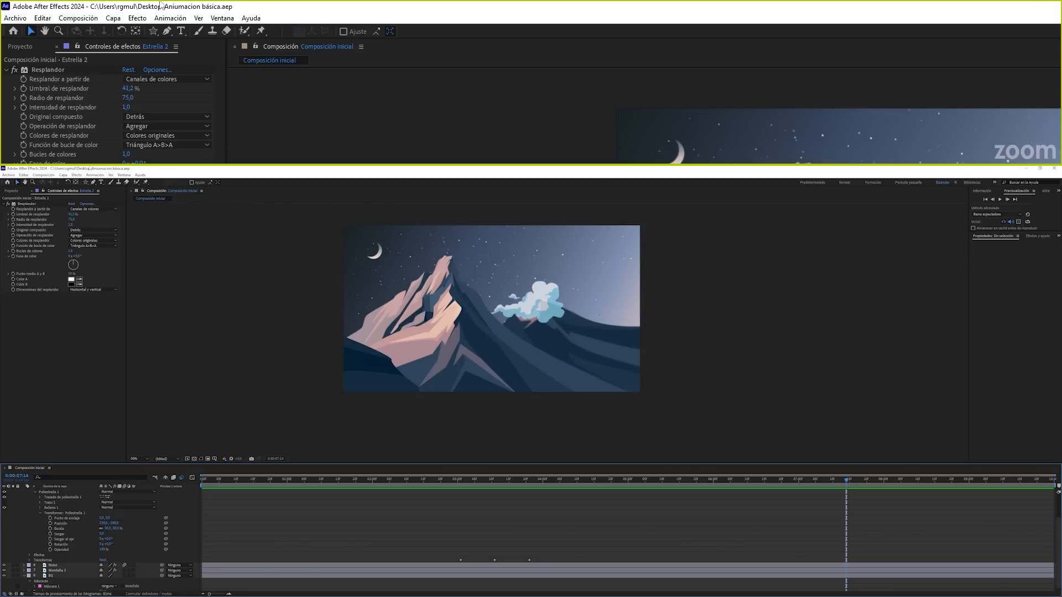
# Review the Guardado automático preferences for the save interval and location, and accept them.
pyautogui.click(24, 175)
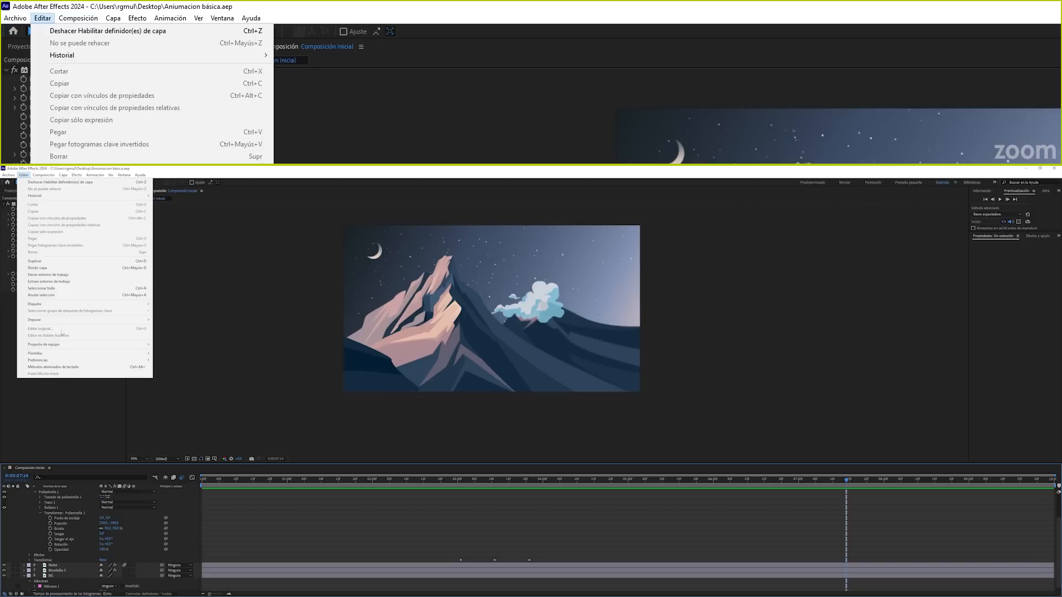
pyautogui.moveTo(64, 363)
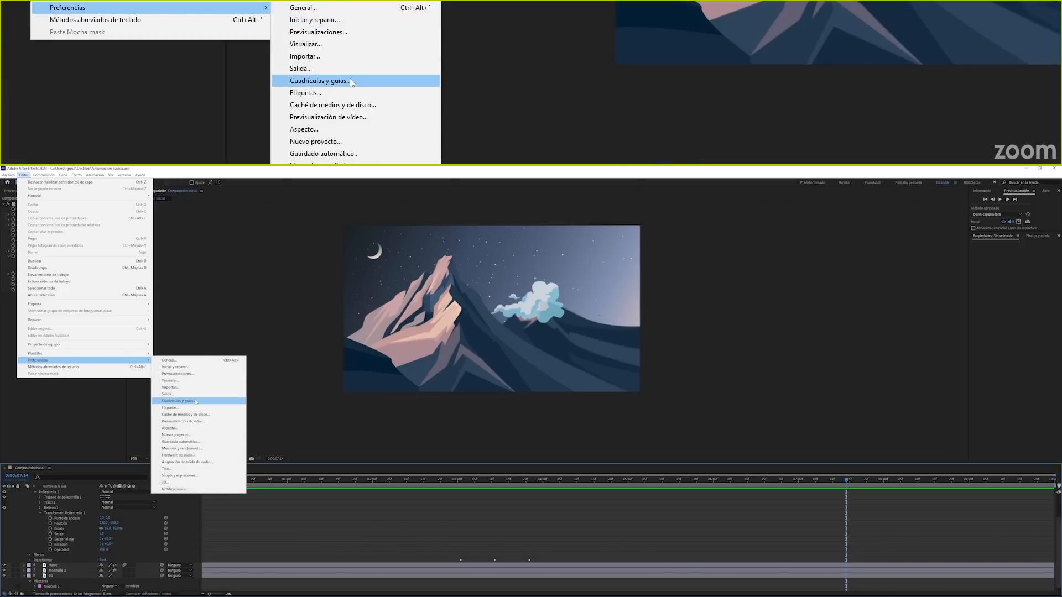
pyautogui.click(189, 443)
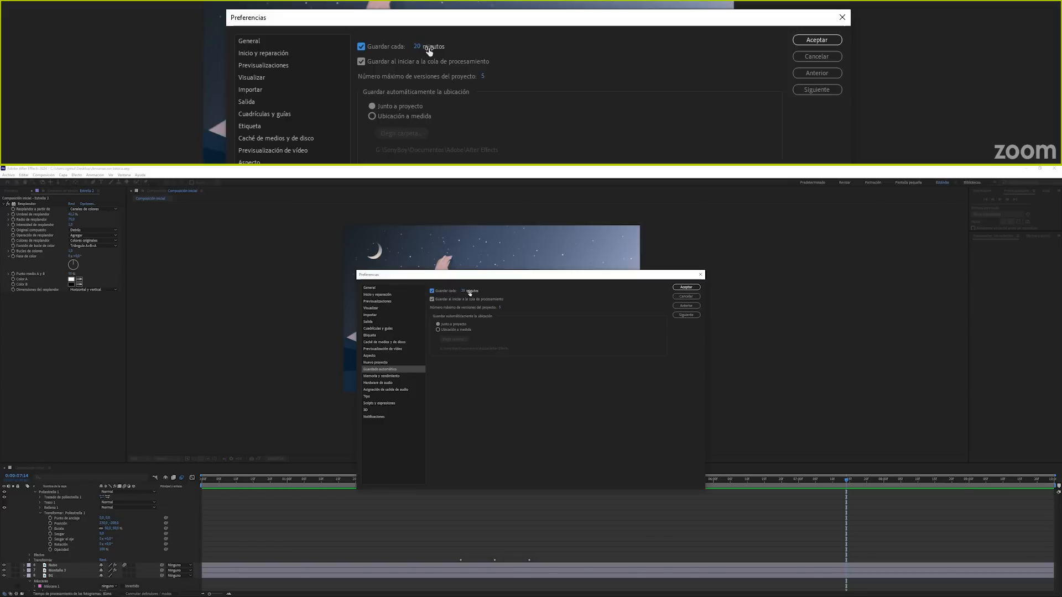
pyautogui.click(811, 42)
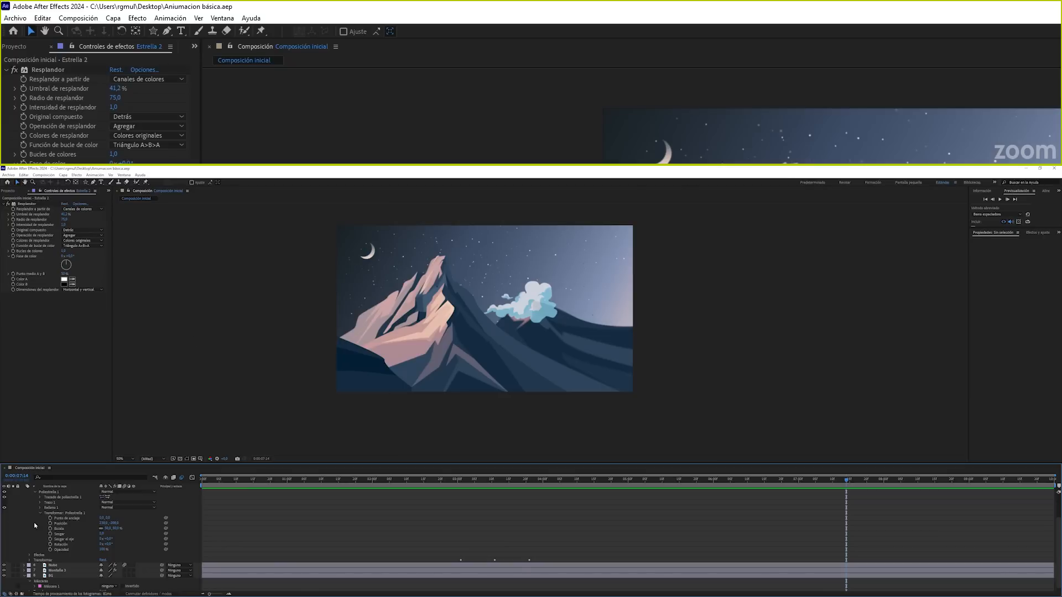
# Collapse the Estrella 2 layer and add a text layer reading "masterclass" starting over the tall mountain.
pyautogui.scroll(3, 33, 524)
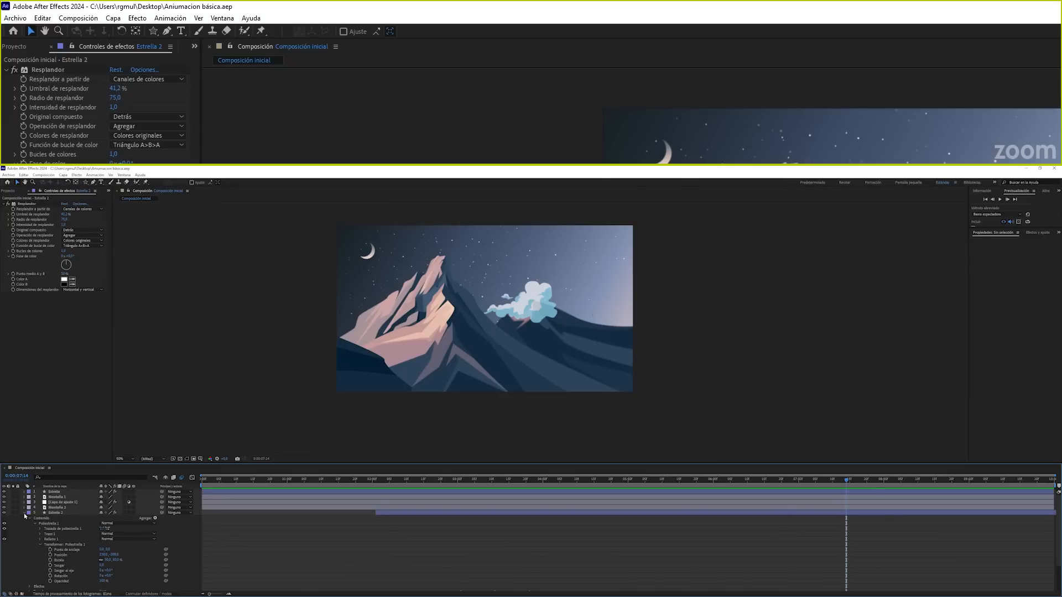
pyautogui.click(24, 514)
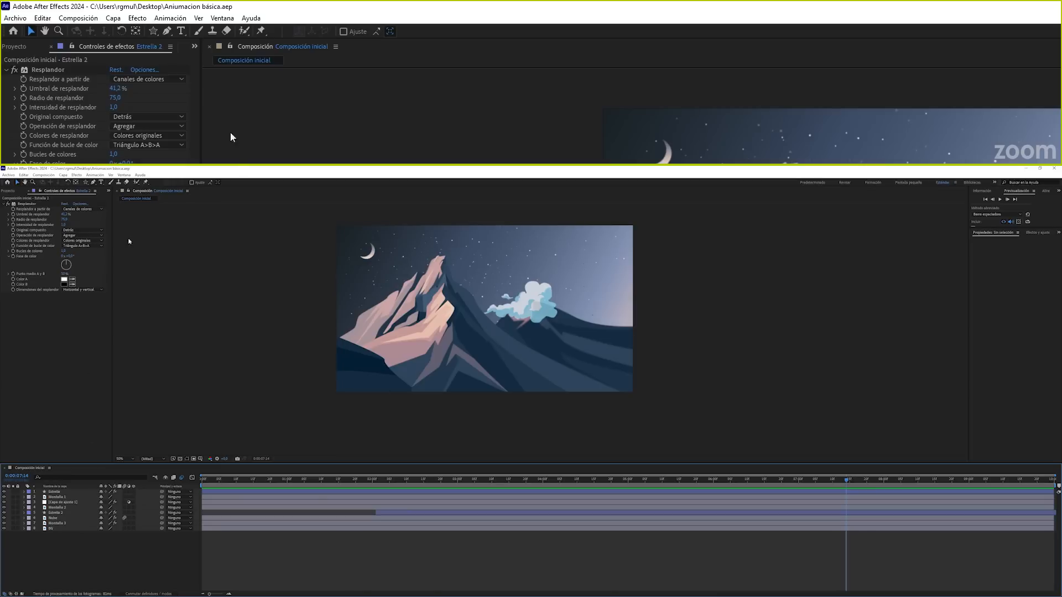
pyautogui.click(182, 31)
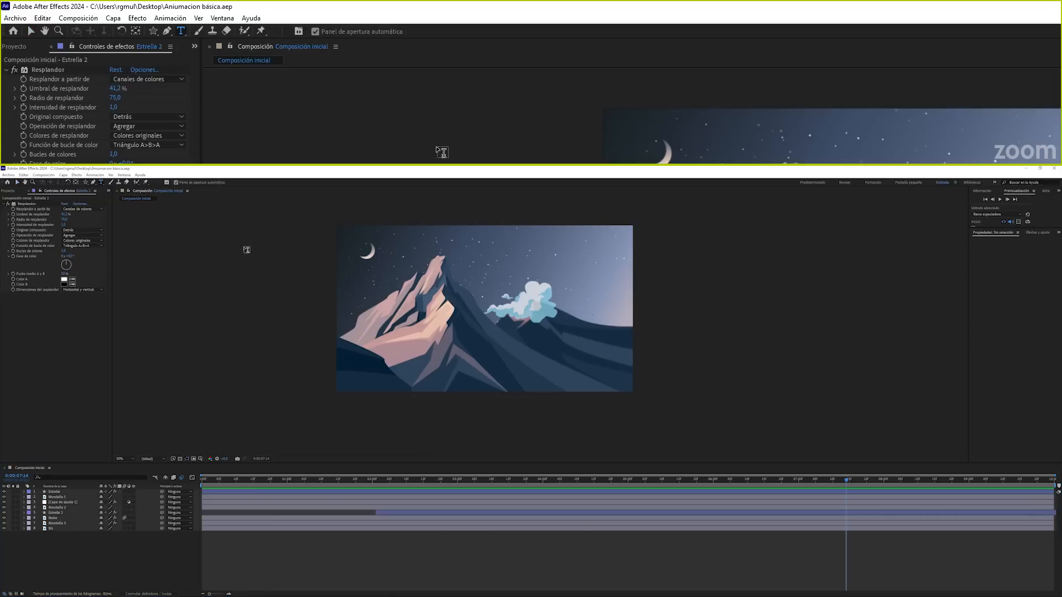
pyautogui.click(421, 314)
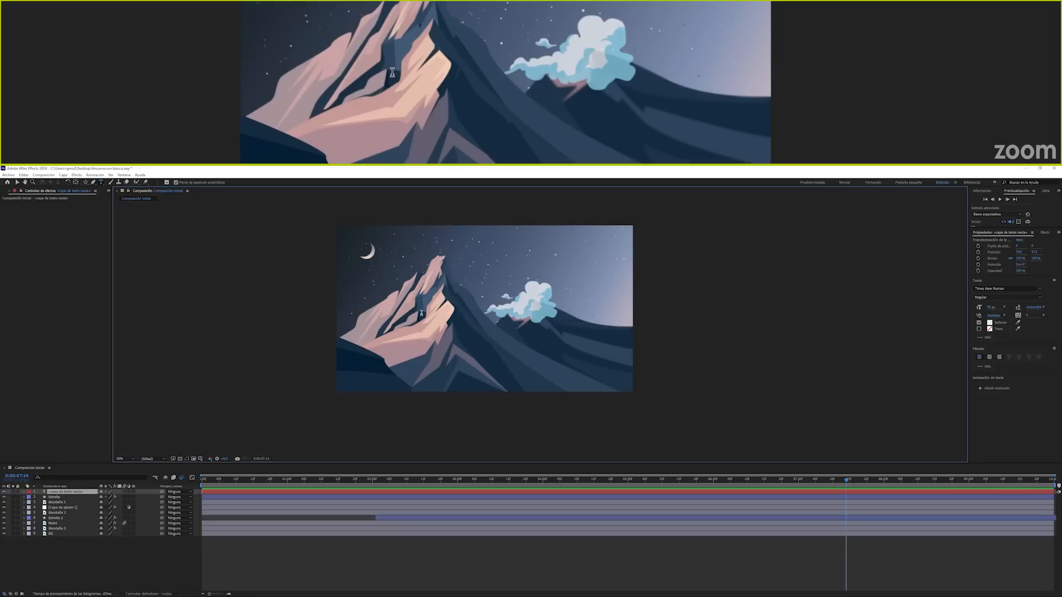
pyautogui.write('mas')
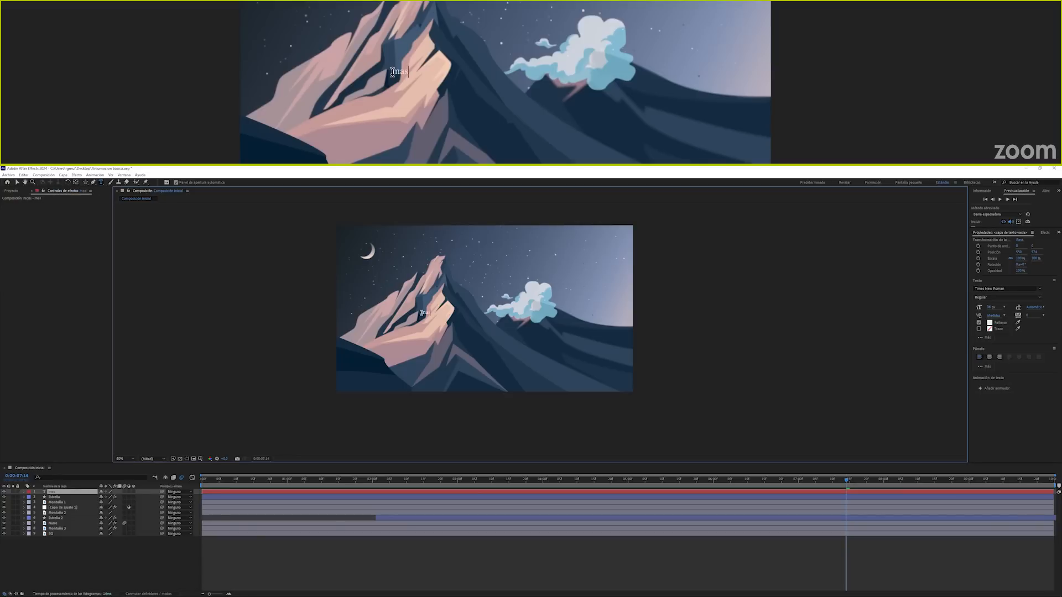
pyautogui.write('terclass')
# Set the whole "masterclass" text in the Sigmar One font at 87 px.
pyautogui.moveTo(440, 72); pyautogui.dragTo(378, 72)
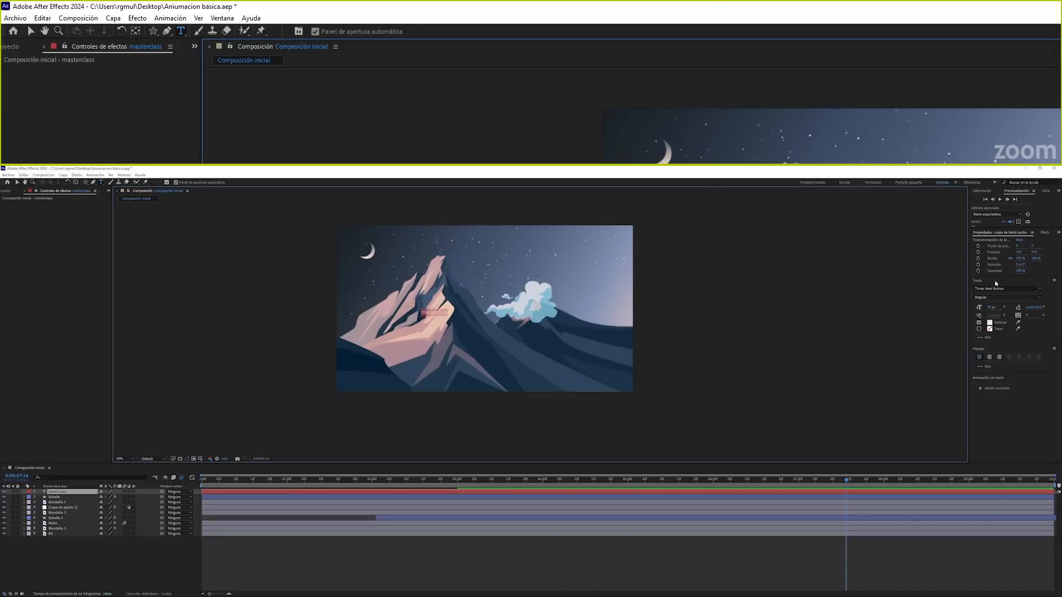
pyautogui.click(124, 175)
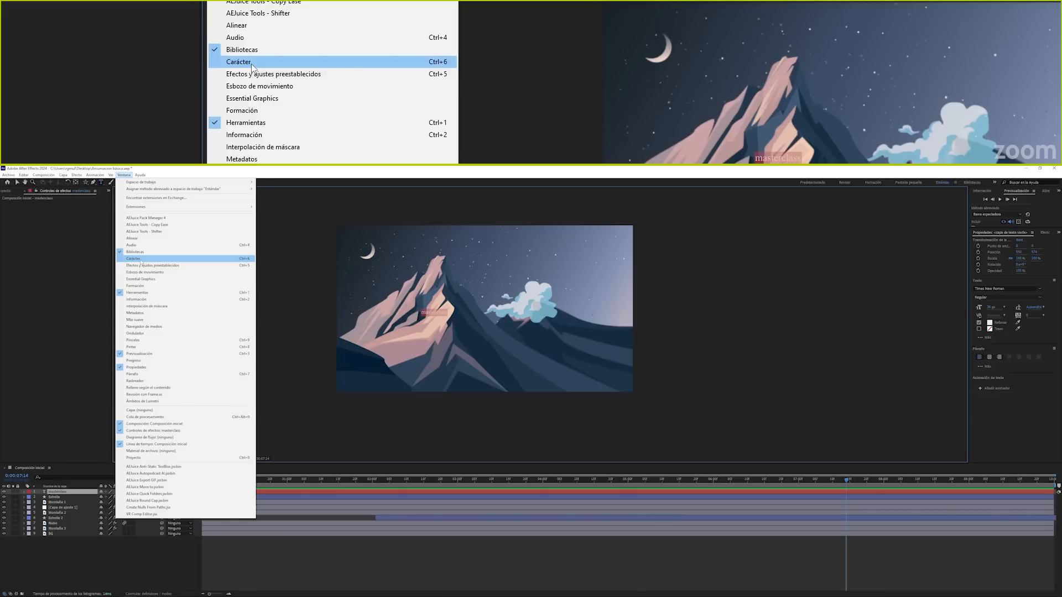
pyautogui.click(141, 259)
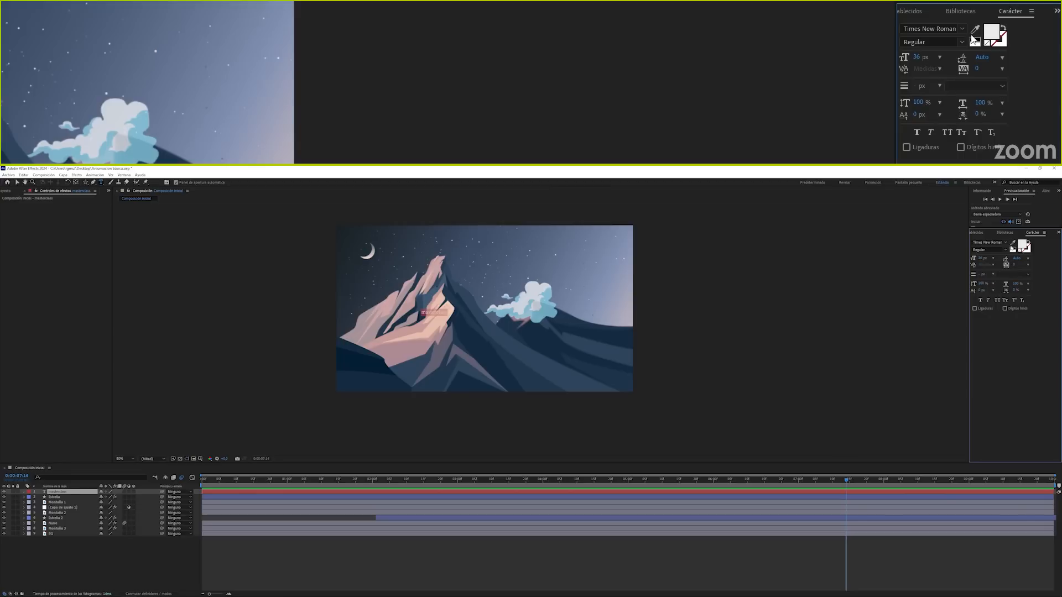
pyautogui.click(1006, 245)
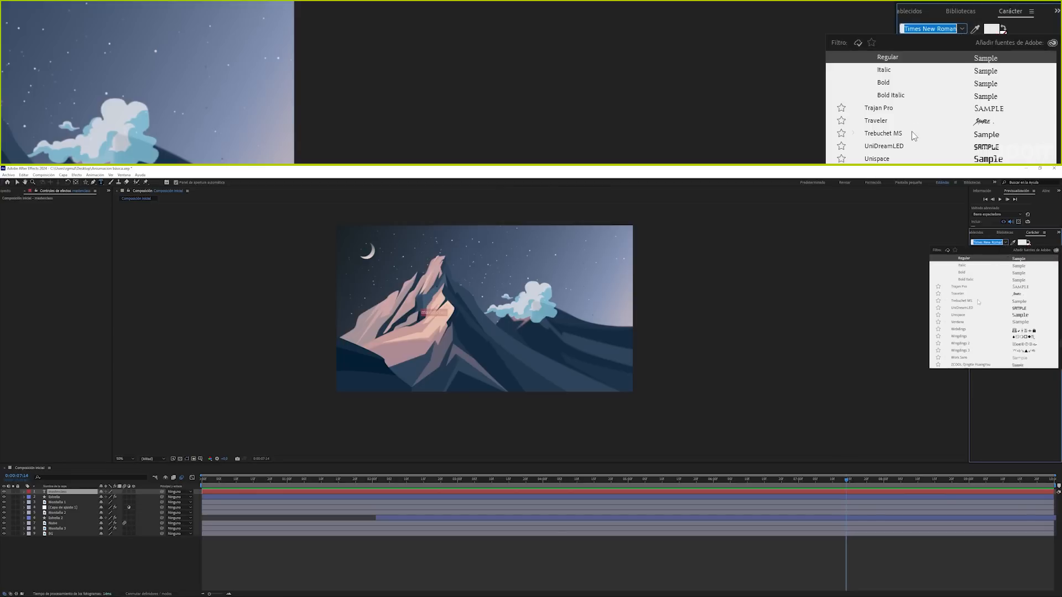
pyautogui.scroll(5, 978, 302)
pyautogui.click(963, 288)
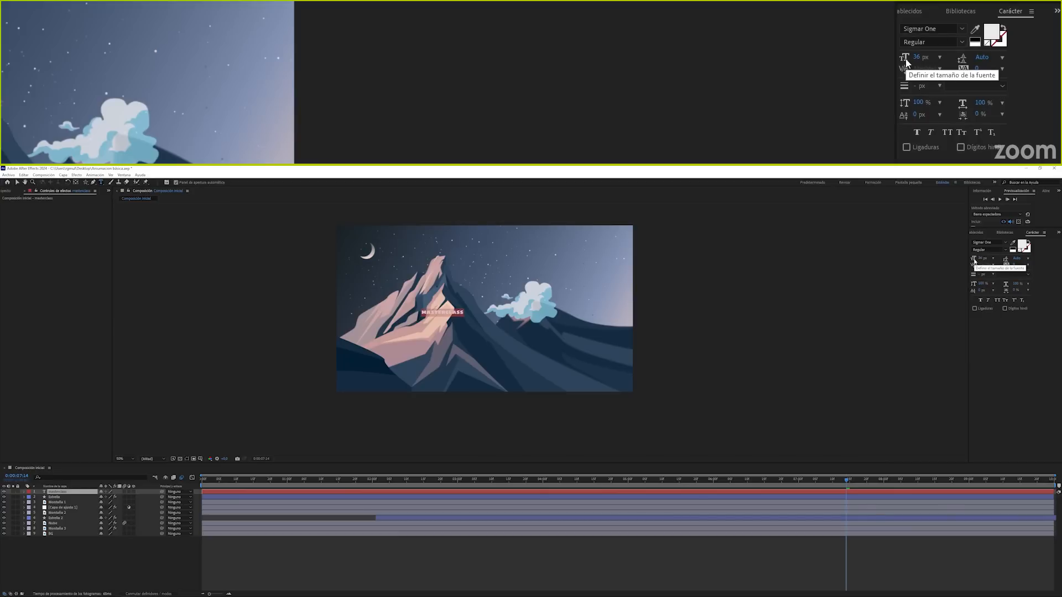
pyautogui.moveTo(973, 261); pyautogui.dragTo(1000, 259)
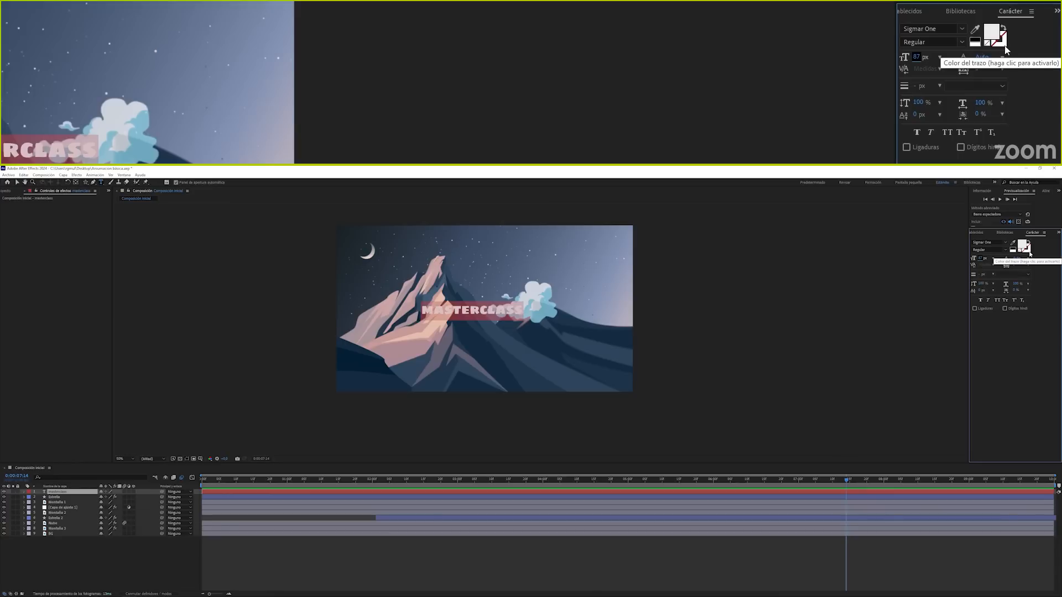
# Give the "masterclass" text a dark blue stroke sampled from the foreground mountain and increase the stroke width.
pyautogui.click(1006, 49)
pyautogui.click(1026, 249)
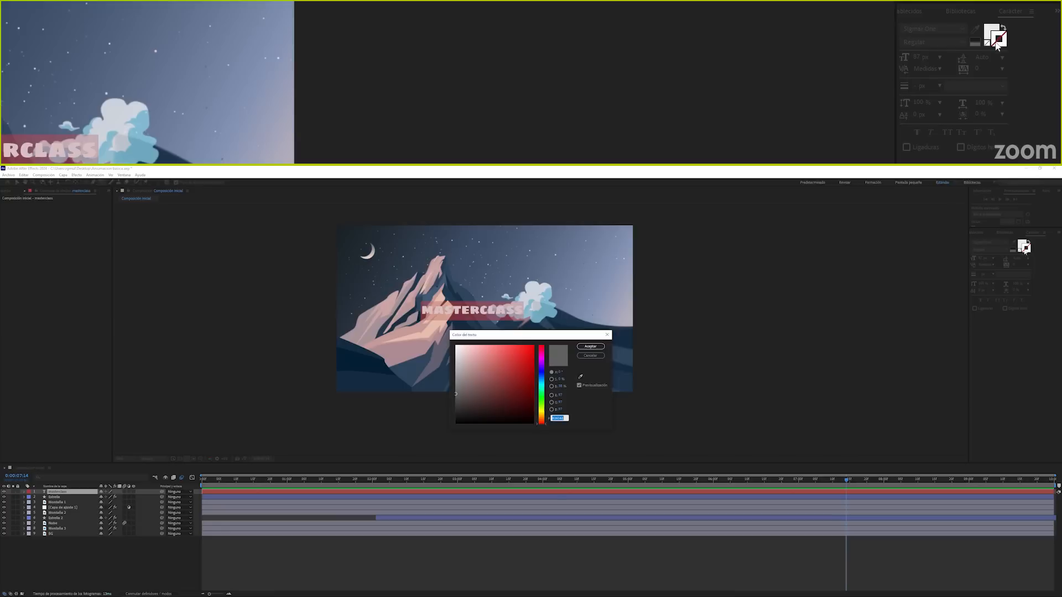
pyautogui.click(543, 385)
pyautogui.moveTo(544, 387); pyautogui.dragTo(543, 380)
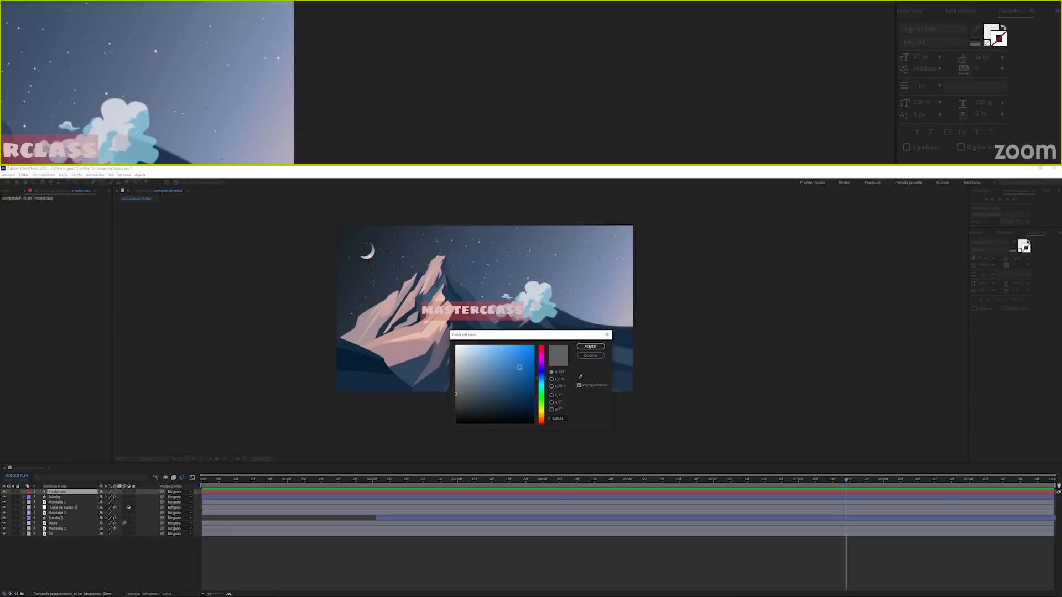
pyautogui.click(583, 377)
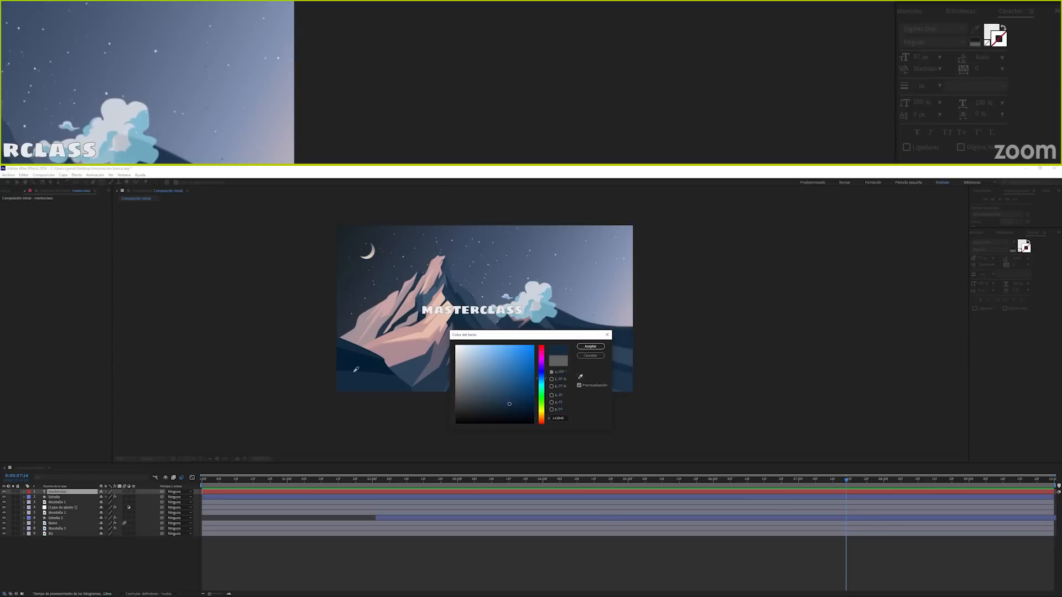
pyautogui.click(354, 346)
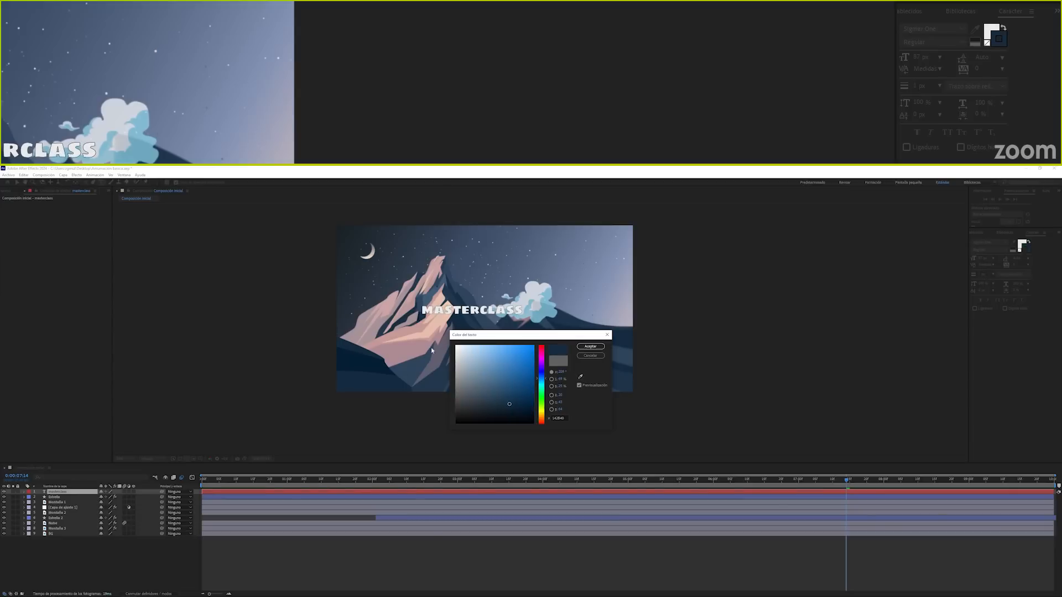
pyautogui.click(590, 347)
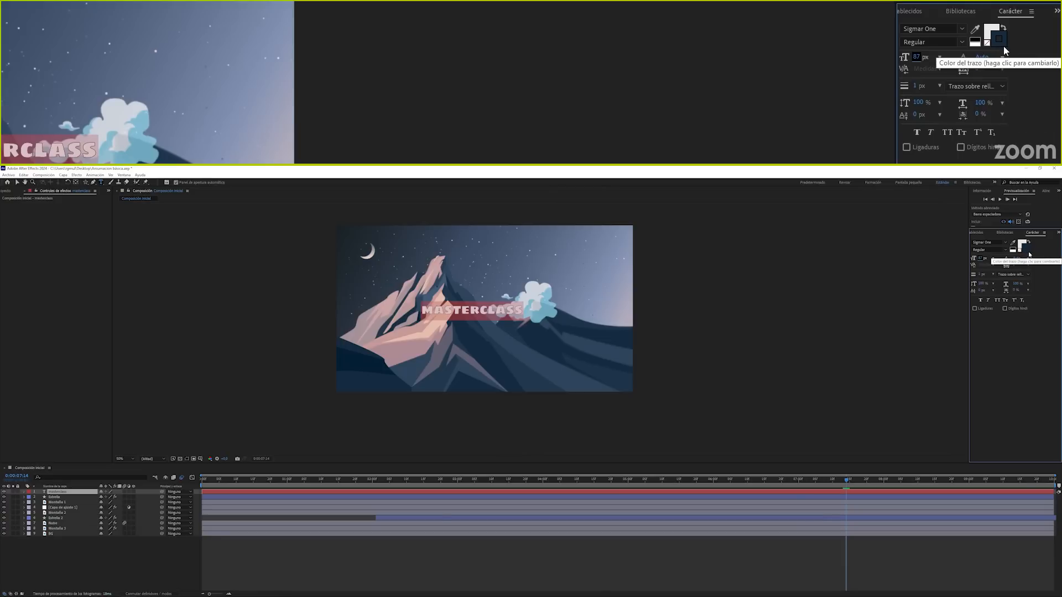
pyautogui.click(915, 87)
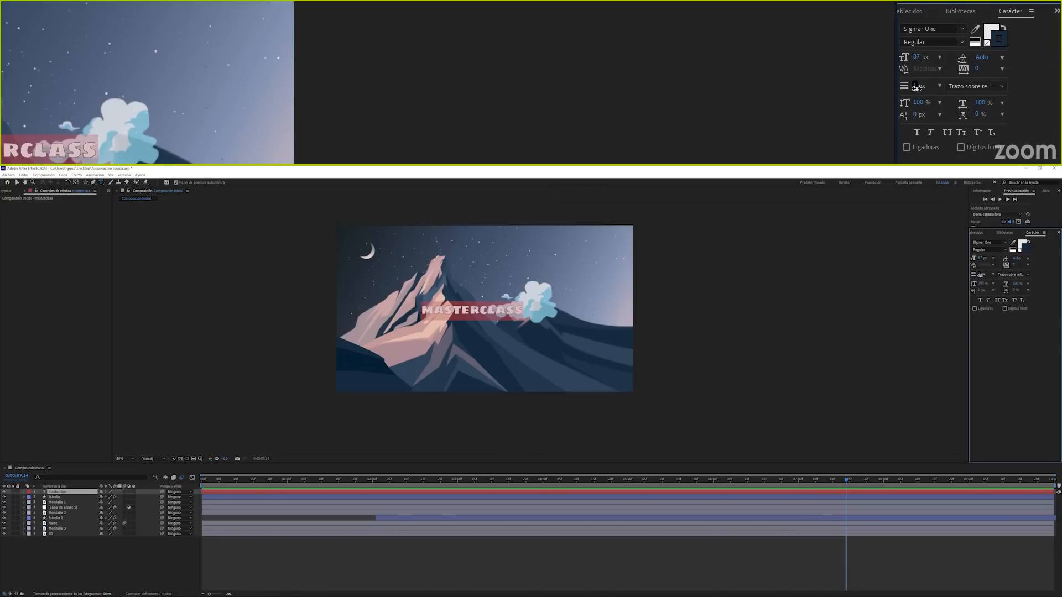
pyautogui.moveTo(980, 275); pyautogui.dragTo(983, 275)
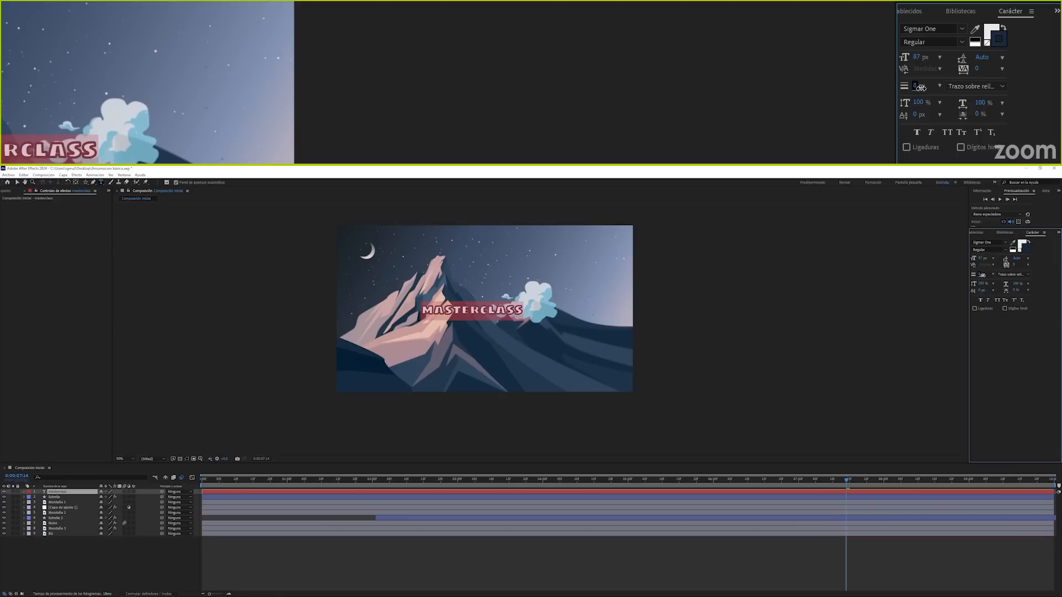
# Place the "masterclass" text's fill over its stroke with Relleno sobre trazo and set the stroke width to 18 px.
pyautogui.moveTo(983, 275); pyautogui.dragTo(981, 275)
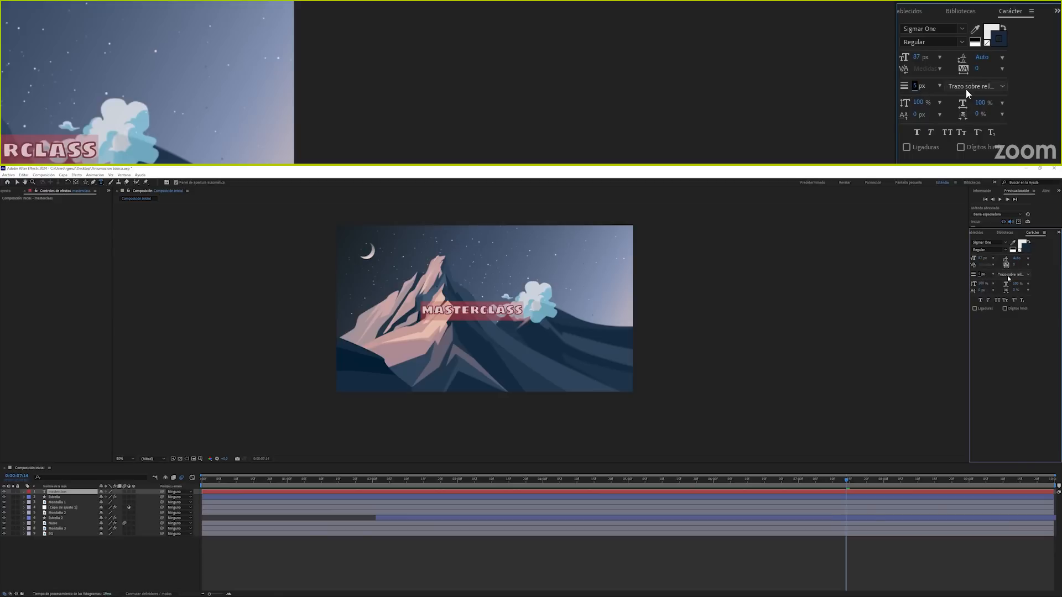
pyautogui.click(1027, 275)
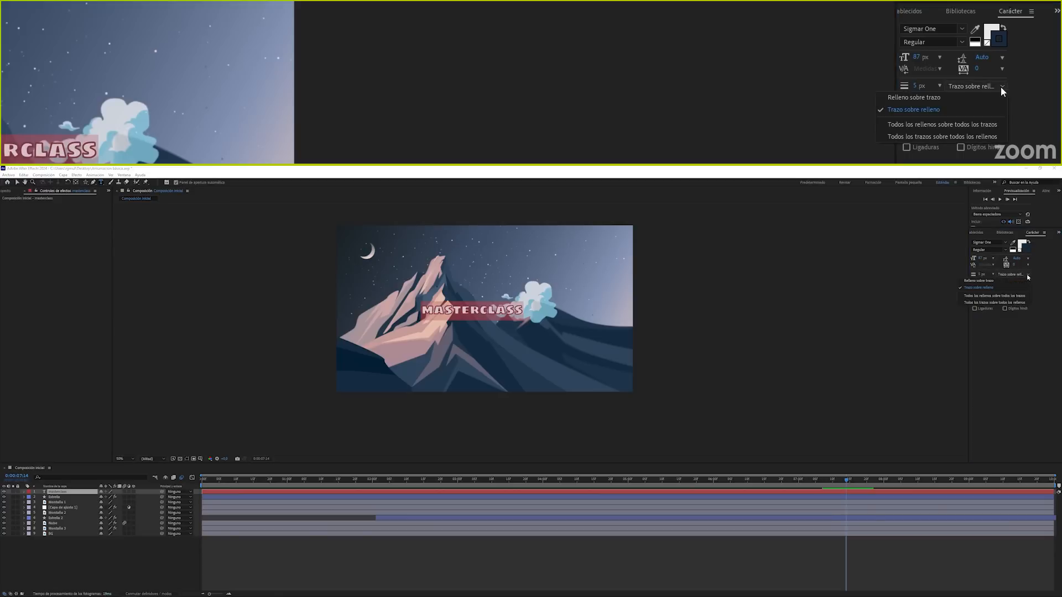
pyautogui.click(983, 281)
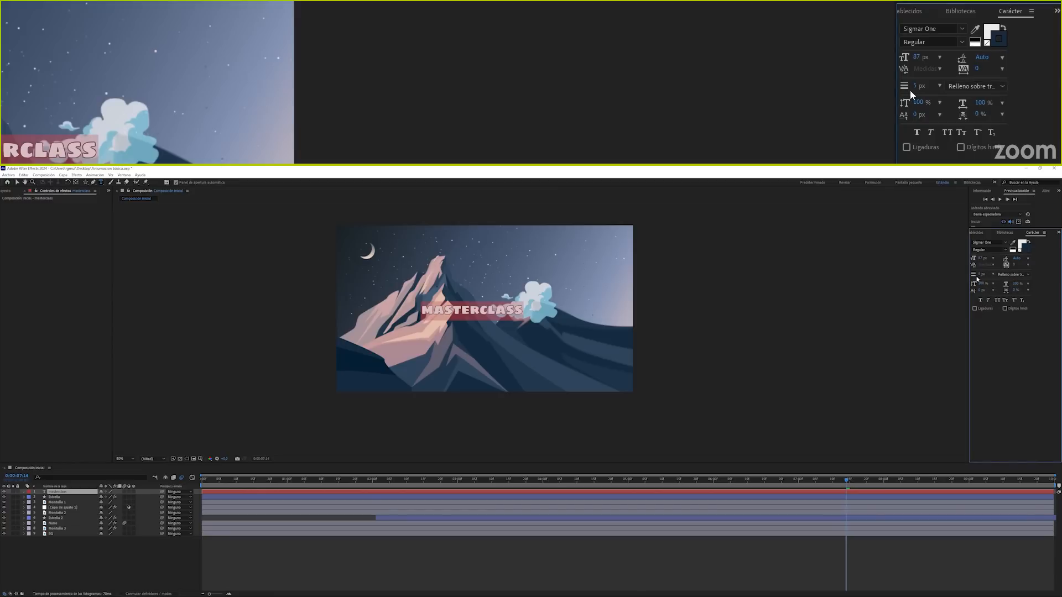
pyautogui.moveTo(980, 275); pyautogui.dragTo(984, 273)
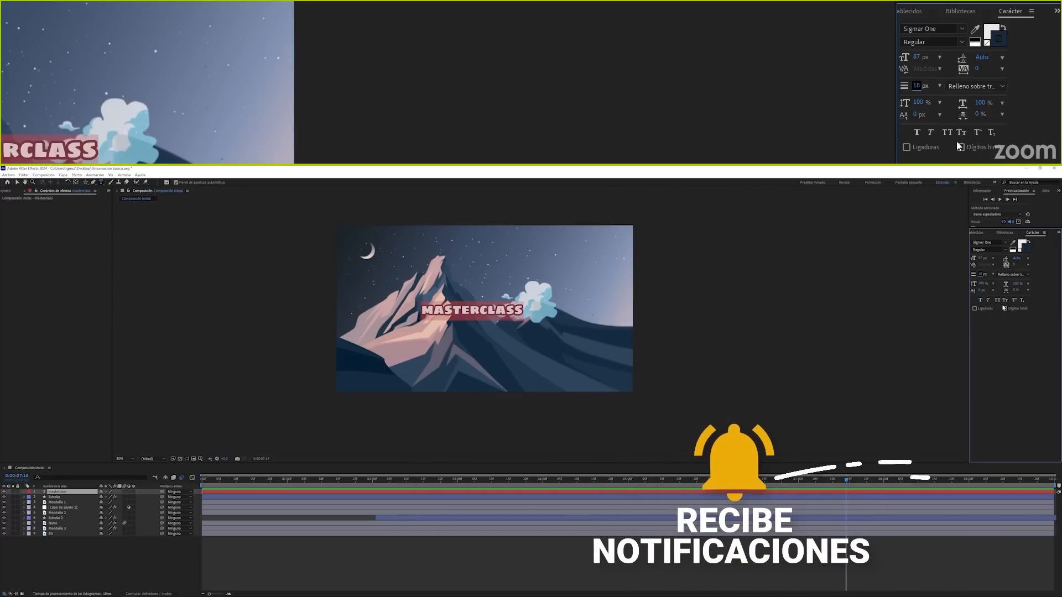
# Move the "masterclass" text slightly right toward the middle of the scene, to about position 606, 574.
pyautogui.click(17, 182)
pyautogui.click(457, 313)
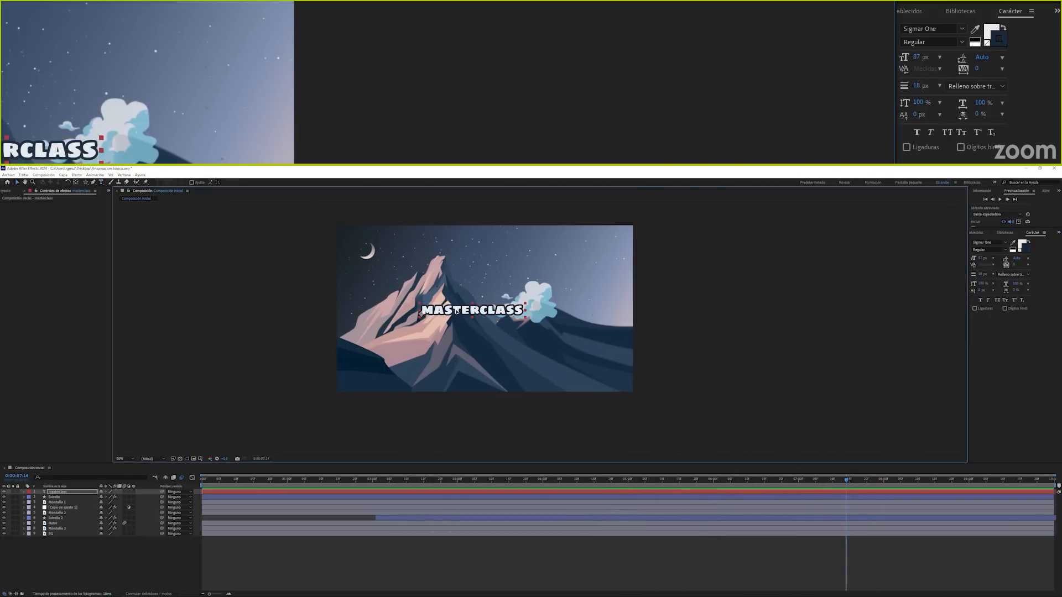
pyautogui.moveTo(457, 313); pyautogui.dragTo(466, 312)
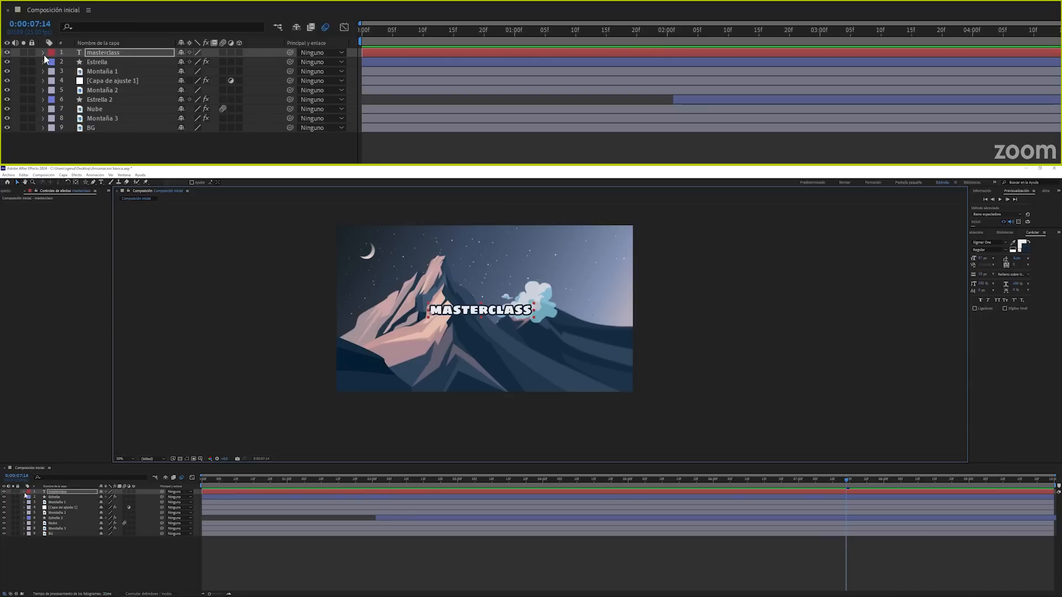
# Expand the Transformar properties of the masterclass layer and review its anchor point, scale and rotation.
pyautogui.click(24, 492)
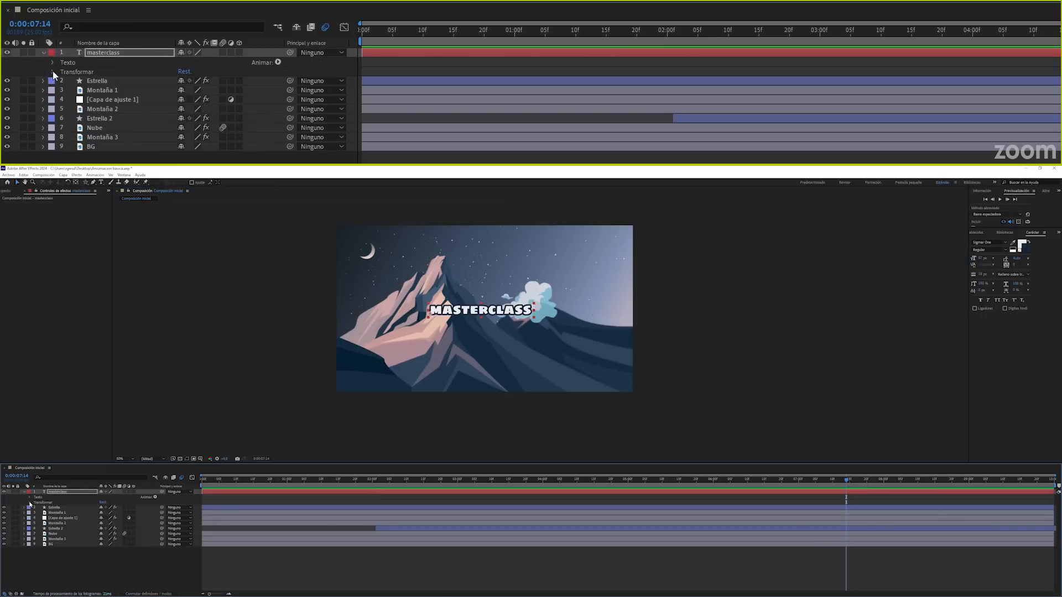
pyautogui.click(29, 502)
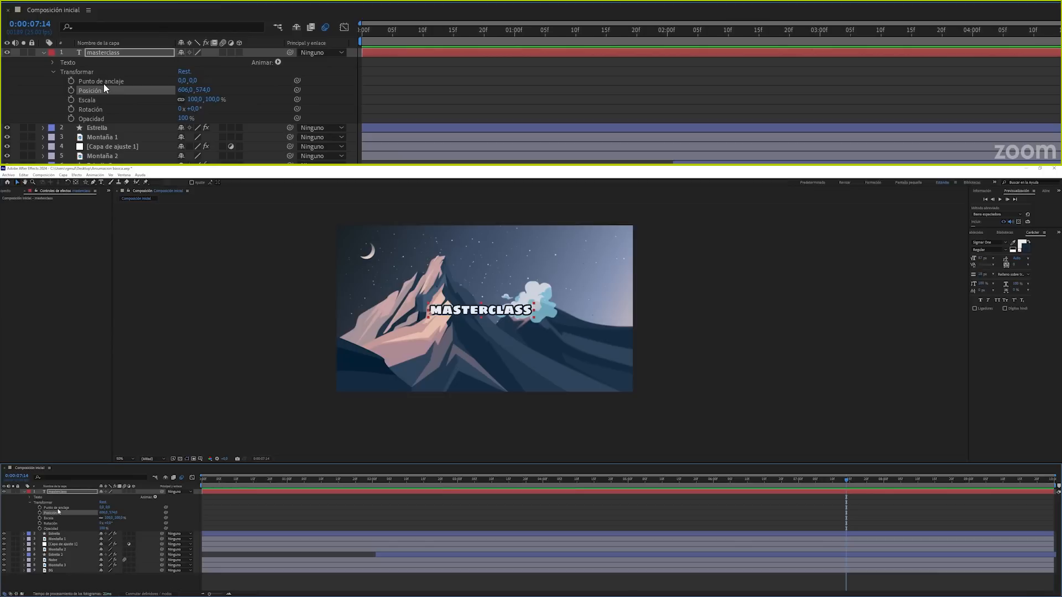
pyautogui.click(57, 507)
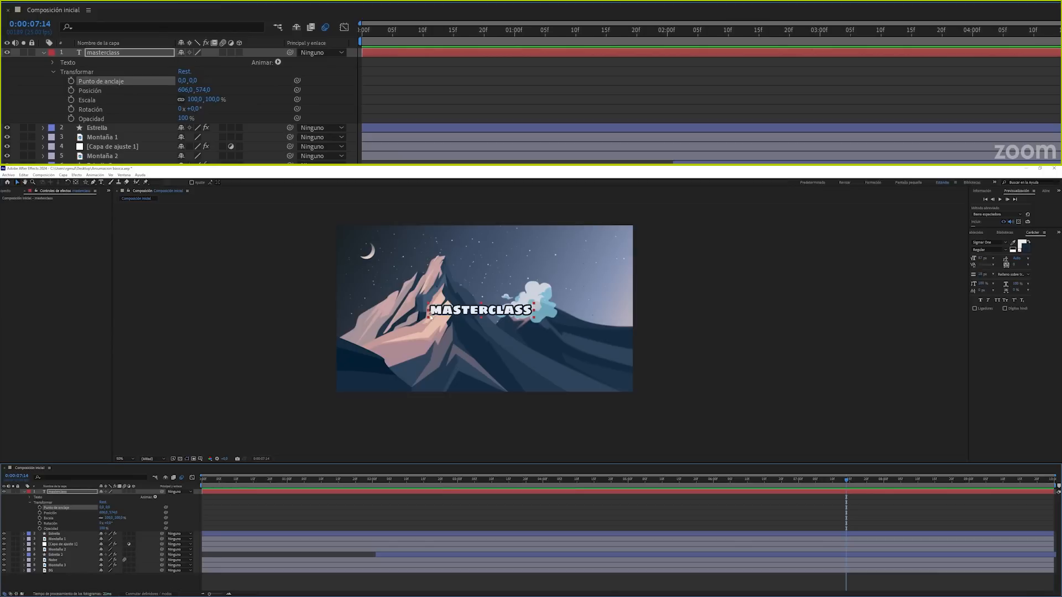
pyautogui.click(51, 518)
pyautogui.click(50, 524)
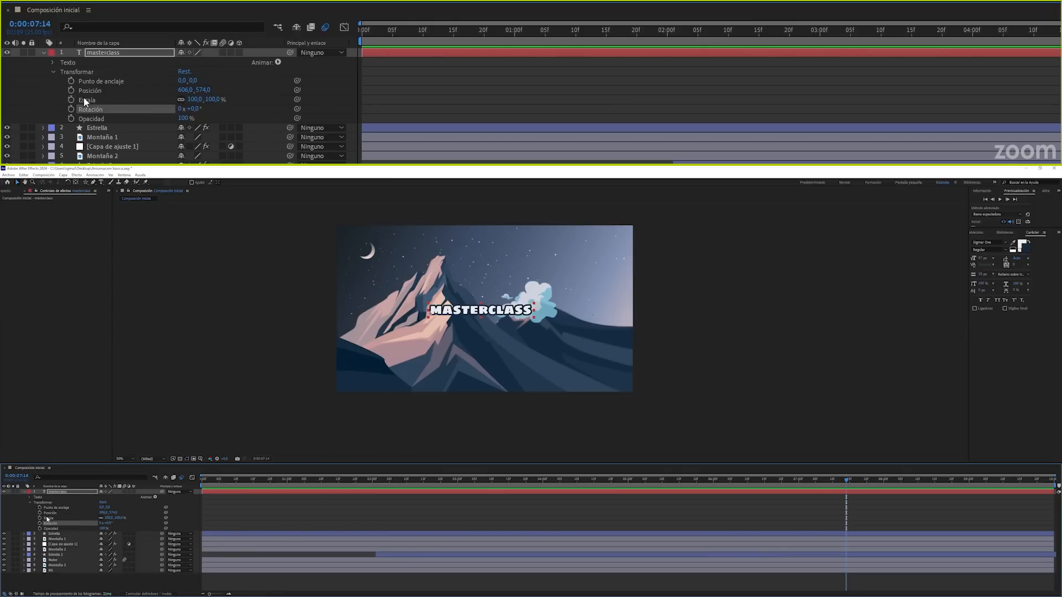
# Try scaling and rotating the "masterclass" text around its original anchor point, undoing each change.
pyautogui.click(49, 519)
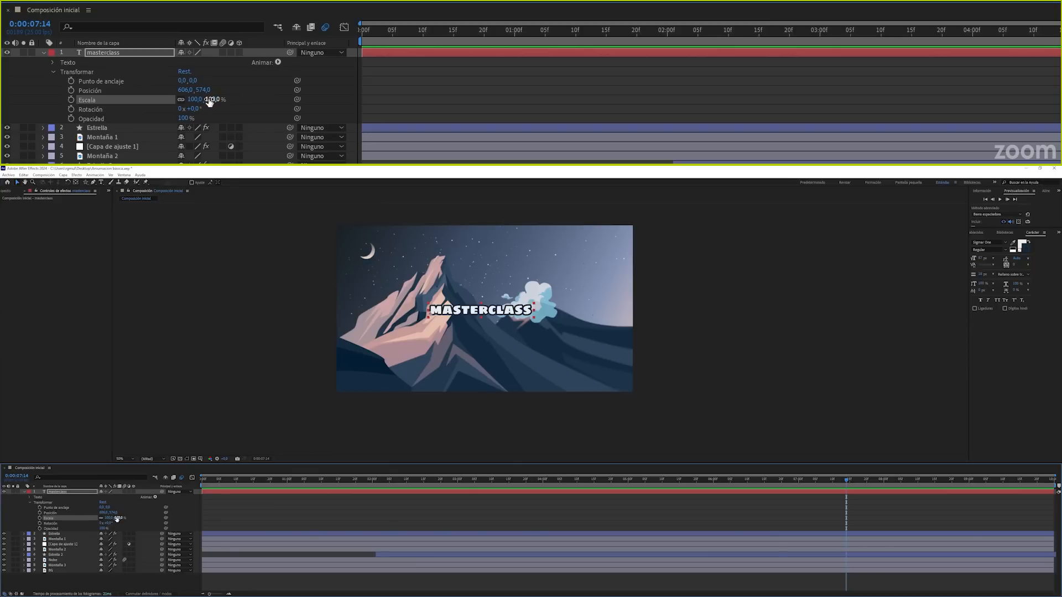
pyautogui.moveTo(111, 518); pyautogui.dragTo(143, 520)
pyautogui.hotkey('ctrl', 'z')
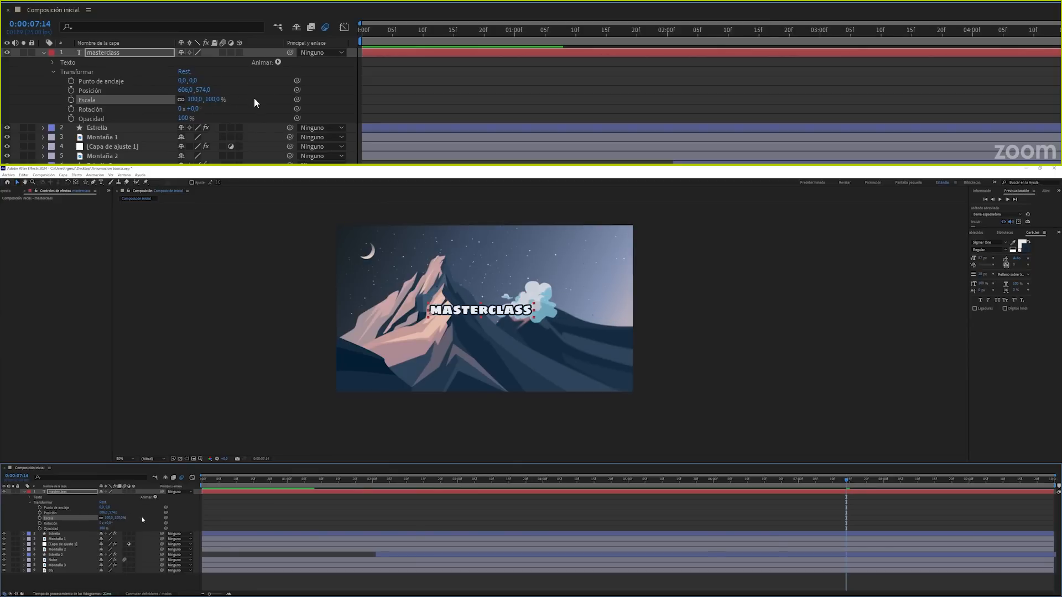
pyautogui.click(96, 110)
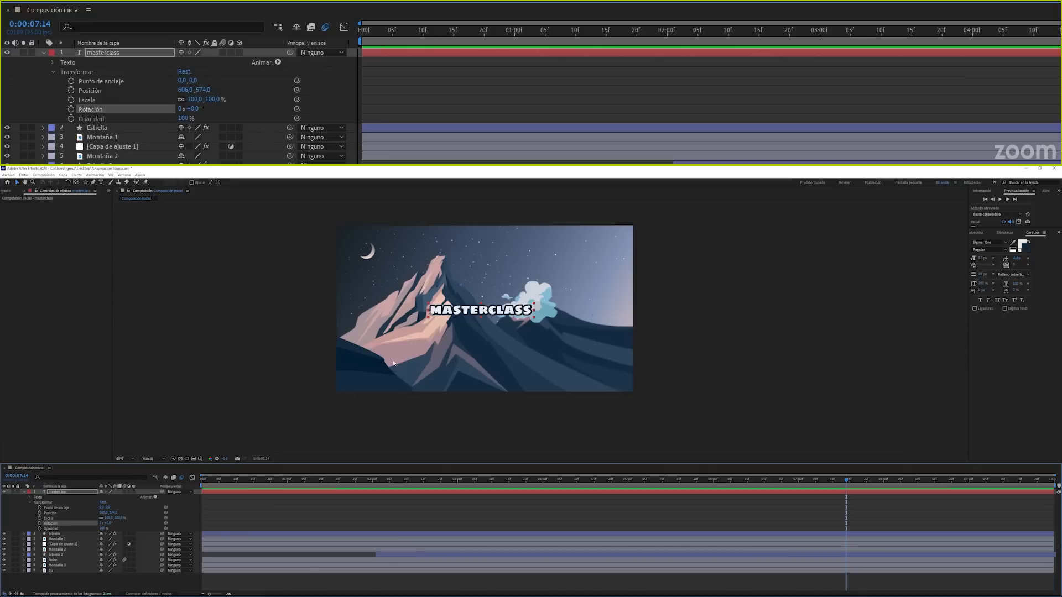
pyautogui.moveTo(191, 108); pyautogui.dragTo(208, 108)
pyautogui.hotkey('ctrl', 'z')
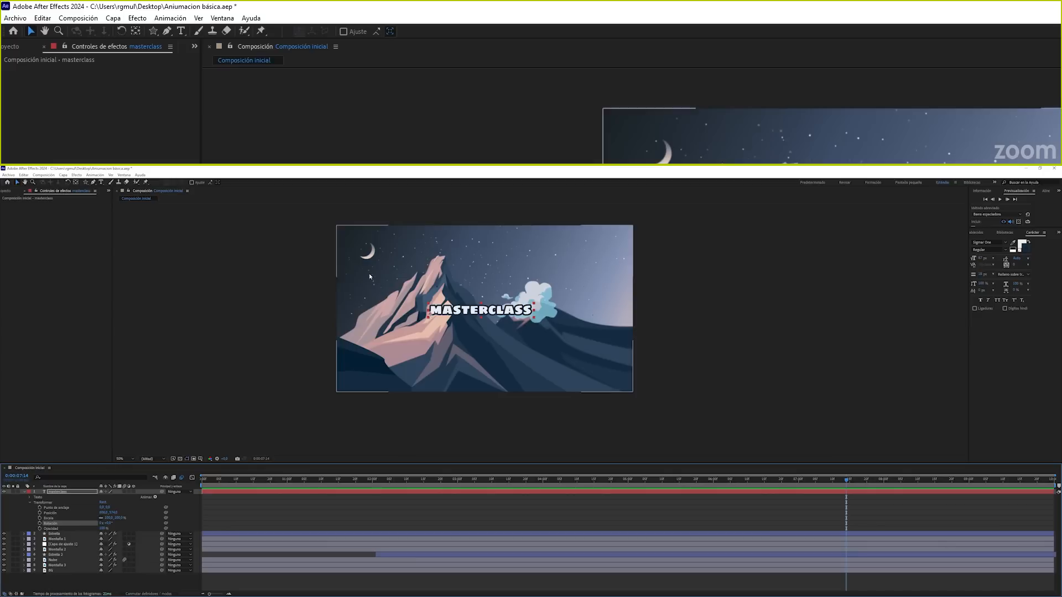
# Move the anchor point to the centre of the "masterclass" text and set the layer's scale to 98%.
pyautogui.click(133, 33)
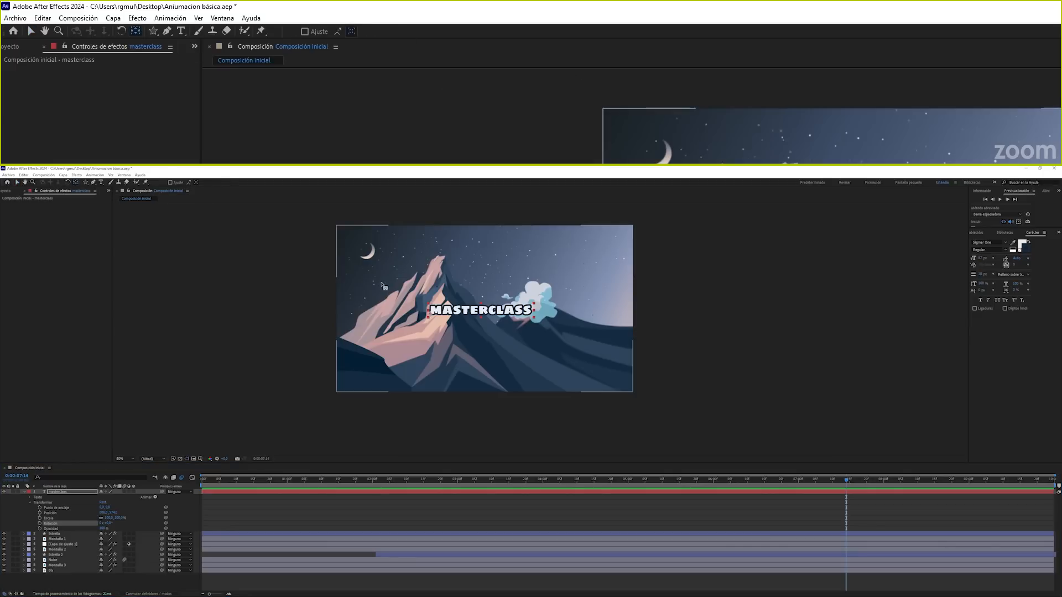
pyautogui.moveTo(434, 317); pyautogui.dragTo(482, 313)
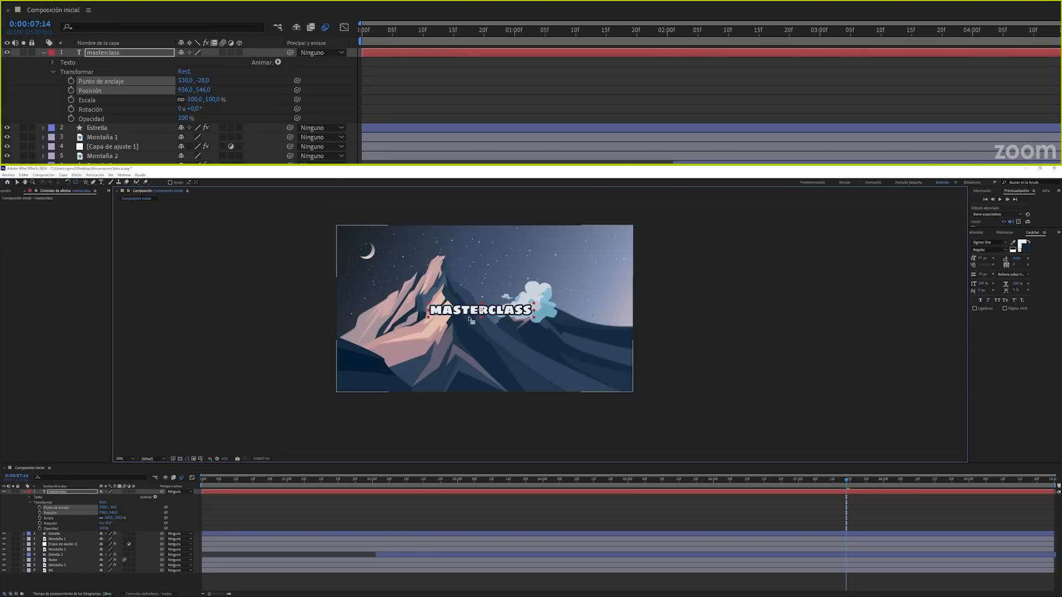
pyautogui.click(51, 519)
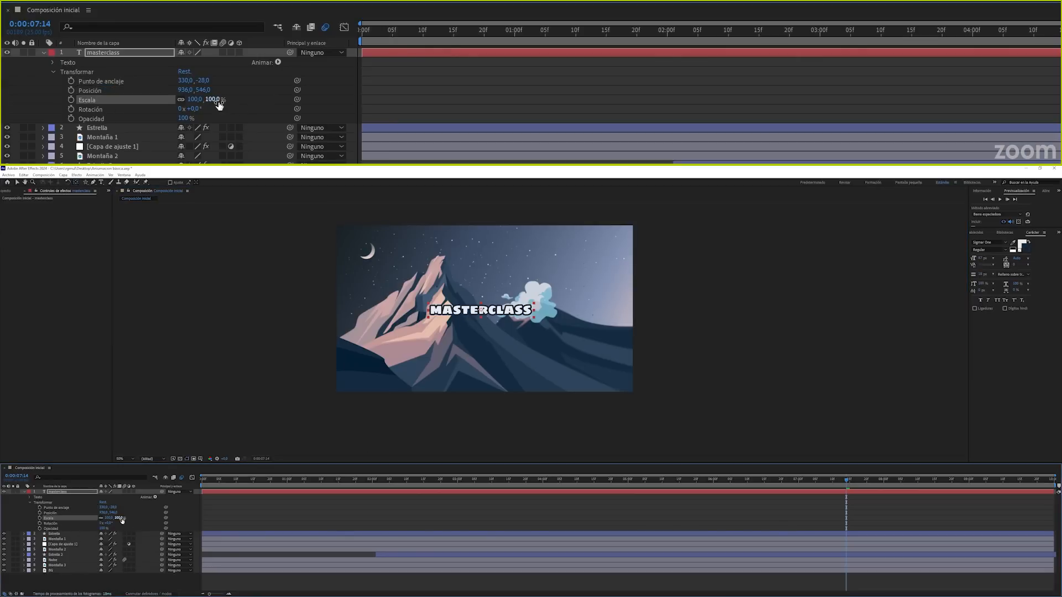
pyautogui.moveTo(117, 518)
pyautogui.mouseDown()
pyautogui.moveTo(152, 516)
pyautogui.moveTo(104, 522)
pyautogui.mouseUp()
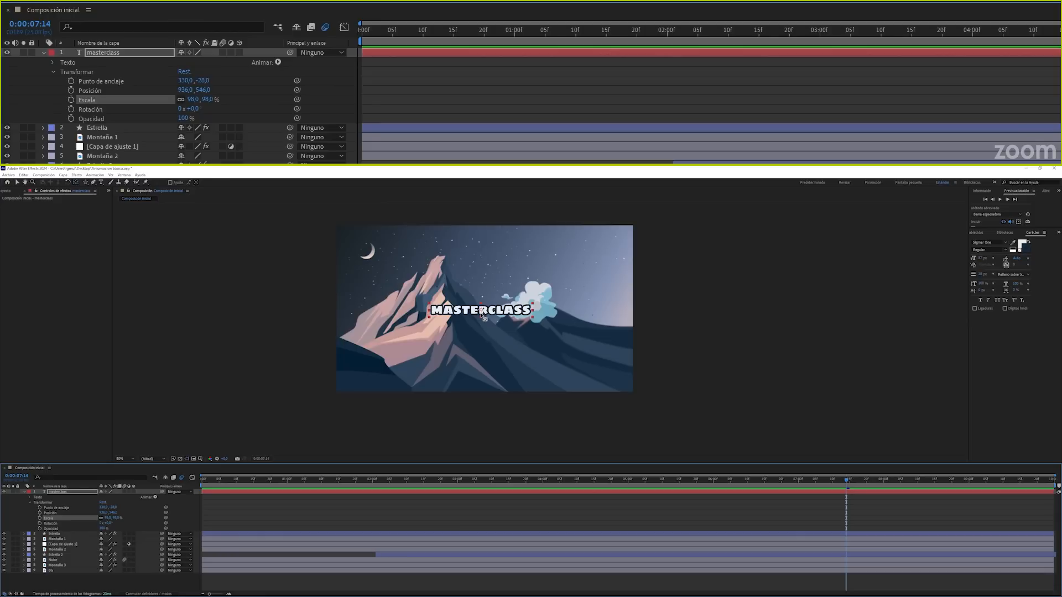
pyautogui.press('v')
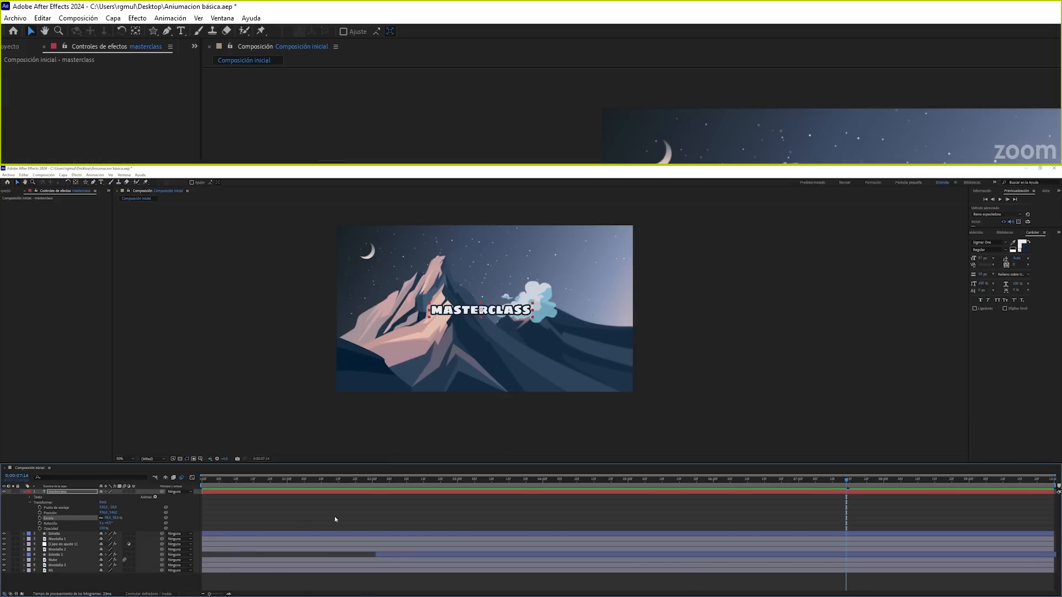
# Show Efectos y ajustes preestablecidos and browse the Animate In text presets among the animation presets.
pyautogui.click(124, 175)
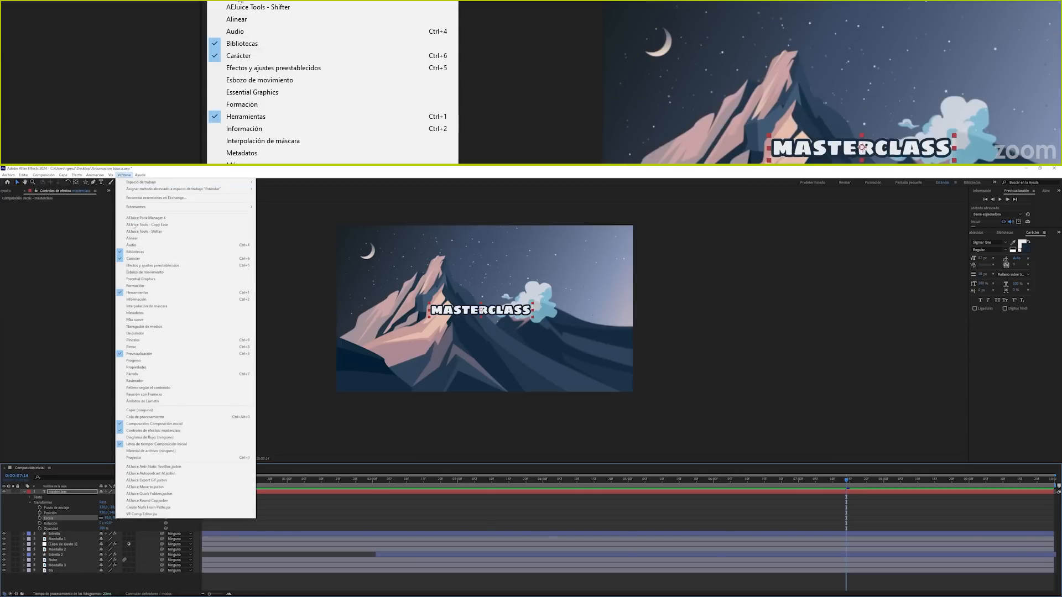
pyautogui.click(140, 267)
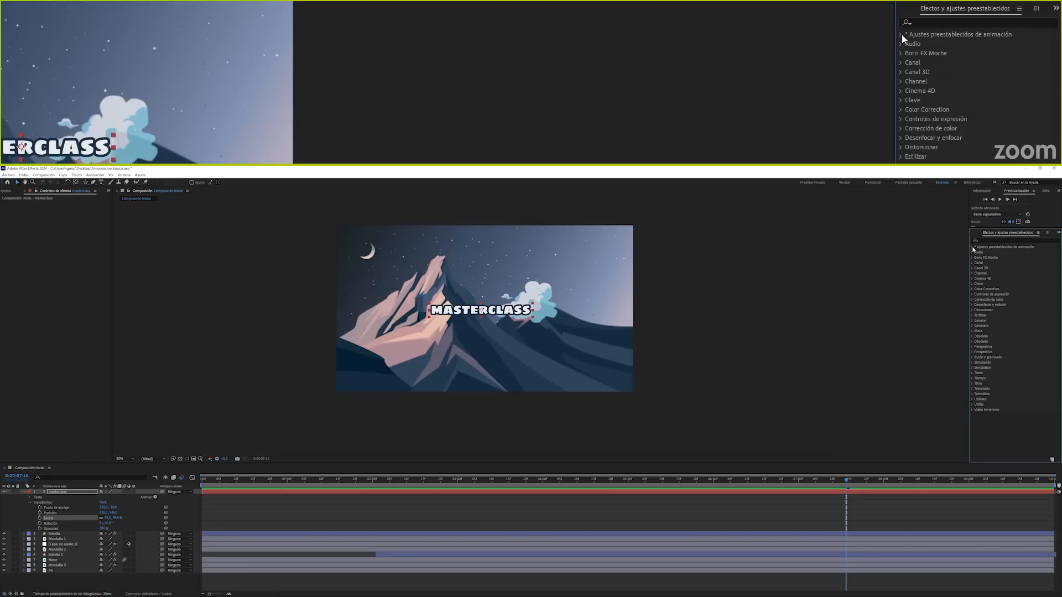
pyautogui.click(973, 248)
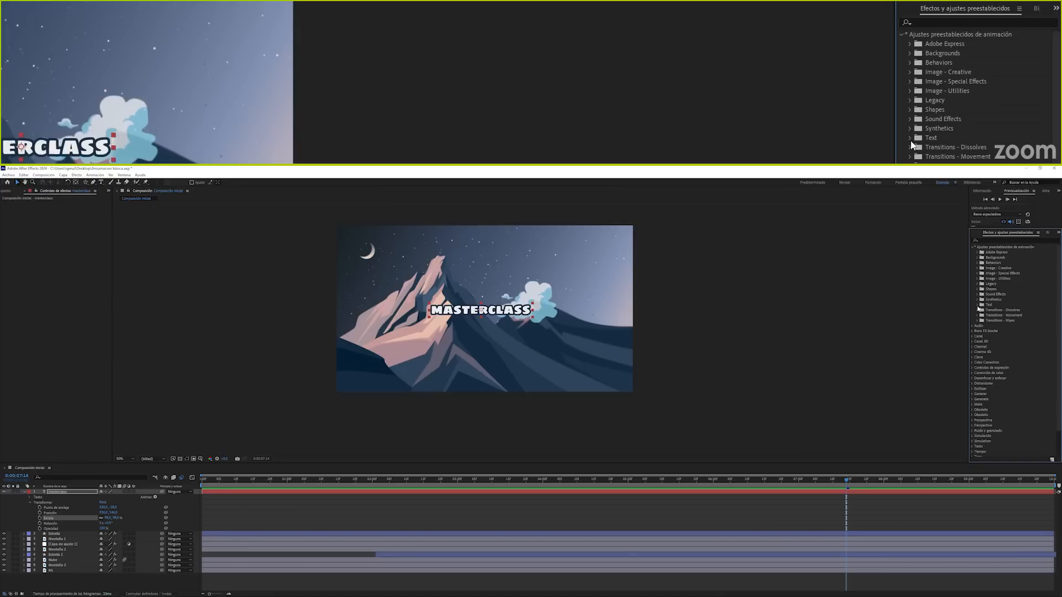
pyautogui.click(978, 306)
pyautogui.scroll(-1, 982, 307)
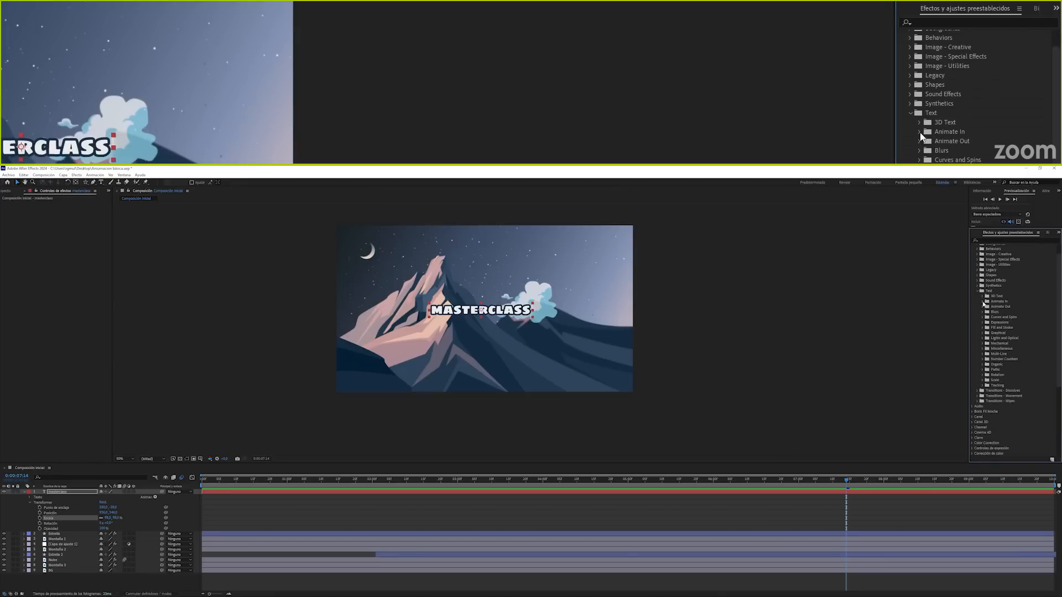
pyautogui.click(987, 306)
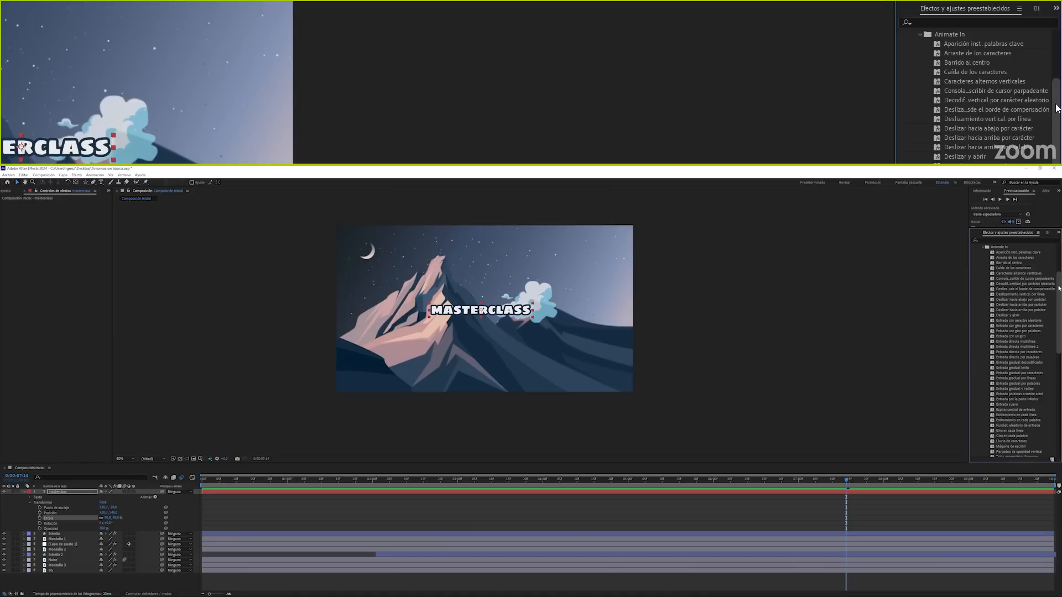
pyautogui.moveTo(1059, 289)
pyautogui.mouseDown()
pyautogui.moveTo(1060, 317)
pyautogui.moveTo(1059, 289)
pyautogui.mouseUp()
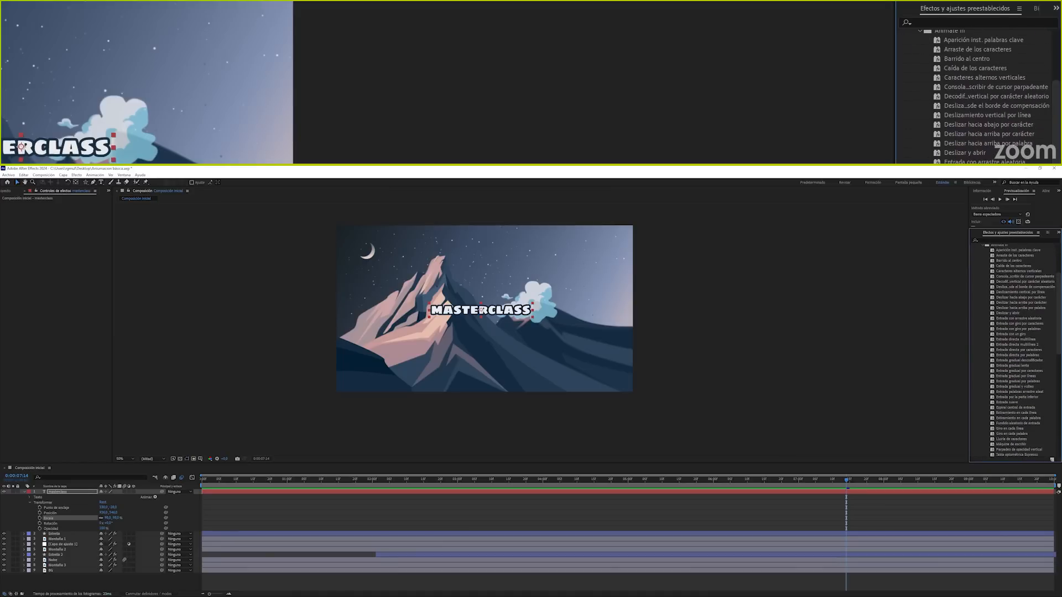
# Apply the Entrada gradual por caracteres preset to the masterclass layer starting at the first frame.
pyautogui.press('Home')
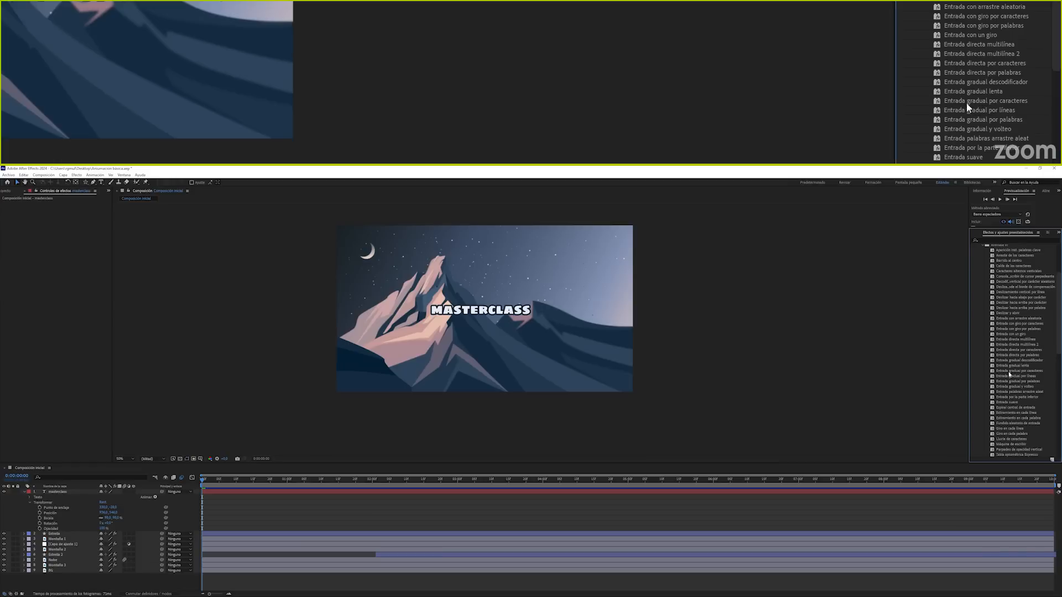
pyautogui.click(1016, 373)
pyautogui.moveTo(1020, 374); pyautogui.dragTo(272, 450)
pyautogui.moveTo(237, 484); pyautogui.dragTo(233, 494)
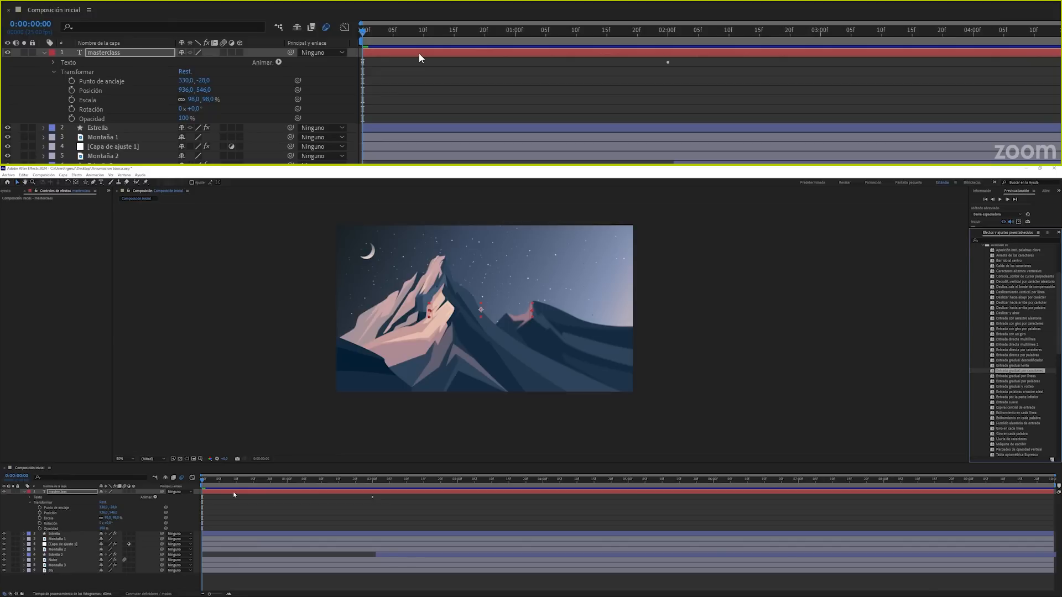
# Preview the title's entrance animation, stop playback and collapse the Animate In presets.
pyautogui.click(186, 395)
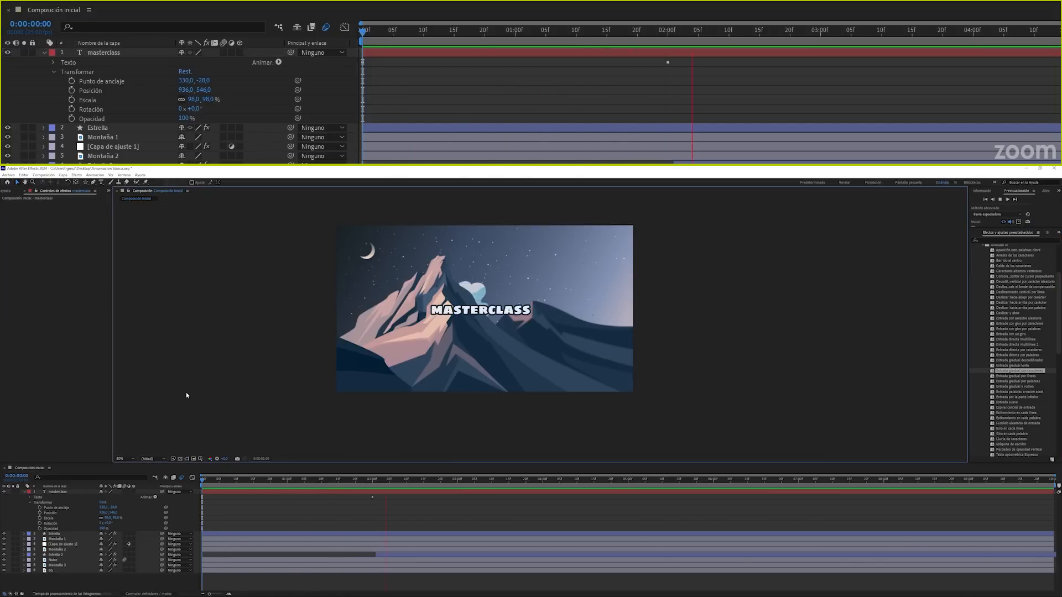
pyautogui.press('space')
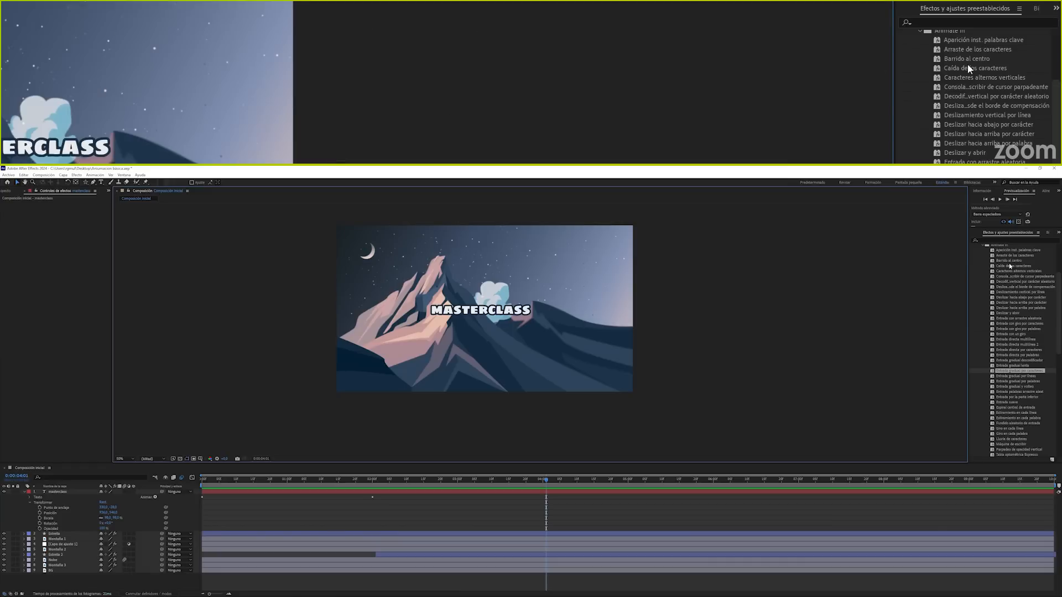
pyautogui.scroll(1, 1010, 267)
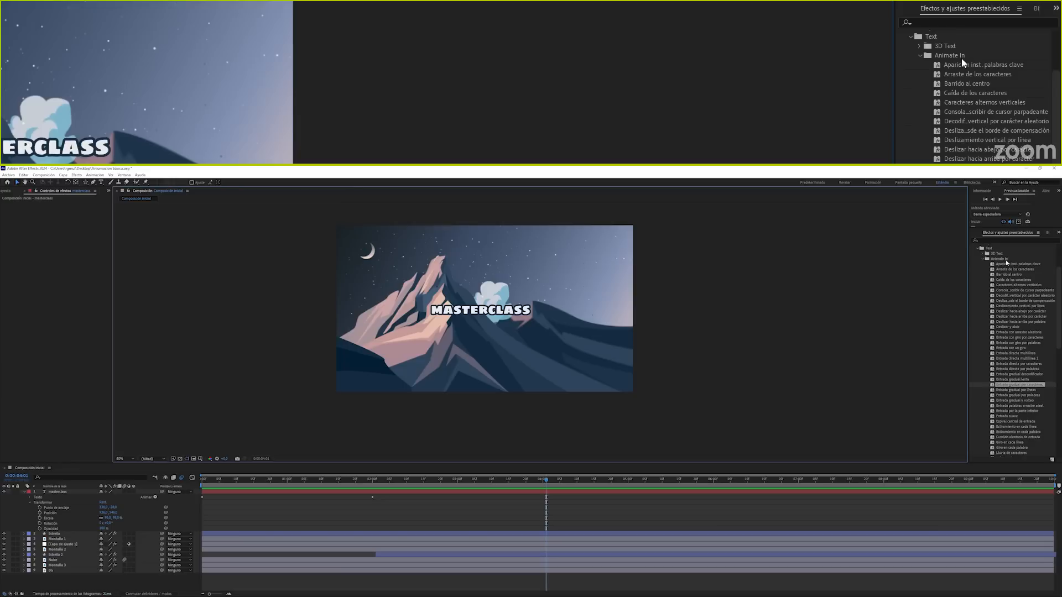
pyautogui.click(984, 259)
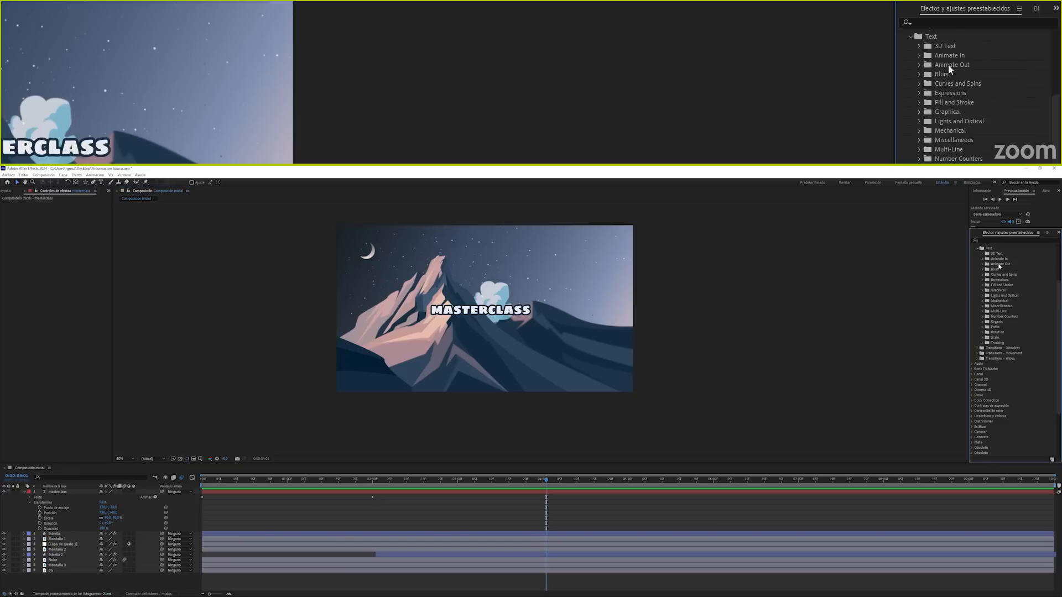
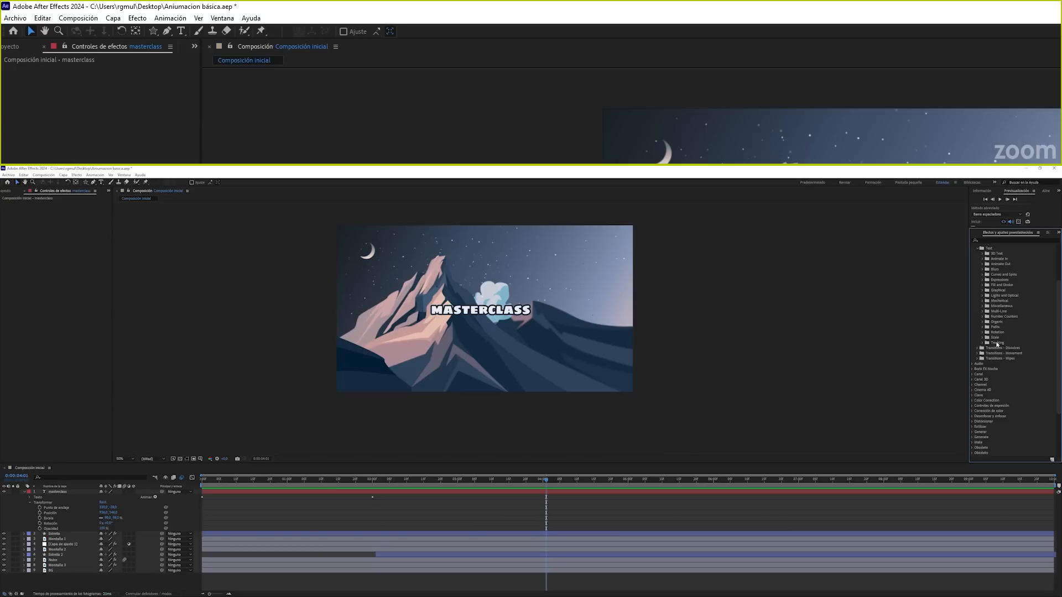
# Create a new null object layer in the composition and collapse the masterclass layer's properties.
pyautogui.click(688, 437)
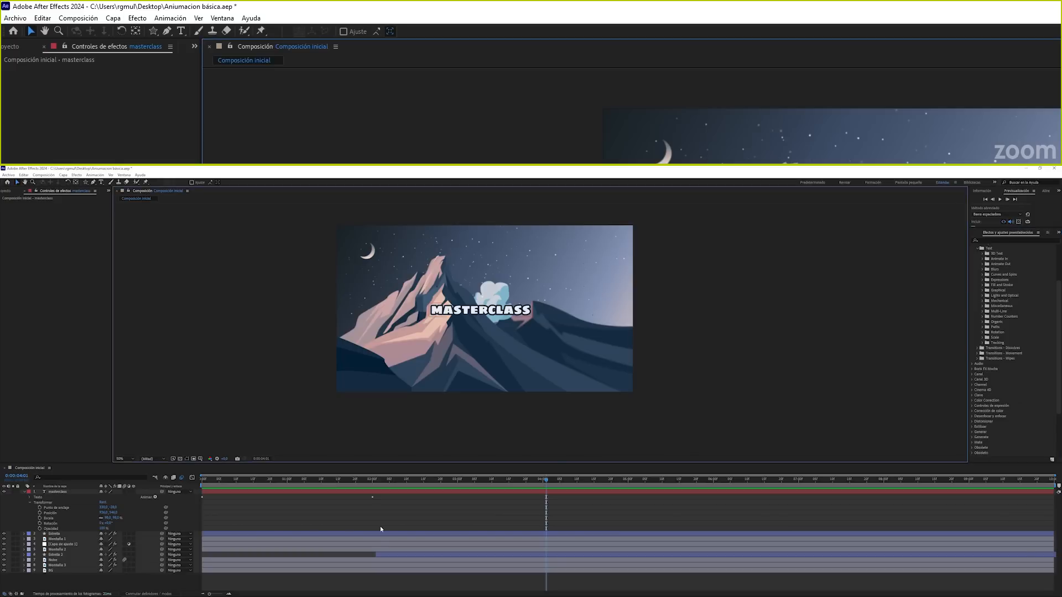
pyautogui.click(63, 175)
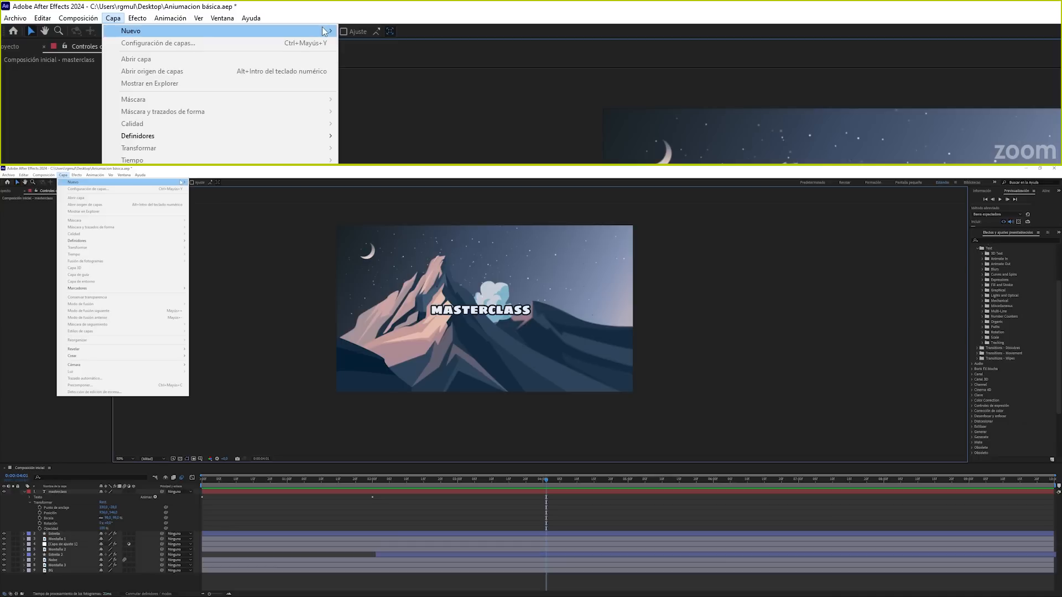
pyautogui.moveTo(184, 182)
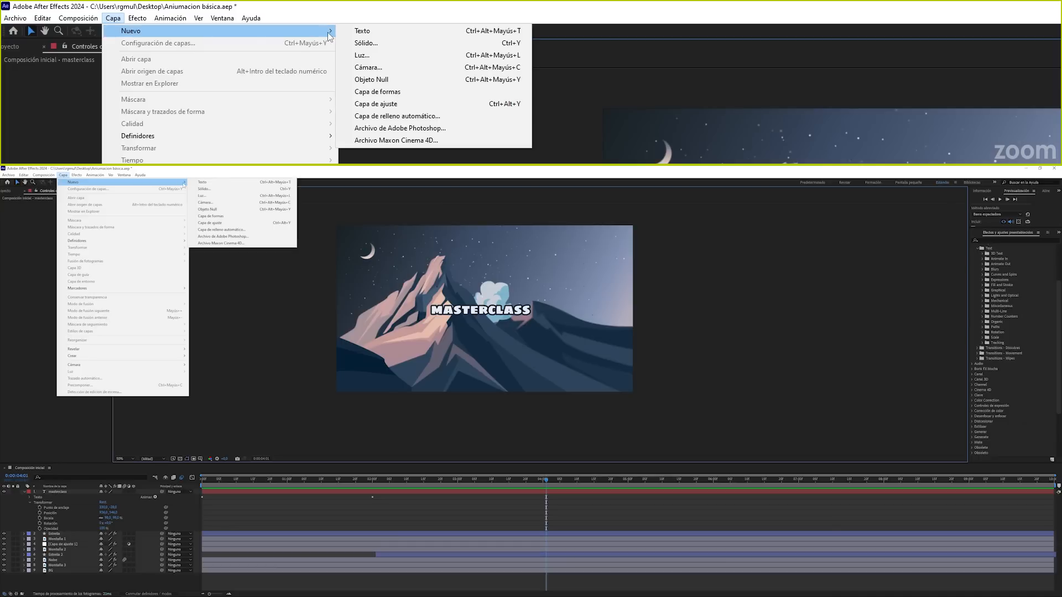
pyautogui.click(212, 211)
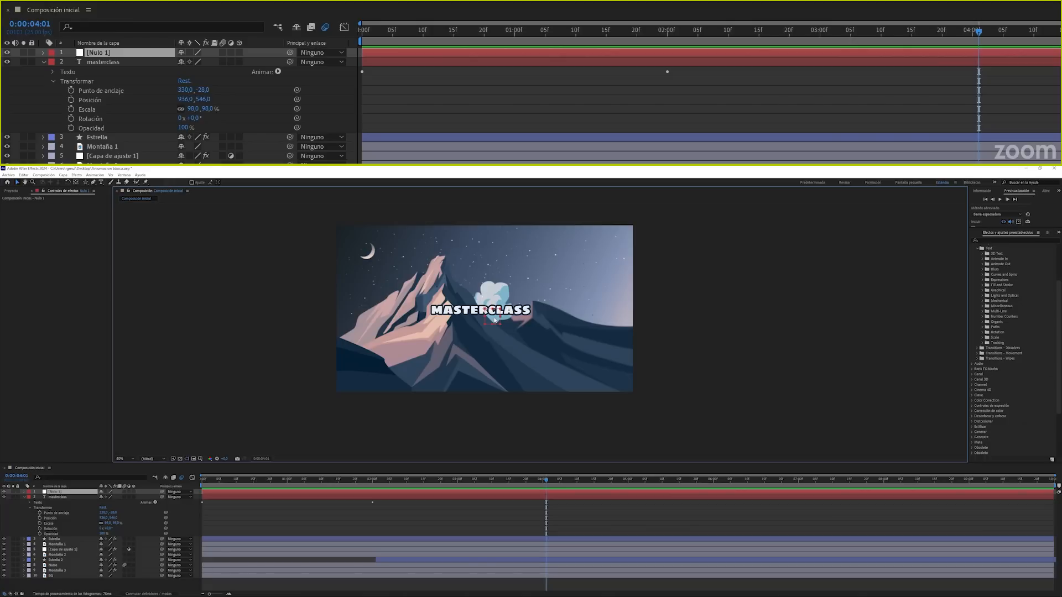
pyautogui.click(27, 499)
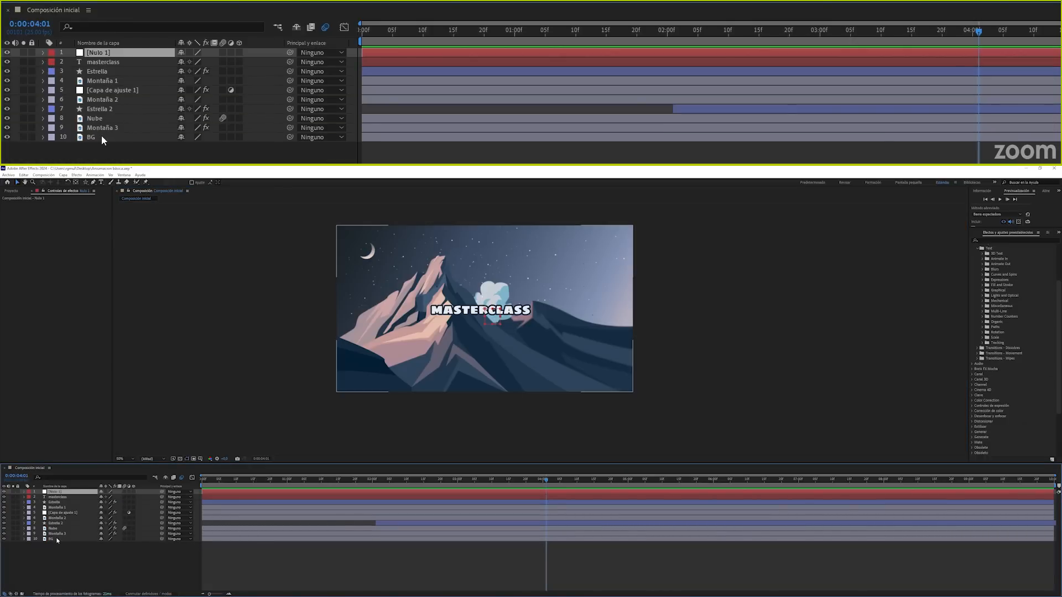
# Try scaling the BG layer on its own to about 69.3%, and undo the change.
pyautogui.click(101, 136)
pyautogui.press('s')
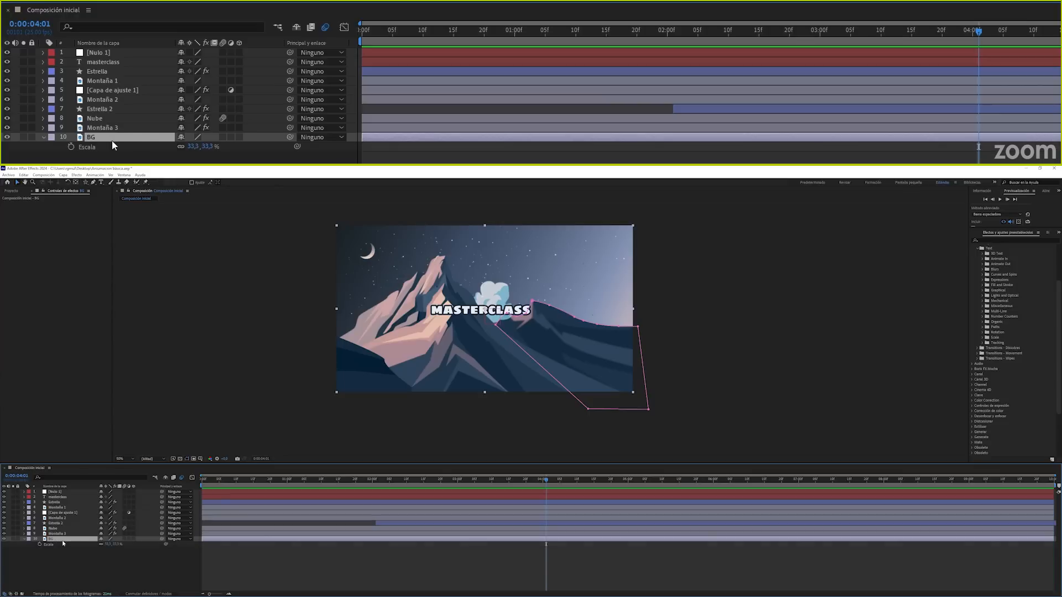
pyautogui.moveTo(107, 544); pyautogui.dragTo(118, 545)
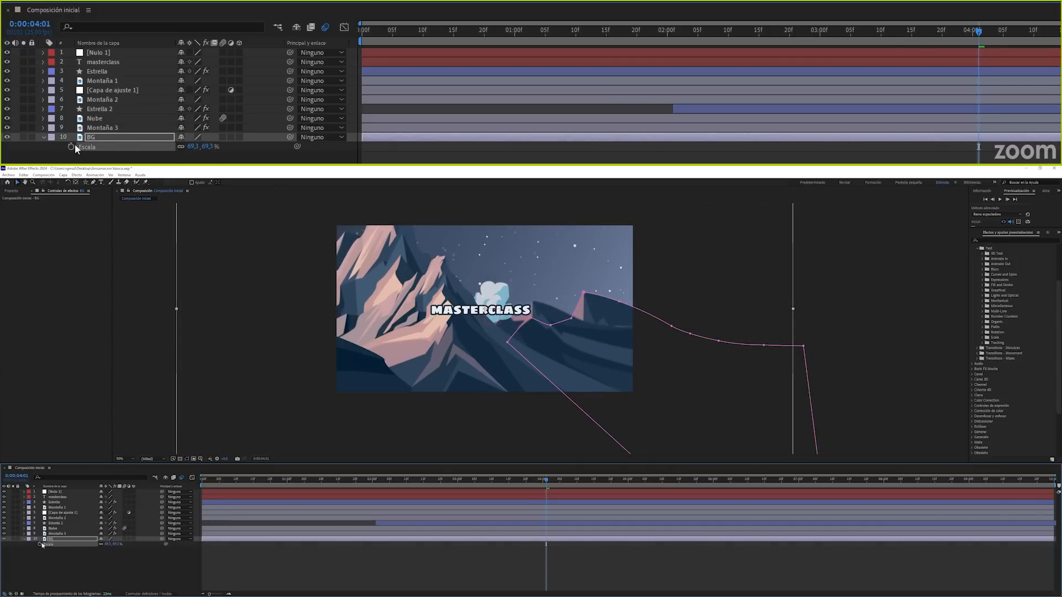
pyautogui.hotkey('ctrl', 'z')
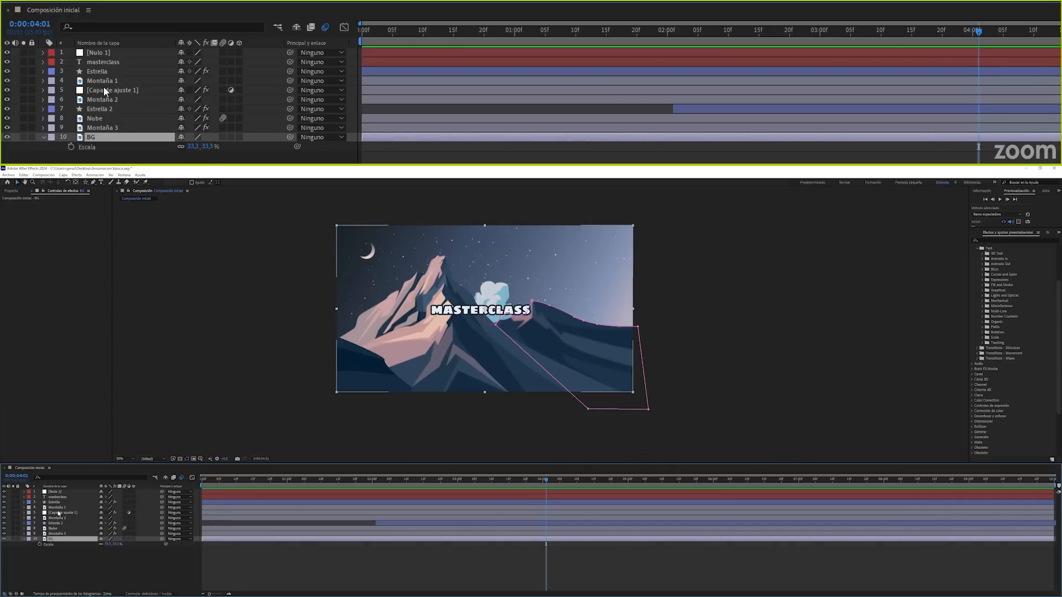
pyautogui.click(93, 569)
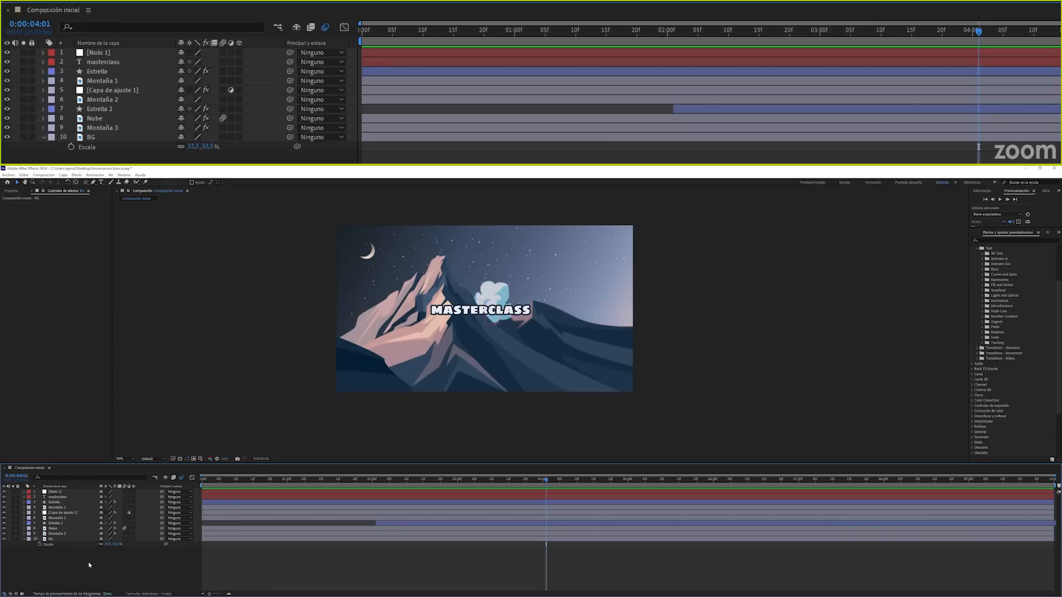
# Parent all layers from masterclass to BG to the Nulo 1 layer.
pyautogui.click(98, 61)
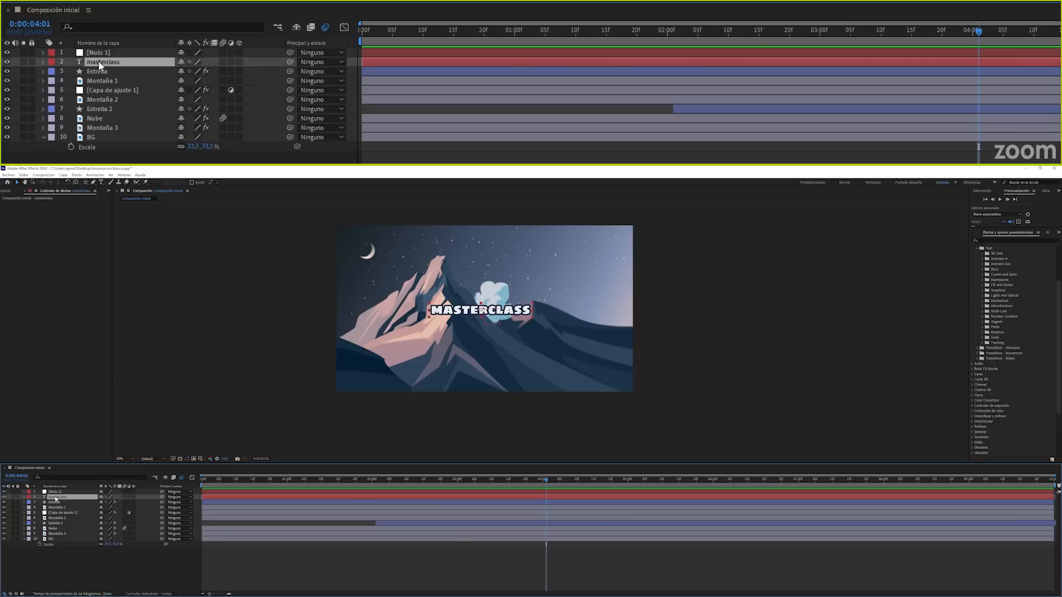
pyautogui.click(101, 54)
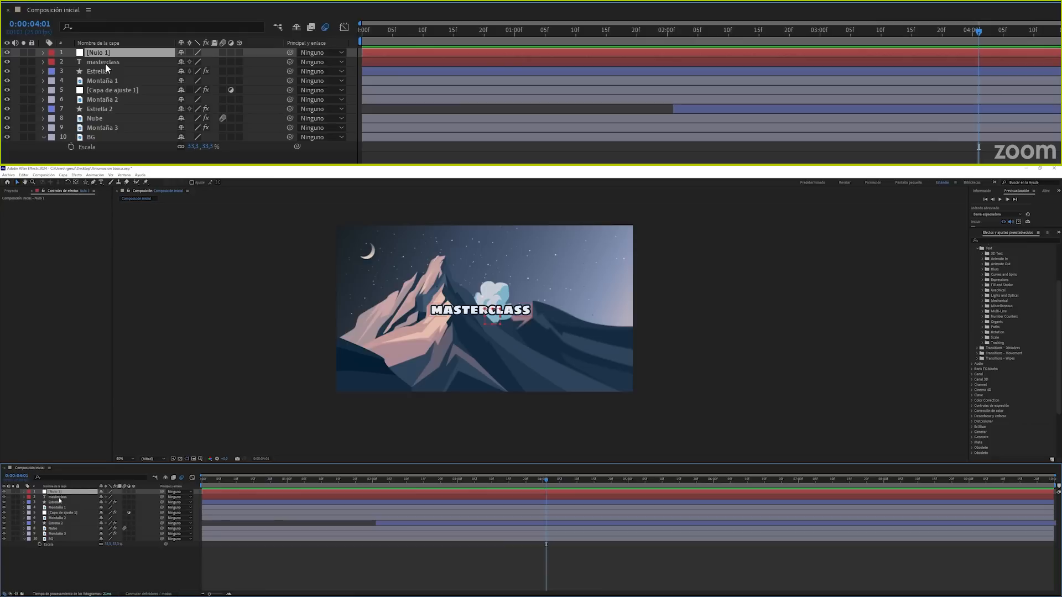
pyautogui.click(59, 499)
pyautogui.keyDown('shift'); pyautogui.click(59, 539); pyautogui.keyUp('shift')
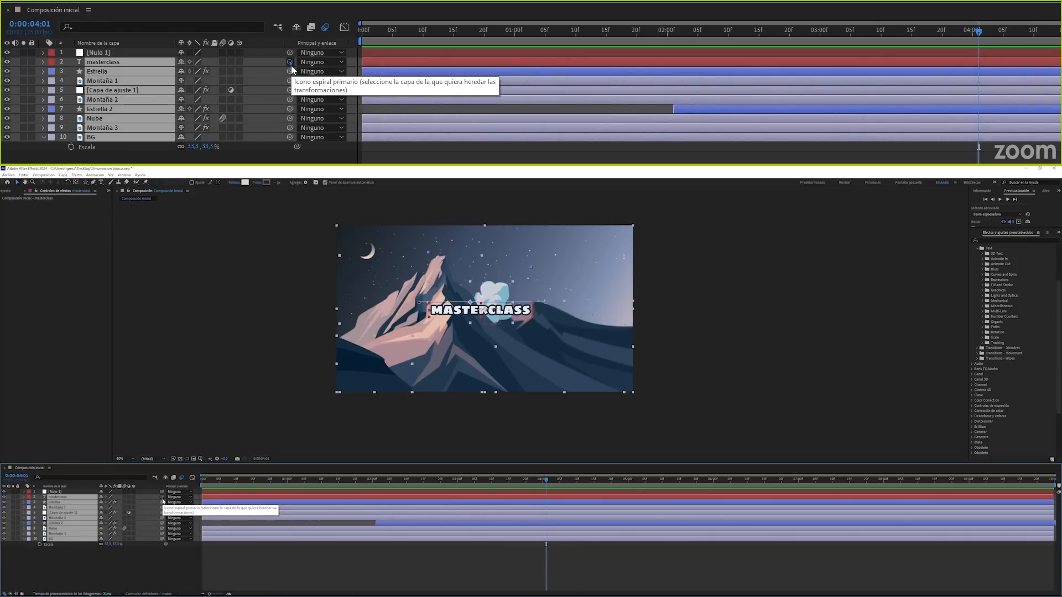
pyautogui.moveTo(291, 66); pyautogui.dragTo(134, 51)
pyautogui.click(80, 571)
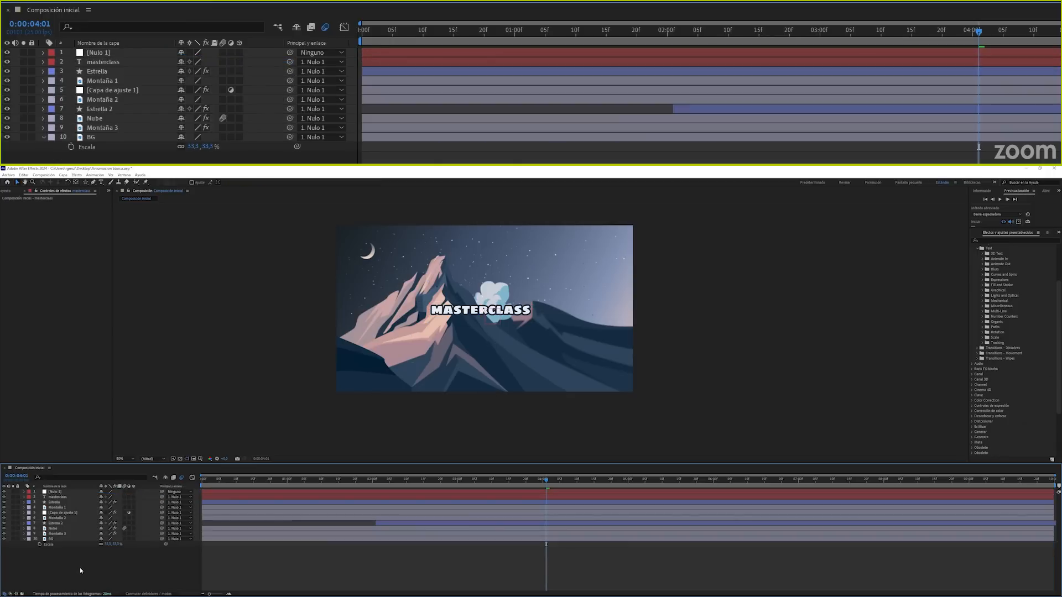
# Show the scale property of Nulo 1 and test scaling it, leaving the value at 100%.
pyautogui.click(54, 492)
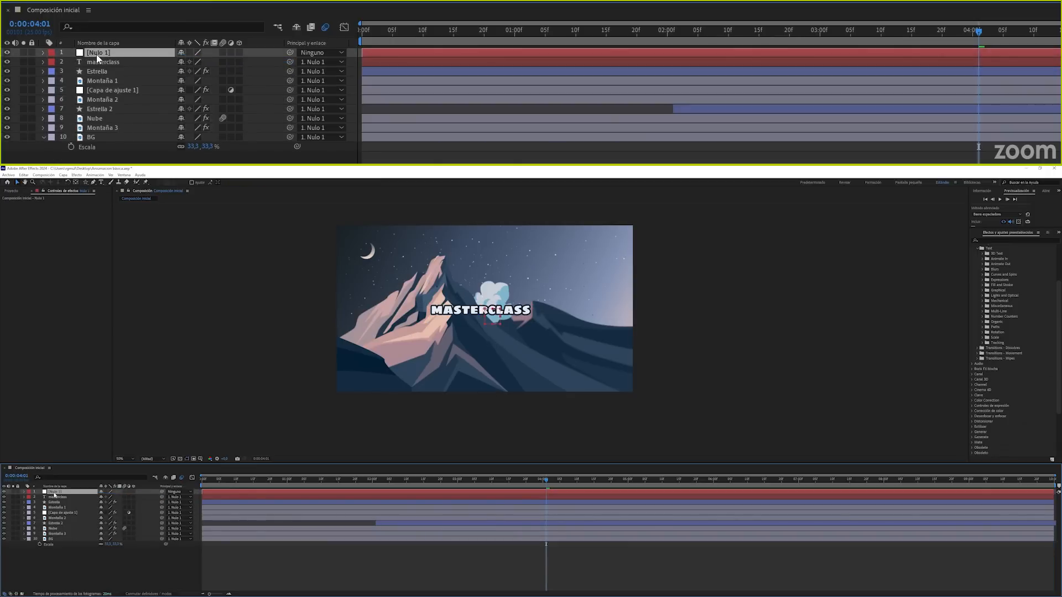
pyautogui.press('s')
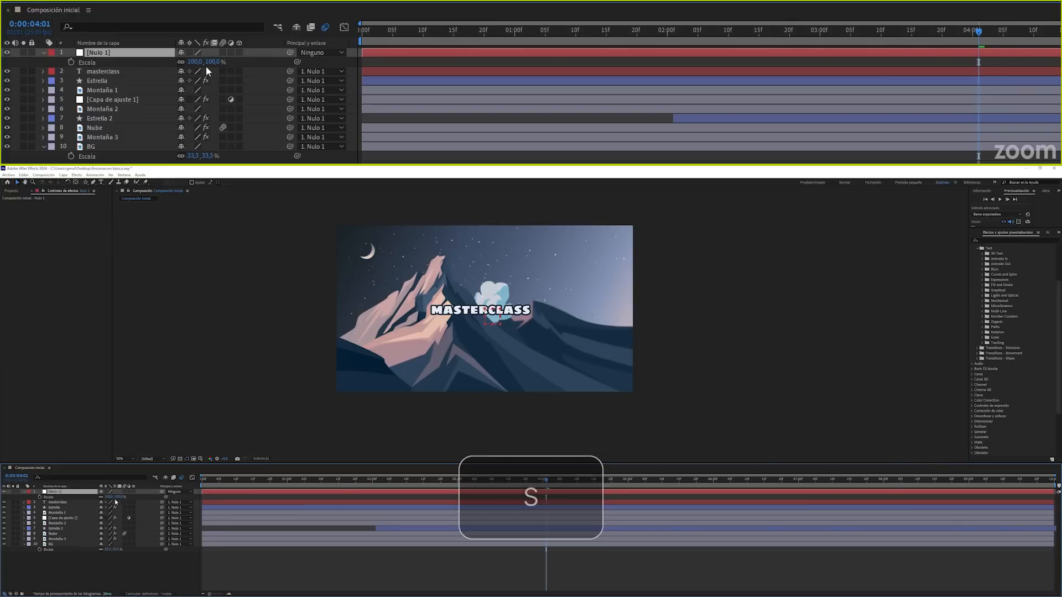
pyautogui.moveTo(112, 497)
pyautogui.mouseDown()
pyautogui.moveTo(133, 496)
pyautogui.moveTo(88, 497)
pyautogui.moveTo(120, 500)
pyautogui.mouseUp()
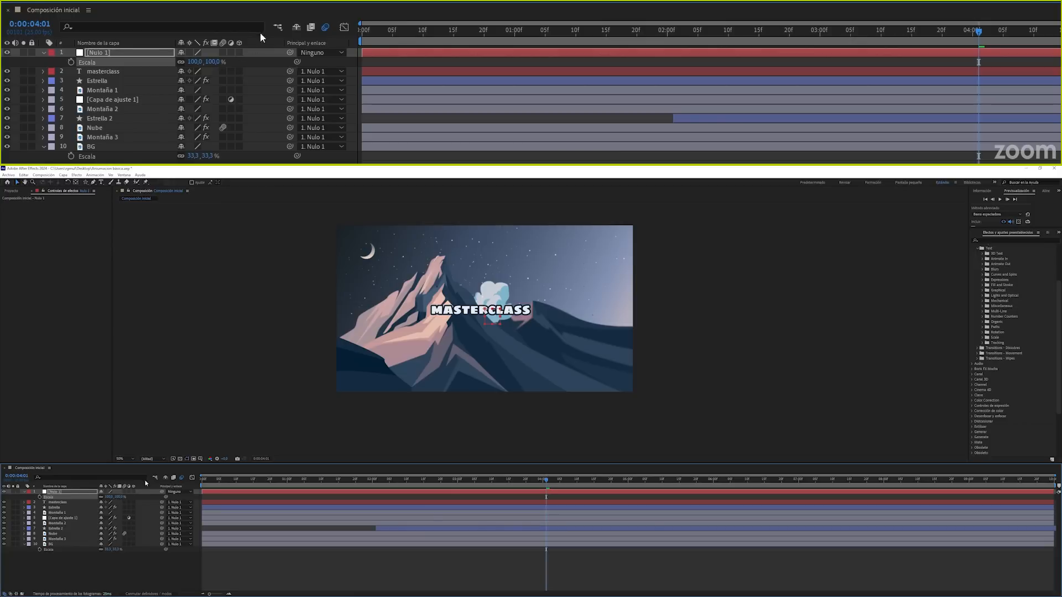
pyautogui.click(108, 70)
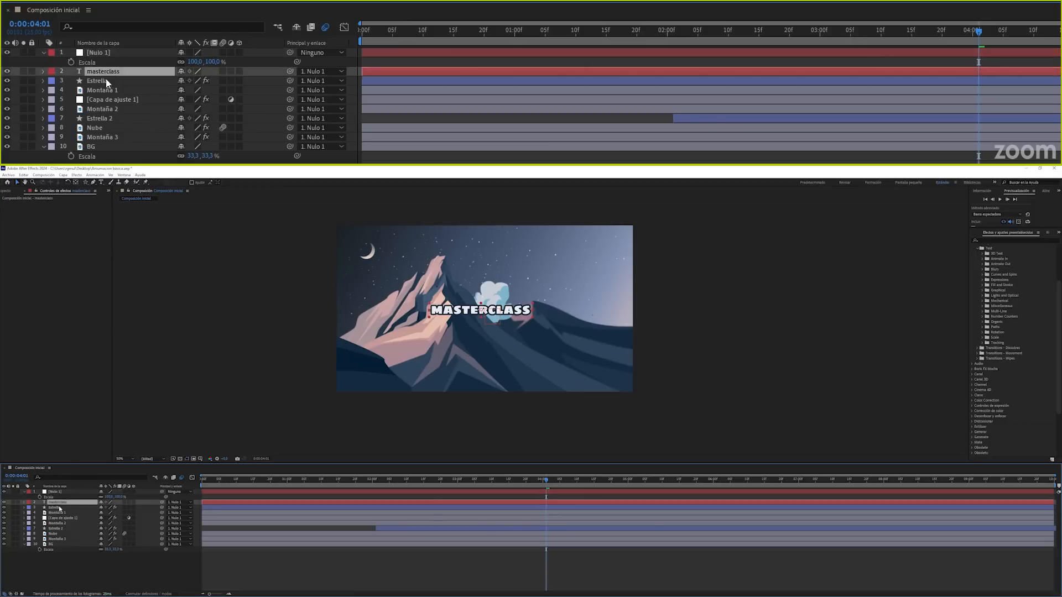
pyautogui.keyDown('shift'); pyautogui.click(98, 147); pyautogui.keyUp('shift')
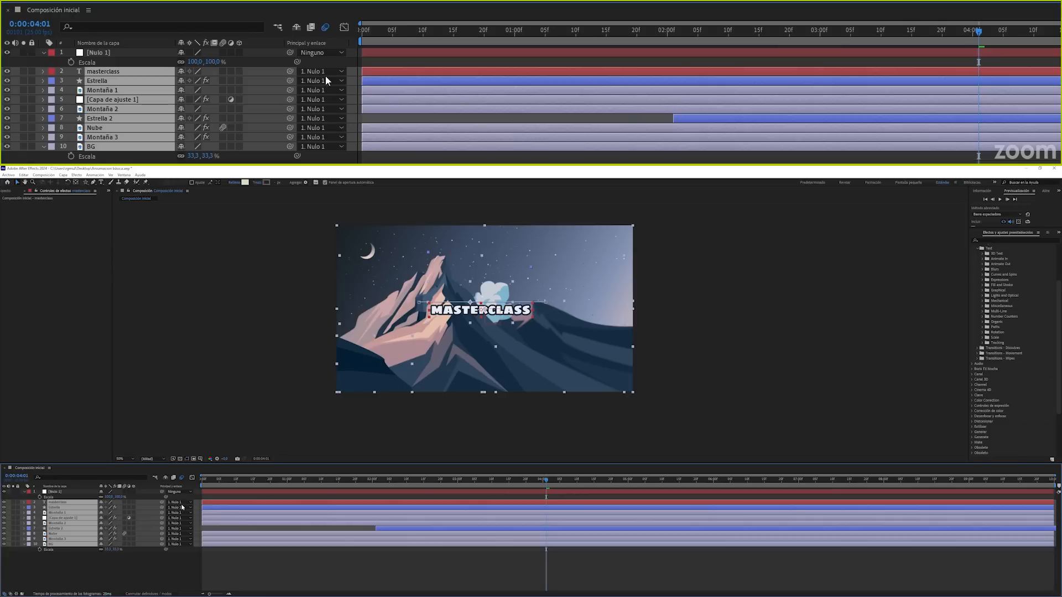
# Keyframe the scale of Nulo 1 at 100% at 0:00:01:00 and at 120% on the first frame.
pyautogui.click(138, 54)
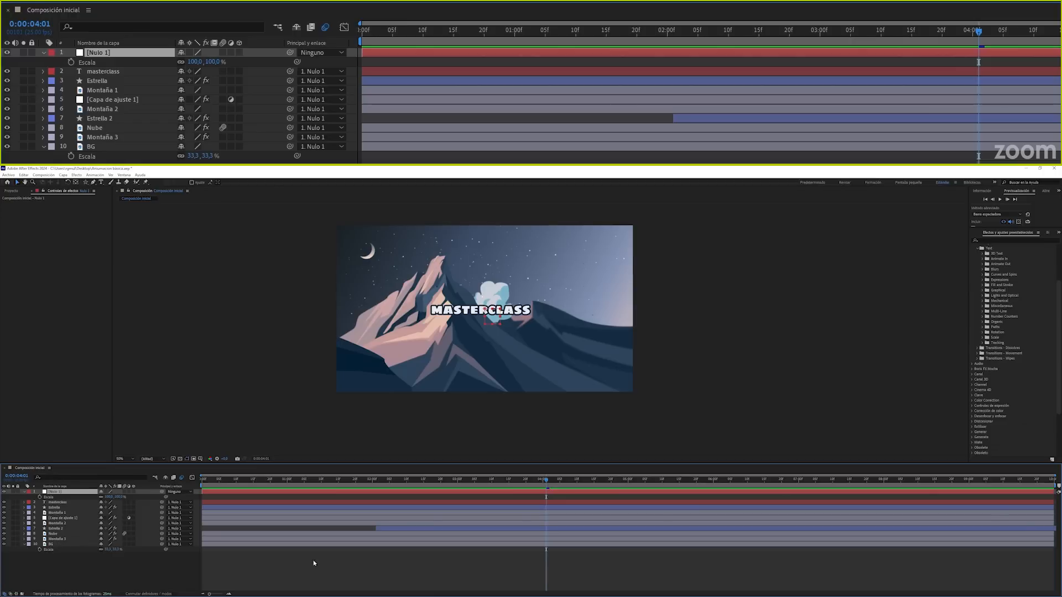
pyautogui.click(514, 33)
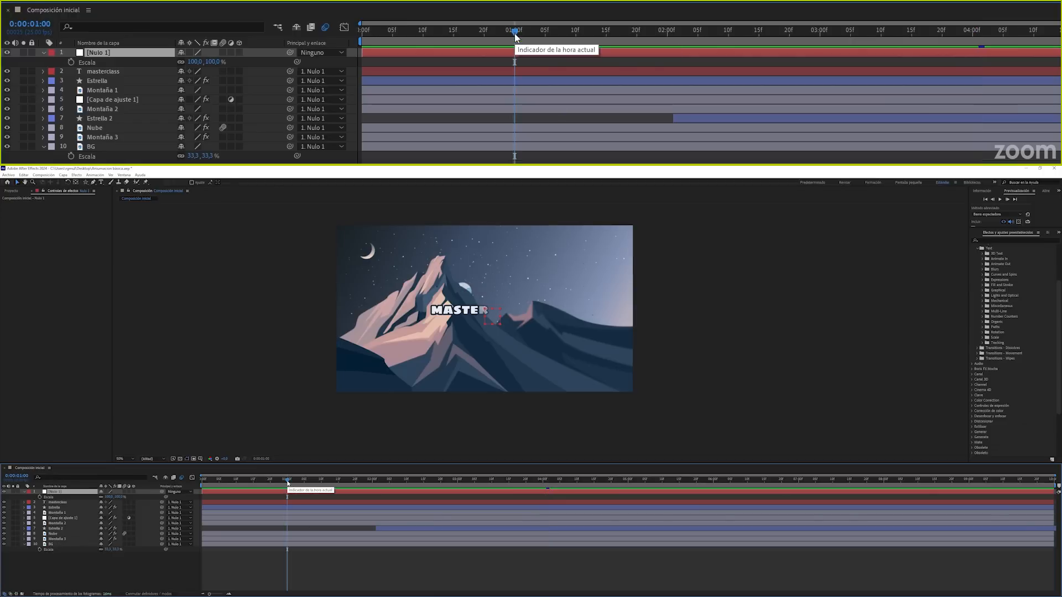
pyautogui.click(71, 62)
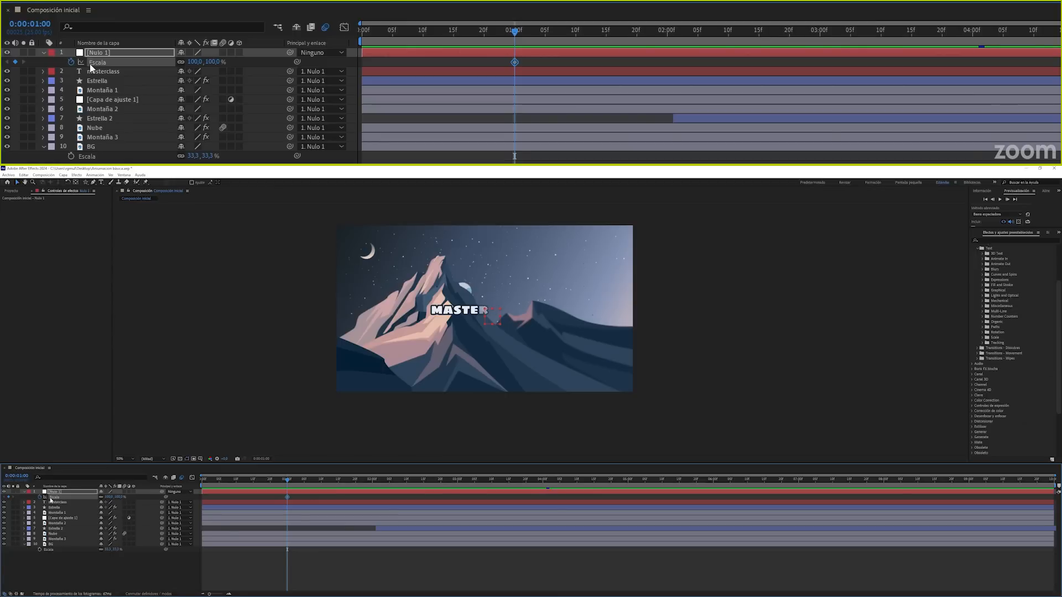
pyautogui.moveTo(380, 34); pyautogui.dragTo(350, 42)
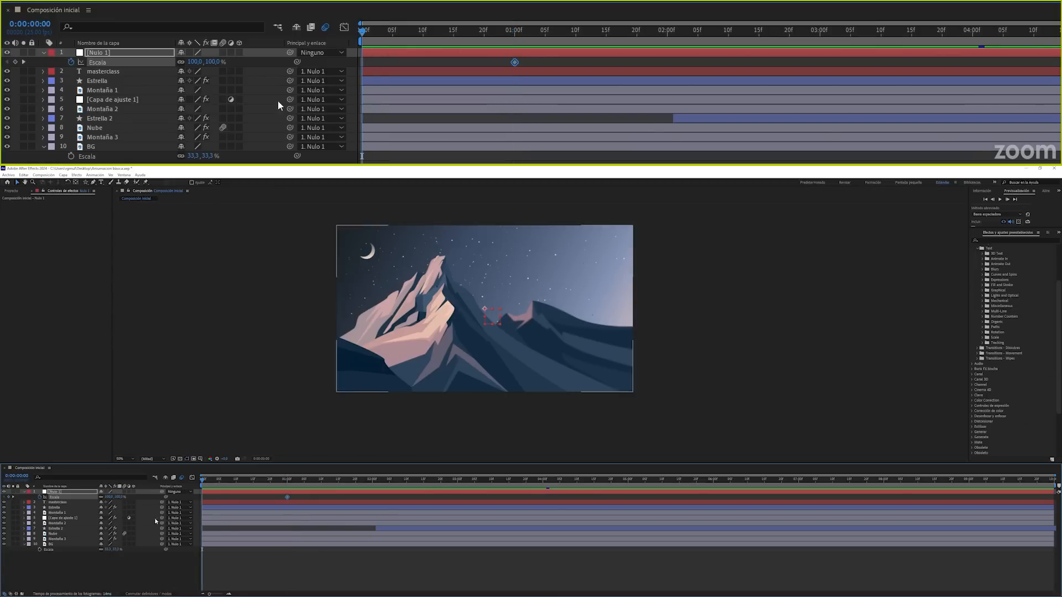
pyautogui.click(209, 62)
pyautogui.write('120')
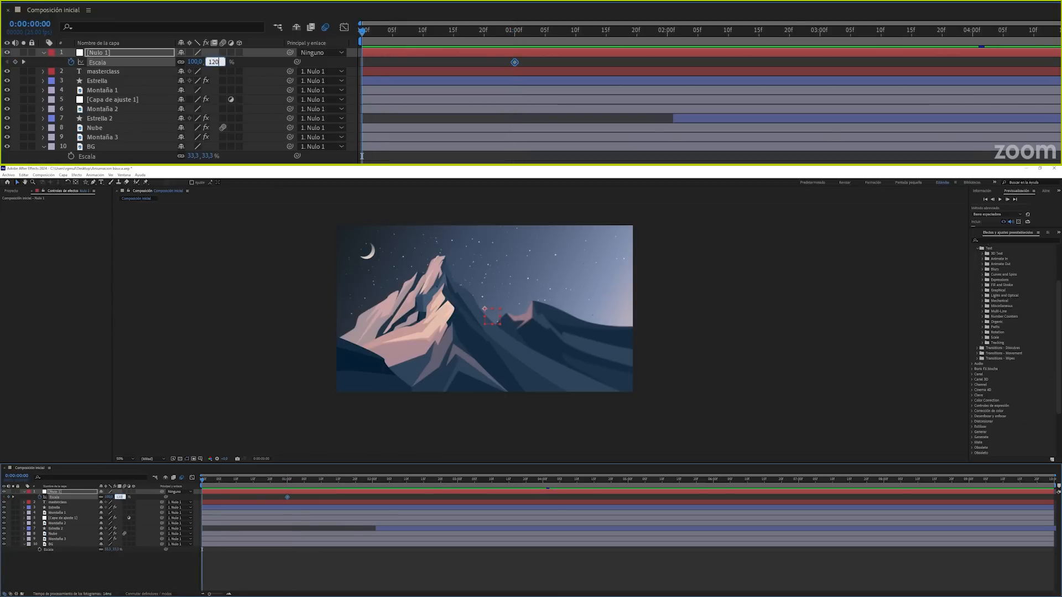
pyautogui.press('Return')
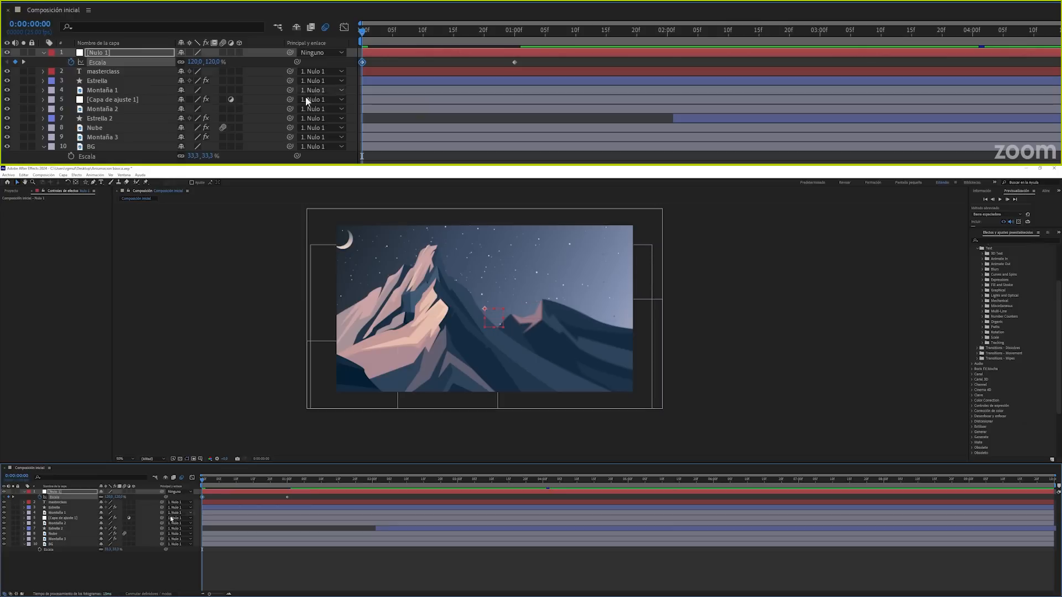
# Preview the scene's zoom-out from the first frame several times and scrub back to 0:00:00:13.
pyautogui.click(133, 578)
pyautogui.press('space')
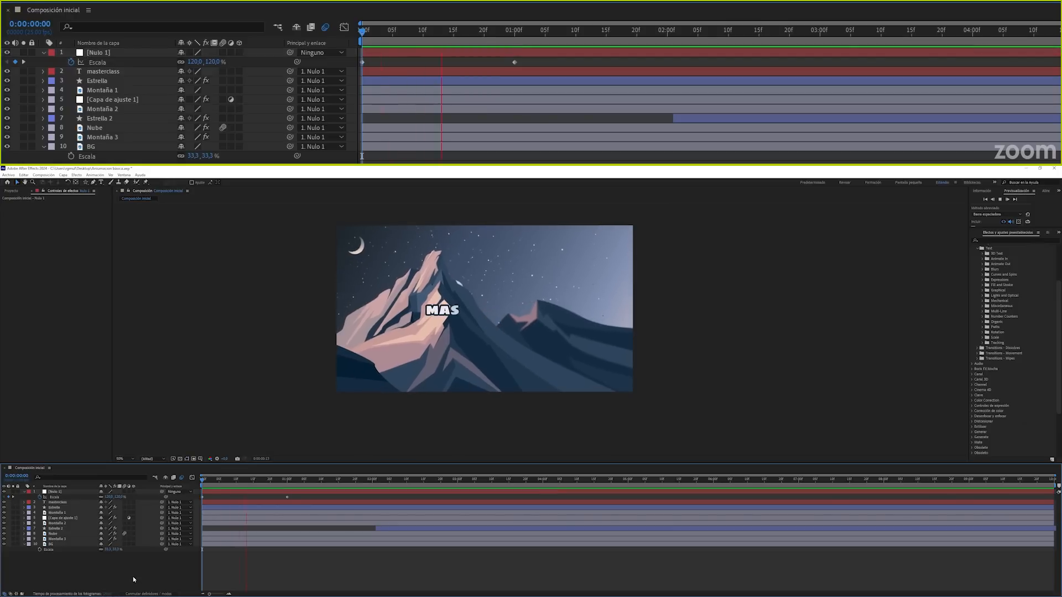
pyautogui.press('space')
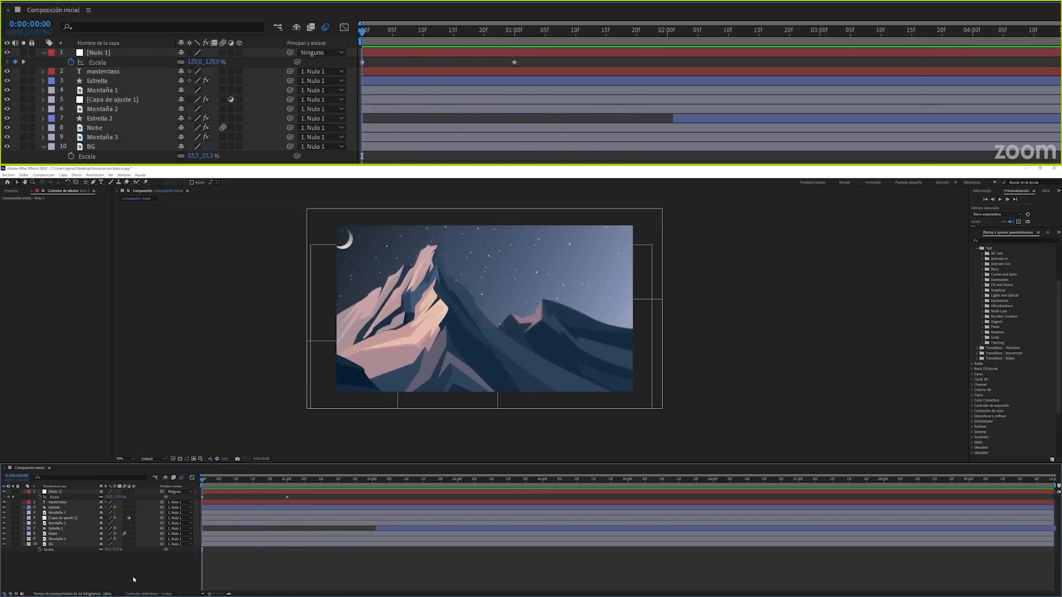
pyautogui.press('space')
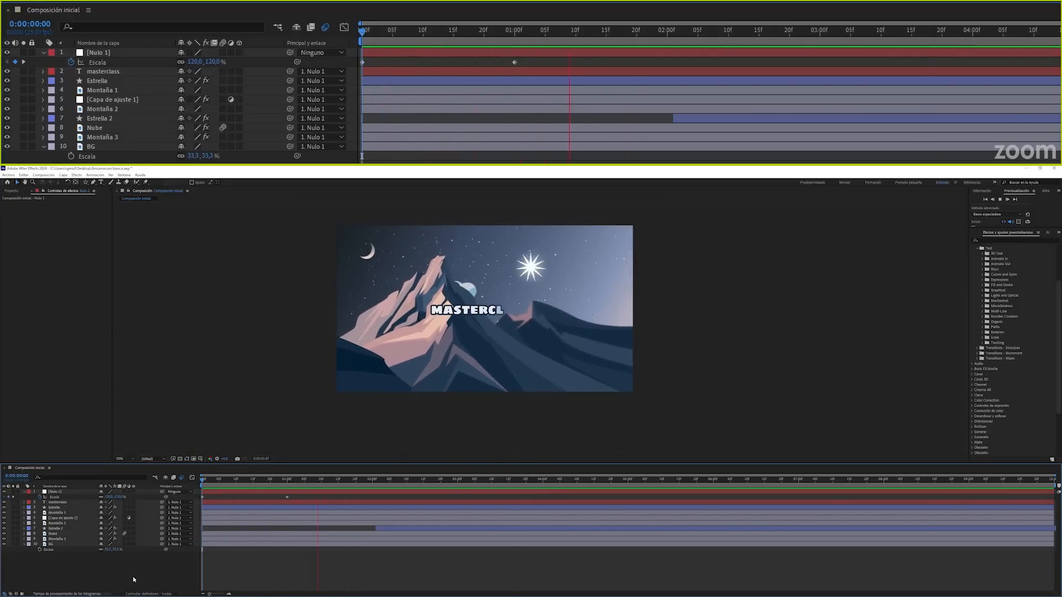
pyautogui.press('space')
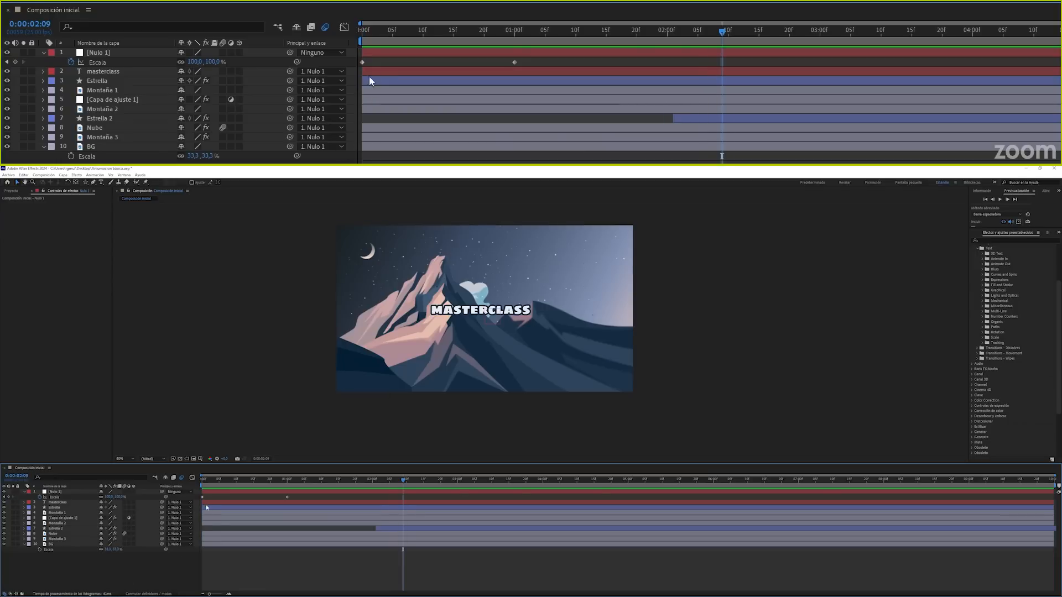
pyautogui.click(357, 35)
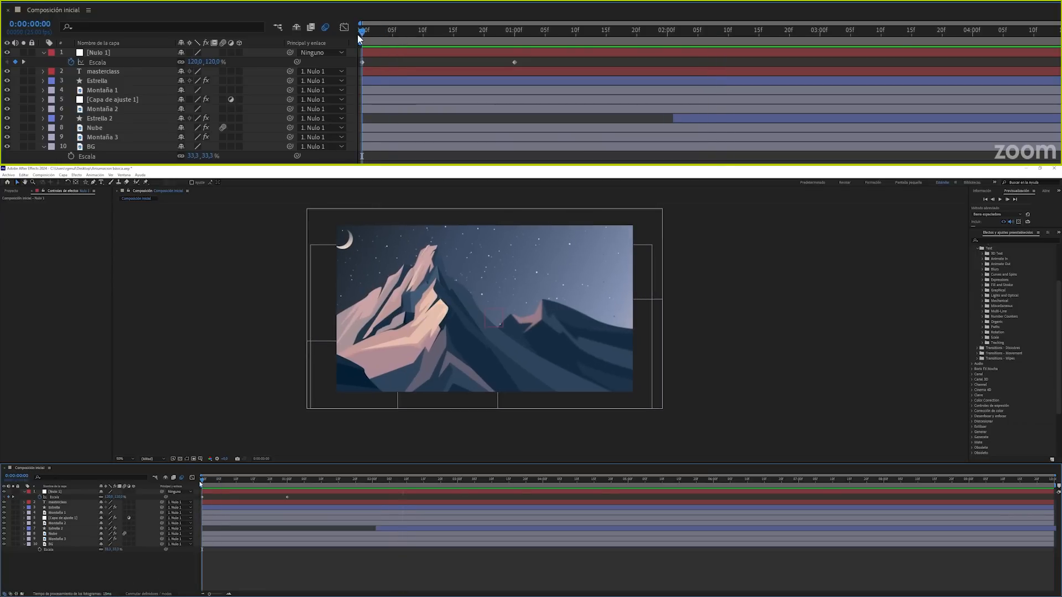
pyautogui.press('space')
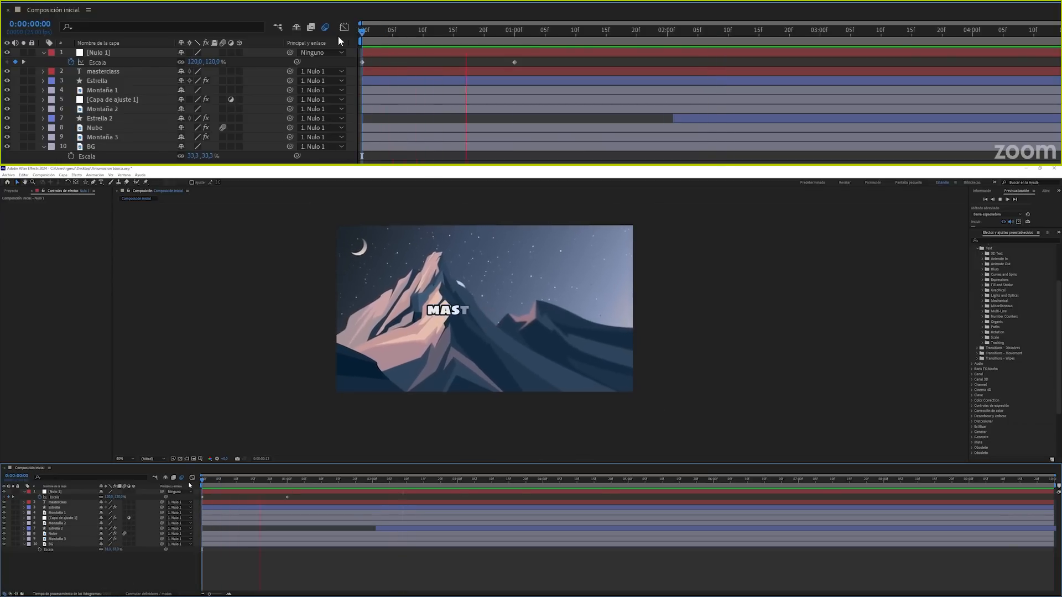
pyautogui.moveTo(533, 33); pyautogui.dragTo(442, 43)
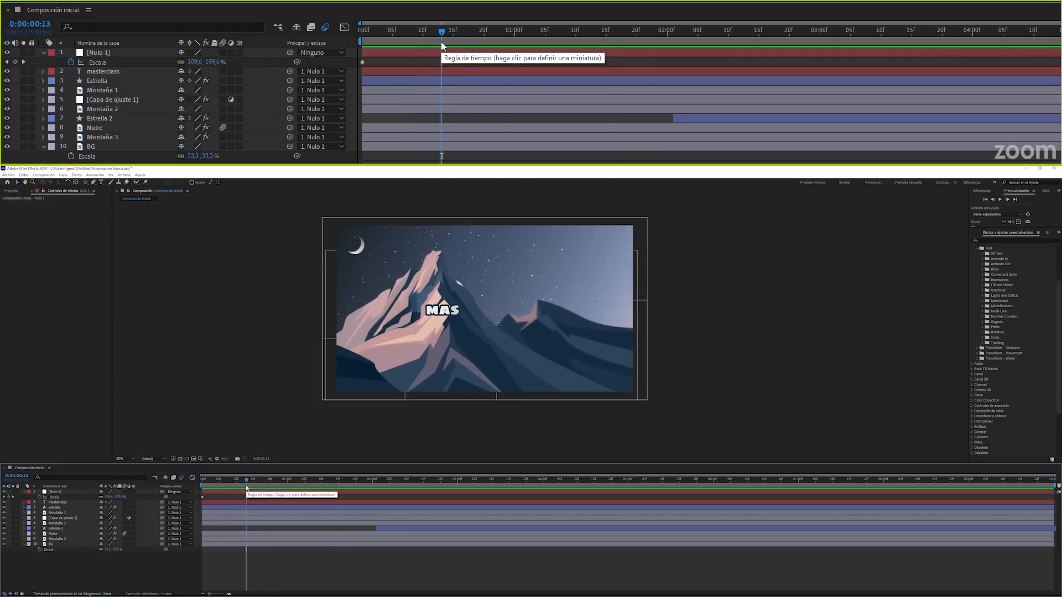
# Apply Desaceleración suave to the first scale keyframe of Nulo 1 and return to the first frame.
pyautogui.click(363, 63)
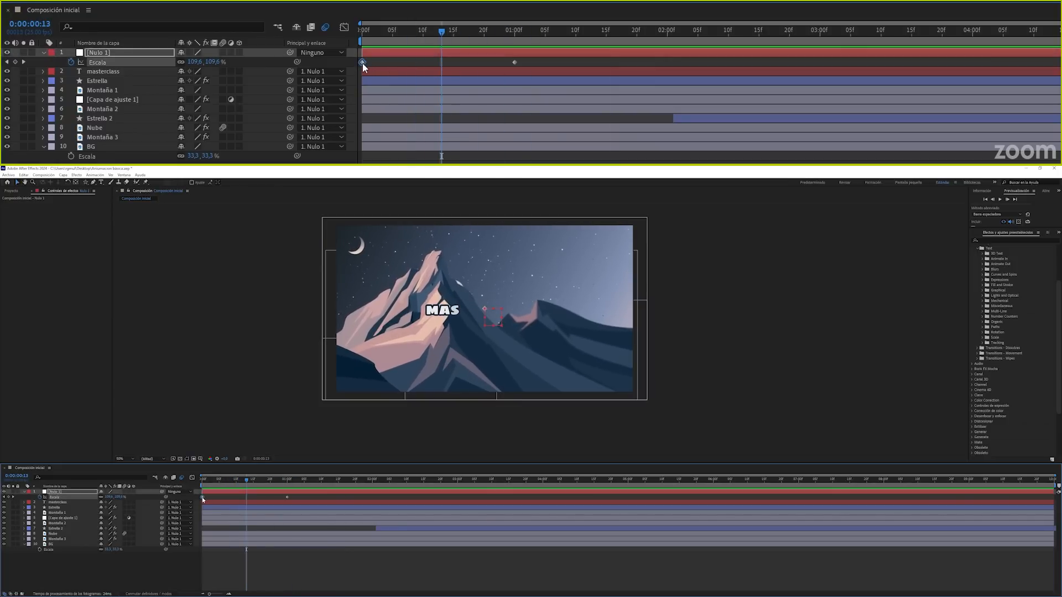
pyautogui.rightClick(363, 63)
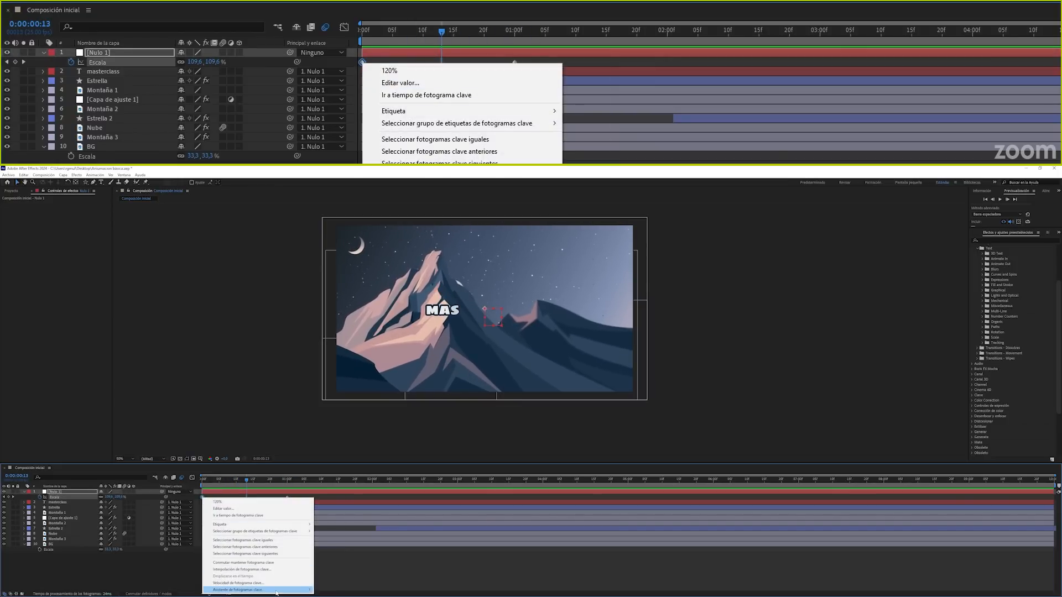
pyautogui.moveTo(276, 593)
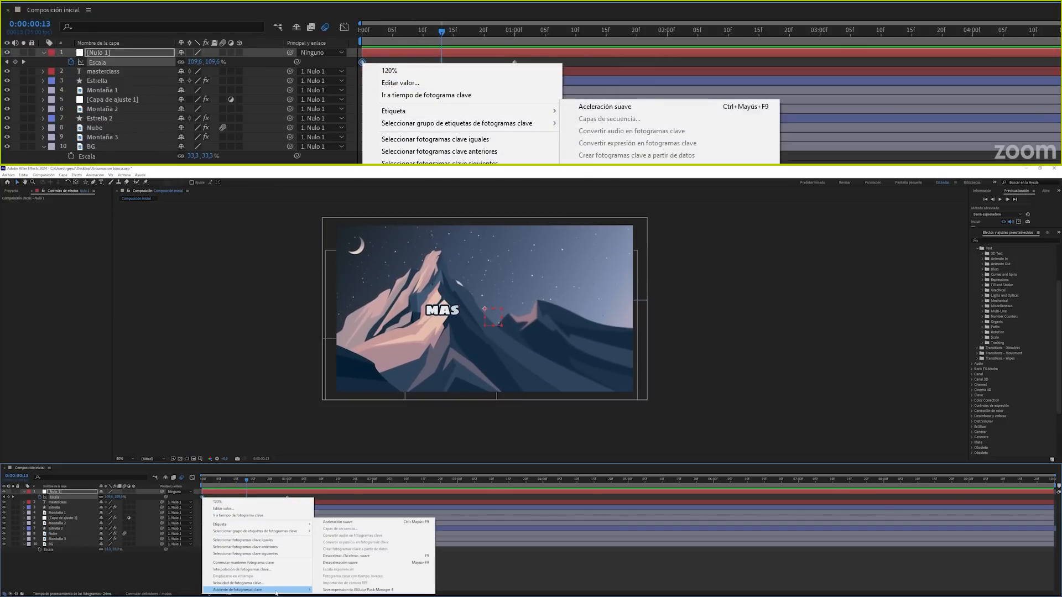
pyautogui.click(340, 563)
pyautogui.press('Home')
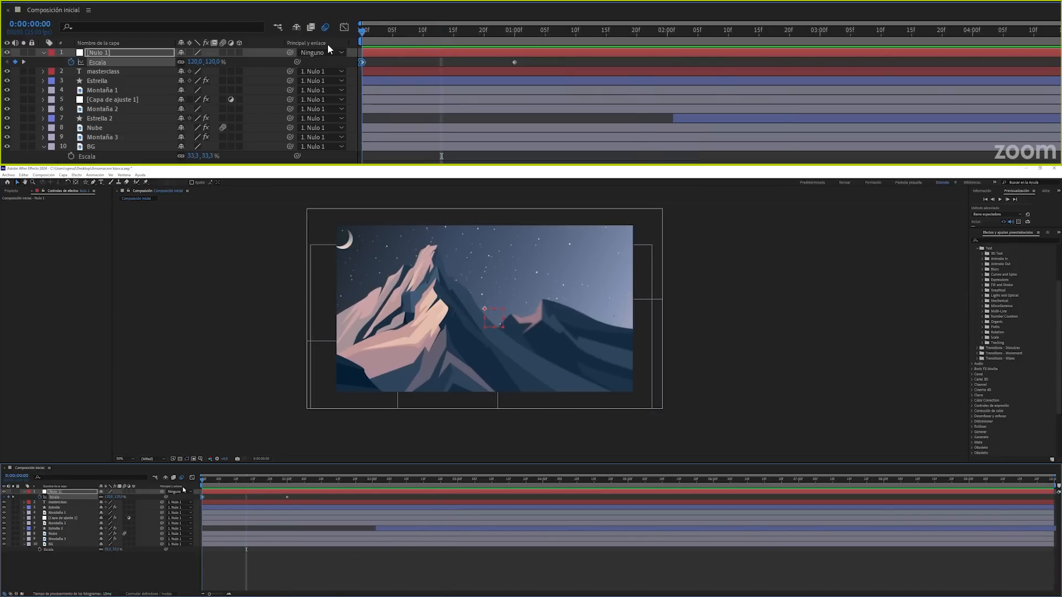
# Preview the zoom-out, move the 100% scale keyframe of Nulo 1 to 0:00:00:14 and replay the shortened move.
pyautogui.press('space')
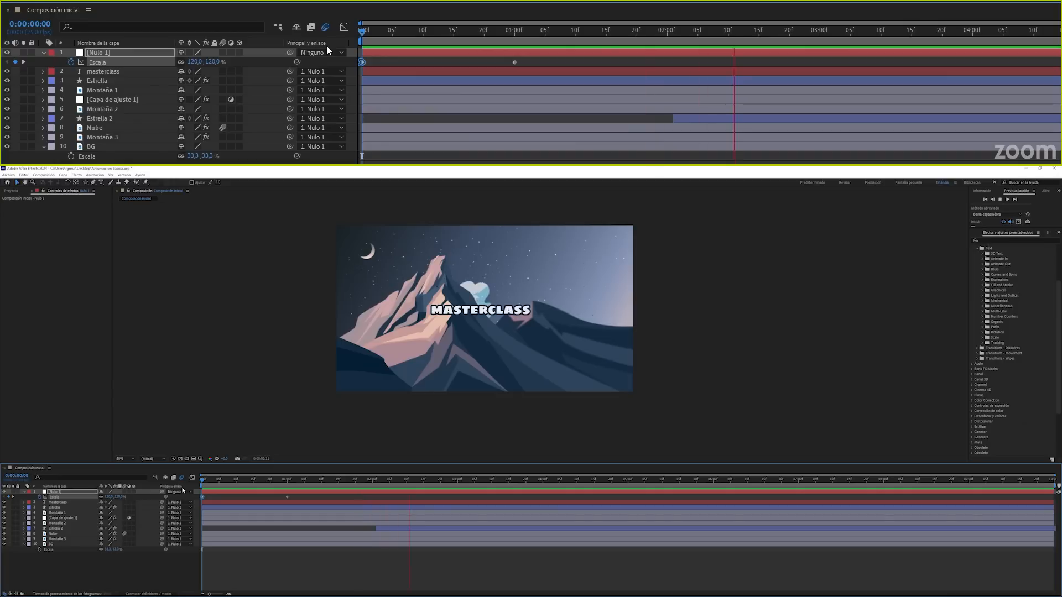
pyautogui.press('space')
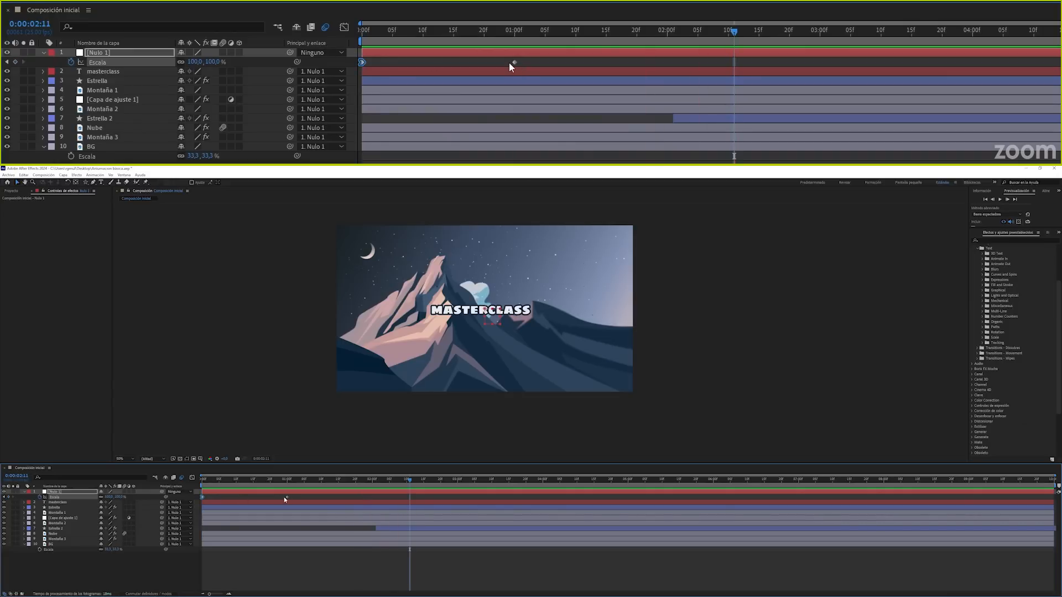
pyautogui.moveTo(513, 64); pyautogui.dragTo(448, 65)
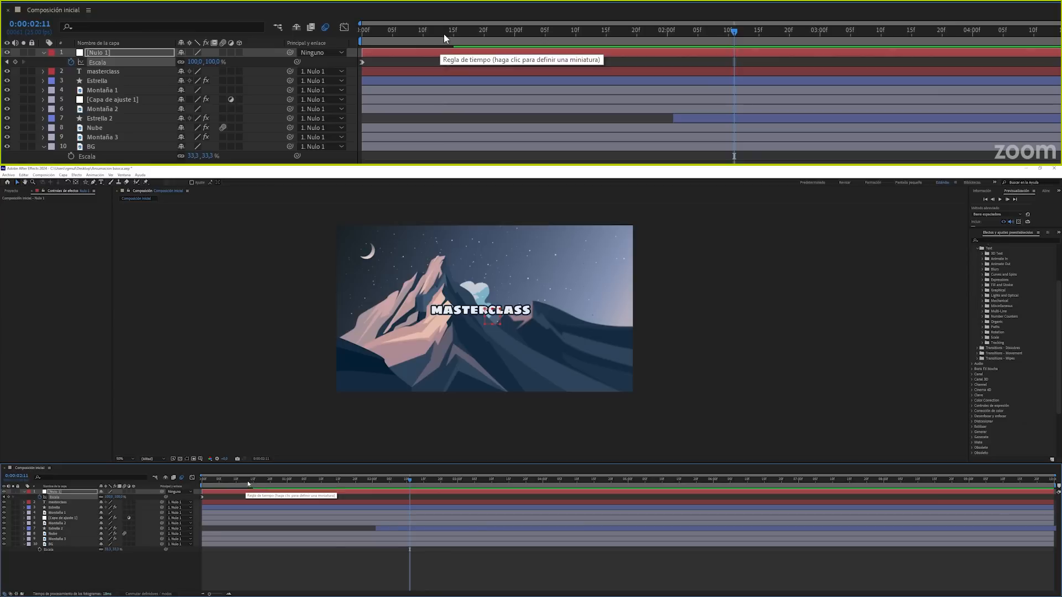
pyautogui.press('space')
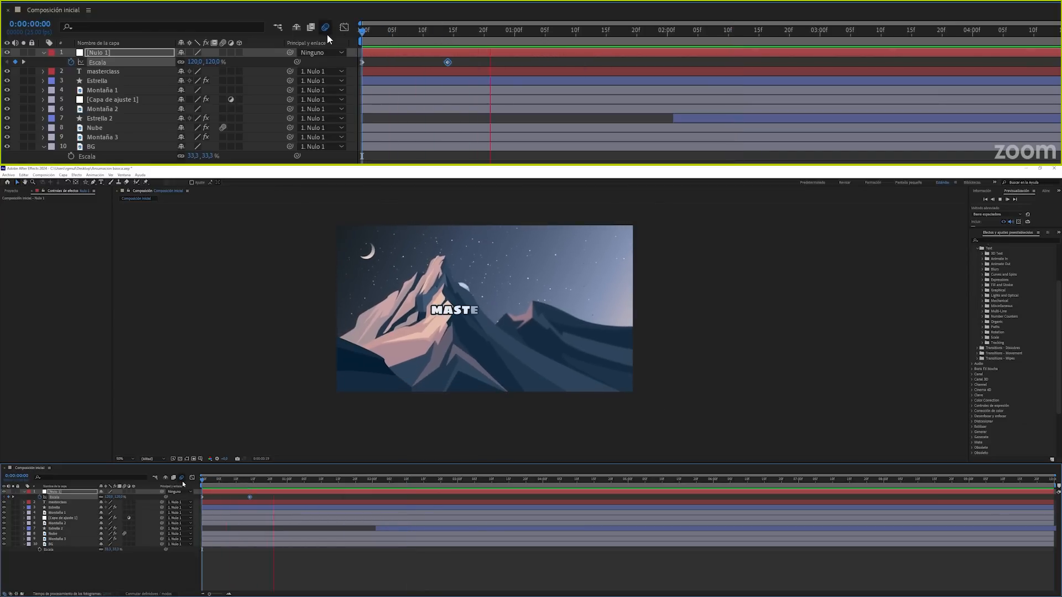
pyautogui.press('space')
pyautogui.press('space')
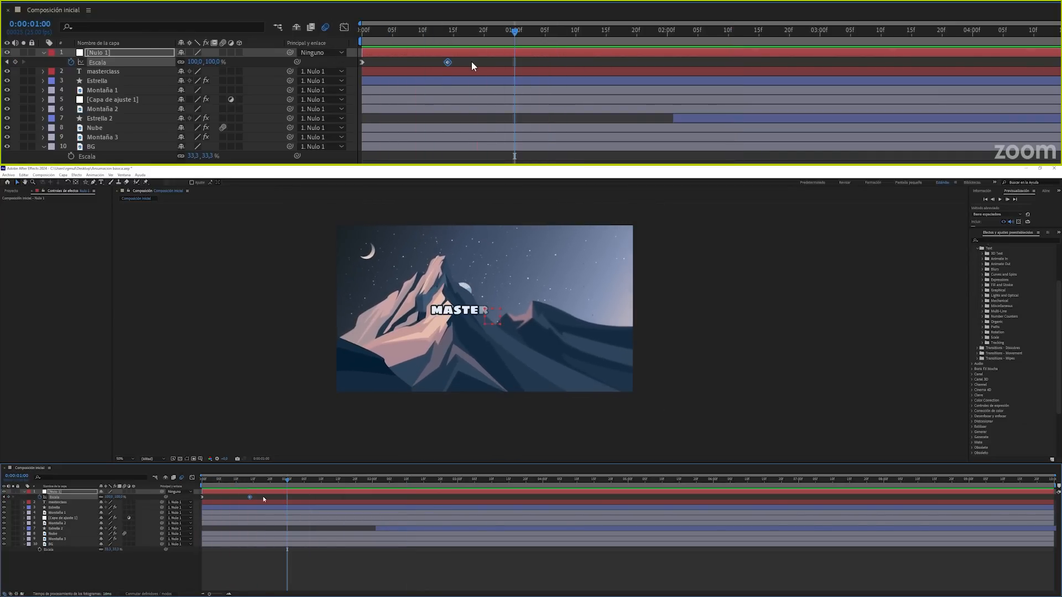
# Open the graph editor for the scale of Nulo 1 and switch it to the value graph.
pyautogui.click(344, 27)
pyautogui.moveTo(205, 575); pyautogui.dragTo(209, 576)
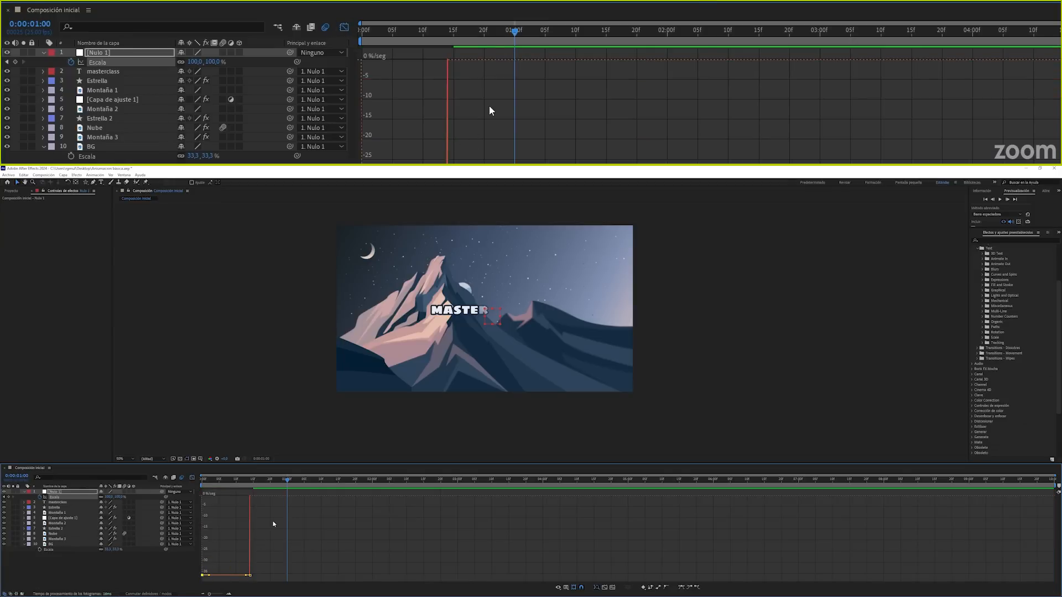
pyautogui.rightClick(273, 521)
pyautogui.click(304, 464)
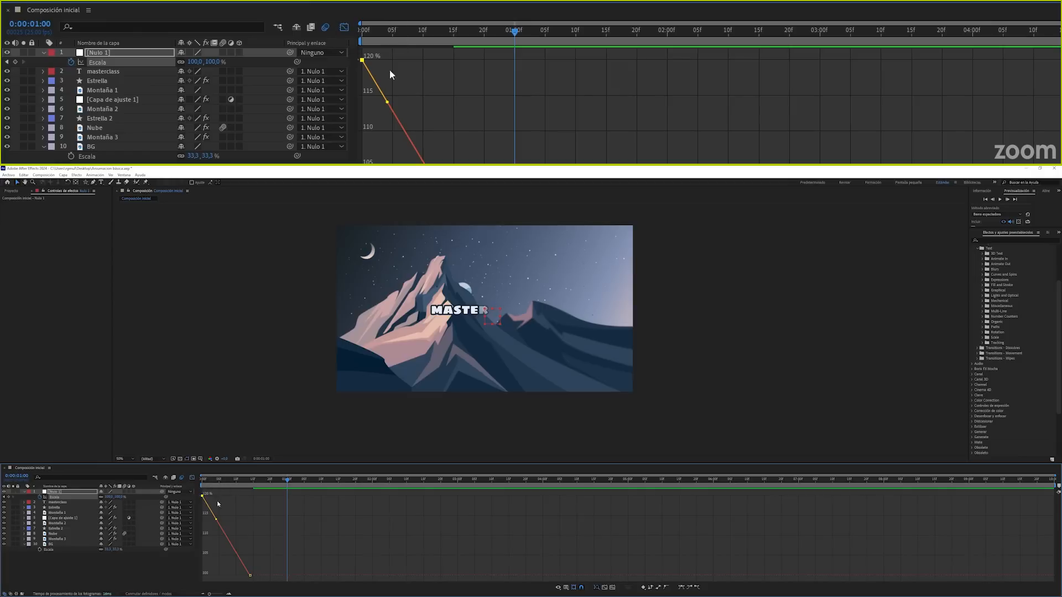
# Try a slow start on the Nulo 1 scale curve by flattening the first keyframe's handle, preview it and undo the change.
pyautogui.moveTo(216, 522); pyautogui.dragTo(248, 512)
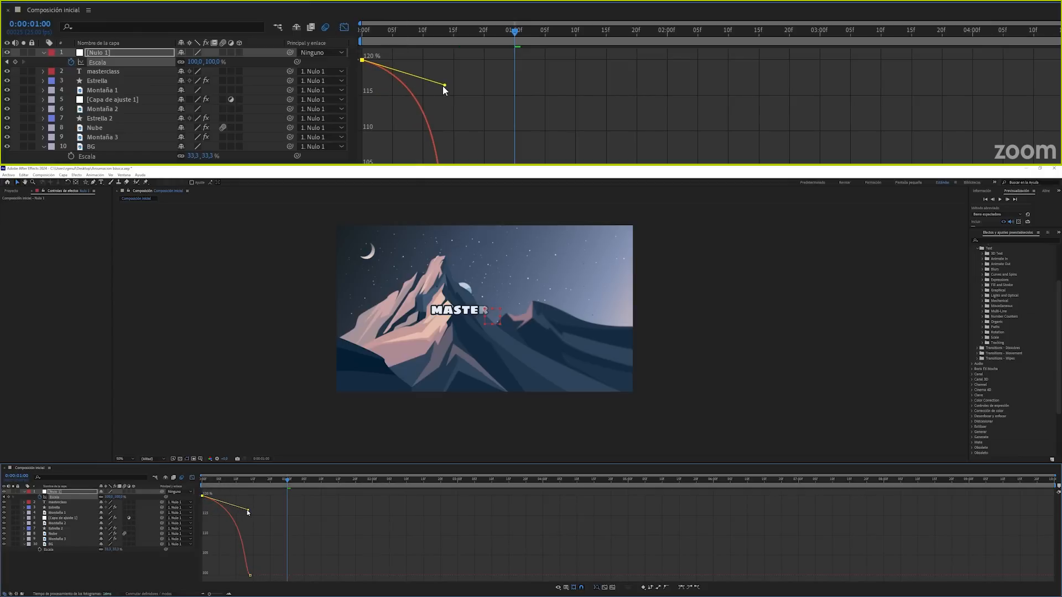
pyautogui.moveTo(216, 480); pyautogui.dragTo(196, 481)
pyautogui.press('space')
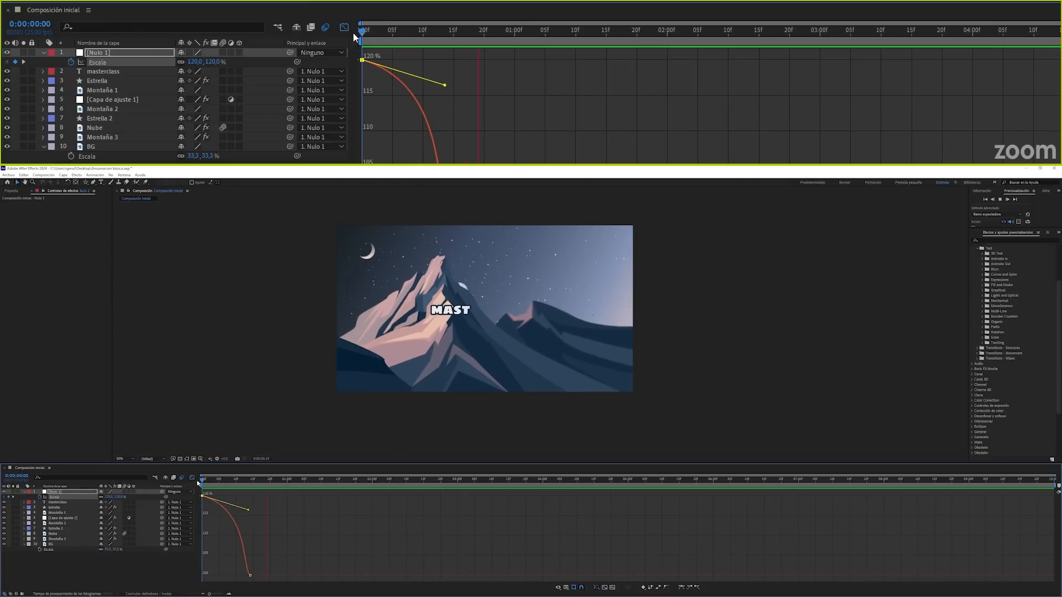
pyautogui.press('space')
pyautogui.hotkey('ctrl', 'z')
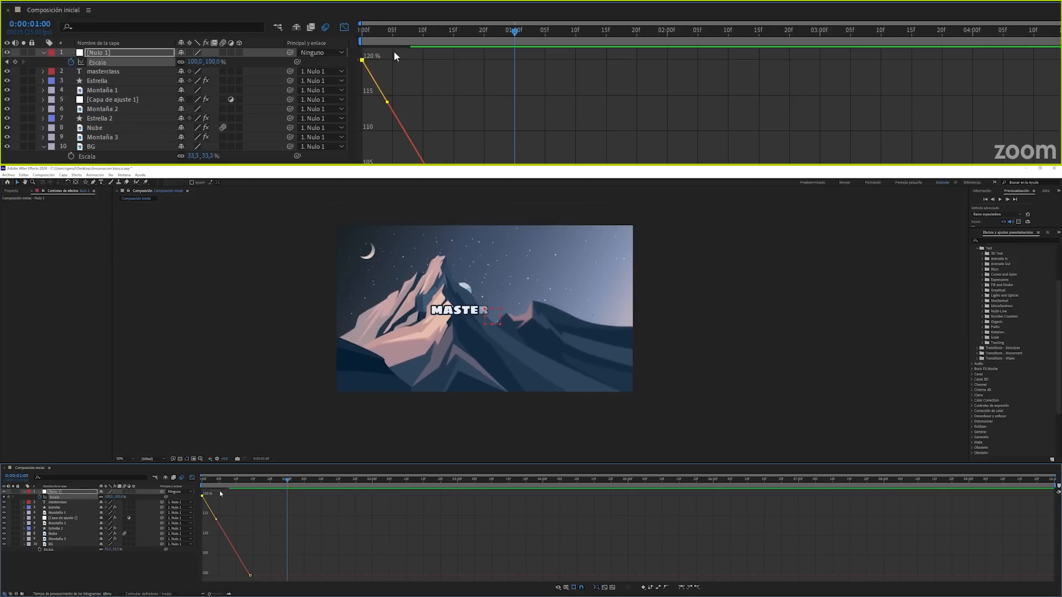
# Ease into the 0:00:00:14 scale keyframe with a long horizontal handle and steepen the first keyframe's handle for a fast start.
pyautogui.click(250, 575)
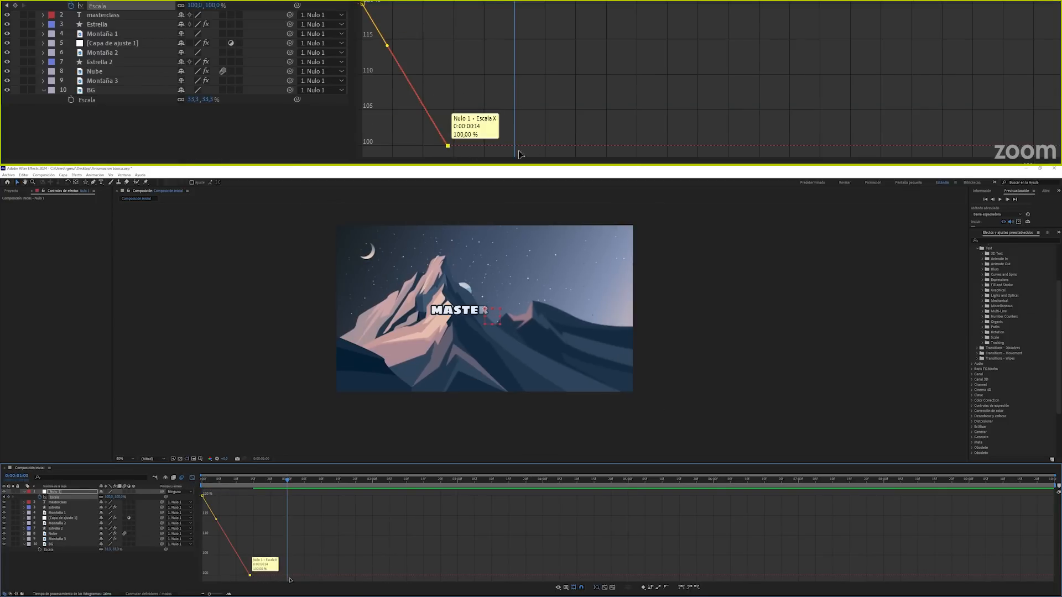
pyautogui.click(689, 588)
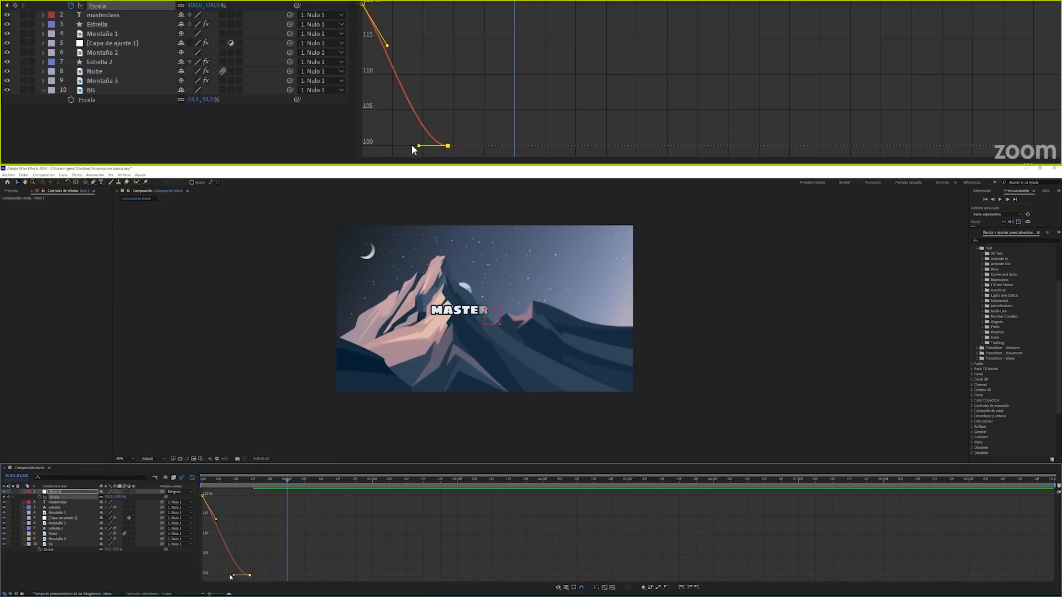
pyautogui.moveTo(234, 577); pyautogui.dragTo(209, 577)
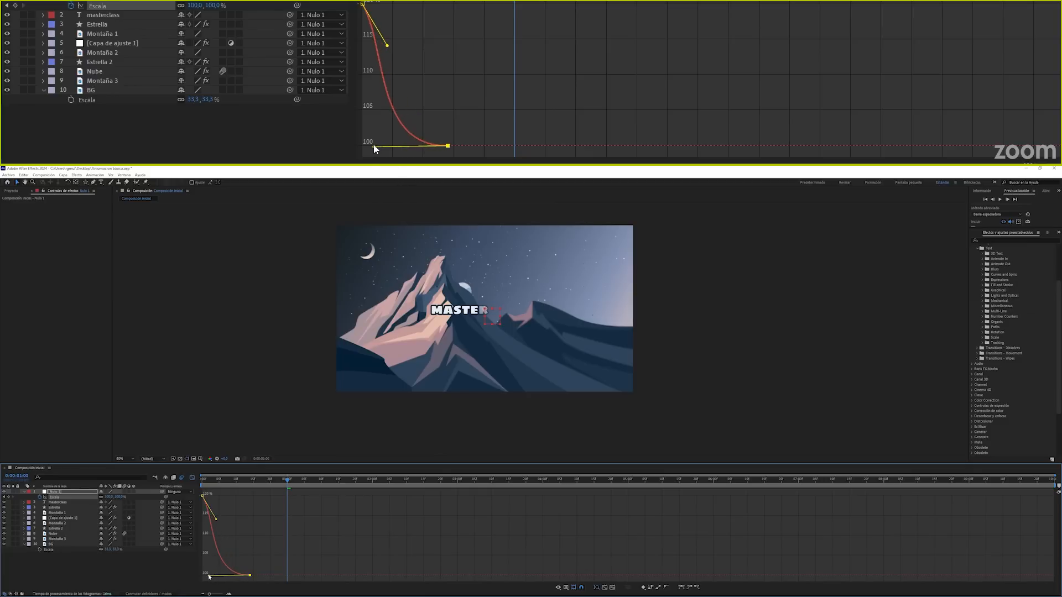
pyautogui.moveTo(217, 519); pyautogui.dragTo(203, 507)
# Preview the newly eased zoom-out from the first frame several times and close the graph editor.
pyautogui.press('space')
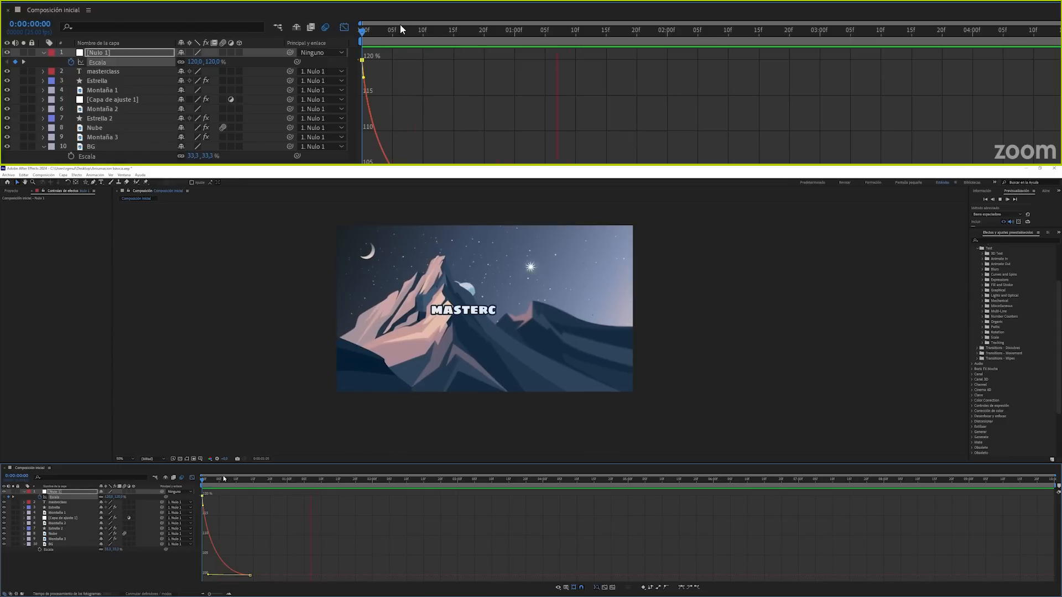
pyautogui.moveTo(222, 479); pyautogui.dragTo(201, 482)
pyautogui.press('space')
pyautogui.moveTo(361, 34)
pyautogui.mouseDown()
pyautogui.moveTo(350, 33)
pyautogui.moveTo(358, 40)
pyautogui.mouseUp()
pyautogui.press('space')
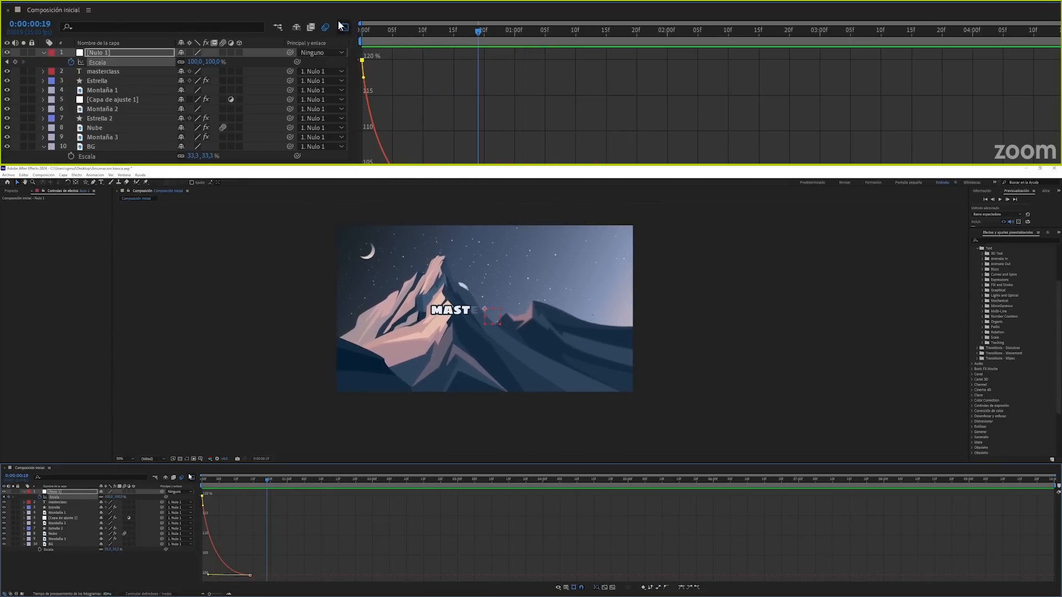
pyautogui.click(344, 27)
pyautogui.press('space')
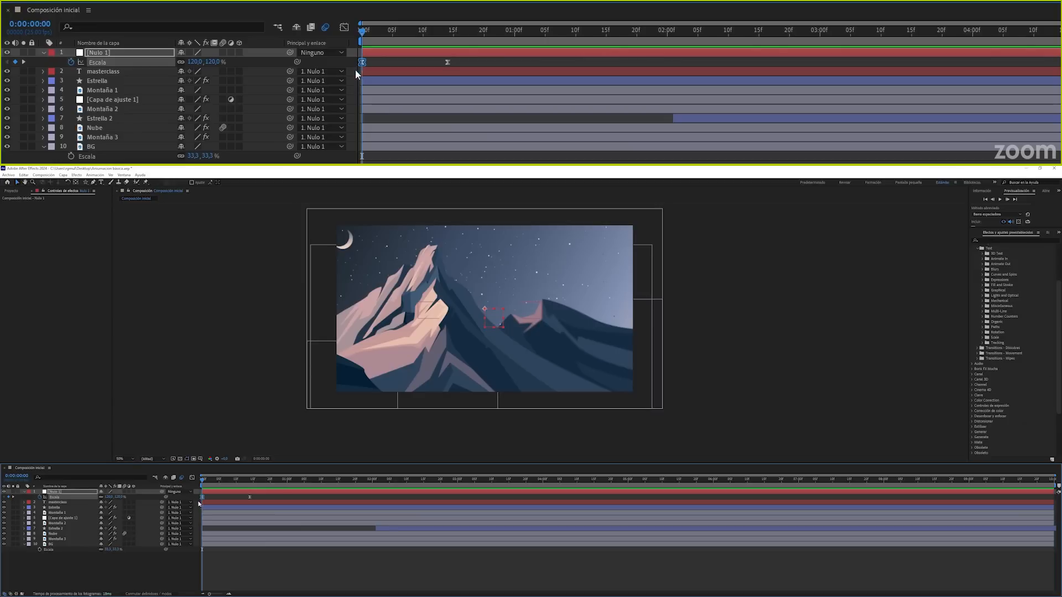
# Set the first scale keyframe of Nulo 1 to 140%, preview the stronger zoom-out and return to the first frame.
pyautogui.click(214, 61)
pyautogui.write('140')
pyautogui.press('Return')
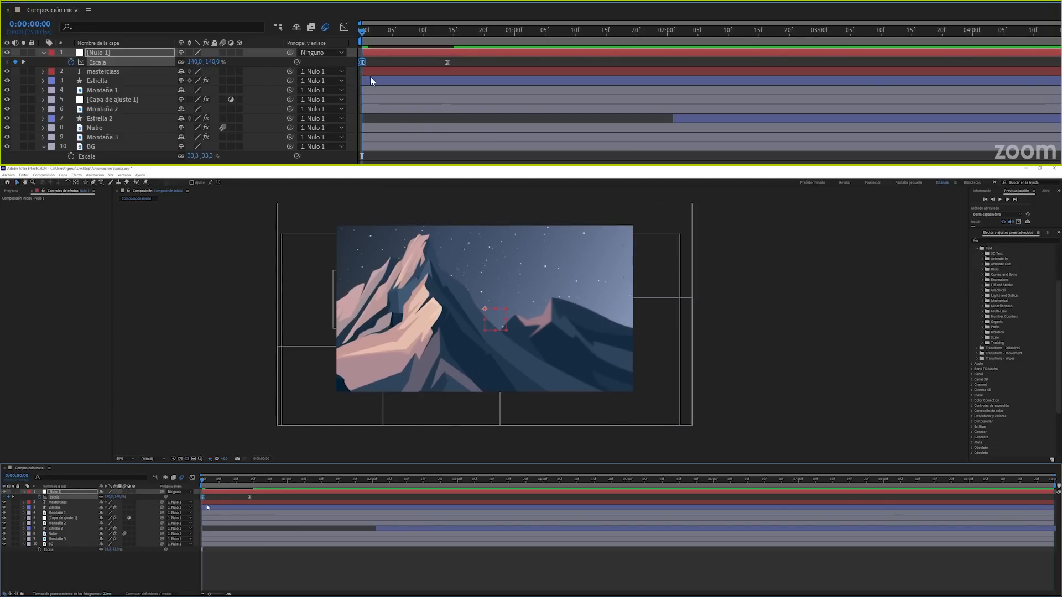
pyautogui.press('space')
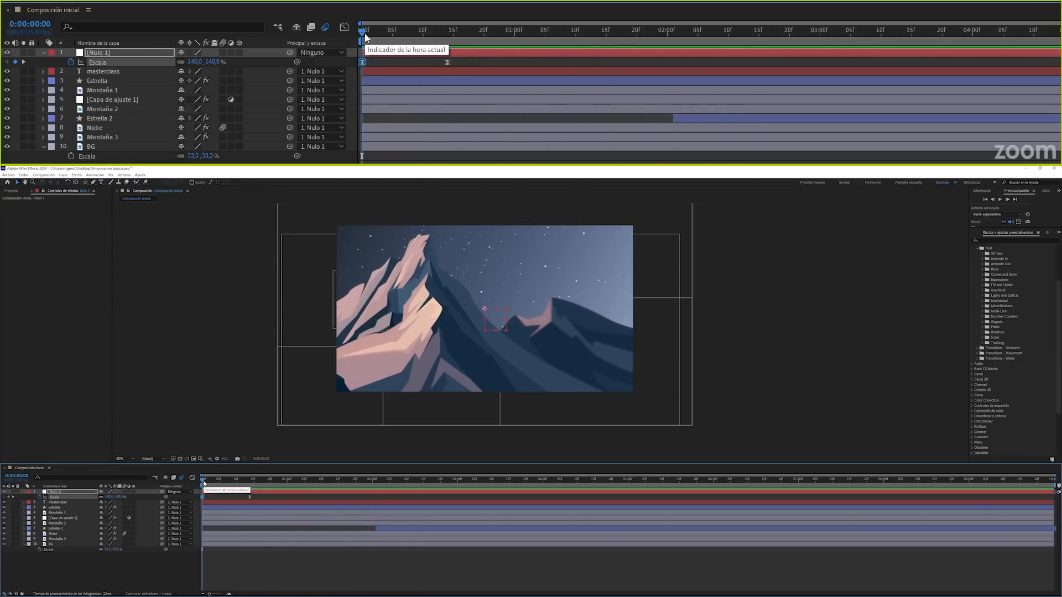
pyautogui.press('space')
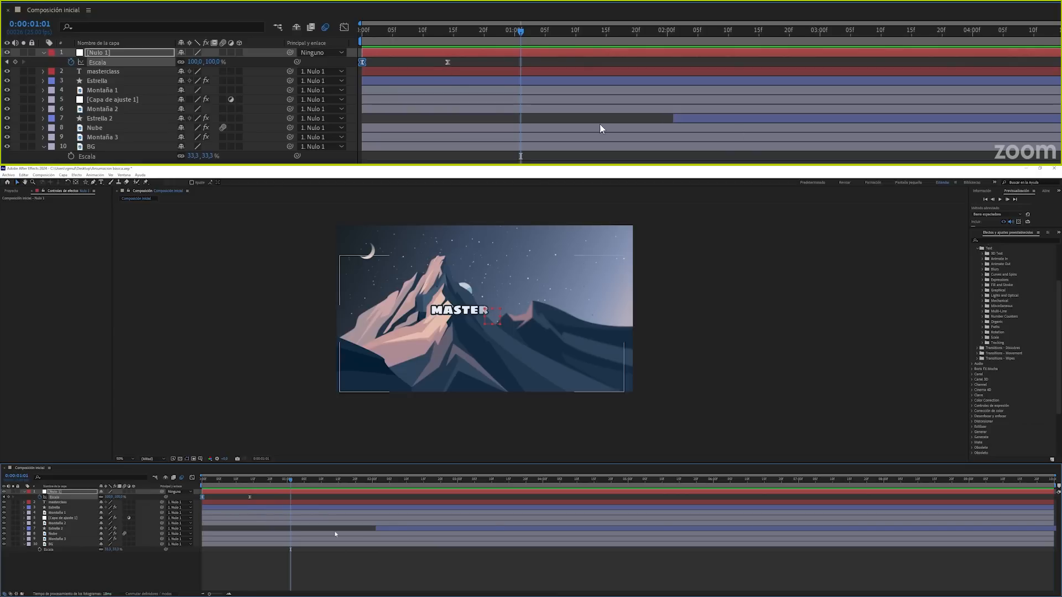
pyautogui.moveTo(404, 32); pyautogui.dragTo(350, 41)
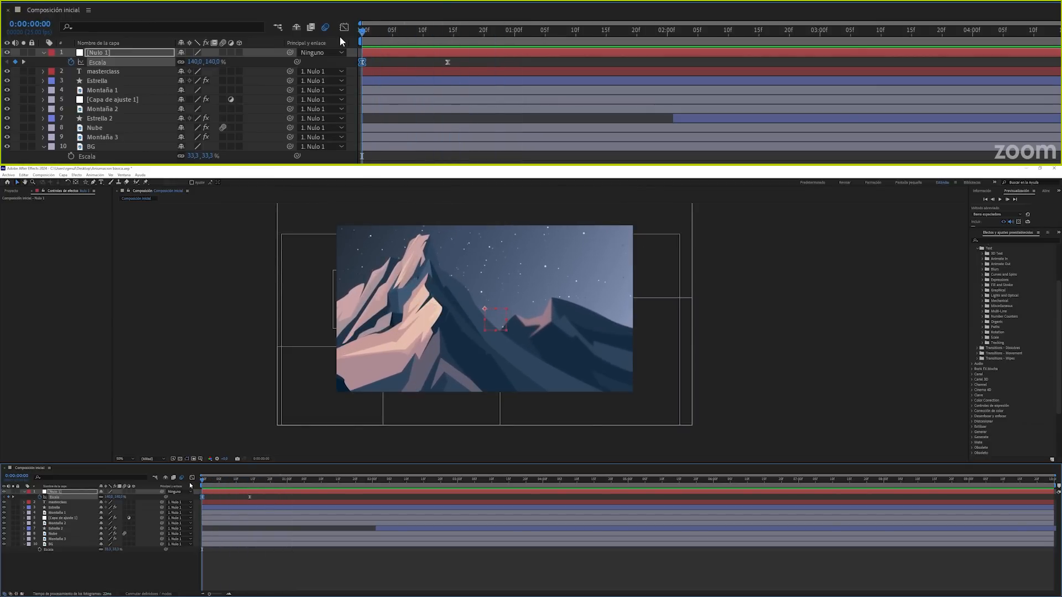
# Add a new adjustment layer above all the layers of the composition.
pyautogui.click(81, 570)
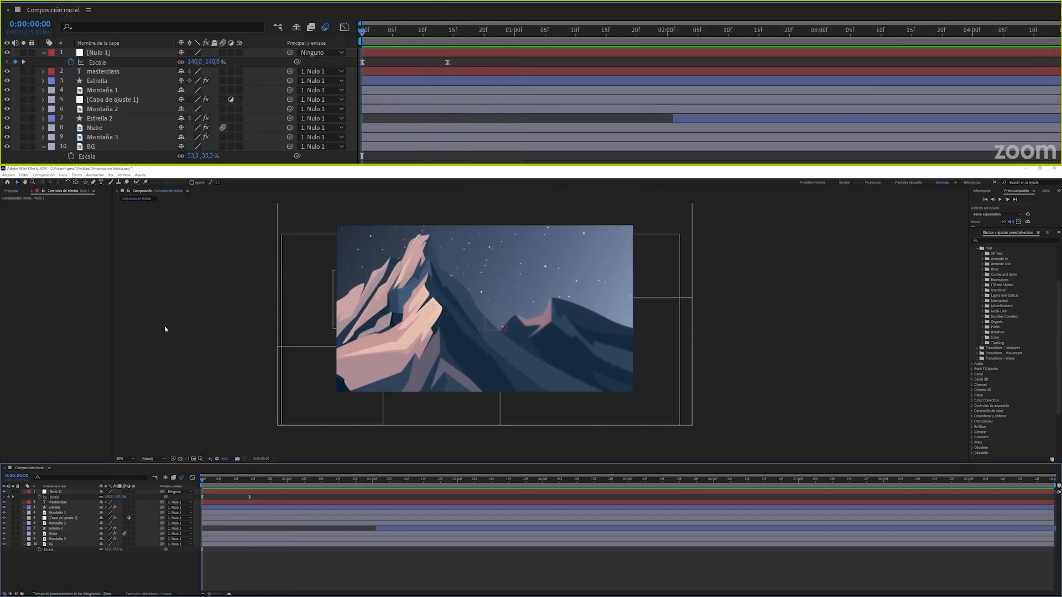
pyautogui.click(63, 175)
pyautogui.click(63, 175)
pyautogui.click(63, 174)
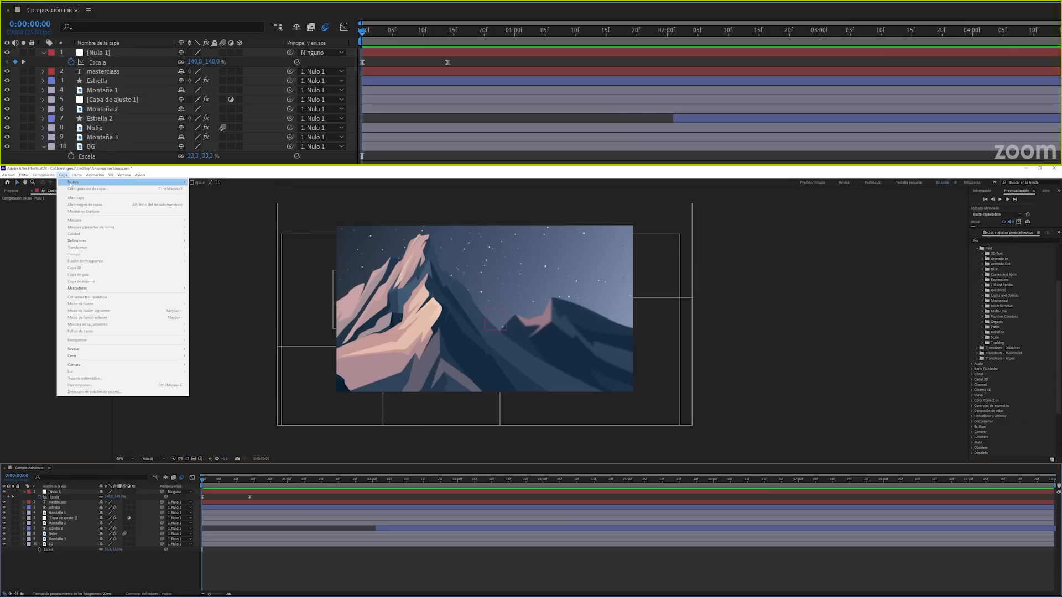
pyautogui.moveTo(178, 182)
pyautogui.click(210, 223)
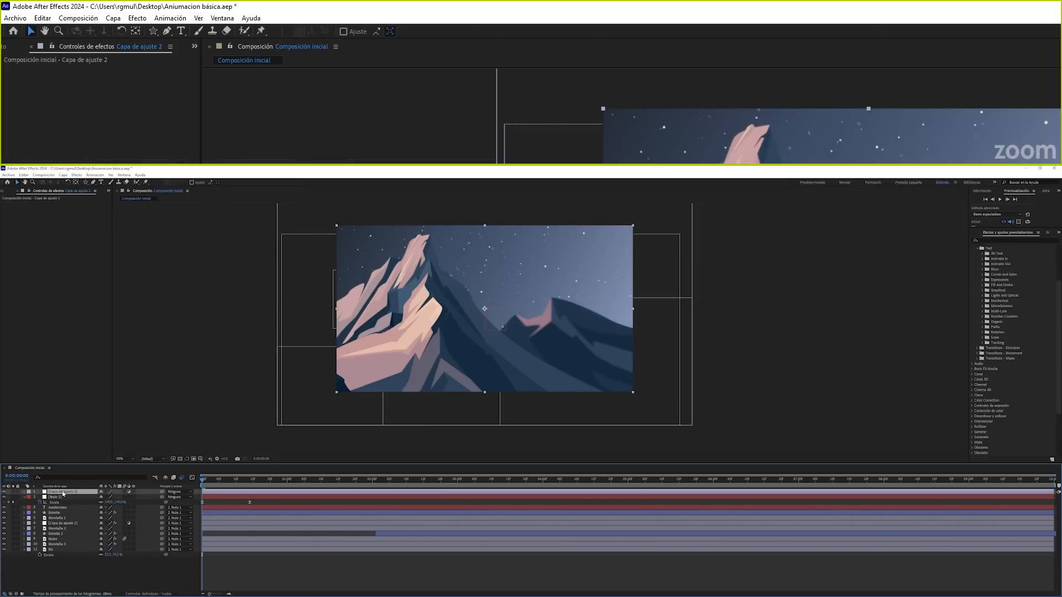
# Apply the CC Radial Blur effect from Desenfocar y enfocar to Capa de ajuste 2.
pyautogui.click(77, 175)
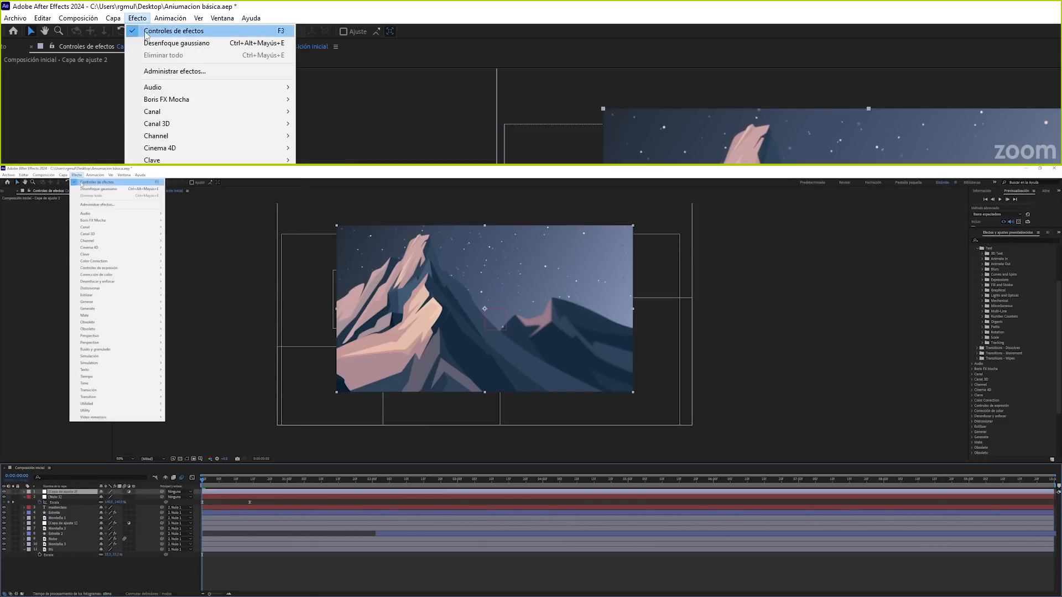
pyautogui.moveTo(113, 283)
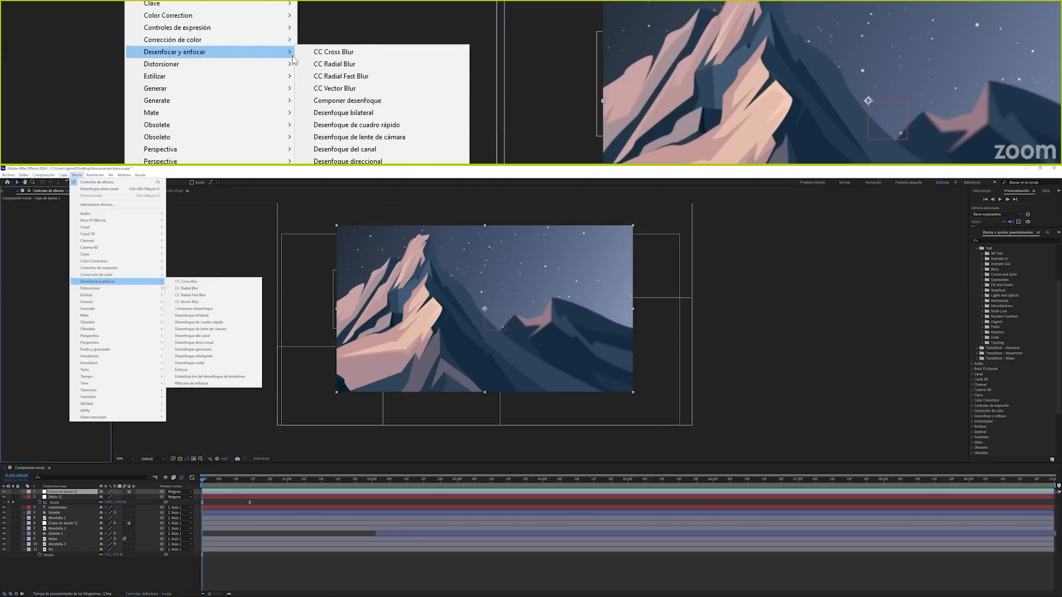
pyautogui.click(187, 288)
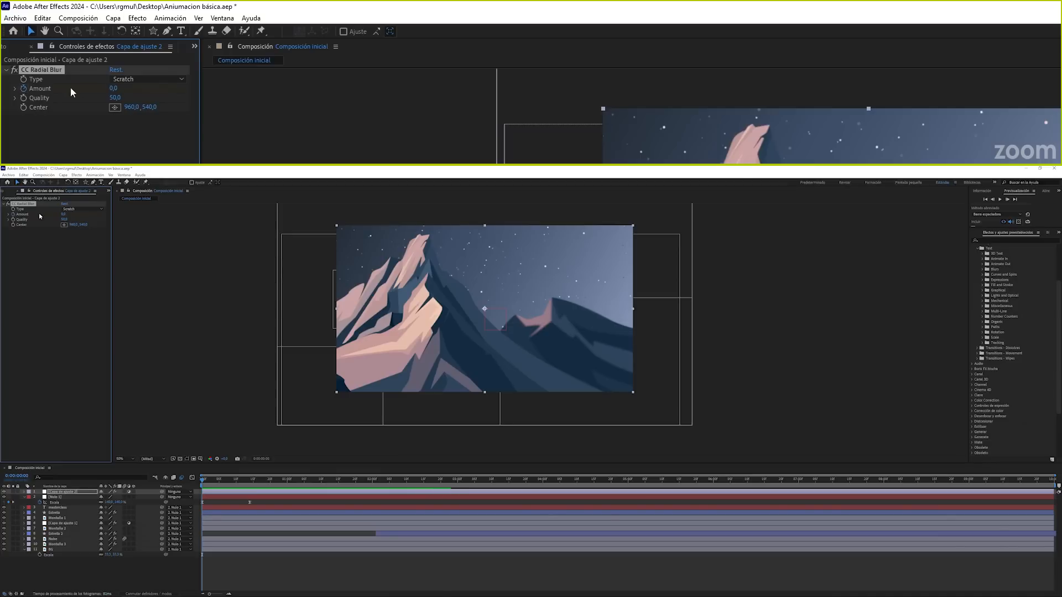
# Try a CC Radial Blur Amount of 20 on the first frame and settle on 5.
pyautogui.click(114, 88)
pyautogui.write('20')
pyautogui.press('Return')
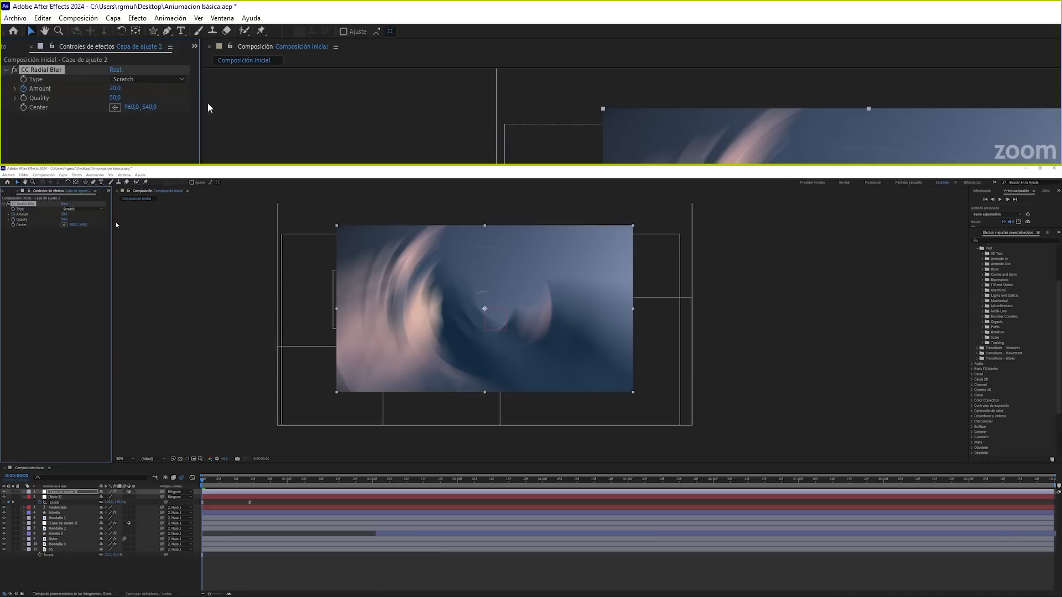
pyautogui.click(115, 89)
pyautogui.write('5')
pyautogui.press('Return')
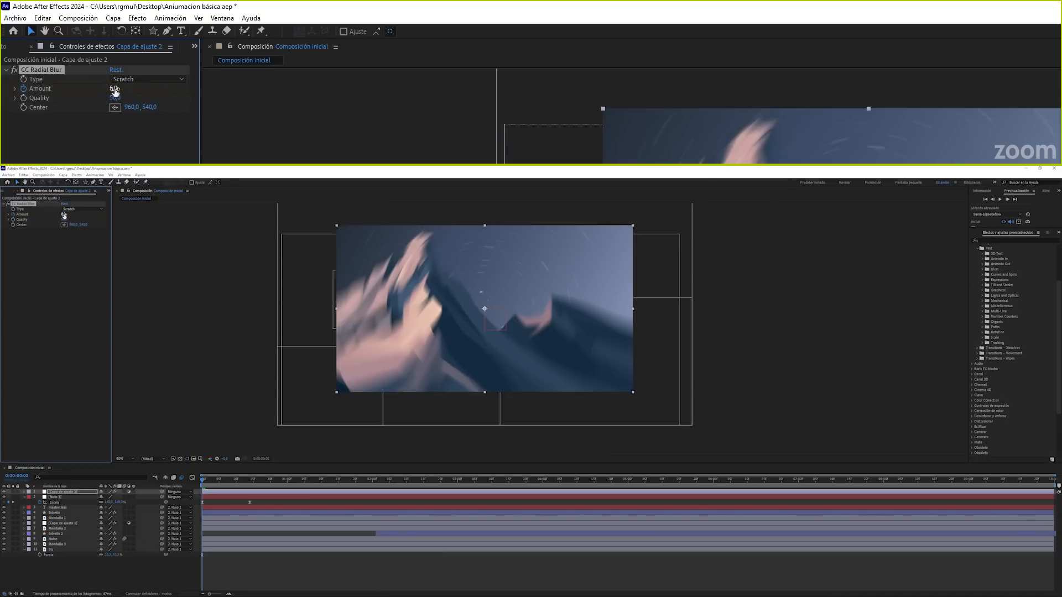
# Keyframe the CC Radial Blur Amount at 0 at 0:00:00:14, where the scale animation ends.
pyautogui.click(251, 481)
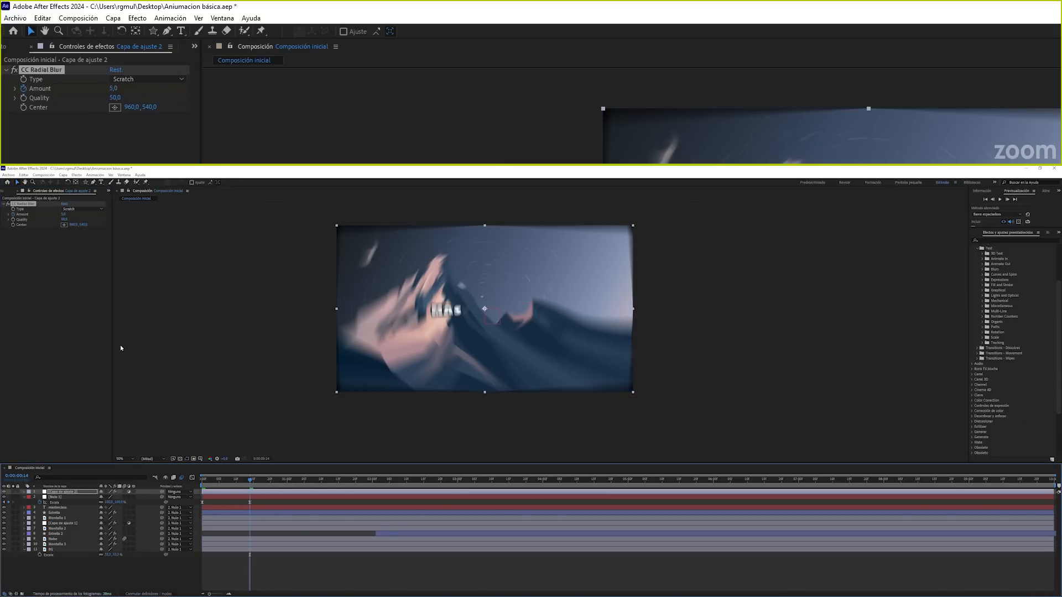
pyautogui.click(63, 214)
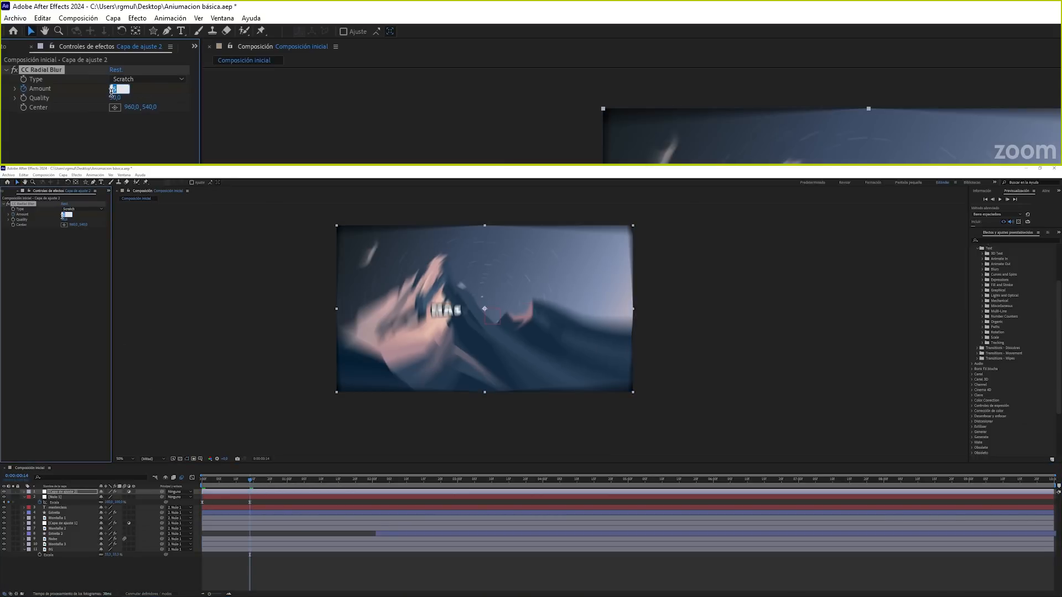
pyautogui.write('0')
pyautogui.press('Return')
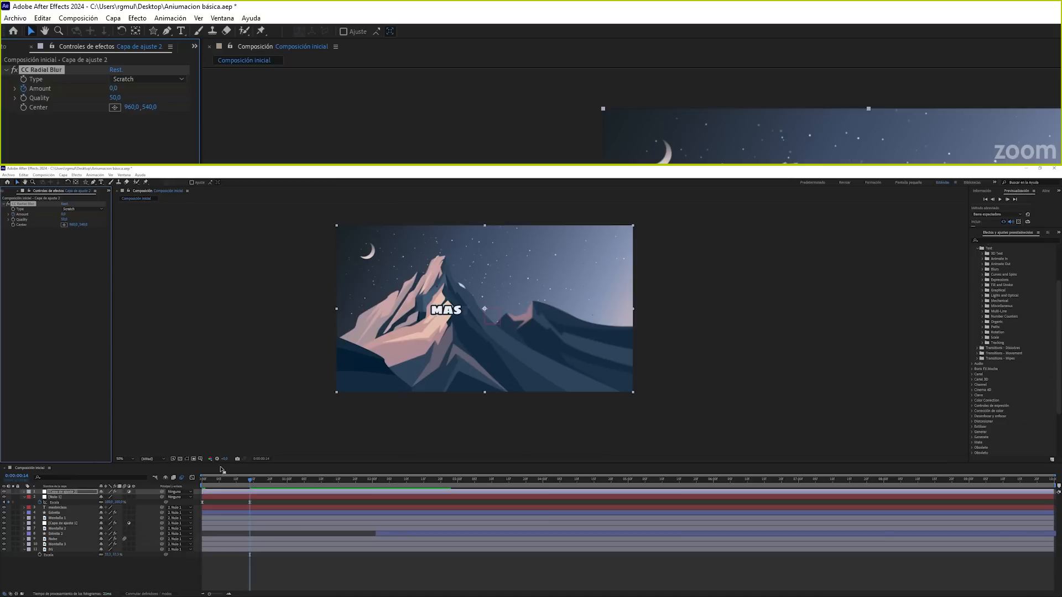
# Preview the blurred zoom-out from the first frame, reveal the keyframes of Capa de ajuste 2 and go to 0:00:00:05.
pyautogui.moveTo(226, 480); pyautogui.dragTo(193, 478)
pyautogui.press('space')
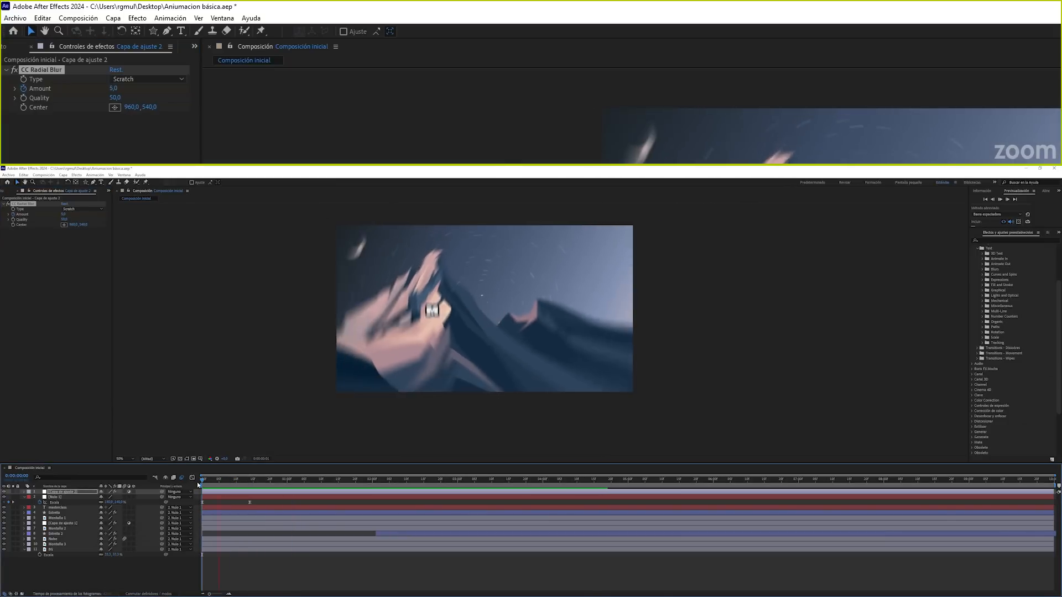
pyautogui.press('space')
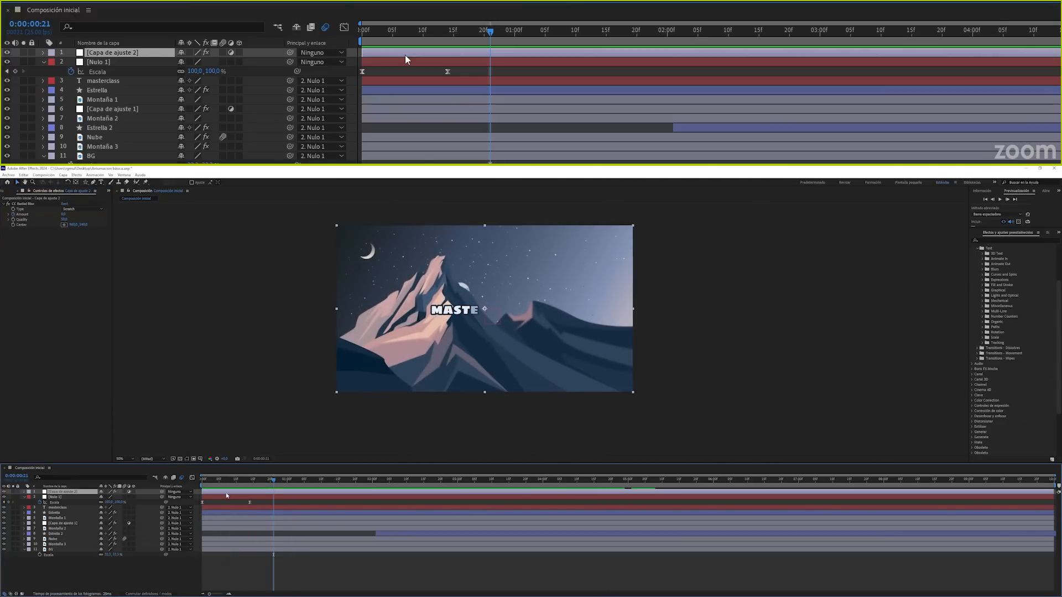
pyautogui.press('u')
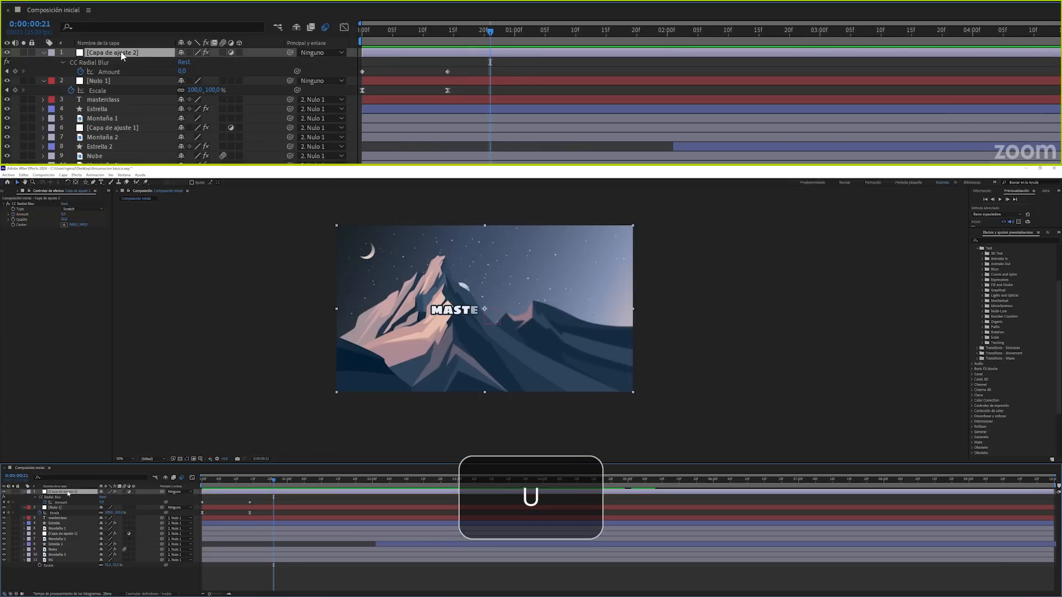
pyautogui.click(217, 481)
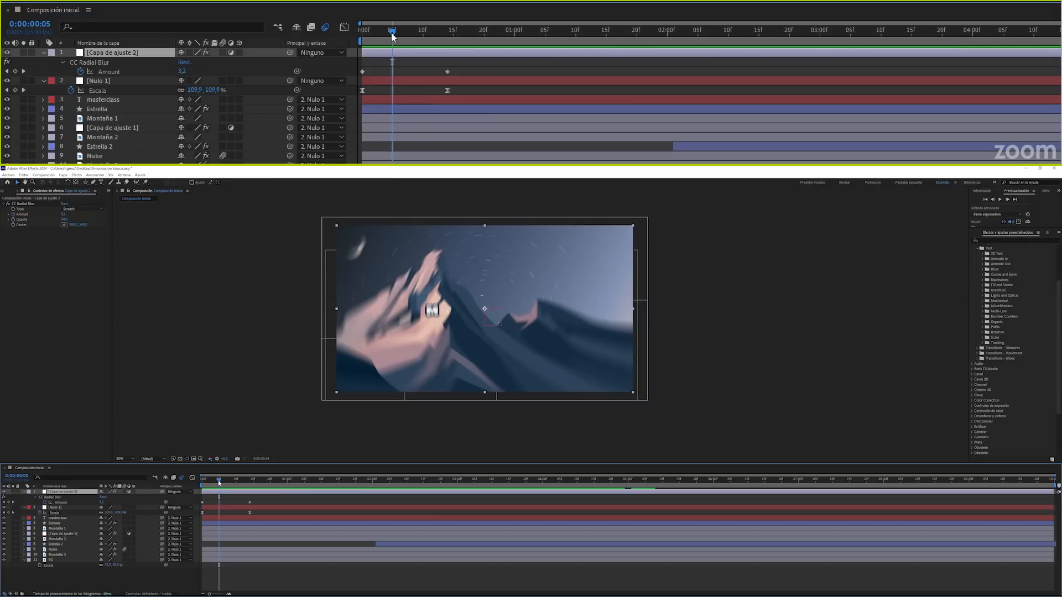
# Apply Desaceleración suave to the first CC Radial Blur Amount keyframe and Aceleración suave to the last one.
pyautogui.moveTo(219, 482); pyautogui.dragTo(196, 485)
pyautogui.rightClick(363, 72)
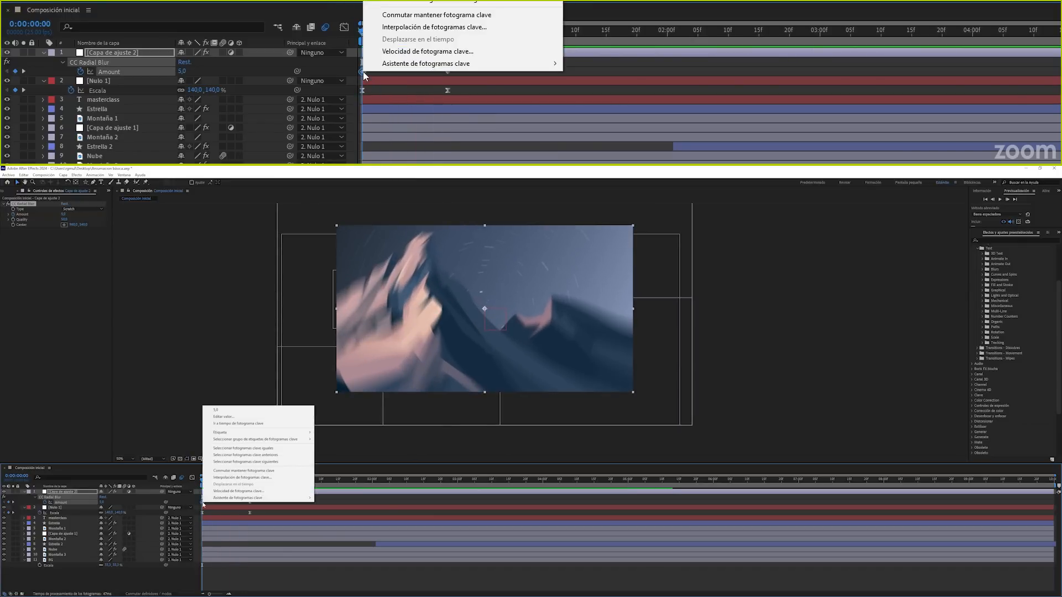
pyautogui.moveTo(498, 63)
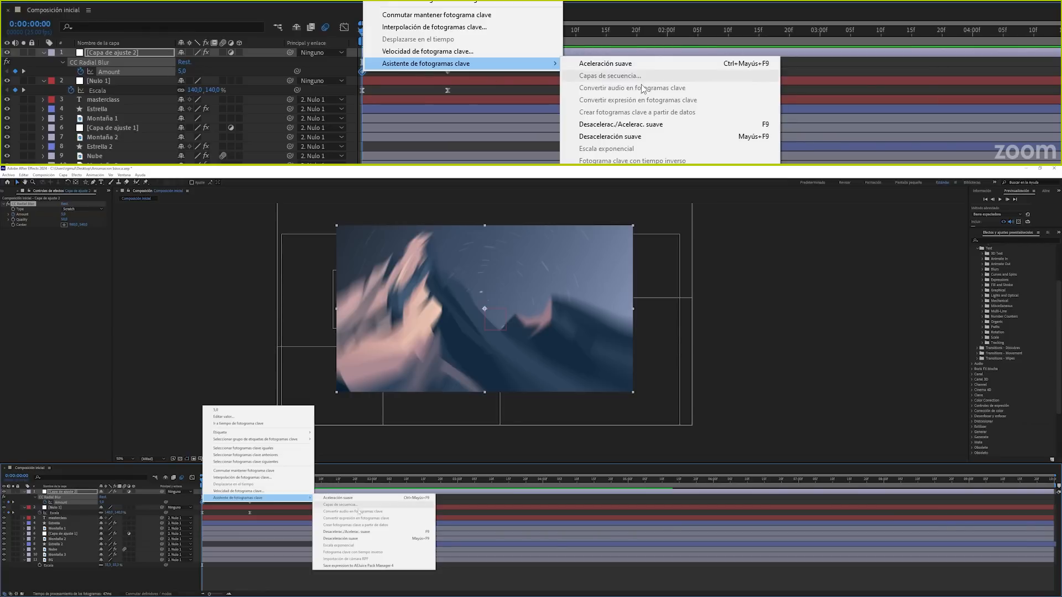
pyautogui.click(625, 136)
pyautogui.rightClick(447, 72)
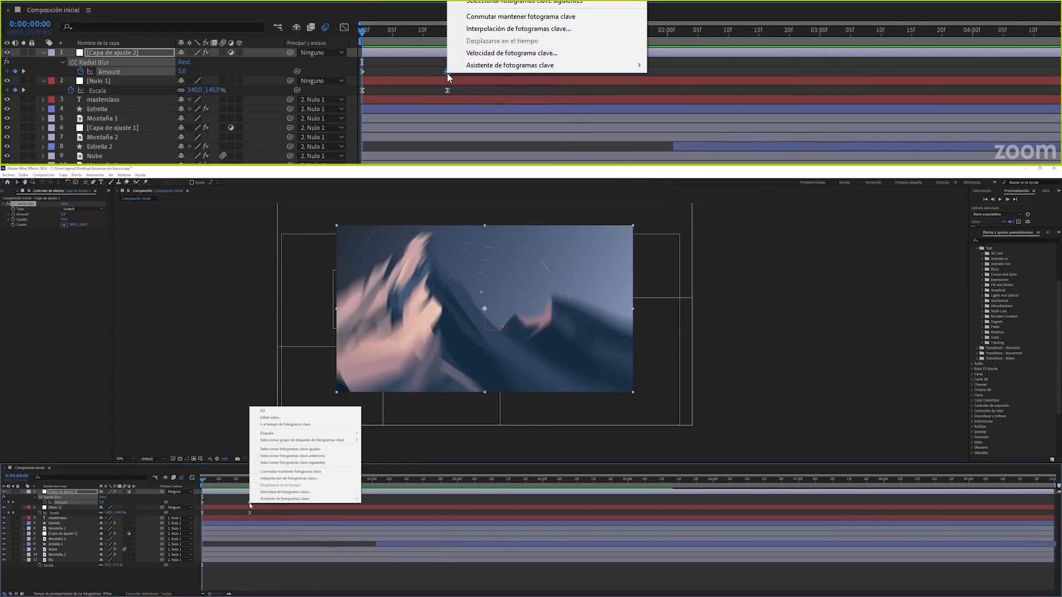
pyautogui.click(509, 74)
pyautogui.rightClick(447, 72)
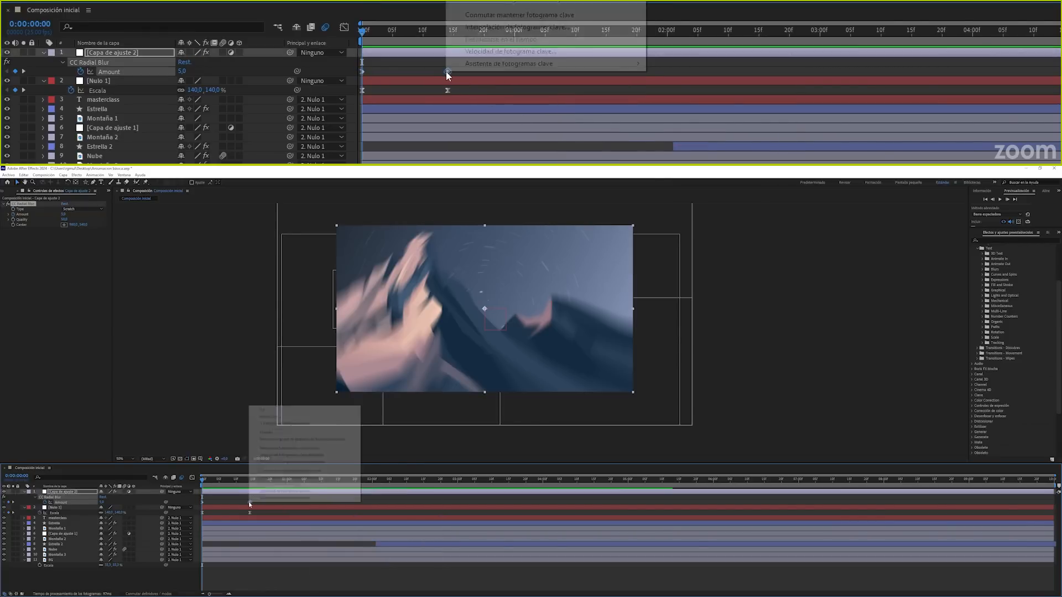
pyautogui.moveTo(554, 63)
pyautogui.click(707, 64)
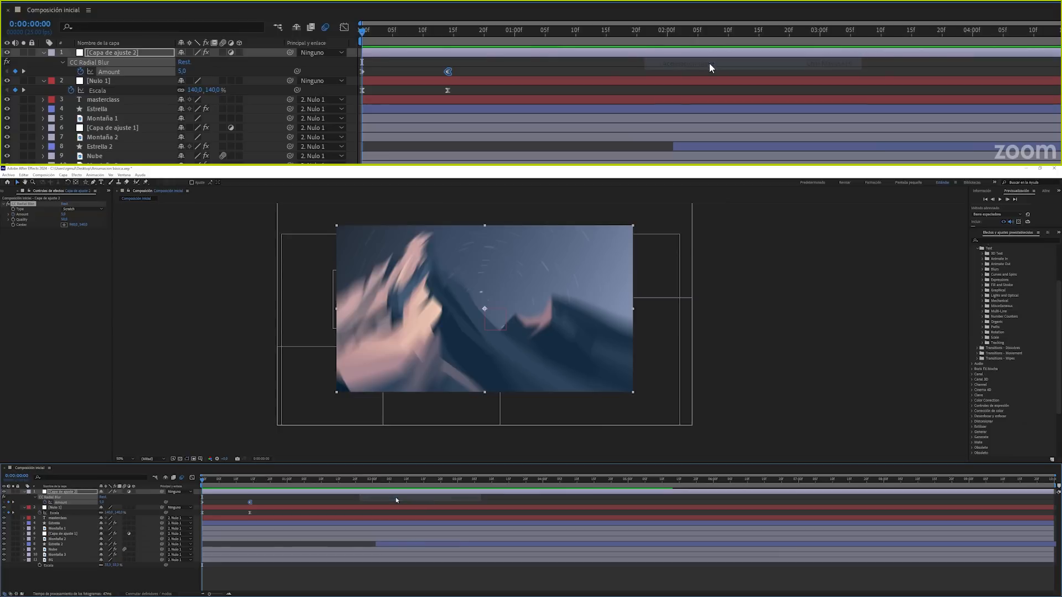
# Shape the CC Radial Blur Amount value curve to fall steeply and flatten into the last keyframe, and ease the first keyframe.
pyautogui.click(344, 28)
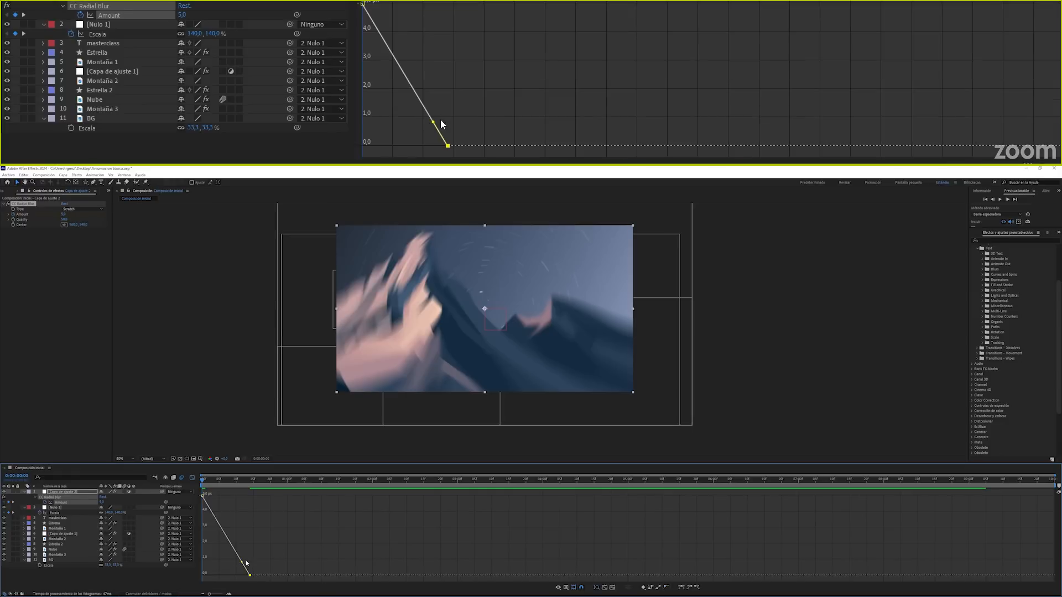
pyautogui.moveTo(434, 122); pyautogui.dragTo(377, 144)
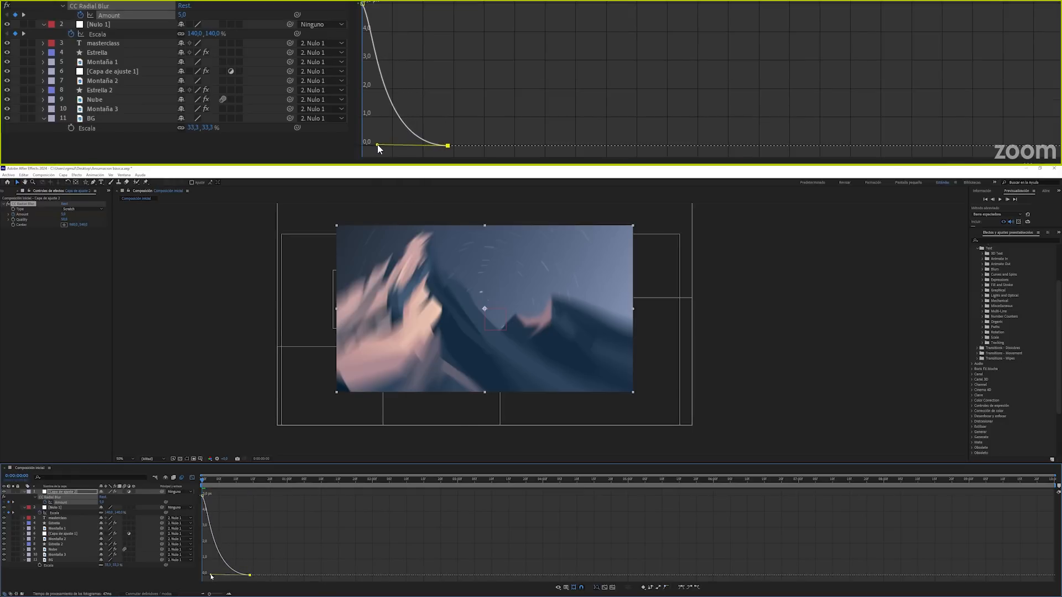
pyautogui.click(363, 4)
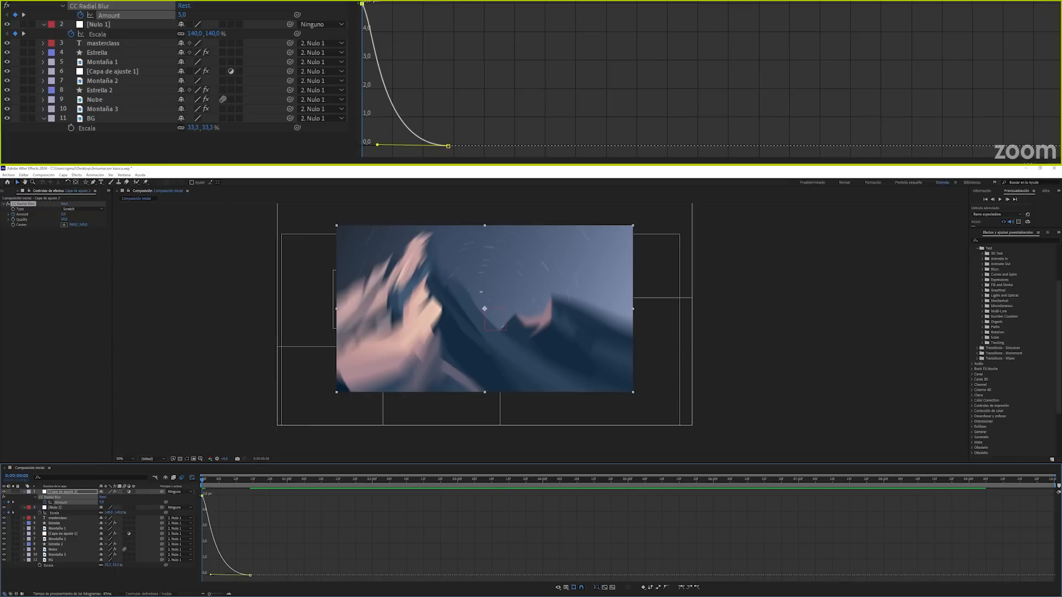
pyautogui.click(692, 588)
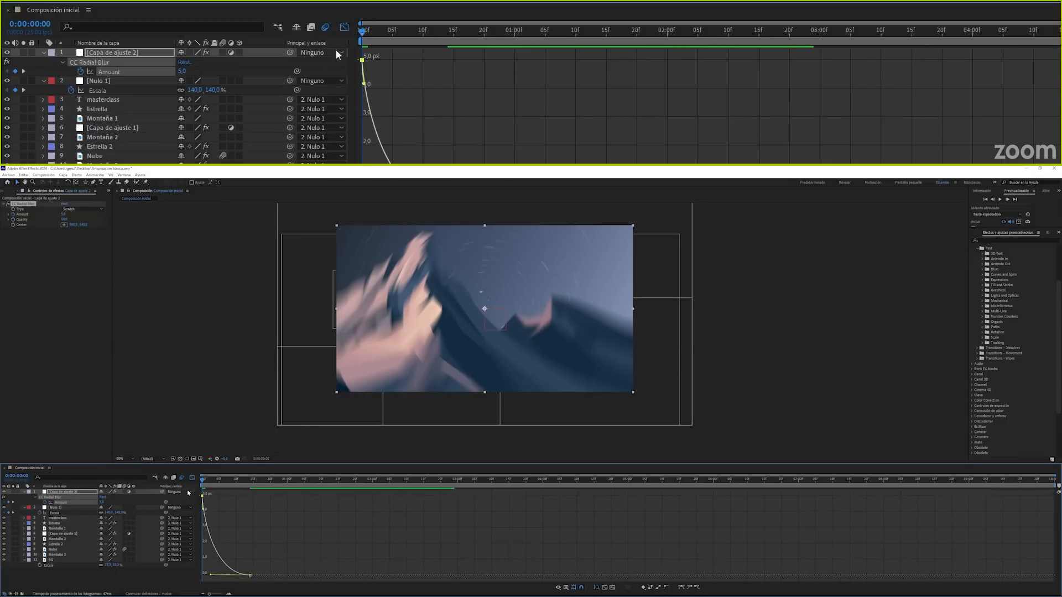
pyautogui.click(344, 27)
# Preview the whole composition from the first frame with the eased radial blur.
pyautogui.press('space')
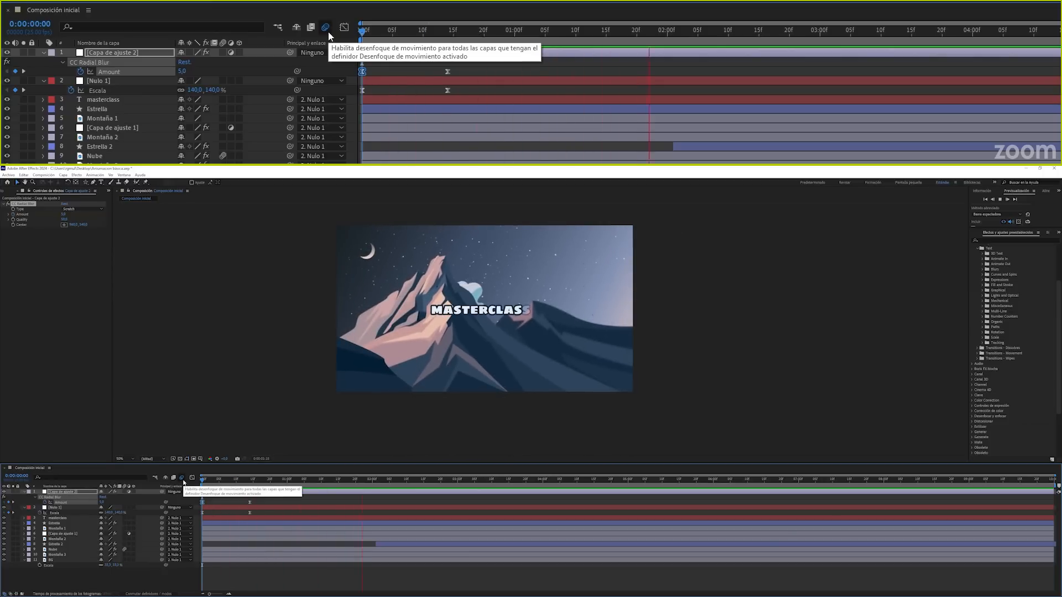
pyautogui.press('space')
pyautogui.press('space')
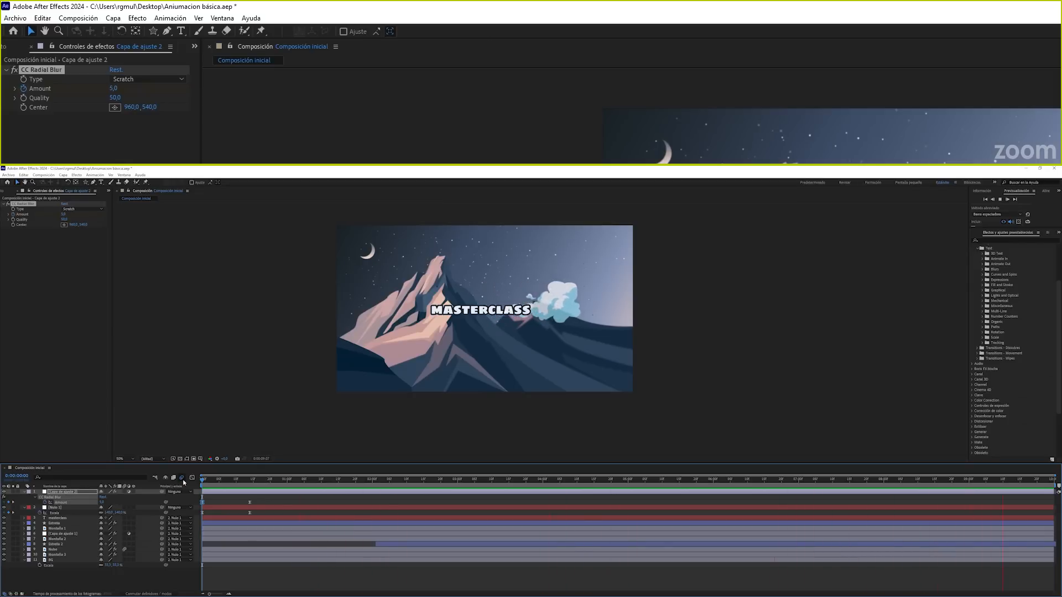
pyautogui.press('space')
pyautogui.click(205, 398)
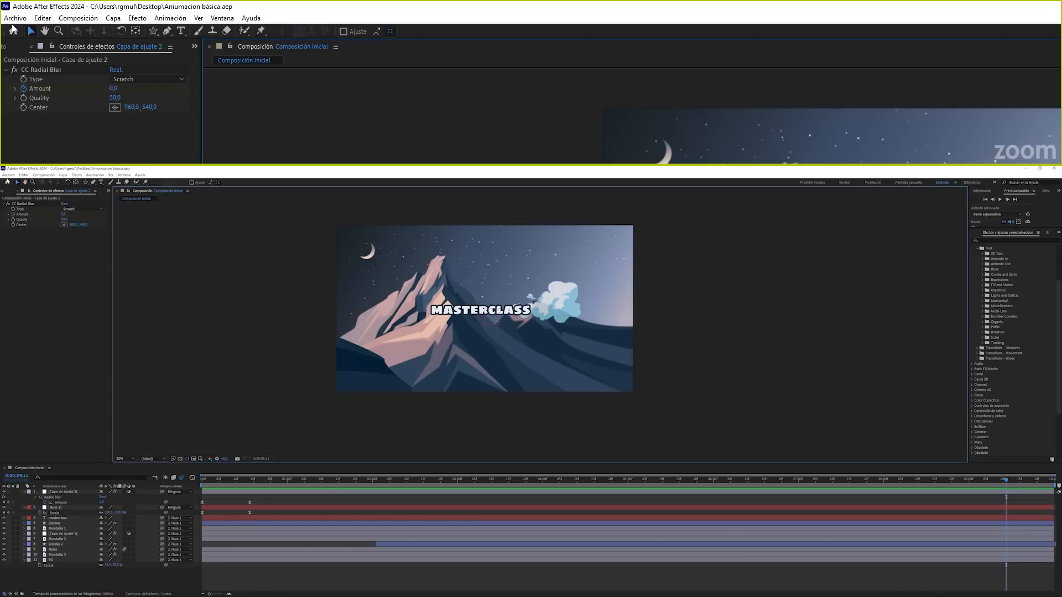
# Add Composición inicial to the processing queue and accept Óptima quality, Completa resolution and an H.264 output module.
pyautogui.click(9, 176)
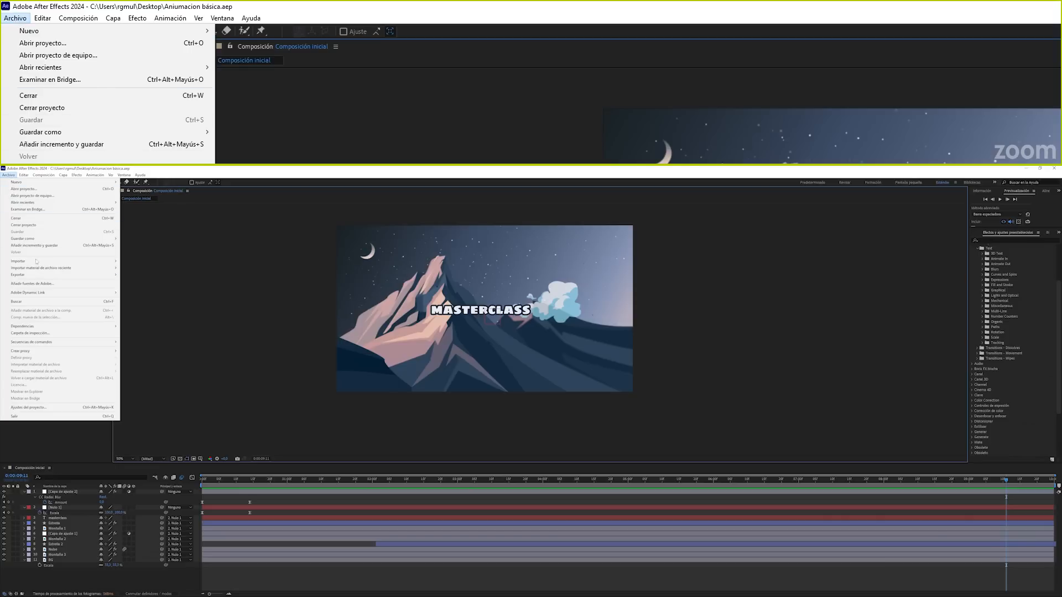
pyautogui.moveTo(80, 275)
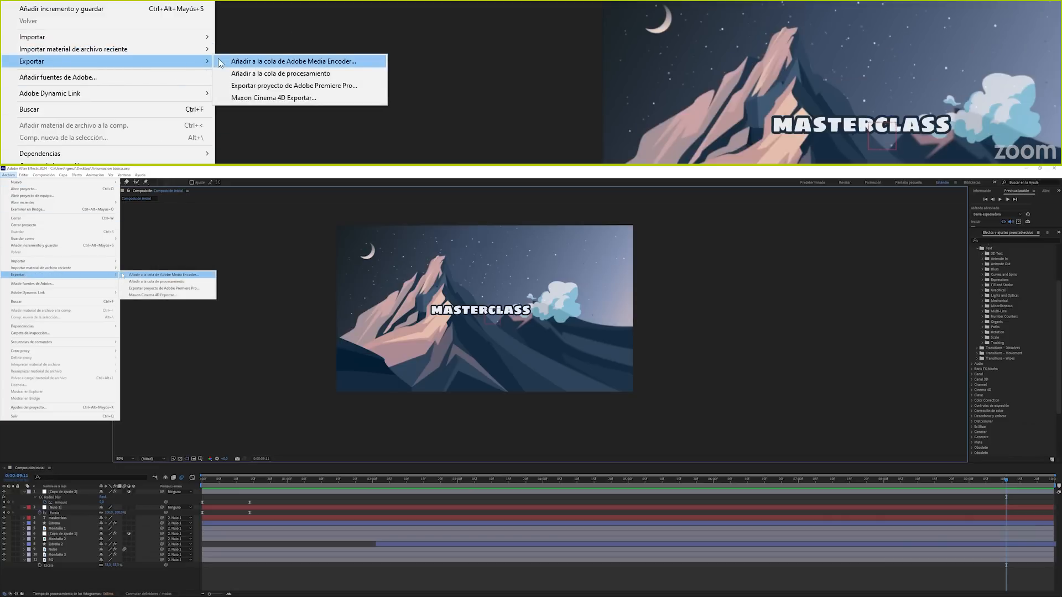
pyautogui.click(159, 283)
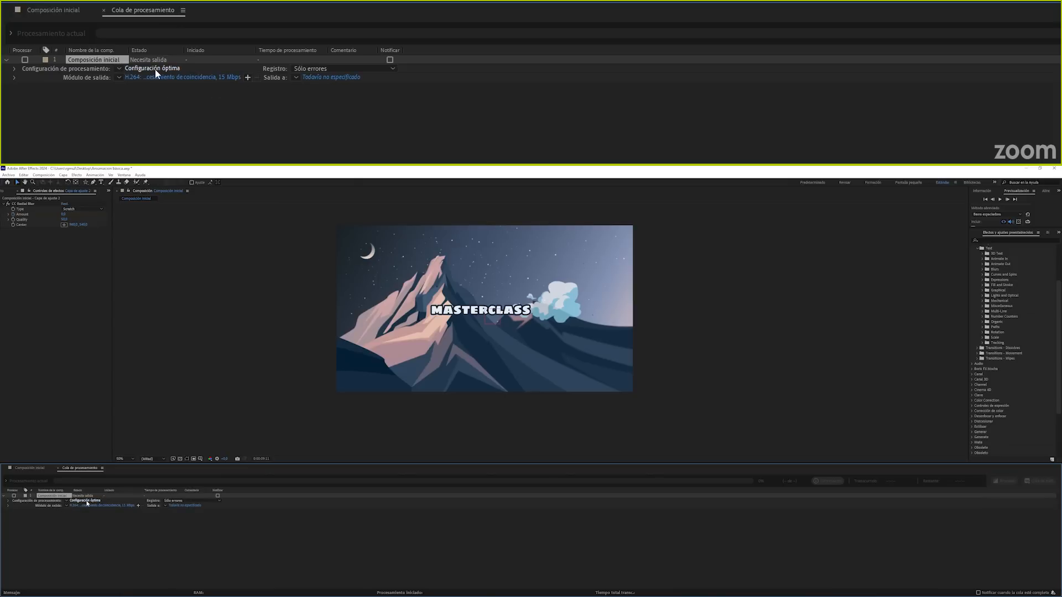
pyautogui.click(86, 503)
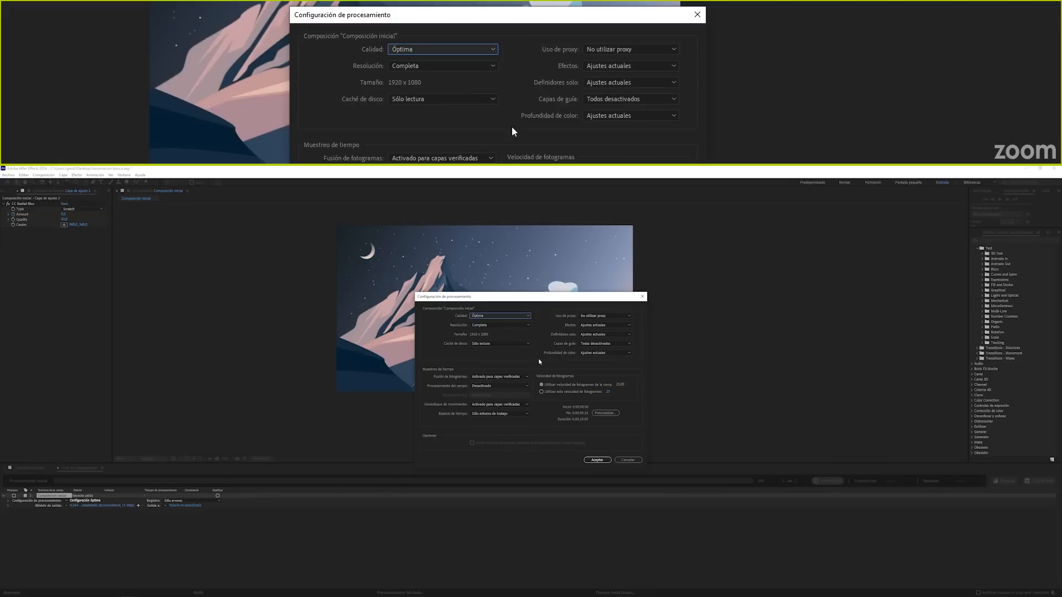
pyautogui.click(597, 460)
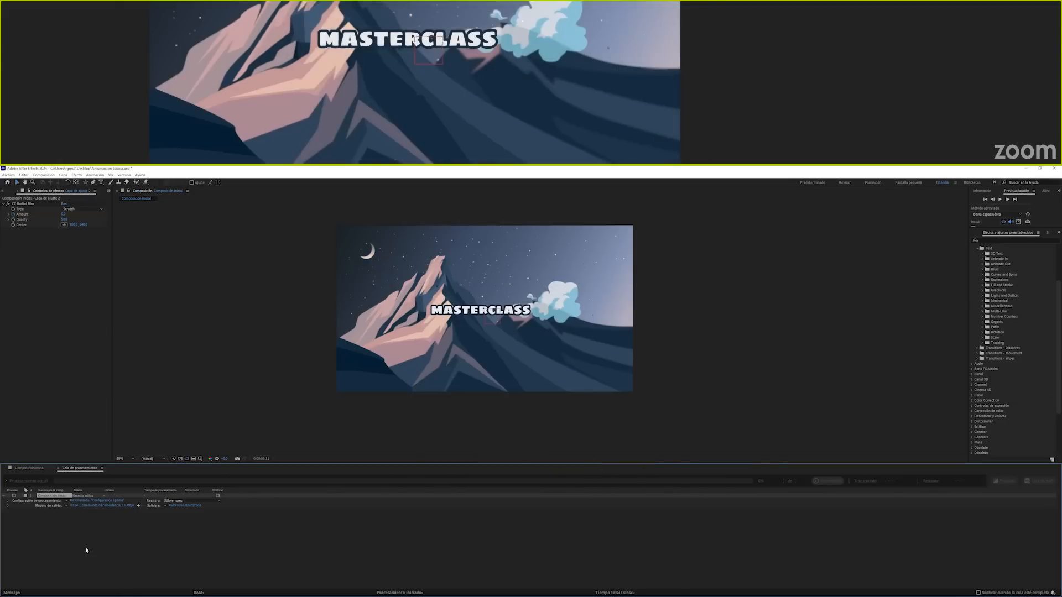
pyautogui.click(121, 506)
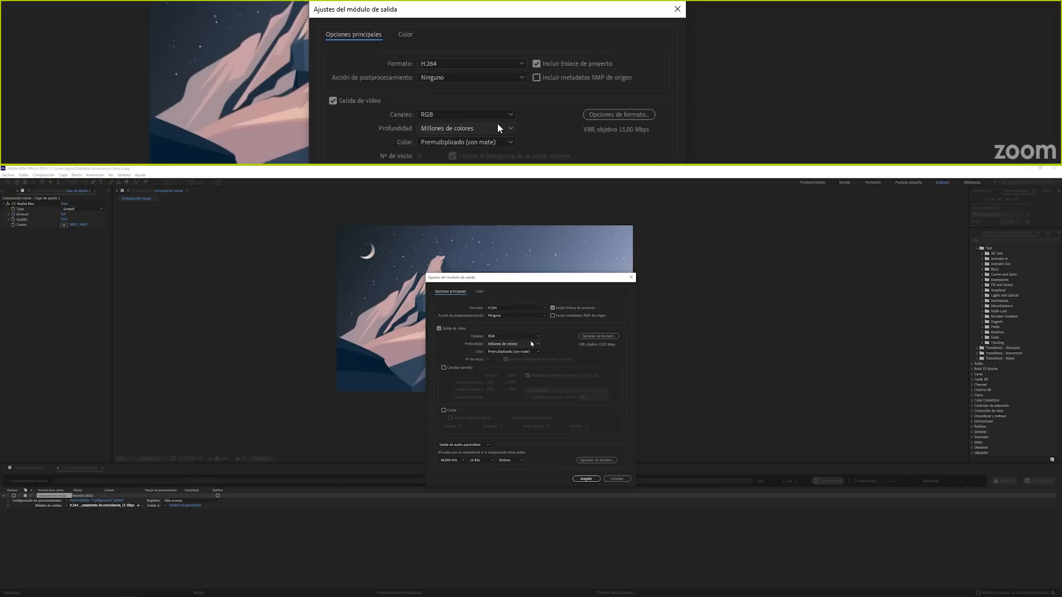
pyautogui.click(591, 479)
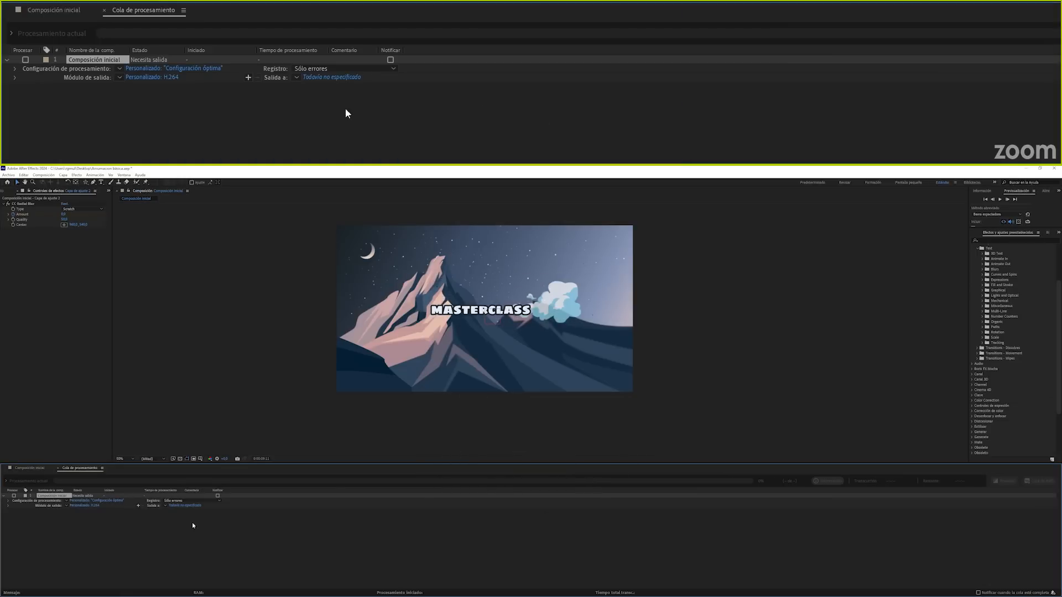
# Set the output file to Composición inicial.mp4 in the Escritorio folder and process the queue.
pyautogui.click(183, 507)
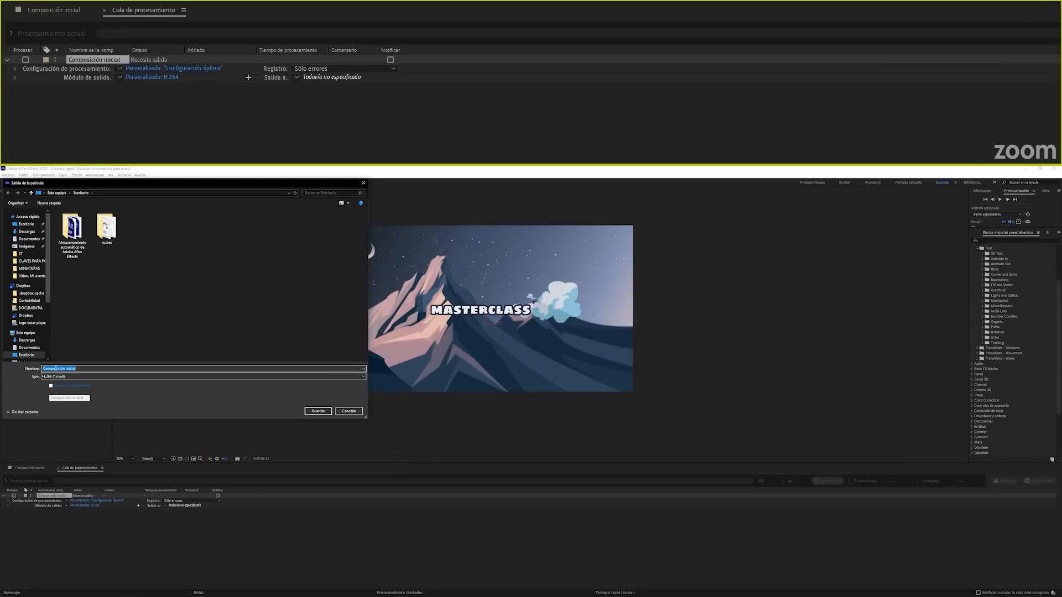
pyautogui.click(319, 411)
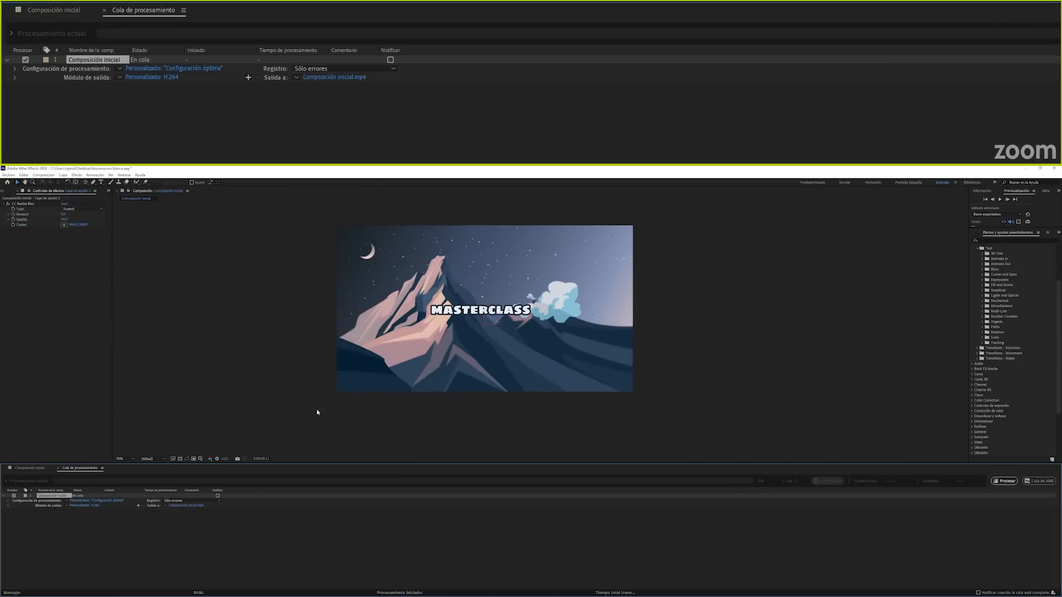
pyautogui.click(1004, 482)
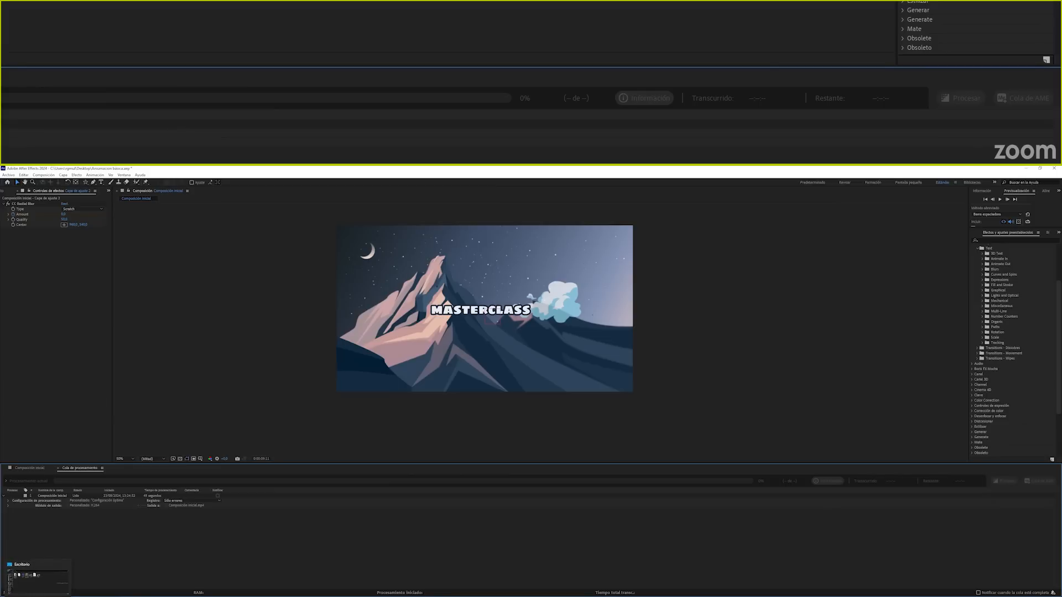
# Switch to the Escritorio folder and play the rendered Composición inicial video in VLC.
pyautogui.click(35, 581)
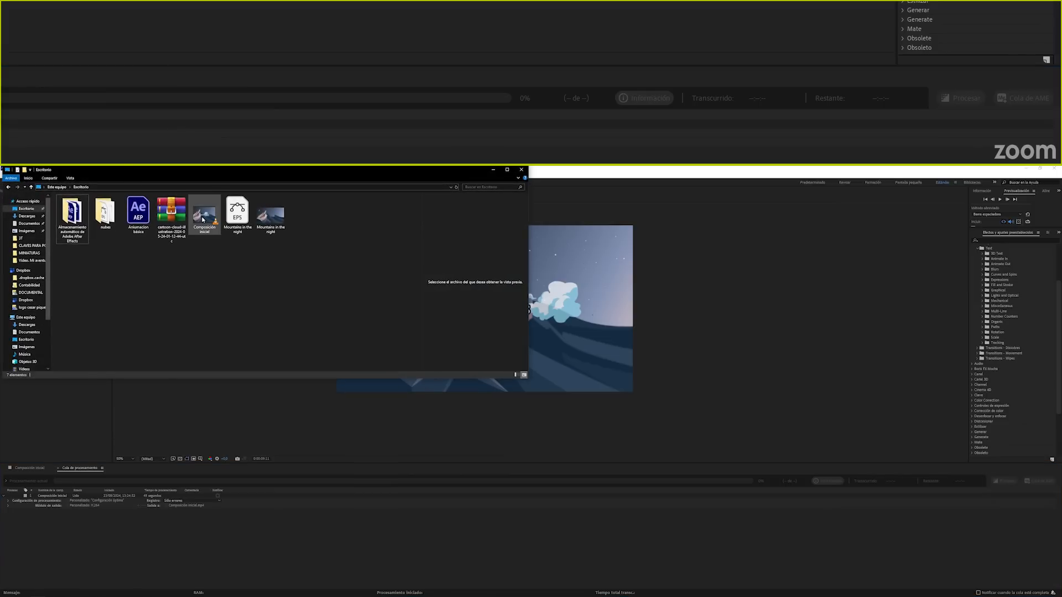
pyautogui.click(203, 220)
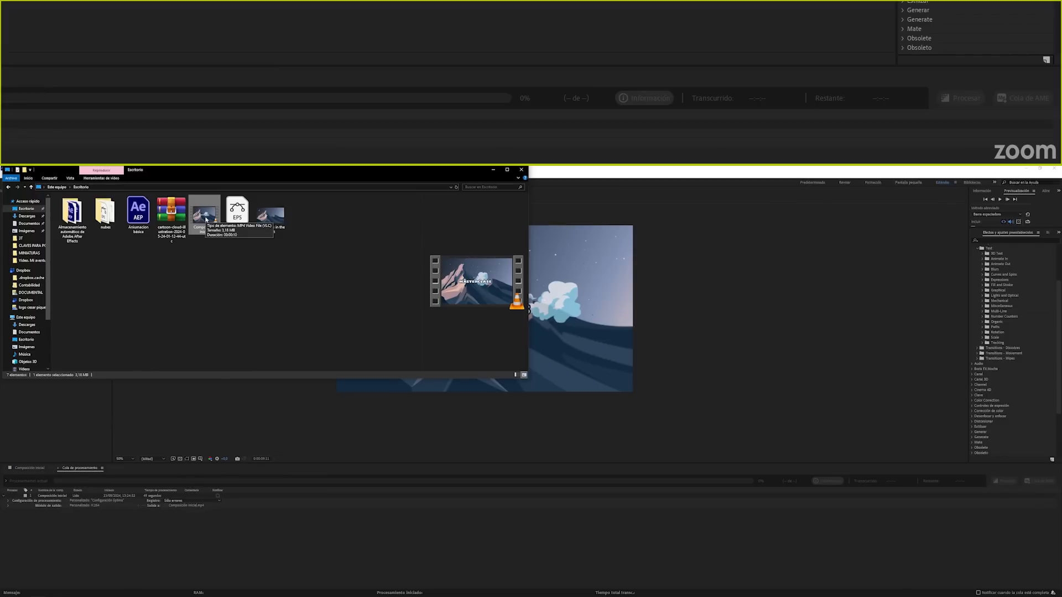
pyautogui.doubleClick(205, 220)
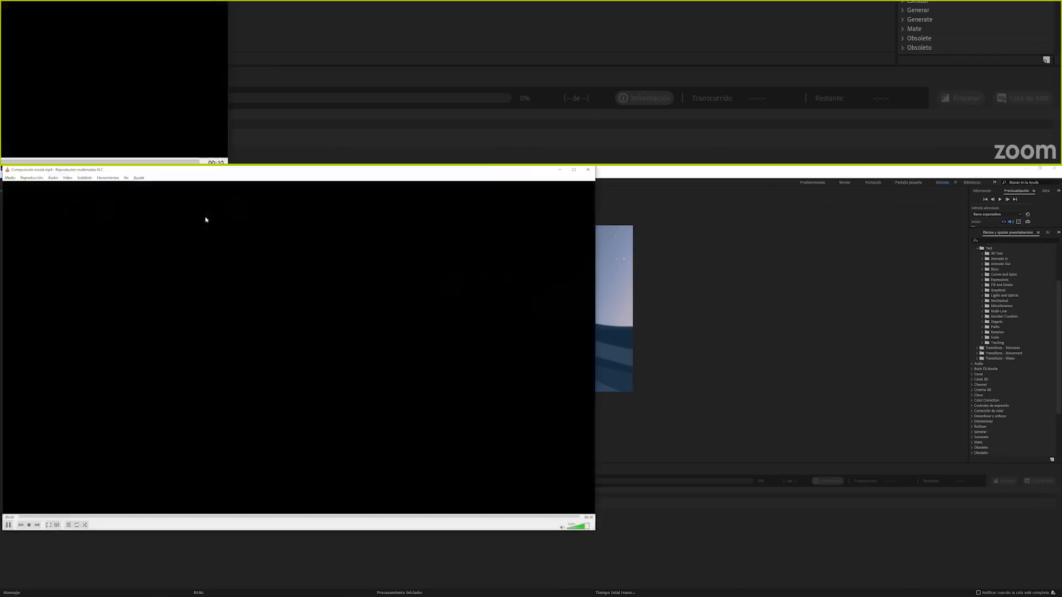